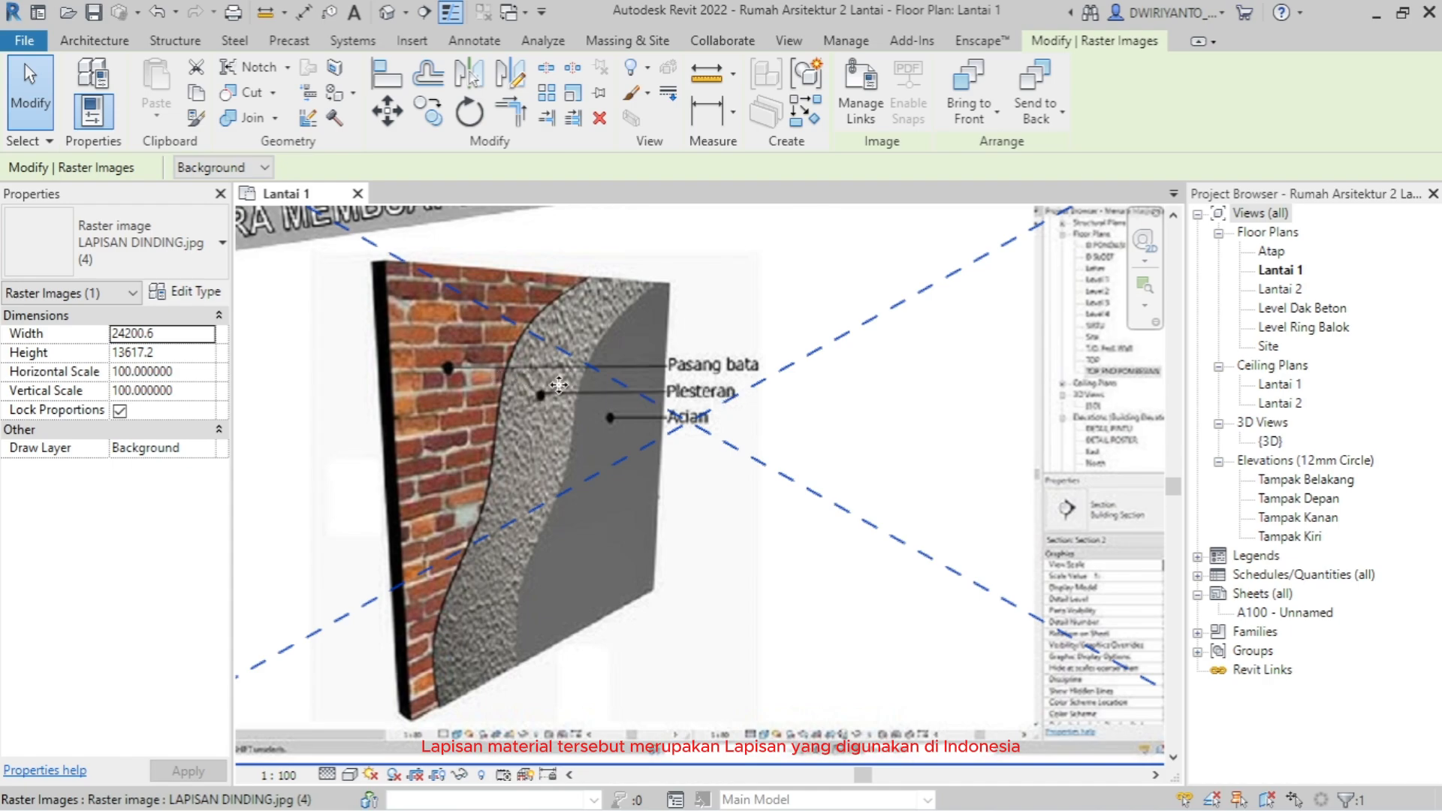
- Deselect the reference image and start an architectural wall with the Basic Wall type Wall-Ret_300Con
{"action": "scroll", "coordinate": [618, 426], "scroll_direction": "down", "scroll_amount": 2}
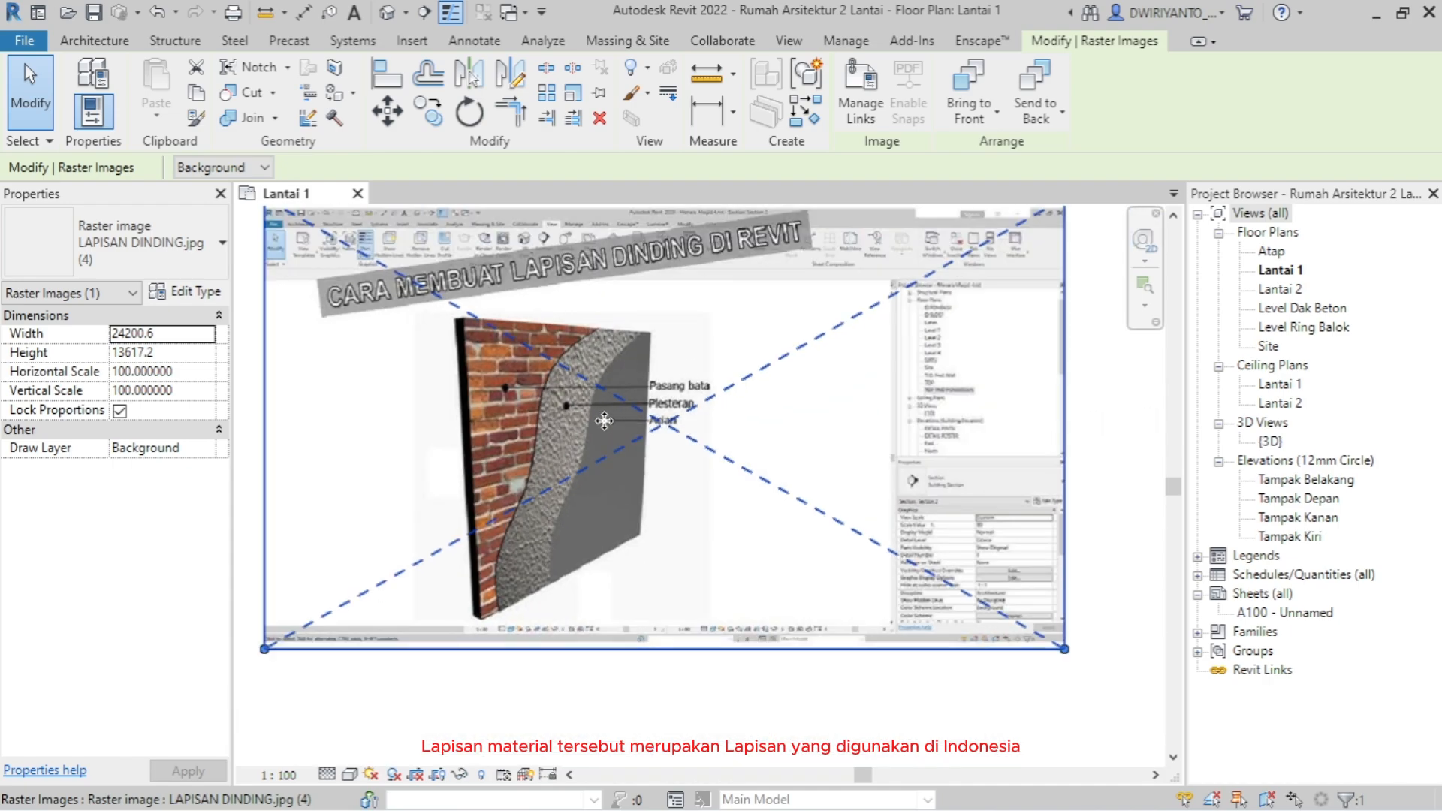
{"action": "scroll", "coordinate": [548, 669], "scroll_direction": "down", "scroll_amount": 2}
{"action": "left_click", "coordinate": [579, 698]}
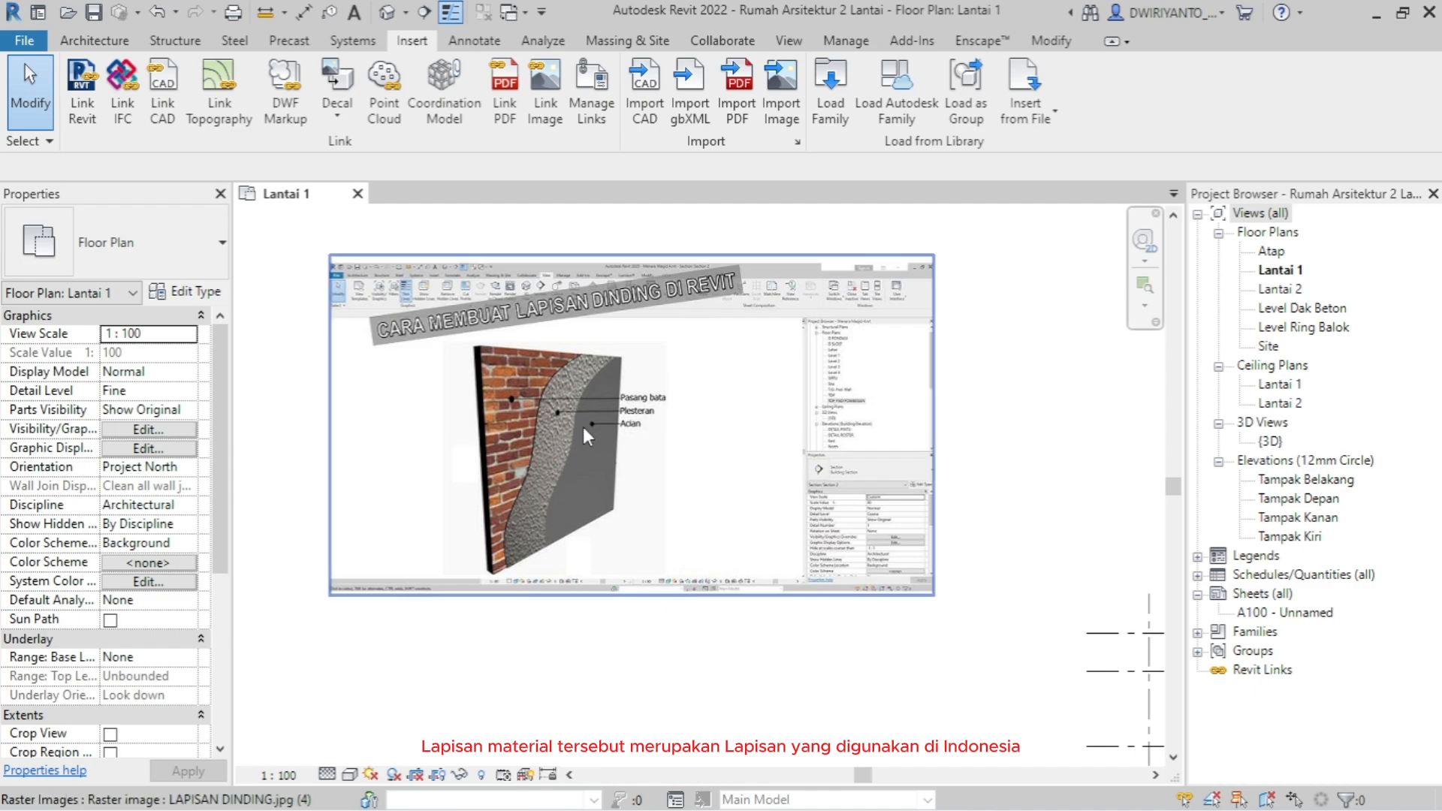
{"action": "left_click", "coordinate": [87, 41]}
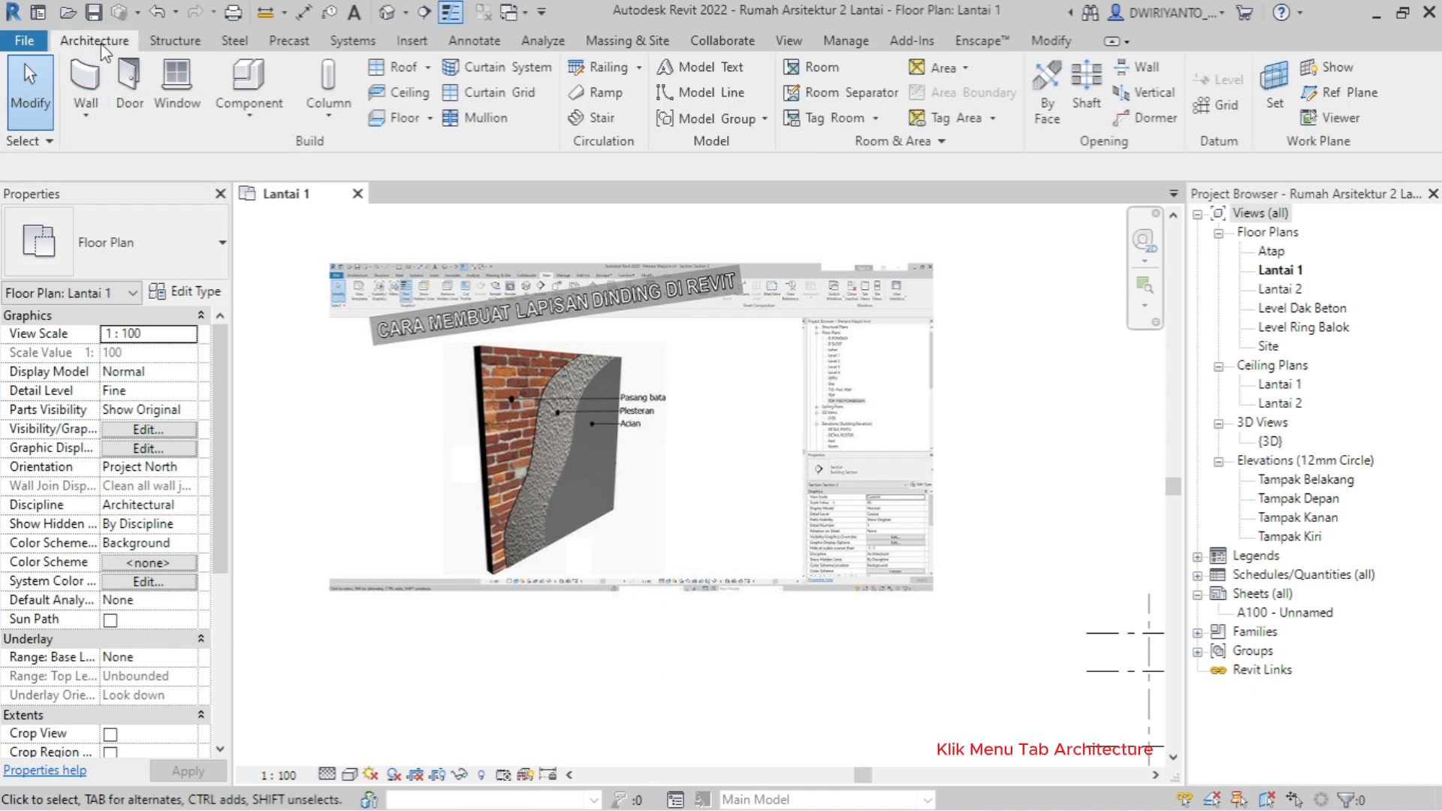
{"action": "left_click", "coordinate": [95, 116]}
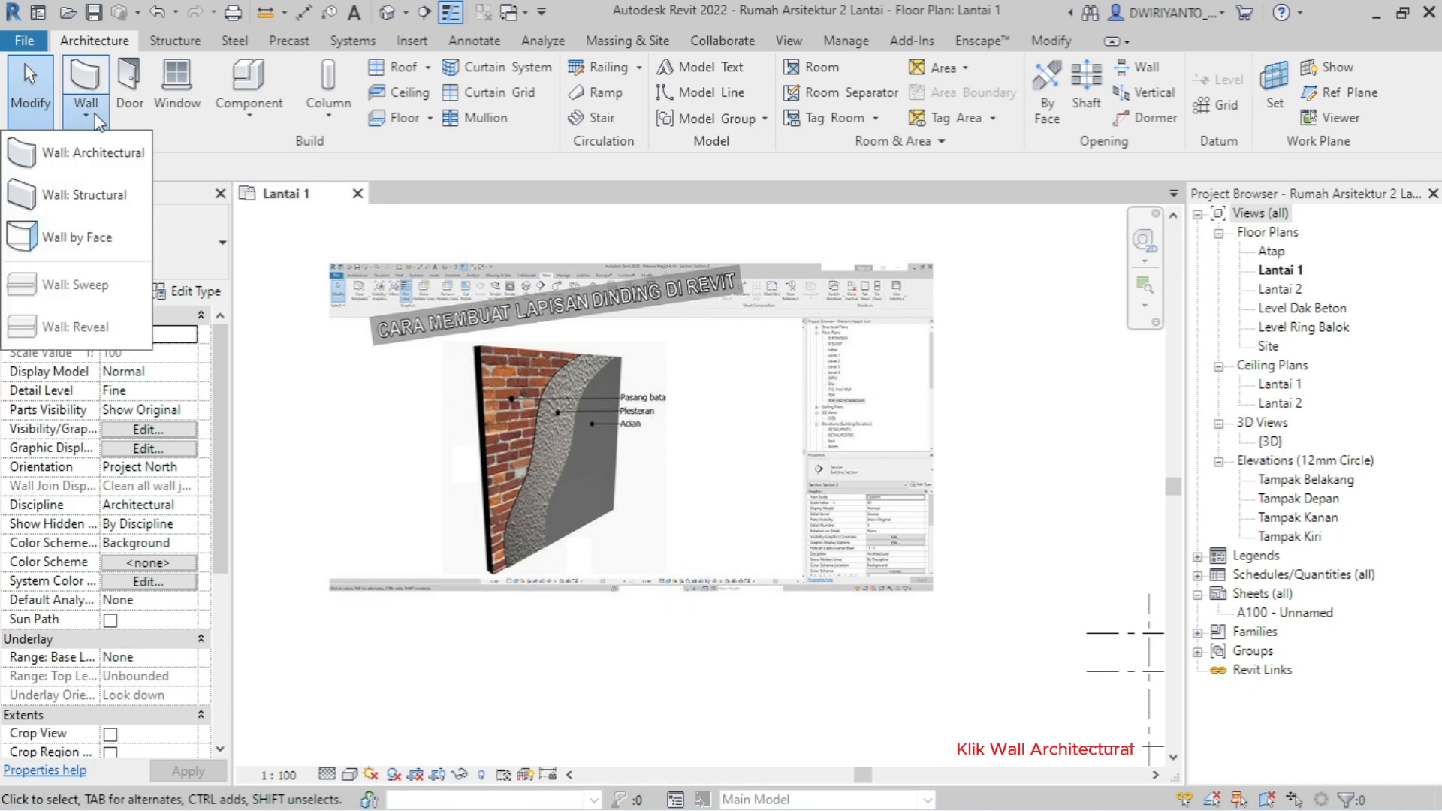
{"action": "left_click", "coordinate": [109, 153]}
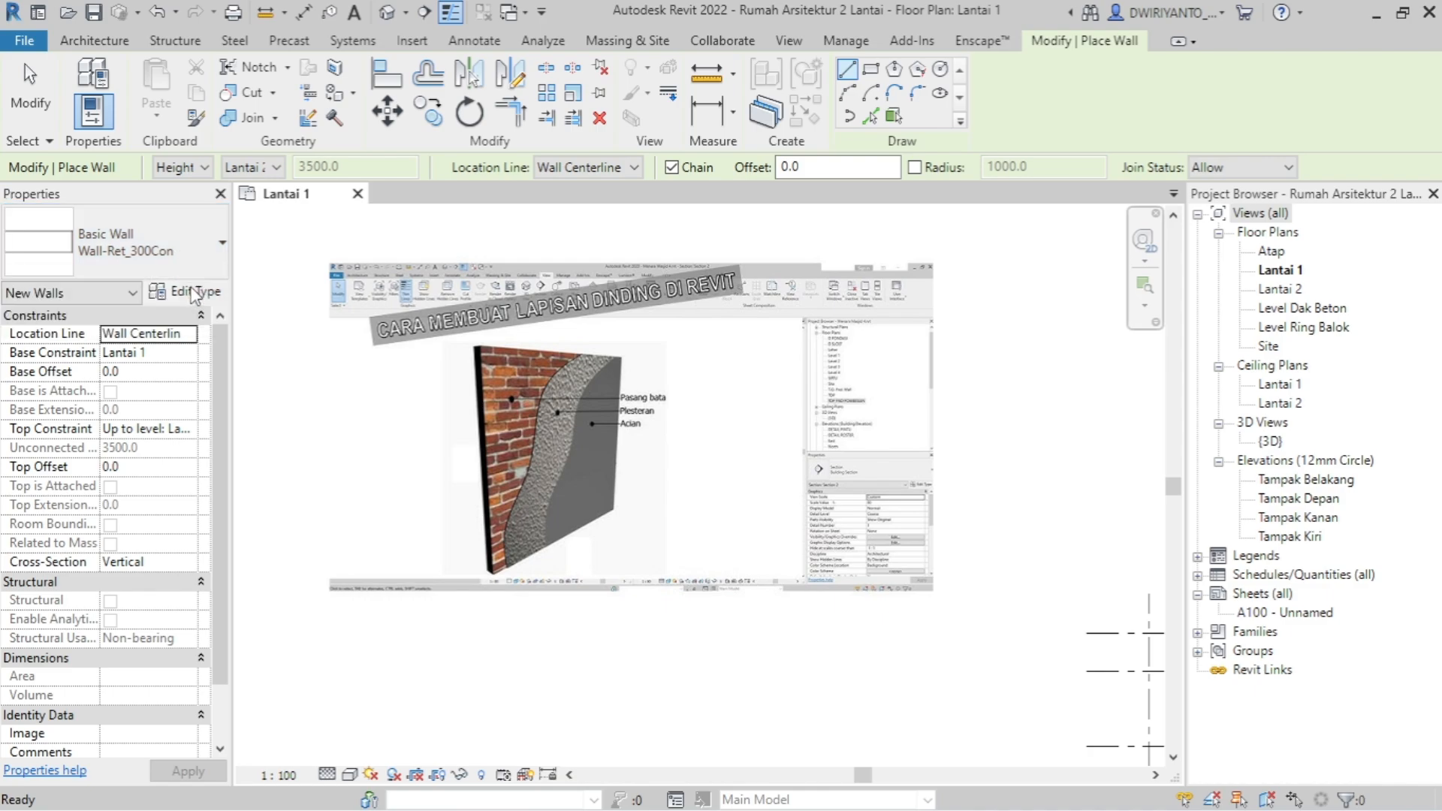
{"action": "left_click", "coordinate": [150, 252]}
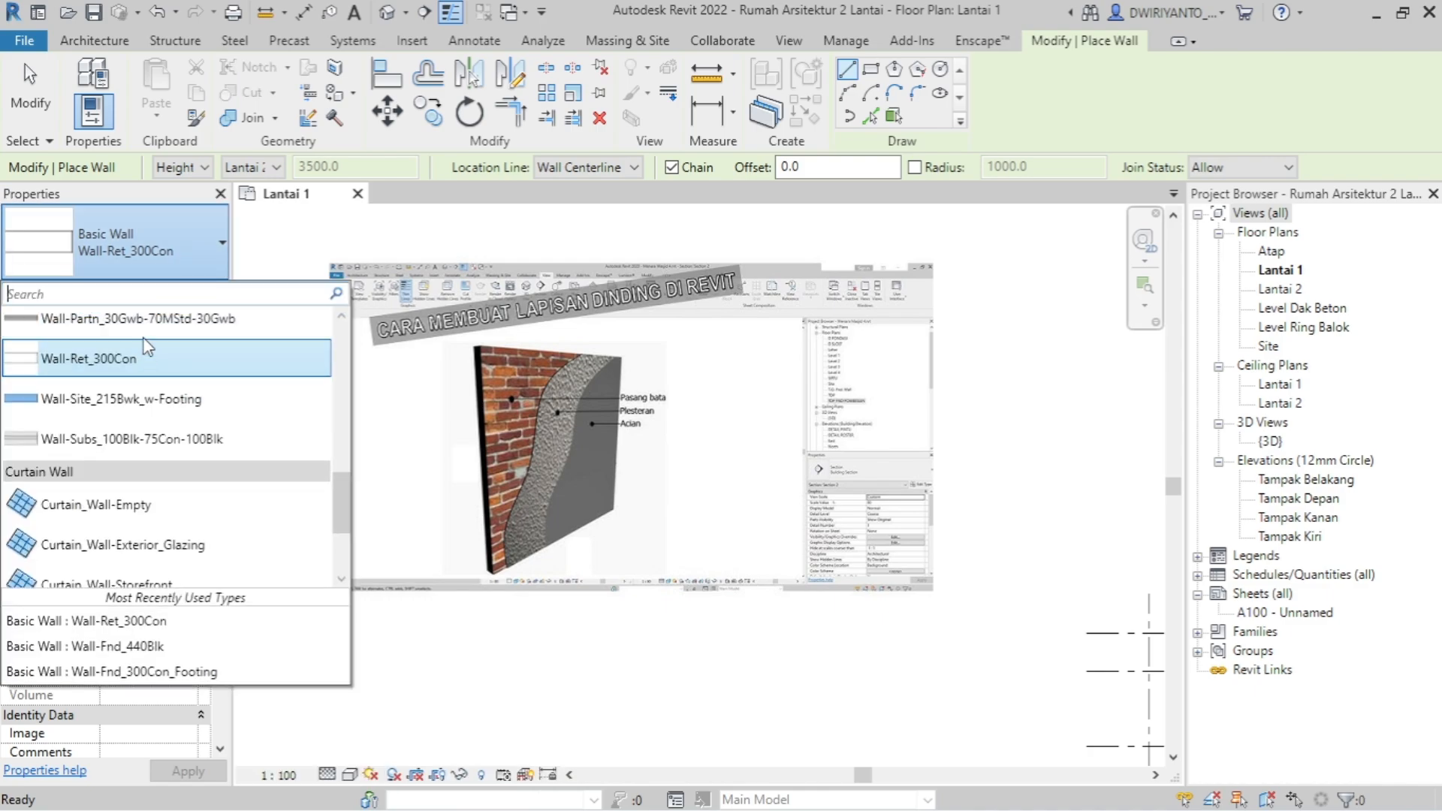
{"action": "scroll", "coordinate": [142, 376], "scroll_direction": "up", "scroll_amount": 2}
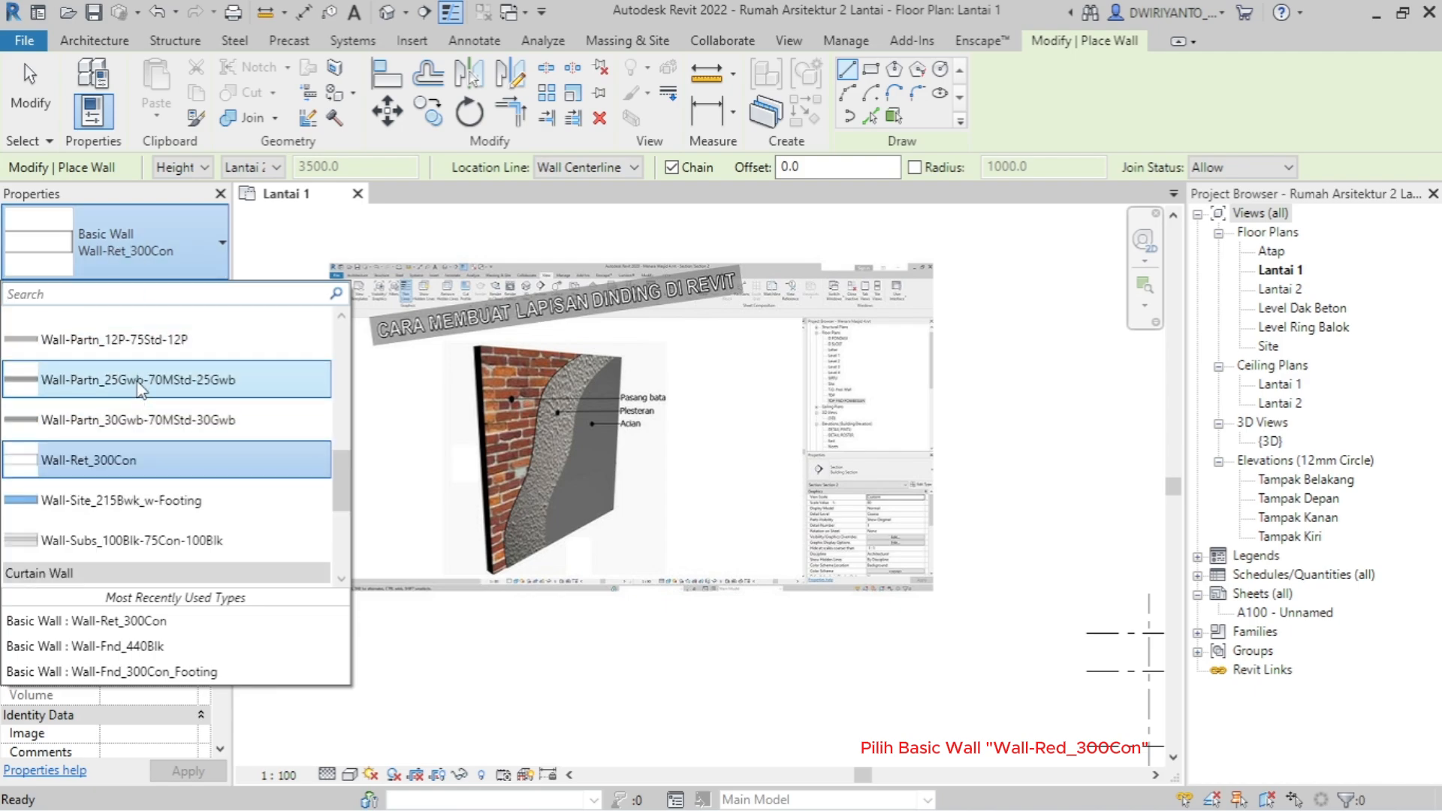
{"action": "left_click", "coordinate": [92, 462]}
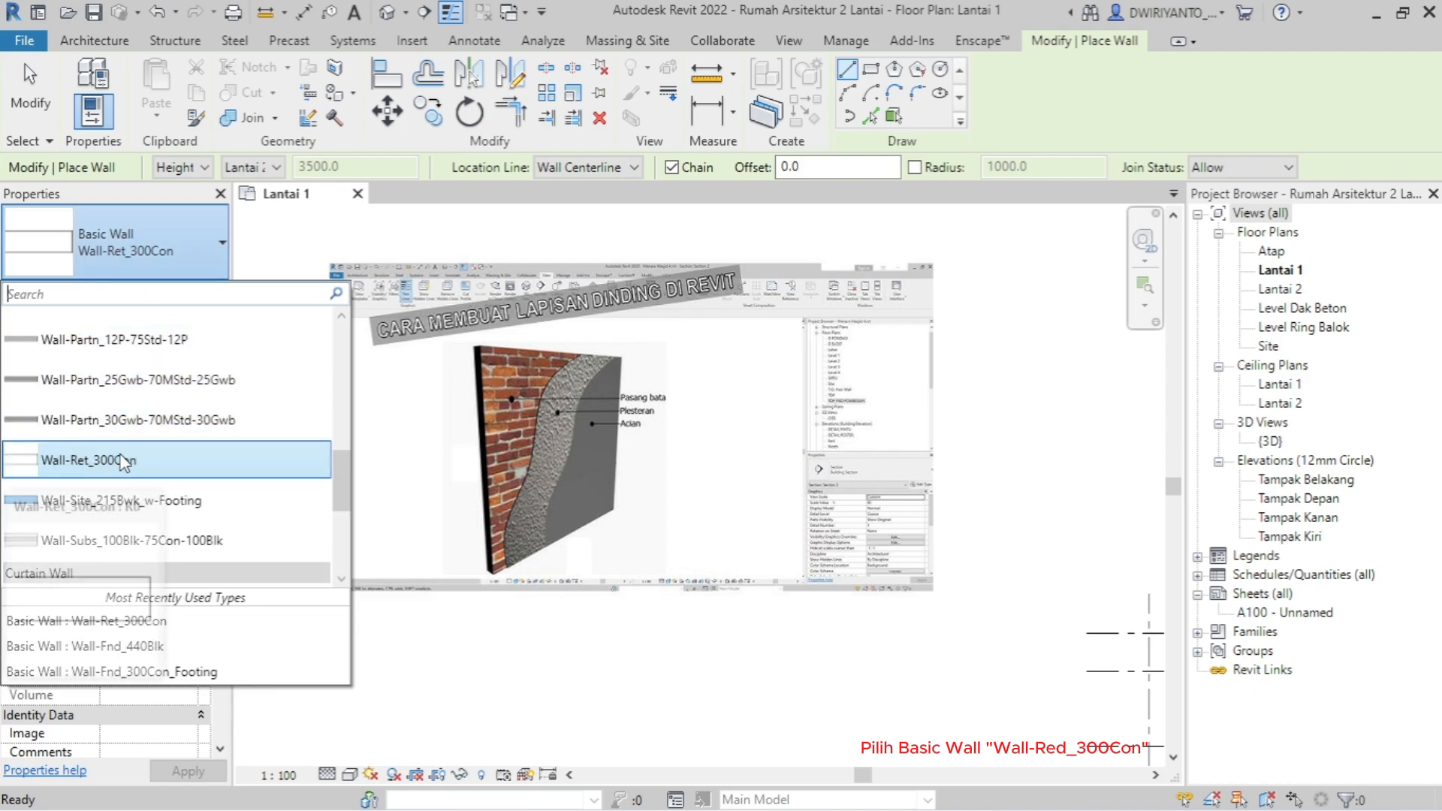
{"action": "left_click", "coordinate": [197, 269]}
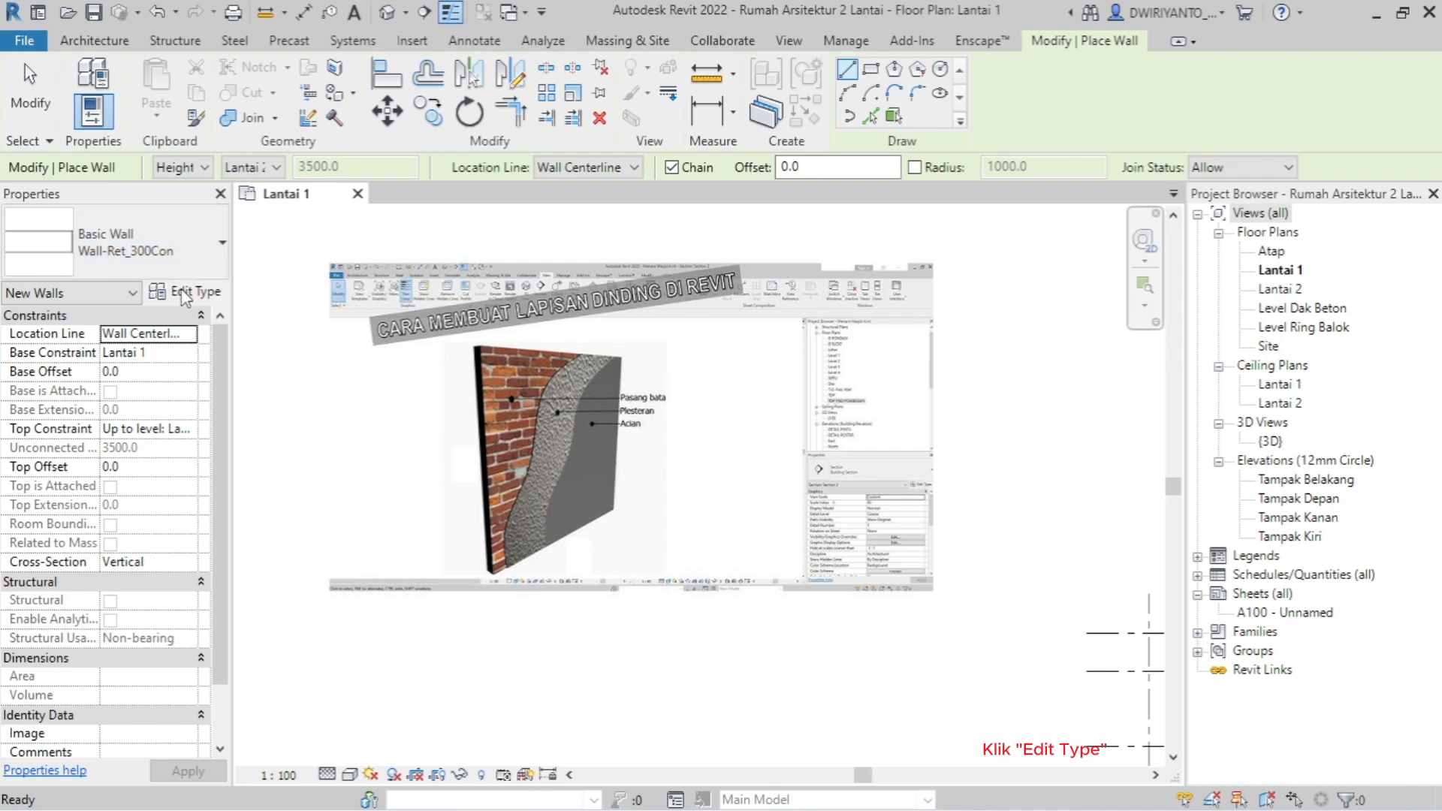
- Duplicate the Wall-Ret_300Con type under the name Dinding Batu Bata
{"action": "left_click", "coordinate": [184, 294]}
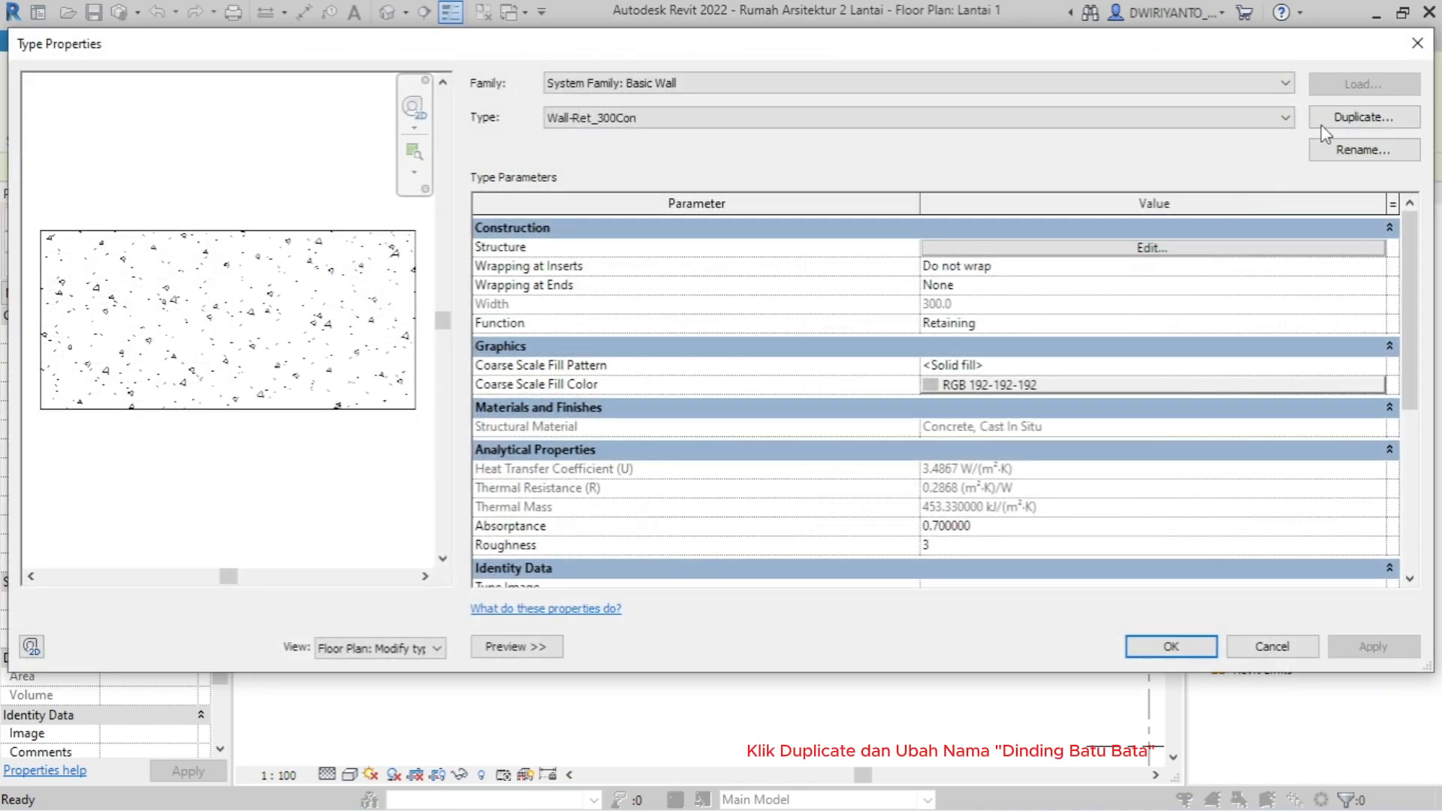
{"action": "left_click", "coordinate": [1348, 120]}
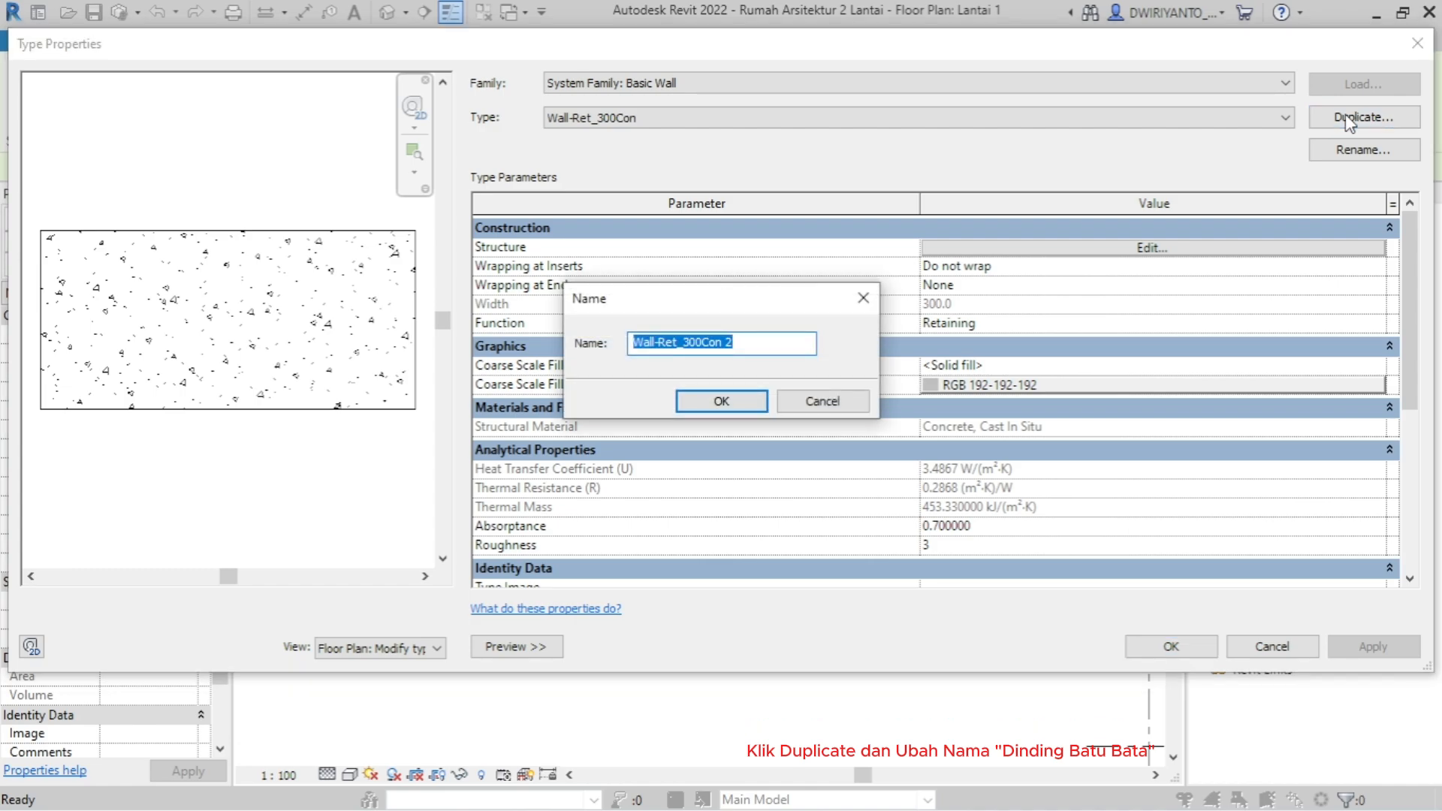
{"action": "left_click_drag", "start_coordinate": [740, 343], "coordinate": [575, 342]}
{"action": "key", "text": "BackSpace"}
{"action": "type", "text": "Dinding Batu Bata"}
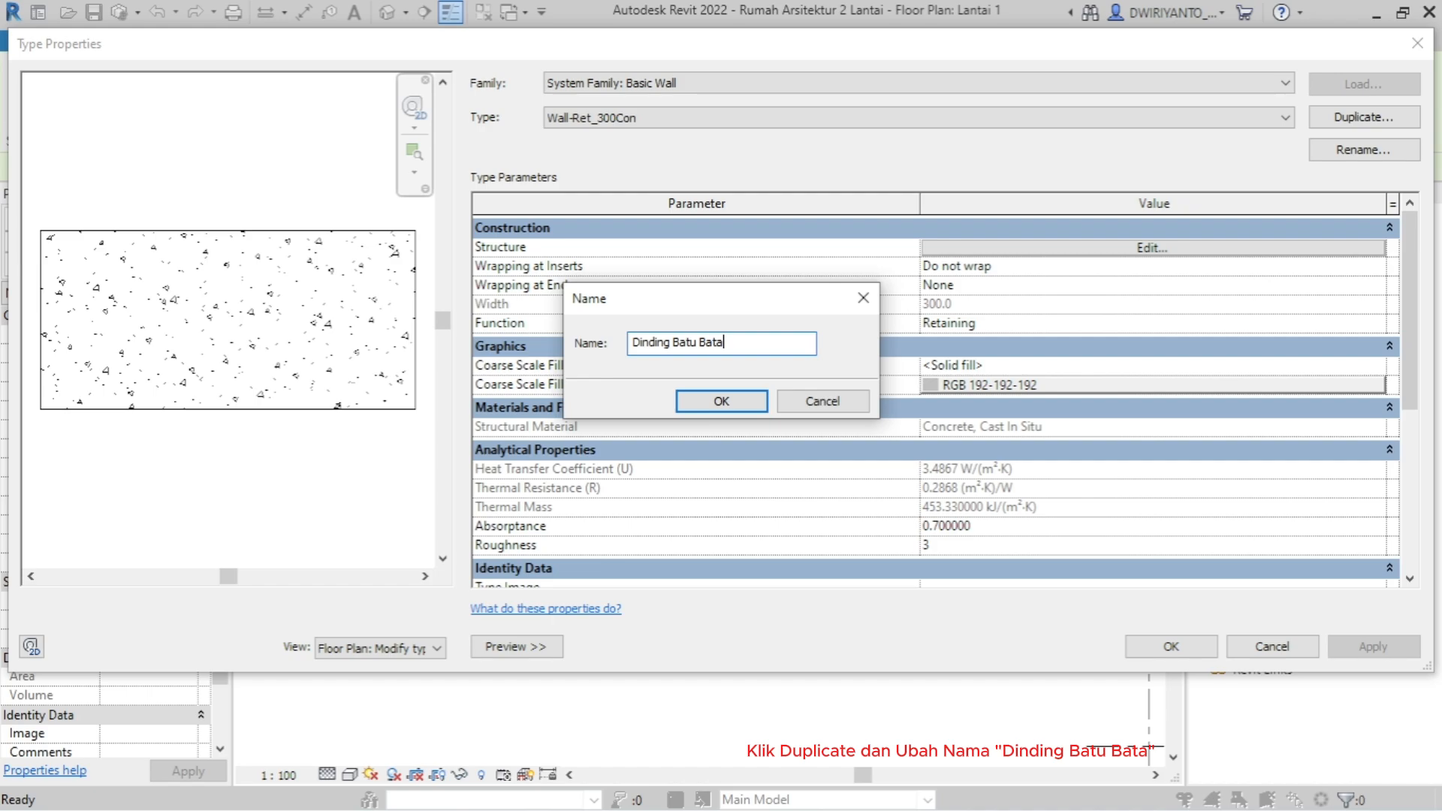
{"action": "left_click", "coordinate": [733, 400]}
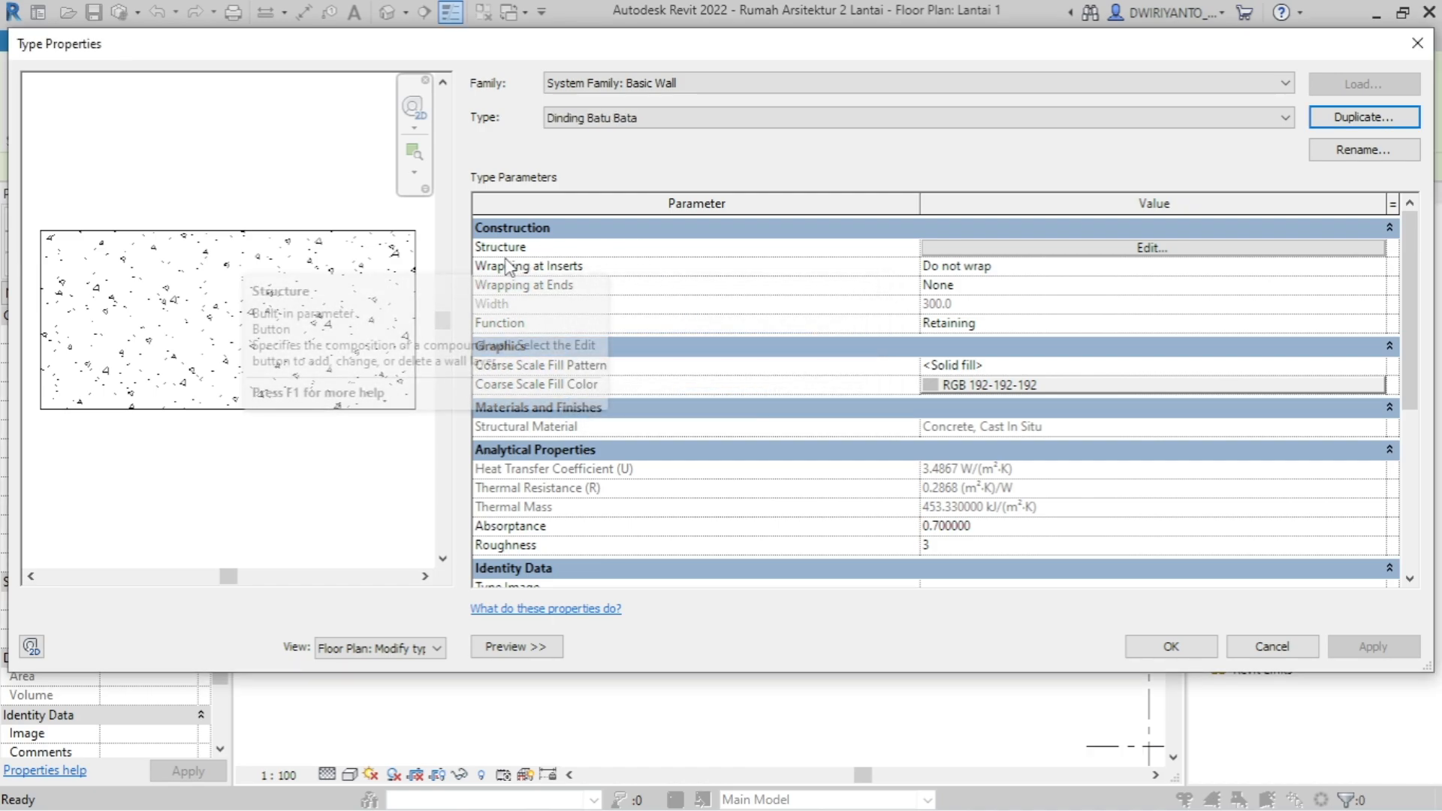
- Open the new wall type's structure and set the thickness of its concrete structure layer to 110 mm
{"action": "left_click", "coordinate": [1157, 248]}
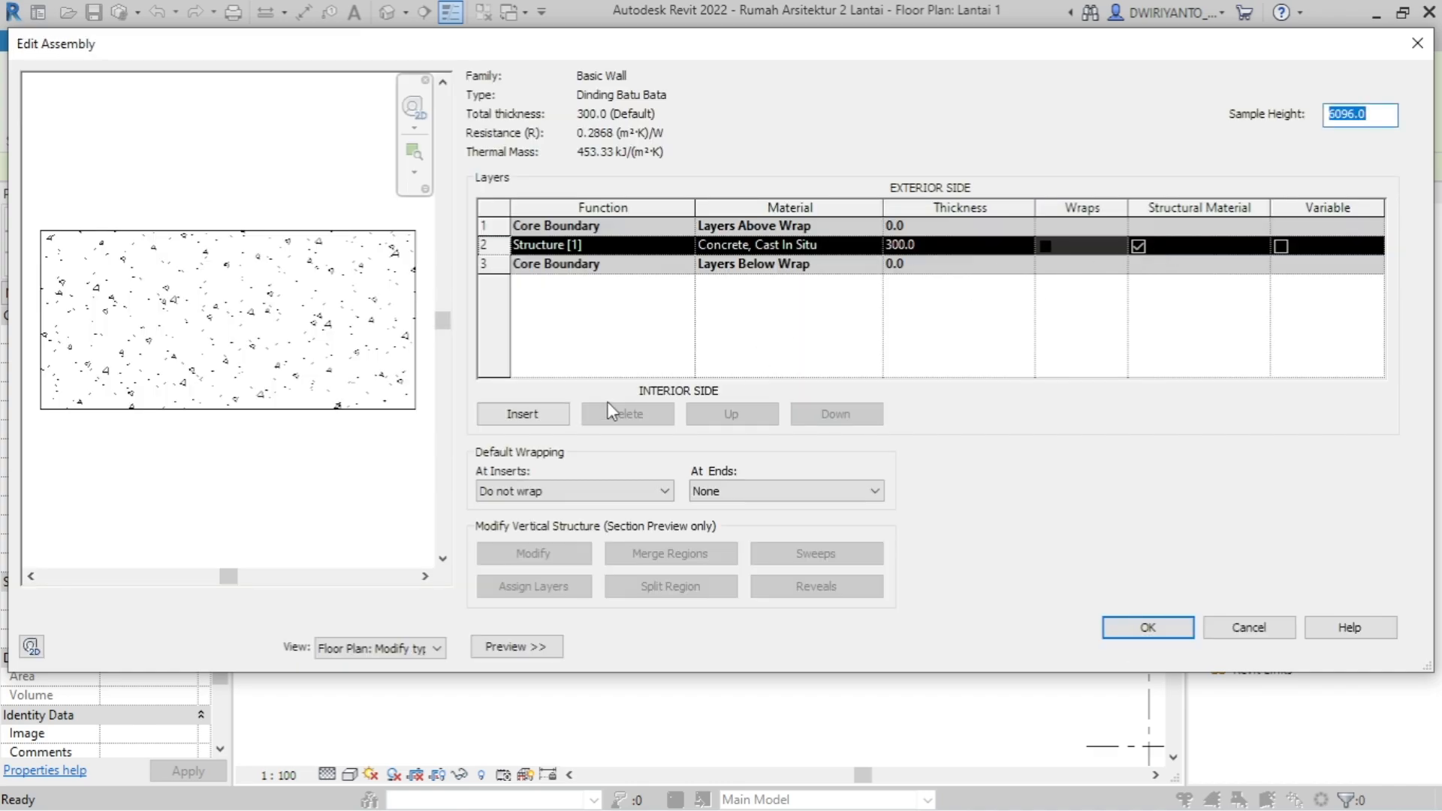
{"action": "left_click", "coordinate": [934, 241]}
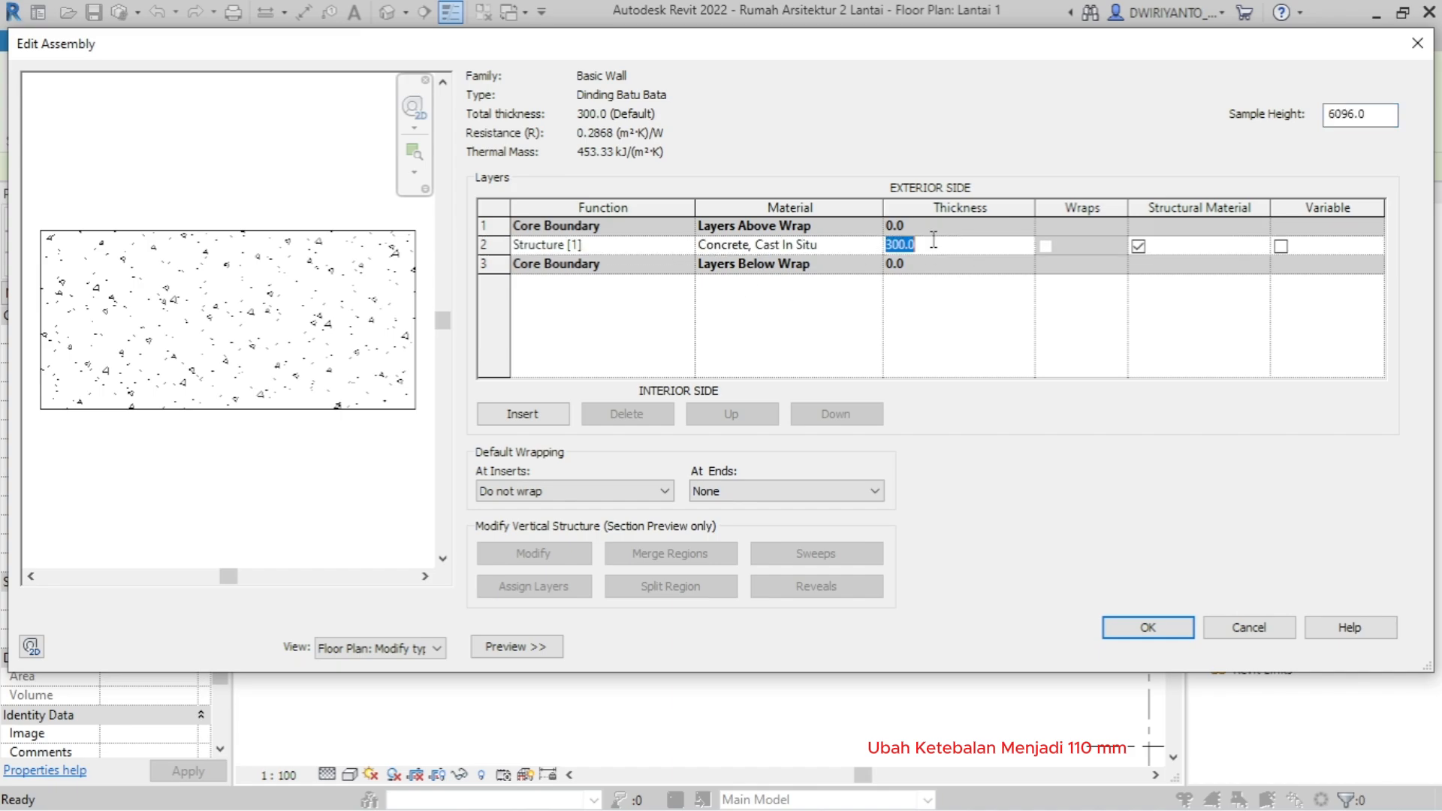
{"action": "type", "text": "11"}
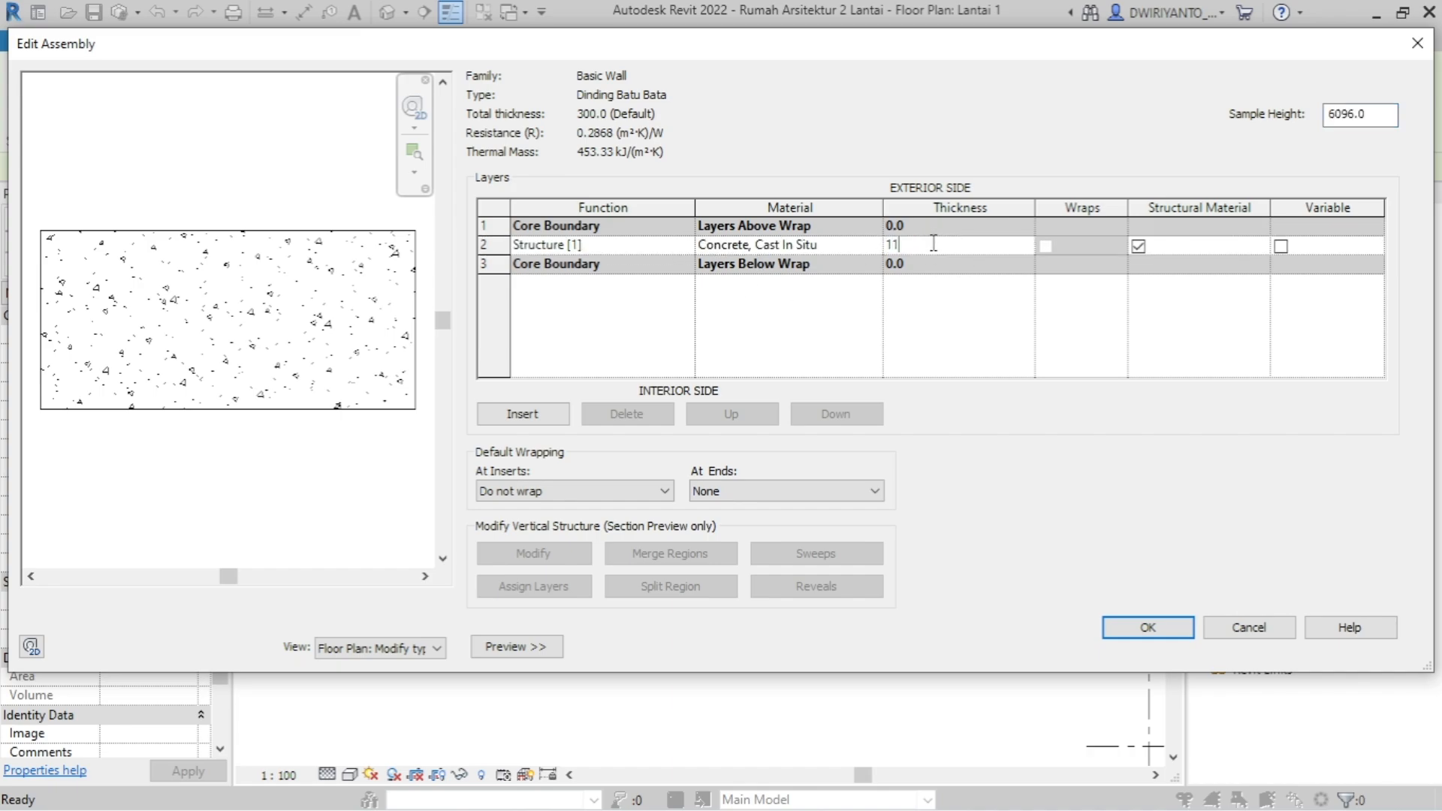
{"action": "type", "text": "0"}
{"action": "left_click", "coordinate": [945, 301]}
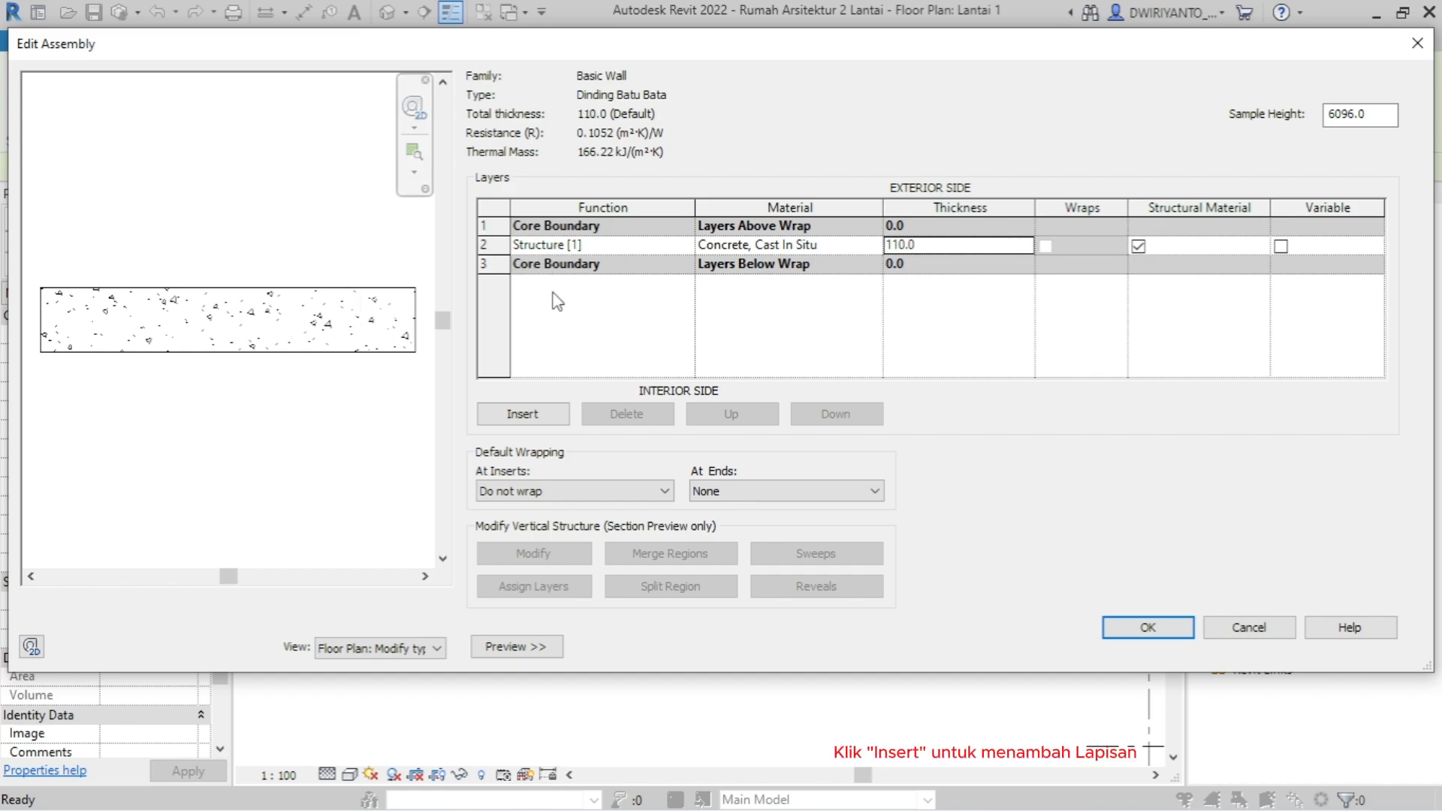
- Insert four new layers into the wall assembly
{"action": "left_click", "coordinate": [529, 419]}
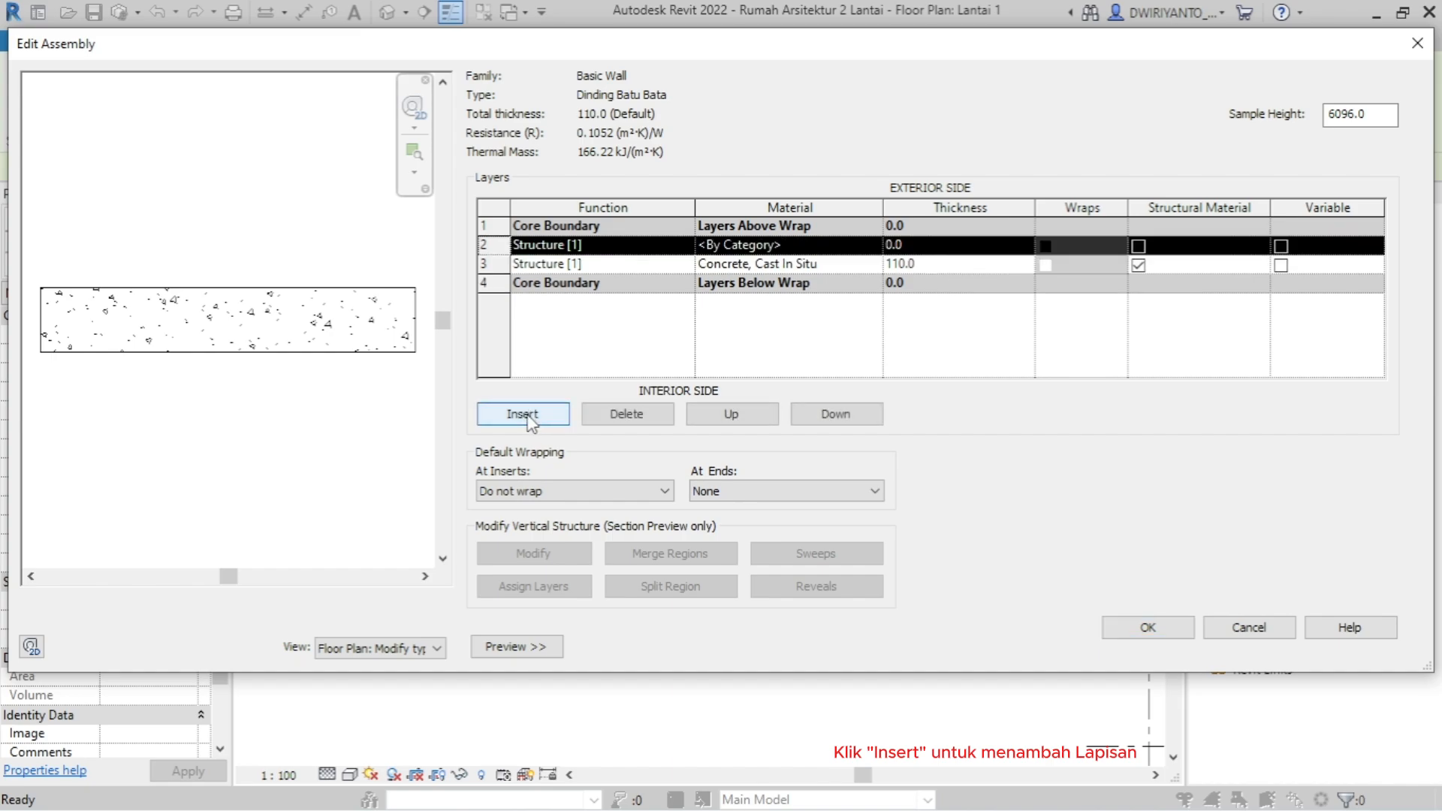
{"action": "left_click", "coordinate": [529, 420]}
{"action": "left_click", "coordinate": [529, 419]}
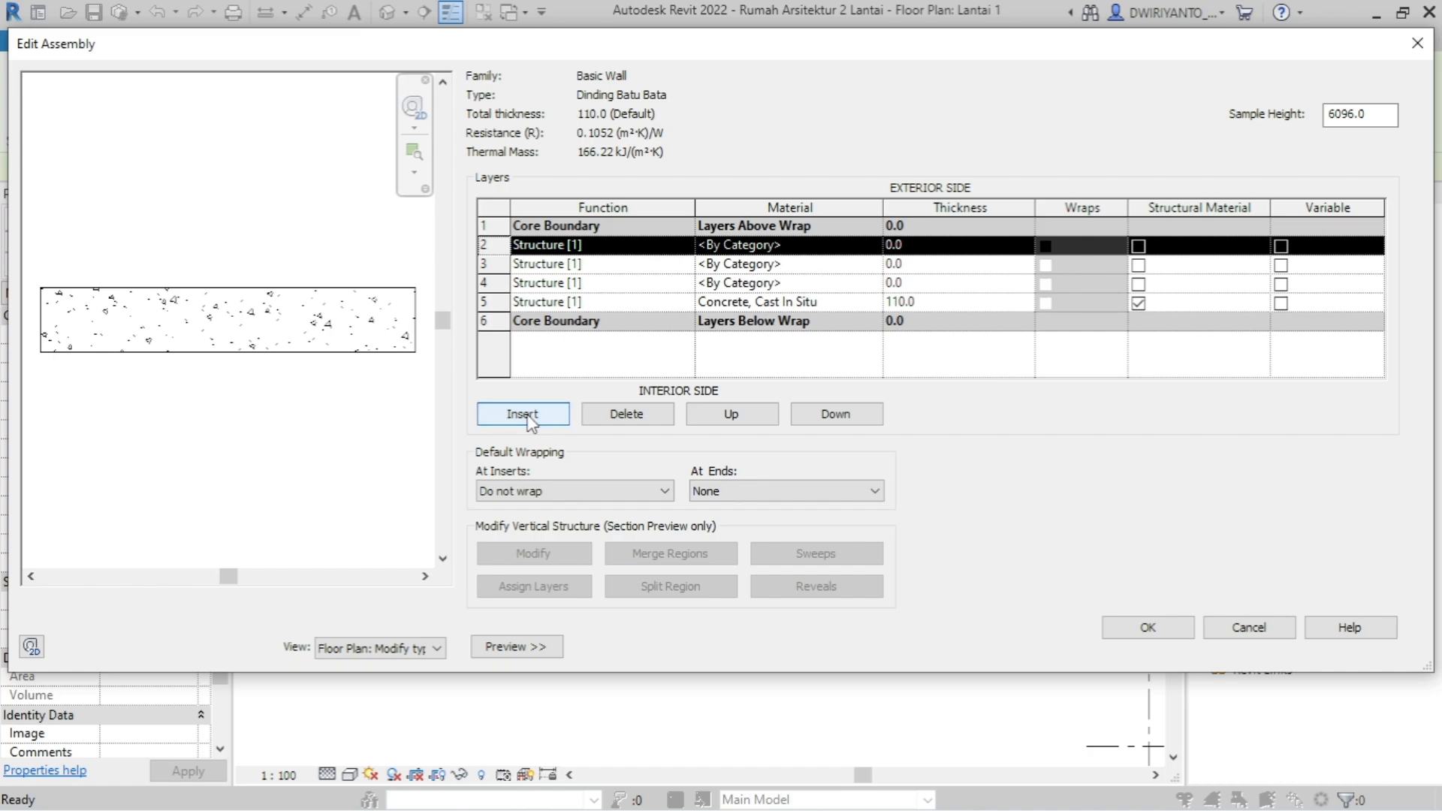
{"action": "left_click", "coordinate": [529, 419]}
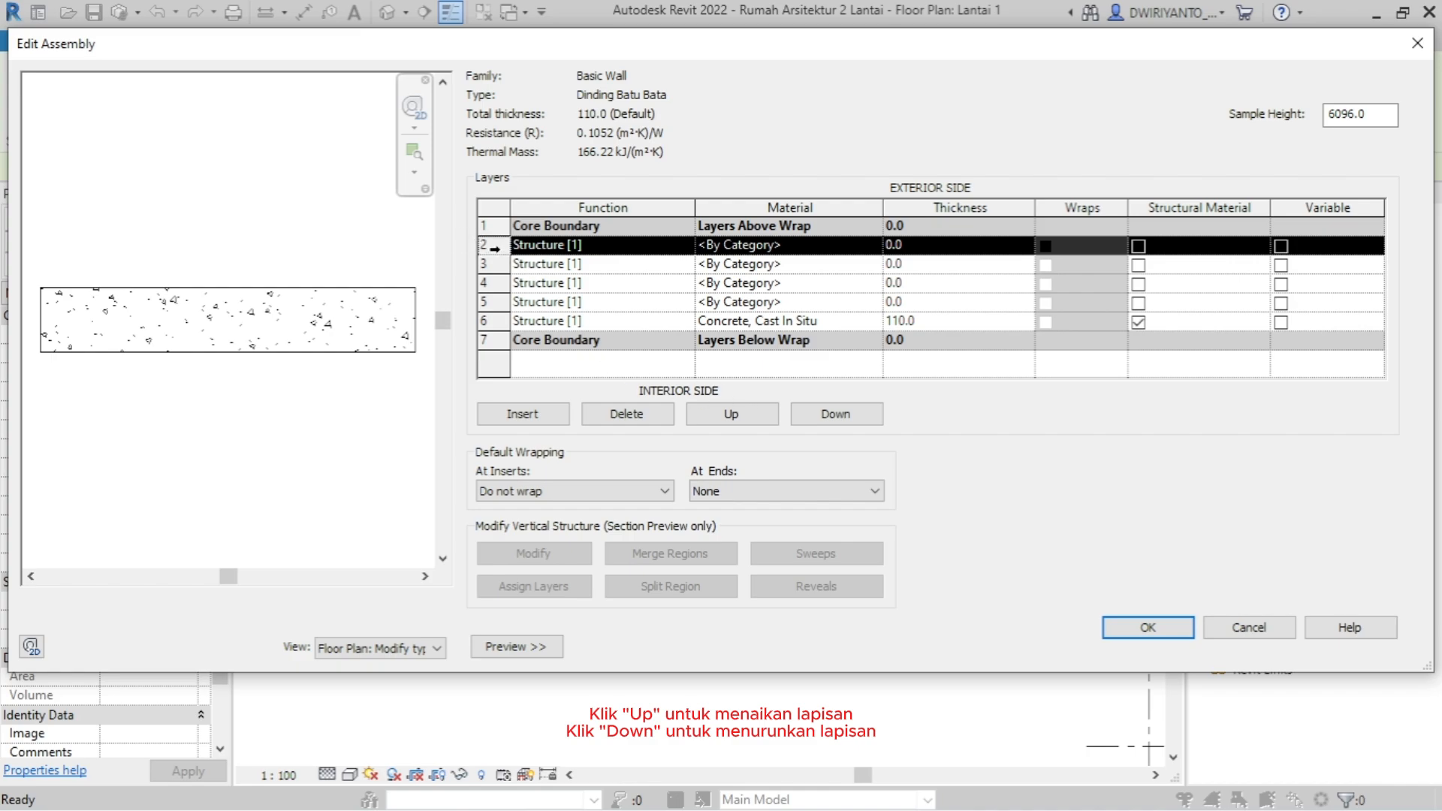
- Move two of the new layers outside the core boundary on the exterior side
{"action": "left_click", "coordinate": [728, 416]}
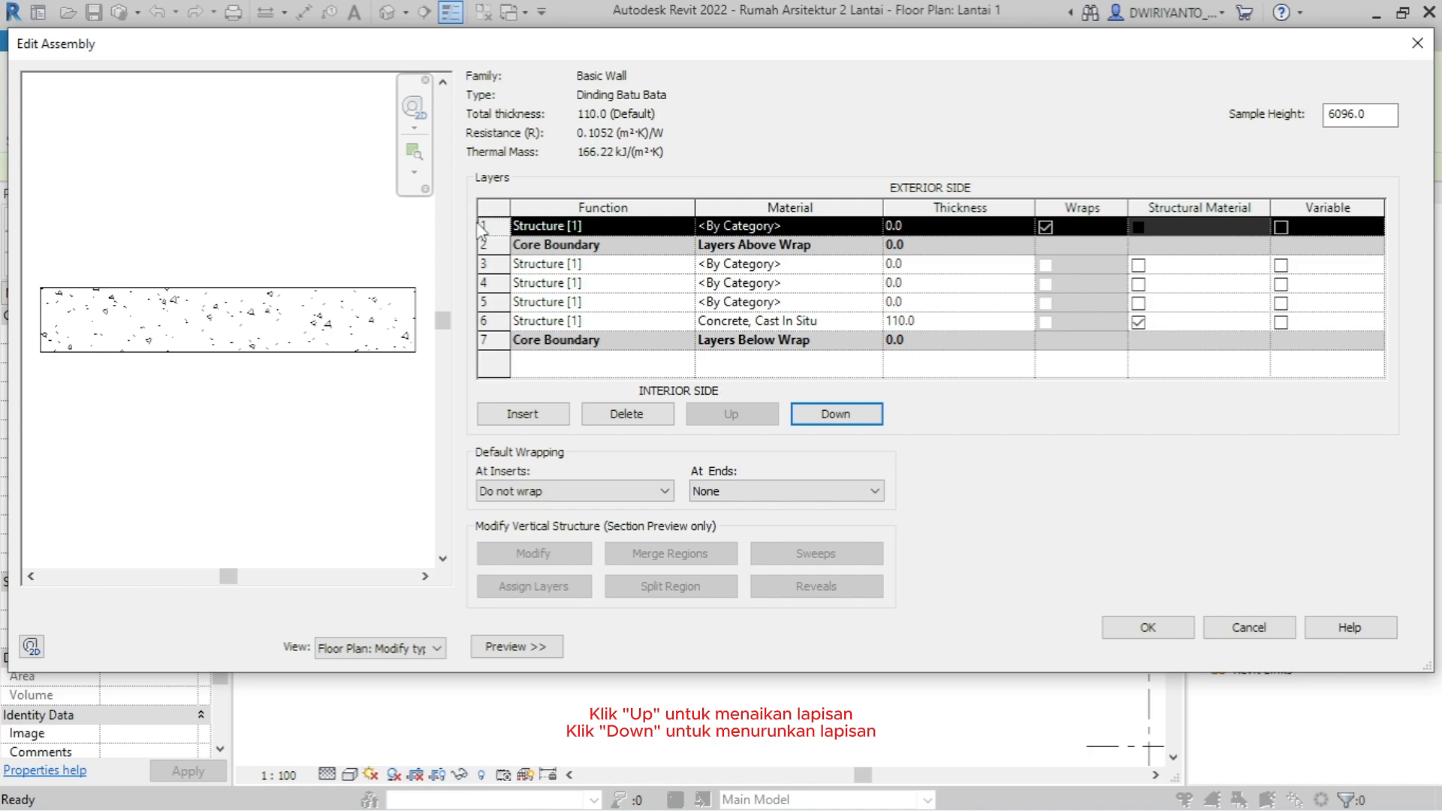
{"action": "left_click", "coordinate": [494, 272]}
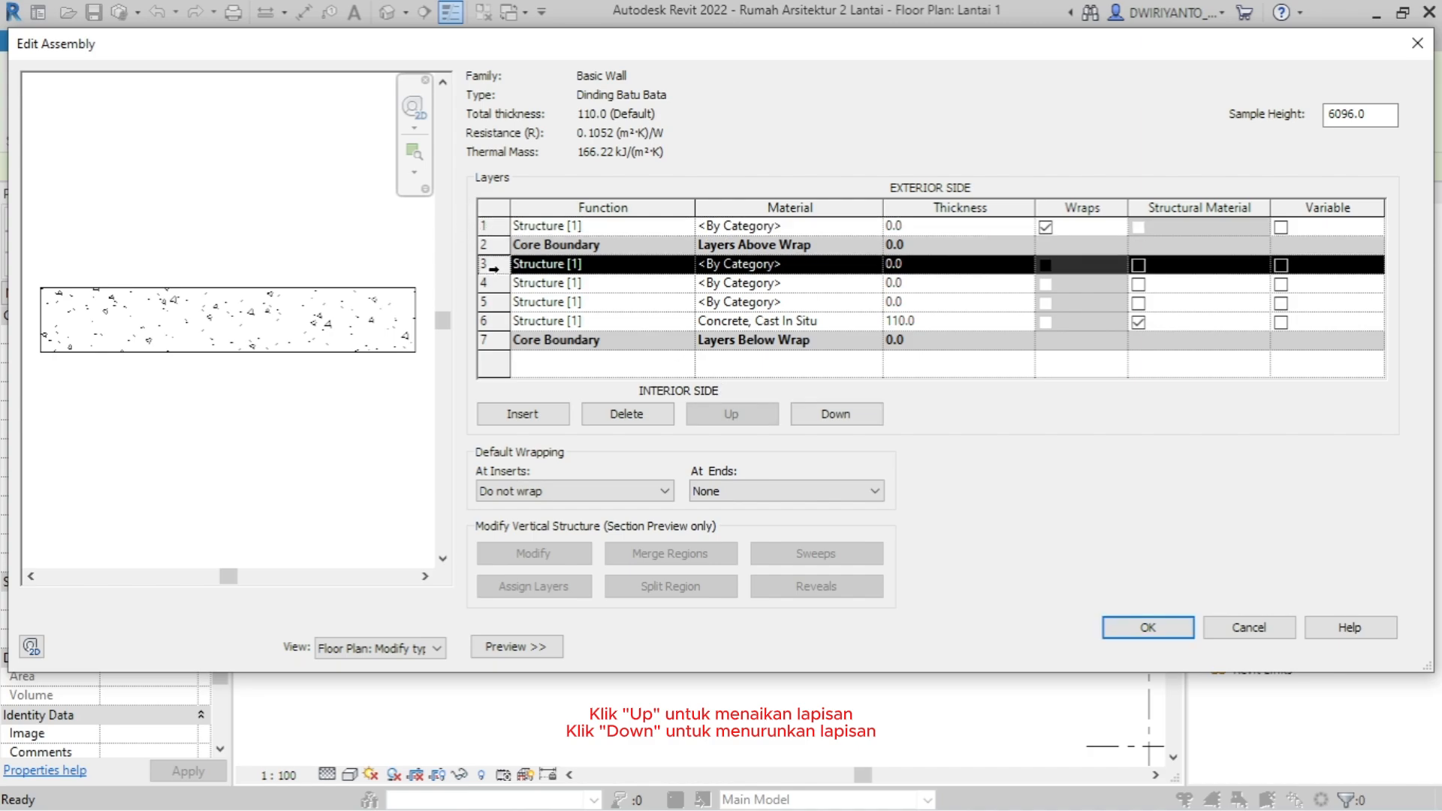
{"action": "left_click", "coordinate": [747, 413]}
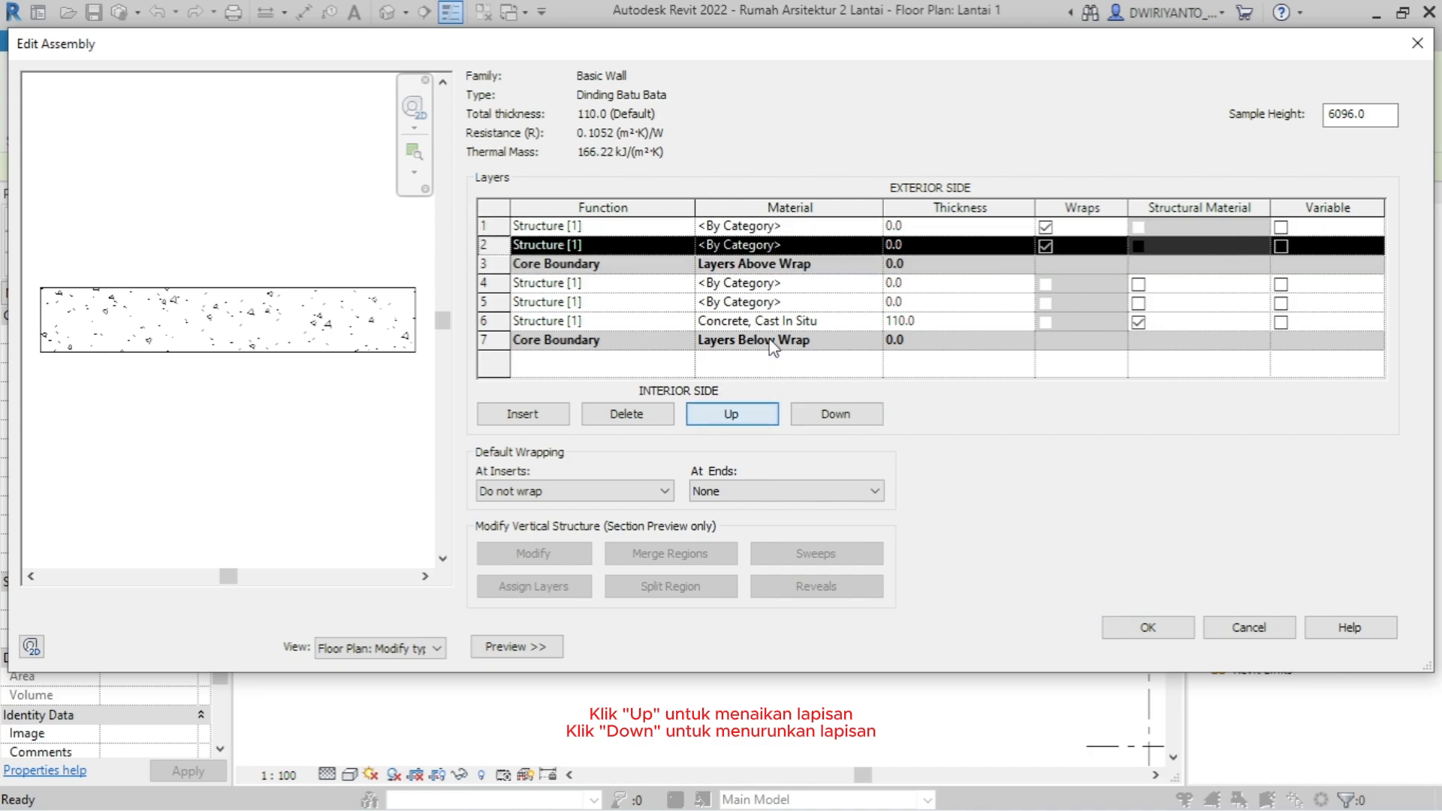
- Move the other two new layers outside the core boundary on the interior side
{"action": "left_click", "coordinate": [488, 284]}
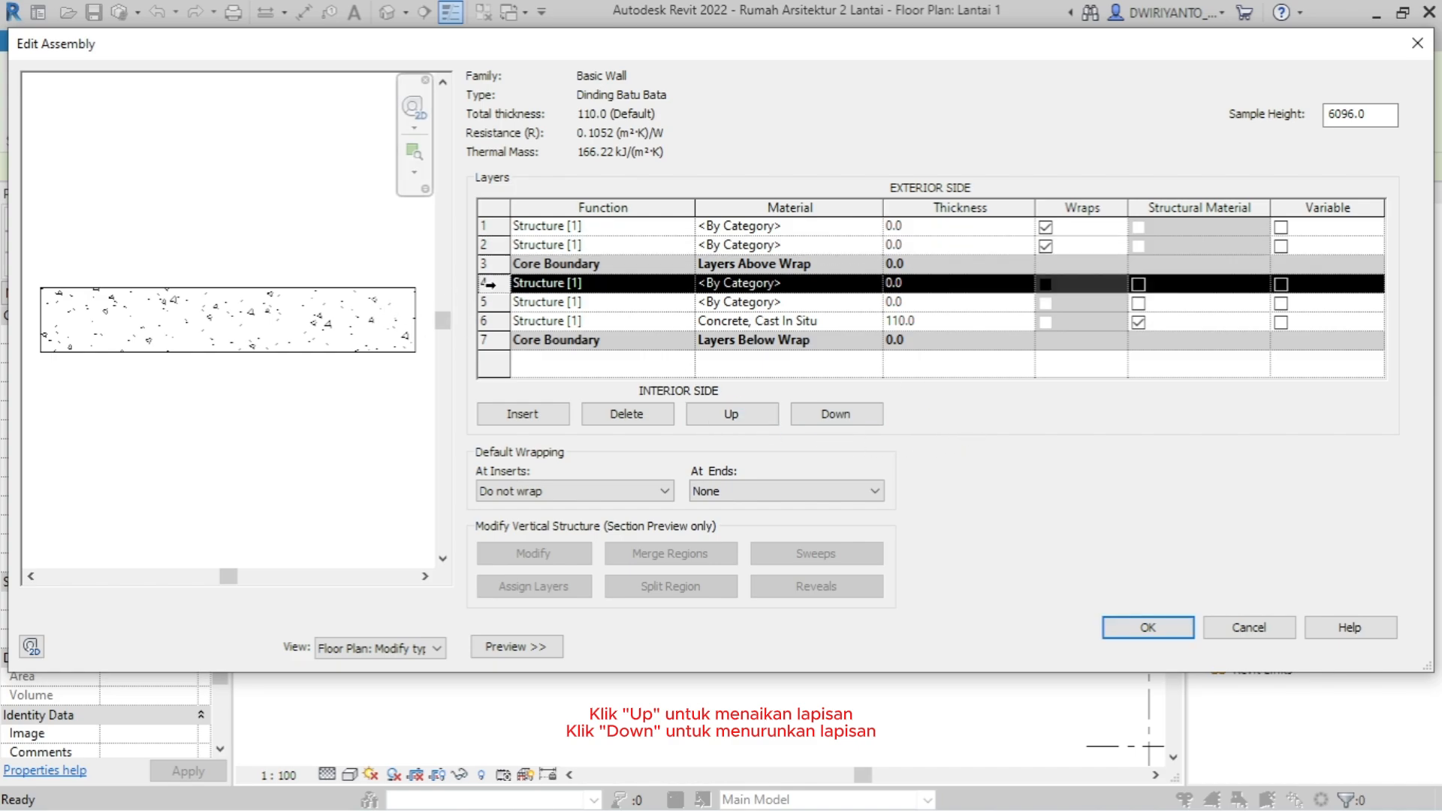
{"action": "left_click", "coordinate": [850, 416]}
{"action": "left_click", "coordinate": [851, 417]}
{"action": "left_click", "coordinate": [850, 416]}
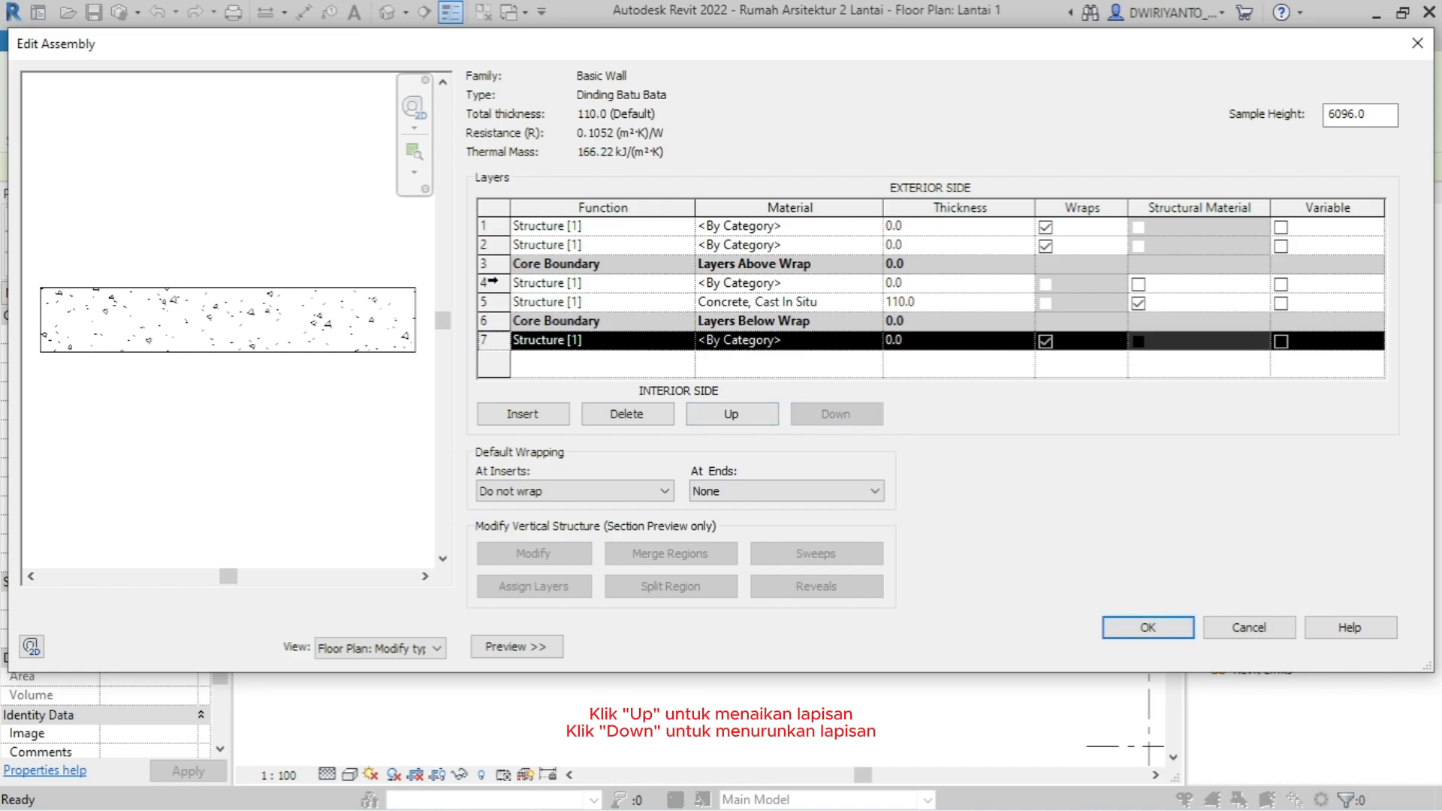
{"action": "left_click", "coordinate": [489, 284]}
{"action": "left_click", "coordinate": [863, 417]}
{"action": "left_click", "coordinate": [863, 417]}
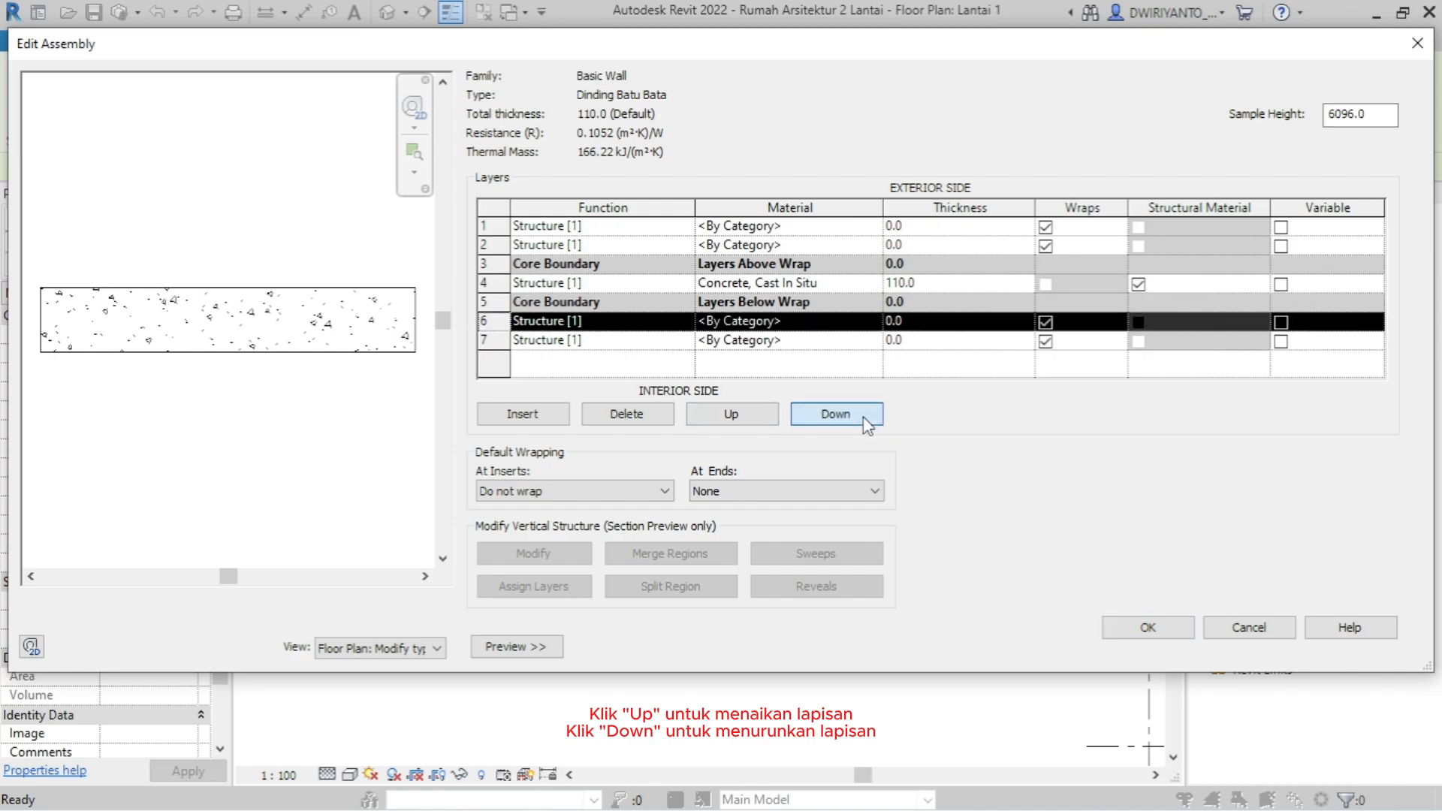
{"action": "left_click", "coordinate": [863, 417]}
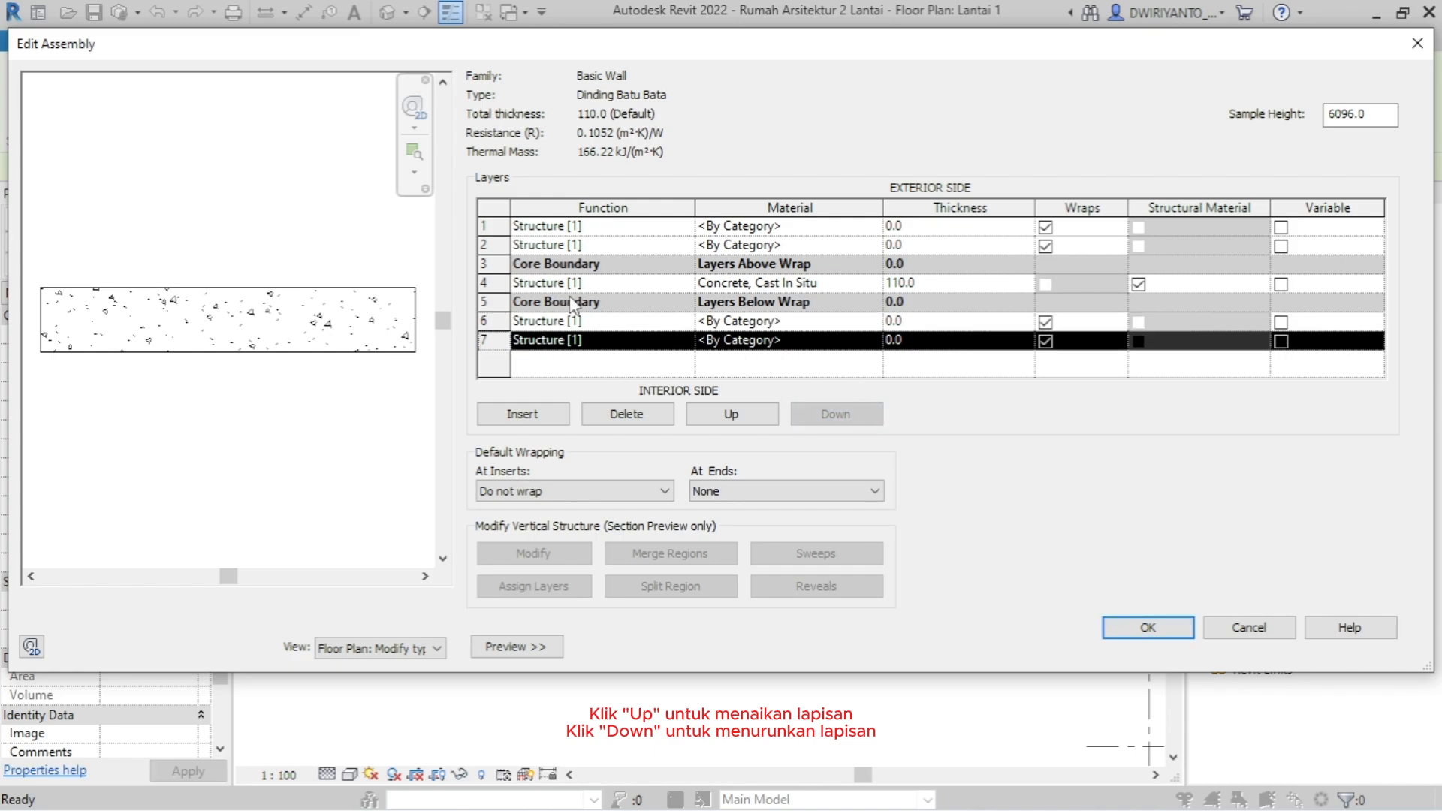
- Set the function of exterior layer 1 to Finish 2 [5] and of layer 2 to Finish 1 [4]
{"action": "left_click", "coordinate": [685, 227]}
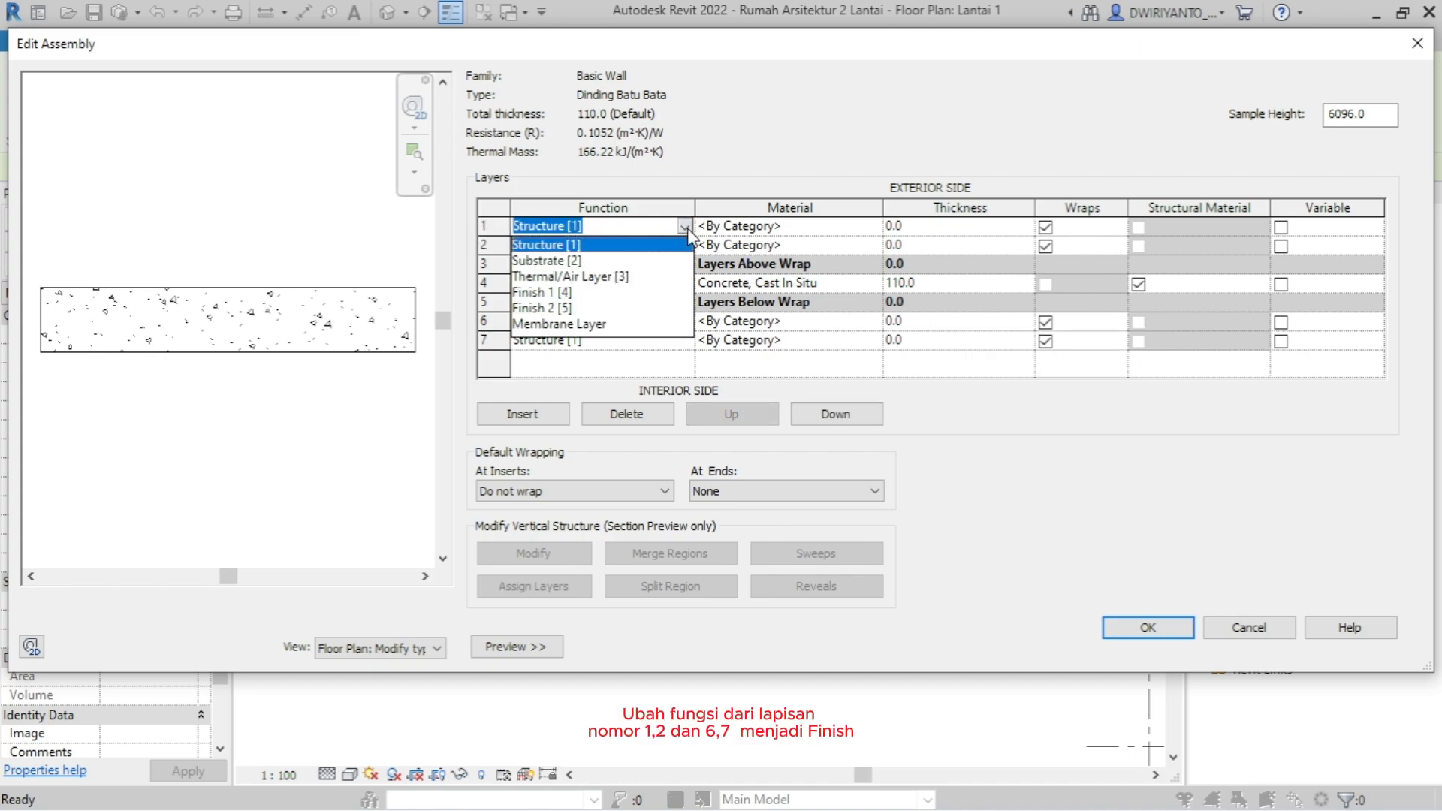
{"action": "left_click", "coordinate": [565, 309]}
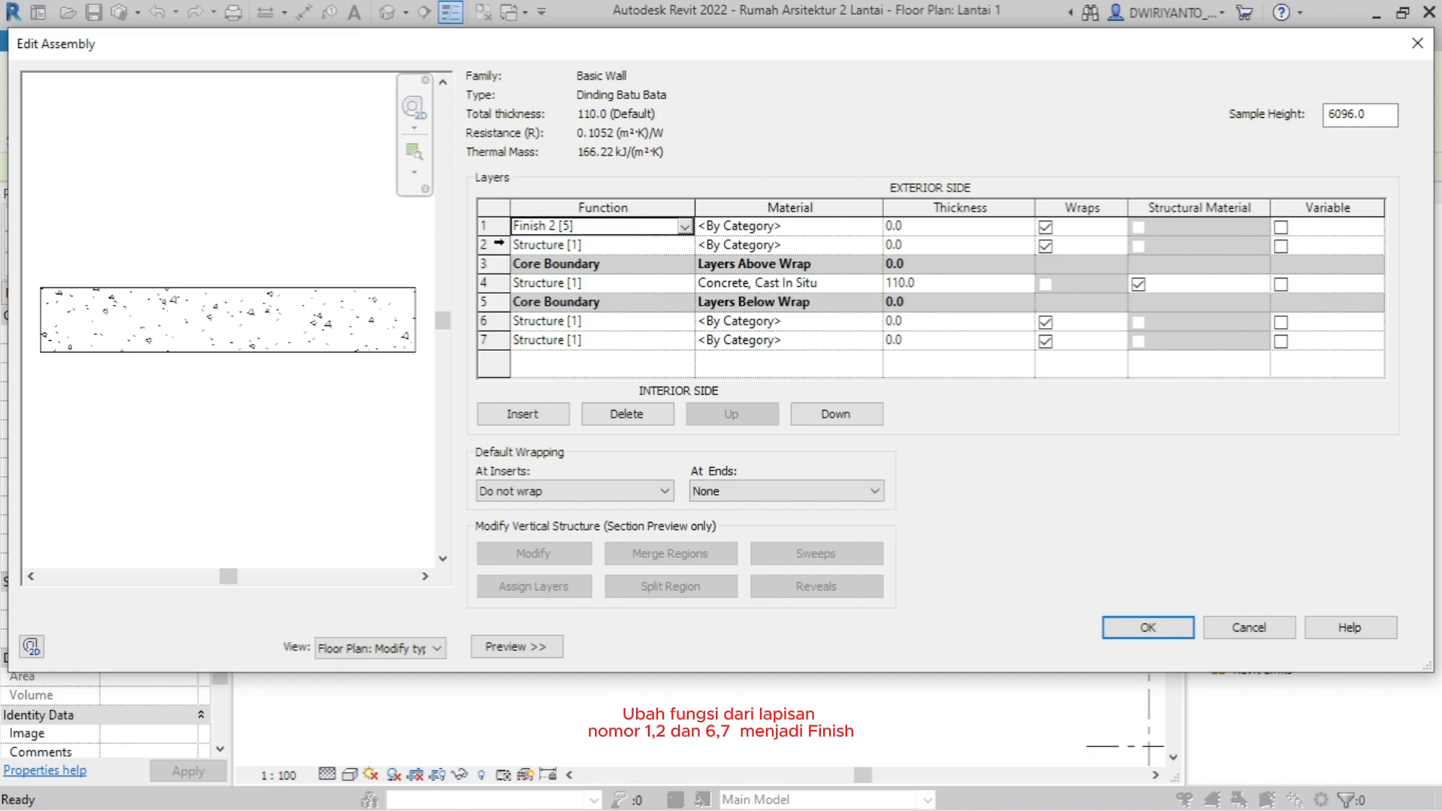
{"action": "left_click", "coordinate": [685, 246]}
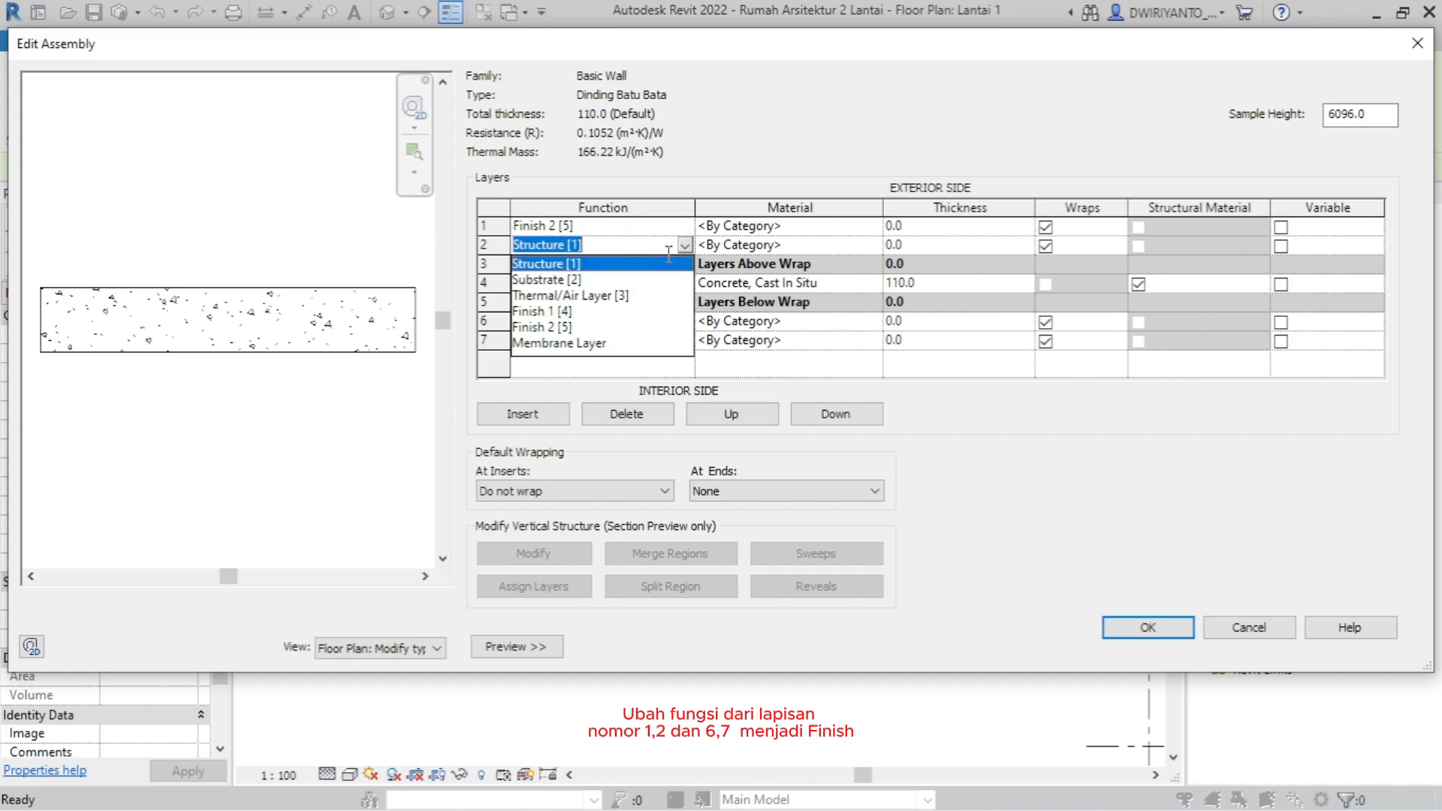
{"action": "left_click", "coordinate": [562, 315]}
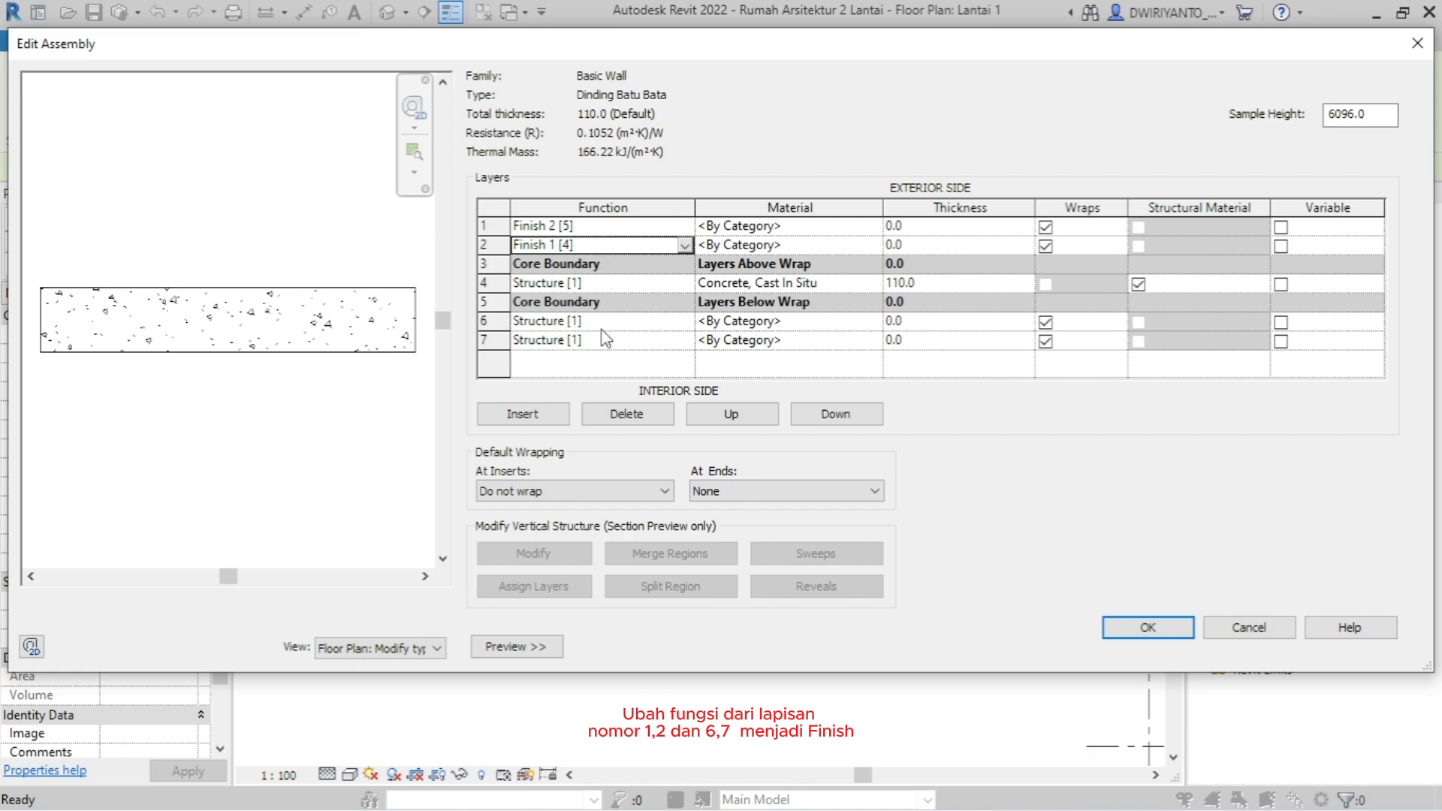
- Set the function of interior layer 6 to Finish 1 [4] and of layer 7 to Finish 2 [5]
{"action": "left_click", "coordinate": [686, 321]}
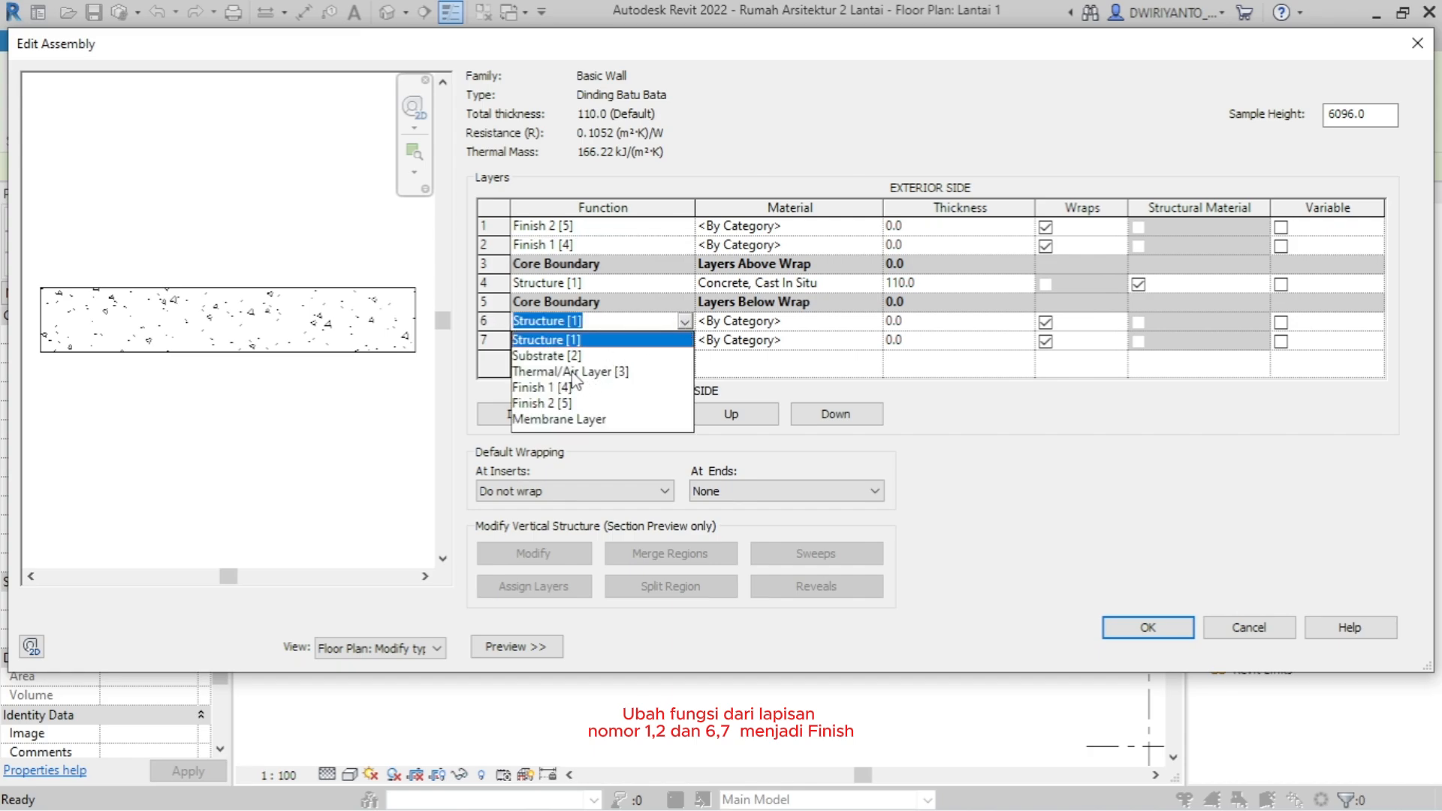
{"action": "left_click", "coordinate": [569, 404]}
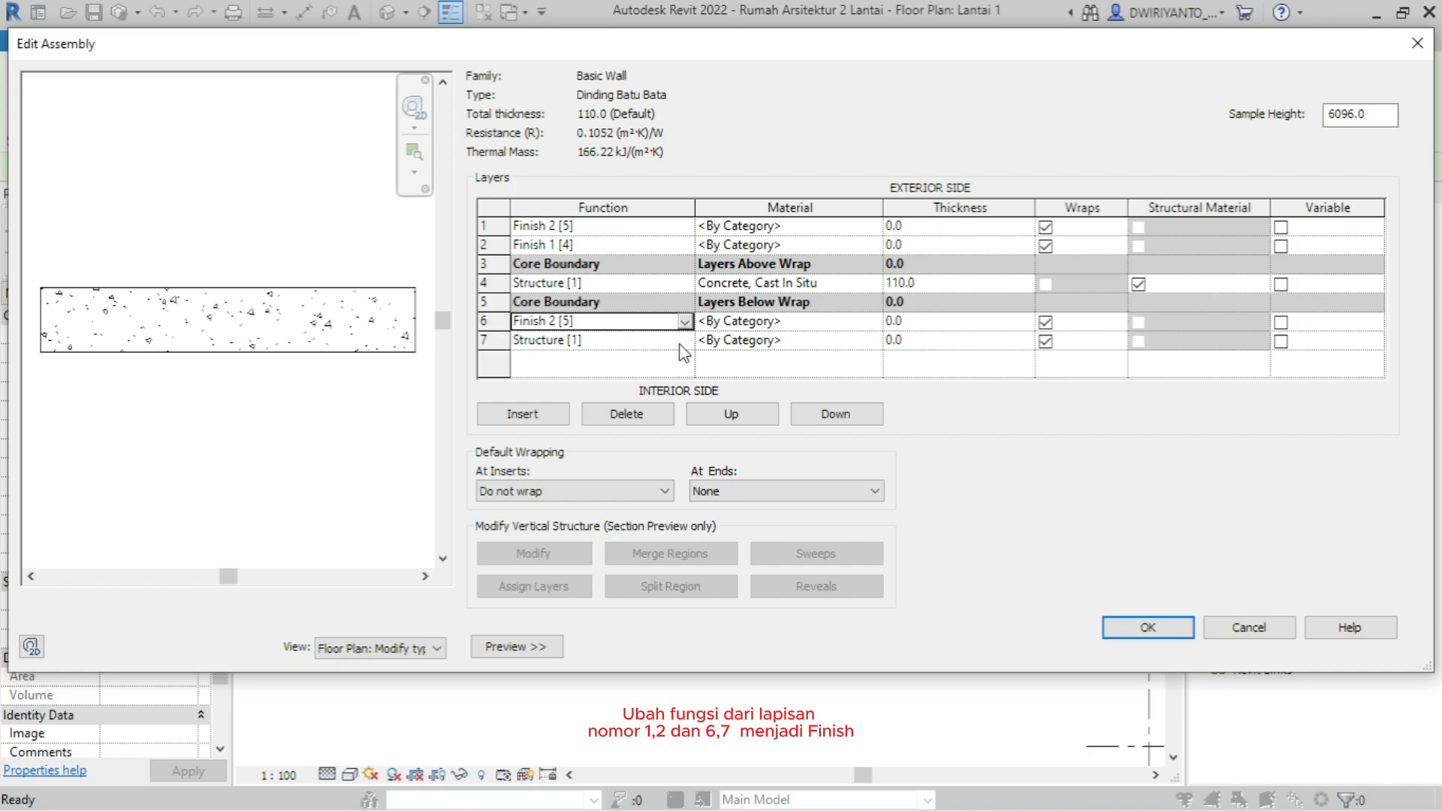
{"action": "left_click", "coordinate": [684, 321]}
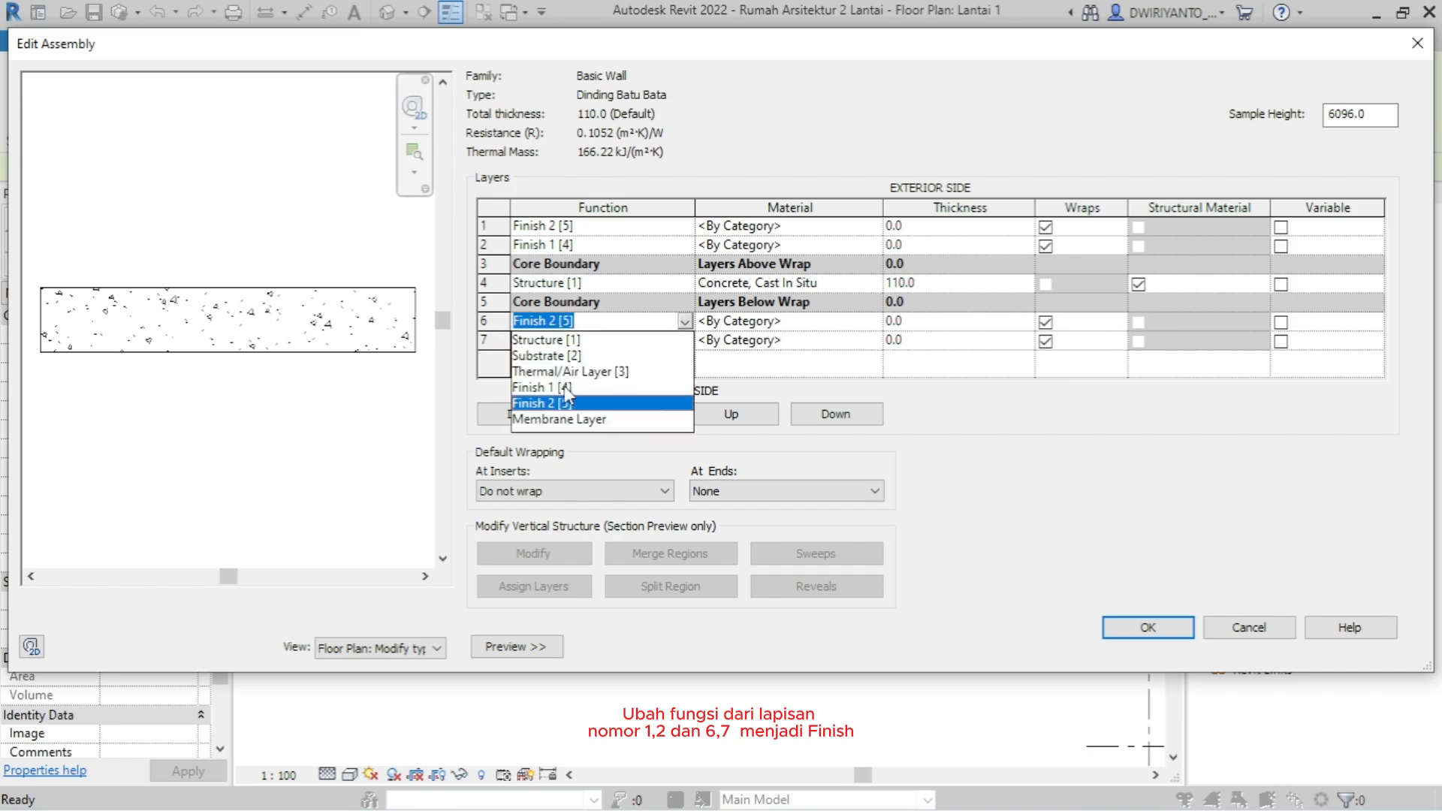
{"action": "left_click", "coordinate": [565, 386]}
{"action": "left_click", "coordinate": [674, 344]}
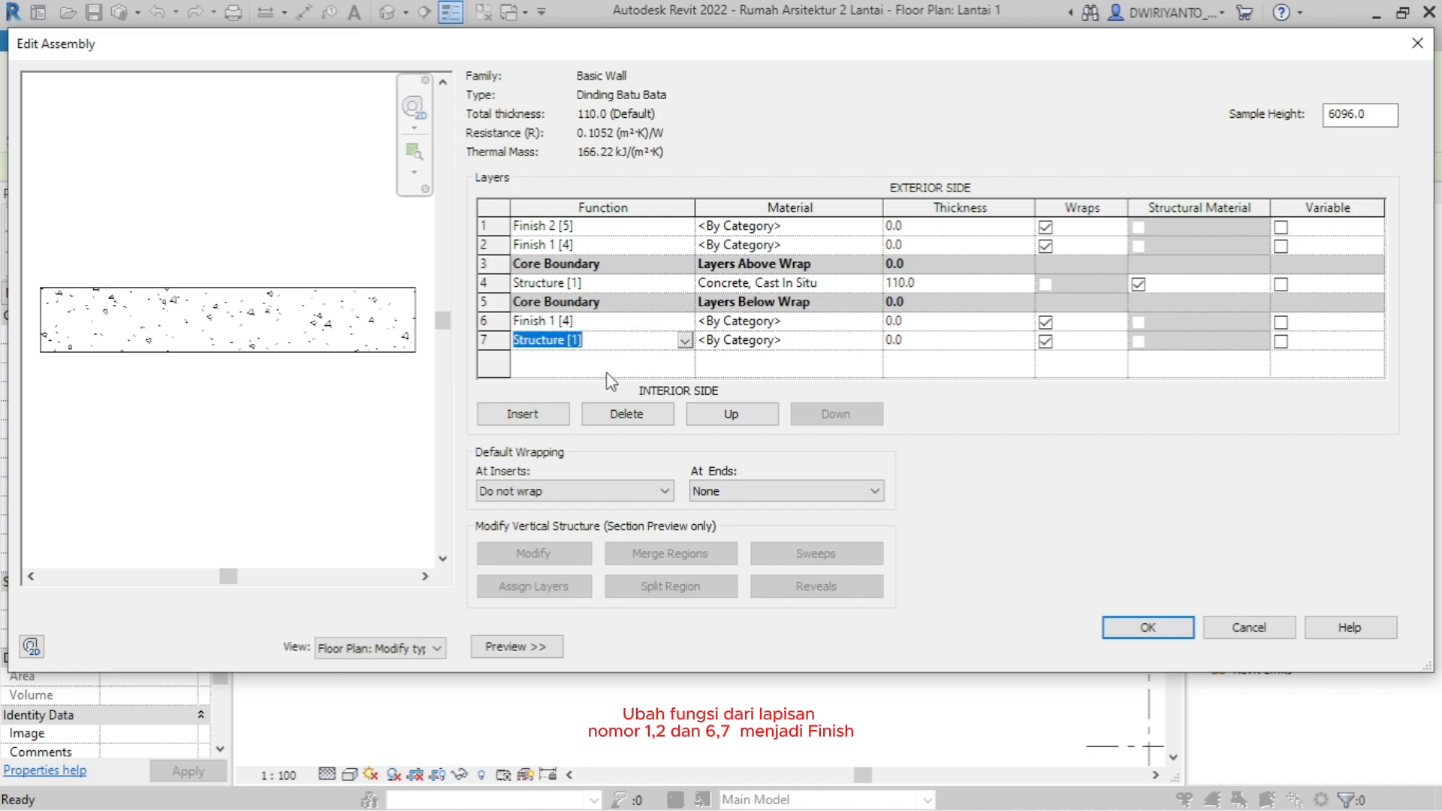
{"action": "left_click", "coordinate": [685, 341]}
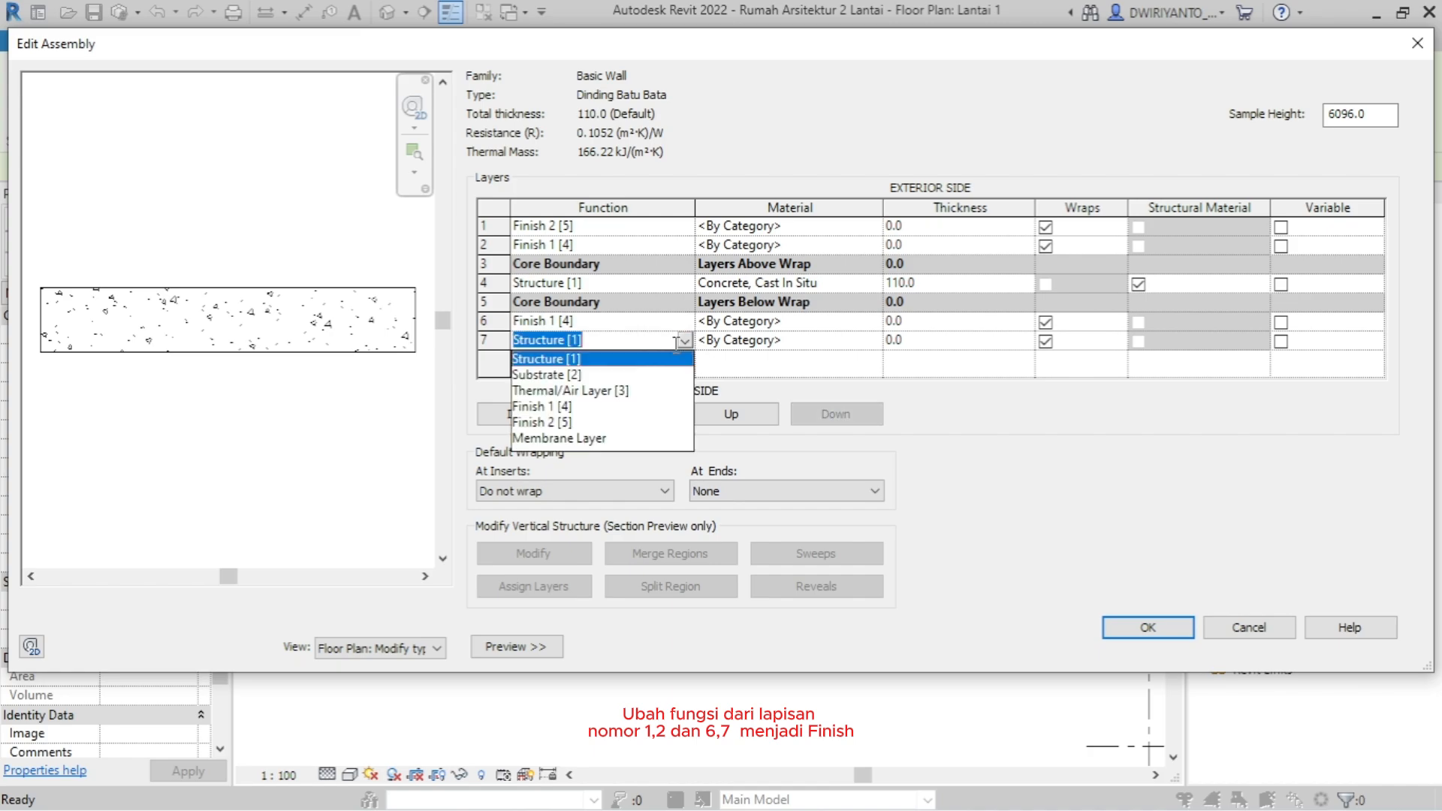
{"action": "left_click", "coordinate": [562, 419]}
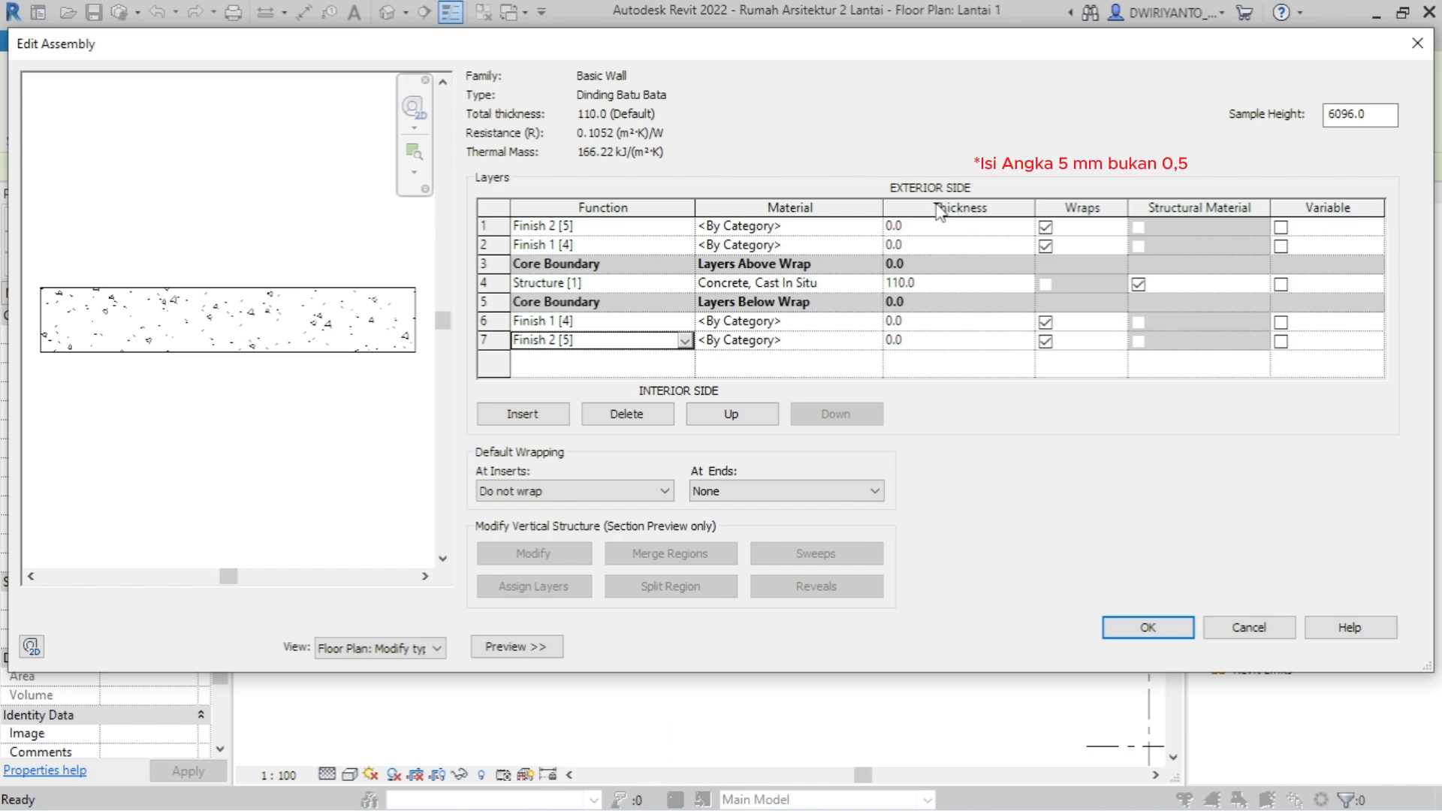
- Set the thickness of exterior layer 1 to 0.5 and of layer 2 to 15
{"action": "left_click", "coordinate": [922, 228]}
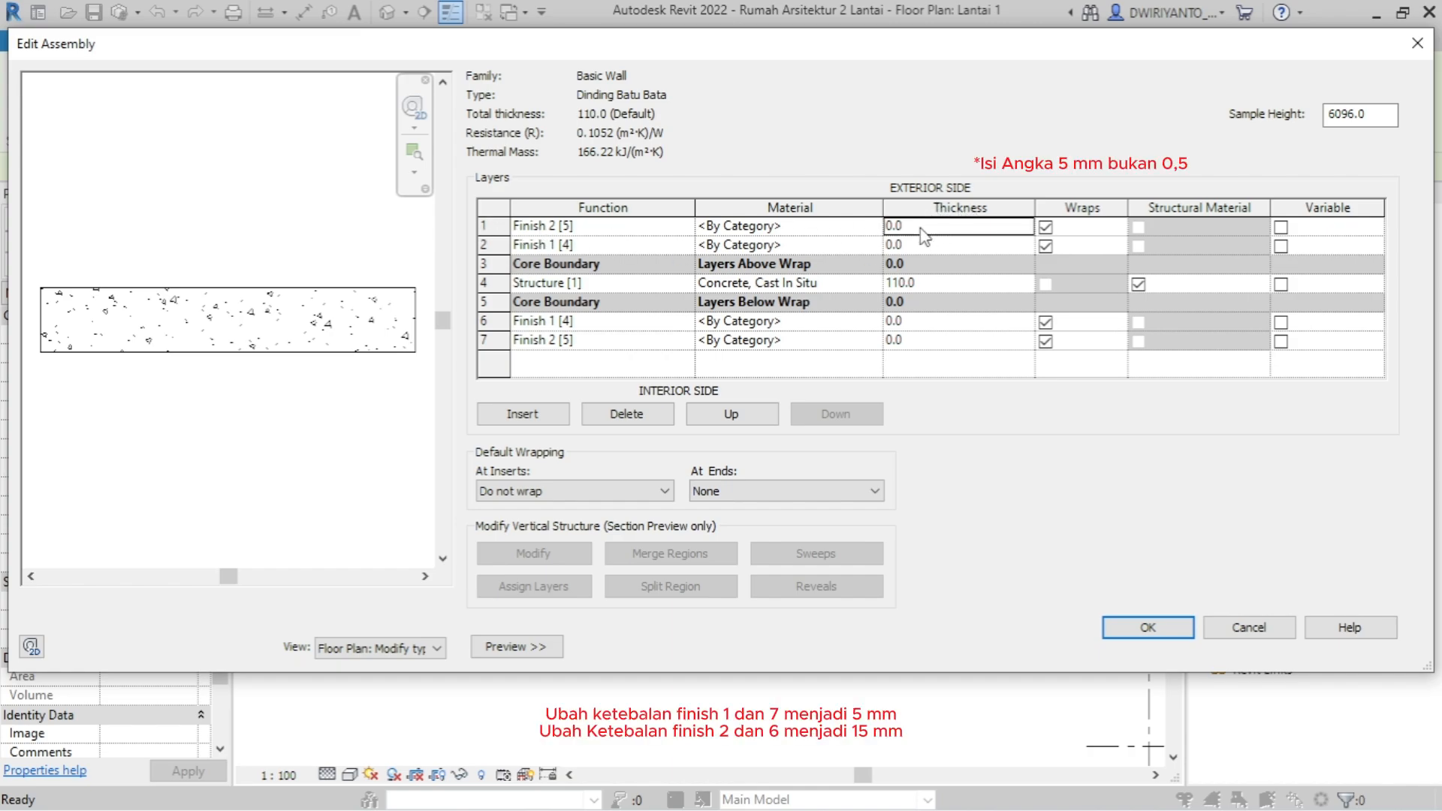
{"action": "left_click", "coordinate": [923, 228]}
{"action": "type", "text": "0"}
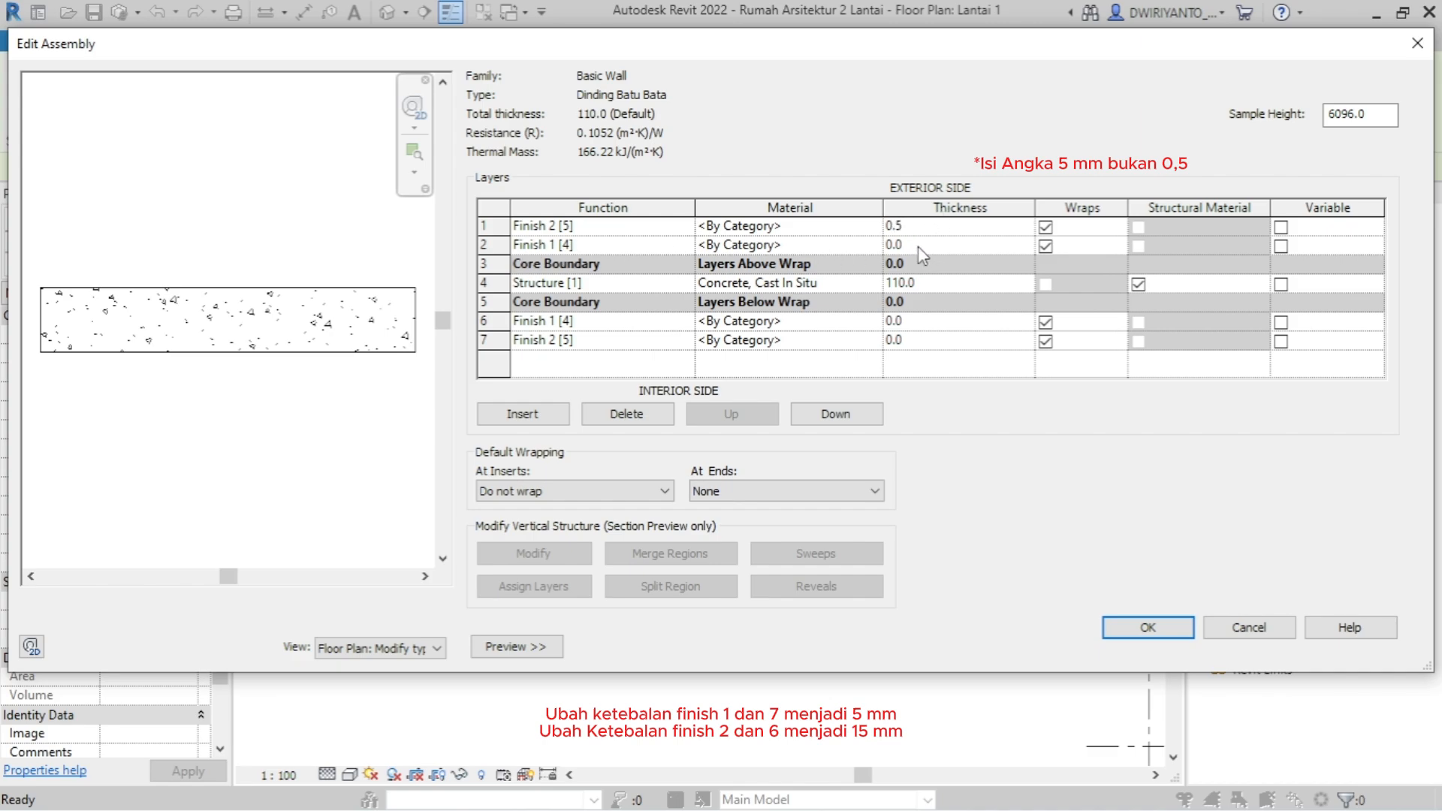
{"action": "left_click", "coordinate": [919, 246]}
{"action": "type", "text": "15"}
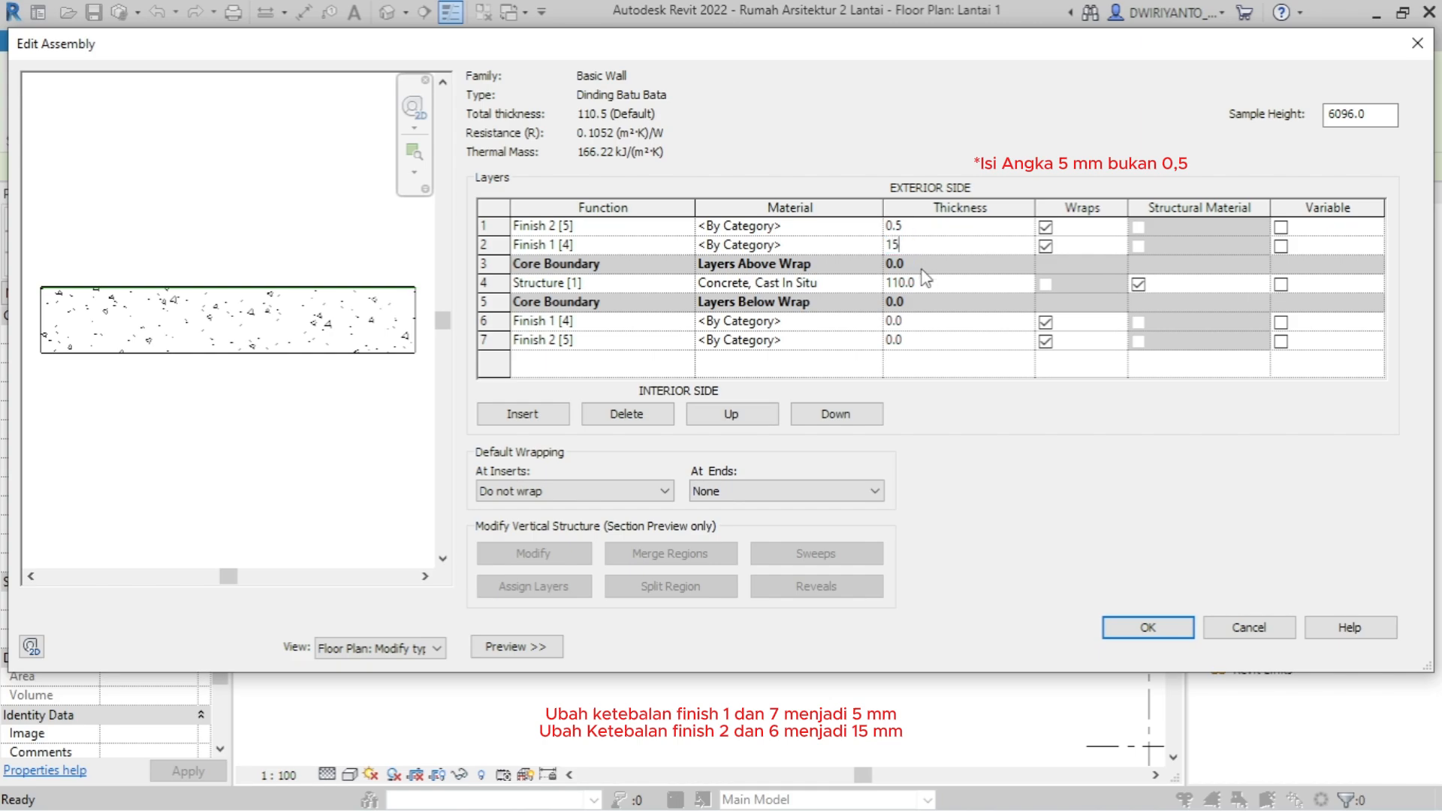
- Set the thickness of interior layer 6 to 15 and of layer 7 to 0.5
{"action": "left_click", "coordinate": [931, 322]}
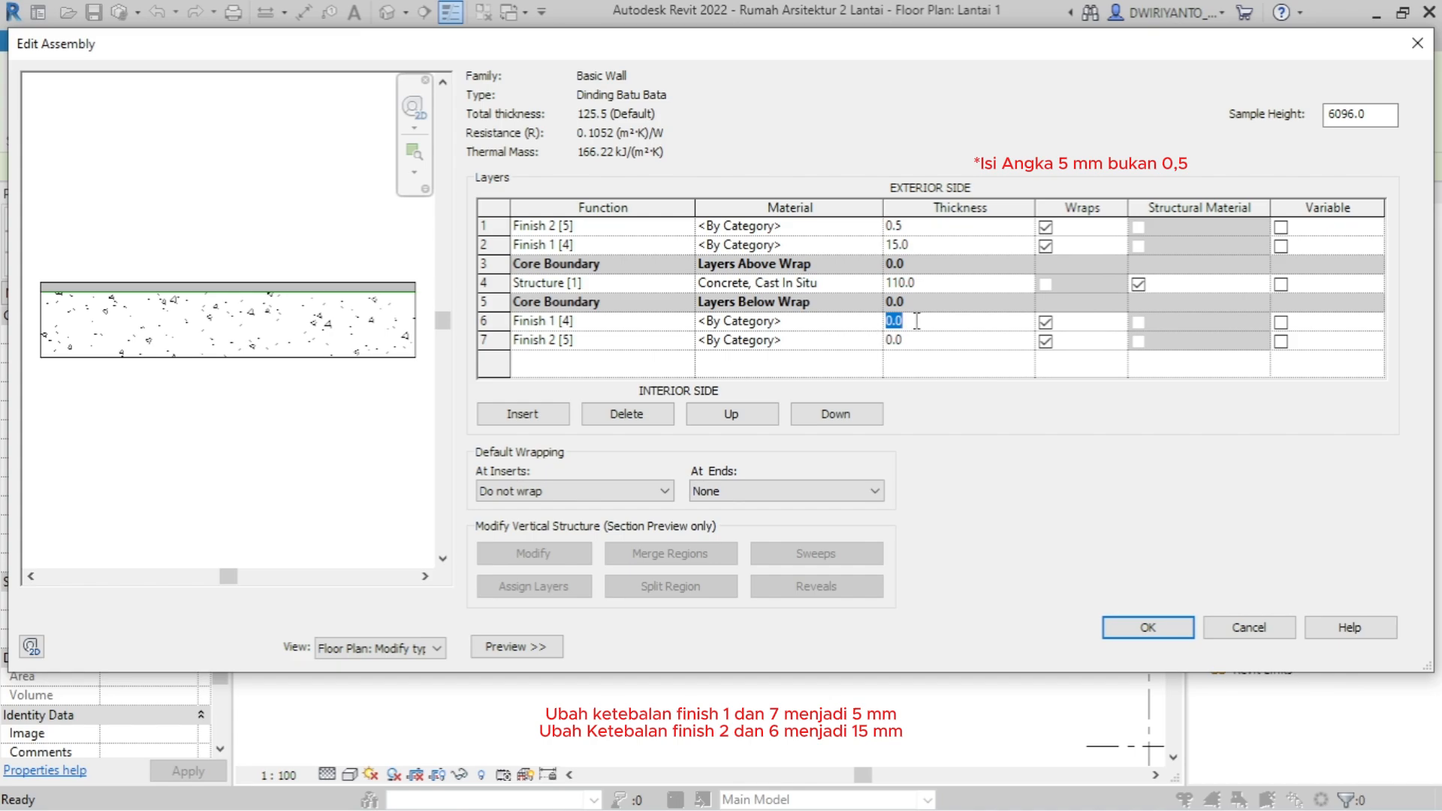
{"action": "type", "text": "15"}
{"action": "left_click", "coordinate": [912, 344]}
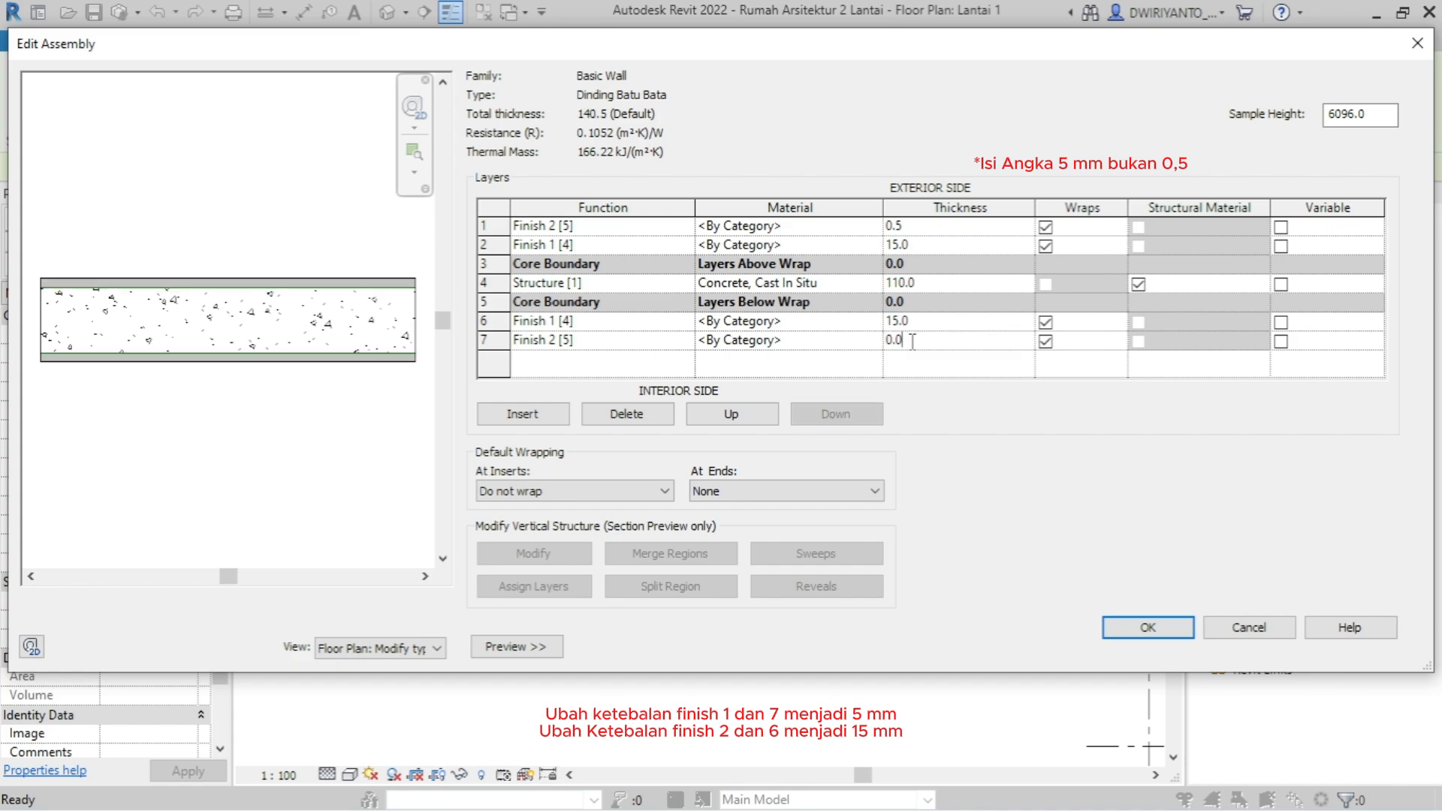
{"action": "type", "text": "0.5"}
{"action": "key", "text": "Return"}
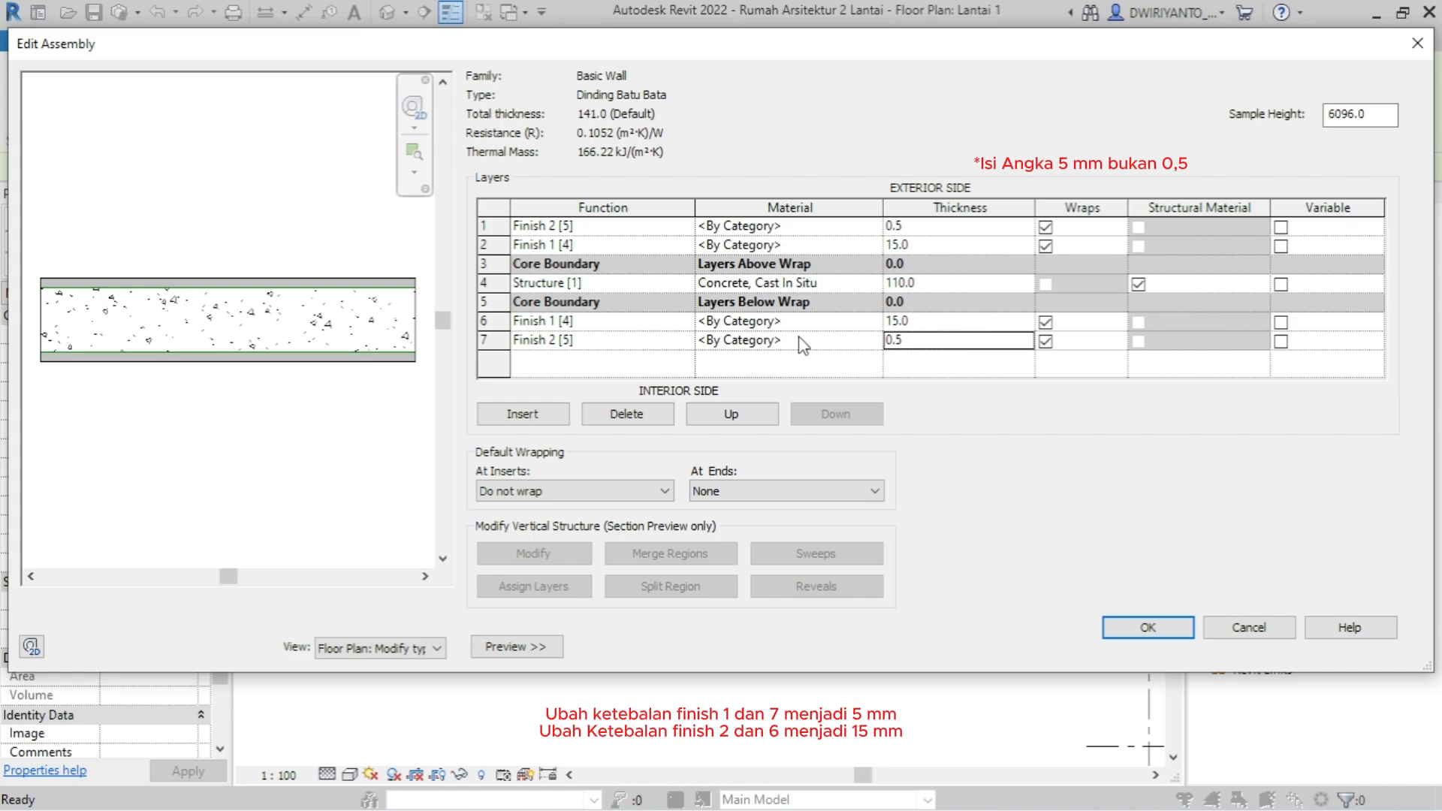
- Browse materials for the Structure [1] core layer, search for "brick" and select Brick, Common
{"action": "scroll", "coordinate": [255, 310], "scroll_direction": "up", "scroll_amount": 5}
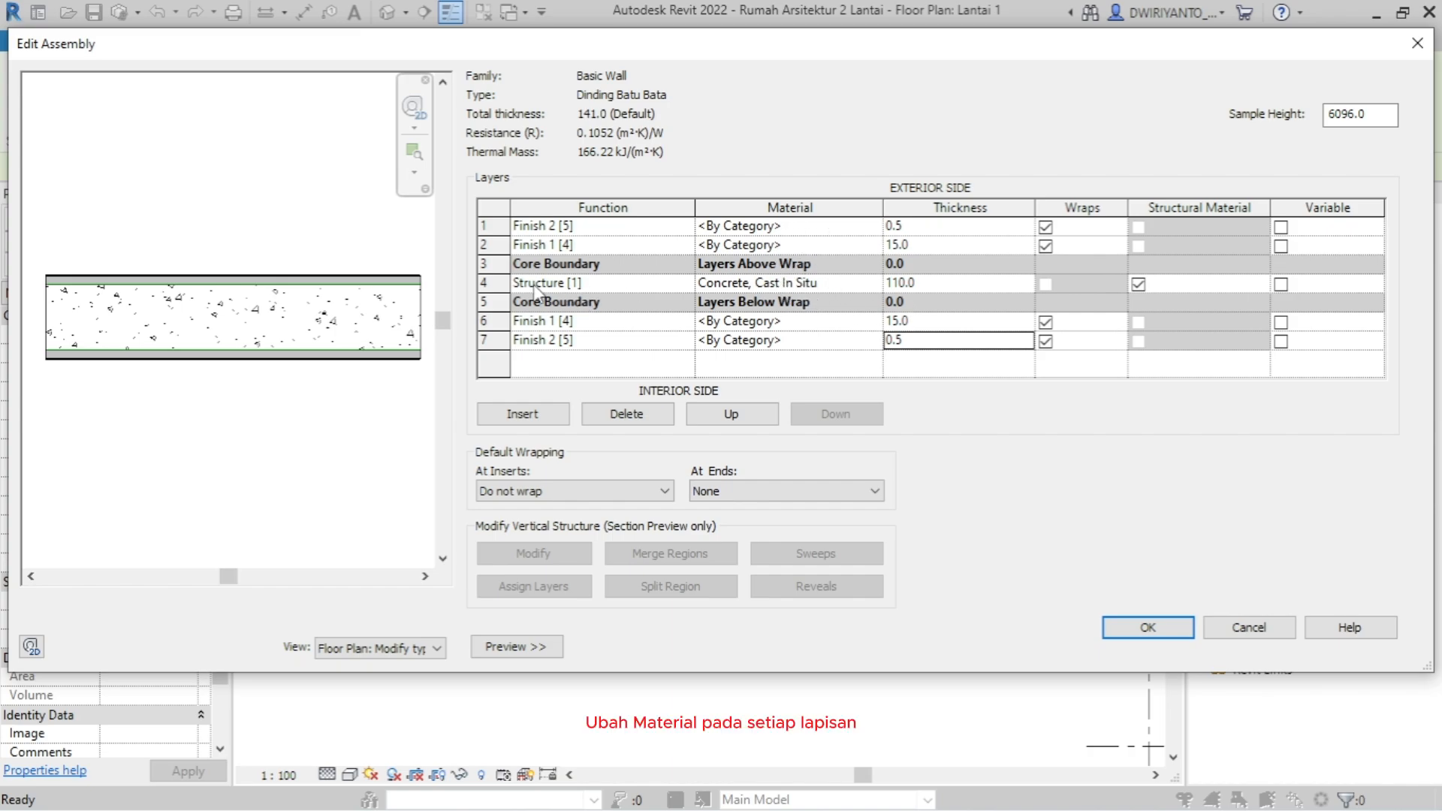
{"action": "left_click", "coordinate": [853, 284]}
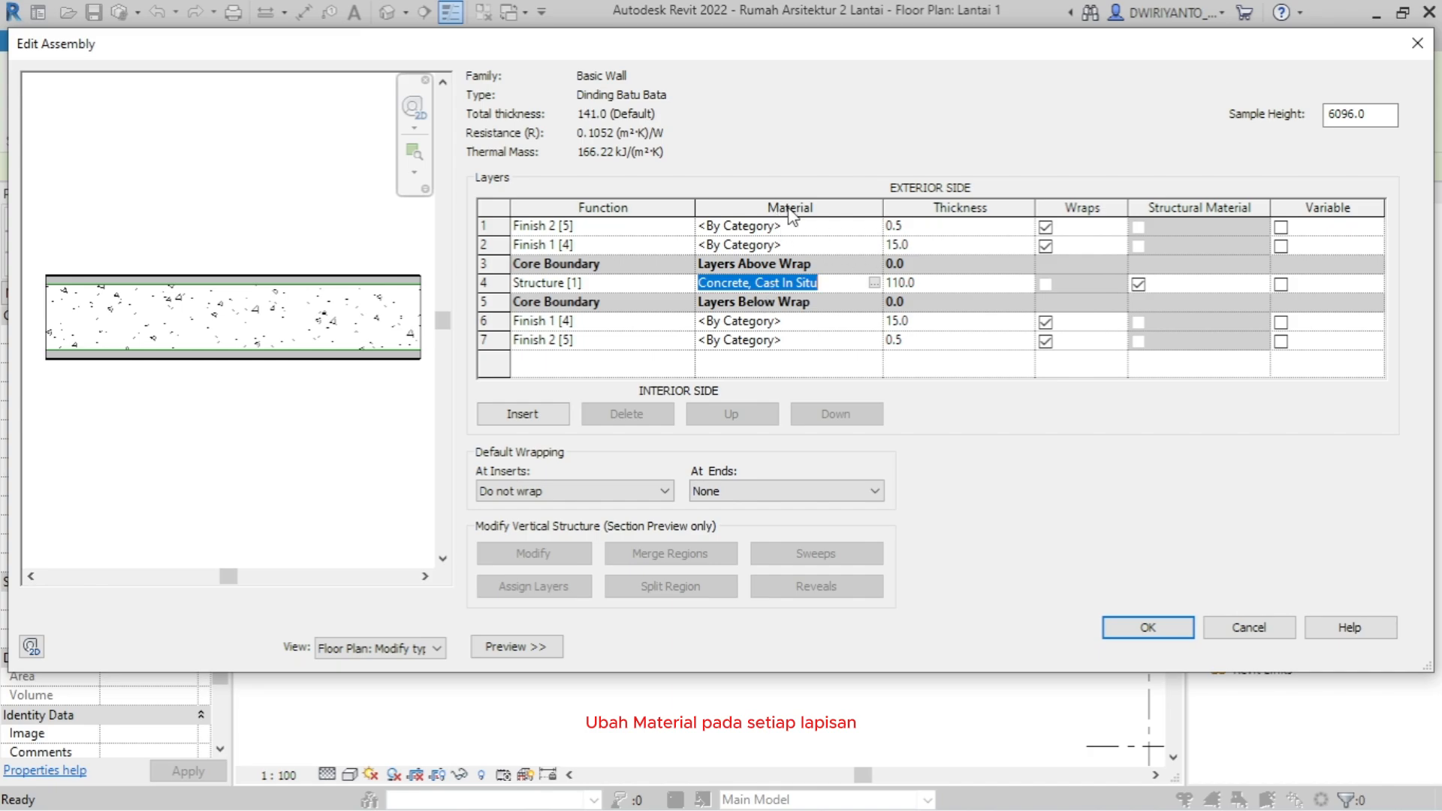
{"action": "left_click", "coordinate": [875, 283]}
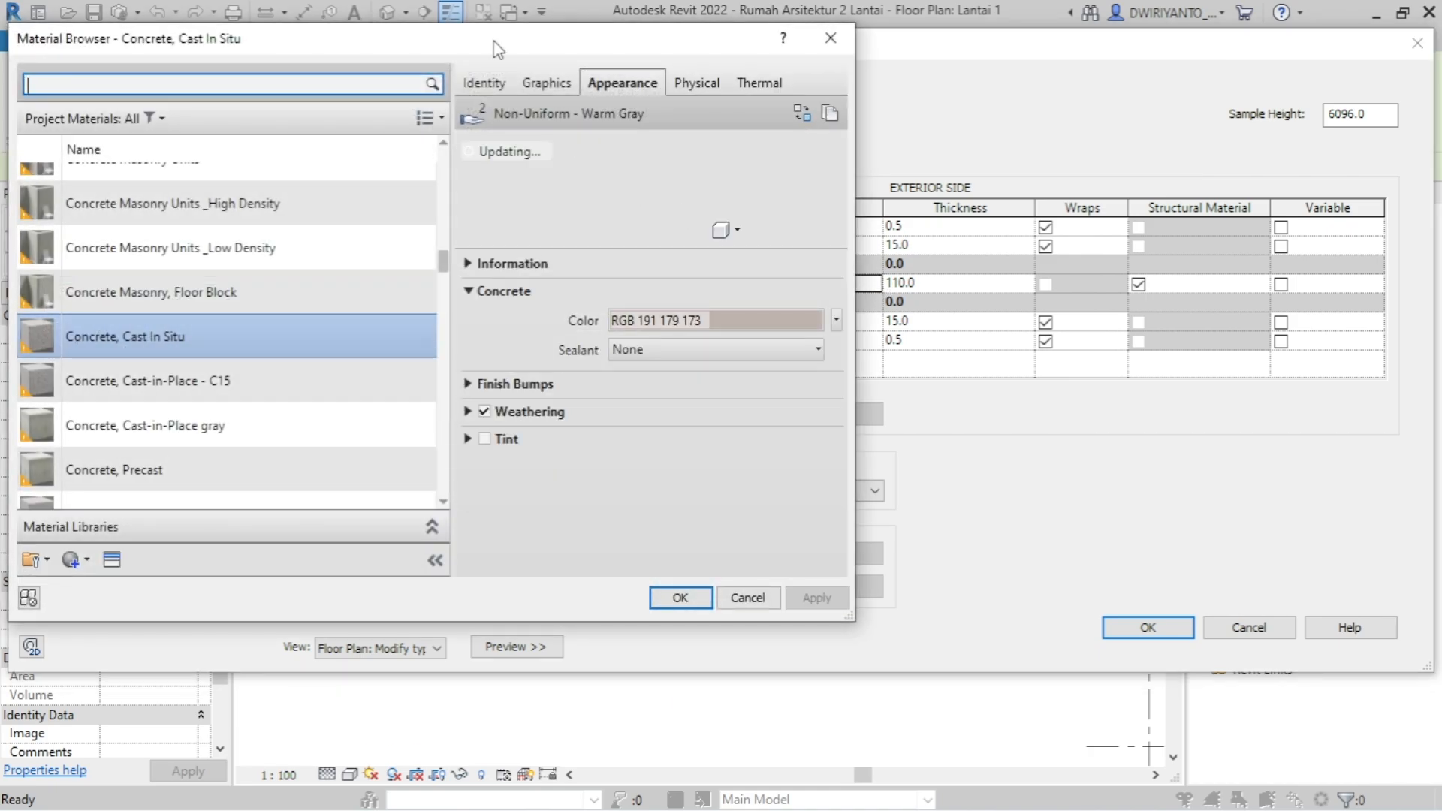
{"action": "left_click_drag", "start_coordinate": [495, 49], "coordinate": [691, 52]}
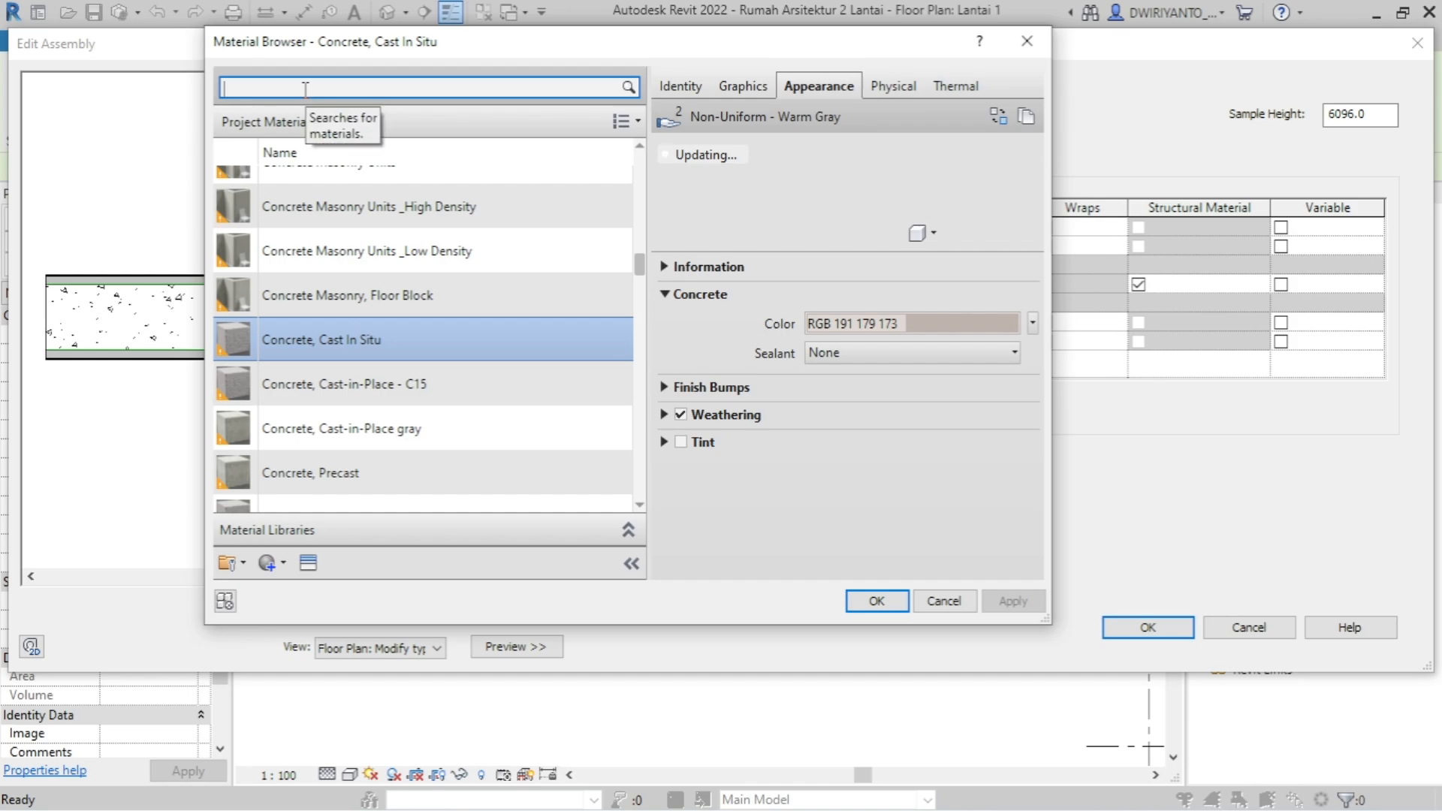
{"action": "type", "text": "bri"}
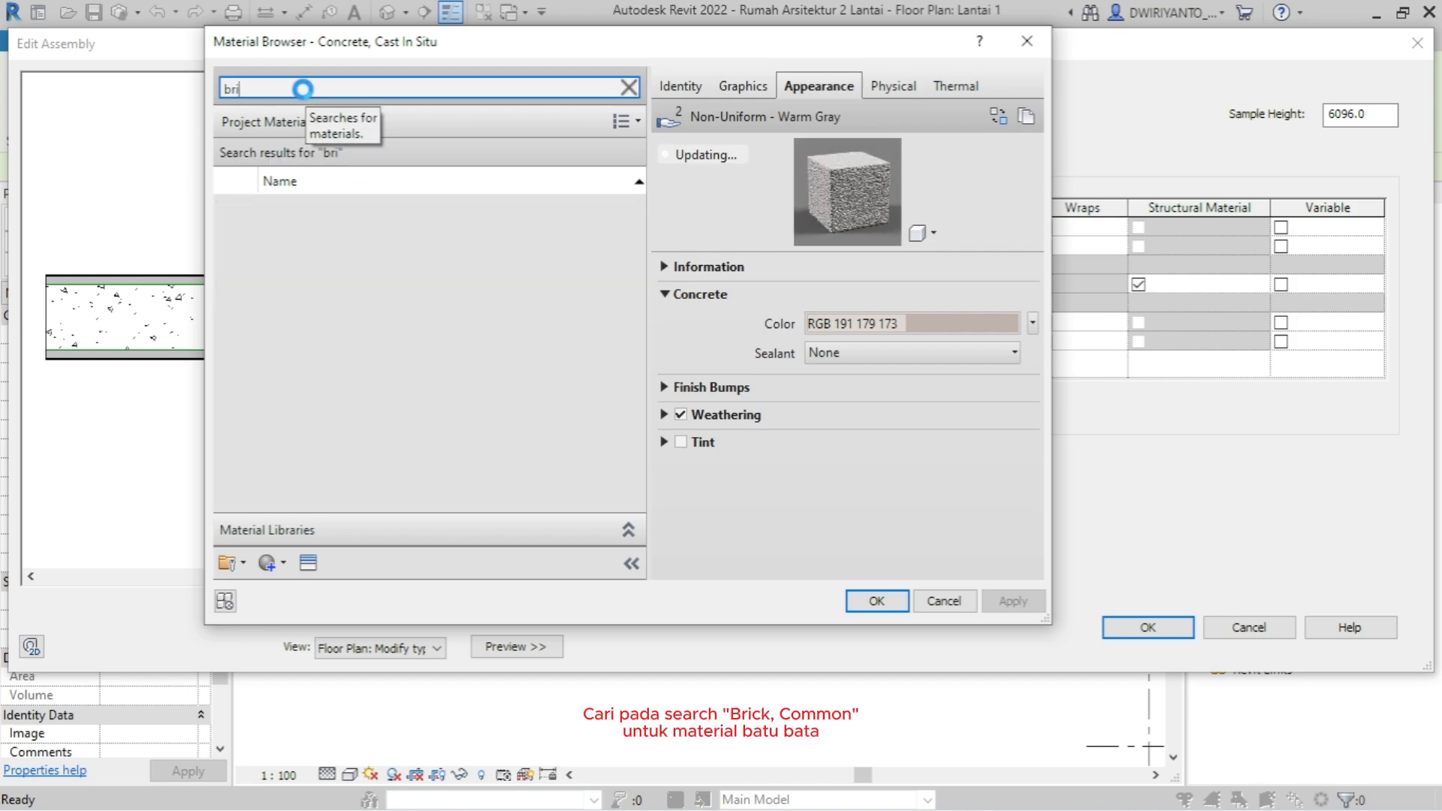
{"action": "type", "text": "ck"}
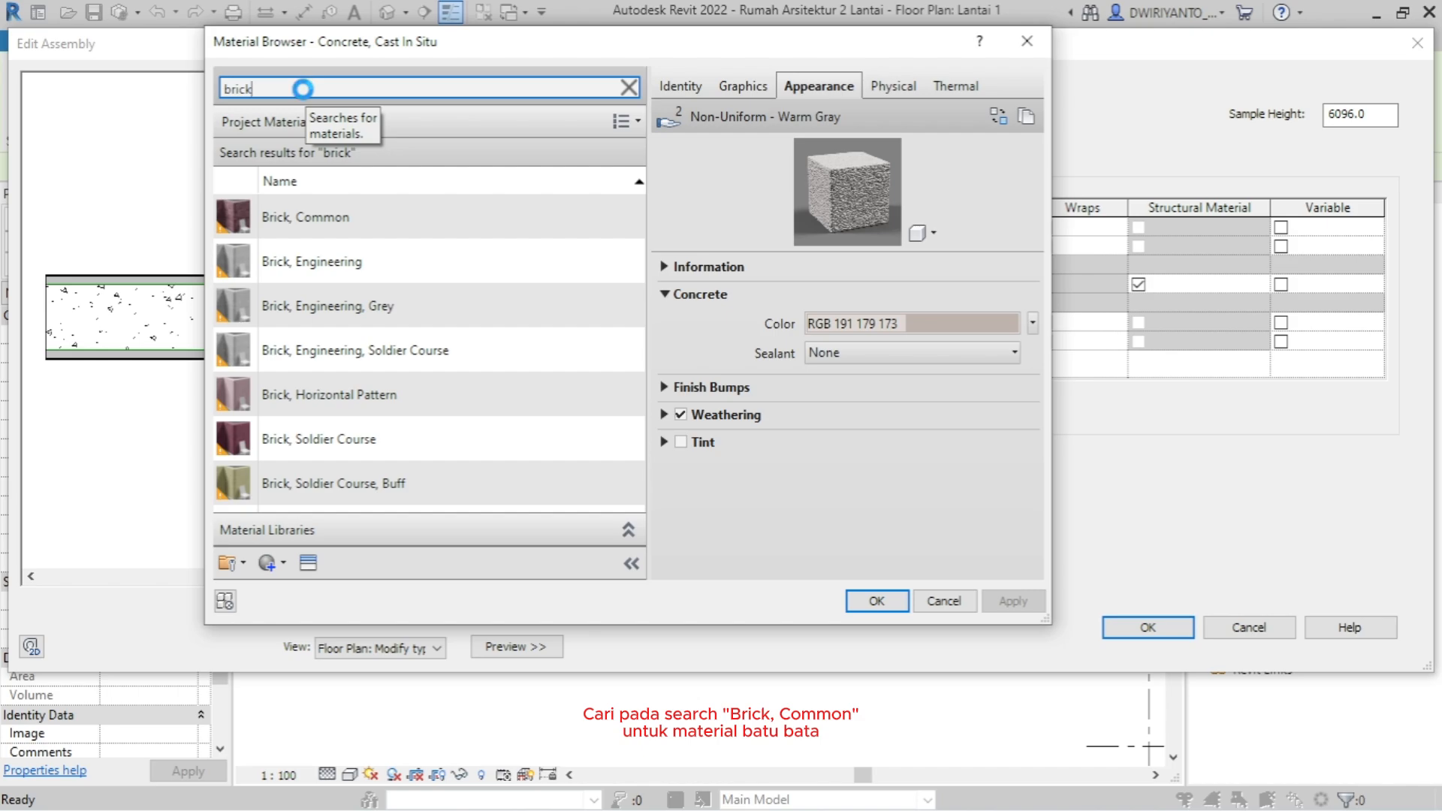
{"action": "left_click", "coordinate": [307, 226]}
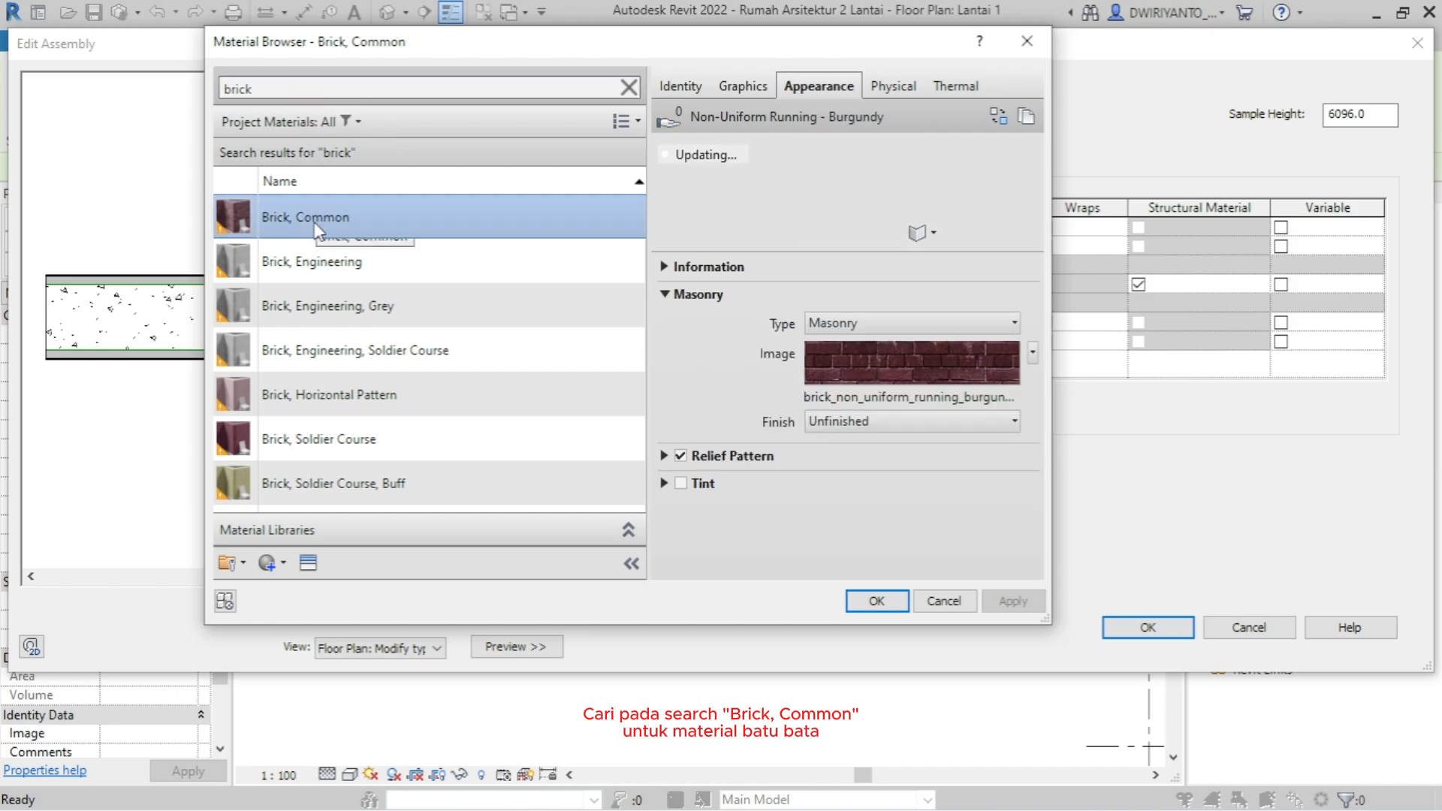
- Duplicate the Brick, Common material as Batu Bata and assign it to the core structure layer
{"action": "right_click", "coordinate": [315, 227]}
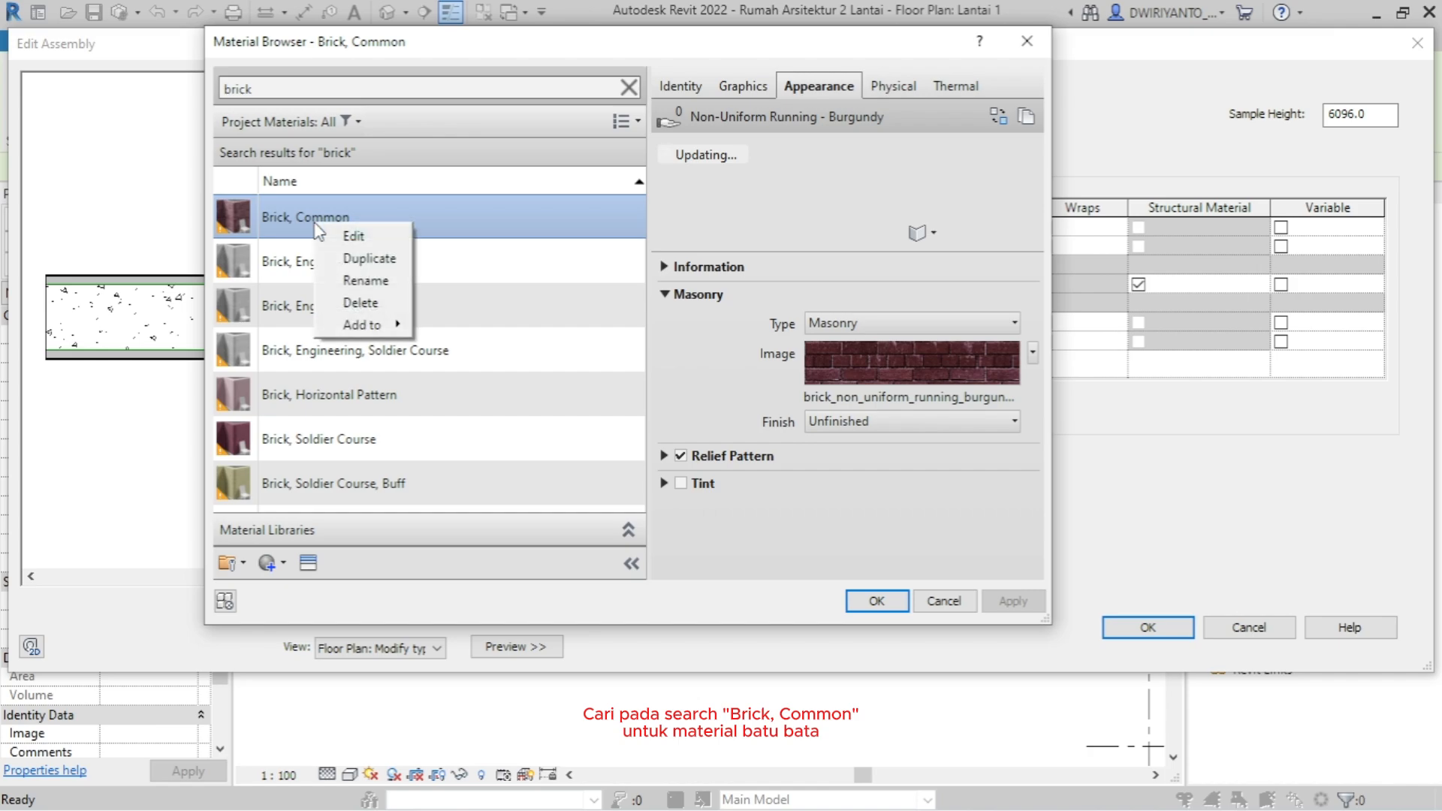
{"action": "left_click", "coordinate": [398, 261]}
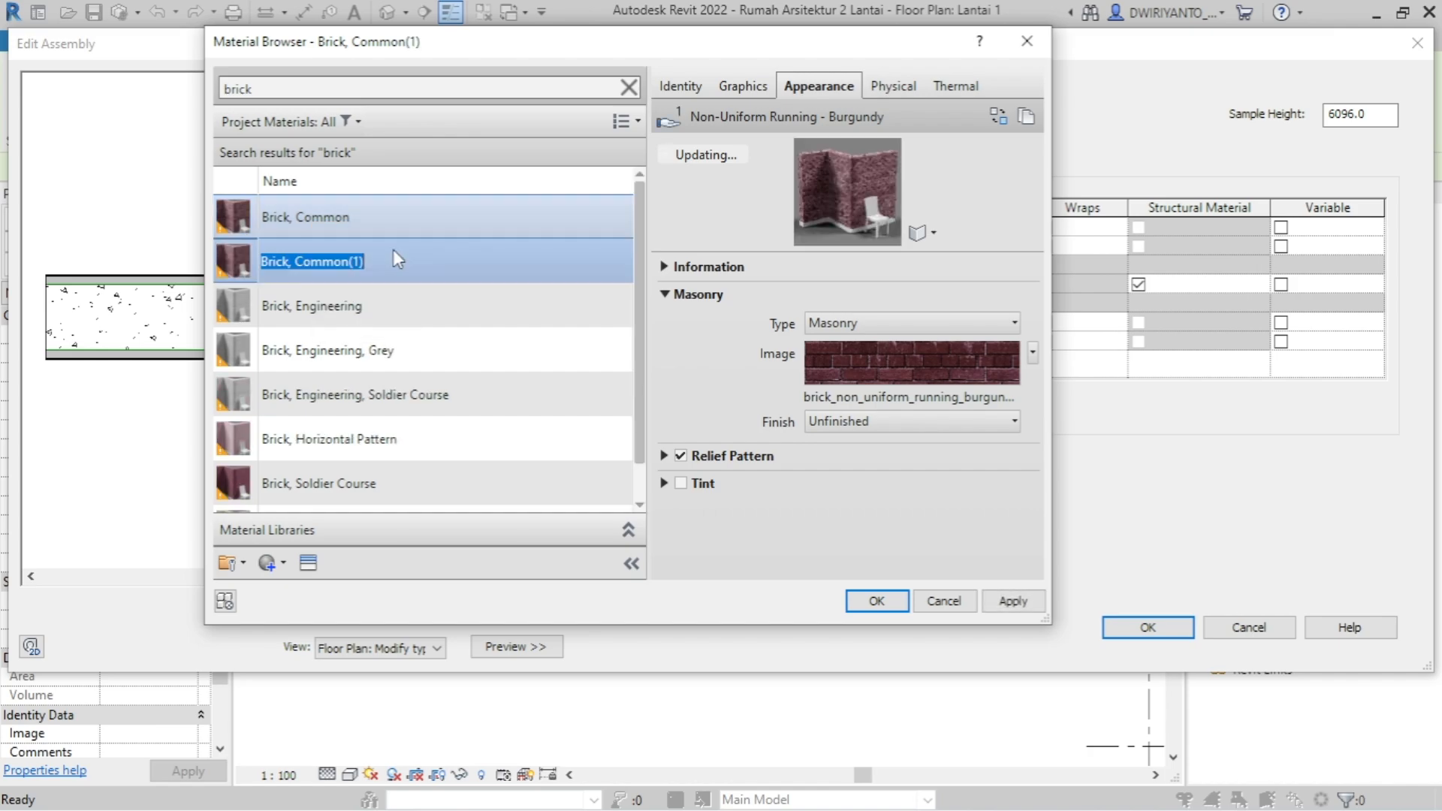
{"action": "type", "text": "Batu"}
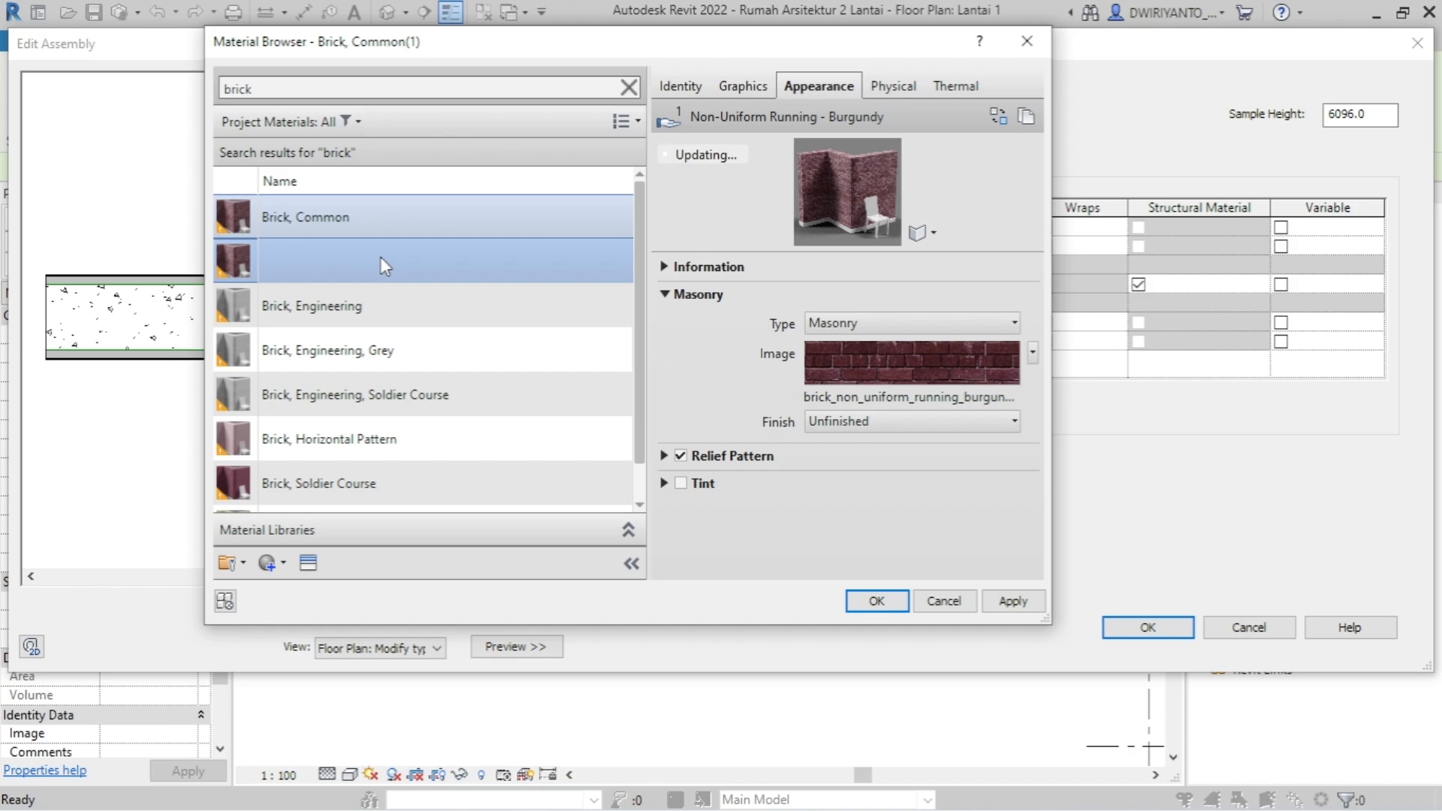
{"action": "type", "text": " Bata"}
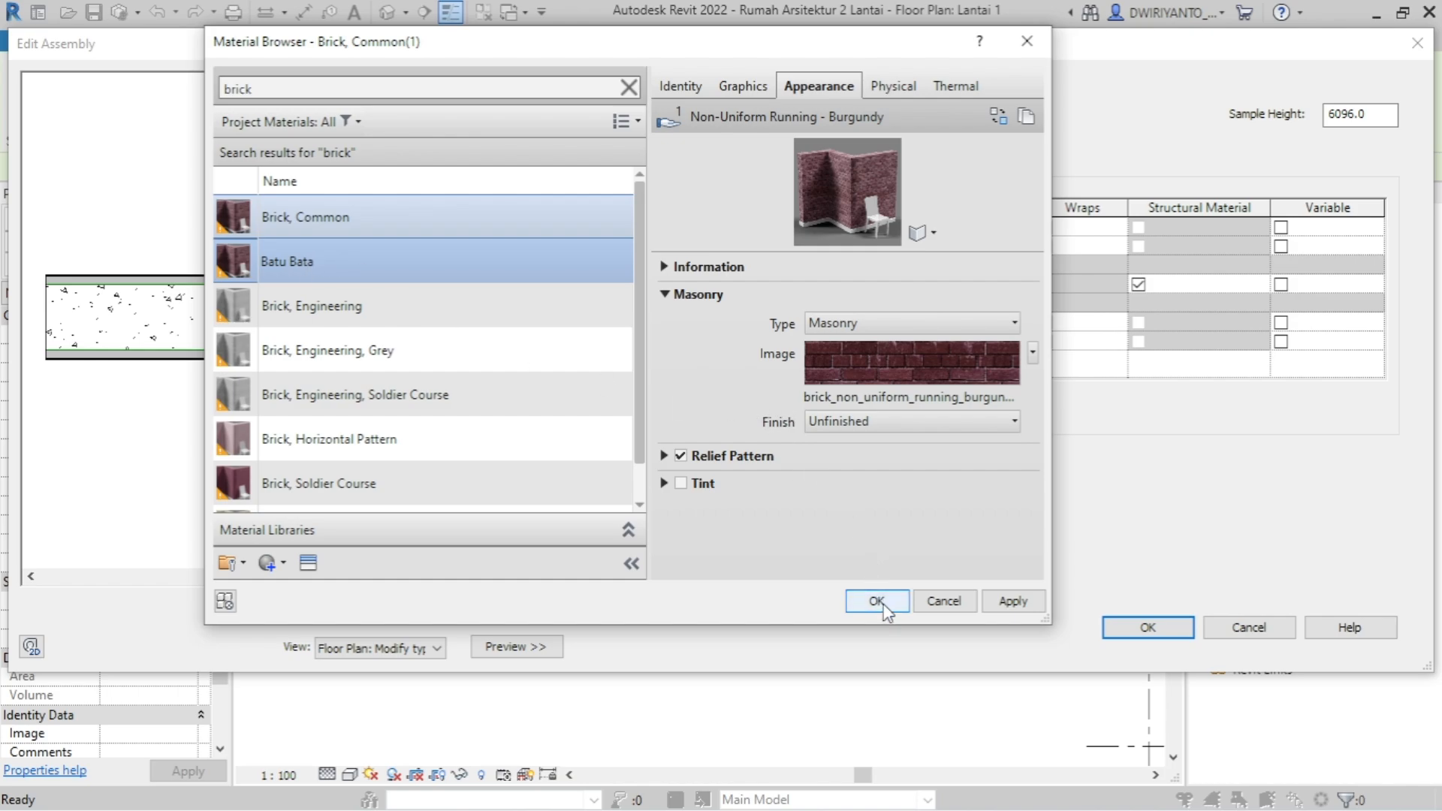
{"action": "key", "text": "Return"}
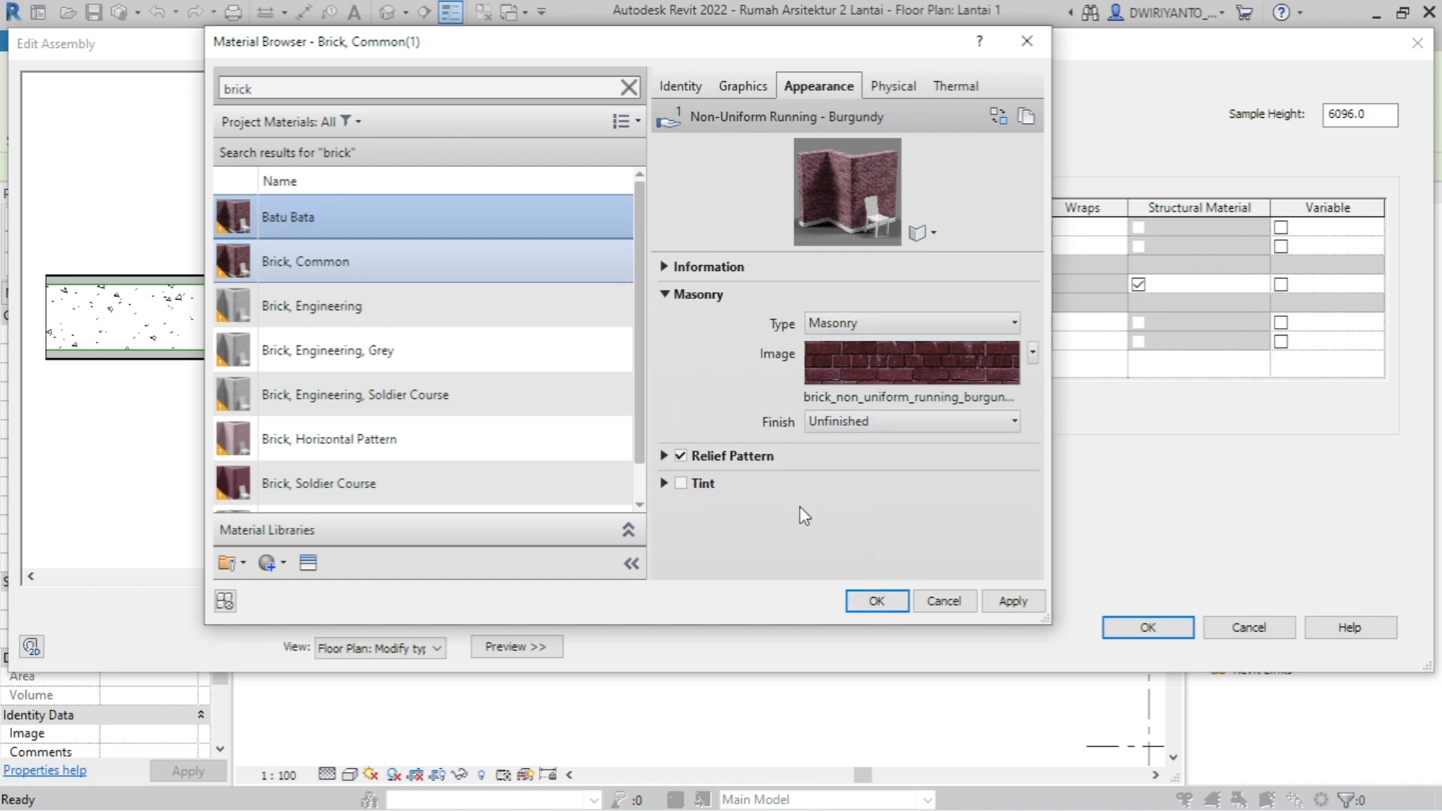
{"action": "left_click", "coordinate": [872, 599]}
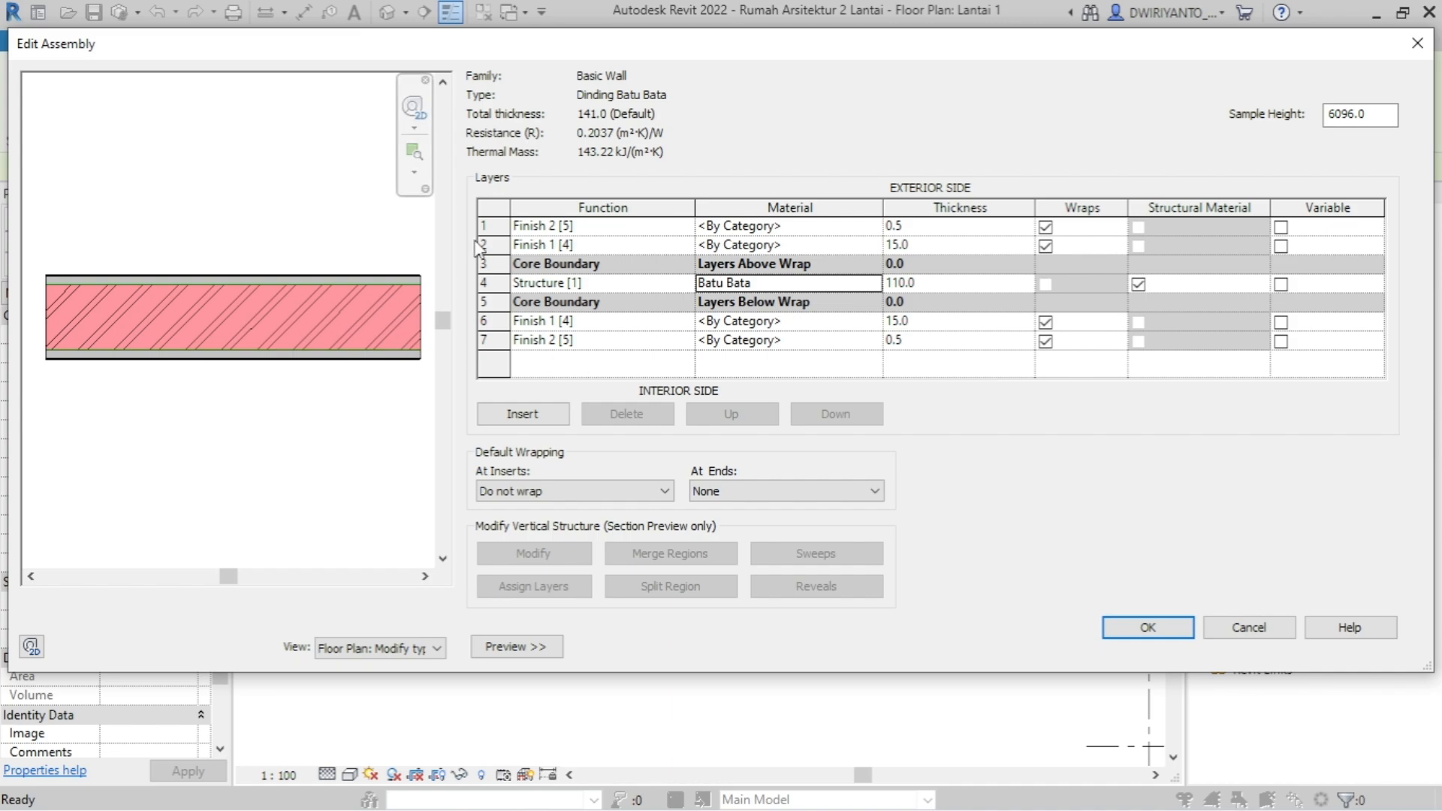
- Browse materials for exterior Finish 1 layer 2, search for "concrete" and select Concrete, Cast-in-Place gray
{"action": "left_click", "coordinate": [871, 245]}
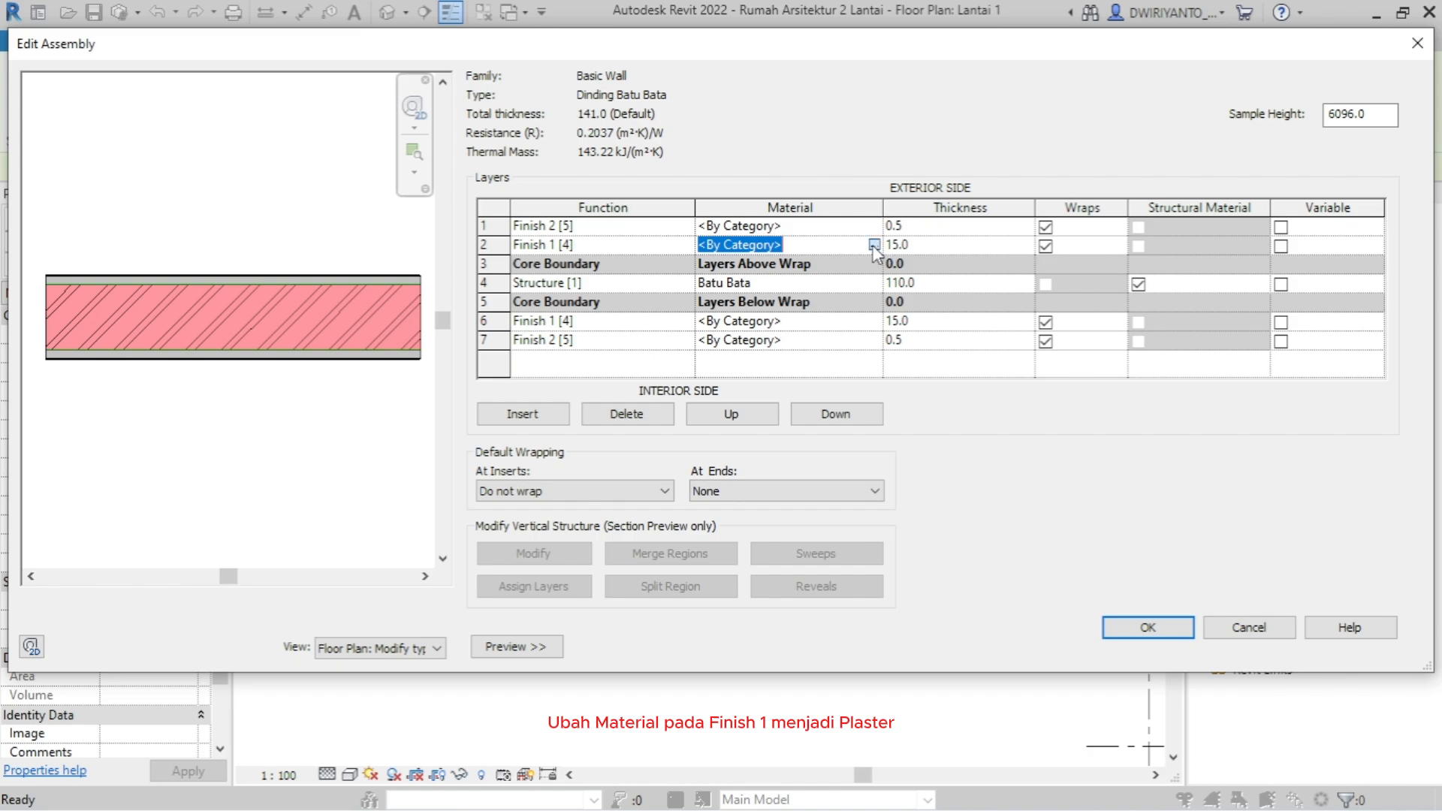
{"action": "left_click", "coordinate": [875, 246]}
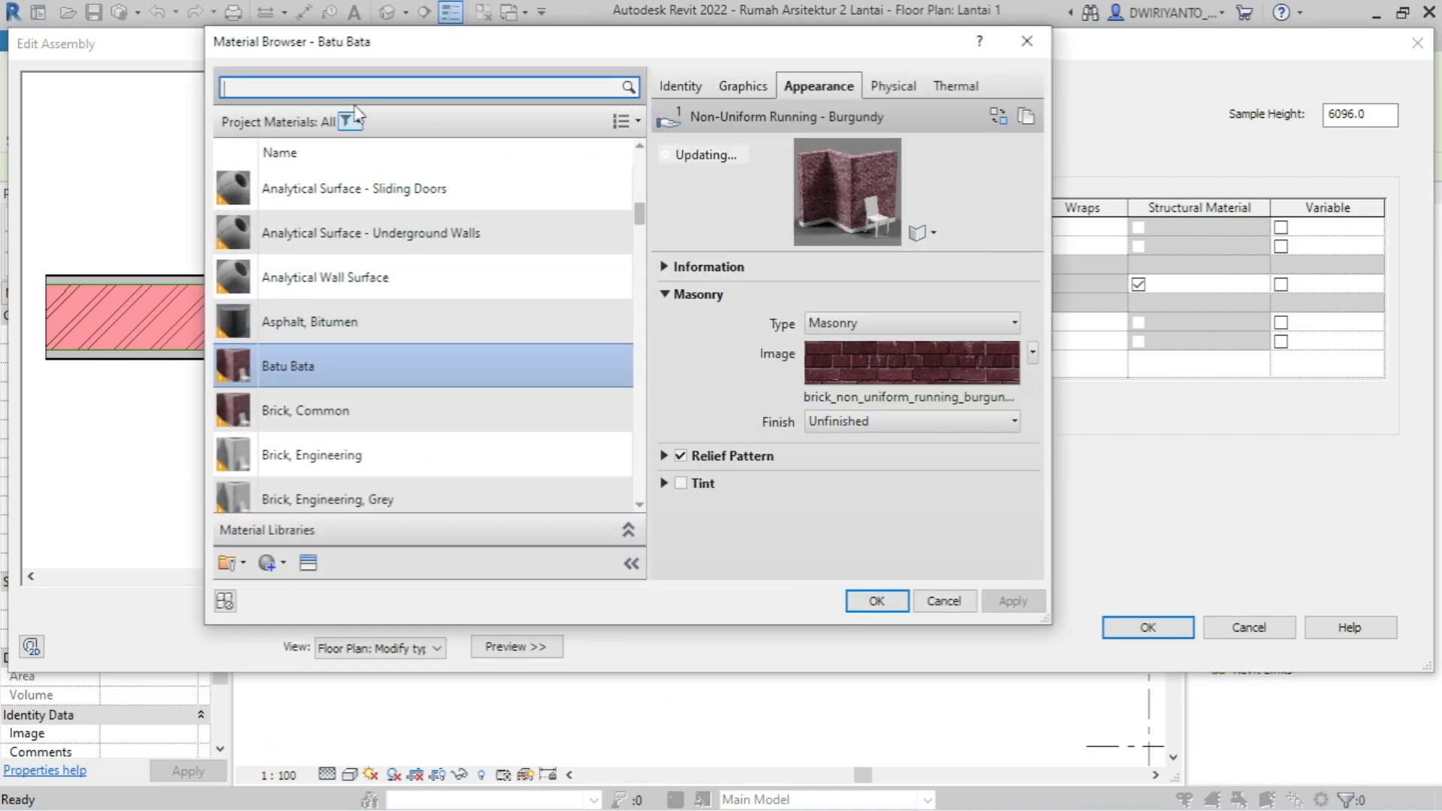
{"action": "type", "text": "co"}
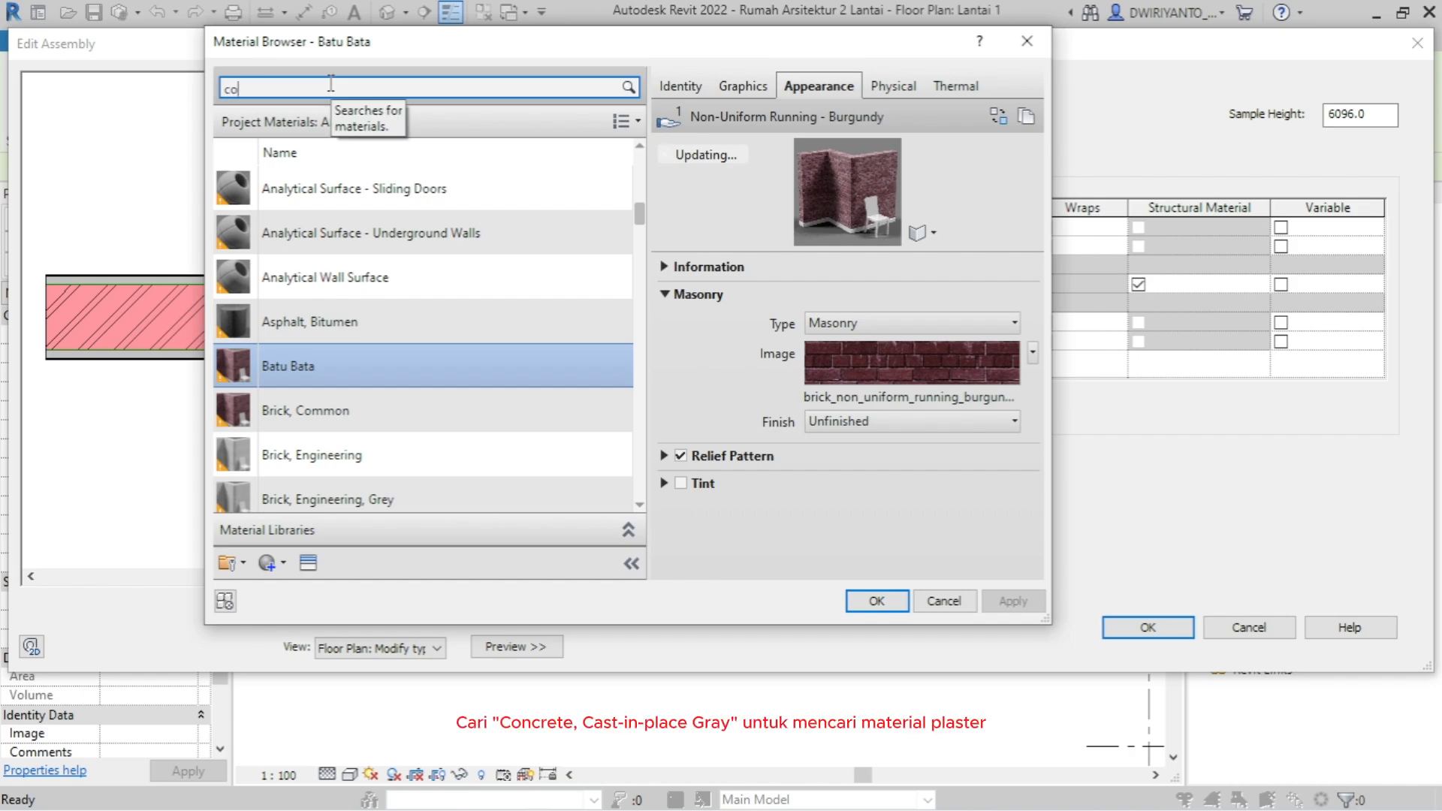
{"action": "type", "text": "ncrete"}
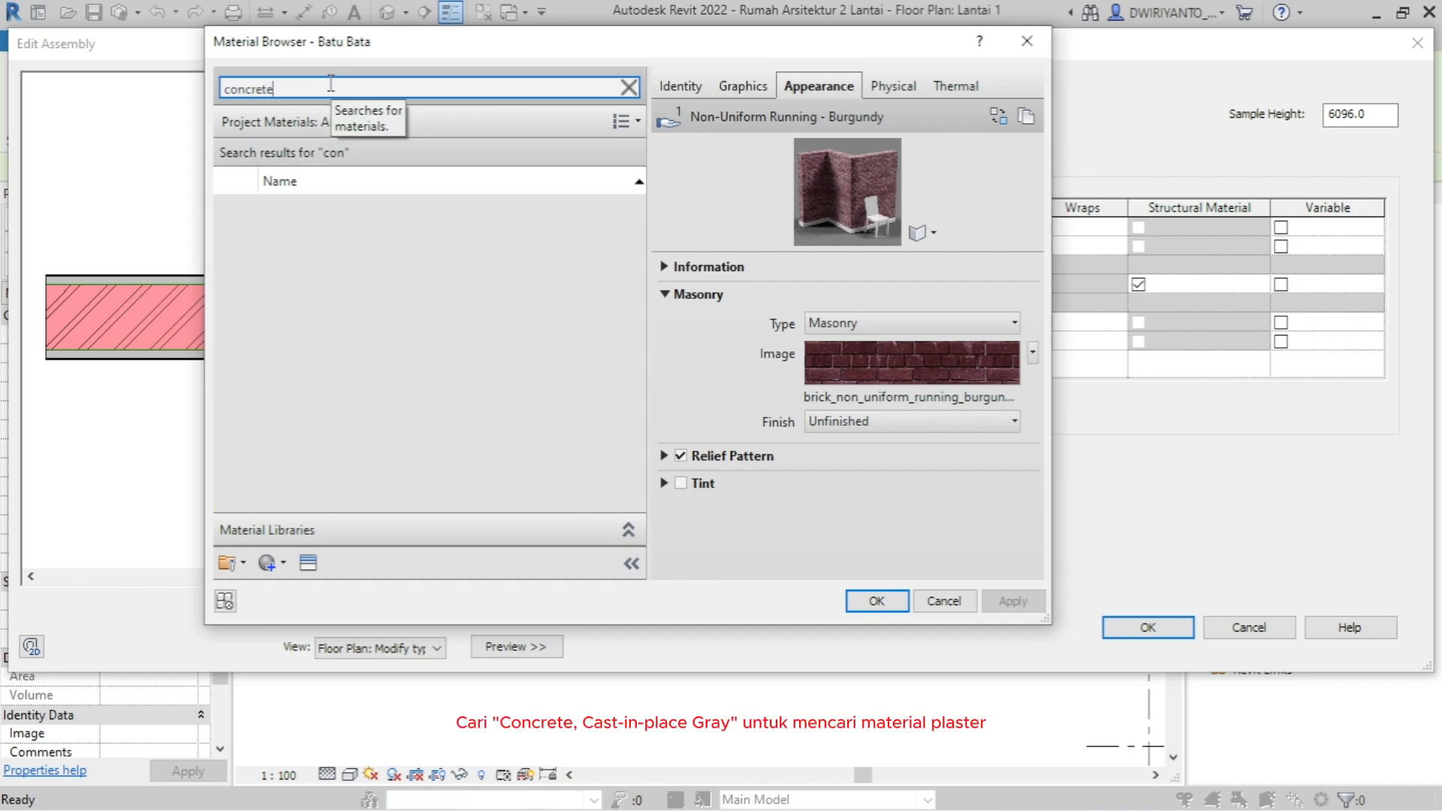
{"action": "scroll", "coordinate": [368, 263], "scroll_direction": "down", "scroll_amount": 3}
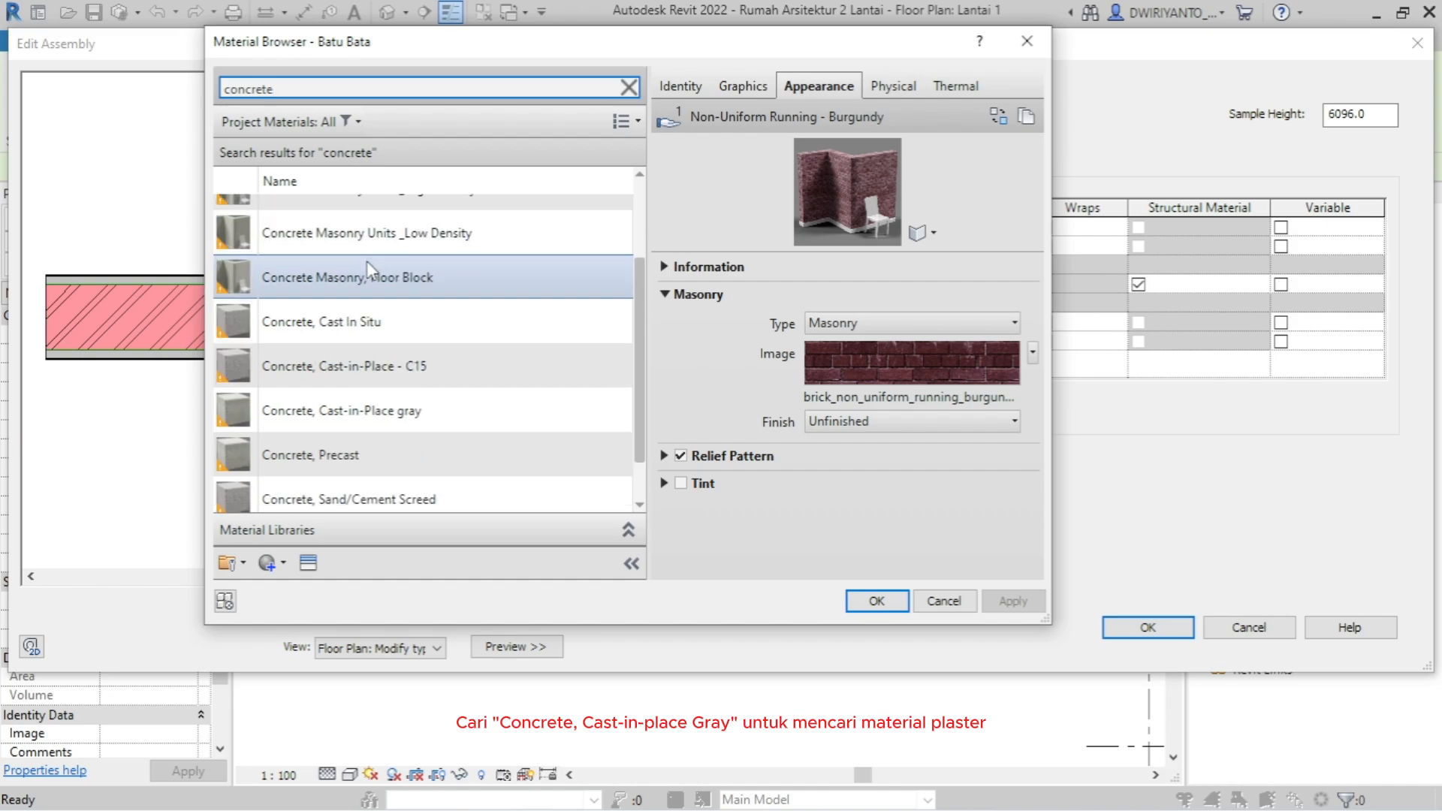
{"action": "scroll", "coordinate": [373, 272], "scroll_direction": "down", "scroll_amount": 1}
{"action": "left_click", "coordinate": [395, 359]}
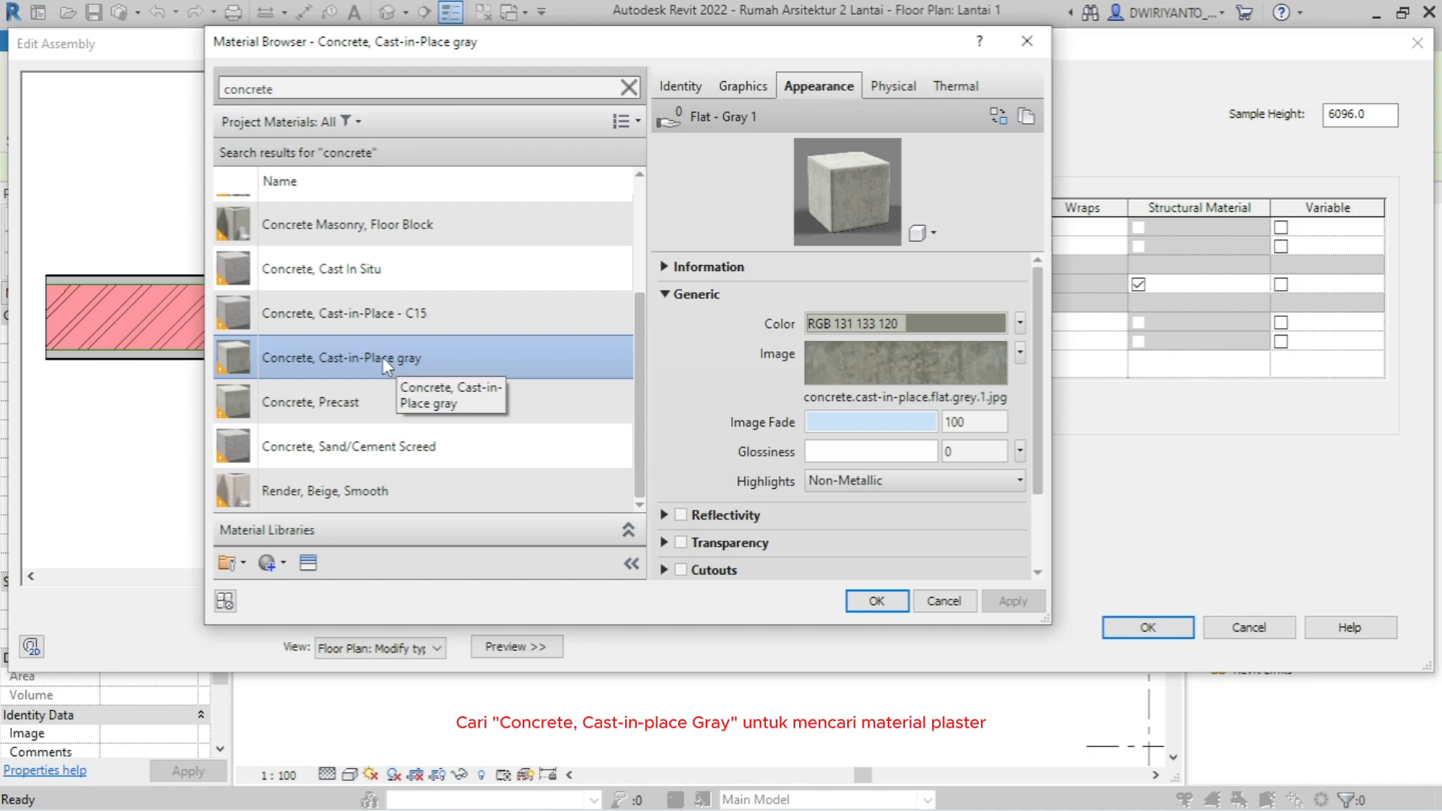
- Duplicate the Concrete, Cast-in-Place gray material and try to name the copy Plaster
{"action": "right_click", "coordinate": [386, 360]}
{"action": "left_click", "coordinate": [423, 393]}
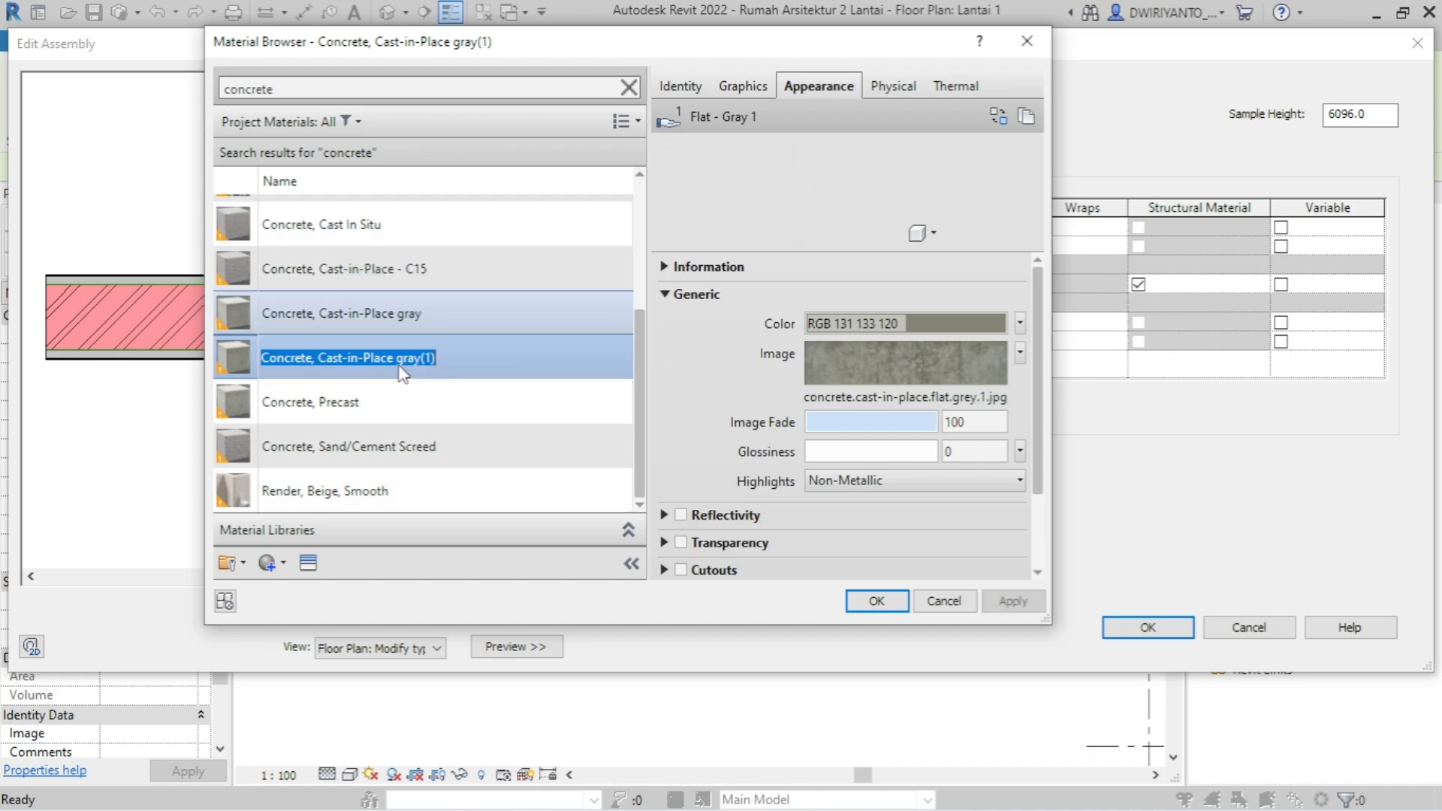
{"action": "type", "text": "Pla"}
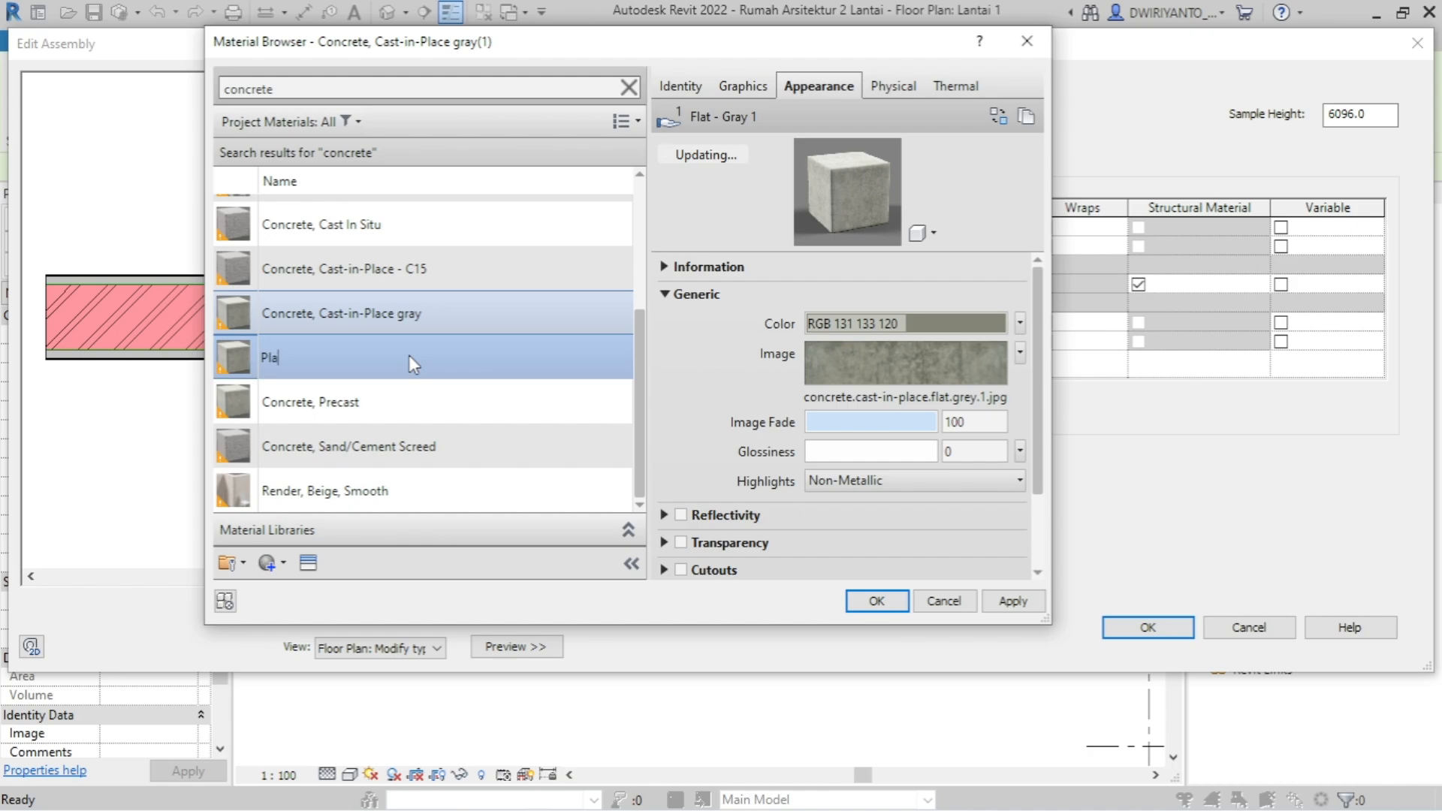
{"action": "type", "text": "ster"}
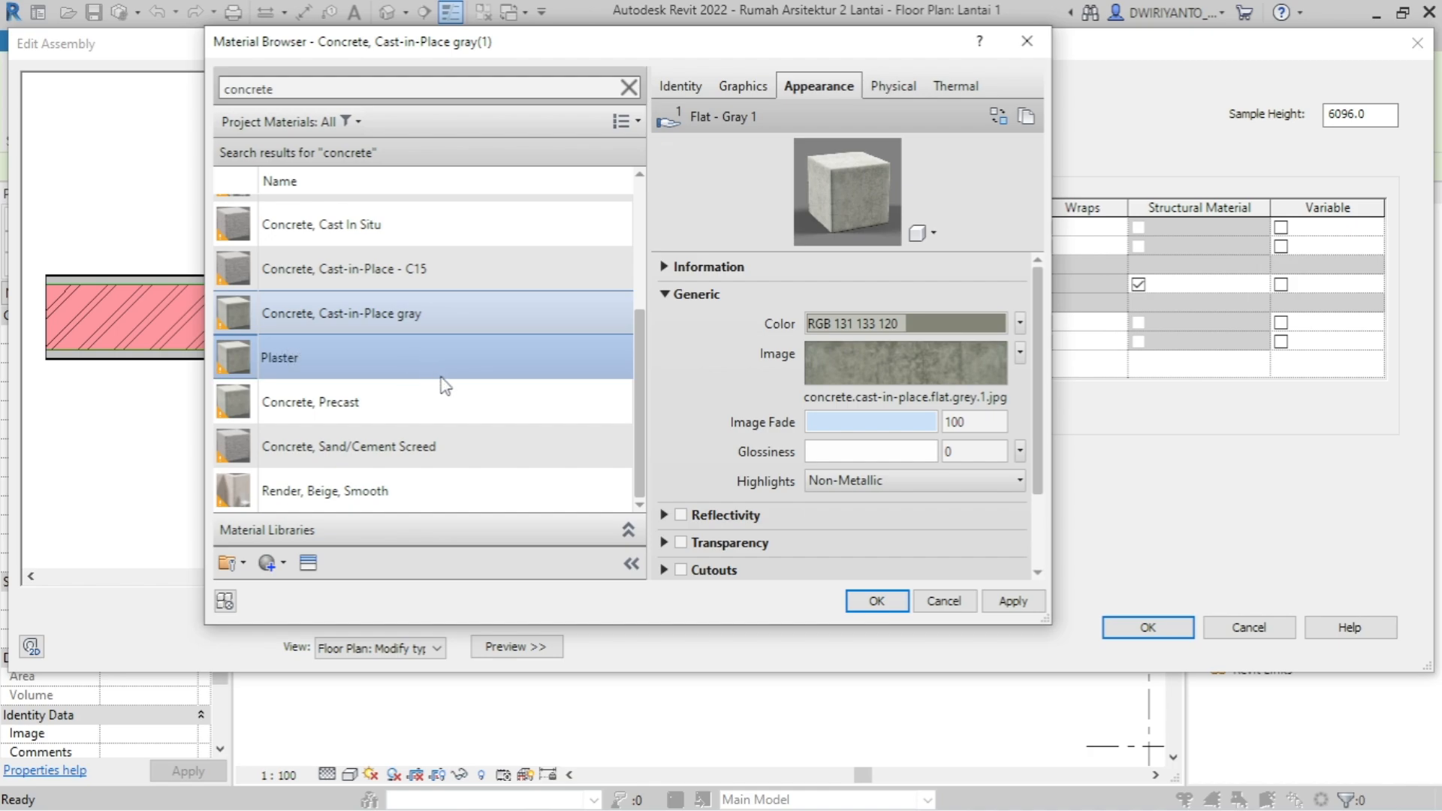
{"action": "left_click", "coordinate": [885, 605]}
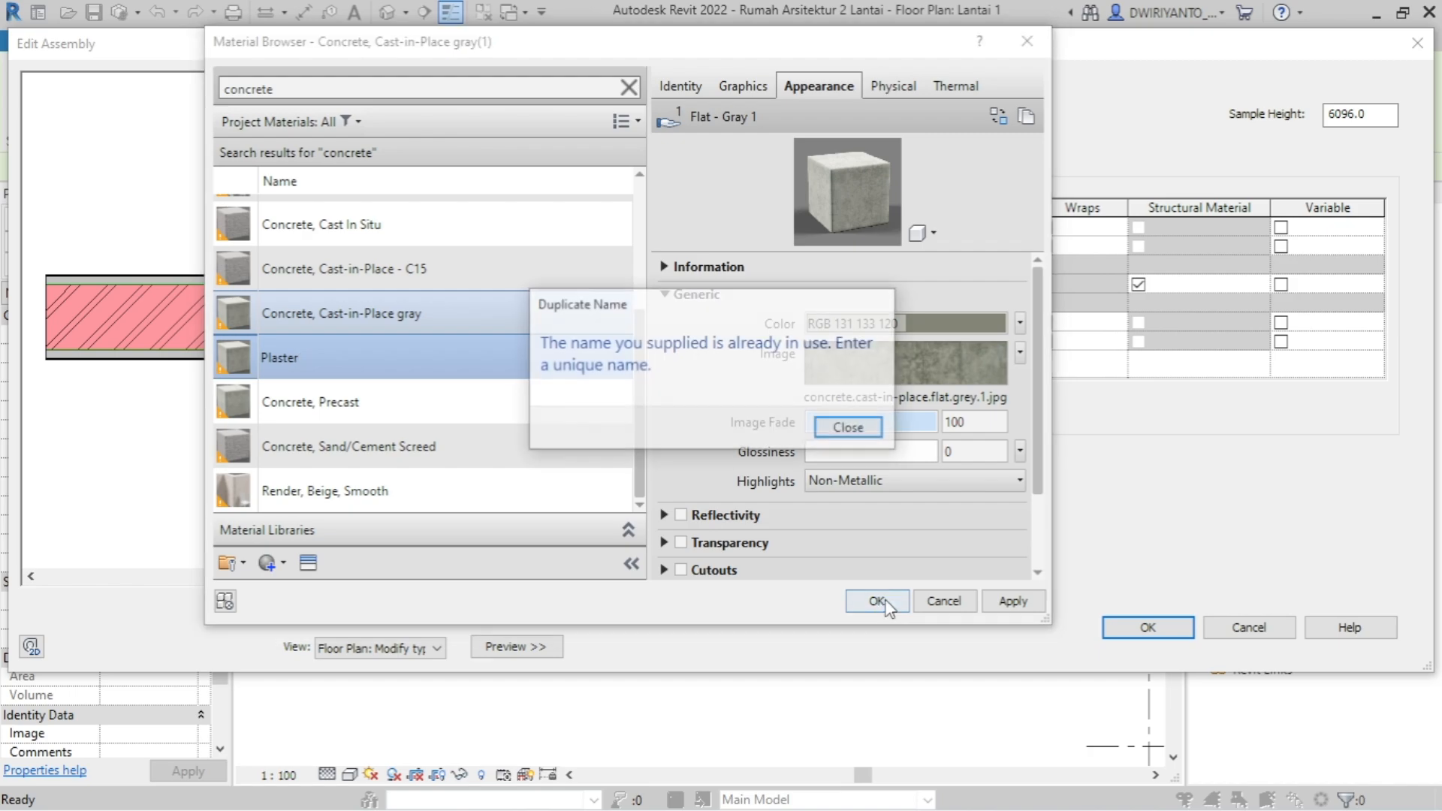
{"action": "left_click", "coordinate": [850, 426]}
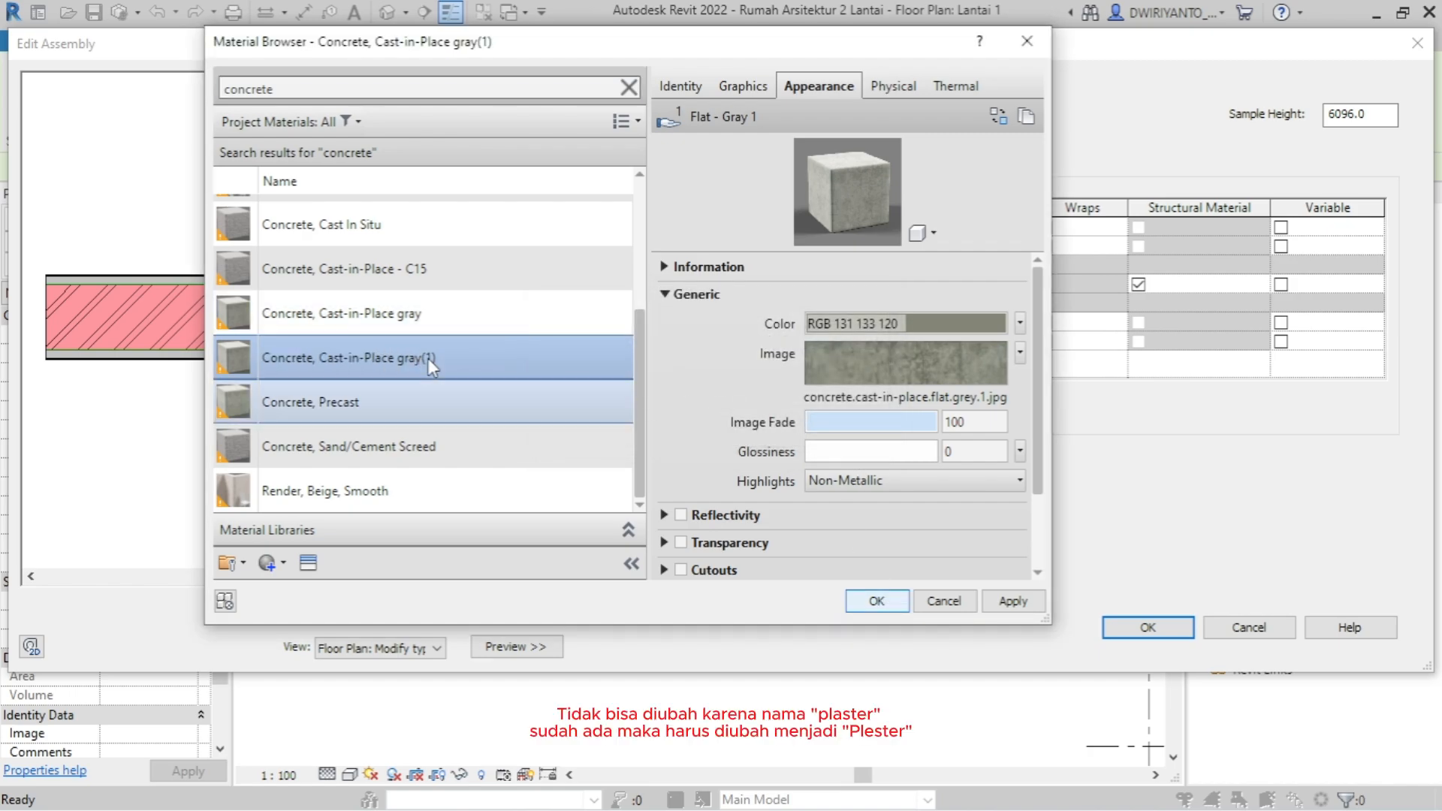
- Rename the duplicated concrete material as Plesteran and assign it to exterior Finish 1 layer 2
{"action": "right_click", "coordinate": [426, 358]}
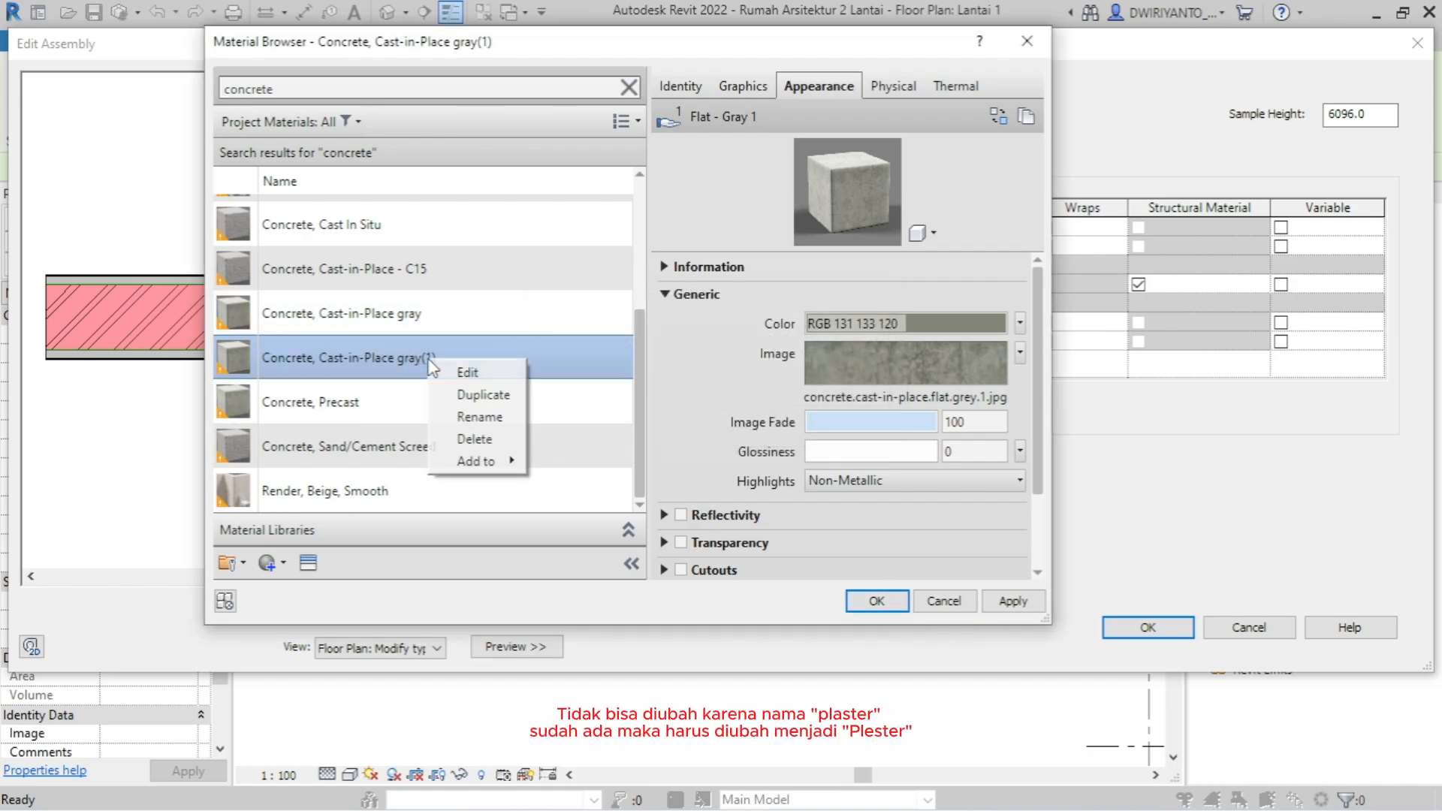
{"action": "left_click", "coordinate": [479, 416]}
{"action": "key", "text": "BackSpace"}
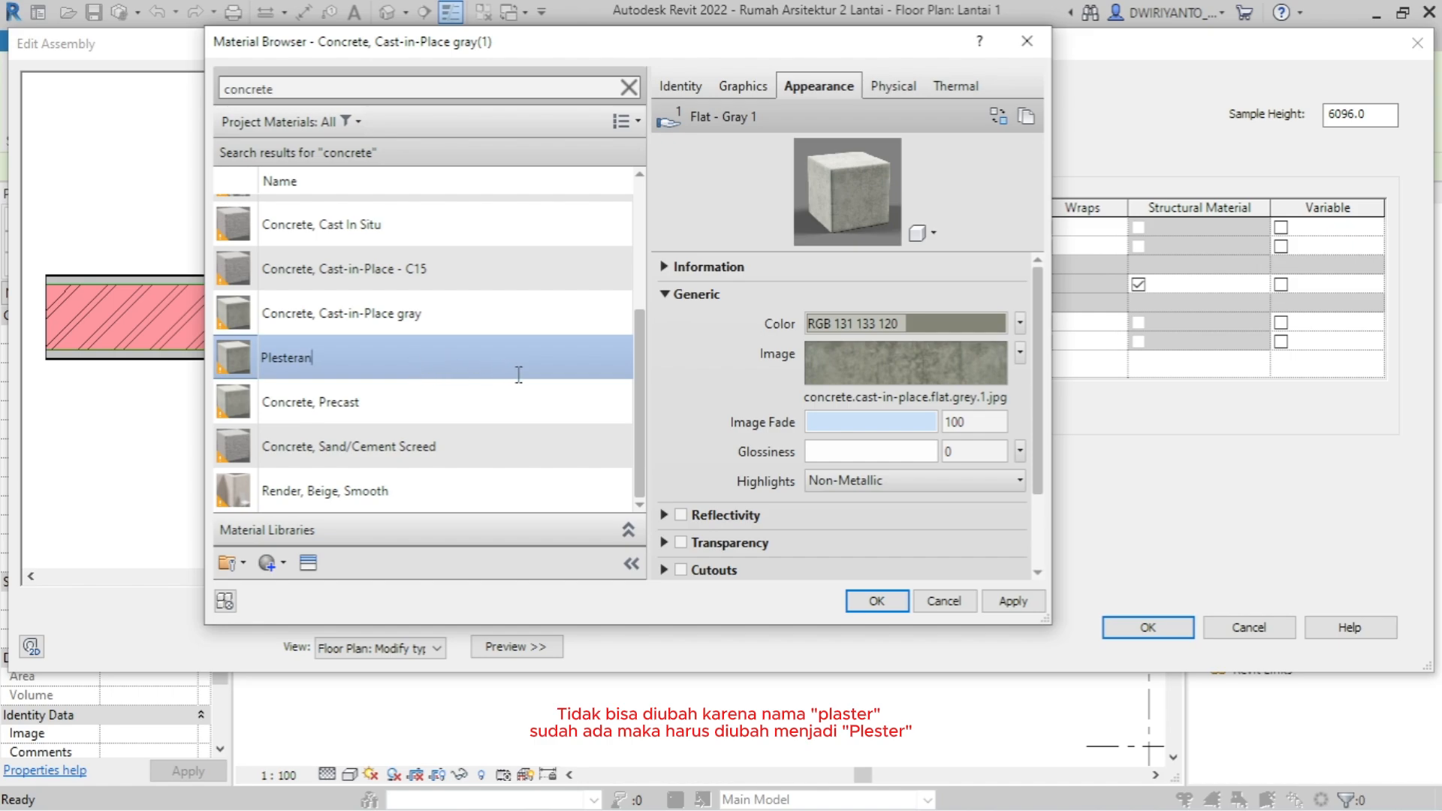
{"action": "left_click", "coordinate": [1010, 601]}
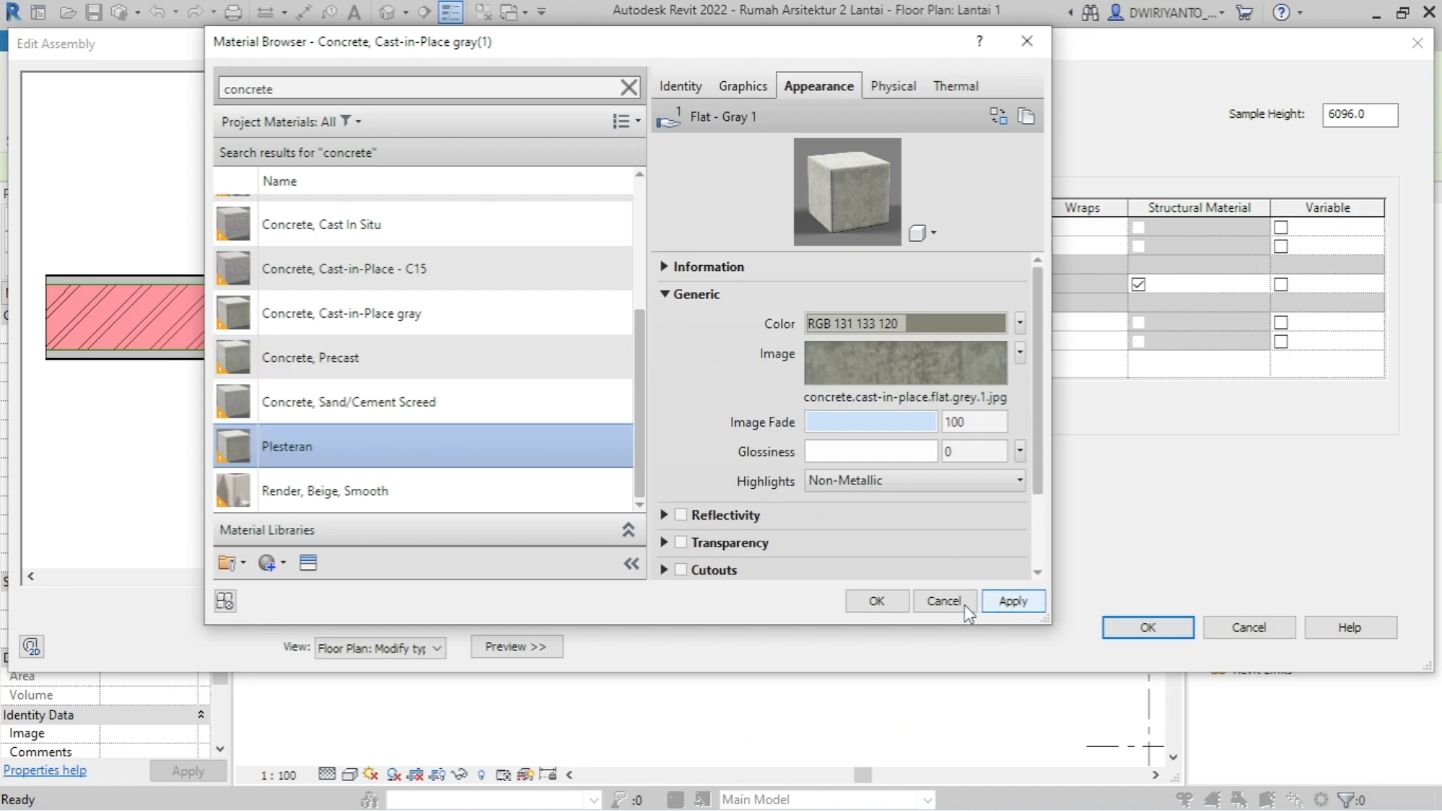
{"action": "left_click", "coordinate": [885, 606]}
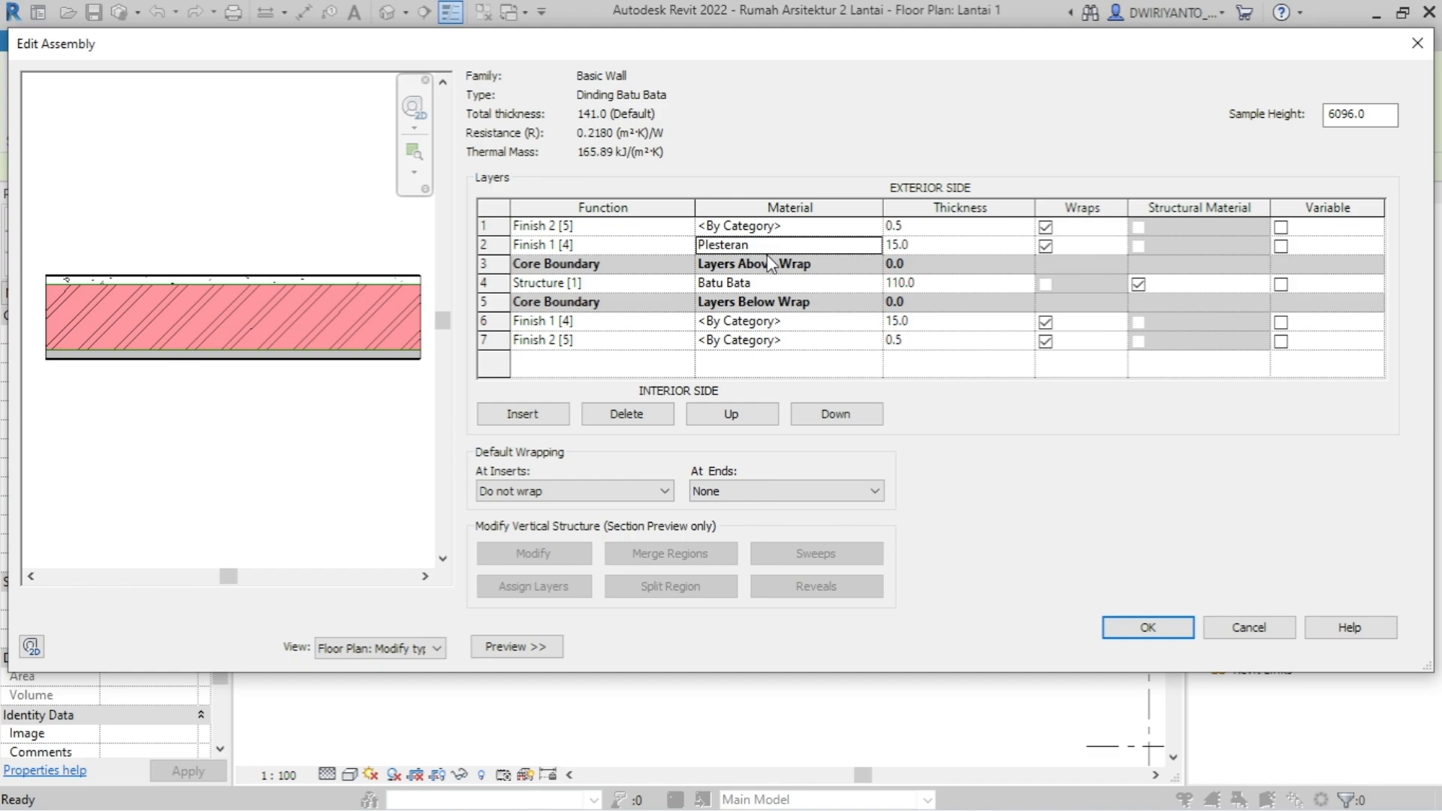
- Assign the Plesteran material to interior Finish 1 layer 6
{"action": "left_click", "coordinate": [864, 321]}
{"action": "left_click", "coordinate": [877, 321]}
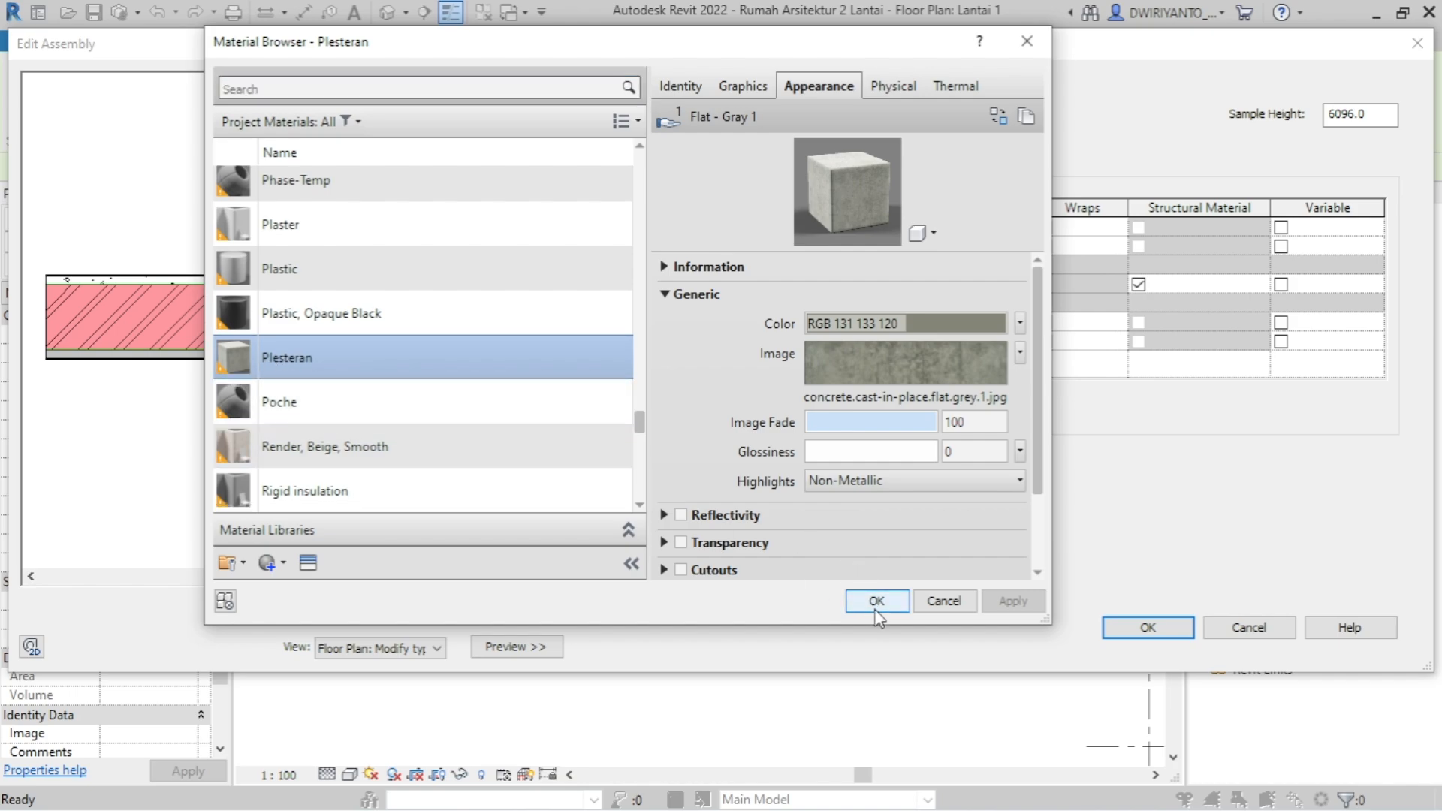
{"action": "left_click", "coordinate": [874, 601]}
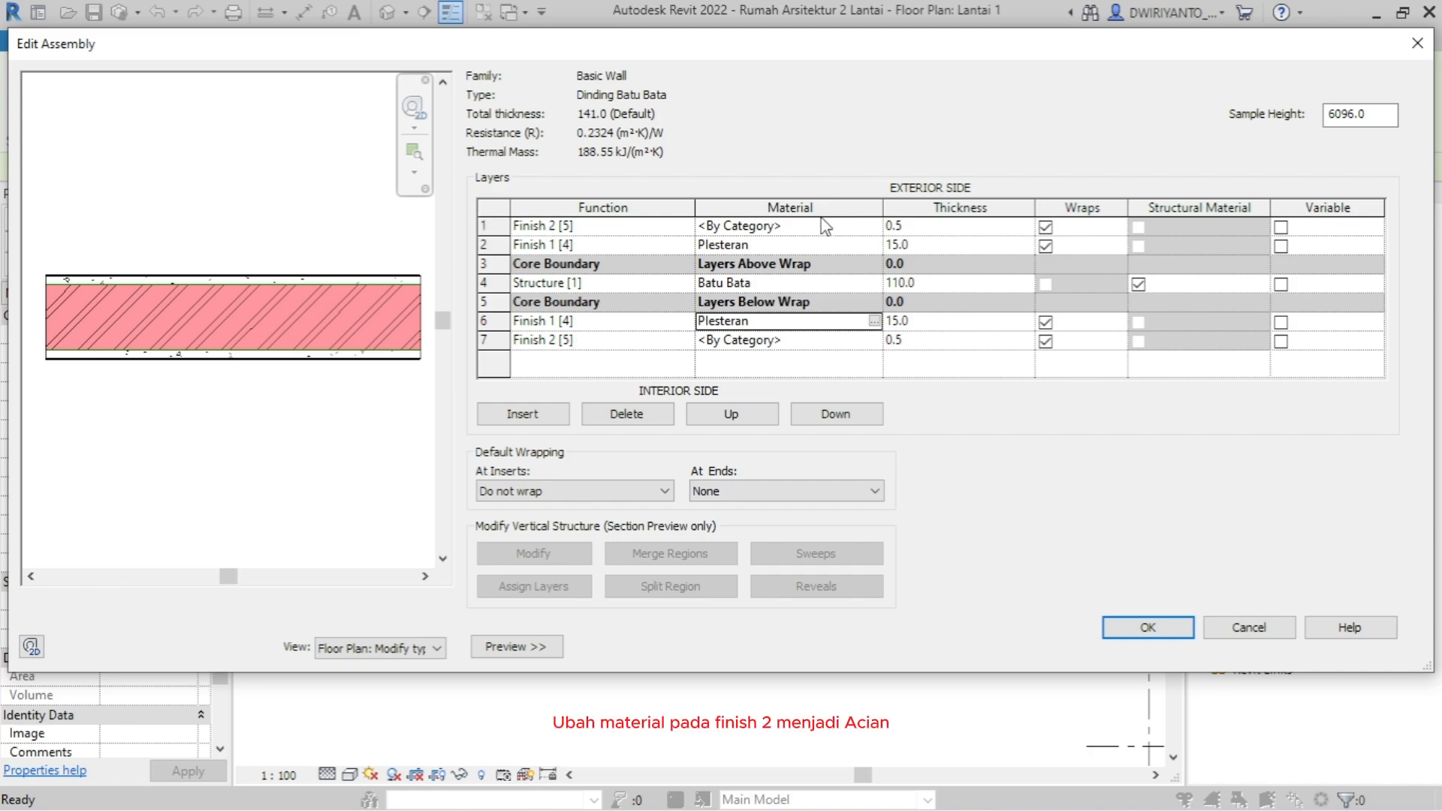
- Browse materials for exterior Finish 2 layer 1 and search for "Default"
{"action": "left_click", "coordinate": [844, 228]}
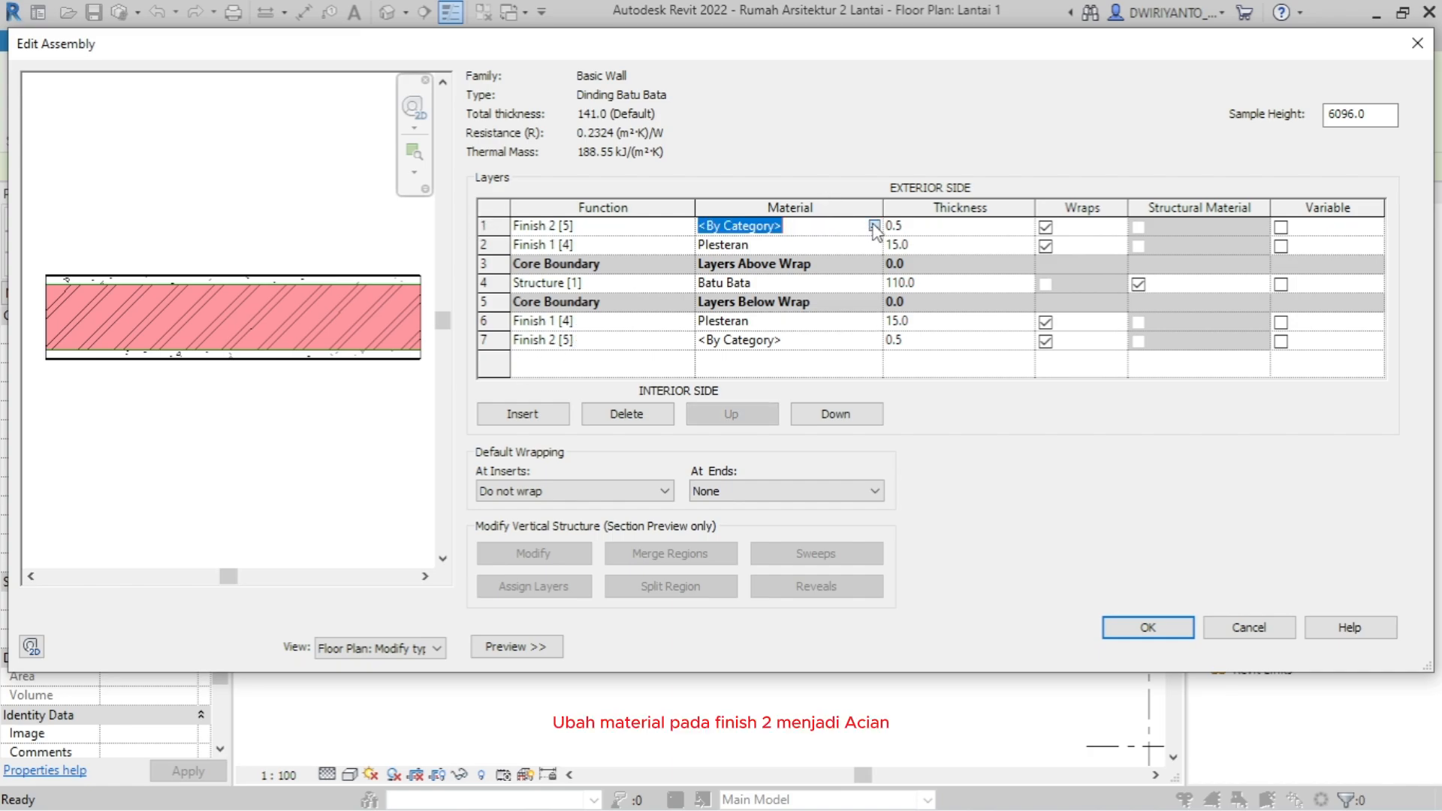
{"action": "left_click", "coordinate": [874, 226]}
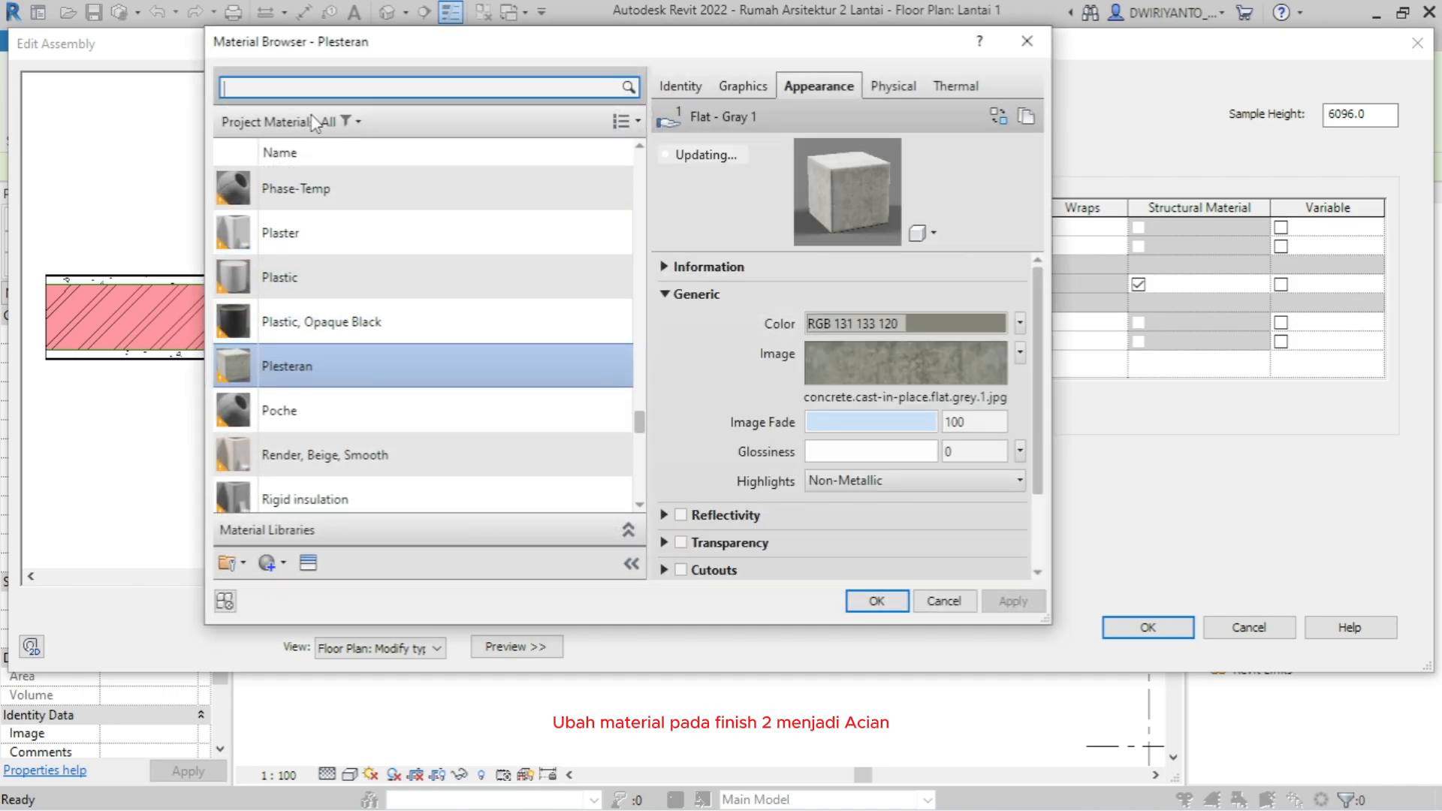
{"action": "type", "text": "De"}
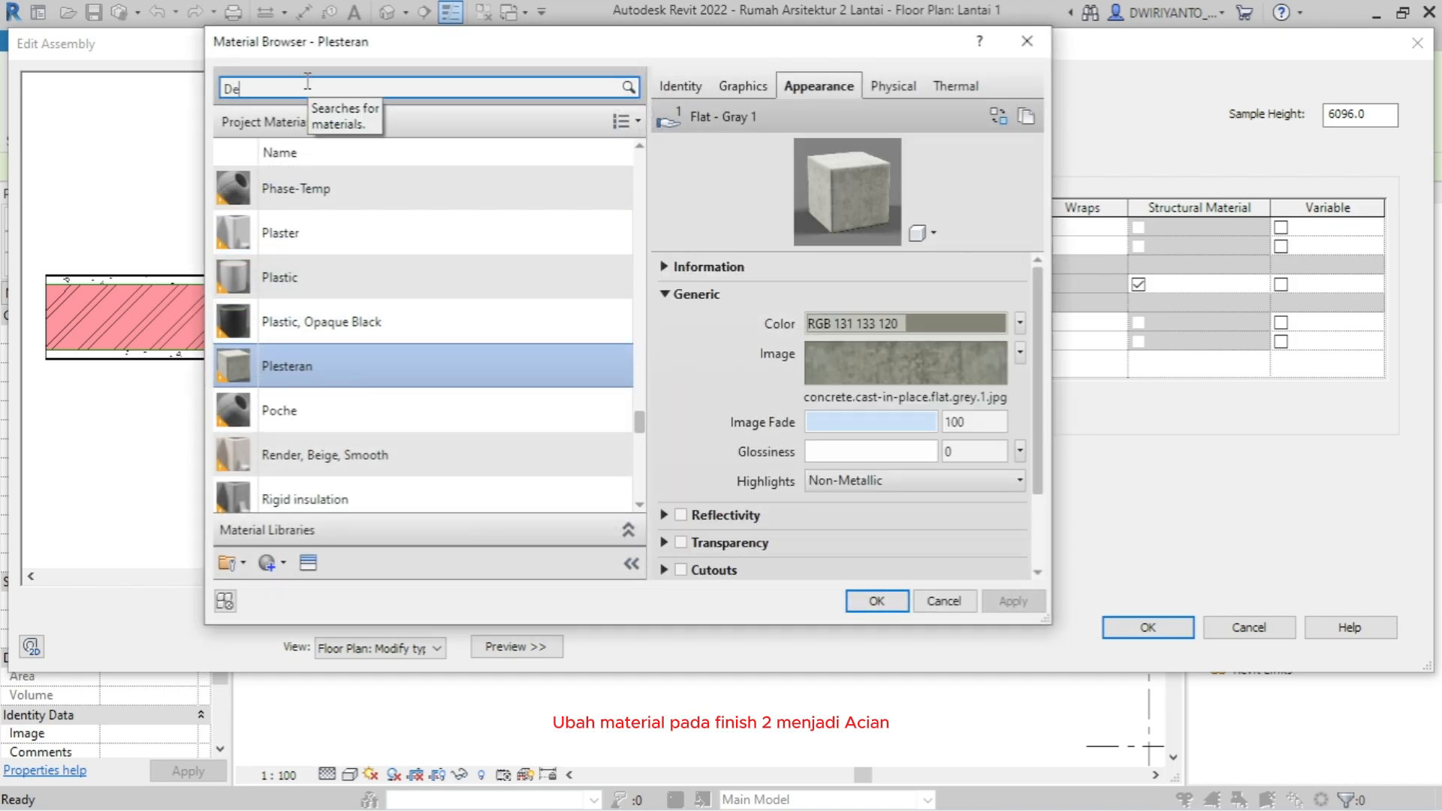
{"action": "type", "text": "fault"}
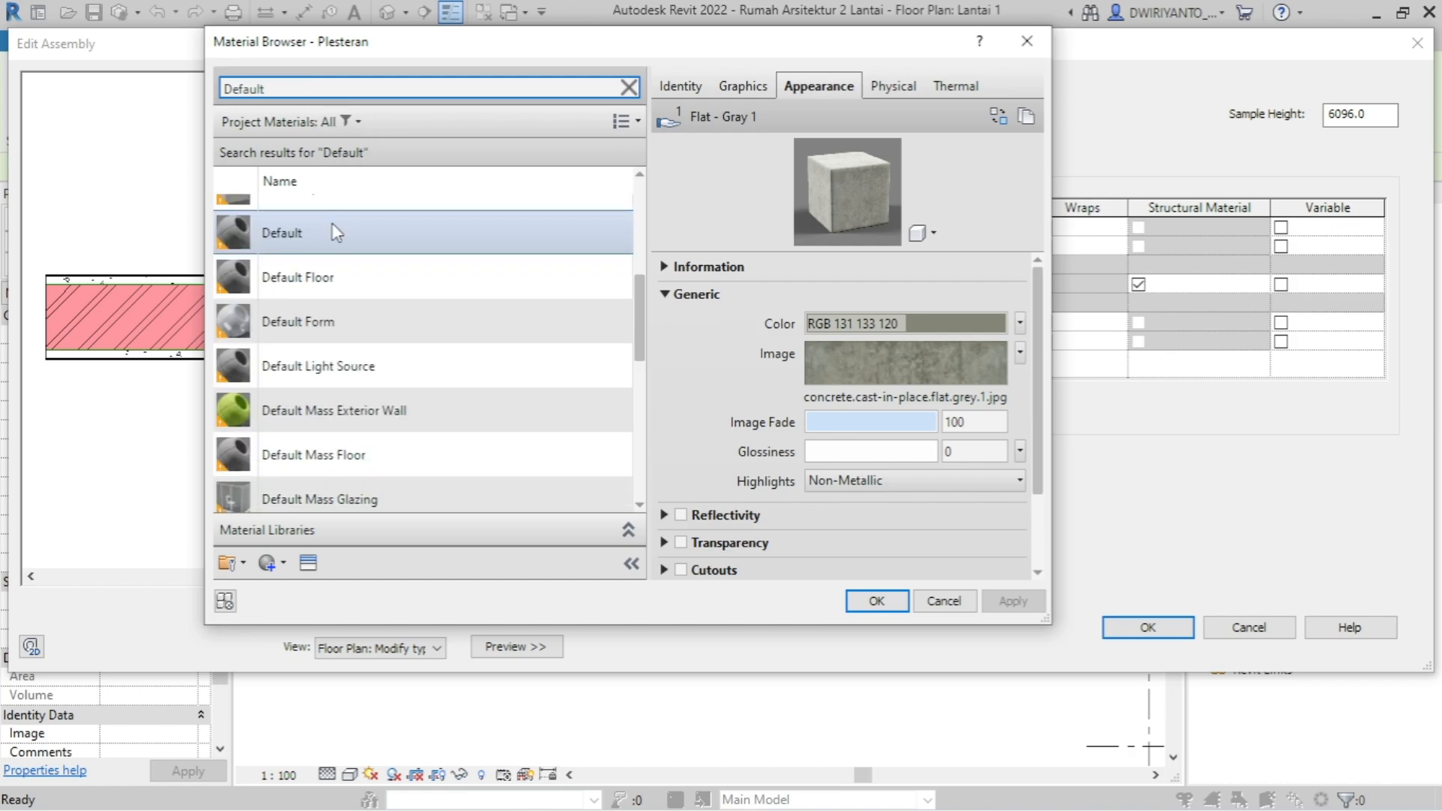
- Duplicate the Default material and name the copy Acian
{"action": "scroll", "coordinate": [330, 353], "scroll_direction": "down", "scroll_amount": 1}
{"action": "scroll", "coordinate": [325, 253], "scroll_direction": "up", "scroll_amount": 3}
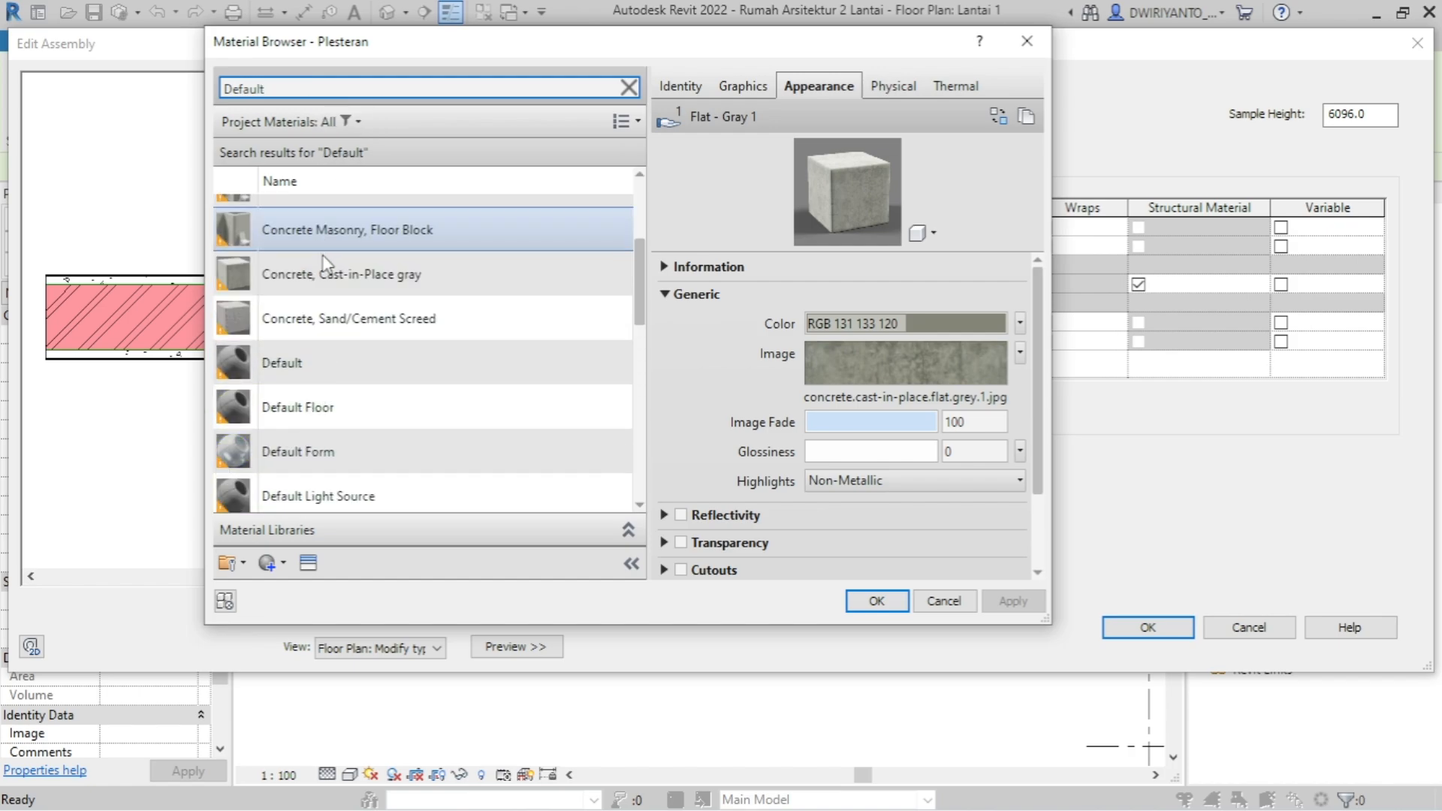
{"action": "left_click", "coordinate": [331, 368]}
{"action": "right_click", "coordinate": [331, 368]}
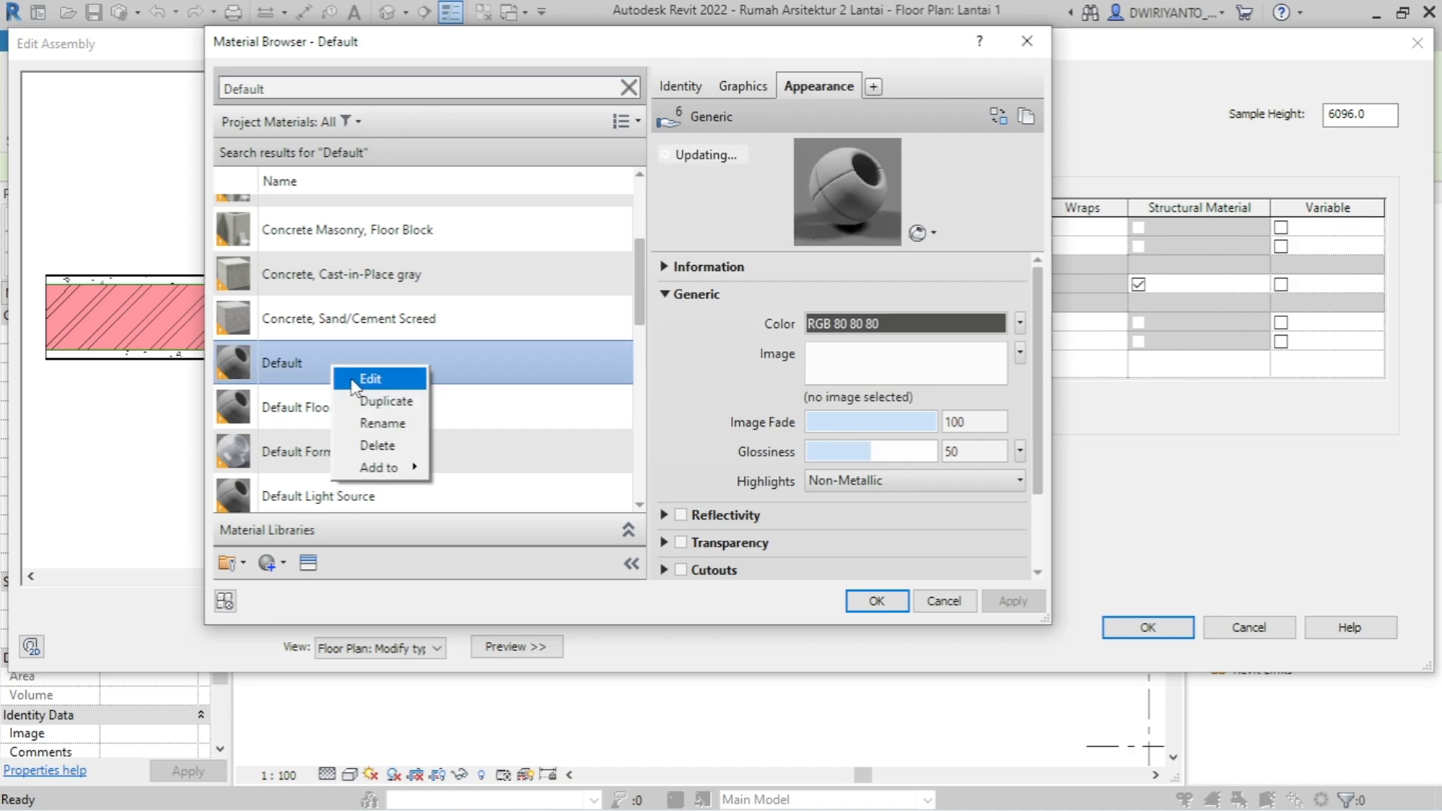
{"action": "left_click", "coordinate": [392, 404]}
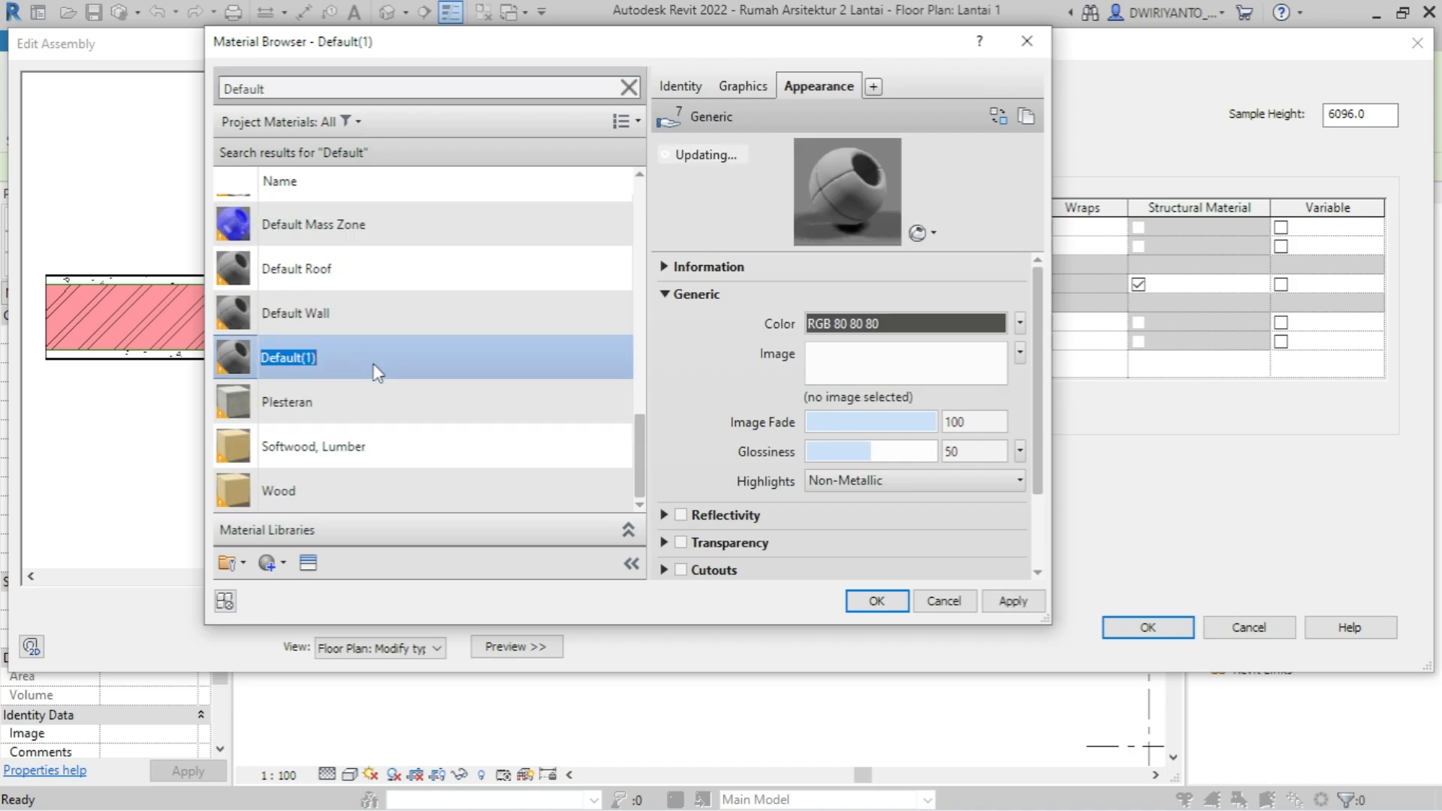
{"action": "type", "text": "Acian"}
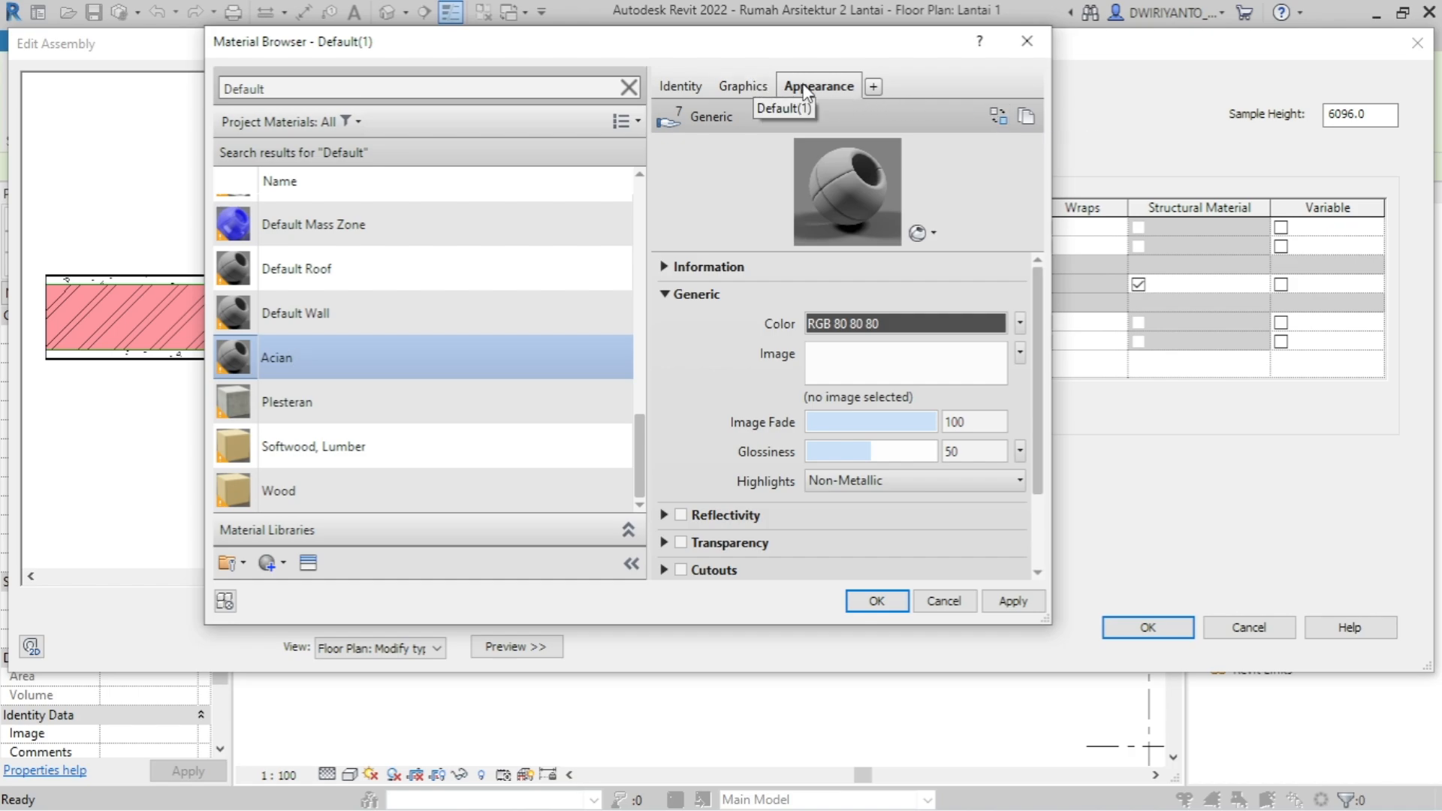
- Browse replacement appearance assets for Acian, search for "plaster" and show the Stucco category of the Appearance Library
{"action": "left_click", "coordinate": [999, 115]}
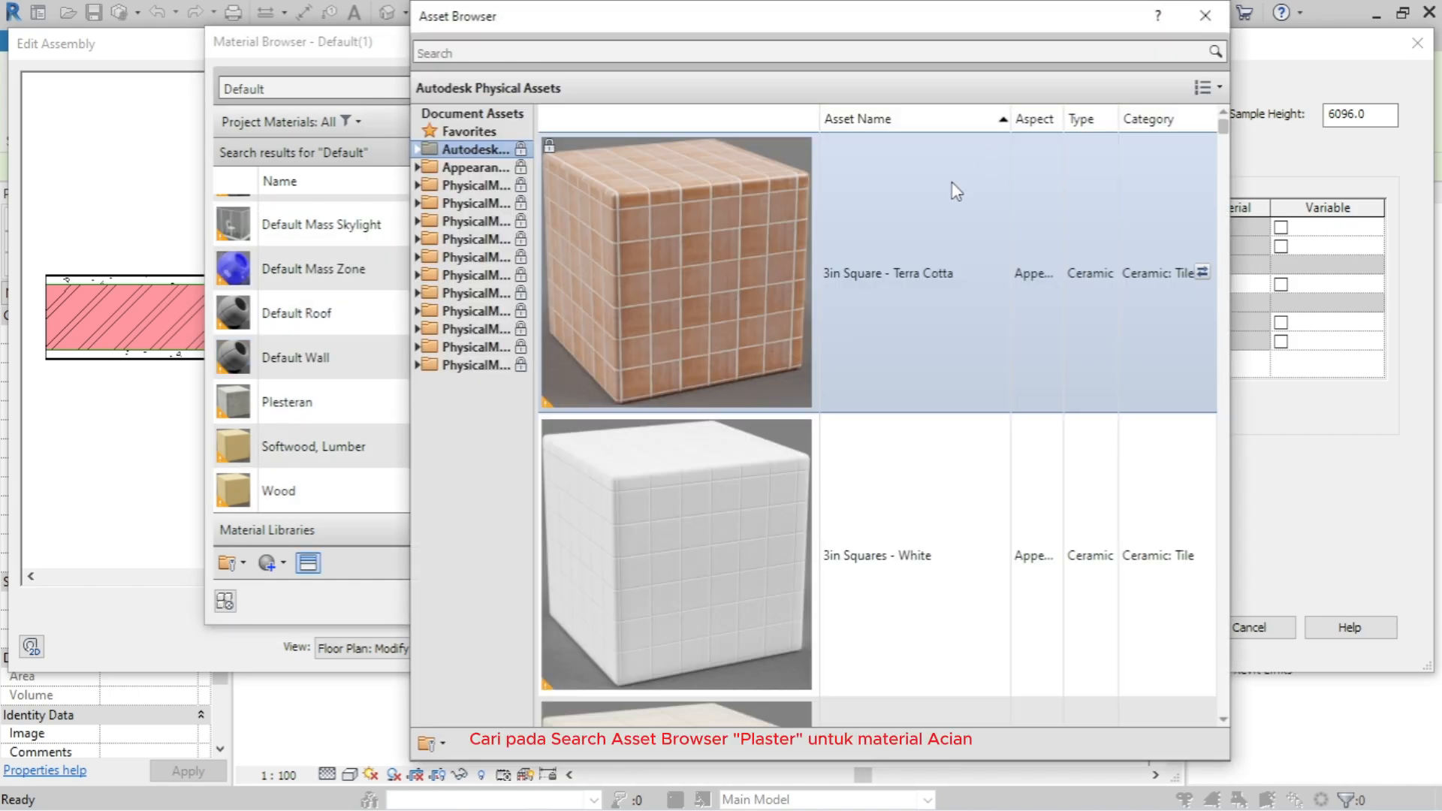
{"action": "left_click", "coordinate": [507, 53]}
{"action": "type", "text": "pl"}
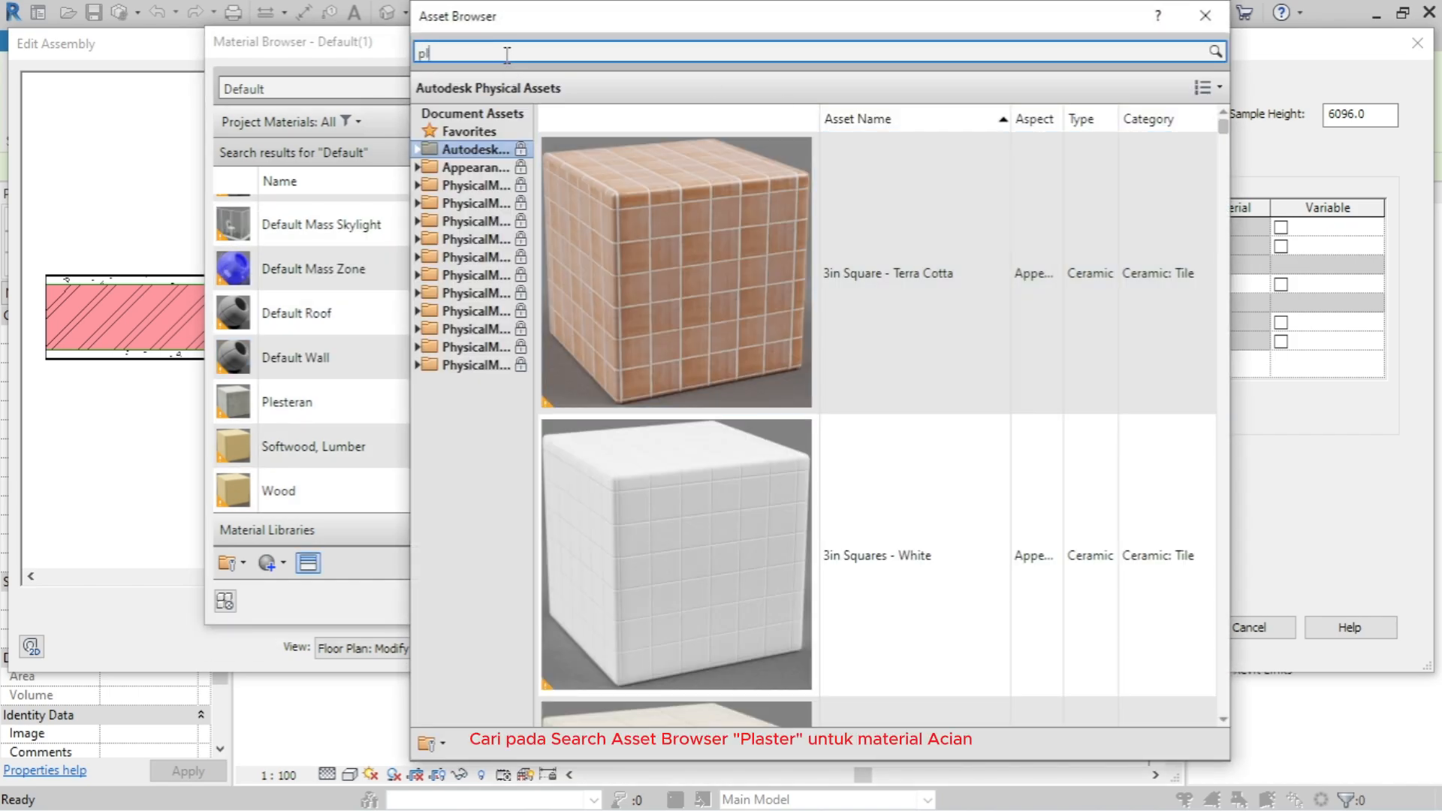
{"action": "type", "text": "aster"}
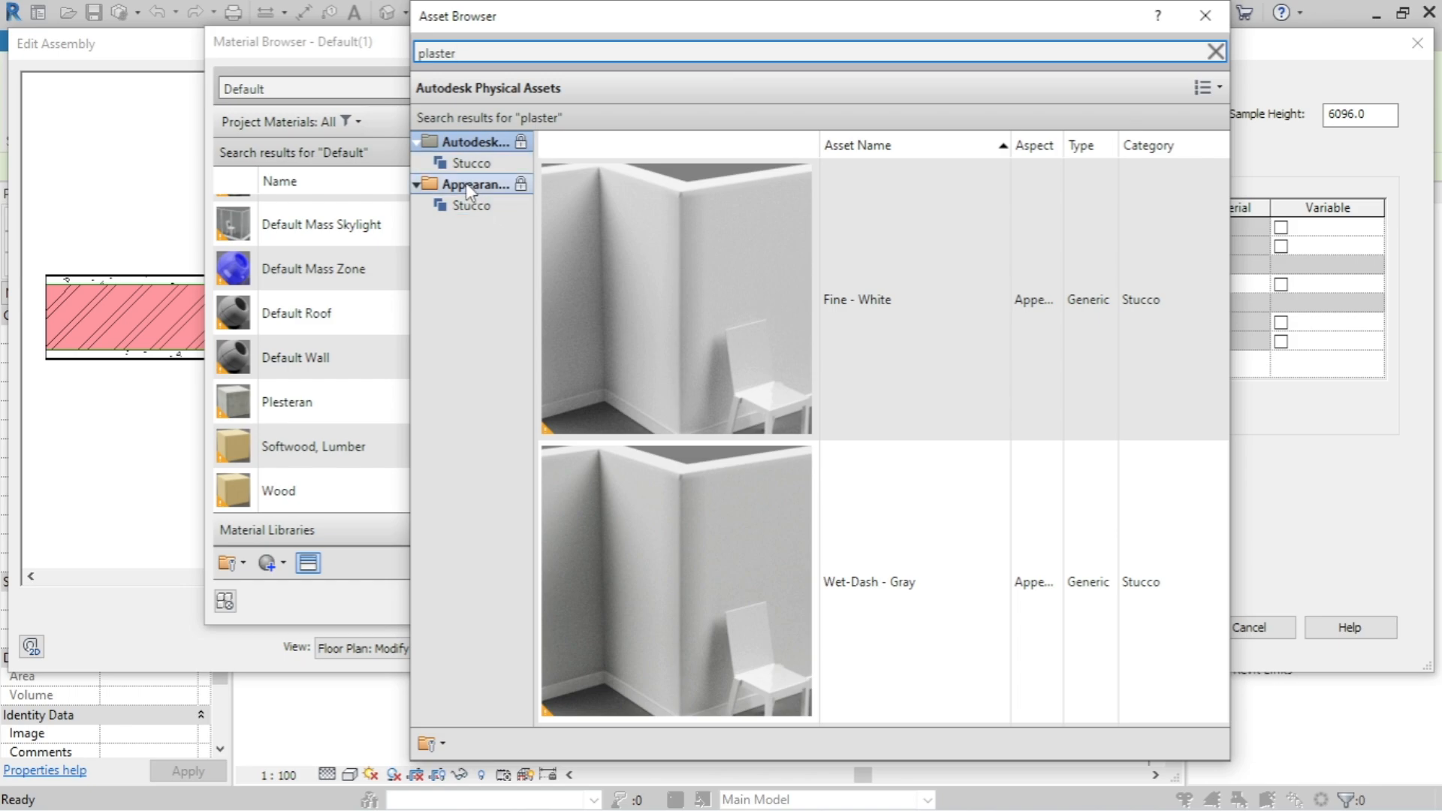
{"action": "left_click", "coordinate": [471, 205]}
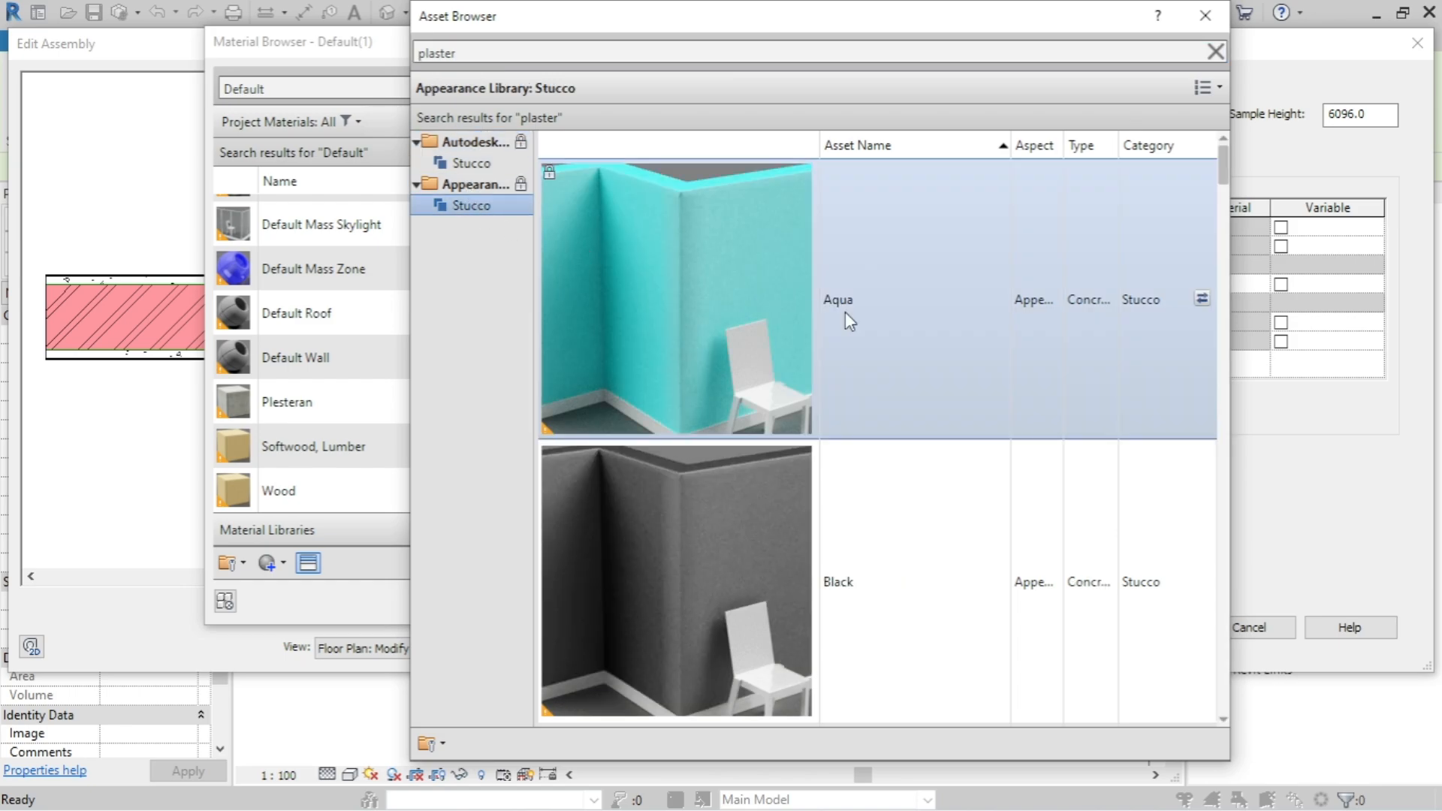
- Replace Acian's appearance asset with the Fine - White stucco and close the asset browser
{"action": "scroll", "coordinate": [904, 293], "scroll_direction": "down", "scroll_amount": 2}
{"action": "scroll", "coordinate": [902, 291], "scroll_direction": "down", "scroll_amount": 5}
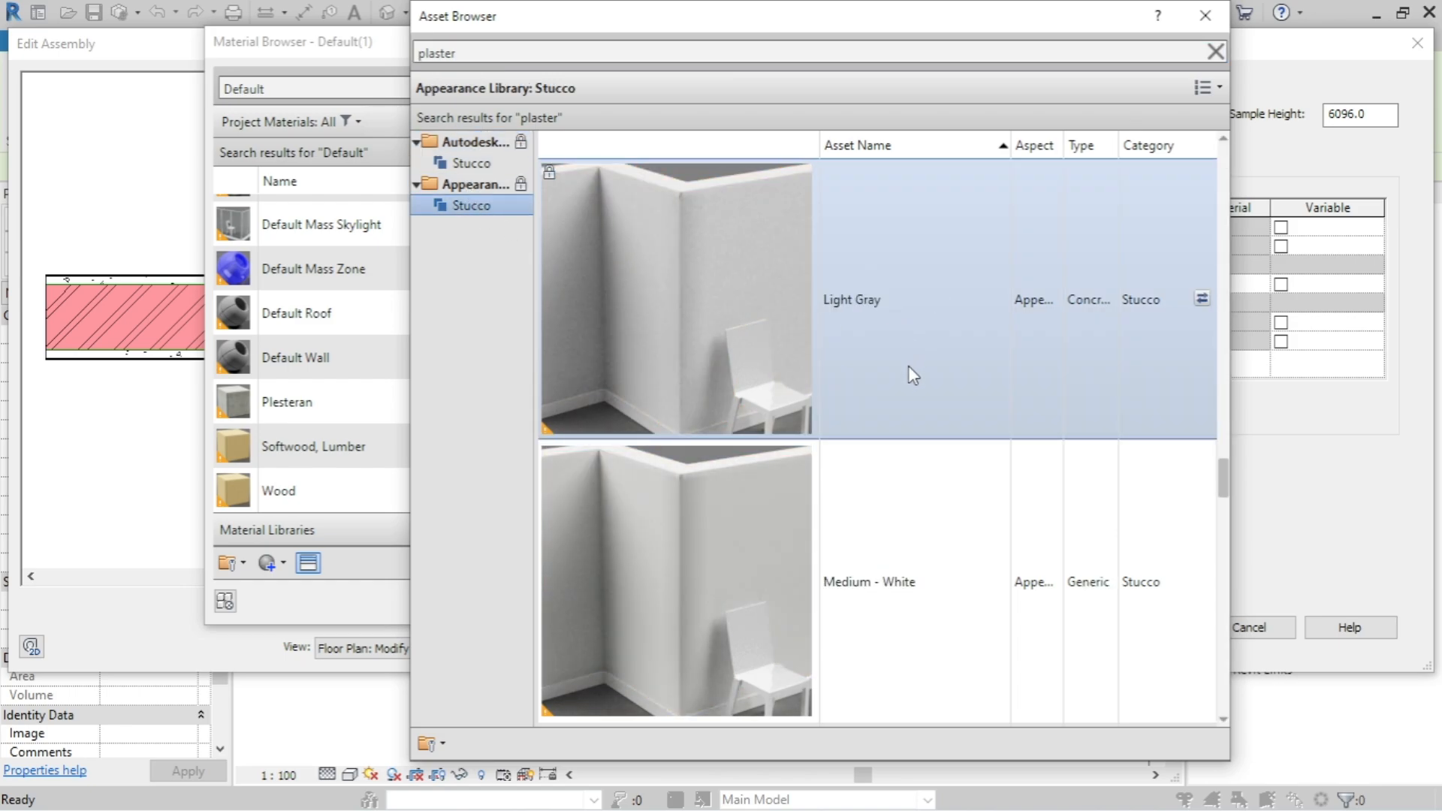
{"action": "scroll", "coordinate": [926, 525], "scroll_direction": "down", "scroll_amount": 10}
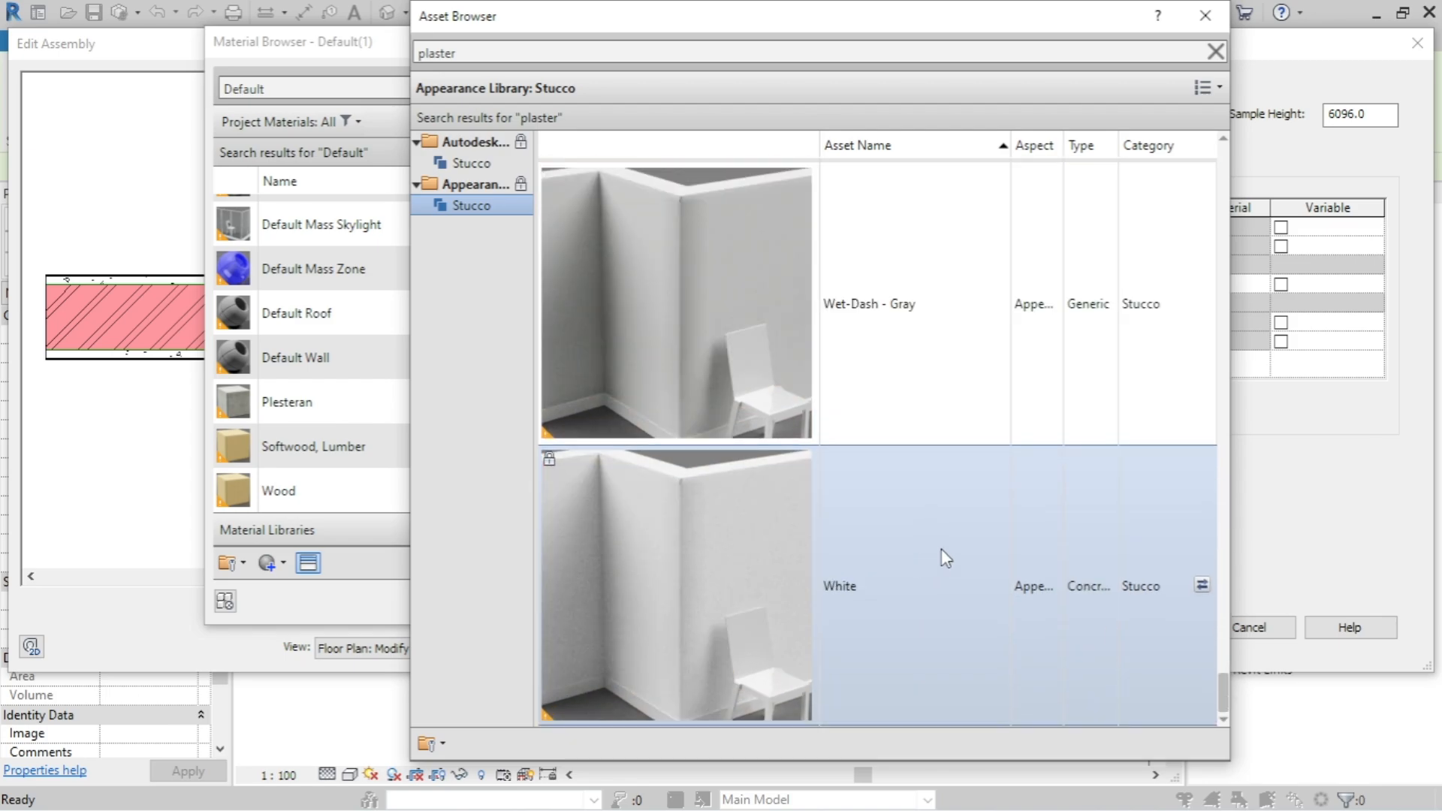
{"action": "scroll", "coordinate": [983, 571], "scroll_direction": "up", "scroll_amount": 10}
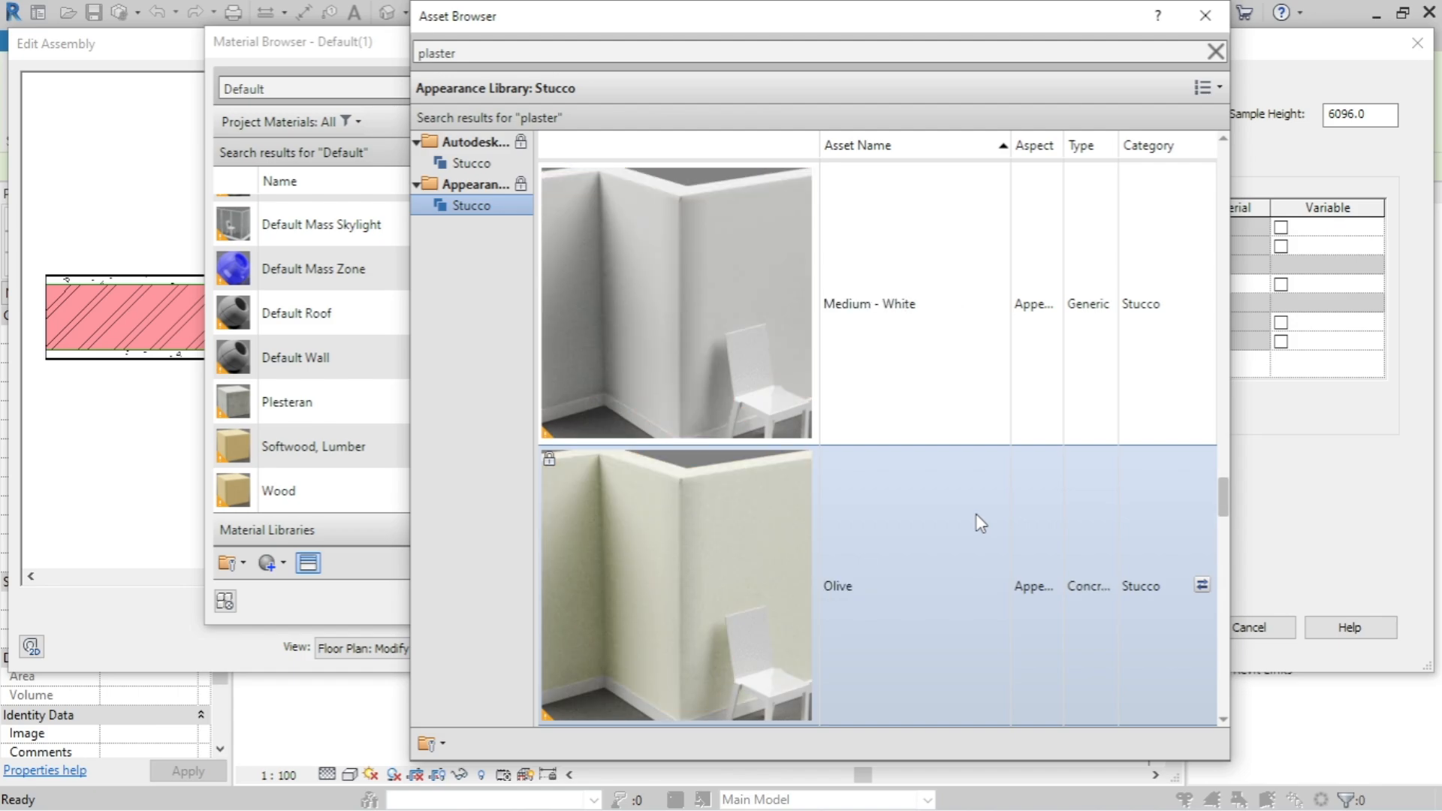
{"action": "scroll", "coordinate": [976, 503], "scroll_direction": "up", "scroll_amount": 4}
{"action": "scroll", "coordinate": [972, 475], "scroll_direction": "down", "scroll_amount": 4}
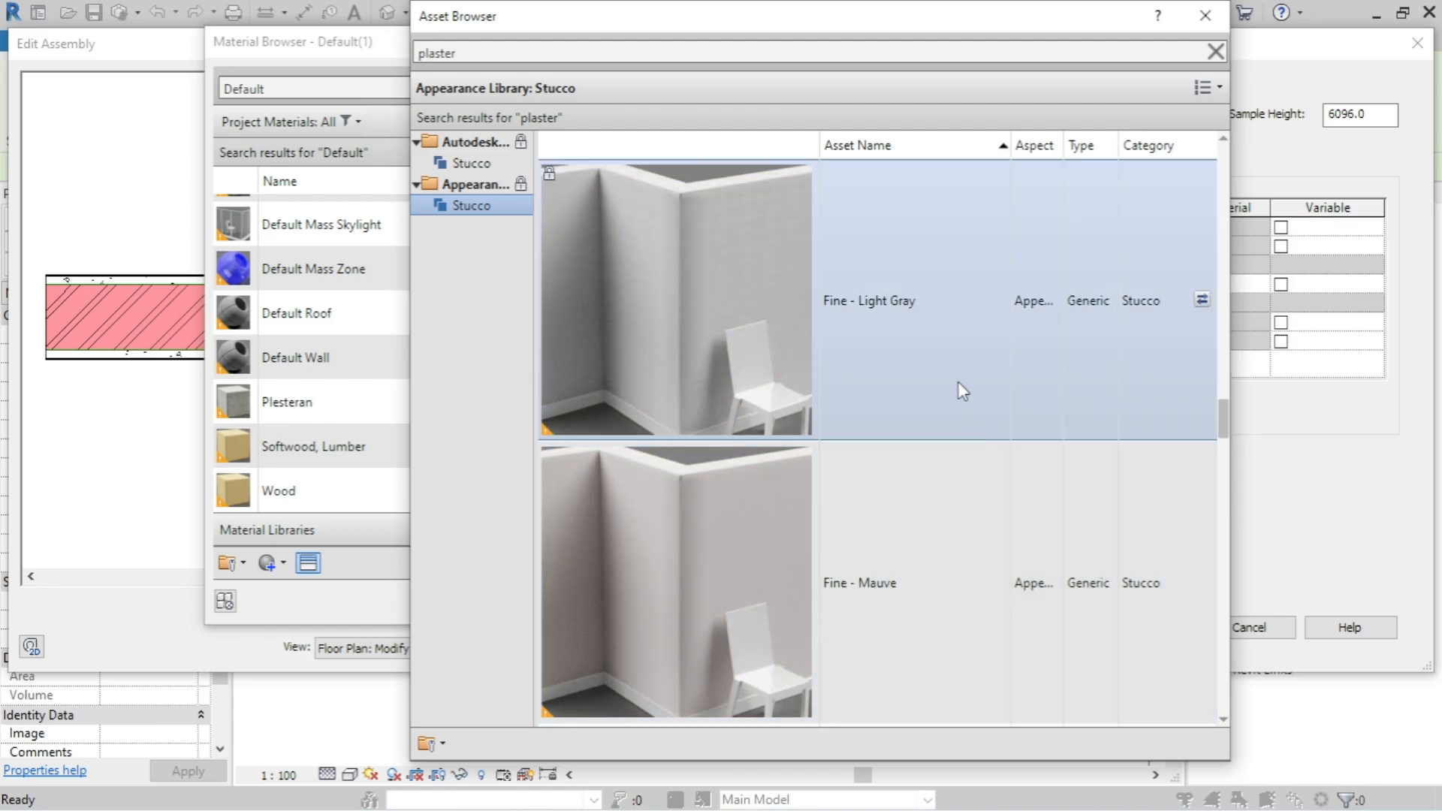
{"action": "scroll", "coordinate": [959, 476], "scroll_direction": "down", "scroll_amount": 2}
{"action": "scroll", "coordinate": [959, 476], "scroll_direction": "up", "scroll_amount": 4}
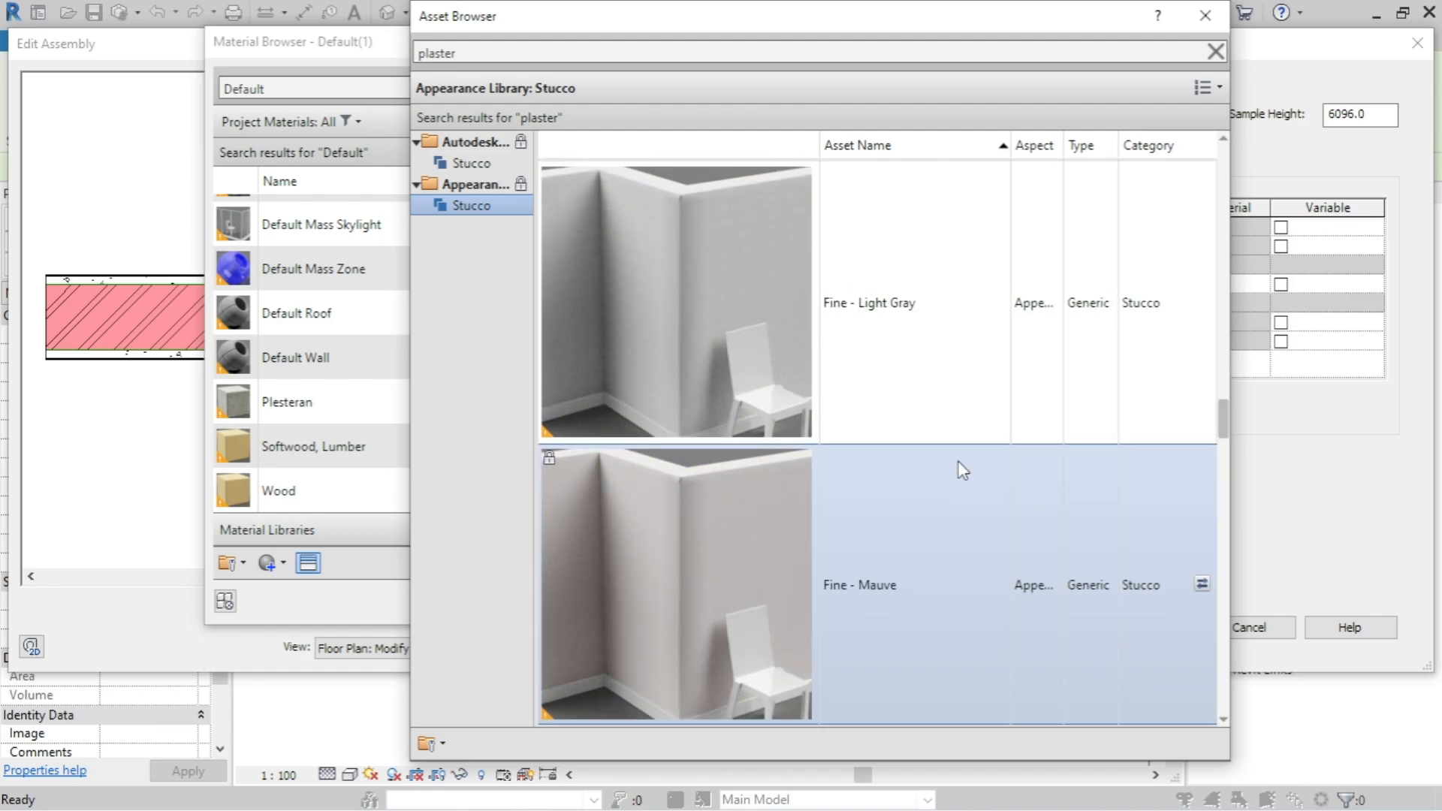
{"action": "scroll", "coordinate": [961, 539], "scroll_direction": "down", "scroll_amount": 2}
{"action": "scroll", "coordinate": [959, 518], "scroll_direction": "down", "scroll_amount": 2}
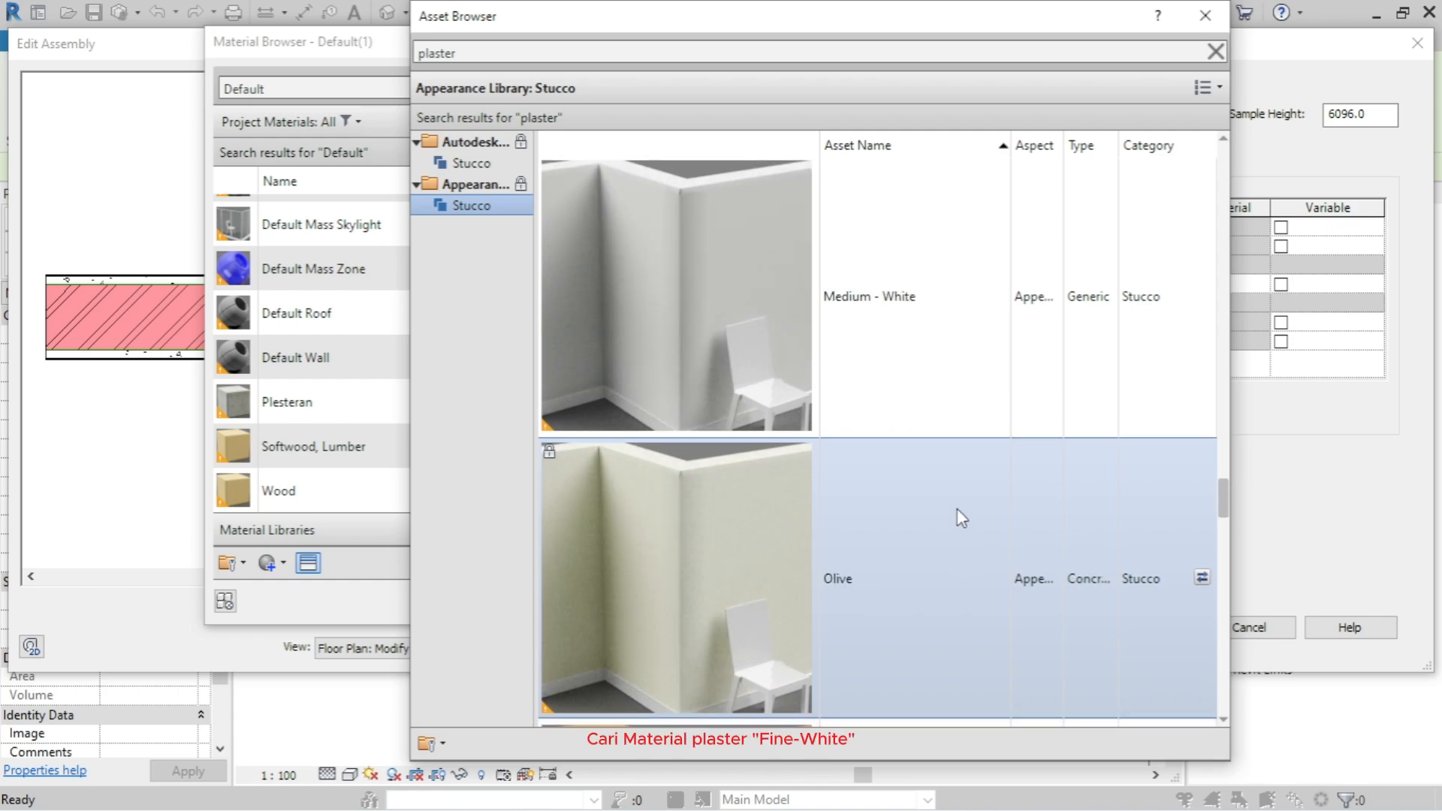
{"action": "scroll", "coordinate": [957, 503], "scroll_direction": "up", "scroll_amount": 2}
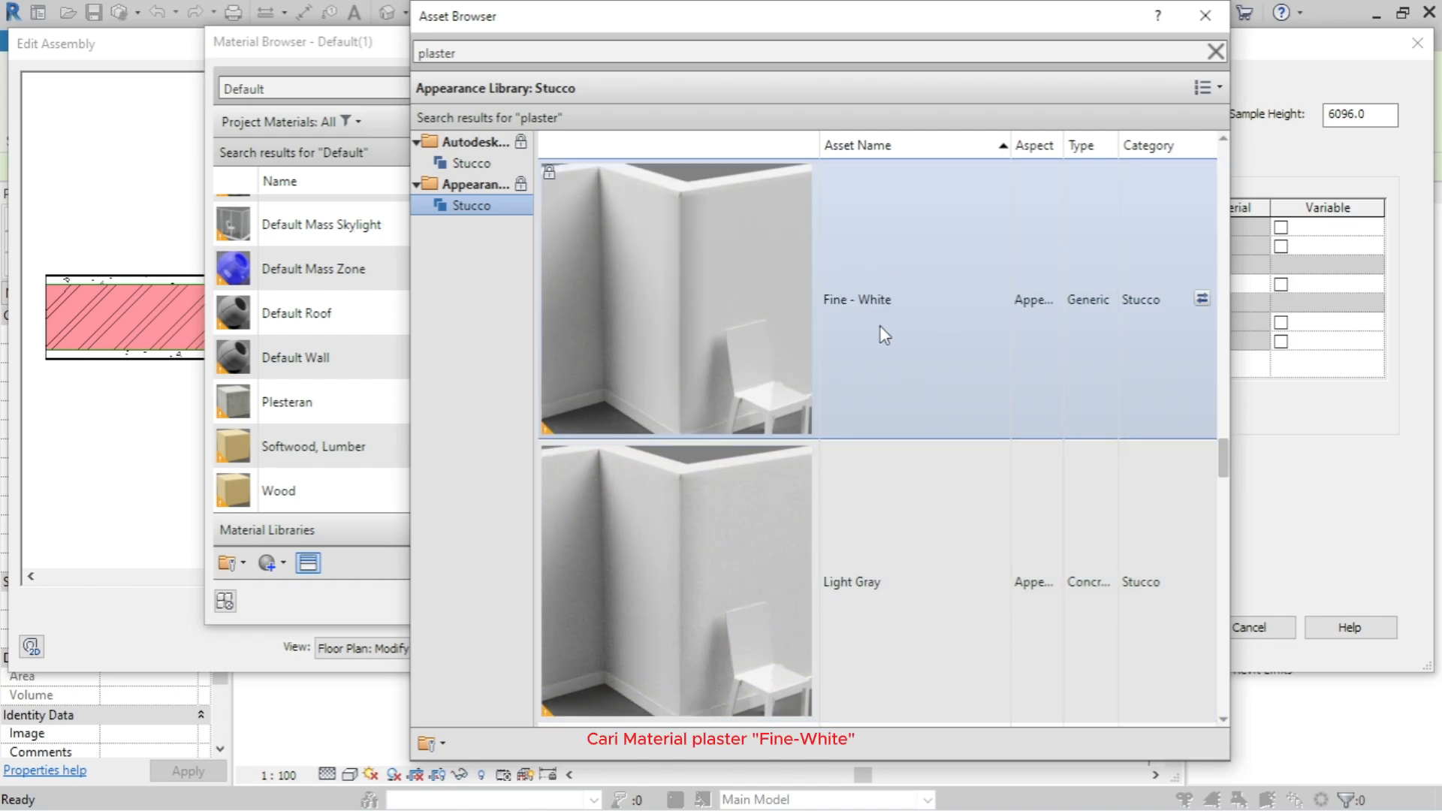
{"action": "left_click", "coordinate": [1203, 301]}
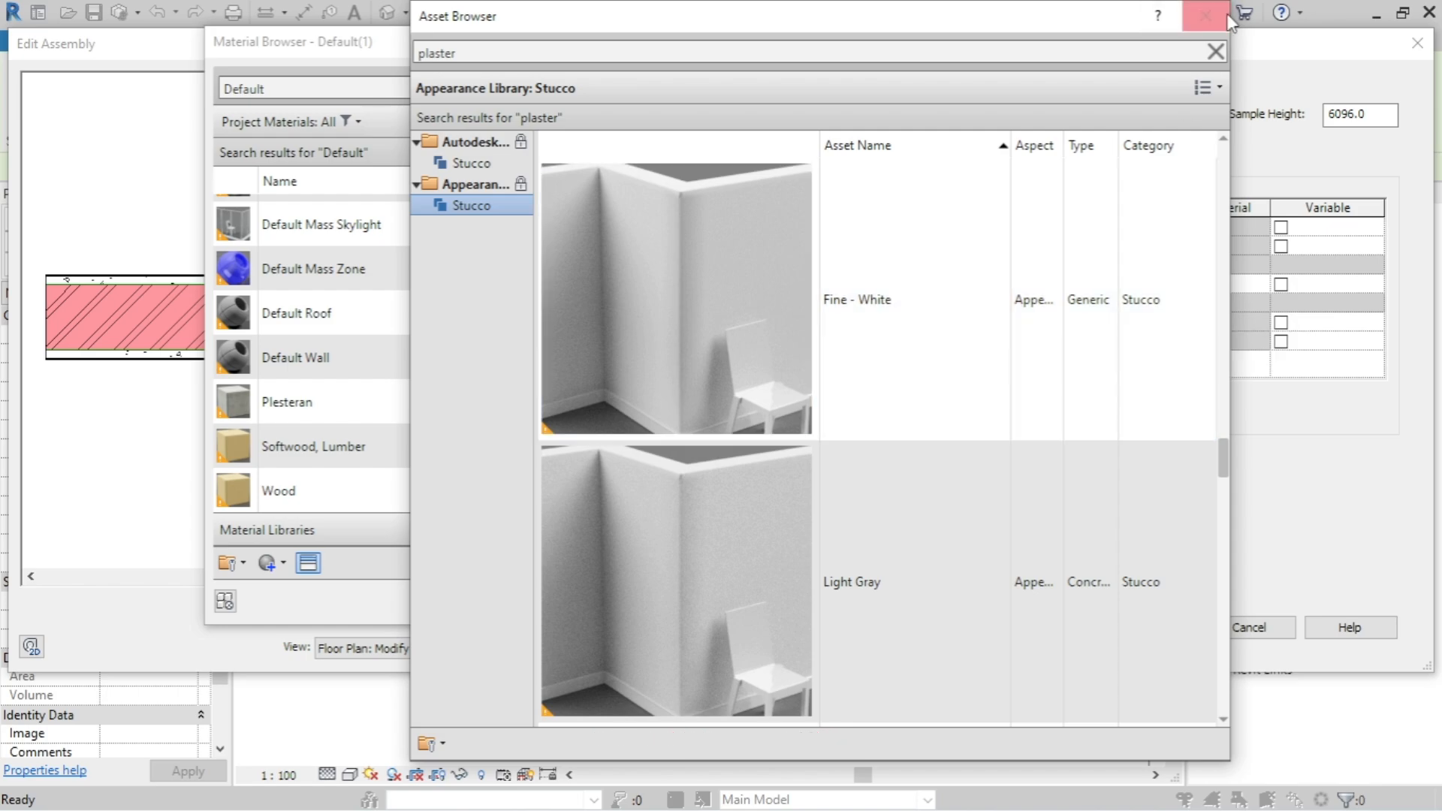
{"action": "left_click", "coordinate": [1218, 23]}
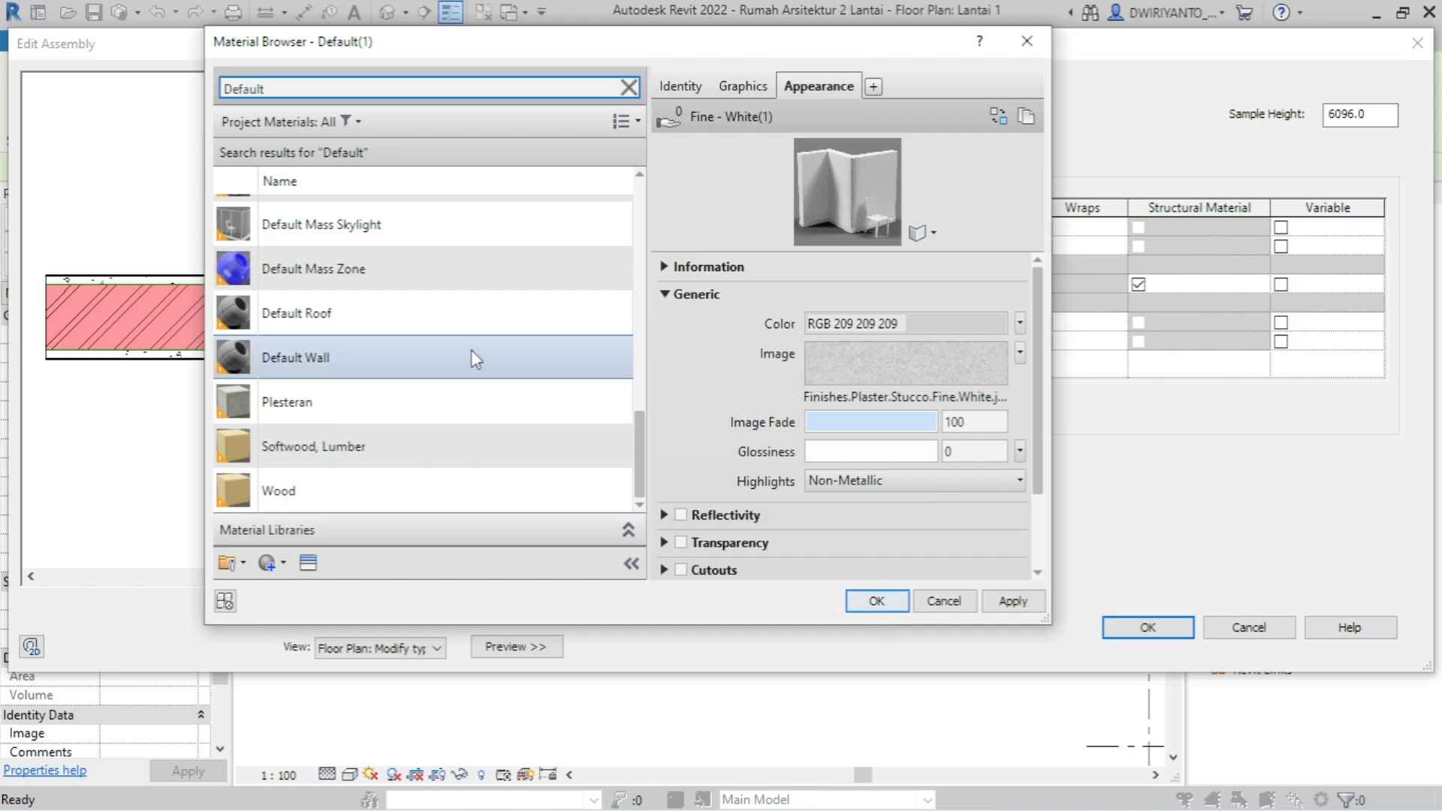
- Search the project materials for "acia" and select the Acian material
{"action": "scroll", "coordinate": [361, 225], "scroll_direction": "up", "scroll_amount": 2}
{"action": "double_click", "coordinate": [310, 89]}
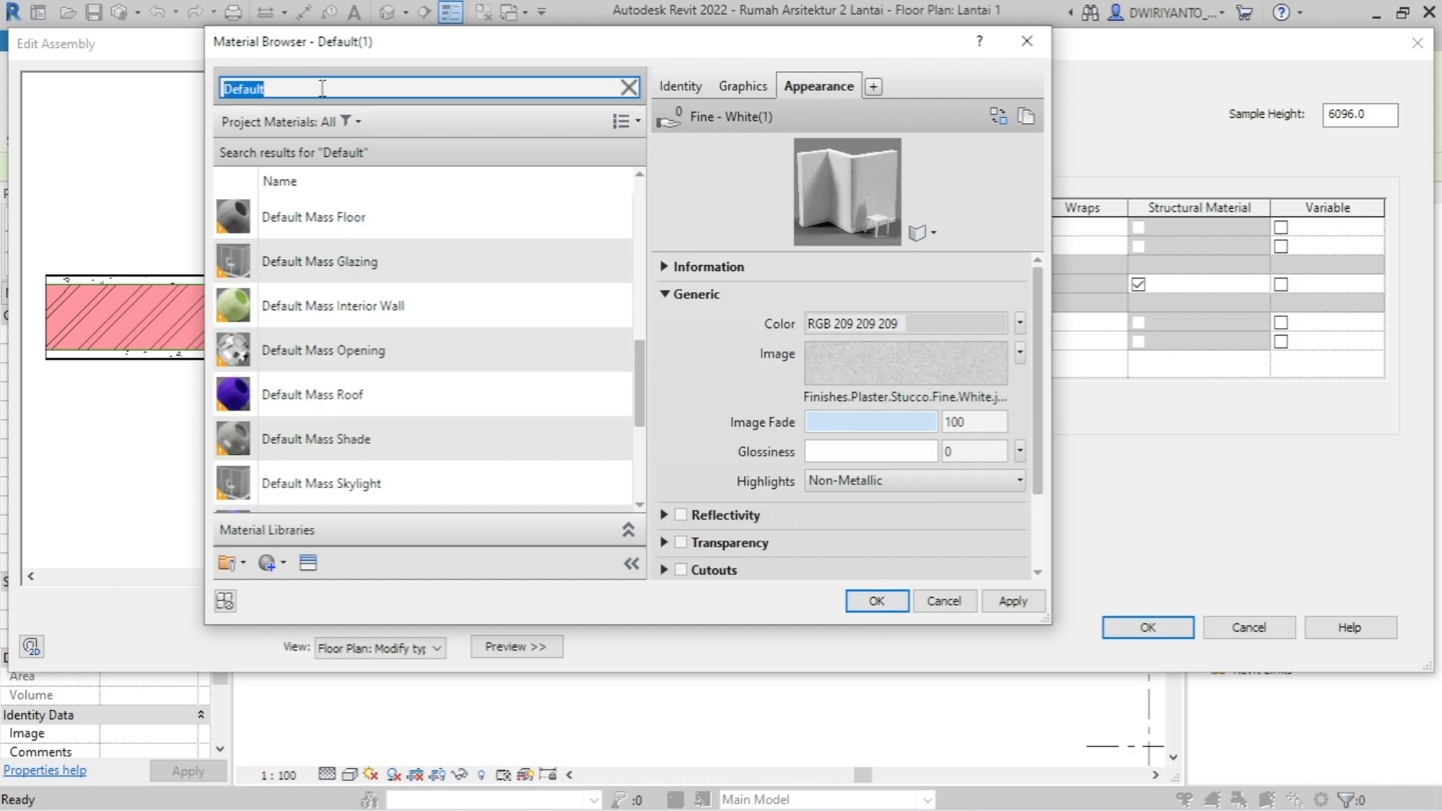
{"action": "key", "text": "BackSpace"}
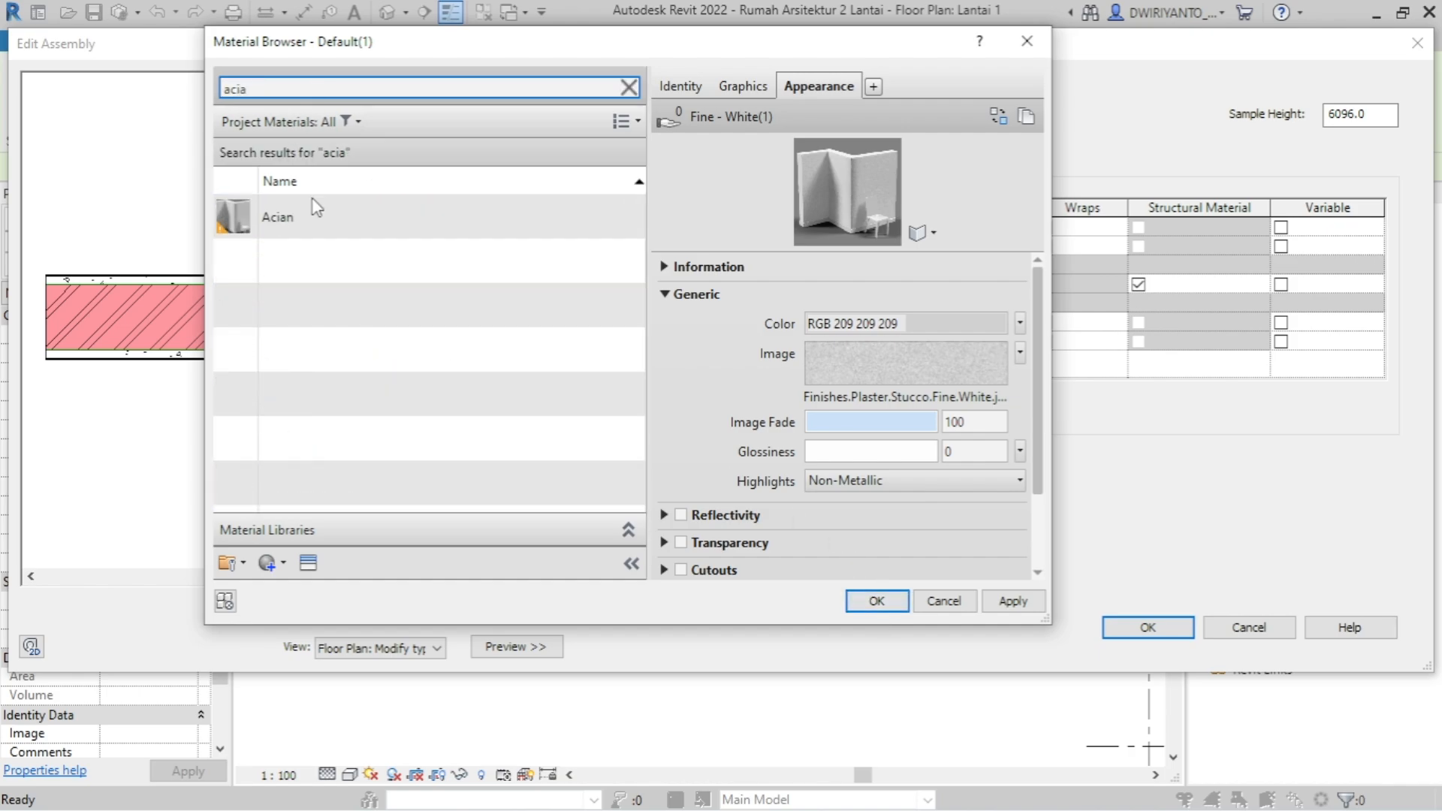
{"action": "left_click", "coordinate": [345, 229]}
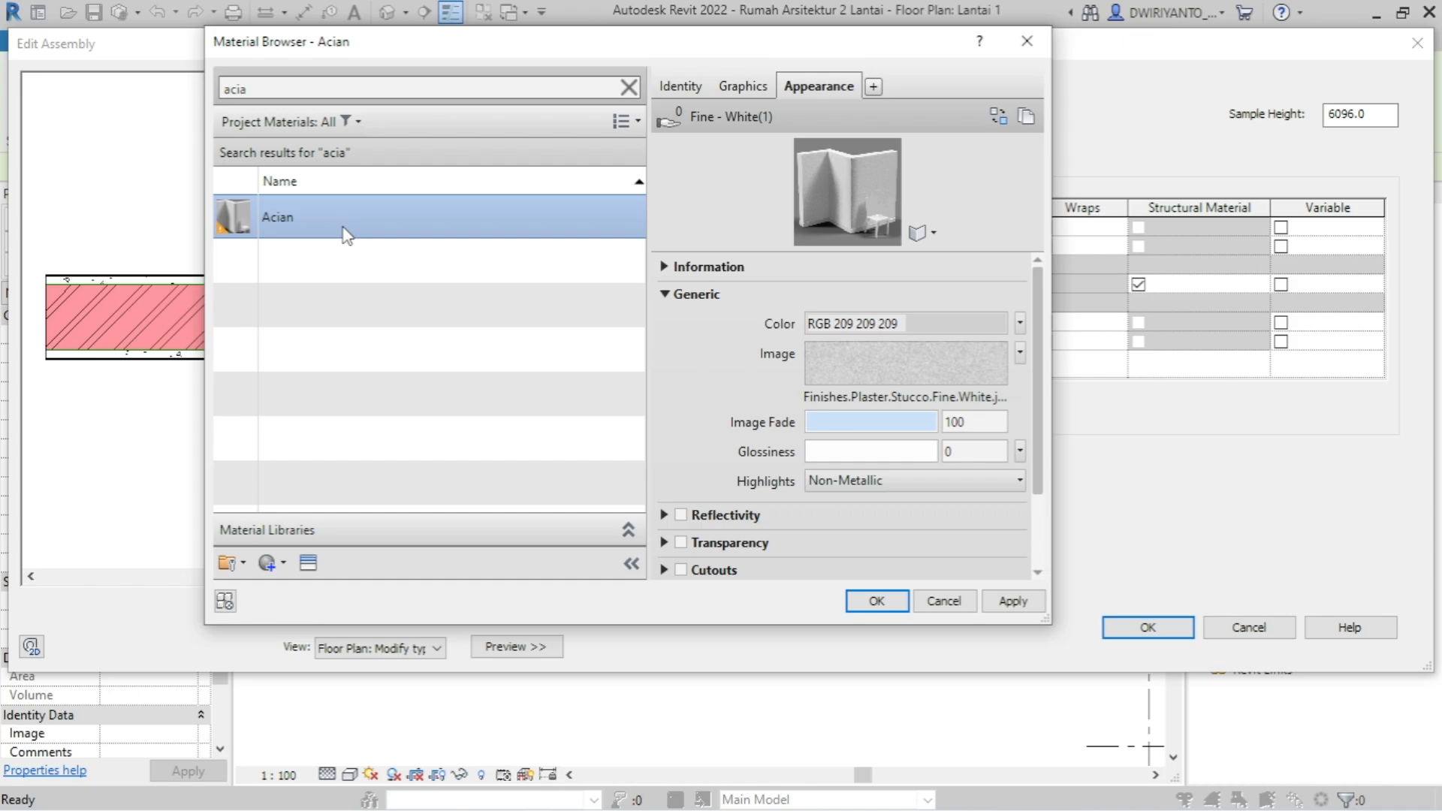
- Apply the Acian material to the exterior Finish 2 layer and assign Acian to the interior Finish 2 layer in row 7
{"action": "left_click", "coordinate": [883, 606]}
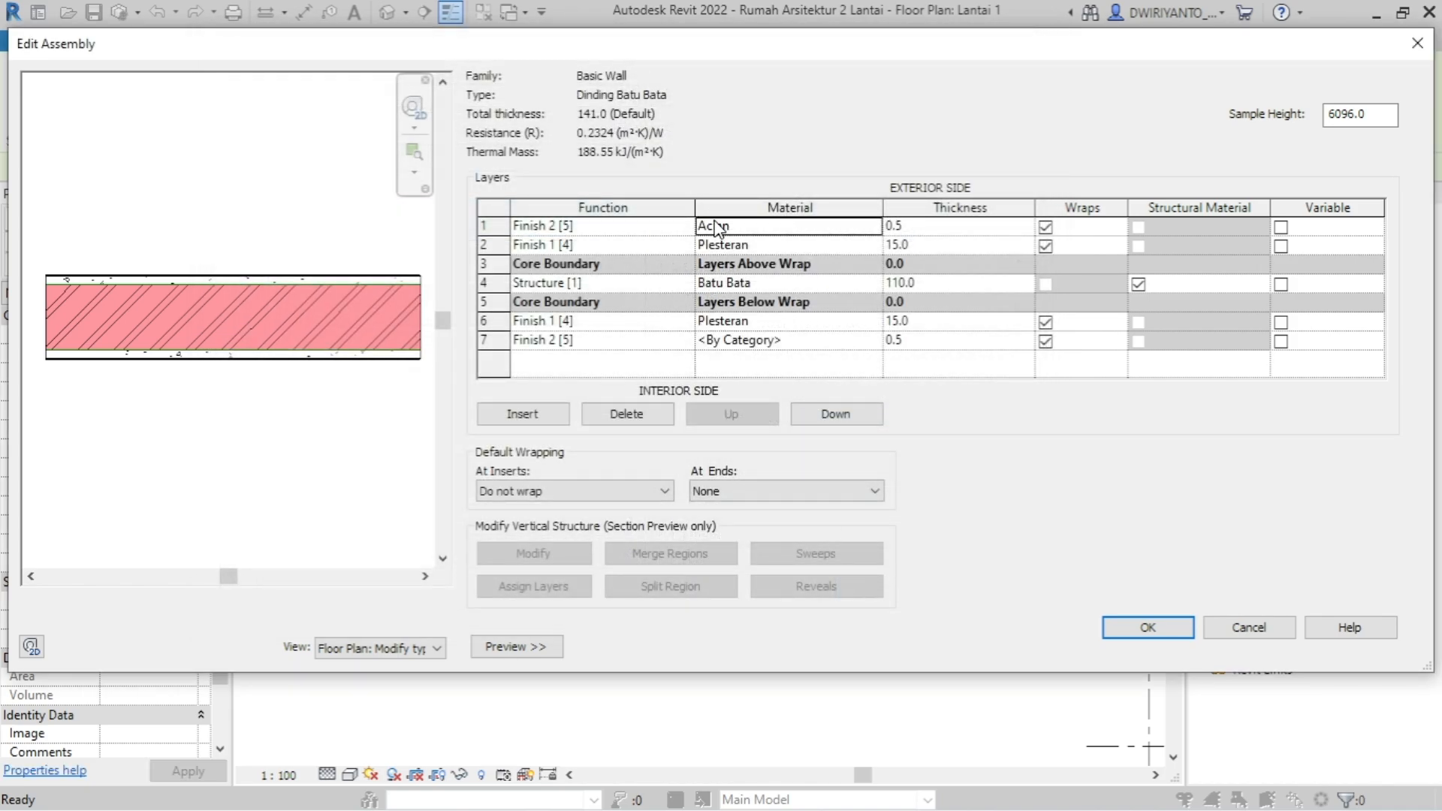
{"action": "left_click", "coordinate": [827, 341]}
{"action": "left_click", "coordinate": [875, 340]}
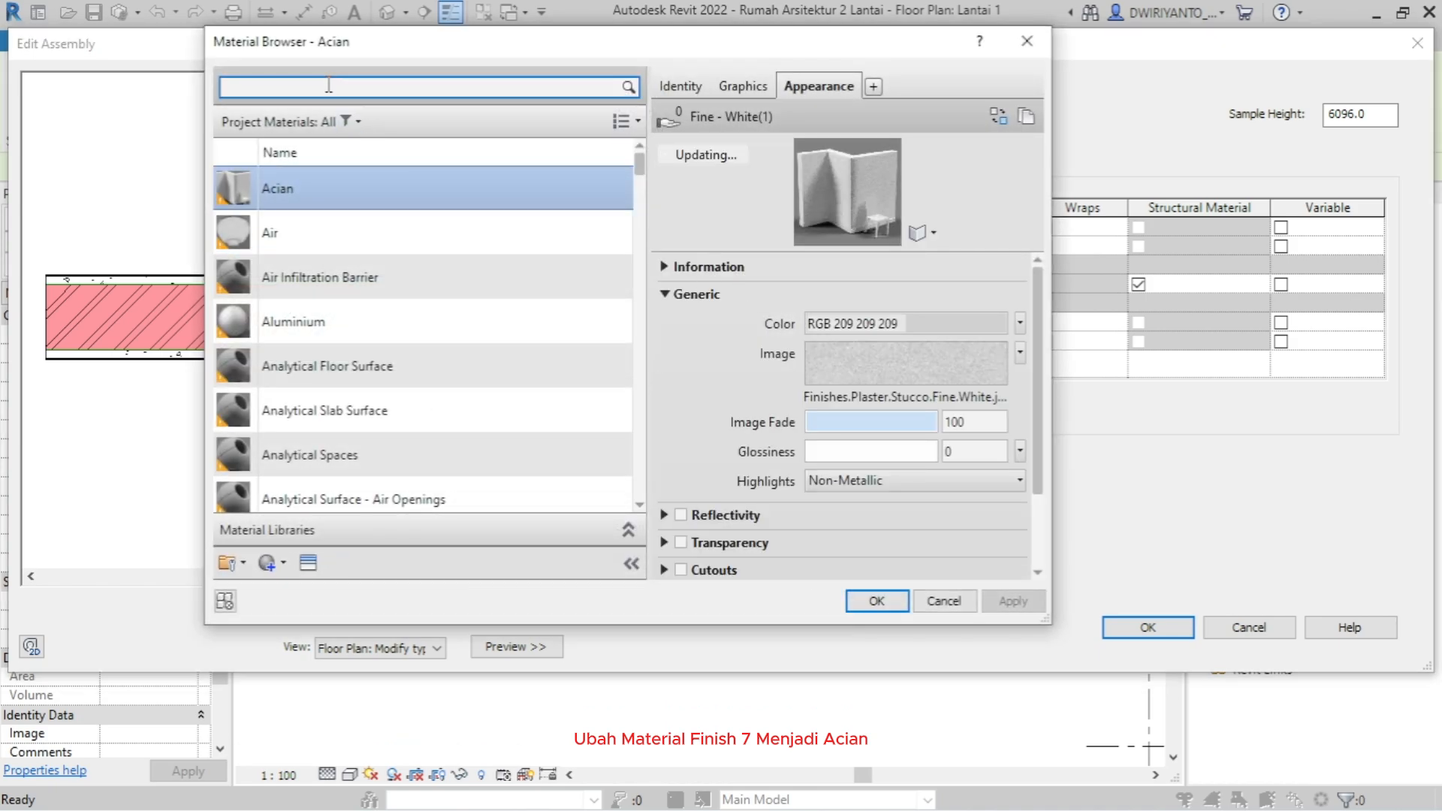
{"action": "left_click", "coordinate": [328, 85]}
{"action": "type", "text": "acian"}
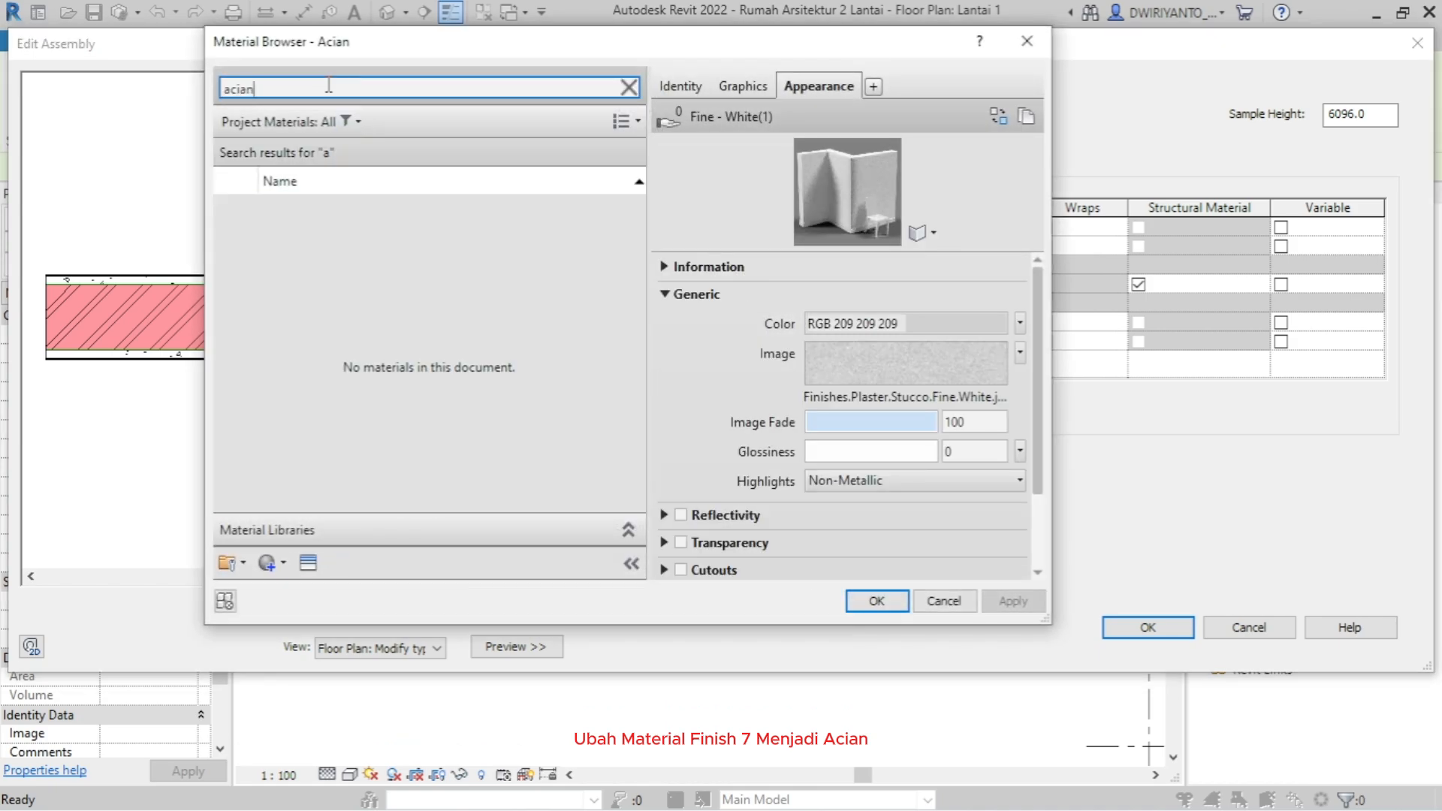
{"action": "left_click", "coordinate": [308, 221]}
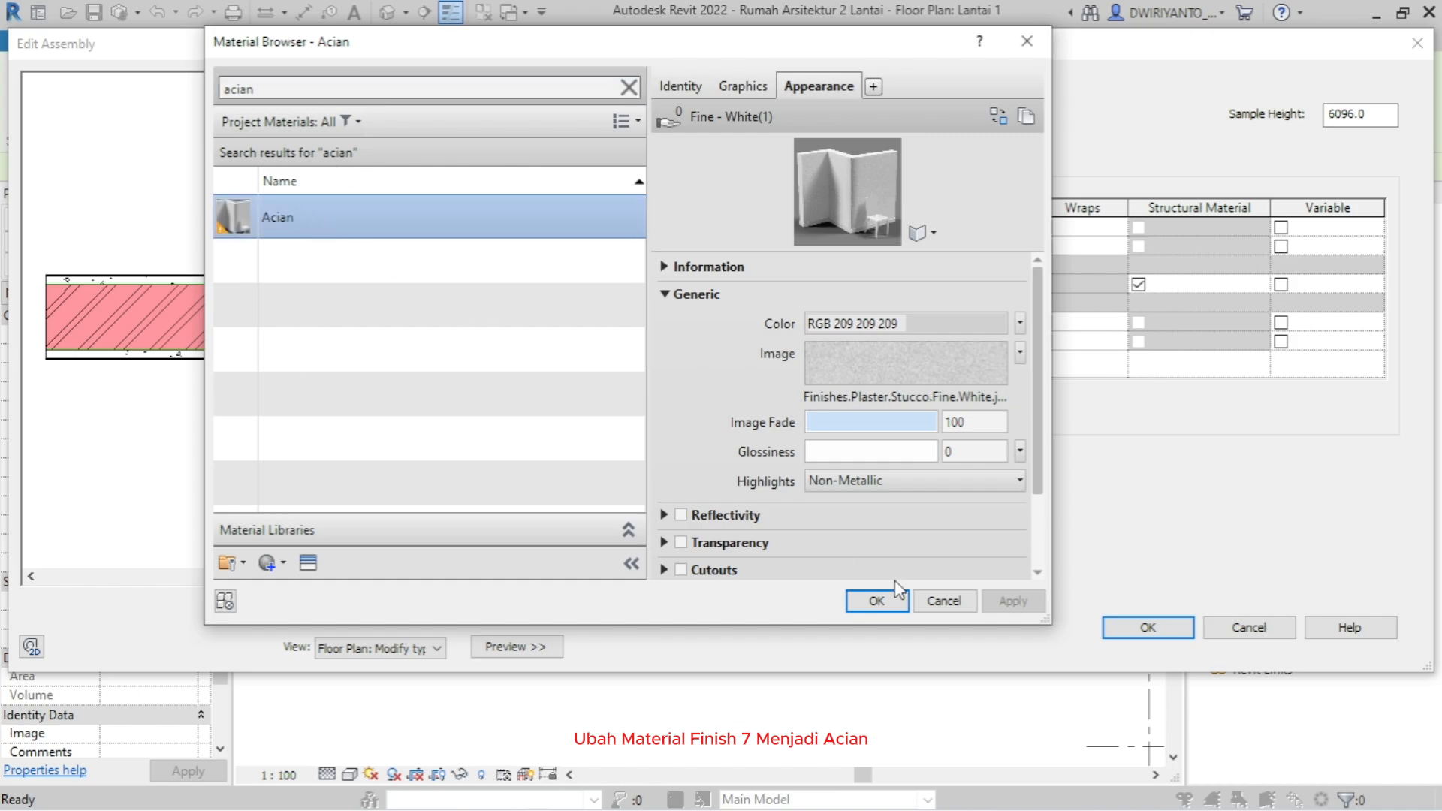
{"action": "left_click", "coordinate": [878, 601]}
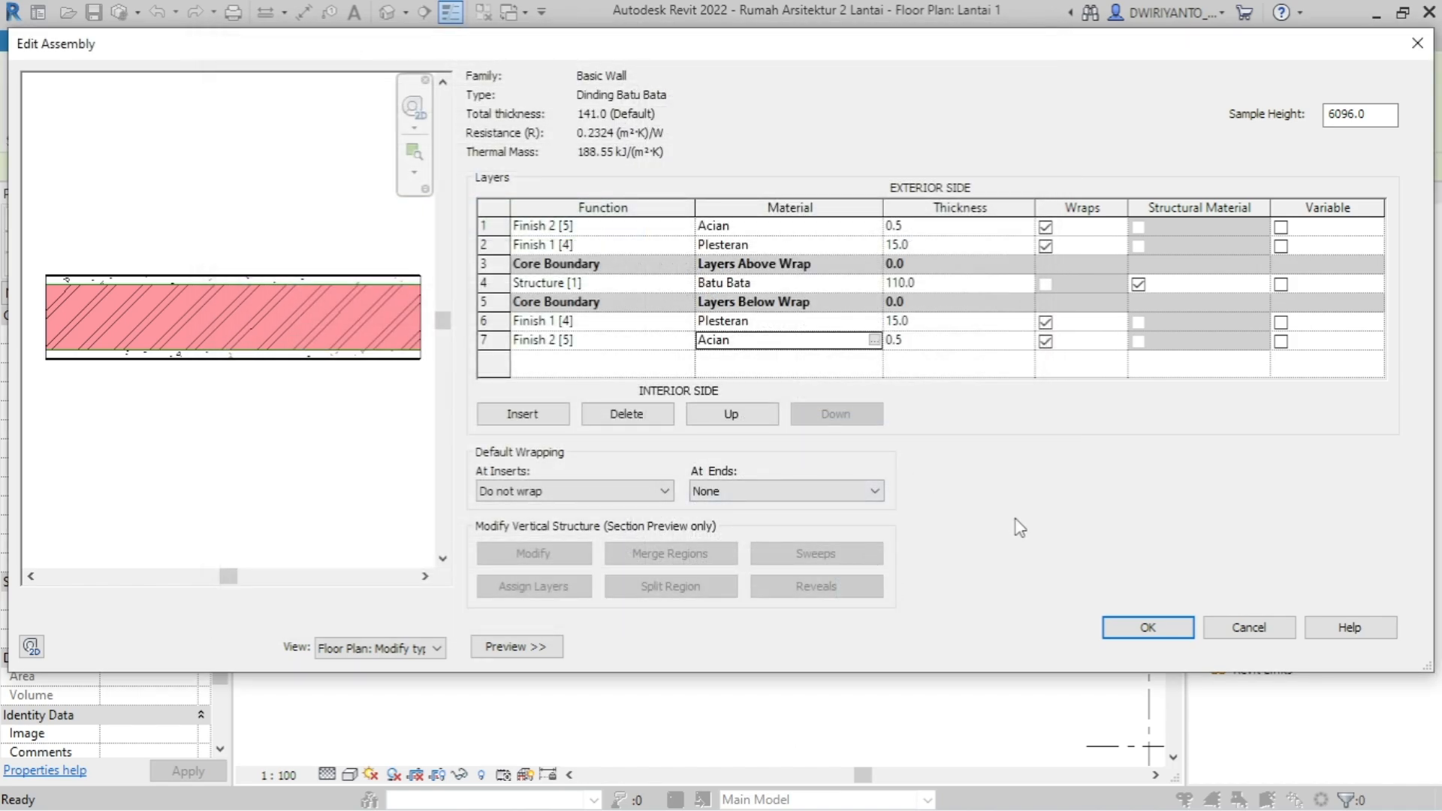
- Set the thickness of both the interior and exterior Acian Finish 2 layers to 5 mm
{"action": "scroll", "coordinate": [194, 264], "scroll_direction": "up", "scroll_amount": 2}
{"action": "scroll", "coordinate": [232, 308], "scroll_direction": "up", "scroll_amount": 2}
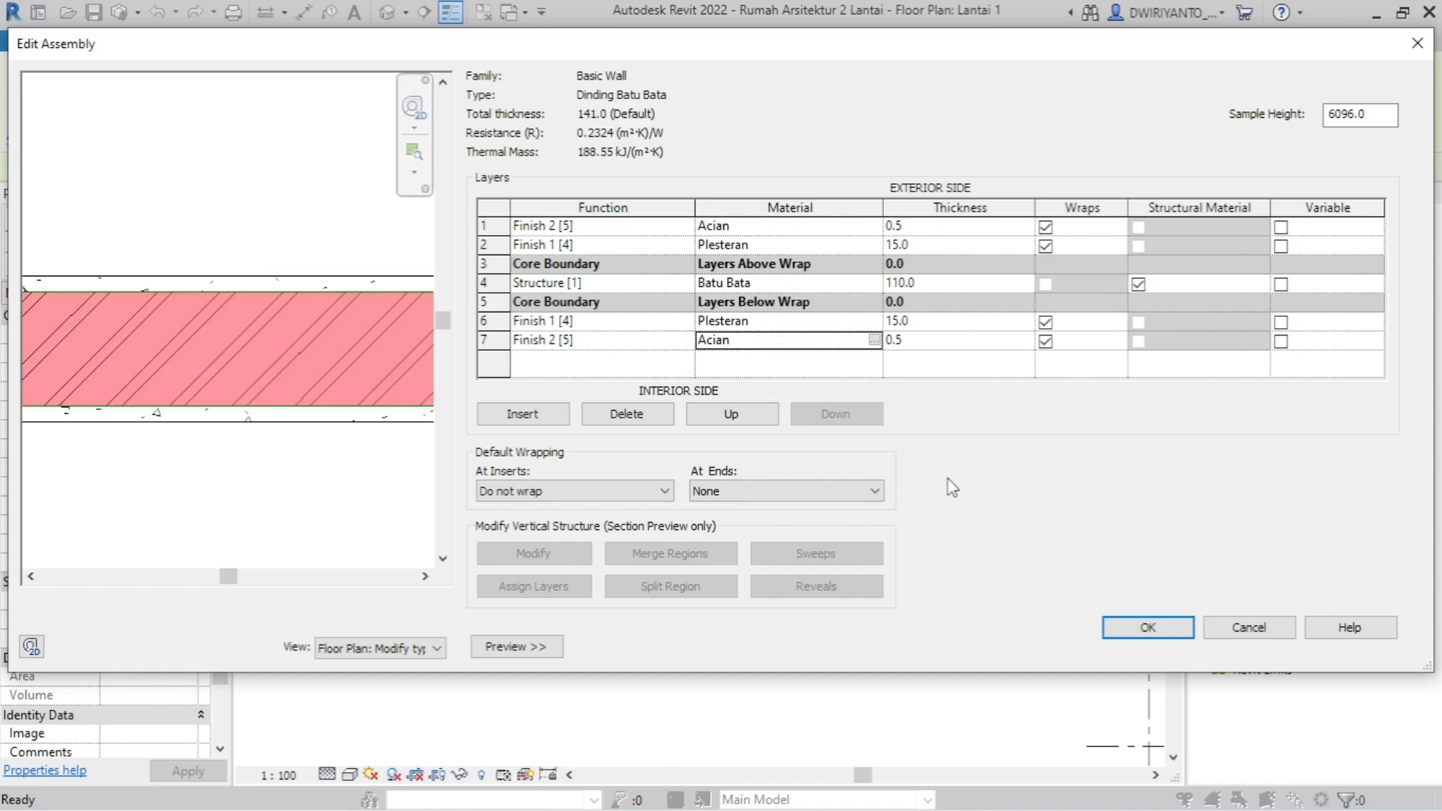
{"action": "left_click", "coordinate": [917, 342]}
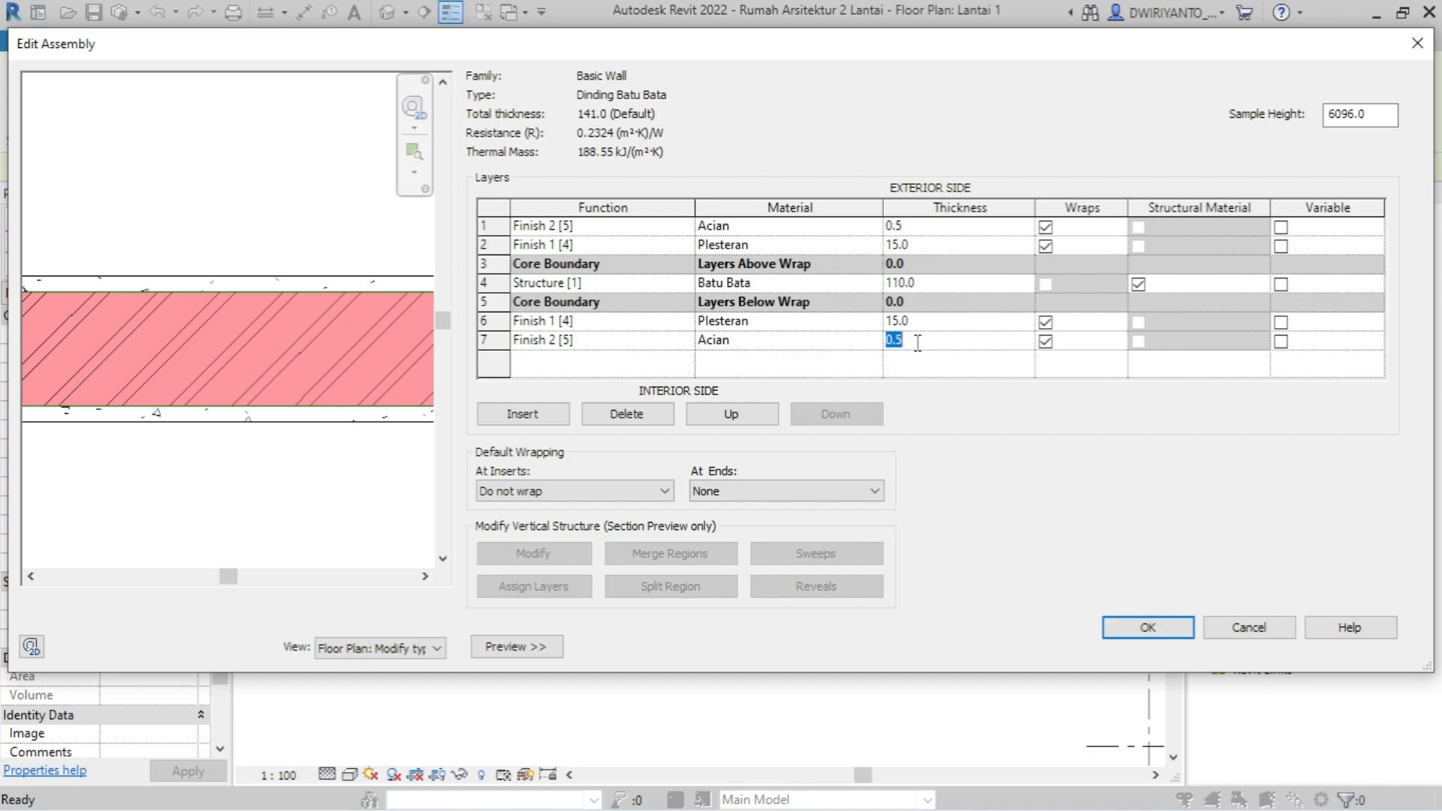
{"action": "key", "text": "BackSpace"}
{"action": "left_click", "coordinate": [917, 225]}
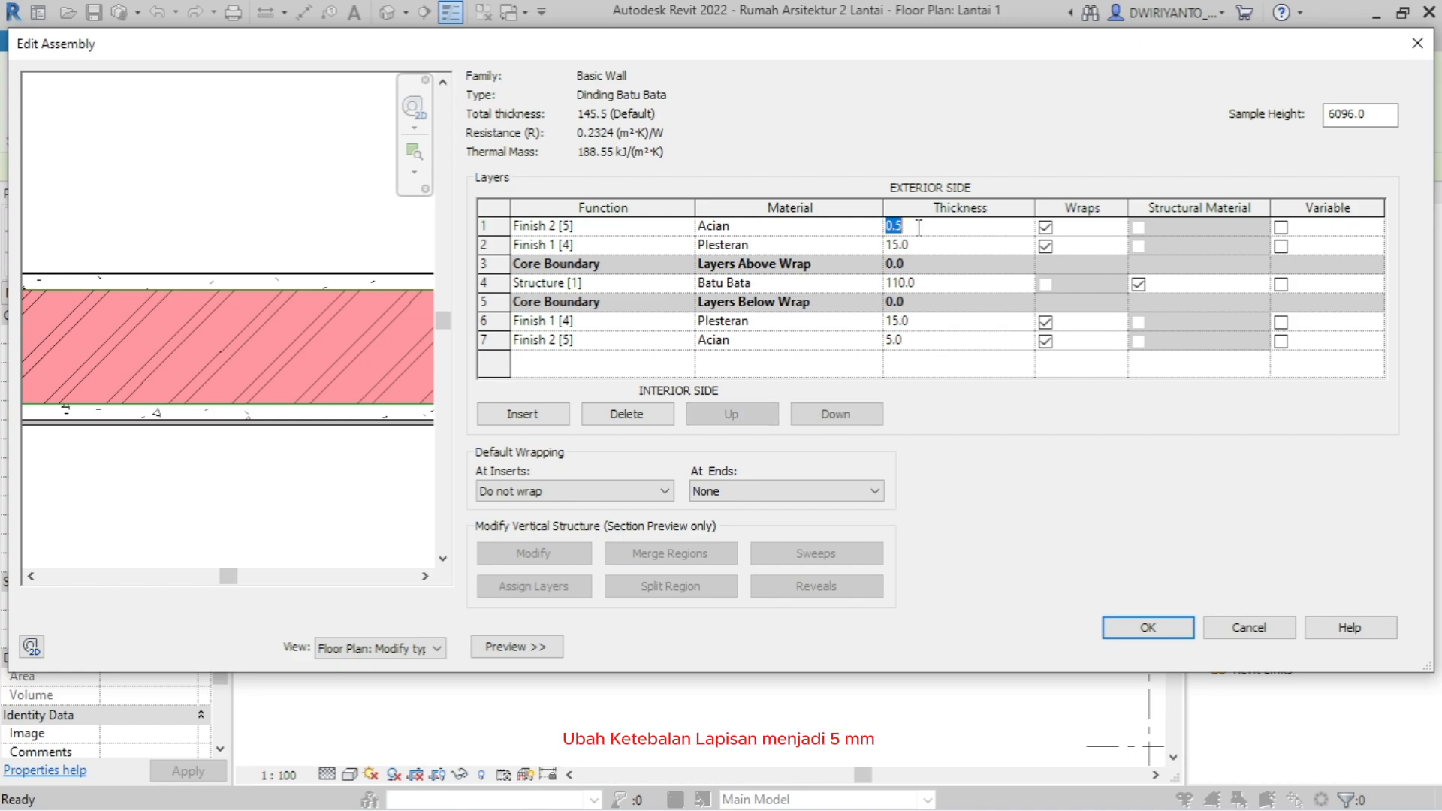
{"action": "left_click_drag", "start_coordinate": [919, 227], "coordinate": [890, 225]}
{"action": "key", "text": "BackSpace"}
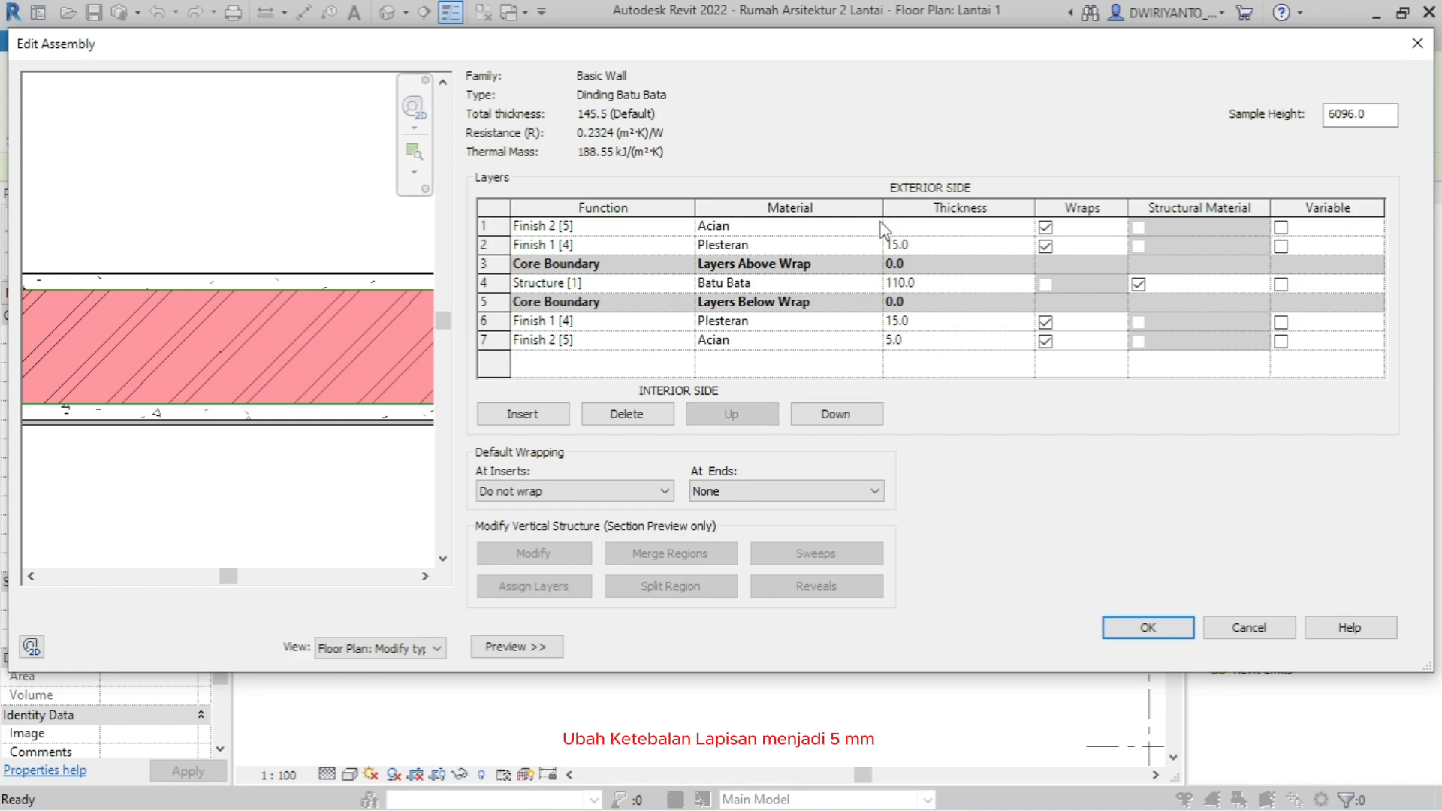
{"action": "type", "text": "5"}
{"action": "left_click", "coordinate": [963, 246]}
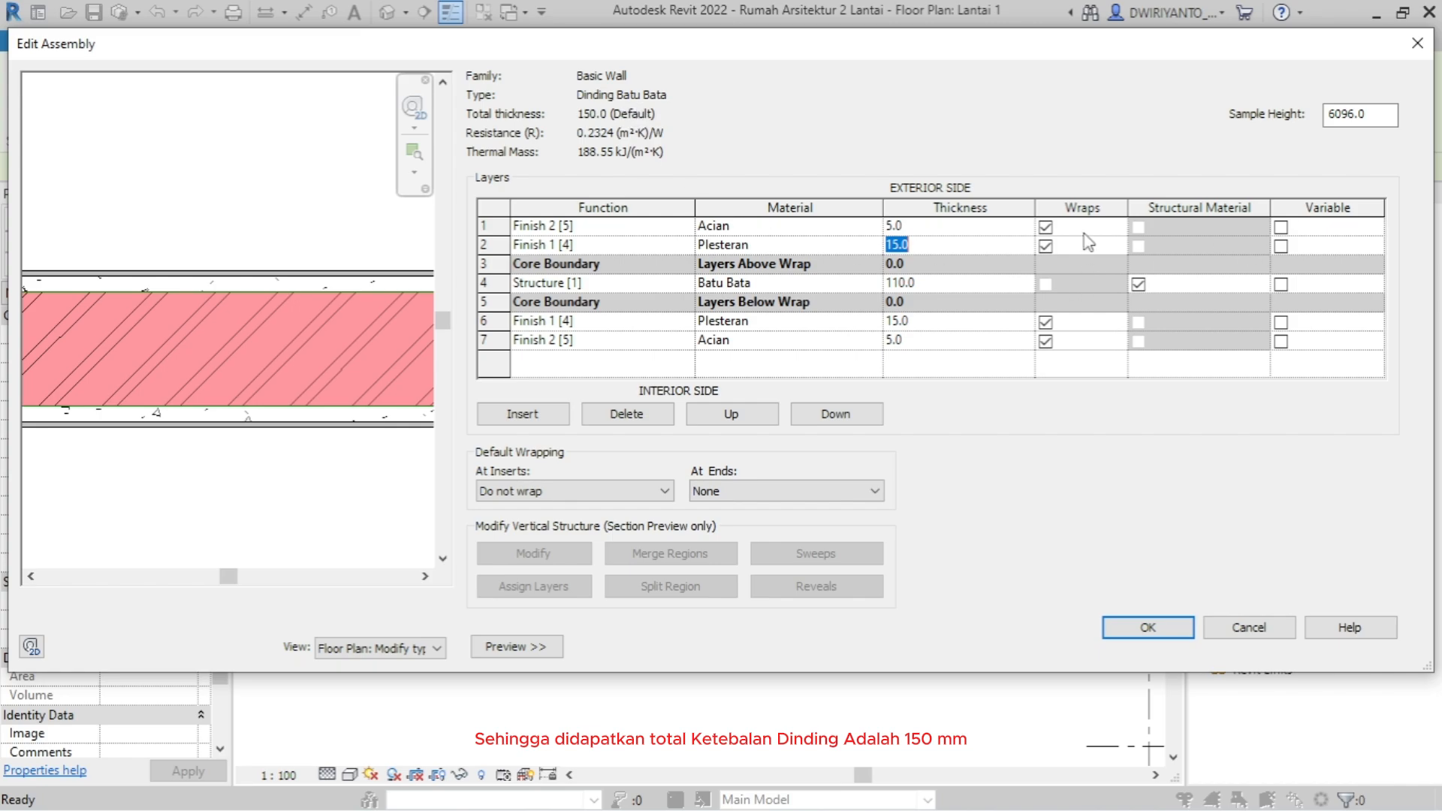
- Check the thickness of each Acian, Plesteran and Batu Bata layer in the wall assembly
{"action": "left_click", "coordinate": [942, 239]}
{"action": "left_click", "coordinate": [913, 226]}
{"action": "left_click", "coordinate": [931, 245]}
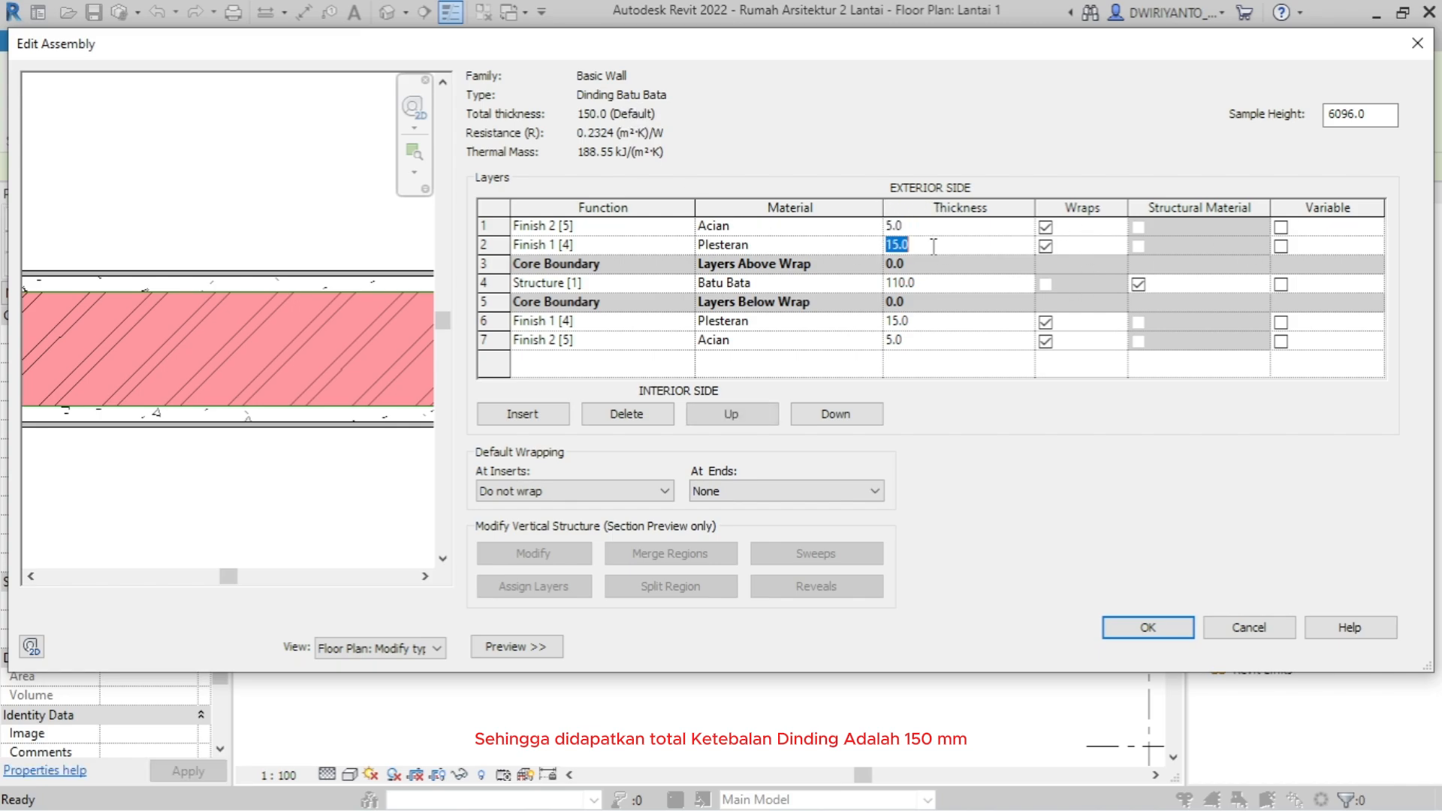
{"action": "left_click", "coordinate": [933, 285]}
{"action": "left_click", "coordinate": [934, 321]}
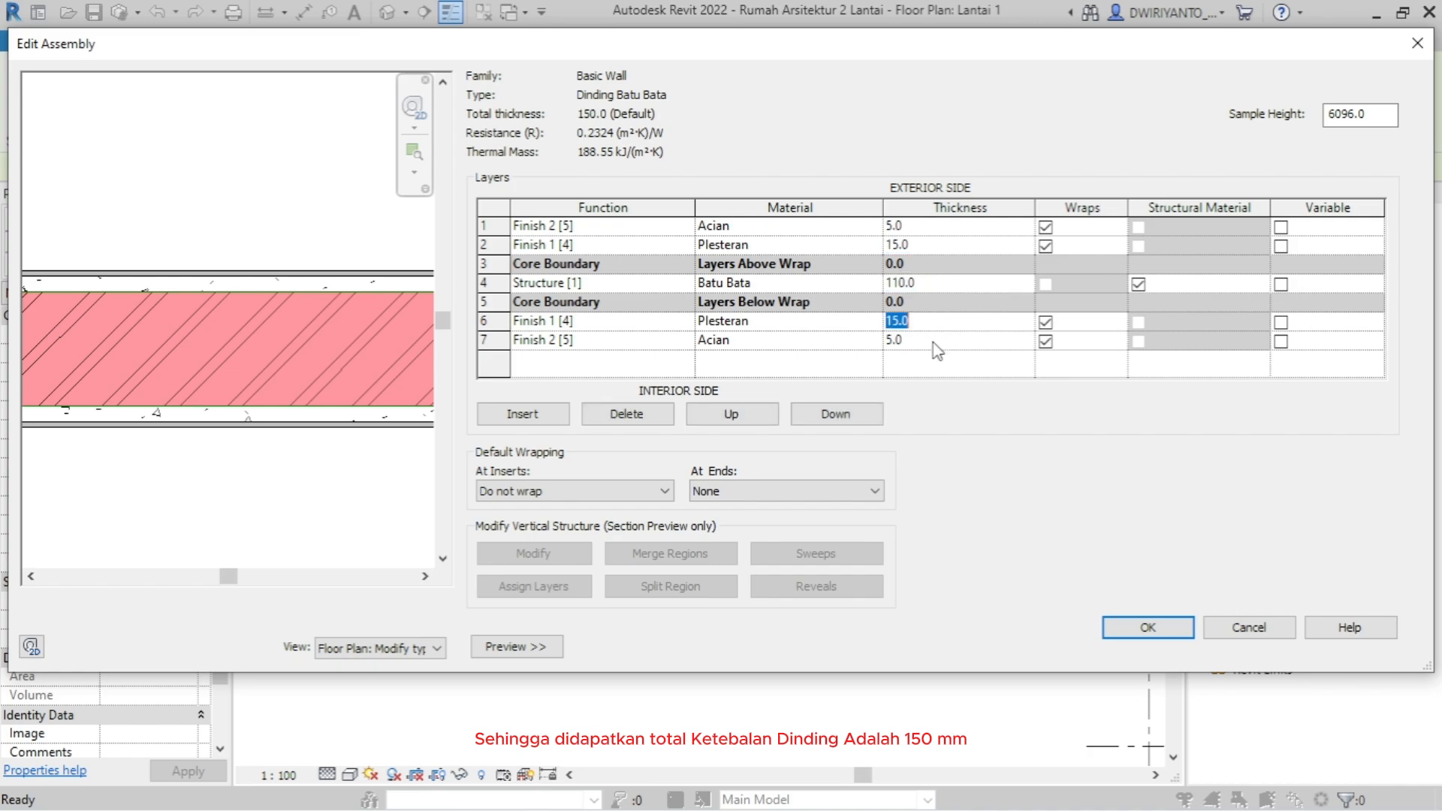
{"action": "left_click", "coordinate": [935, 340]}
{"action": "left_click", "coordinate": [970, 393]}
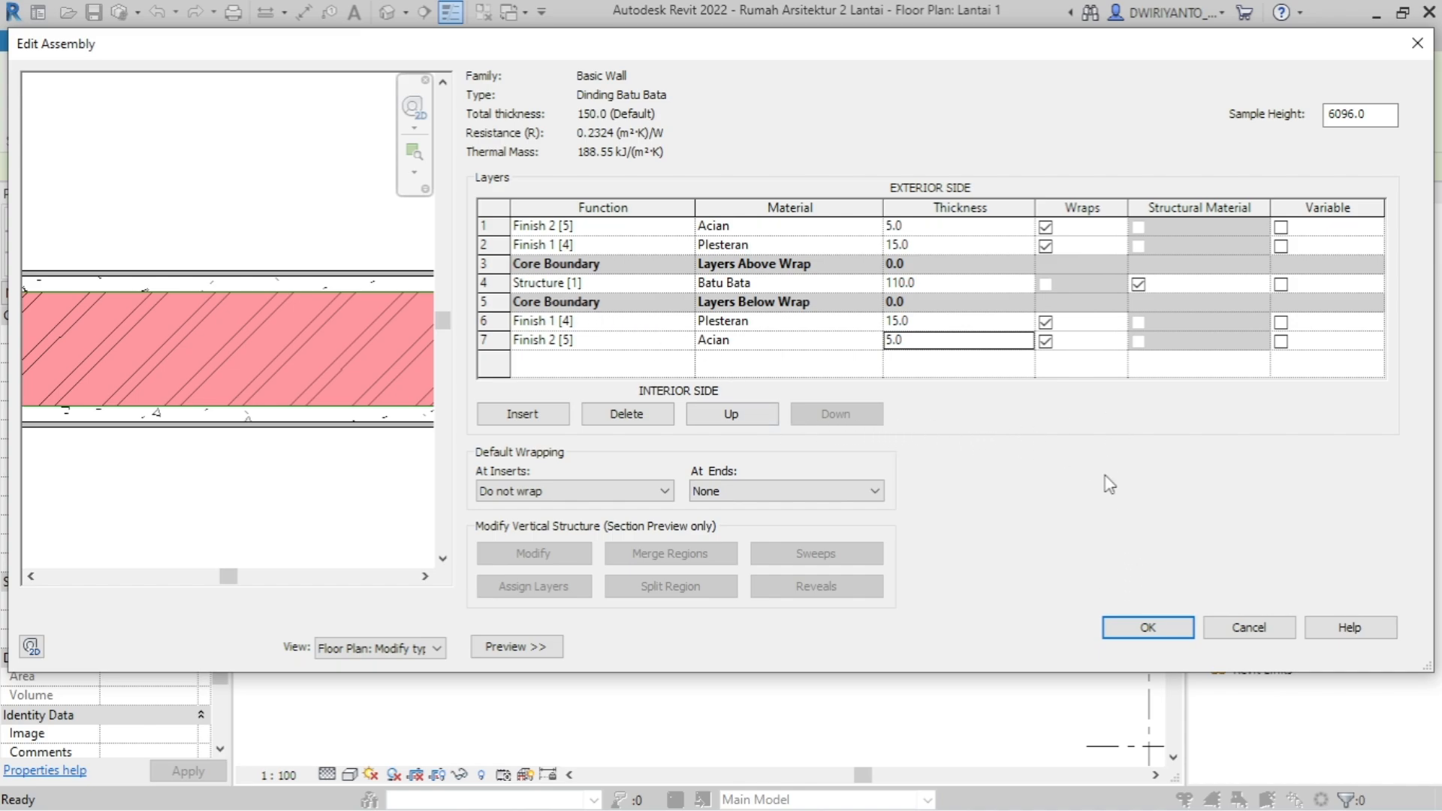
- Accept the layer assembly and the type properties of the Dinding Batu Bata wall type
{"action": "left_click", "coordinate": [1149, 630]}
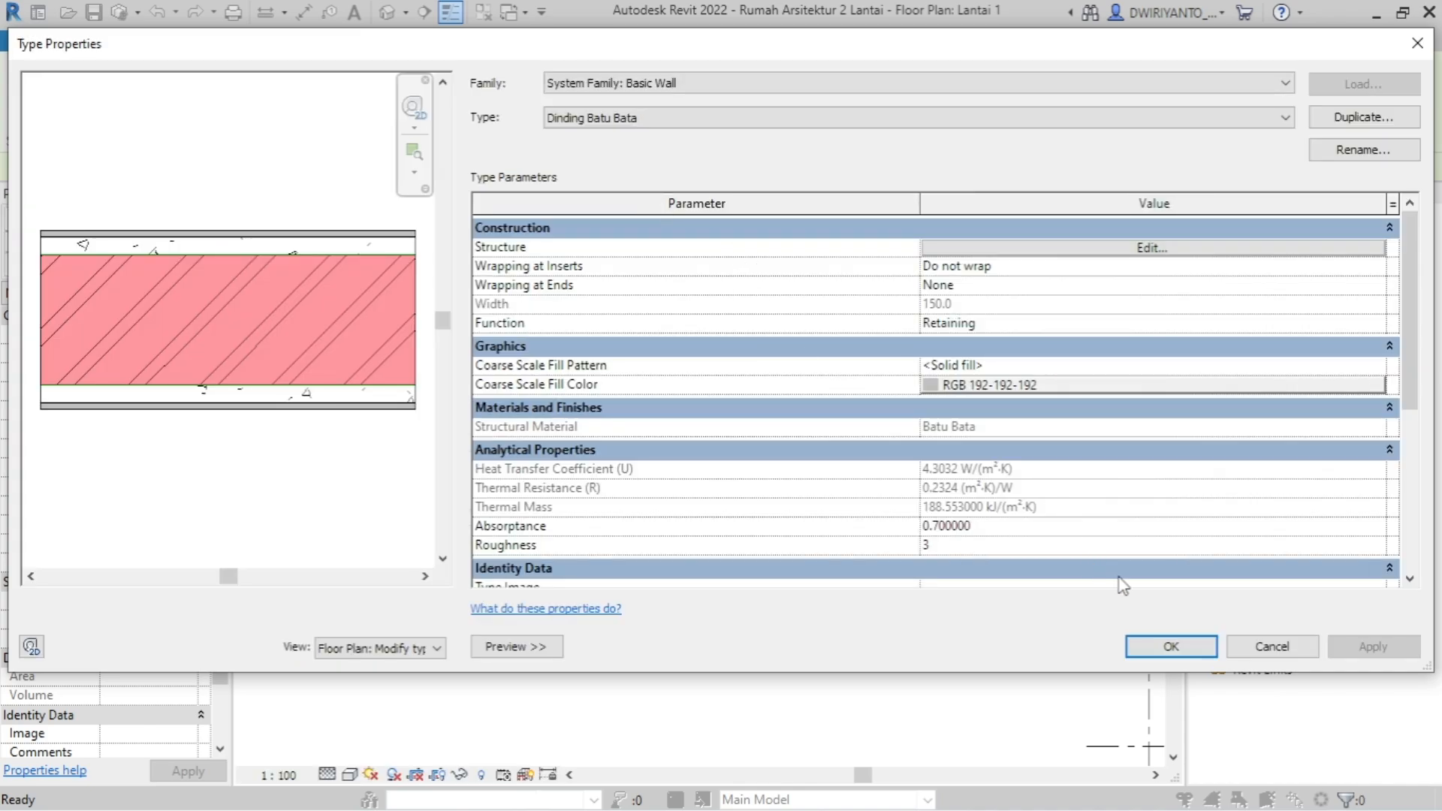
{"action": "left_click", "coordinate": [1172, 647]}
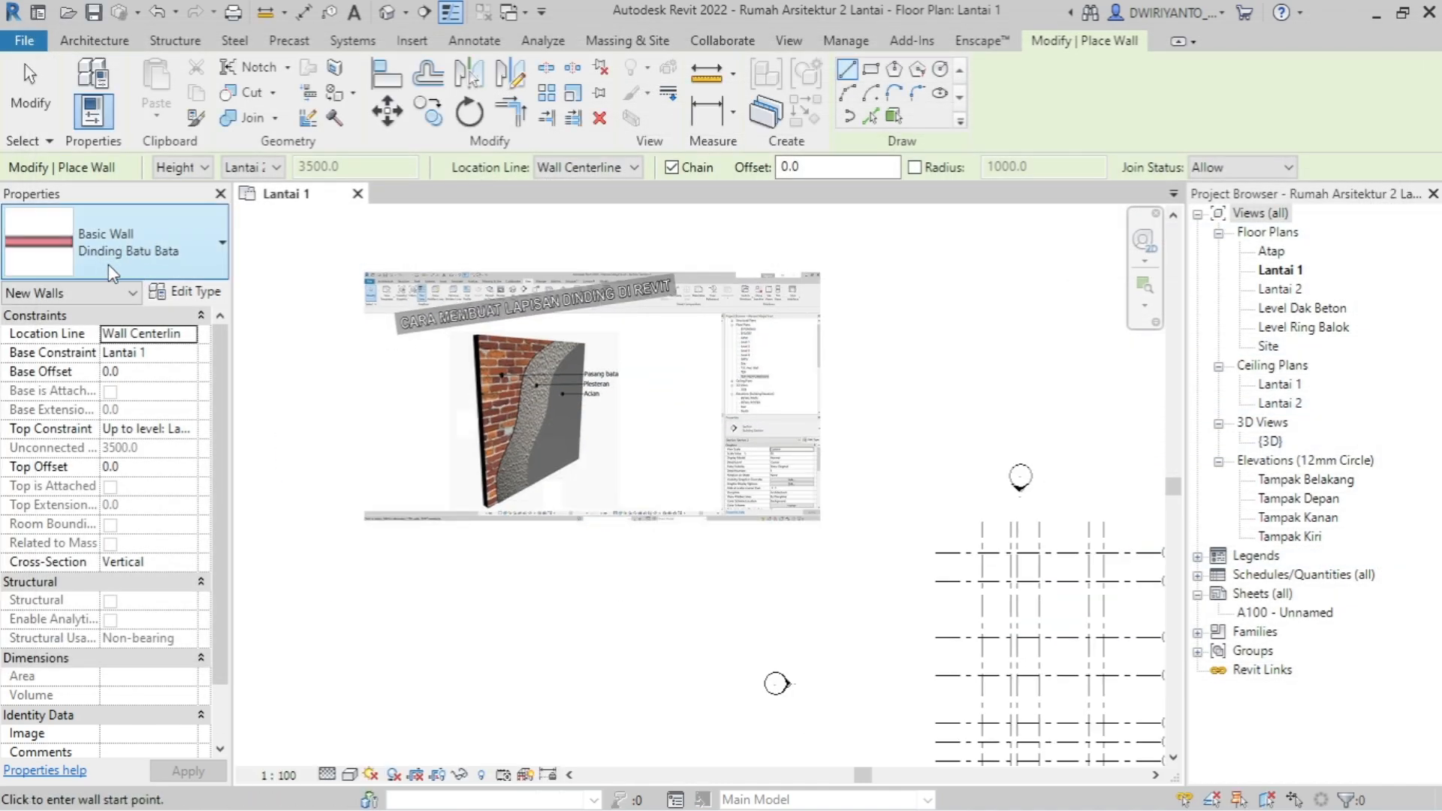
{"action": "middle_click_drag", "start_coordinate": [995, 546], "coordinate": [770, 411]}
{"action": "scroll", "coordinate": [777, 422], "scroll_direction": "up", "scroll_amount": 4}
{"action": "scroll", "coordinate": [684, 399], "scroll_direction": "down", "scroll_amount": 3}
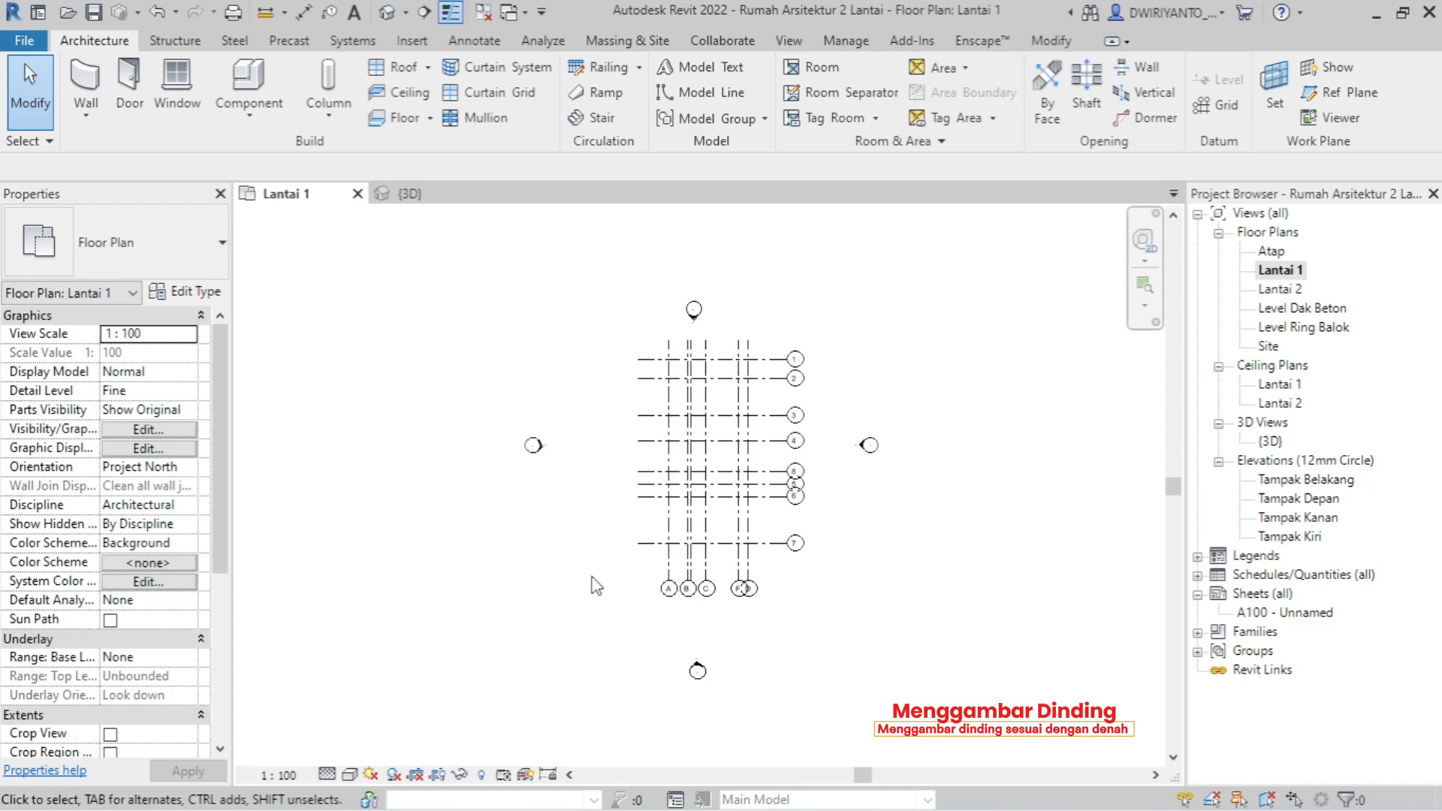
- Reveal hidden elements in the Lantai 1 plan, unhide the floor plan PDF image and close the reveal mode
{"action": "scroll", "coordinate": [541, 733], "scroll_direction": "up", "scroll_amount": 2}
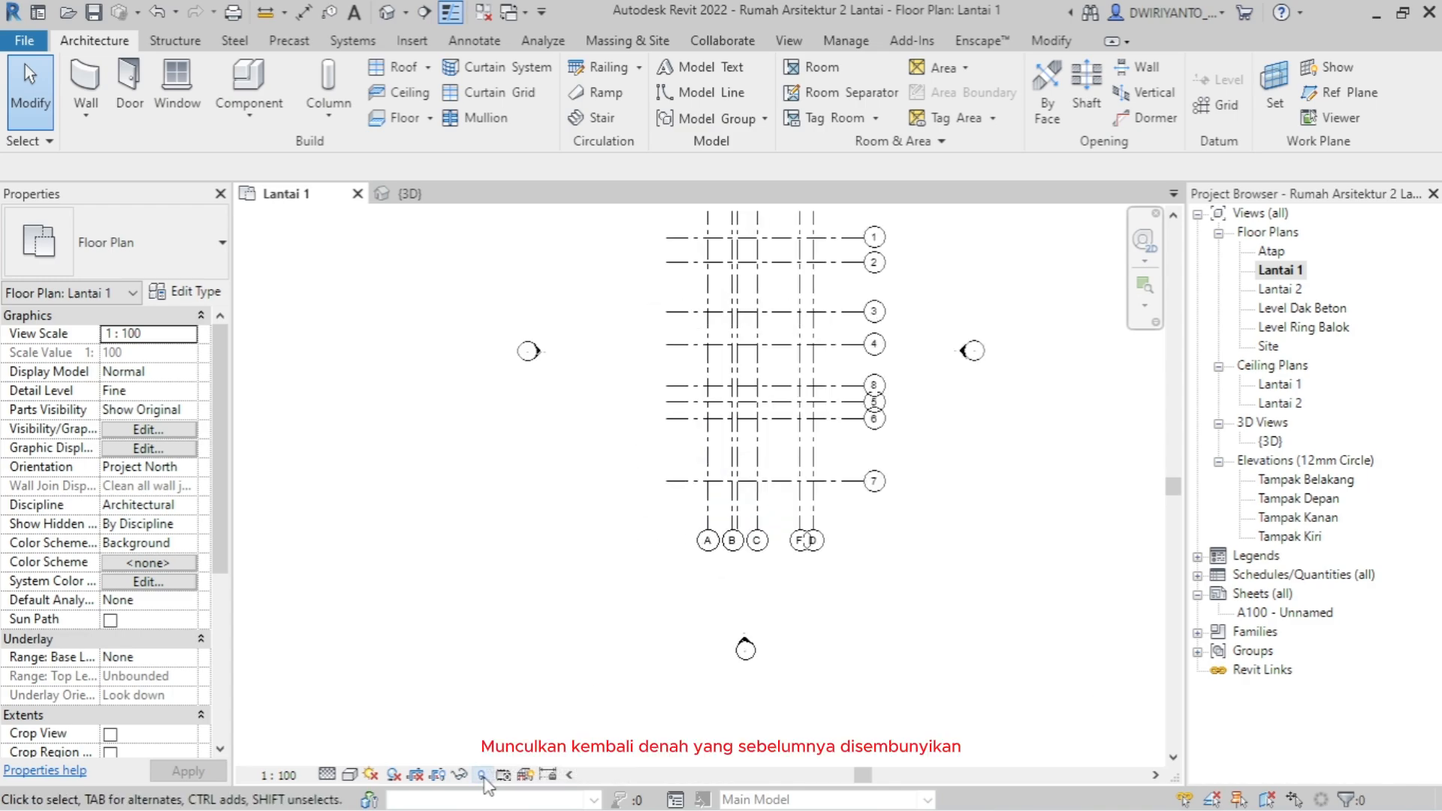
{"action": "left_click", "coordinate": [483, 776]}
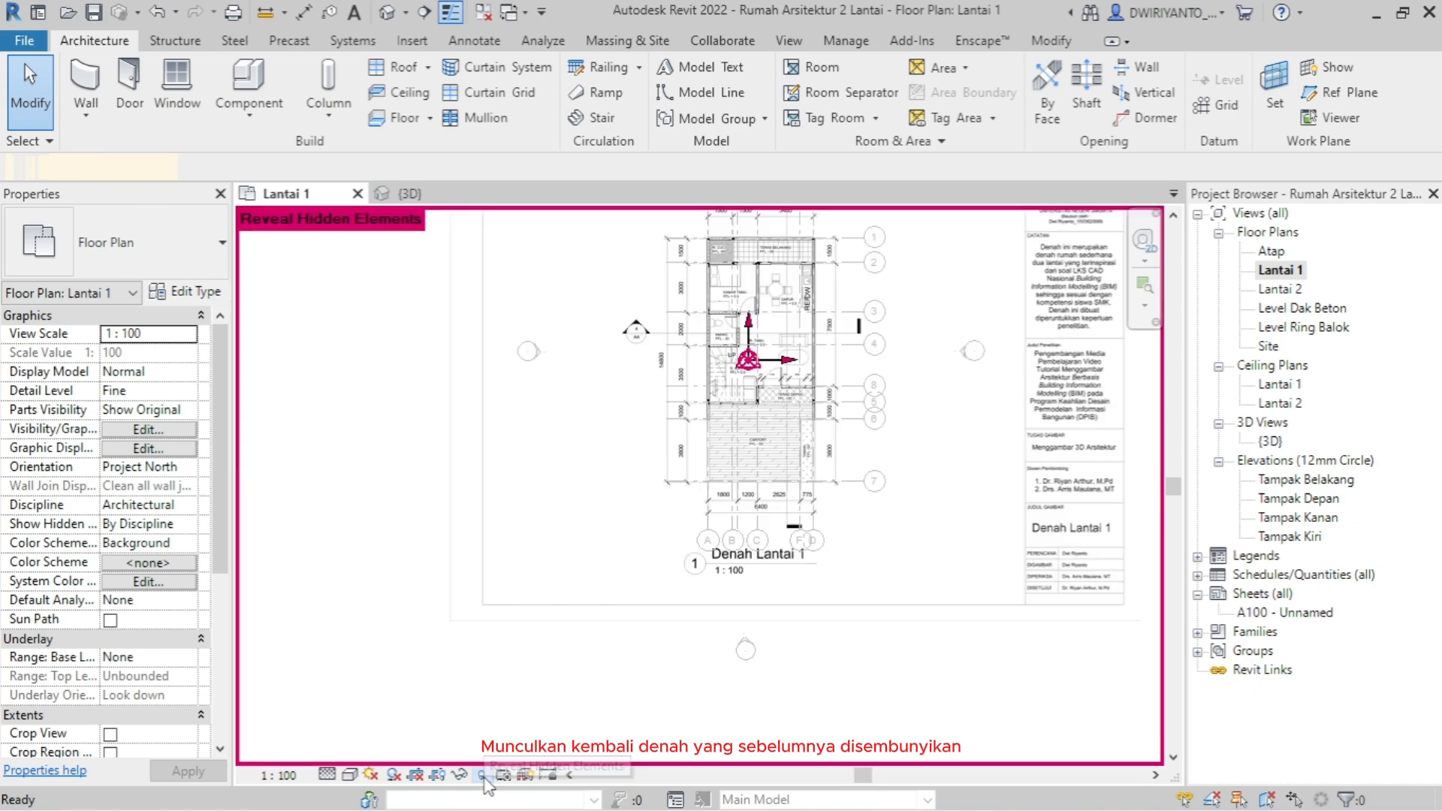
{"action": "left_click", "coordinate": [936, 384]}
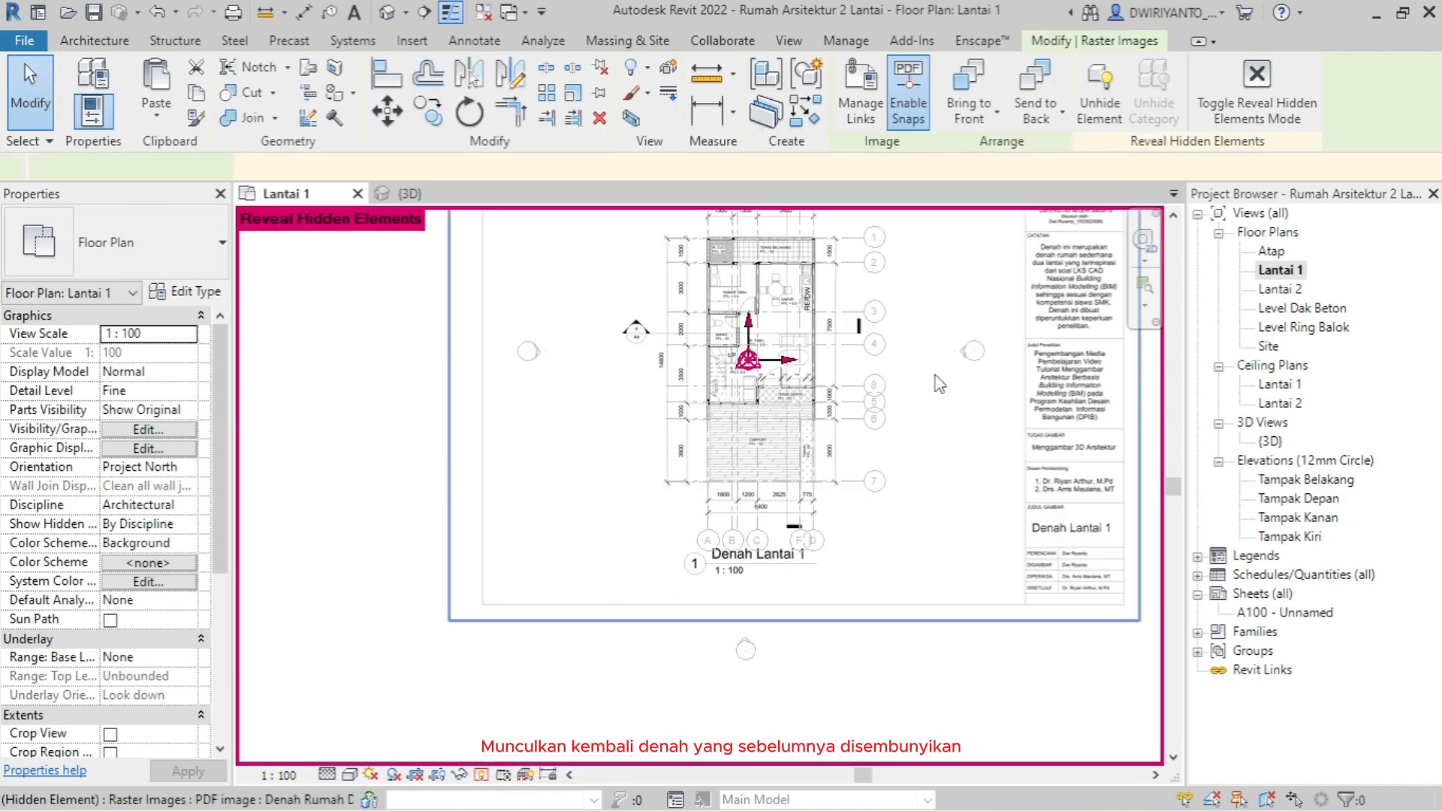
{"action": "right_click", "coordinate": [938, 383]}
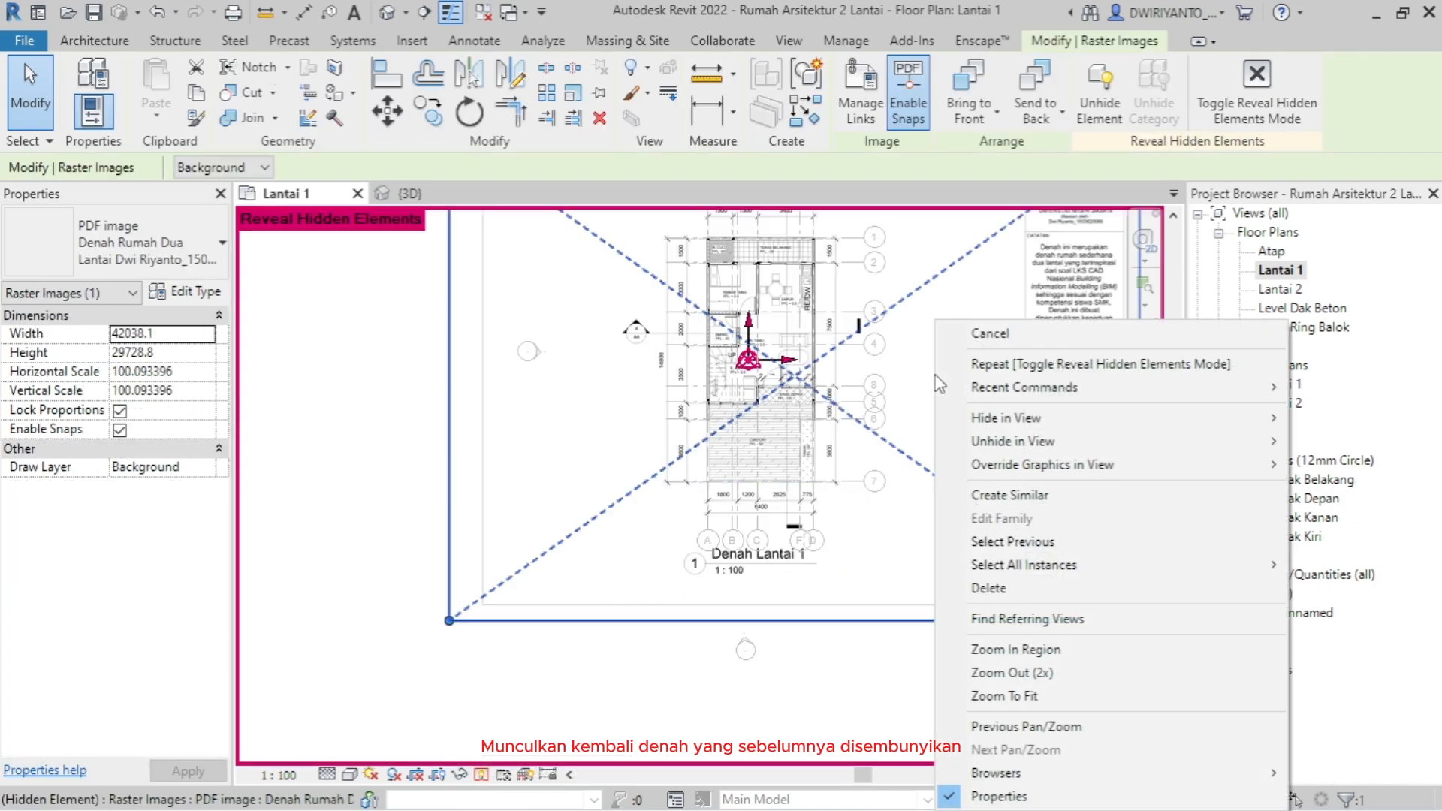
{"action": "mouse_move", "coordinate": [1052, 442]}
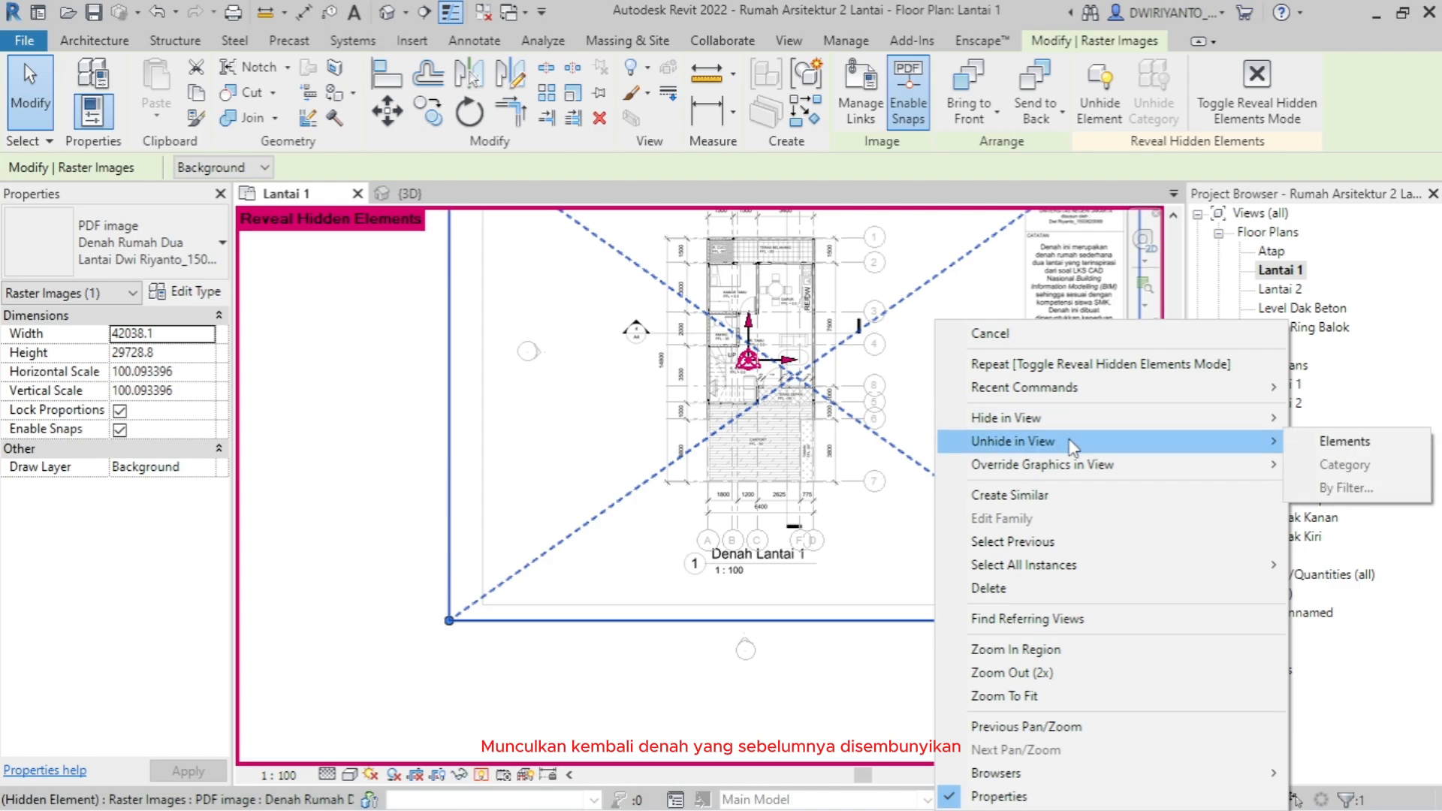
{"action": "left_click", "coordinate": [1330, 443]}
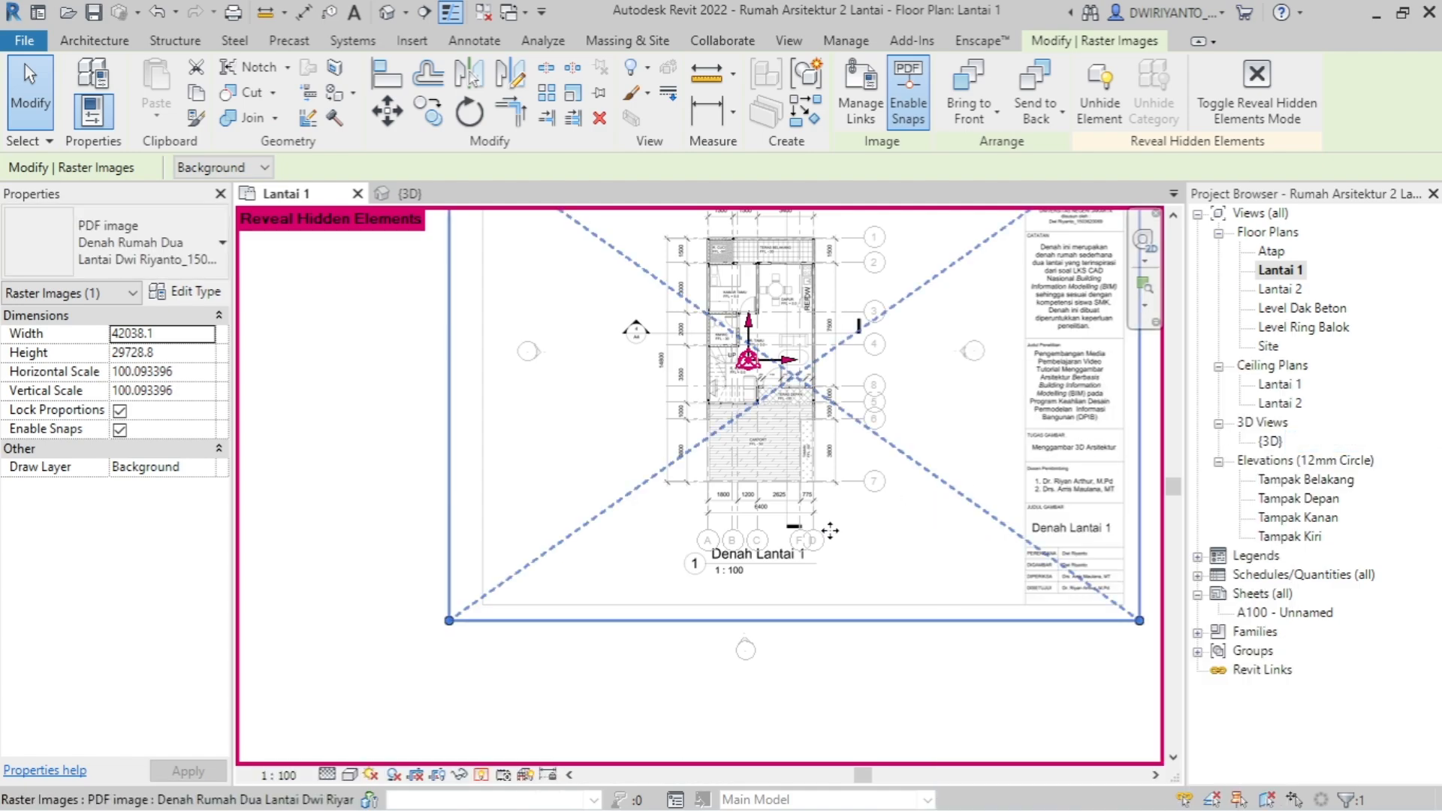
{"action": "left_click", "coordinate": [483, 779]}
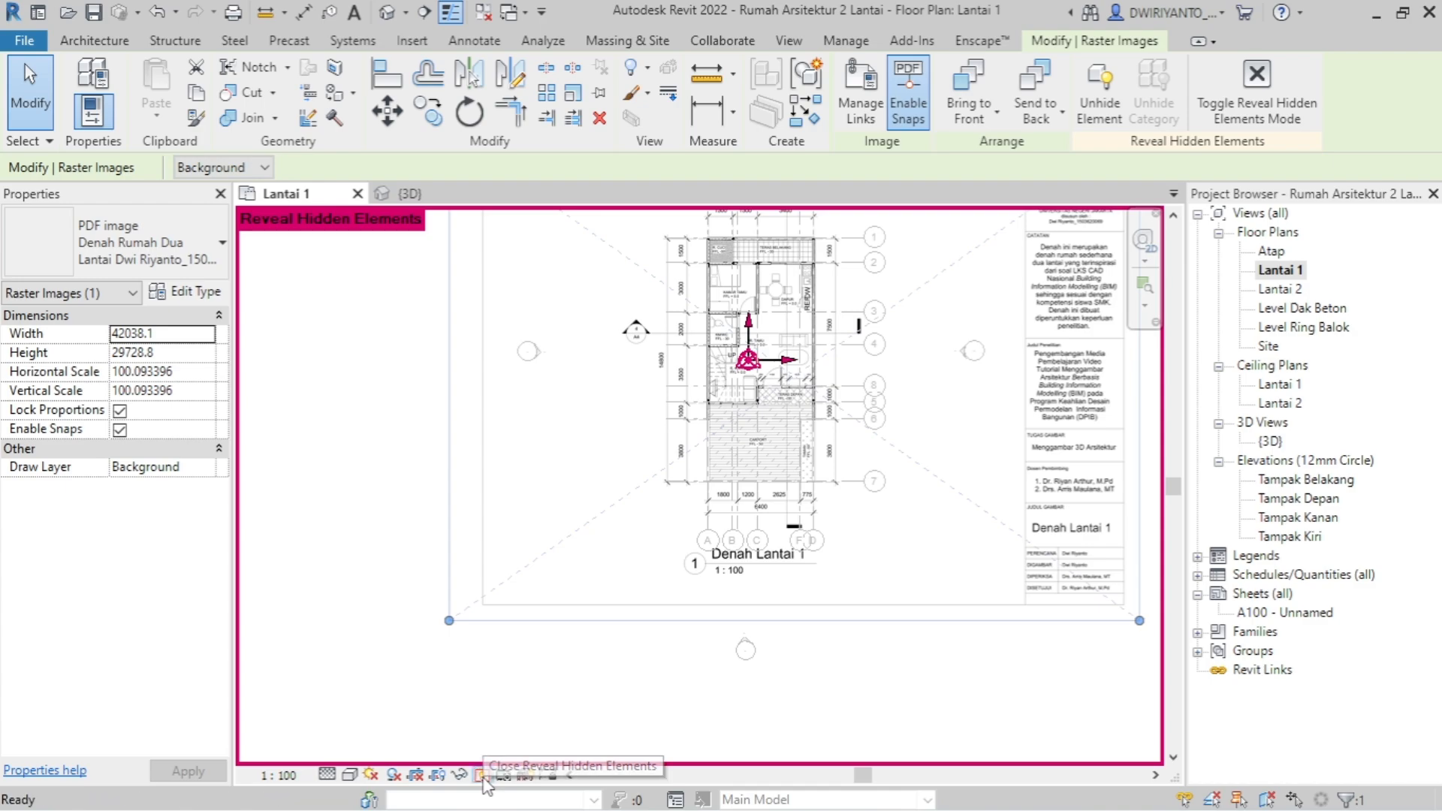
- Move the floor plan PDF image to the right so its Denah Lantai 1 drawing sits beside the grids, and deselect it
{"action": "scroll", "coordinate": [538, 627], "scroll_direction": "down", "scroll_amount": 2}
{"action": "scroll", "coordinate": [703, 370], "scroll_direction": "up", "scroll_amount": 2}
{"action": "scroll", "coordinate": [709, 374], "scroll_direction": "up", "scroll_amount": 1}
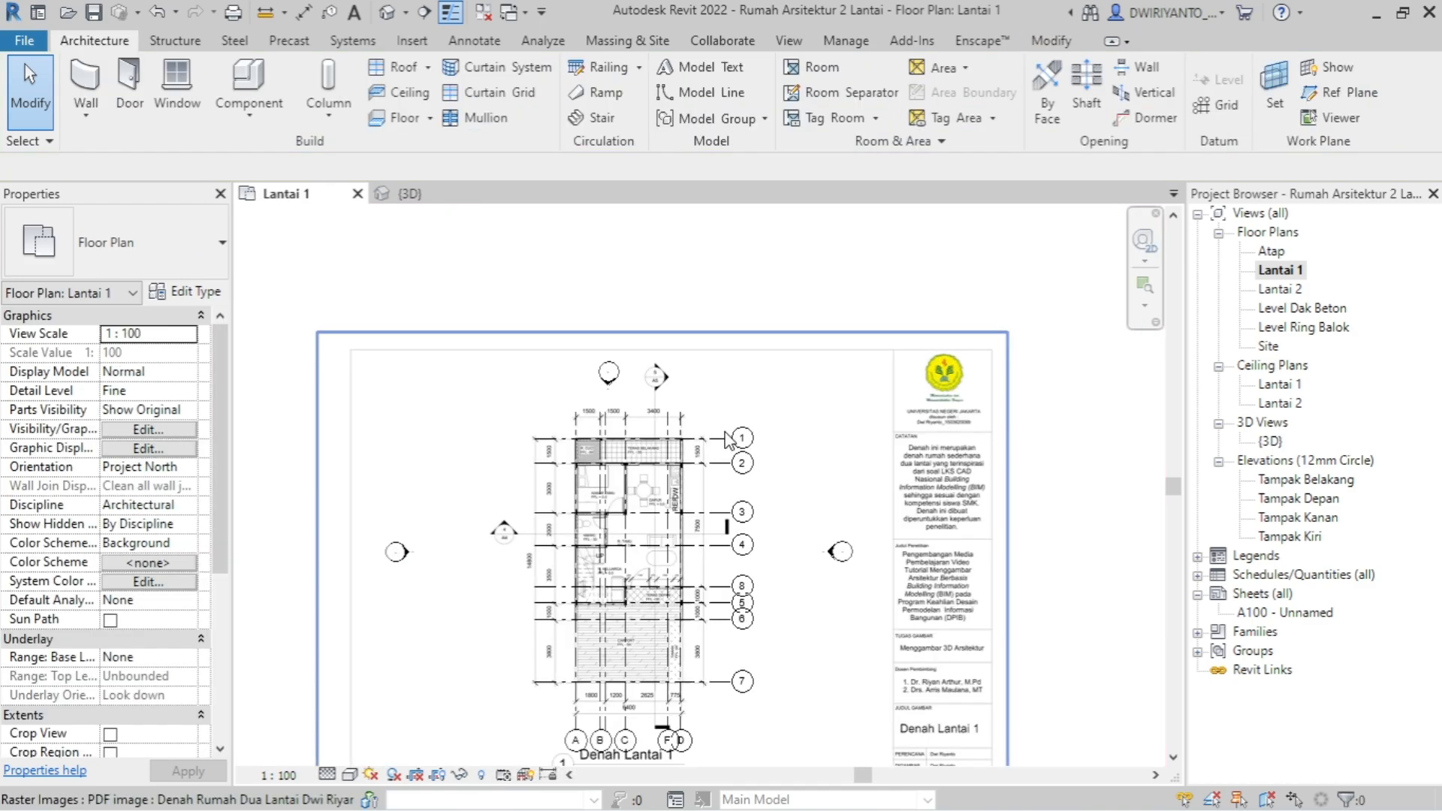
{"action": "scroll", "coordinate": [699, 440], "scroll_direction": "up", "scroll_amount": 1}
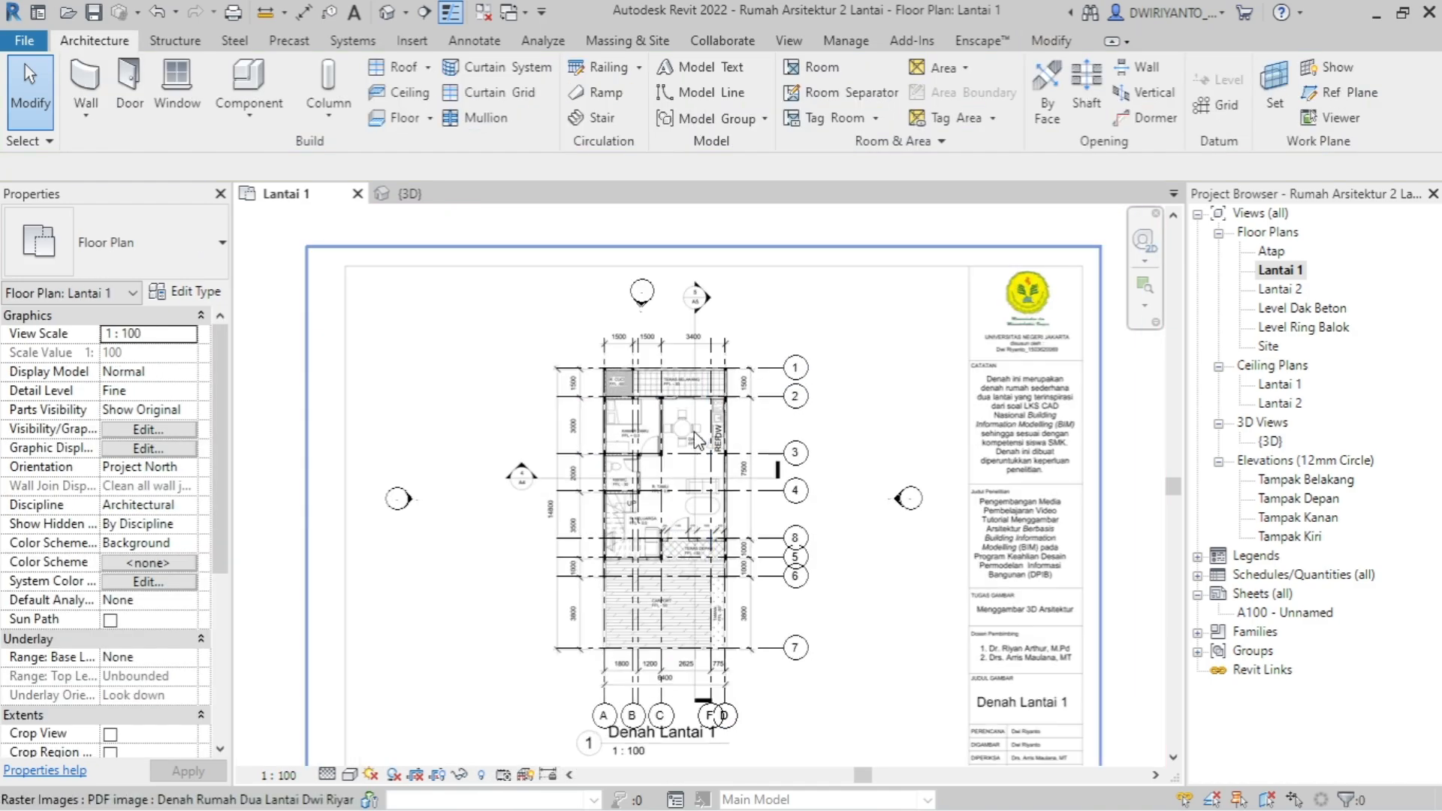
{"action": "scroll", "coordinate": [712, 424], "scroll_direction": "down", "scroll_amount": 2}
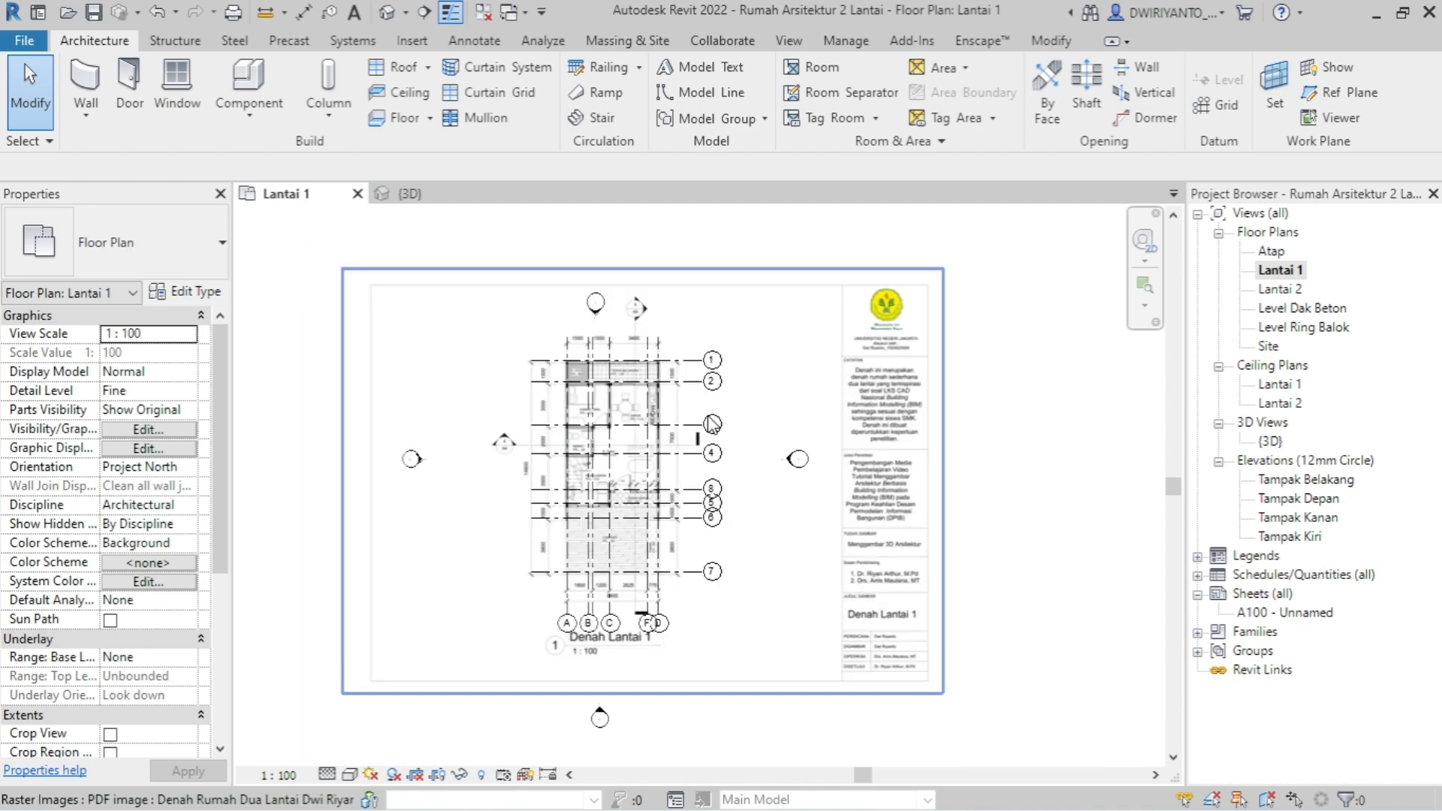
{"action": "left_click_drag", "start_coordinate": [760, 384], "coordinate": [1030, 376]}
{"action": "scroll", "coordinate": [732, 425], "scroll_direction": "up", "scroll_amount": 1}
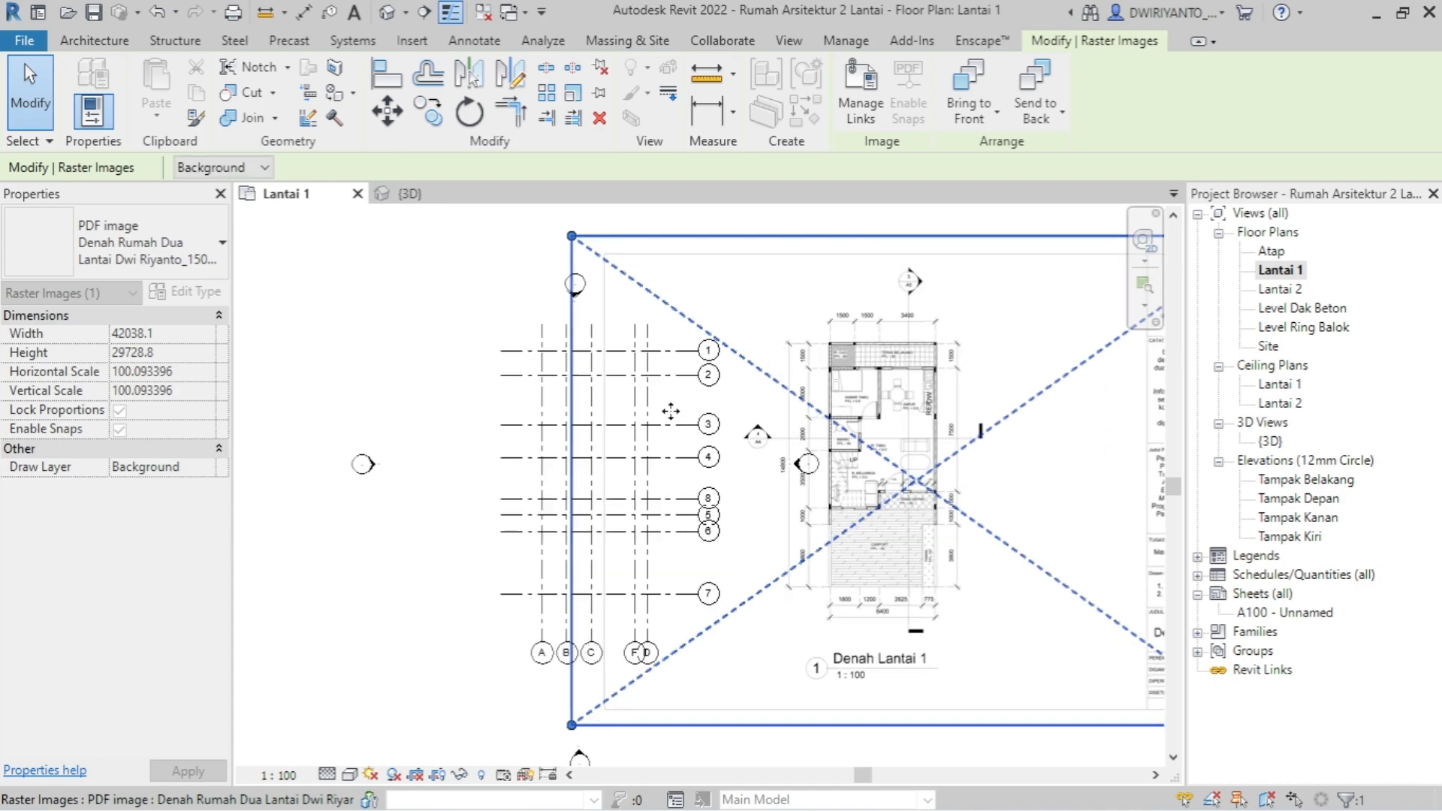
{"action": "scroll", "coordinate": [758, 455], "scroll_direction": "down", "scroll_amount": 1}
{"action": "key", "text": "Escape"}
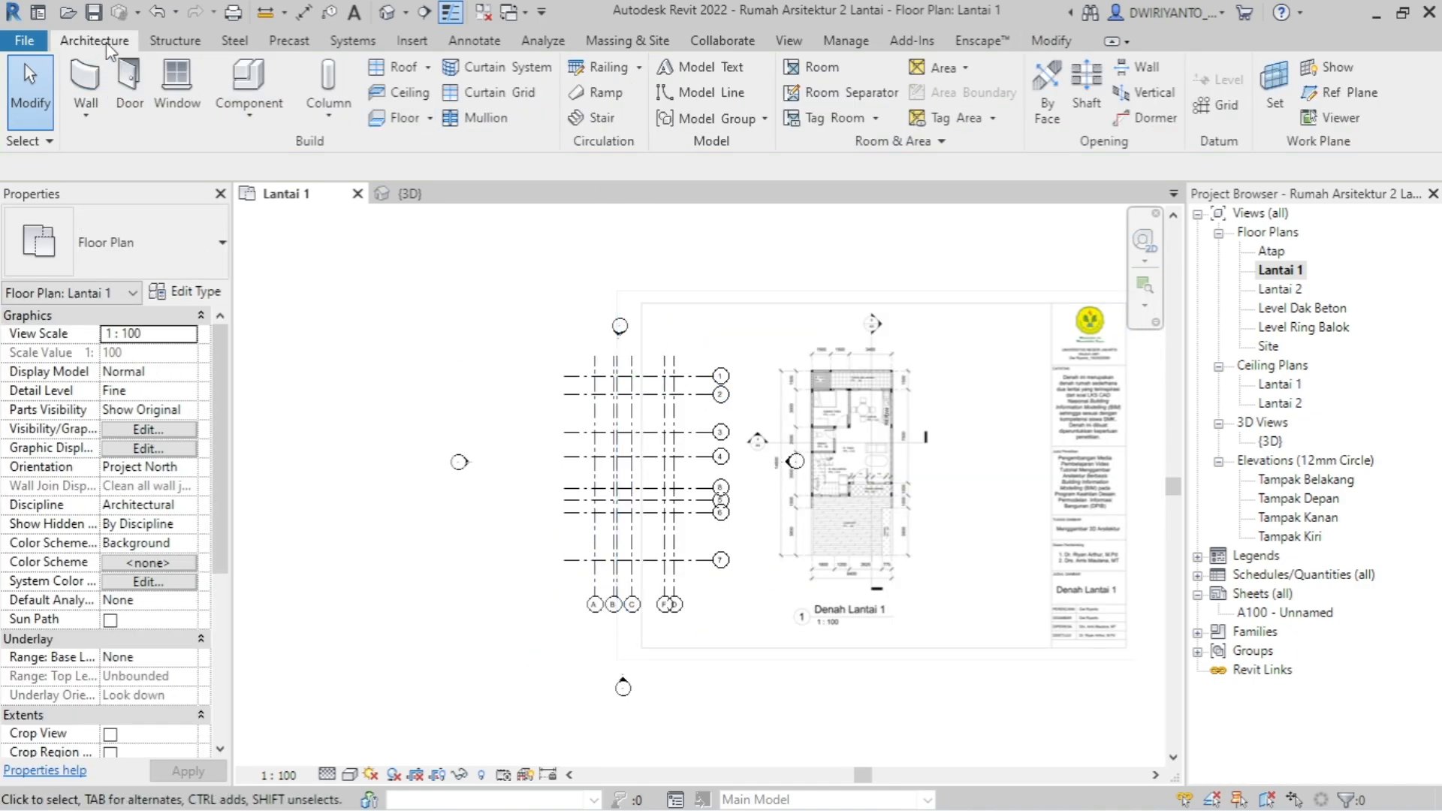
- Start an architectural wall in the Dinding Batu Bata type and examine the wall layout on the Denah Lantai 1 drawing
{"action": "left_click", "coordinate": [88, 114]}
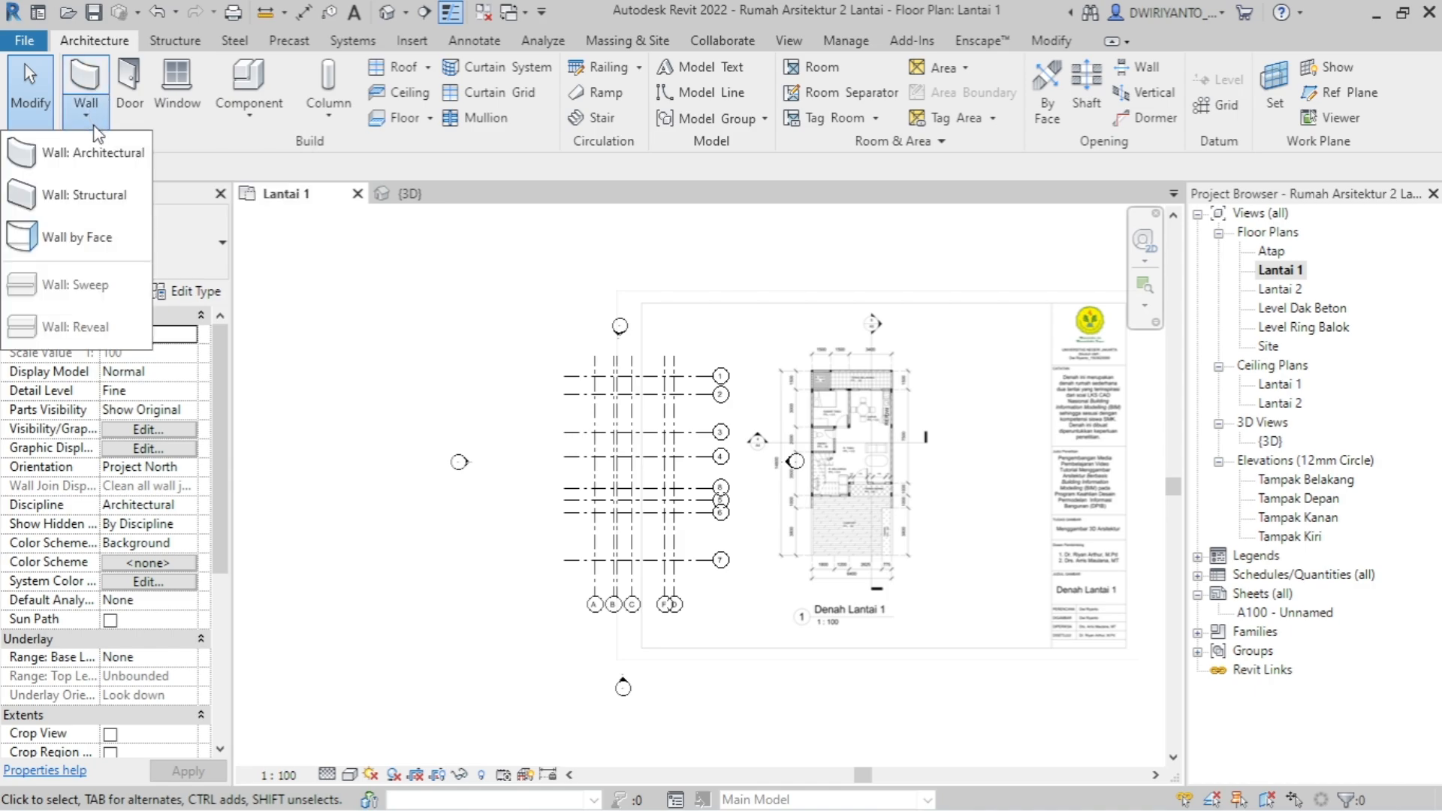
{"action": "left_click", "coordinate": [109, 154]}
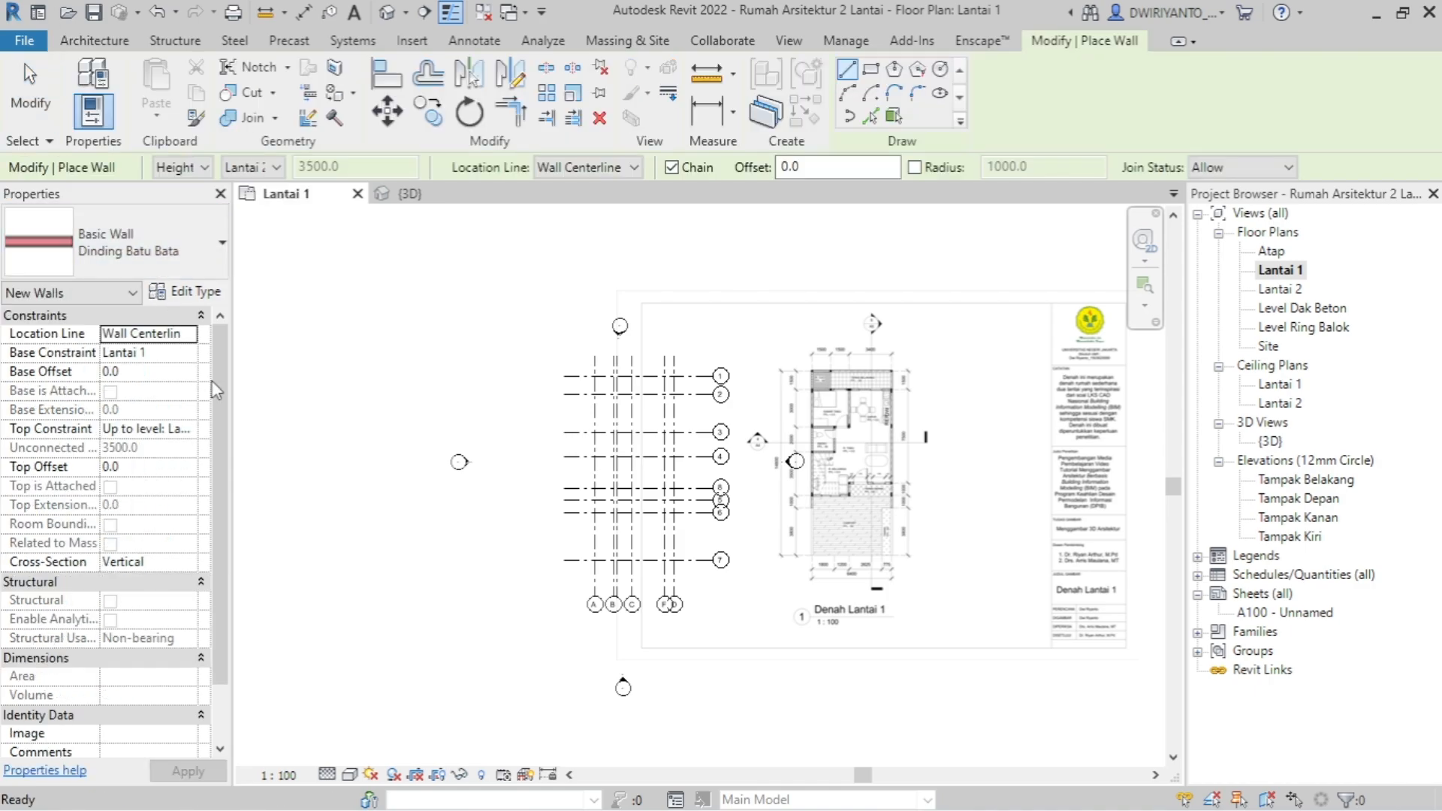
{"action": "scroll", "coordinate": [769, 399], "scroll_direction": "up", "scroll_amount": 1}
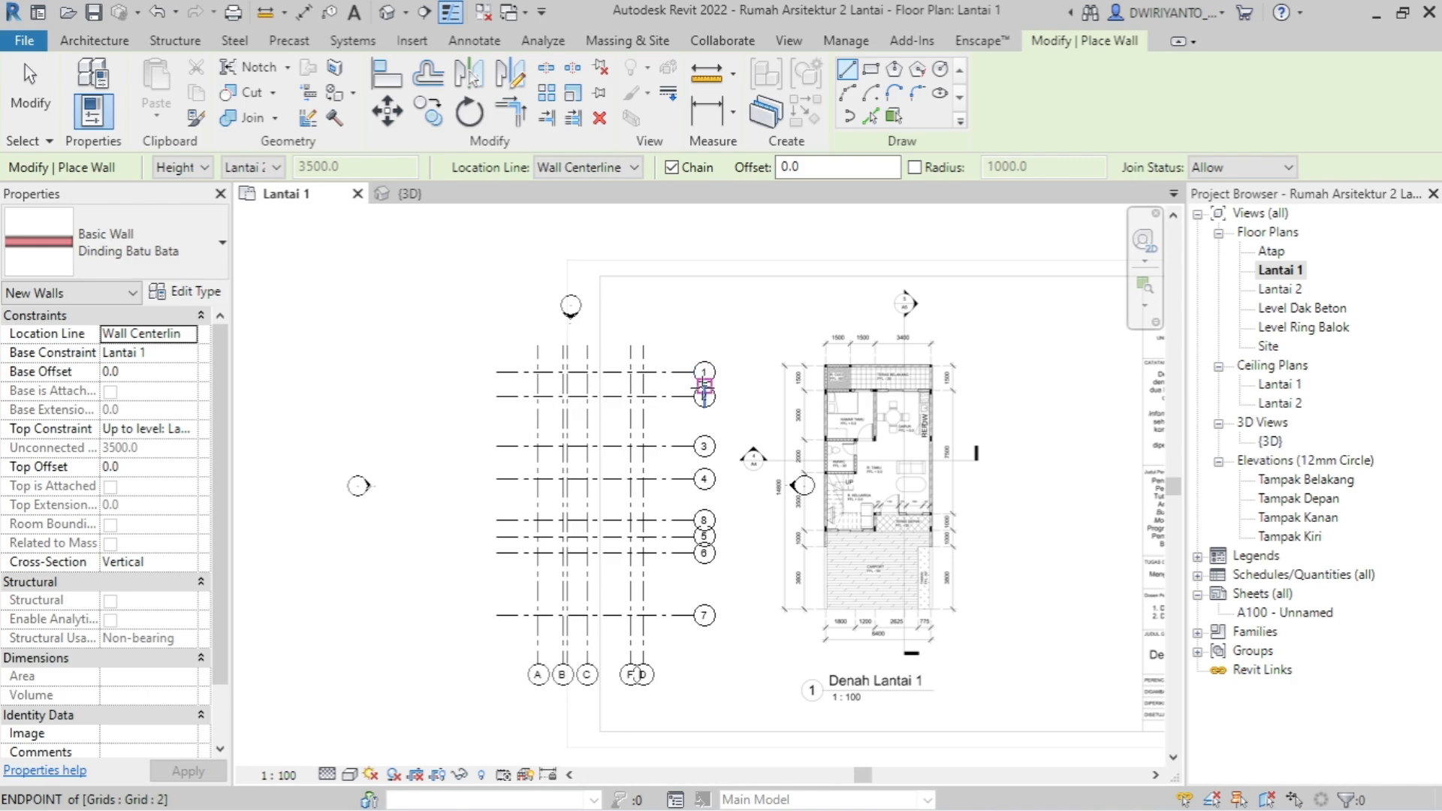
{"action": "scroll", "coordinate": [948, 453], "scroll_direction": "up", "scroll_amount": 1}
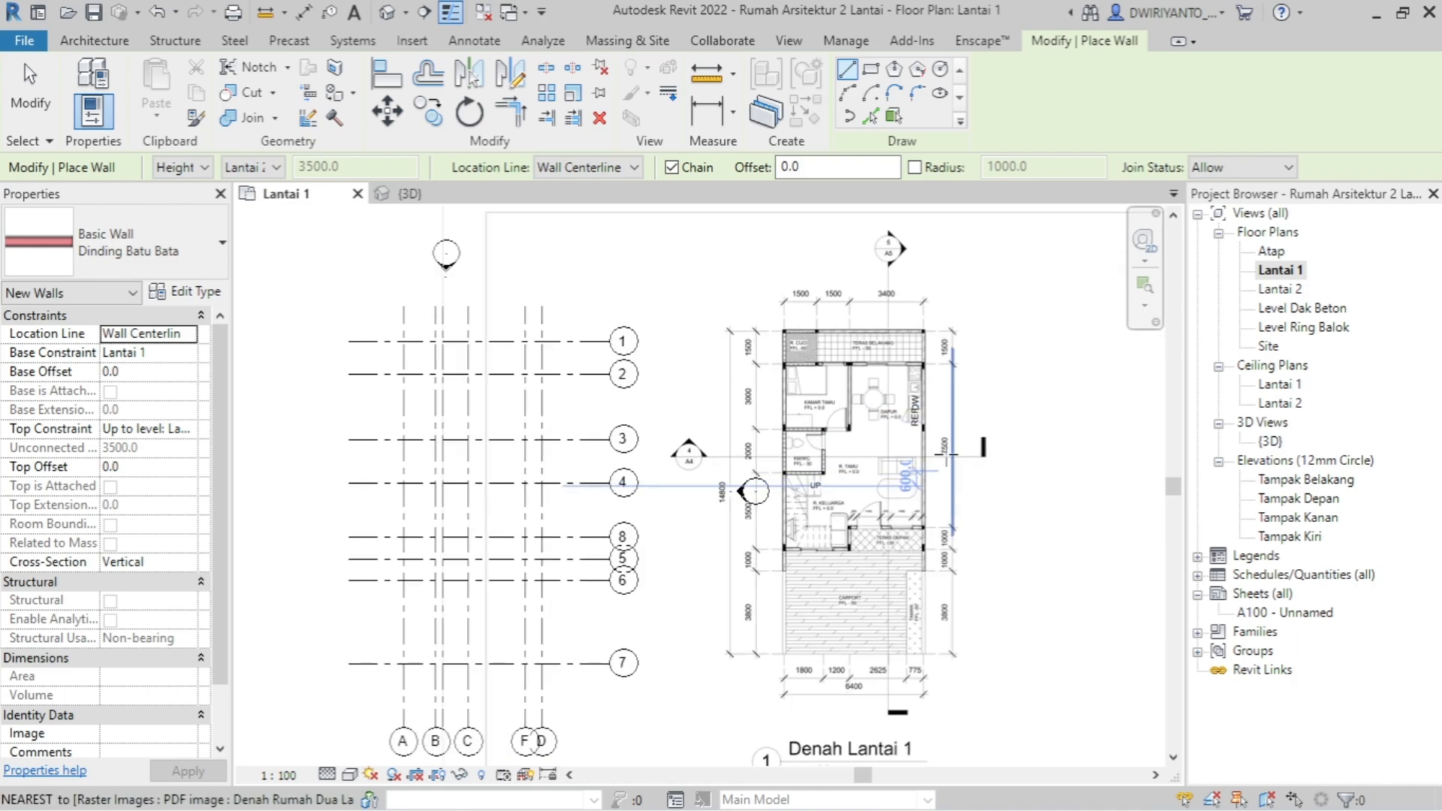
{"action": "scroll", "coordinate": [945, 449], "scroll_direction": "up", "scroll_amount": 1}
{"action": "scroll", "coordinate": [738, 276], "scroll_direction": "up", "scroll_amount": 1}
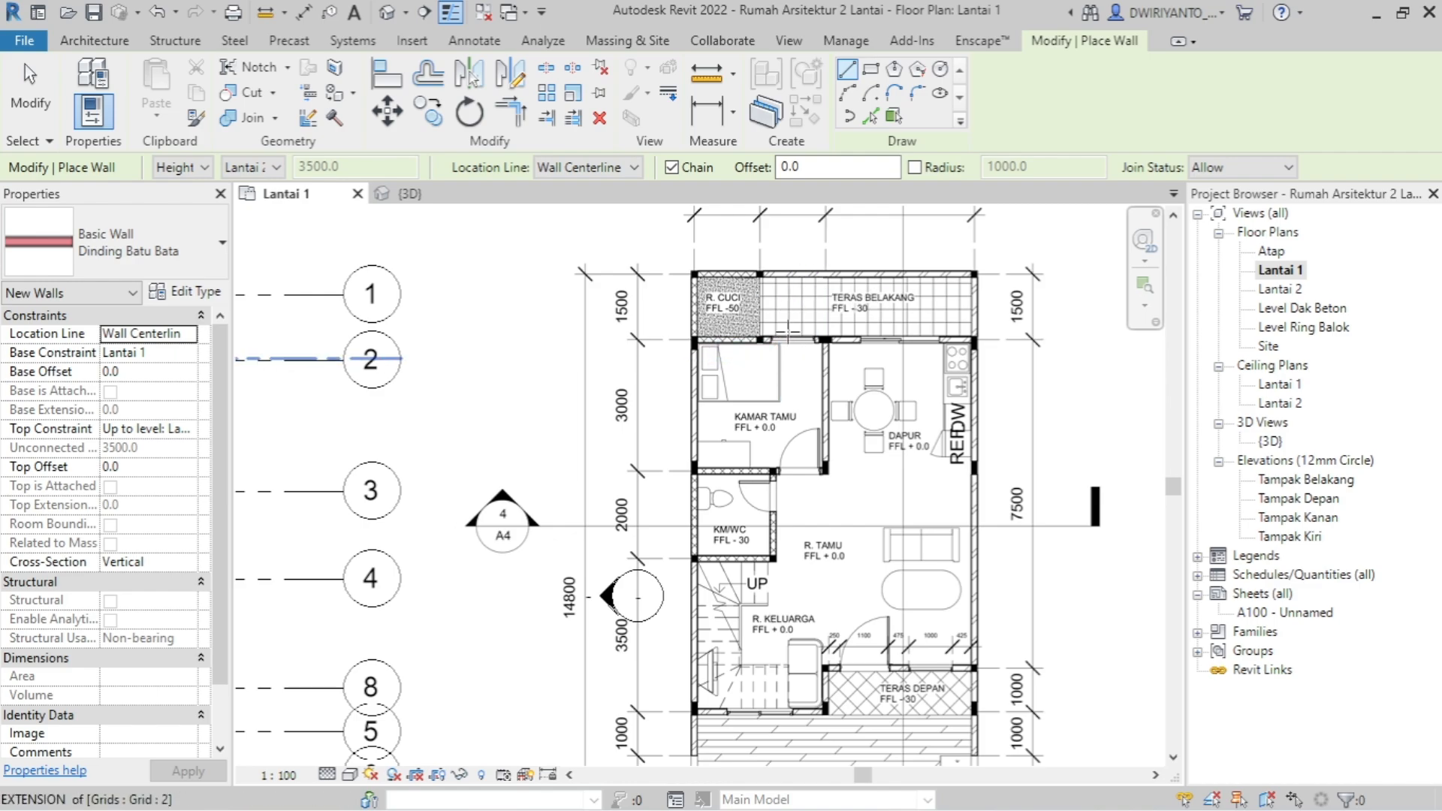
{"action": "scroll", "coordinate": [790, 344], "scroll_direction": "down", "scroll_amount": 1}
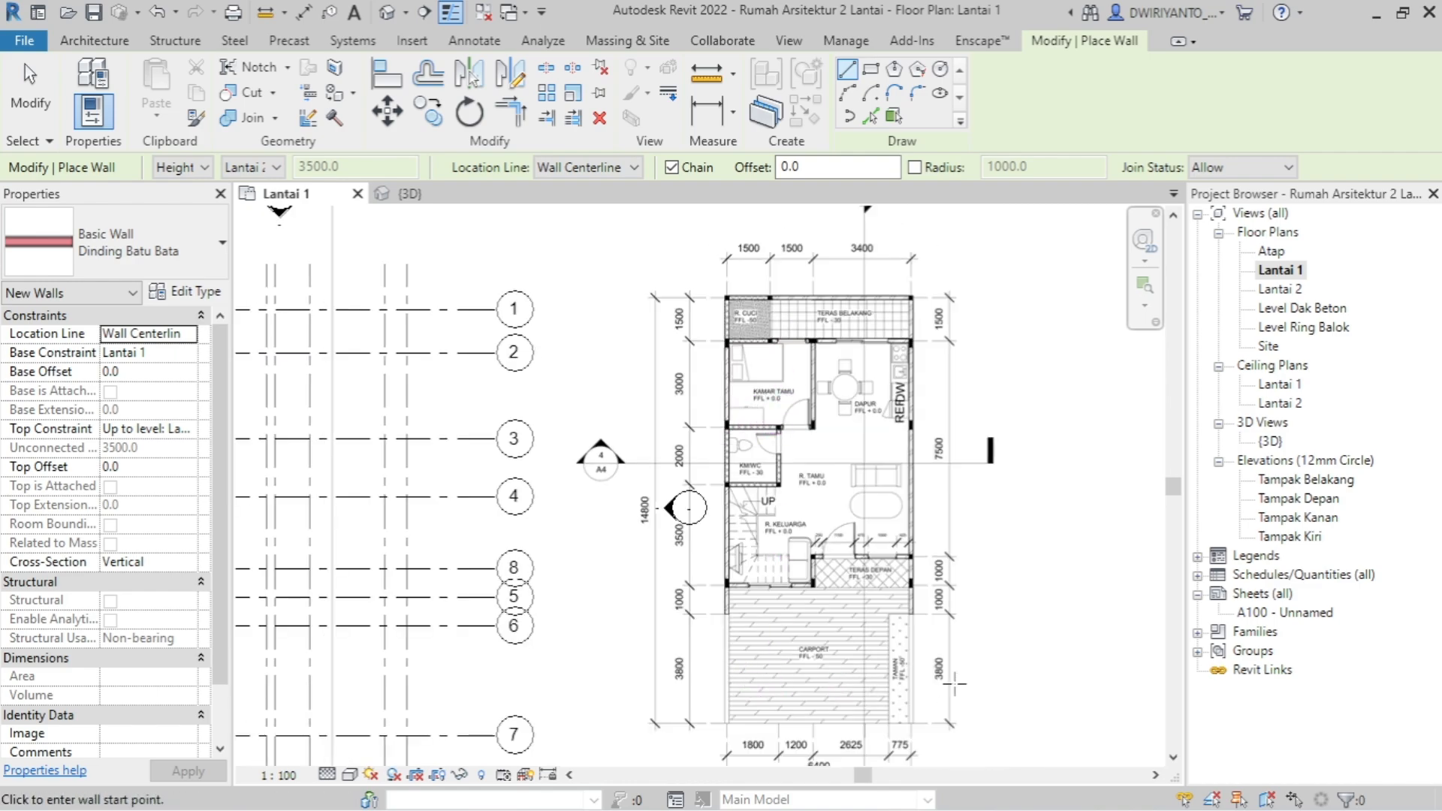
{"action": "scroll", "coordinate": [795, 422], "scroll_direction": "up", "scroll_amount": 1}
{"action": "scroll", "coordinate": [795, 422], "scroll_direction": "up", "scroll_amount": 1}
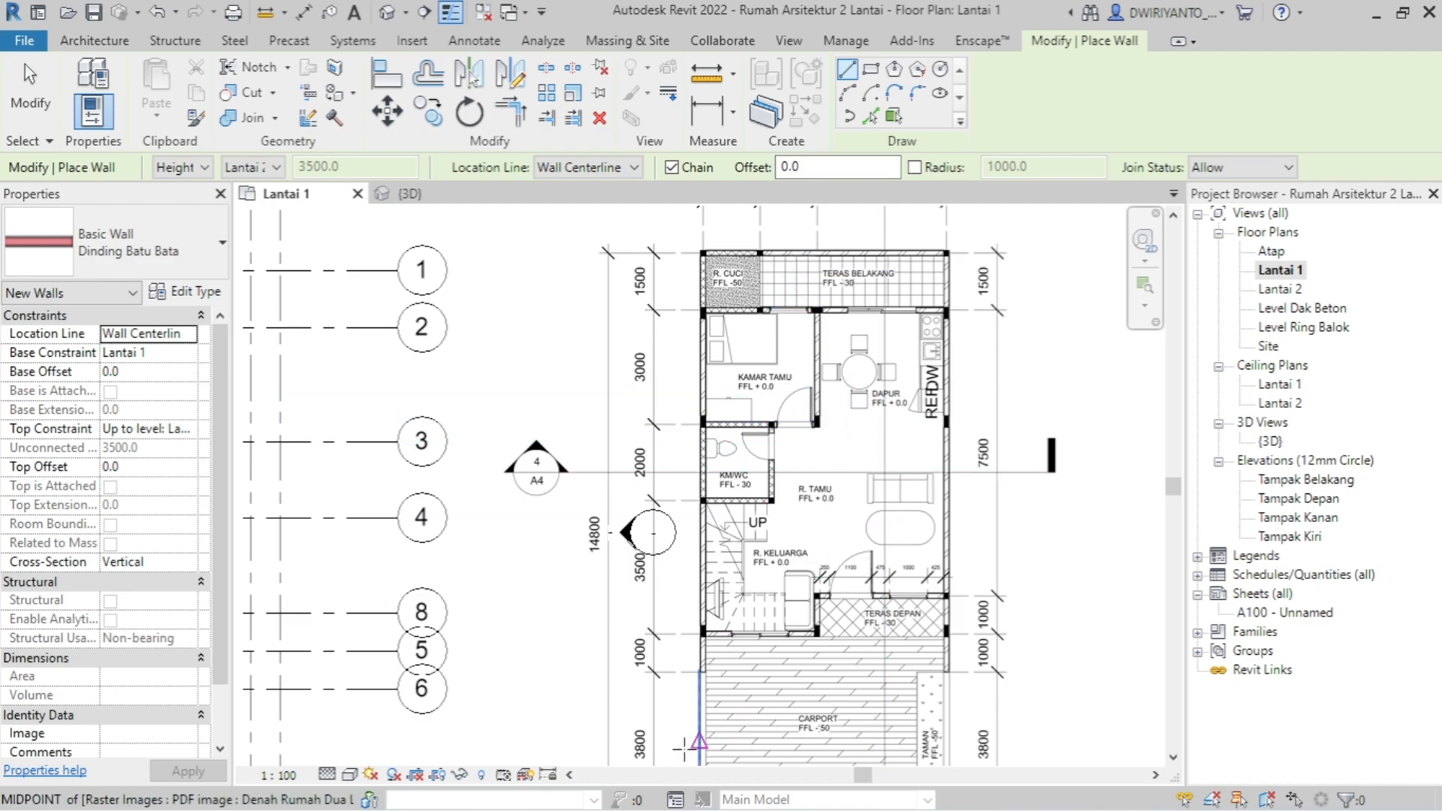
{"action": "scroll", "coordinate": [1061, 528], "scroll_direction": "down", "scroll_amount": 2}
{"action": "scroll", "coordinate": [487, 455], "scroll_direction": "up", "scroll_amount": 1}
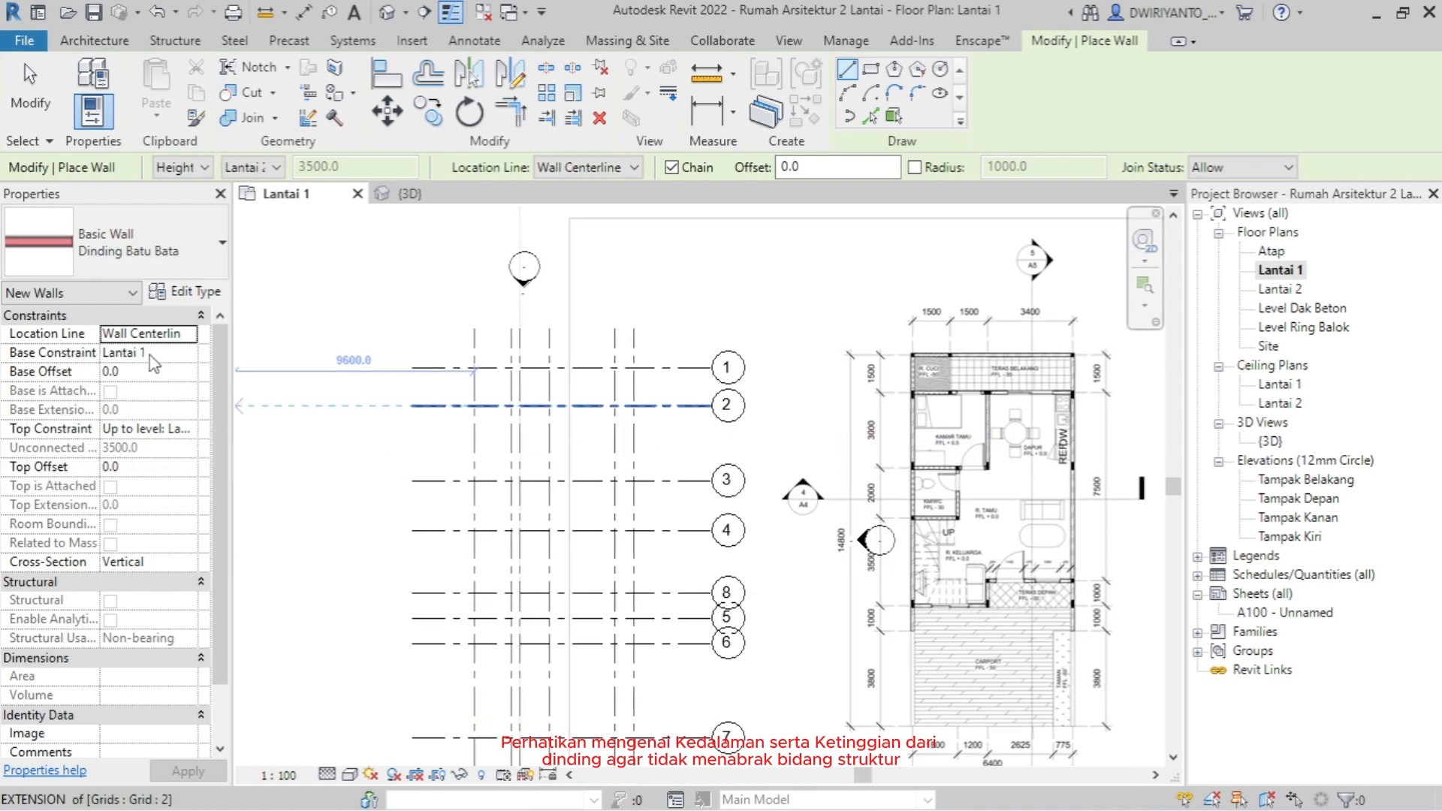
- Set the new walls' base offset to -50, top constraint to Lantai 2 and top offset to -200
{"action": "left_click", "coordinate": [133, 372]}
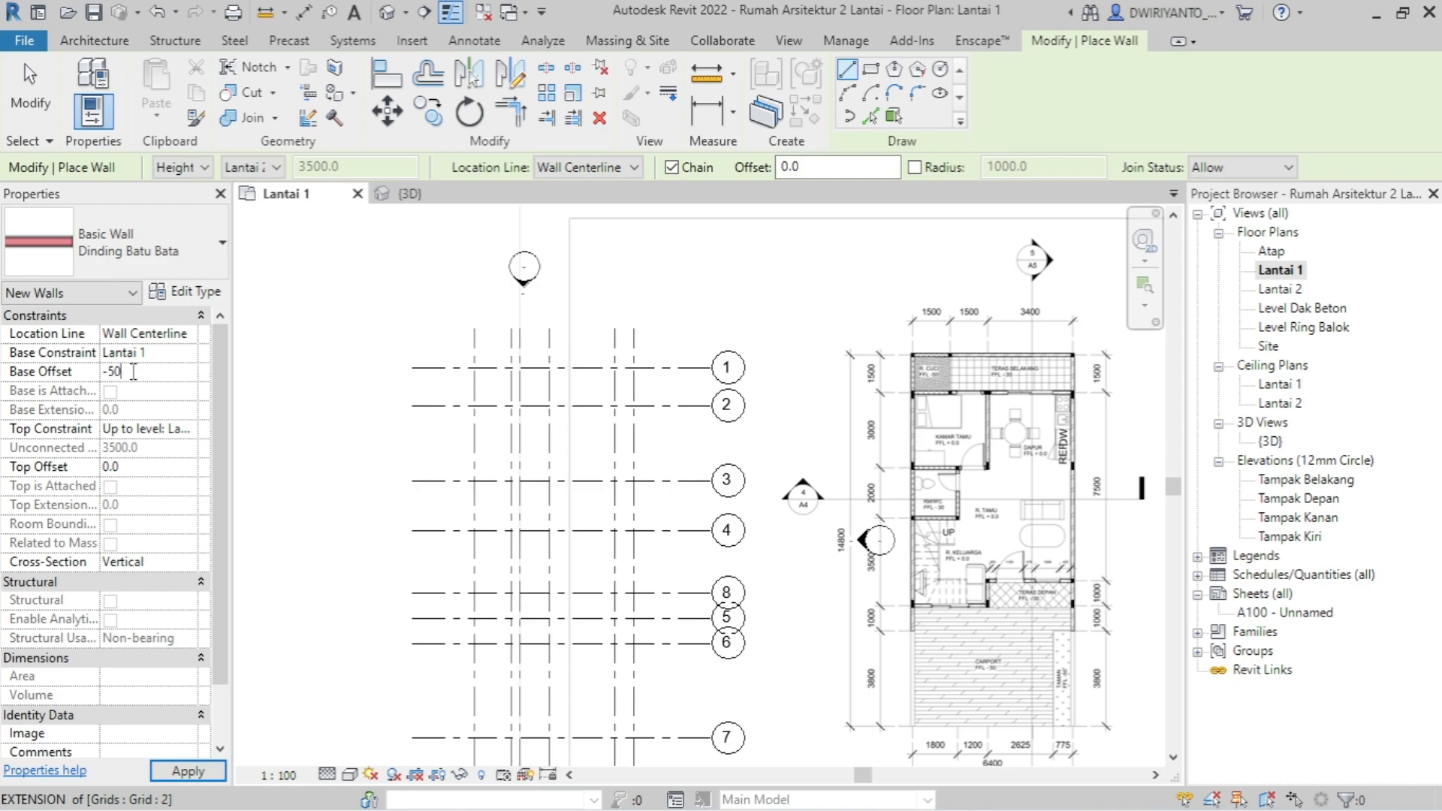
{"action": "left_click", "coordinate": [188, 429]}
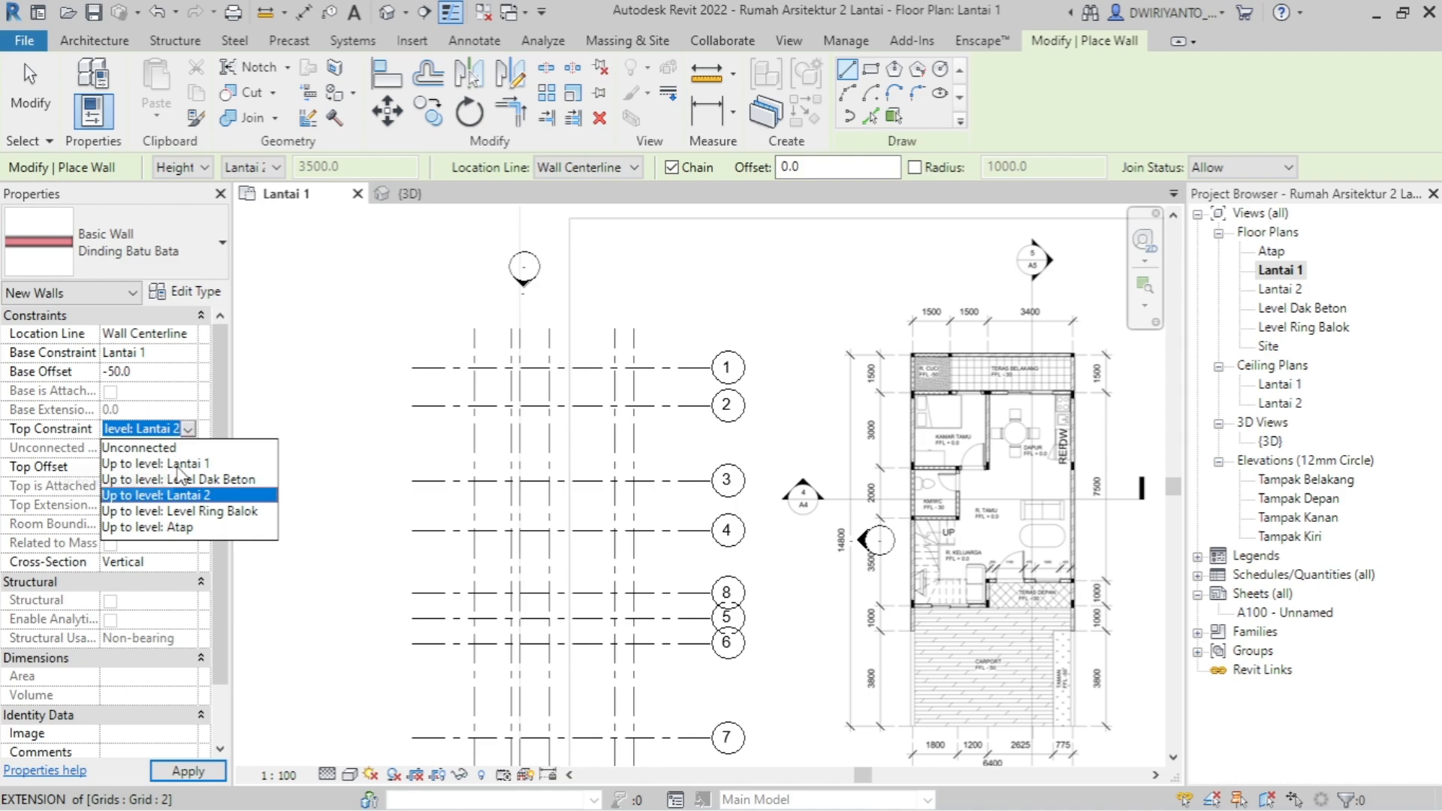
{"action": "left_click", "coordinate": [190, 499]}
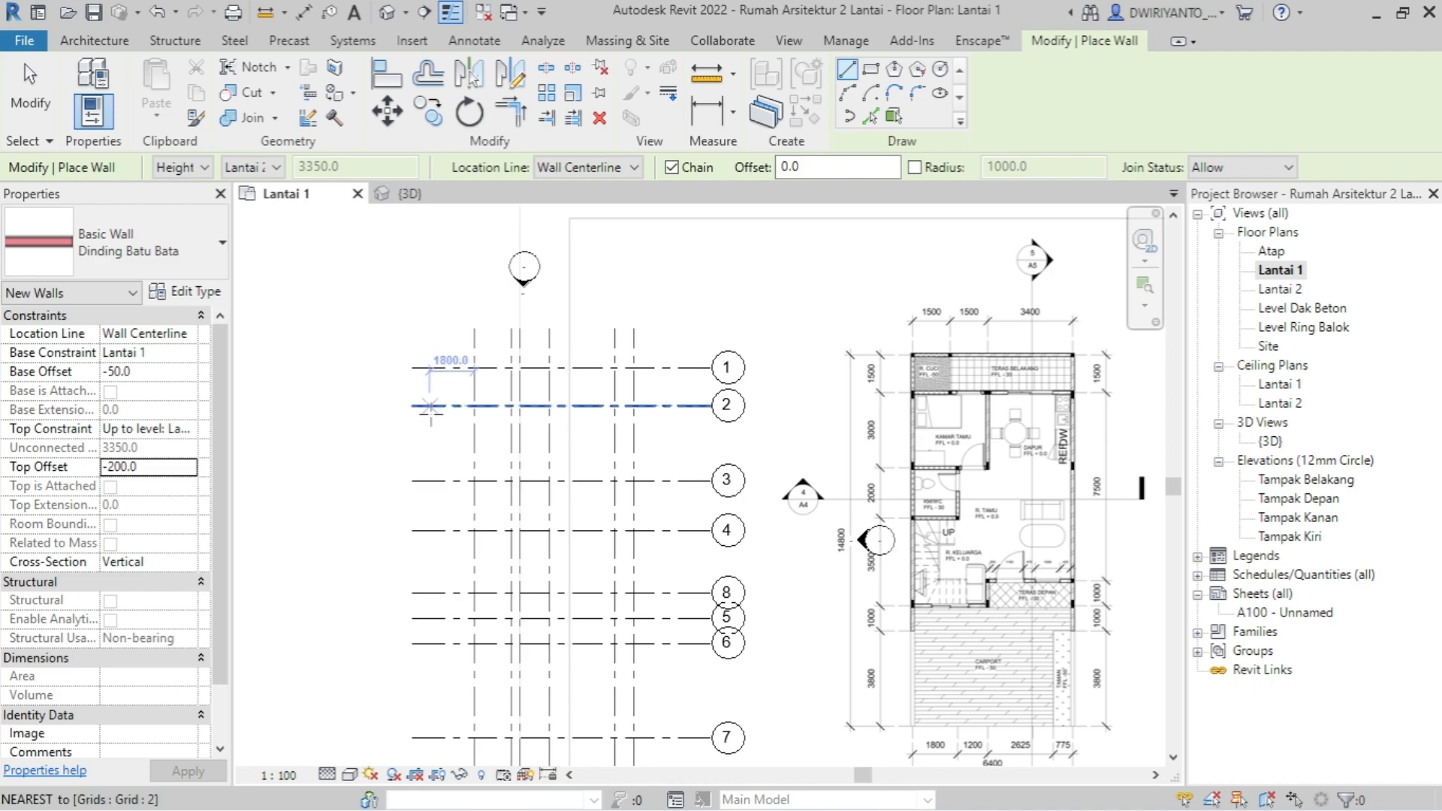
- Draw the outer wall along grid 2 from grid A to grid D, continuing along grid D to grid 6
{"action": "scroll", "coordinate": [531, 419], "scroll_direction": "up", "scroll_amount": 2}
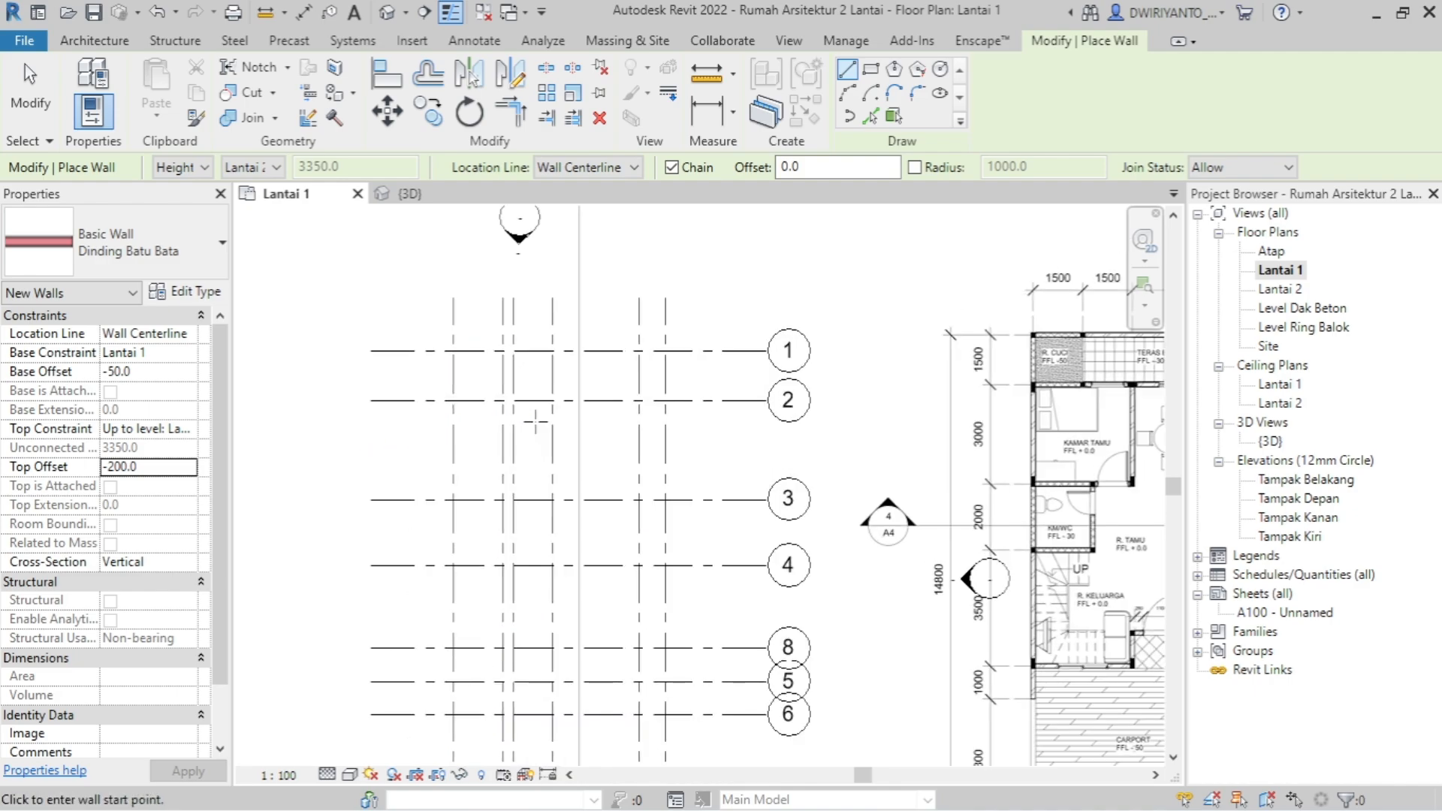
{"action": "left_click", "coordinate": [452, 400]}
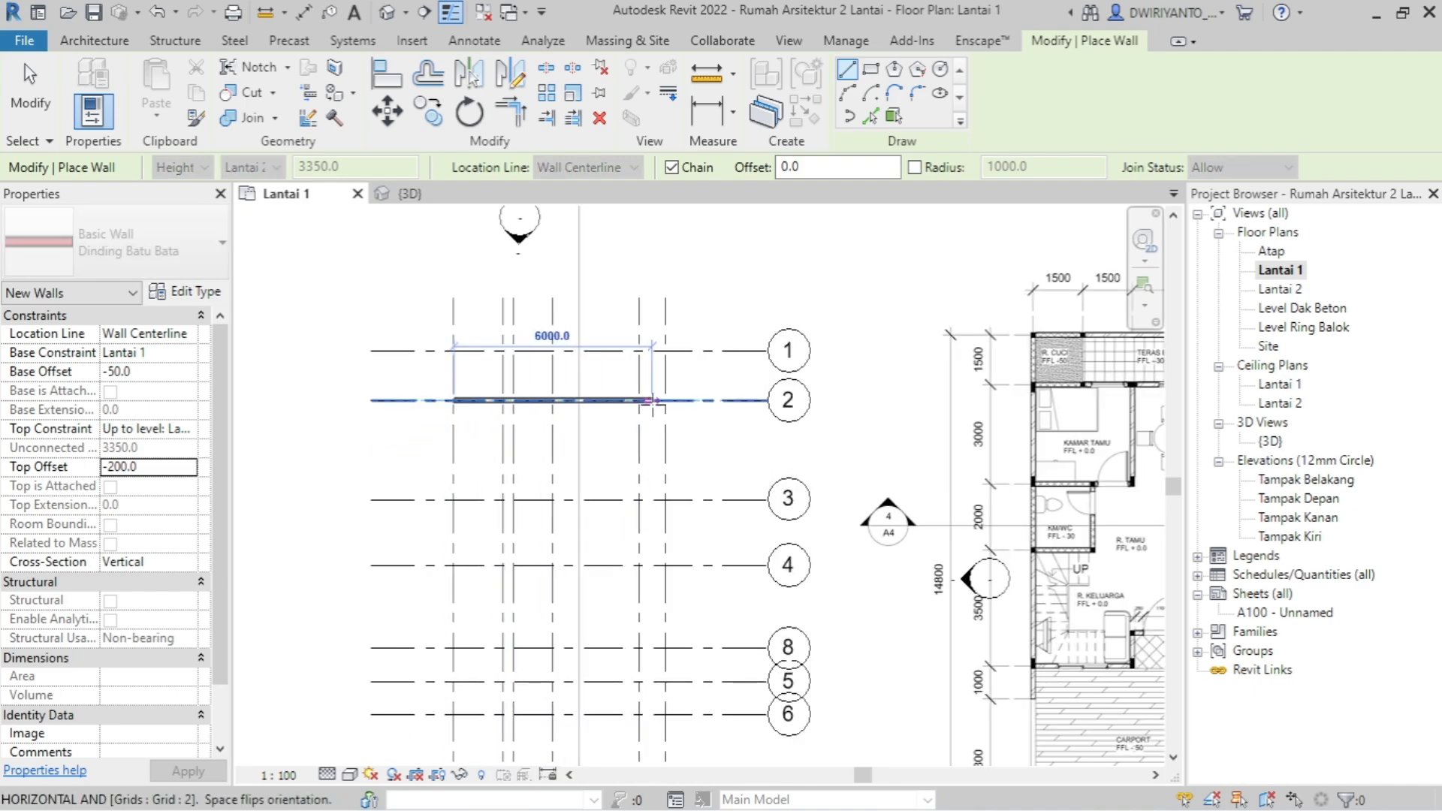
{"action": "left_click", "coordinate": [664, 400]}
{"action": "scroll", "coordinate": [651, 387], "scroll_direction": "down", "scroll_amount": 2}
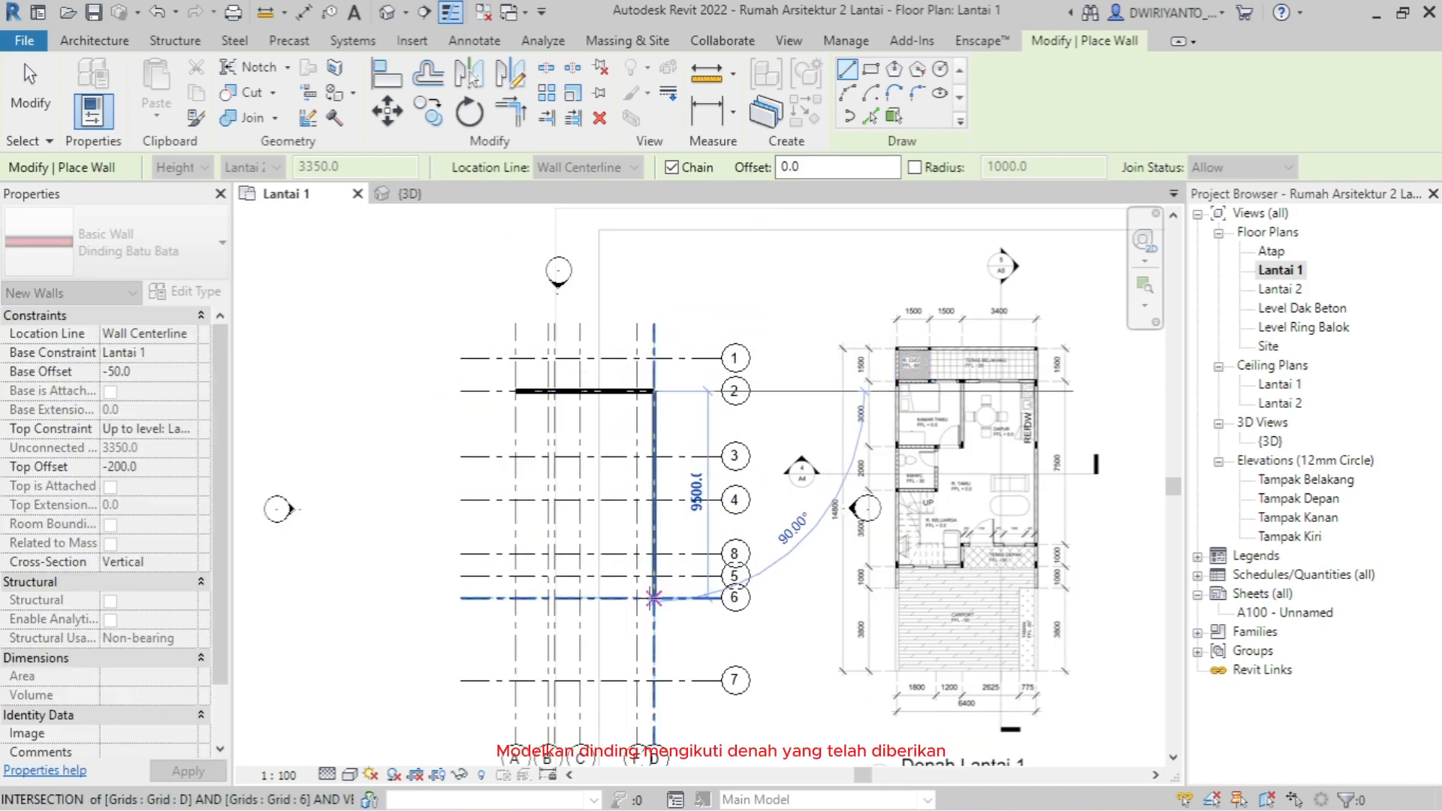
{"action": "left_click", "coordinate": [653, 599]}
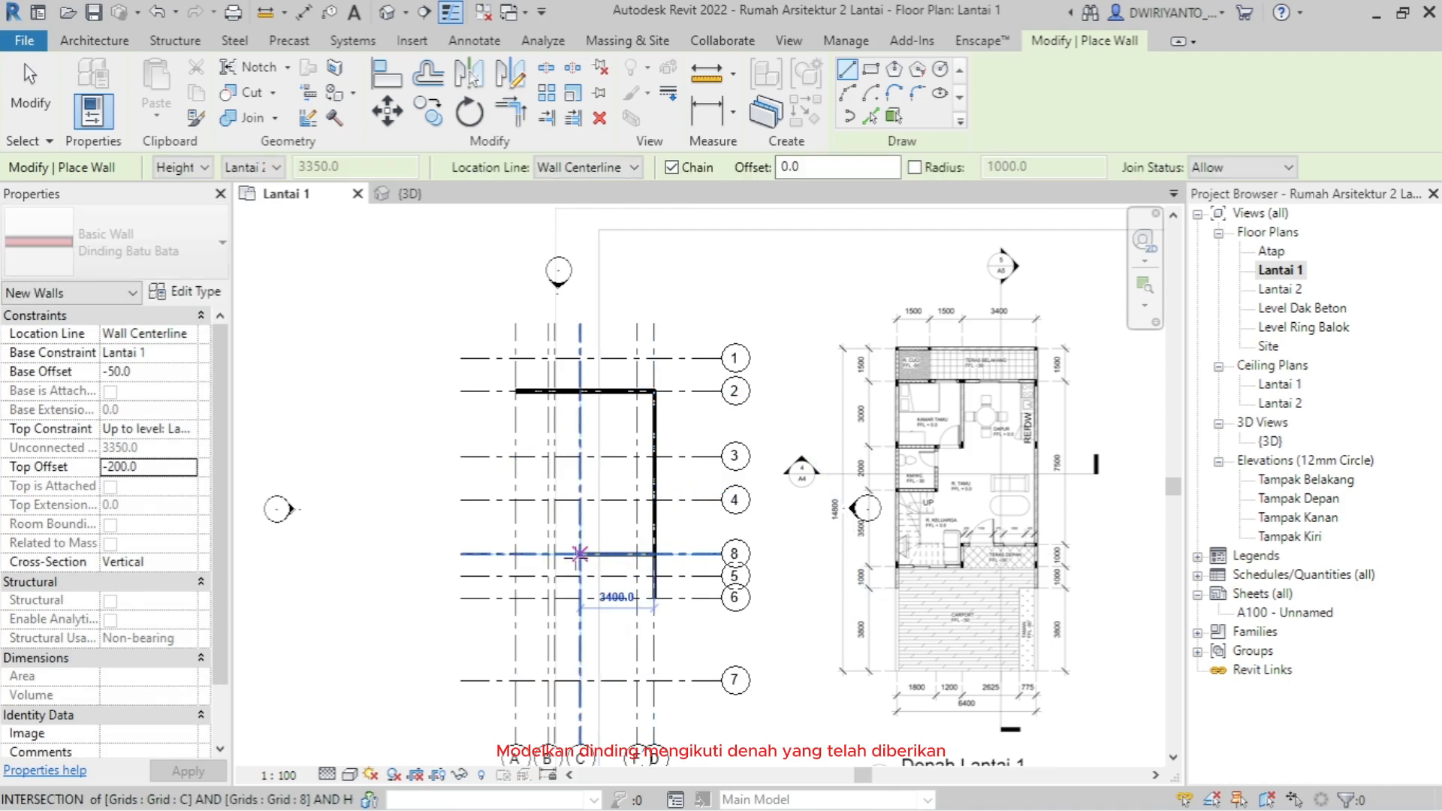
- Draw the stepped front wall from D-8 through C-8, C-5 and A-5 to A-6, plus the grid A wall from grid 2 to grid 5
{"action": "left_click", "coordinate": [579, 554]}
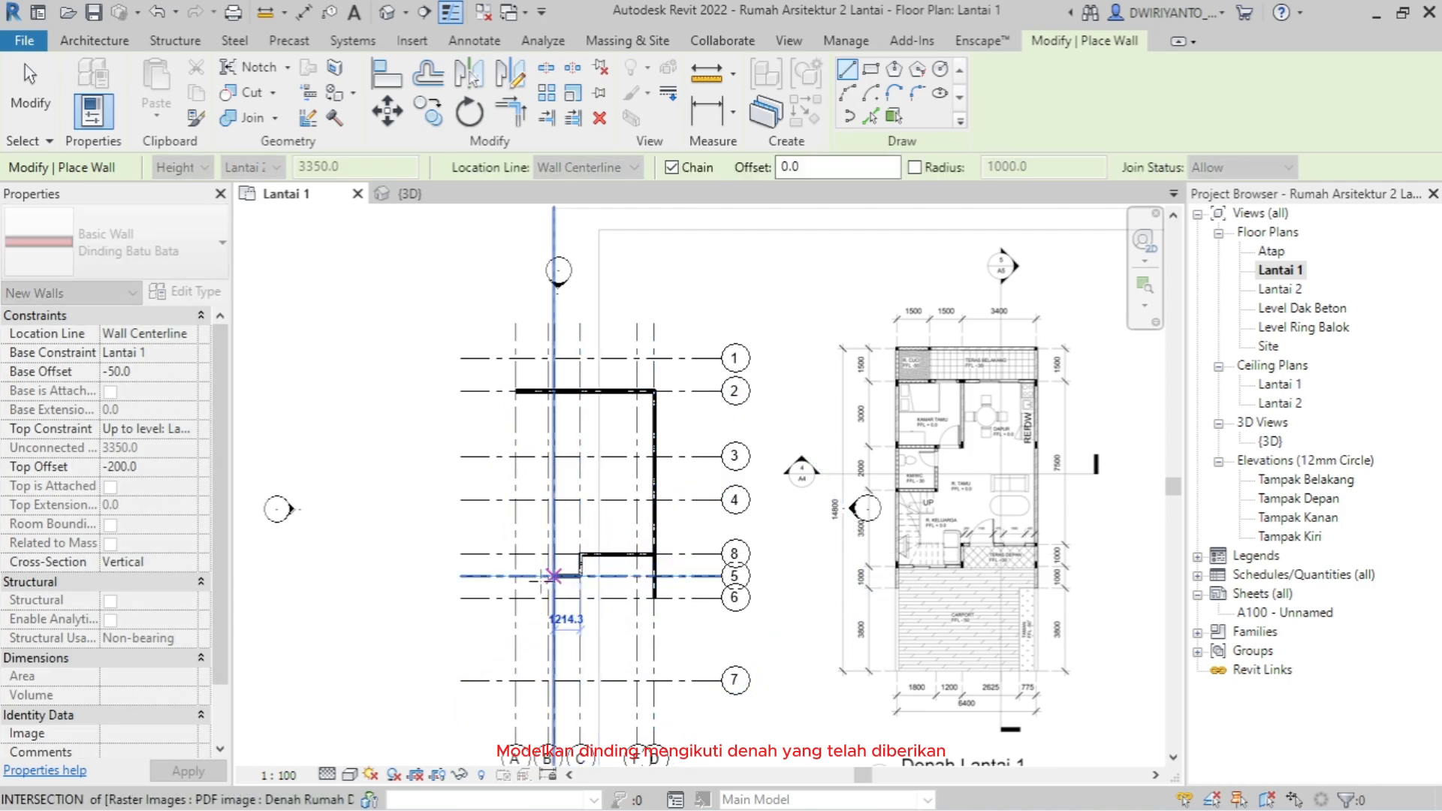
{"action": "left_click", "coordinate": [579, 576]}
{"action": "left_click", "coordinate": [515, 576]}
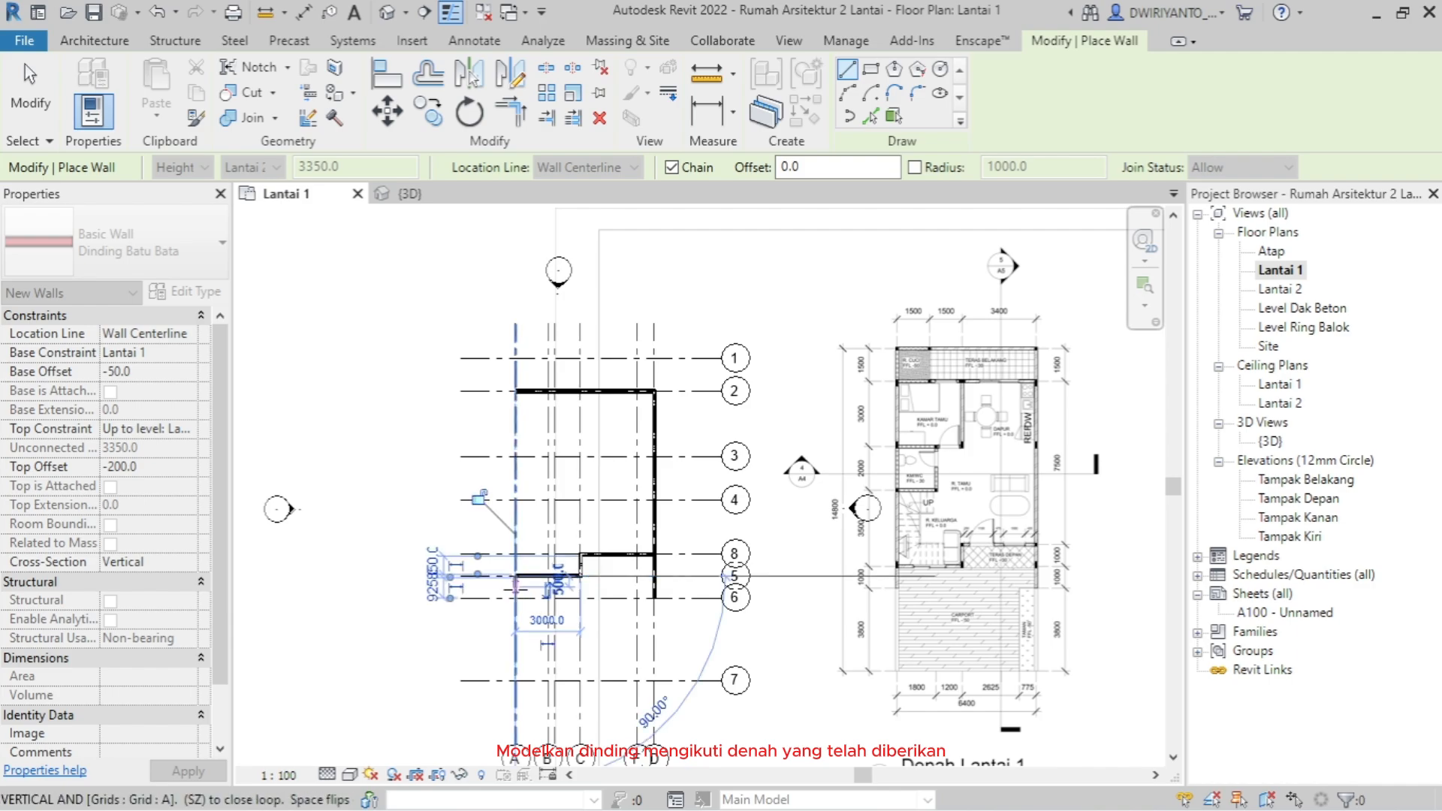
{"action": "left_click", "coordinate": [515, 599]}
{"action": "key", "text": "Escape"}
{"action": "key", "text": "Escape"}
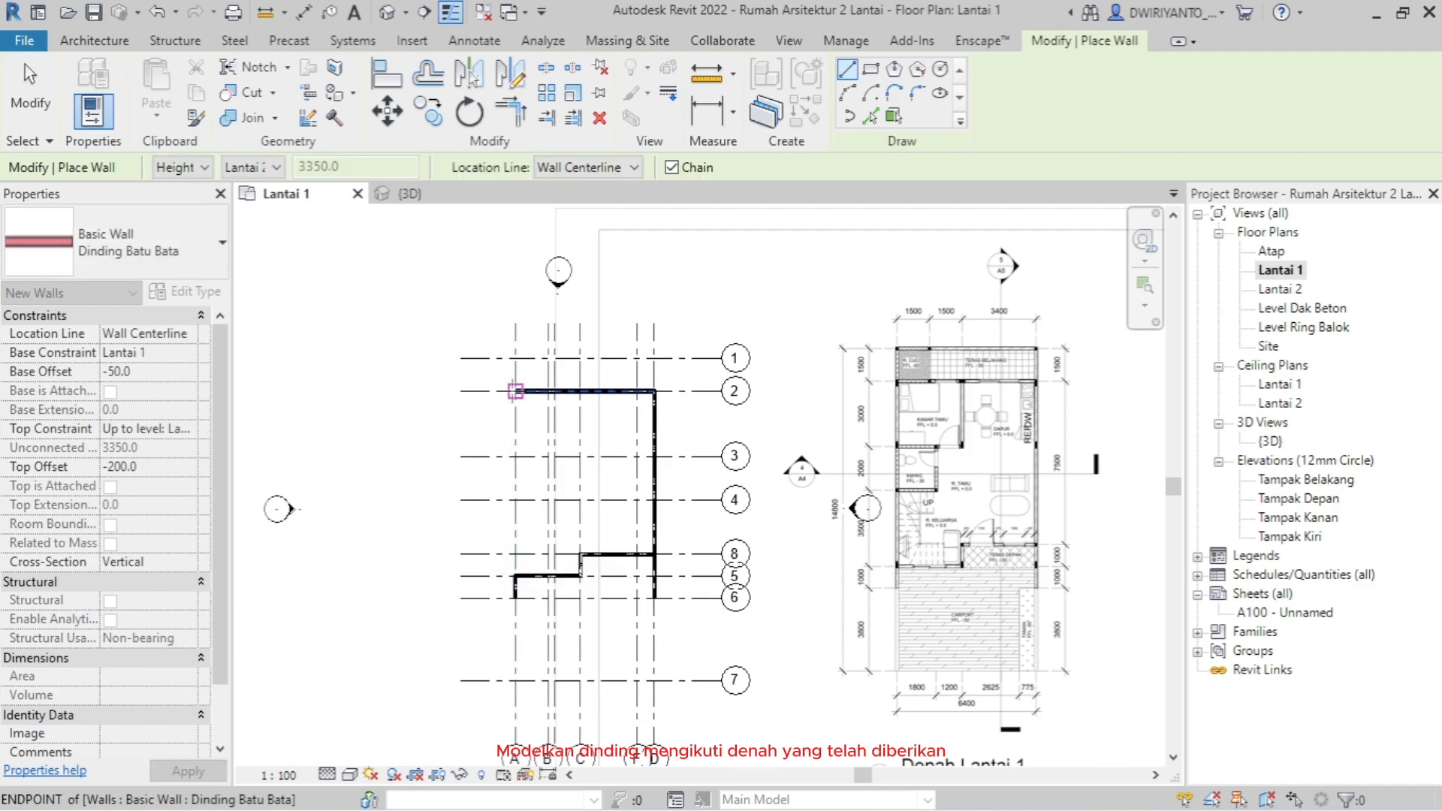
{"action": "left_click", "coordinate": [515, 390]}
{"action": "left_click", "coordinate": [515, 577]}
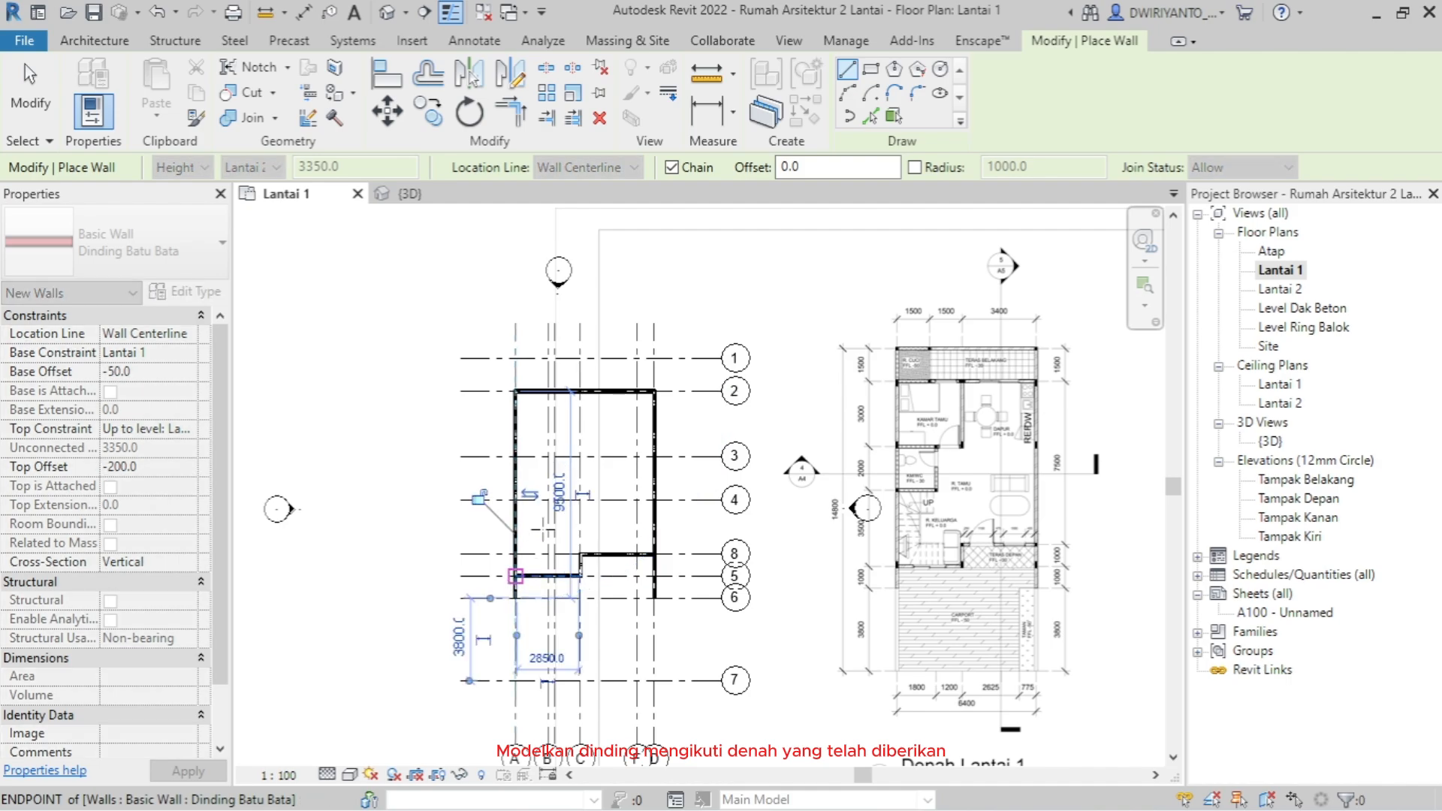
{"action": "scroll", "coordinate": [585, 392], "scroll_direction": "up", "scroll_amount": 2}
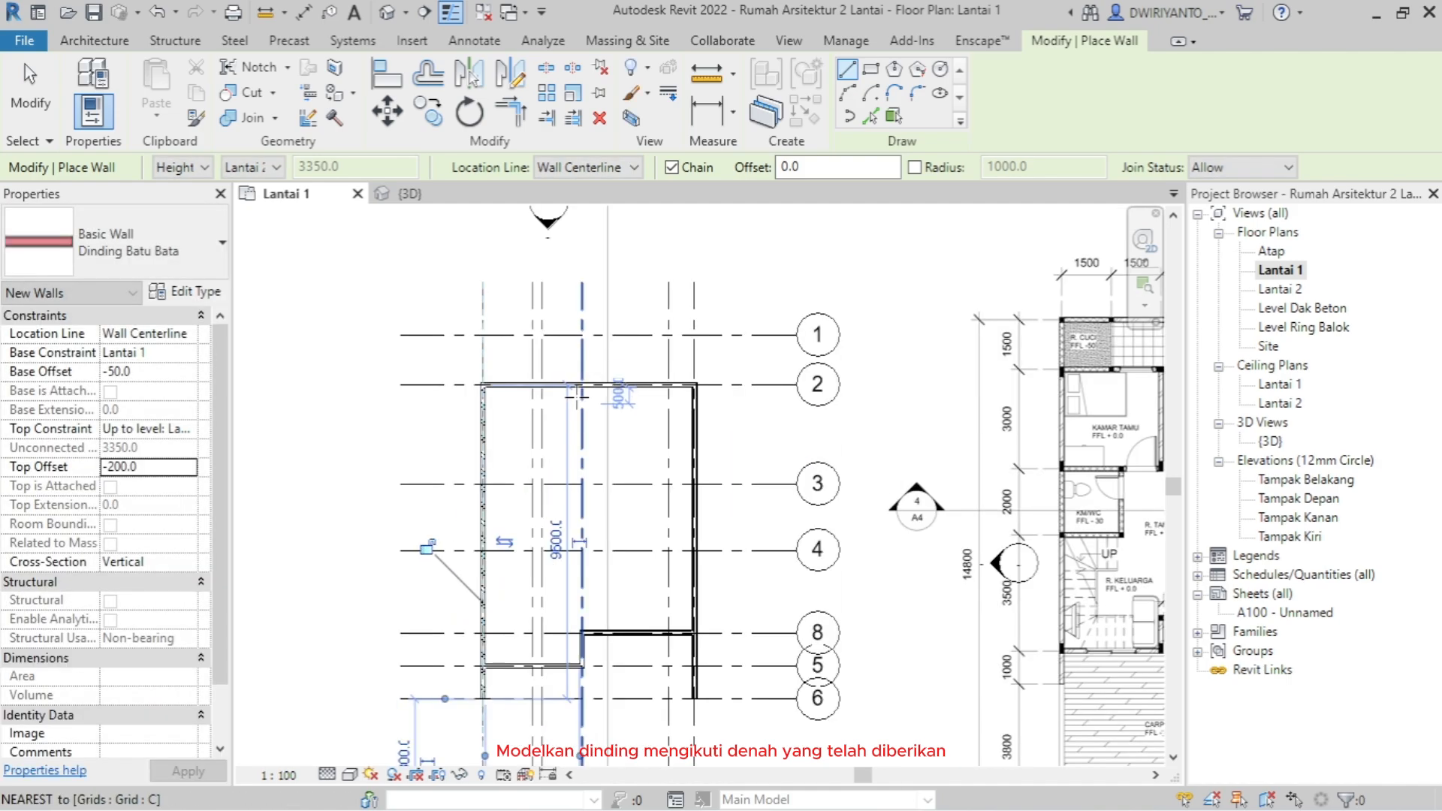
{"action": "left_click", "coordinate": [583, 386]}
{"action": "key", "text": "Escape"}
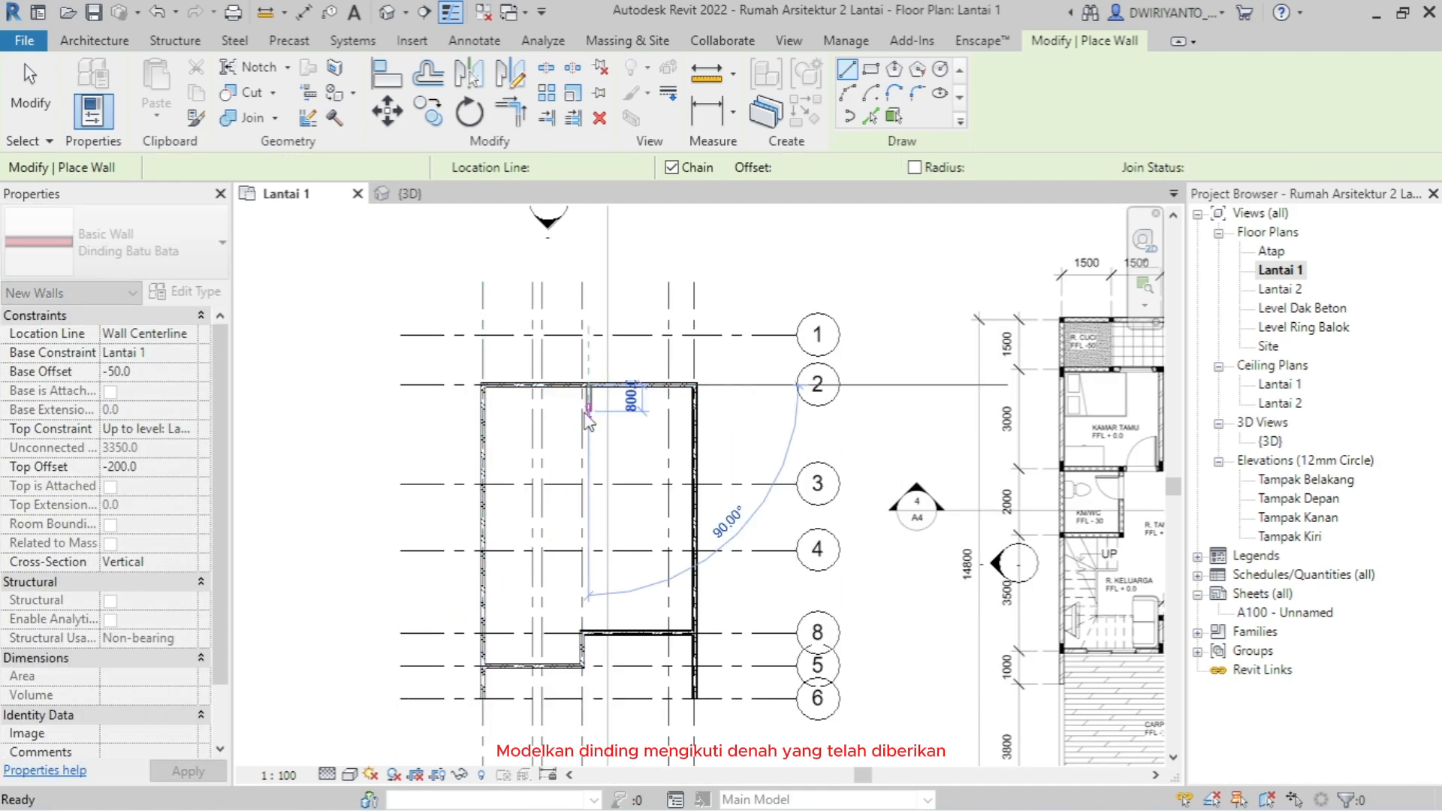
{"action": "scroll", "coordinate": [597, 408], "scroll_direction": "up", "scroll_amount": 3}
{"action": "key", "text": "Escape"}
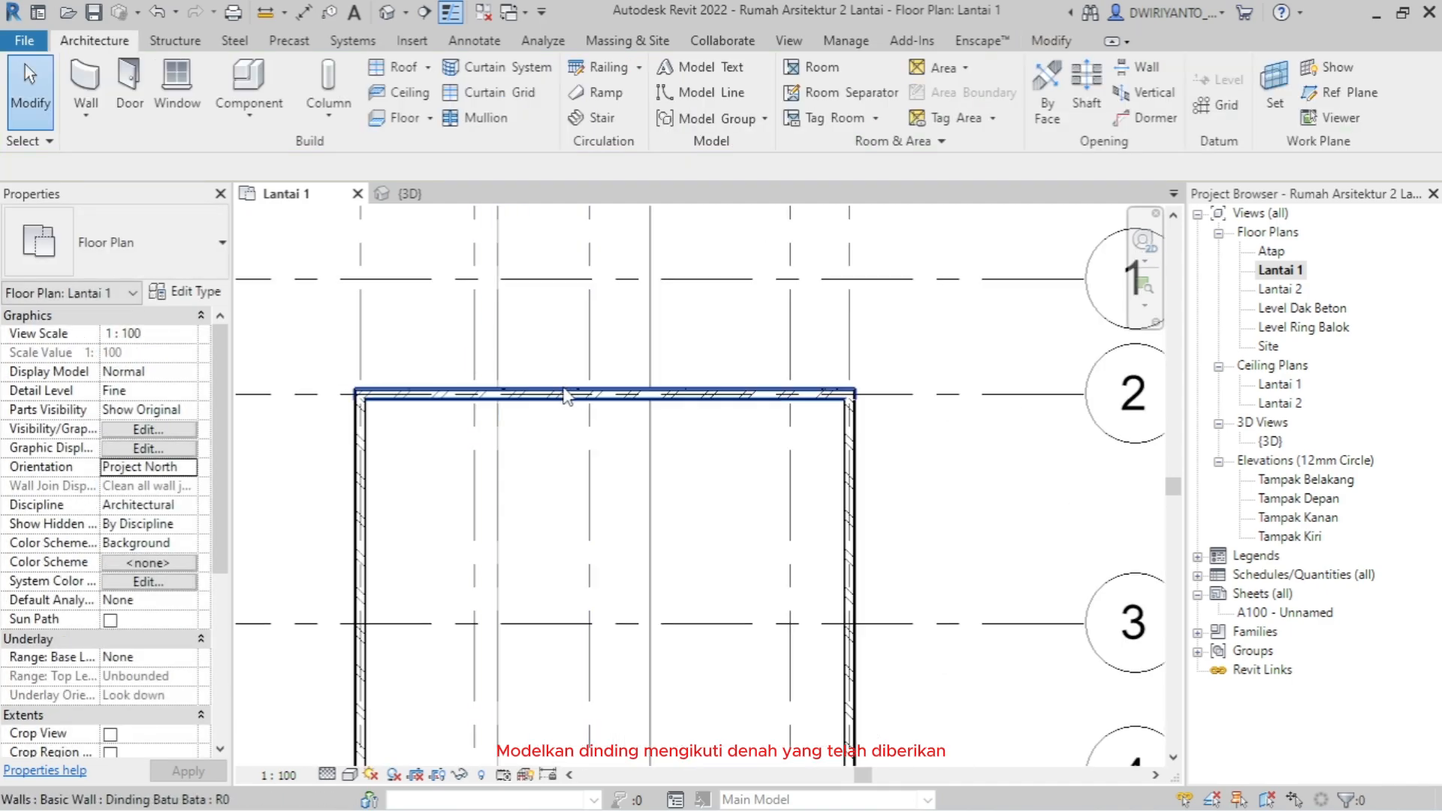
- Draw the Kamar Tamu walls along grid C from grid 2 to grid 3 and along grid 3 to grid A
{"action": "left_click", "coordinate": [81, 120]}
{"action": "left_click", "coordinate": [98, 152]}
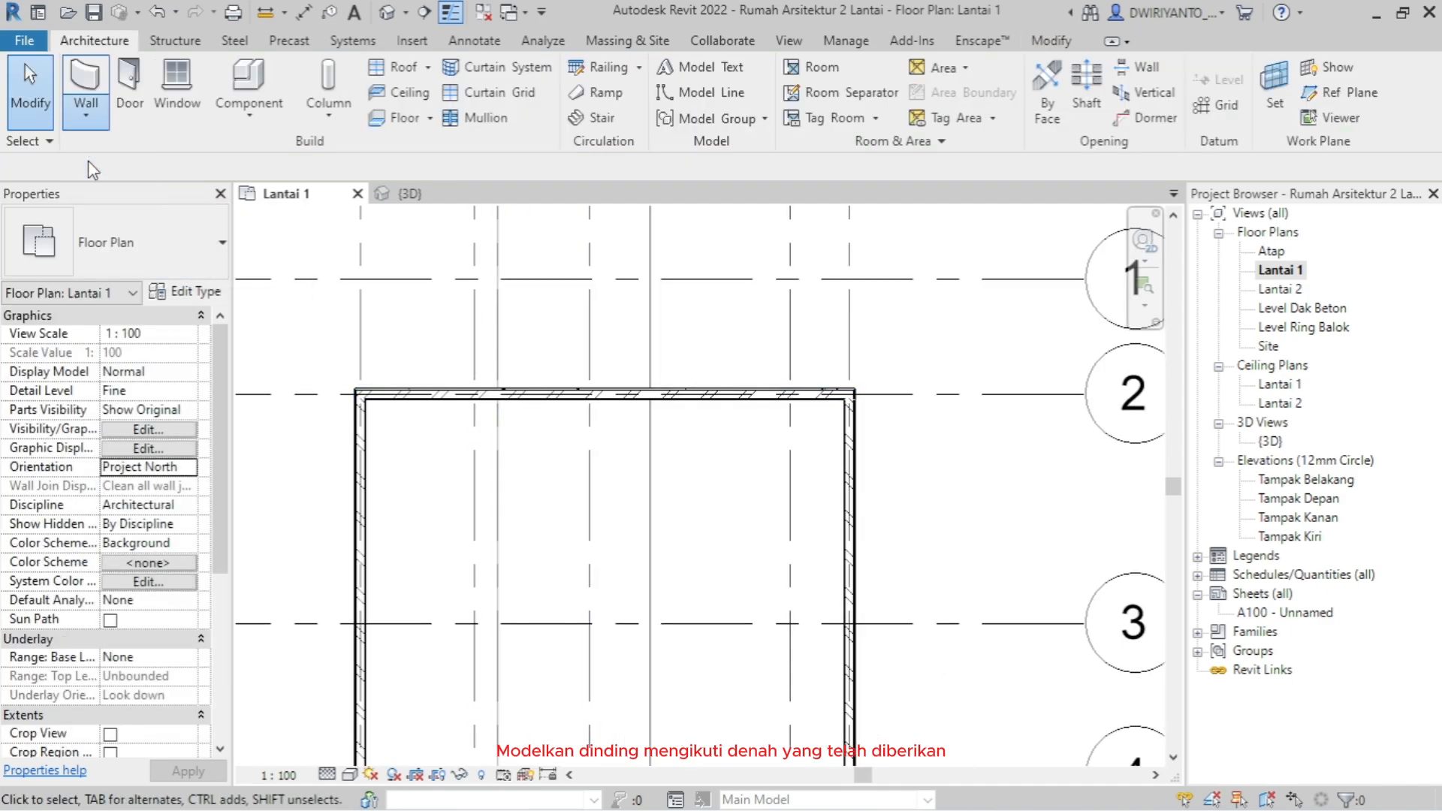
{"action": "left_click", "coordinate": [590, 393]}
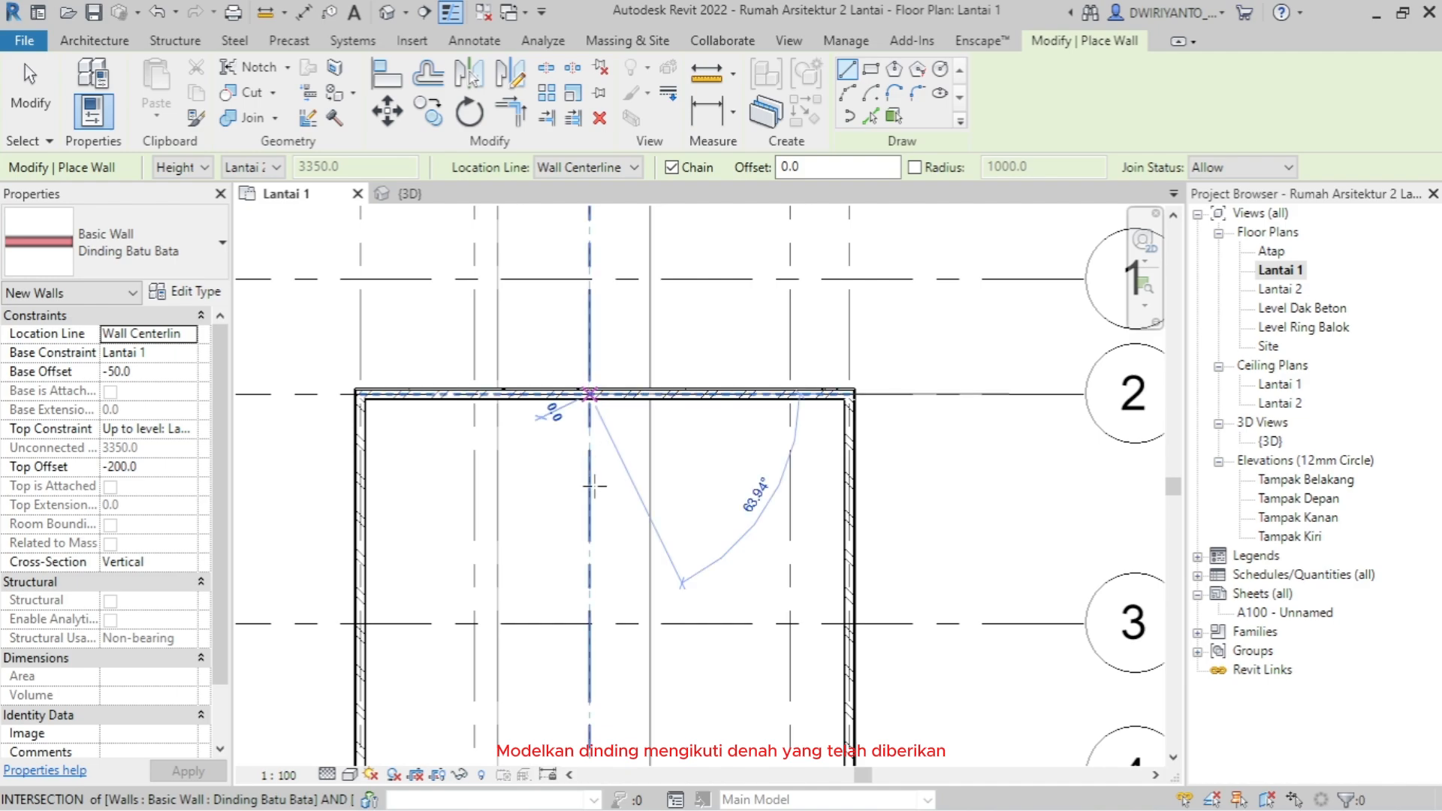
{"action": "left_click", "coordinate": [590, 623]}
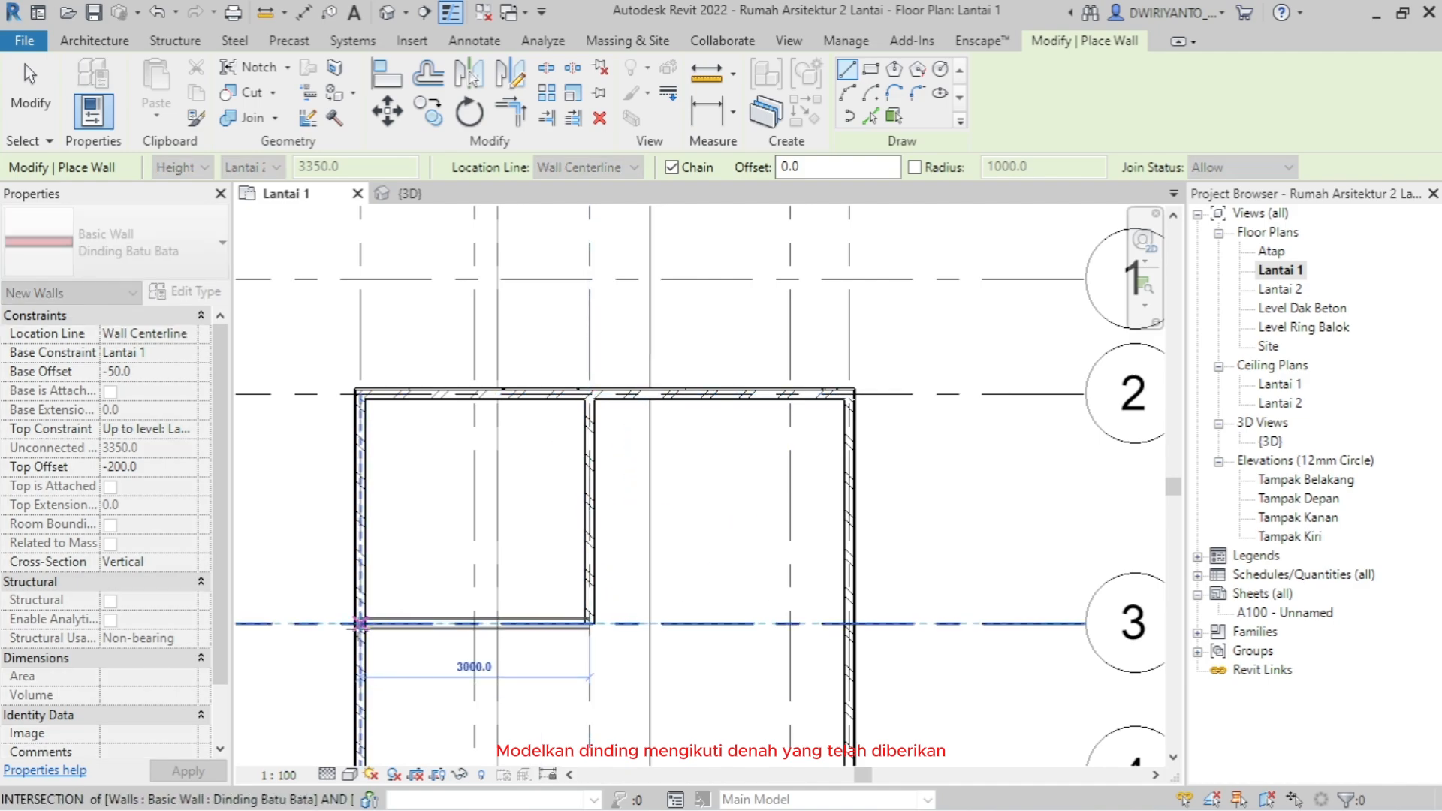
{"action": "left_click", "coordinate": [361, 623]}
{"action": "scroll", "coordinate": [483, 515], "scroll_direction": "down", "scroll_amount": 2}
{"action": "key", "text": "Escape"}
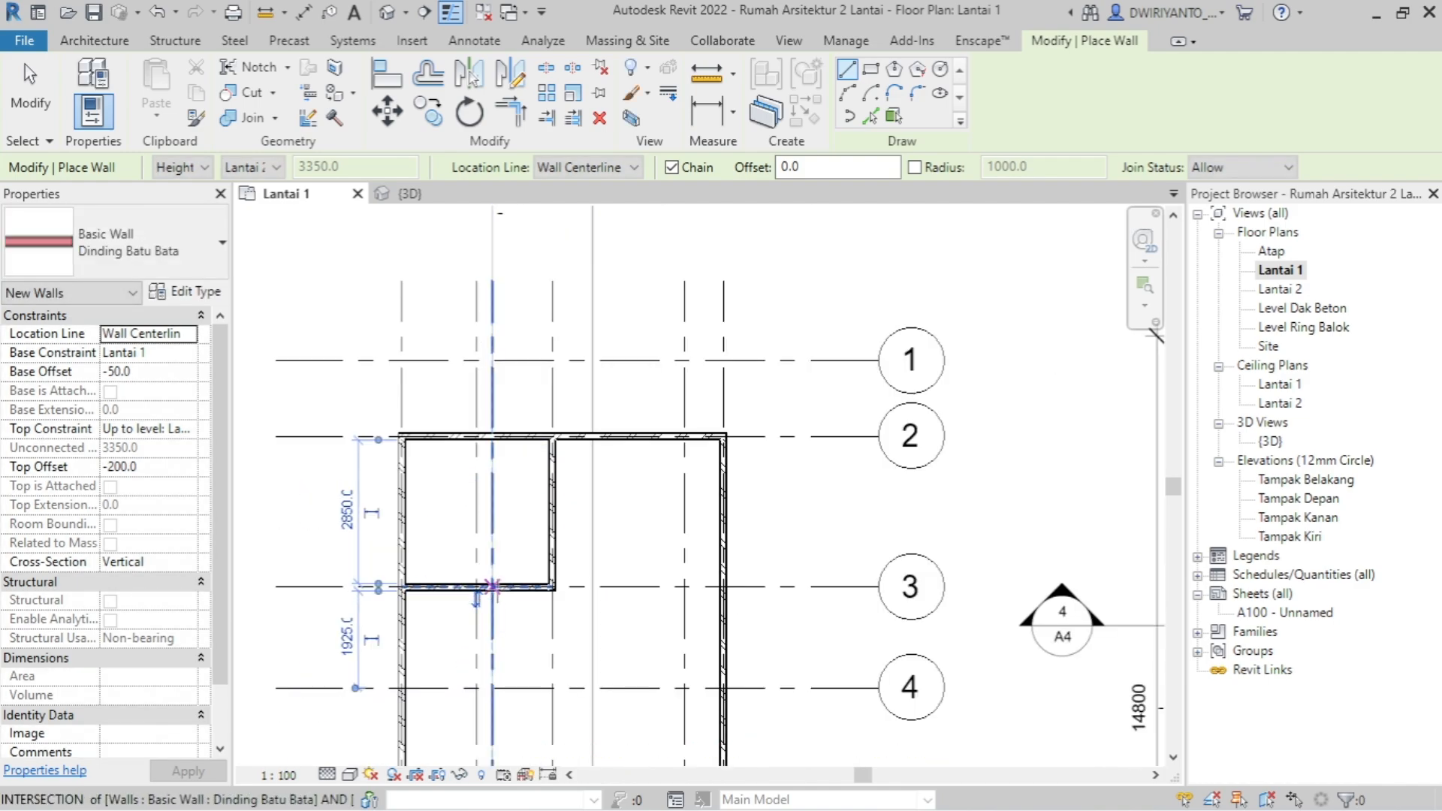
{"action": "scroll", "coordinate": [490, 583], "scroll_direction": "up", "scroll_amount": 3}
{"action": "left_click", "coordinate": [481, 577]}
{"action": "scroll", "coordinate": [481, 577], "scroll_direction": "down", "scroll_amount": 4}
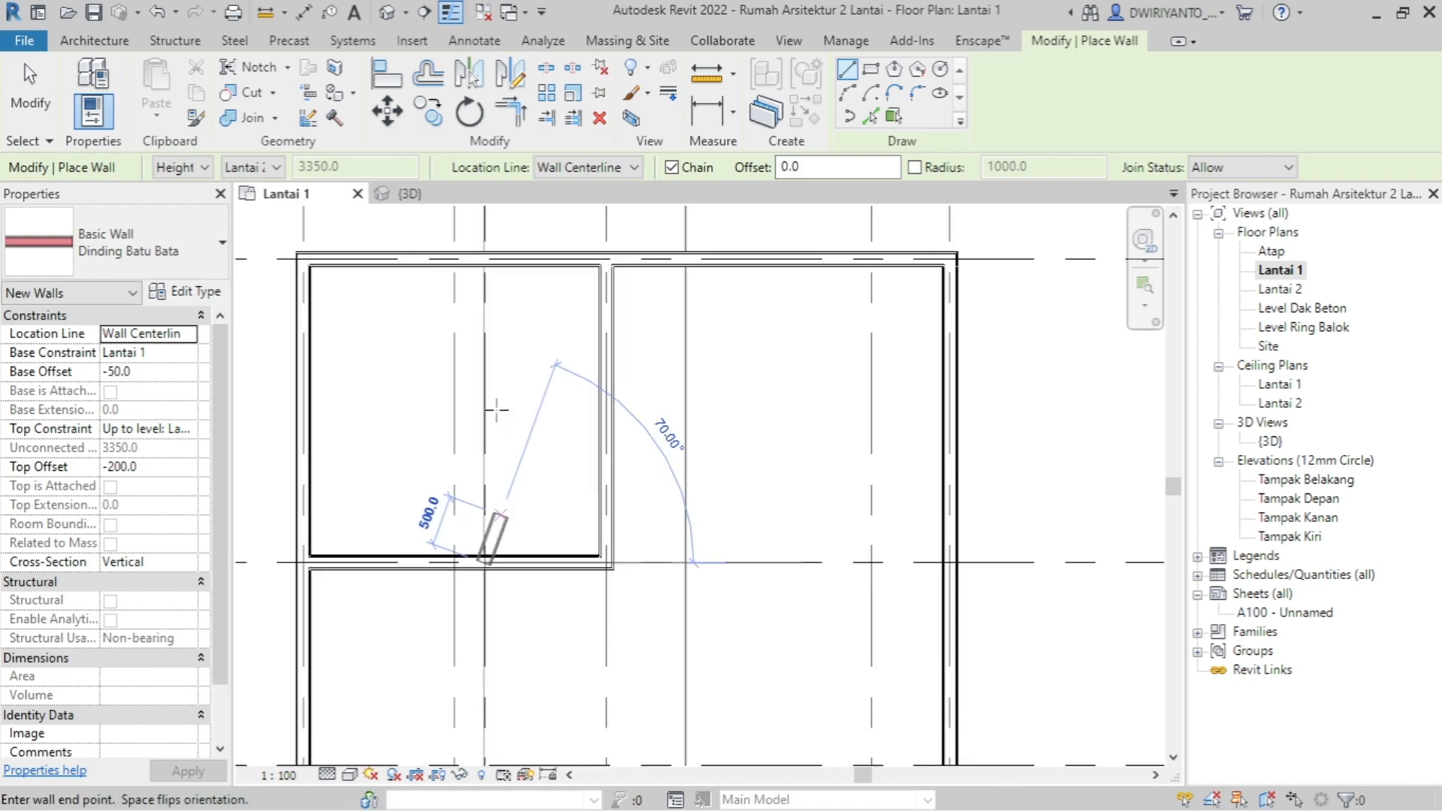
{"action": "key", "text": "Escape"}
- Draw the KM/WC walls along grid E from grid 3 to grid 4 and along grid 4 to grid A
{"action": "scroll", "coordinate": [492, 465], "scroll_direction": "up", "scroll_amount": 3}
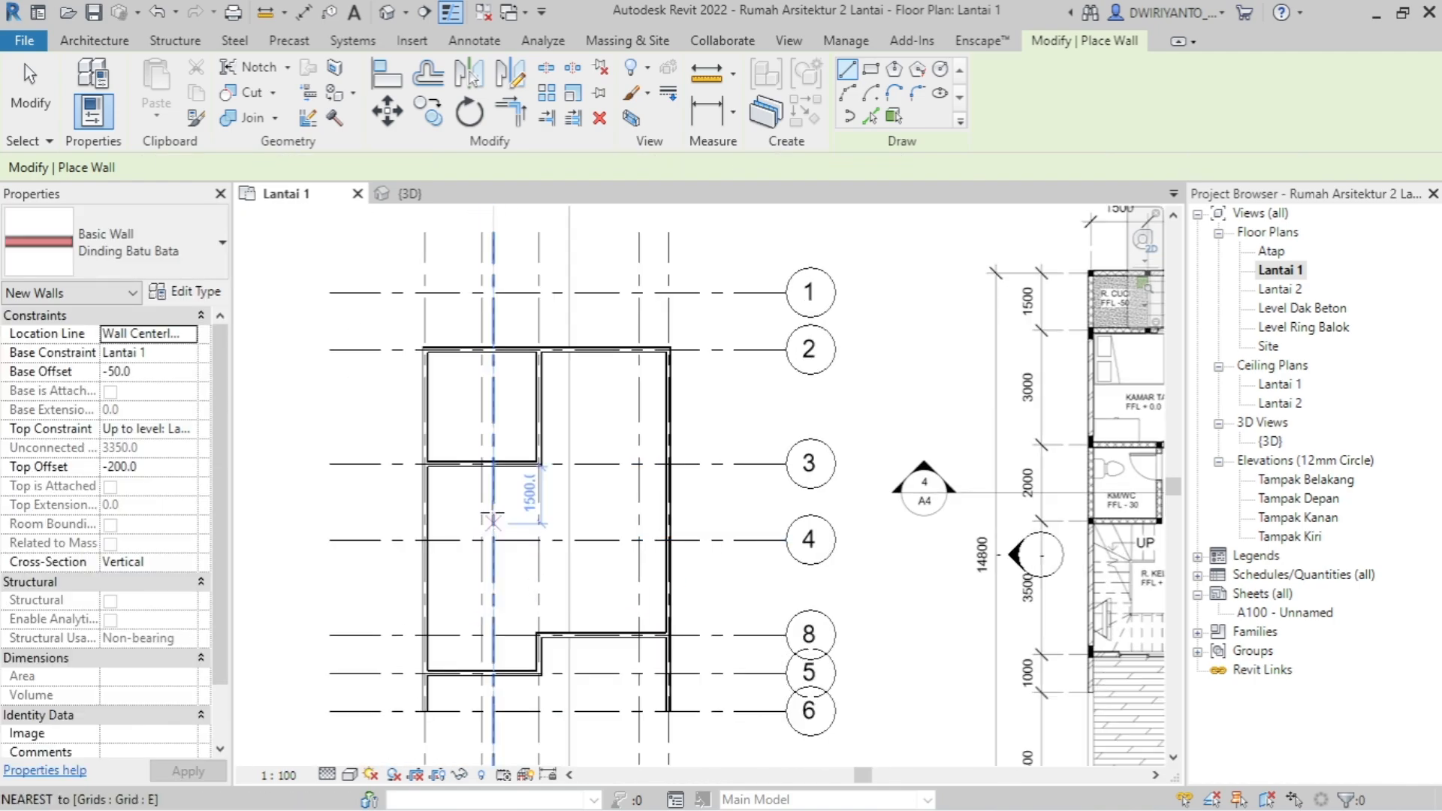
{"action": "left_click", "coordinate": [494, 453]}
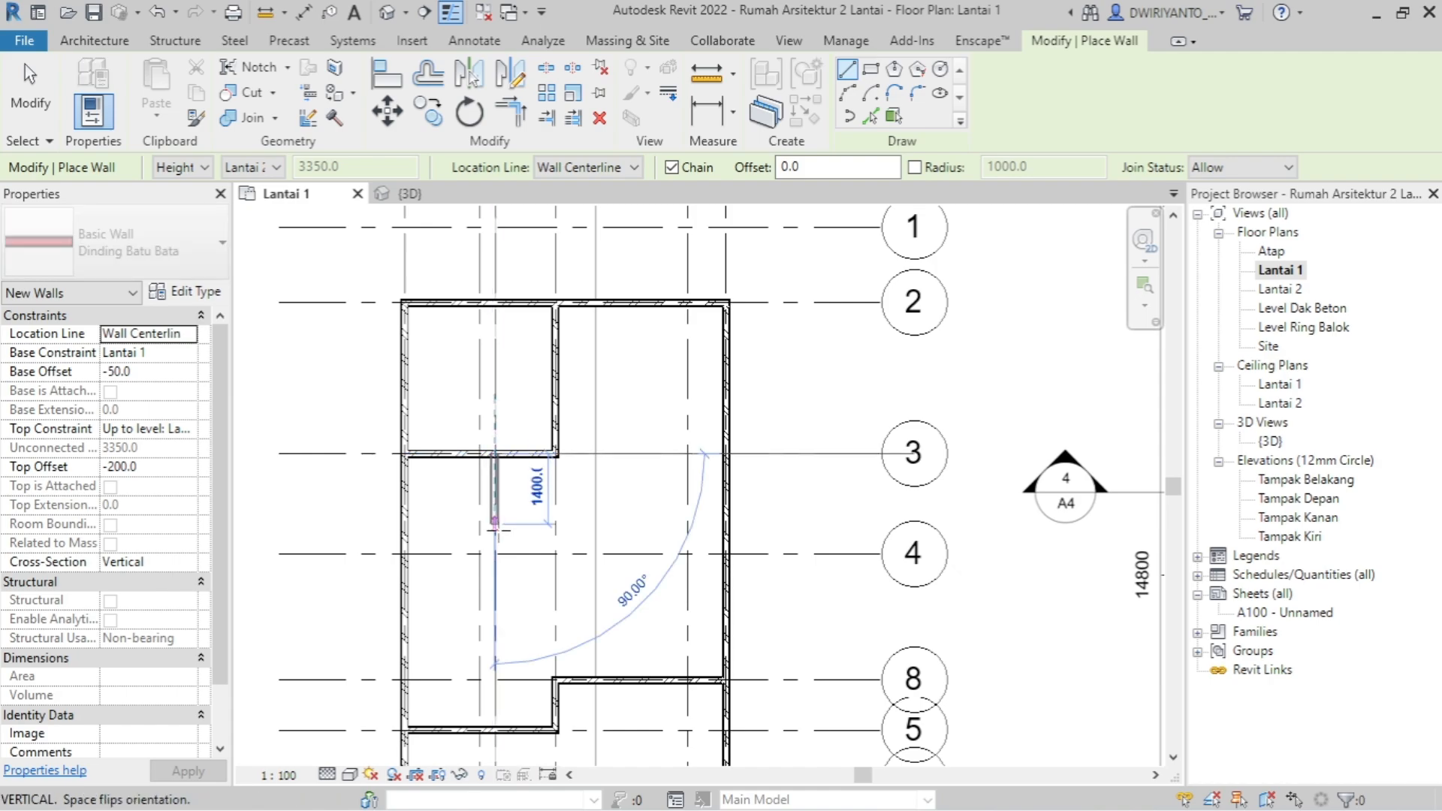
{"action": "left_click", "coordinate": [495, 555]}
{"action": "left_click", "coordinate": [406, 555]}
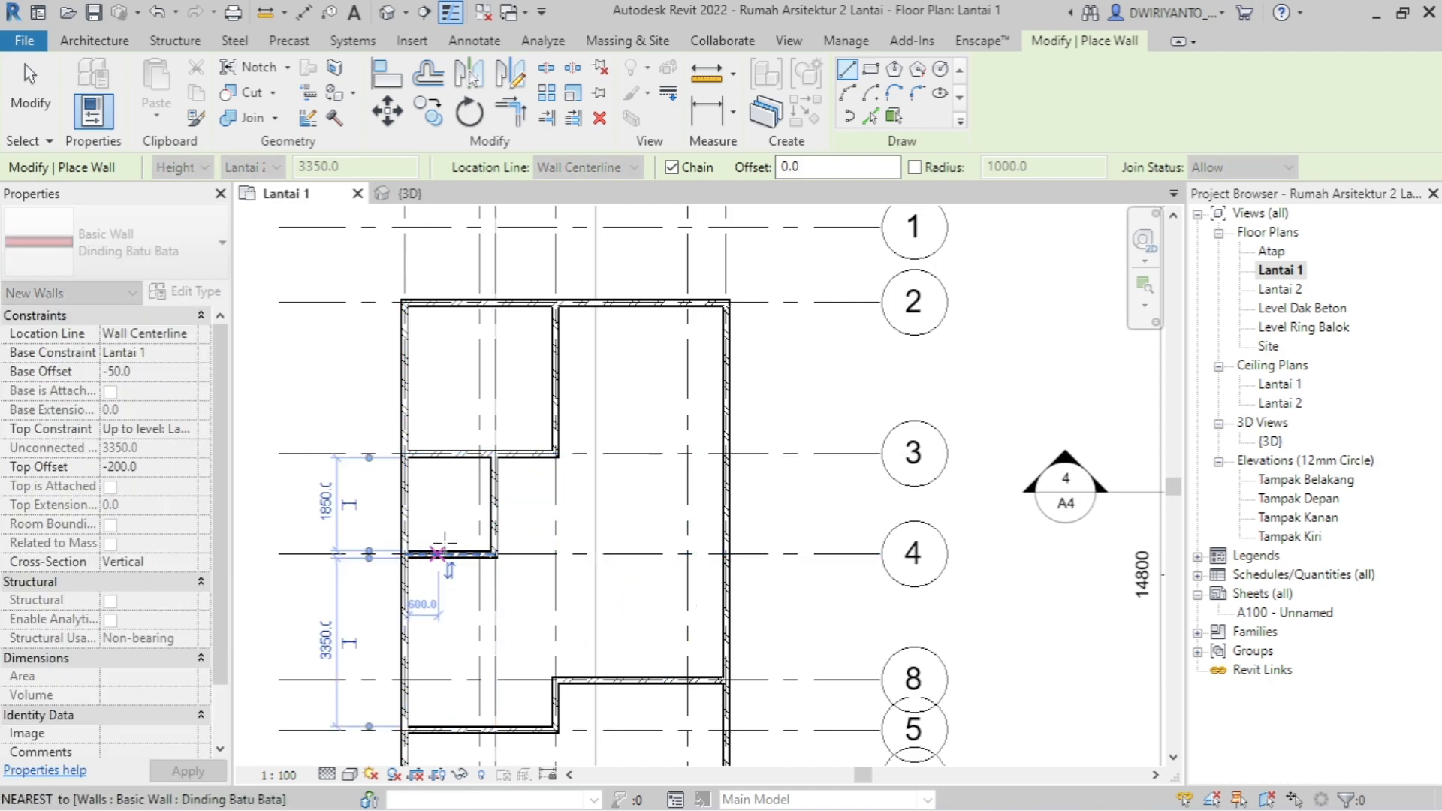
{"action": "key", "text": "Escape"}
{"action": "scroll", "coordinate": [444, 480], "scroll_direction": "down", "scroll_amount": 3}
{"action": "left_click", "coordinate": [490, 587]}
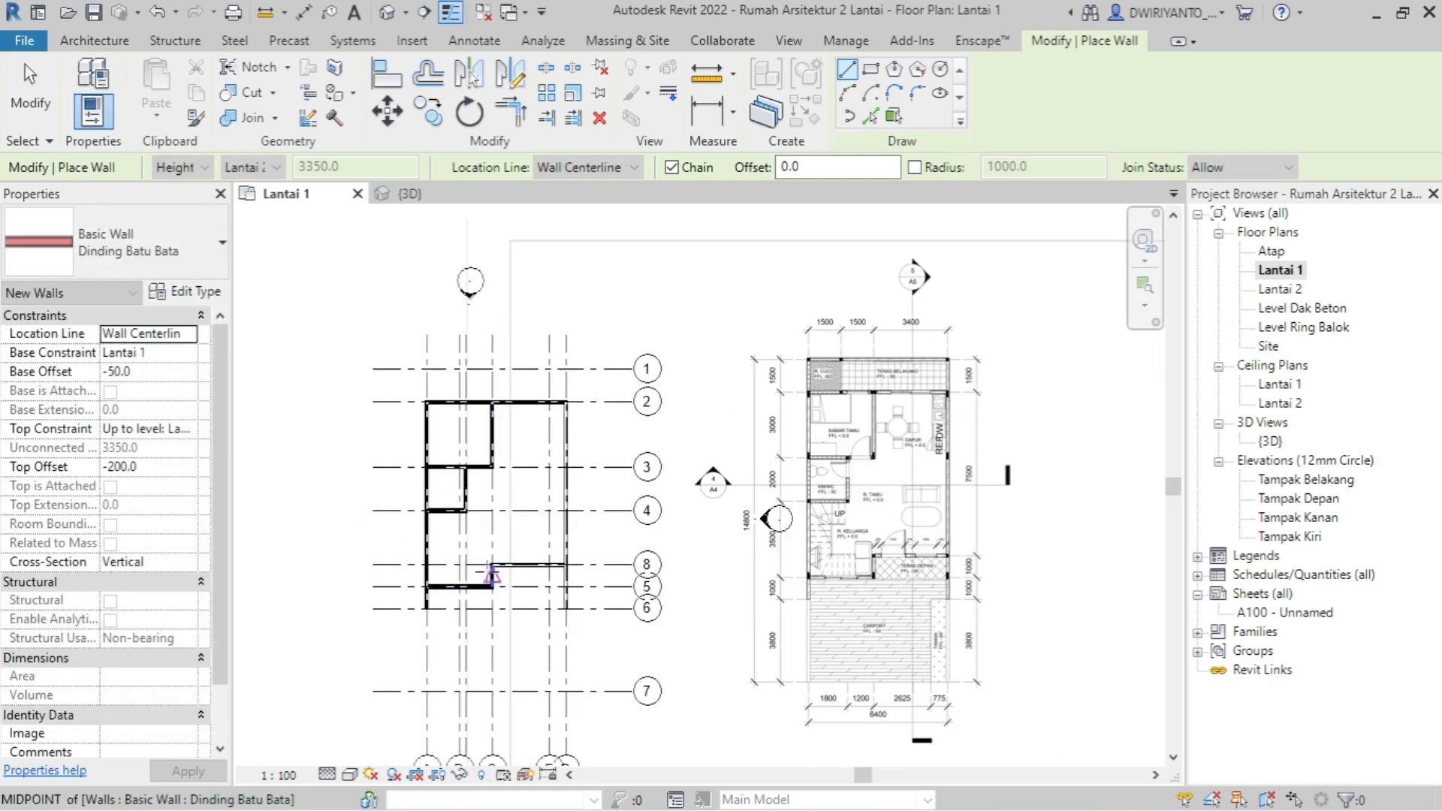
{"action": "key", "text": "Escape"}
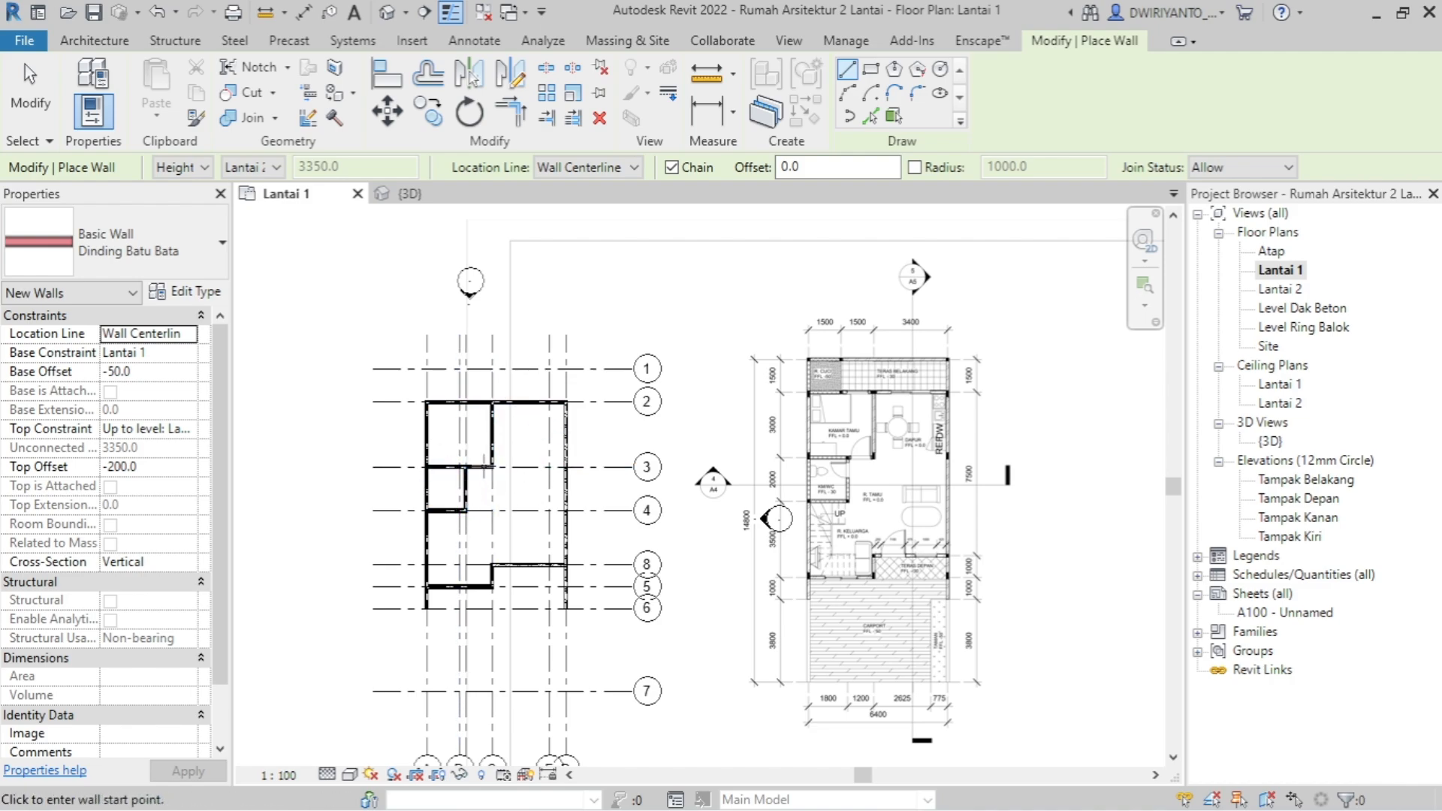
- Set the top constraint for the next walls to Level Dak Beton
{"action": "scroll", "coordinate": [410, 350], "scroll_direction": "up", "scroll_amount": 3}
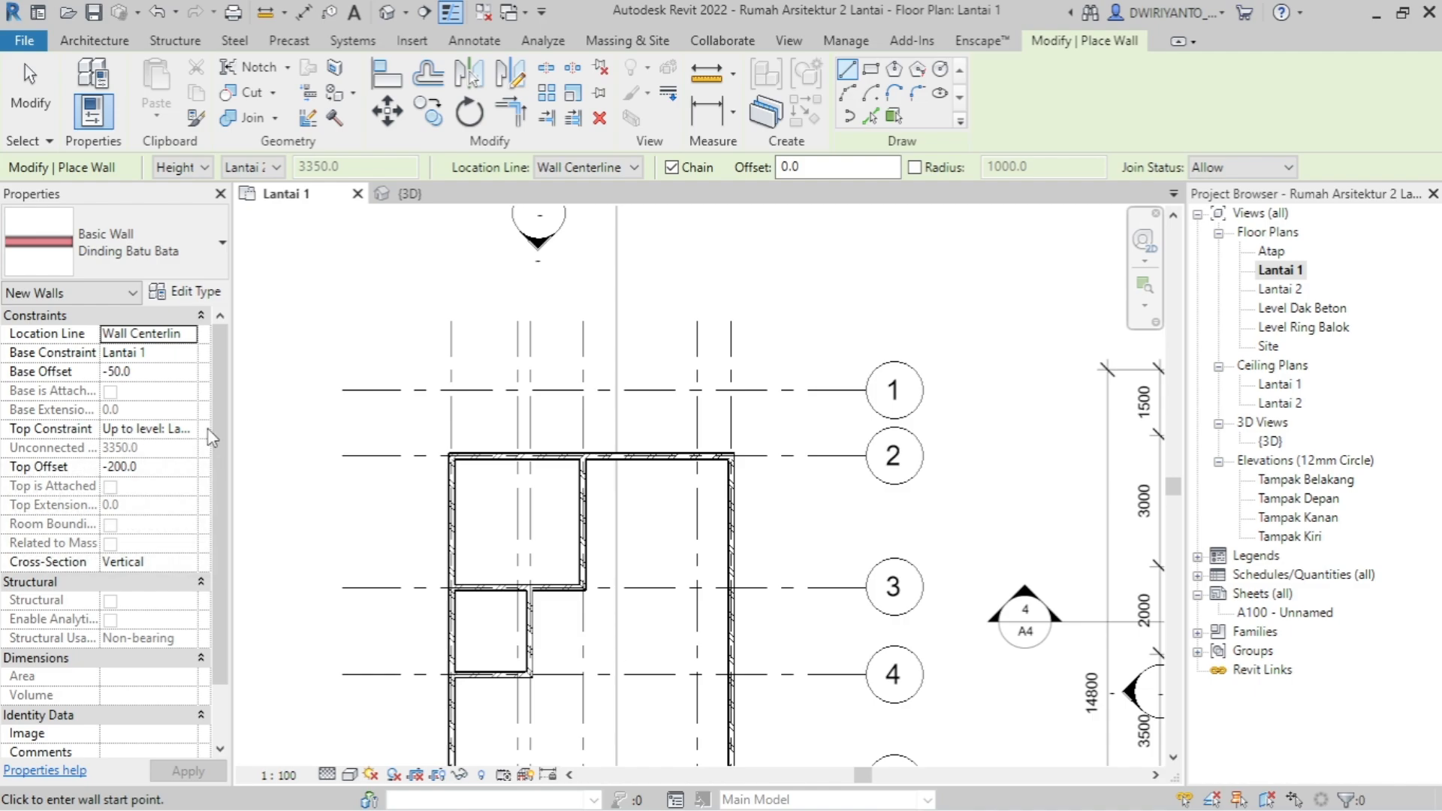
{"action": "left_click", "coordinate": [188, 429]}
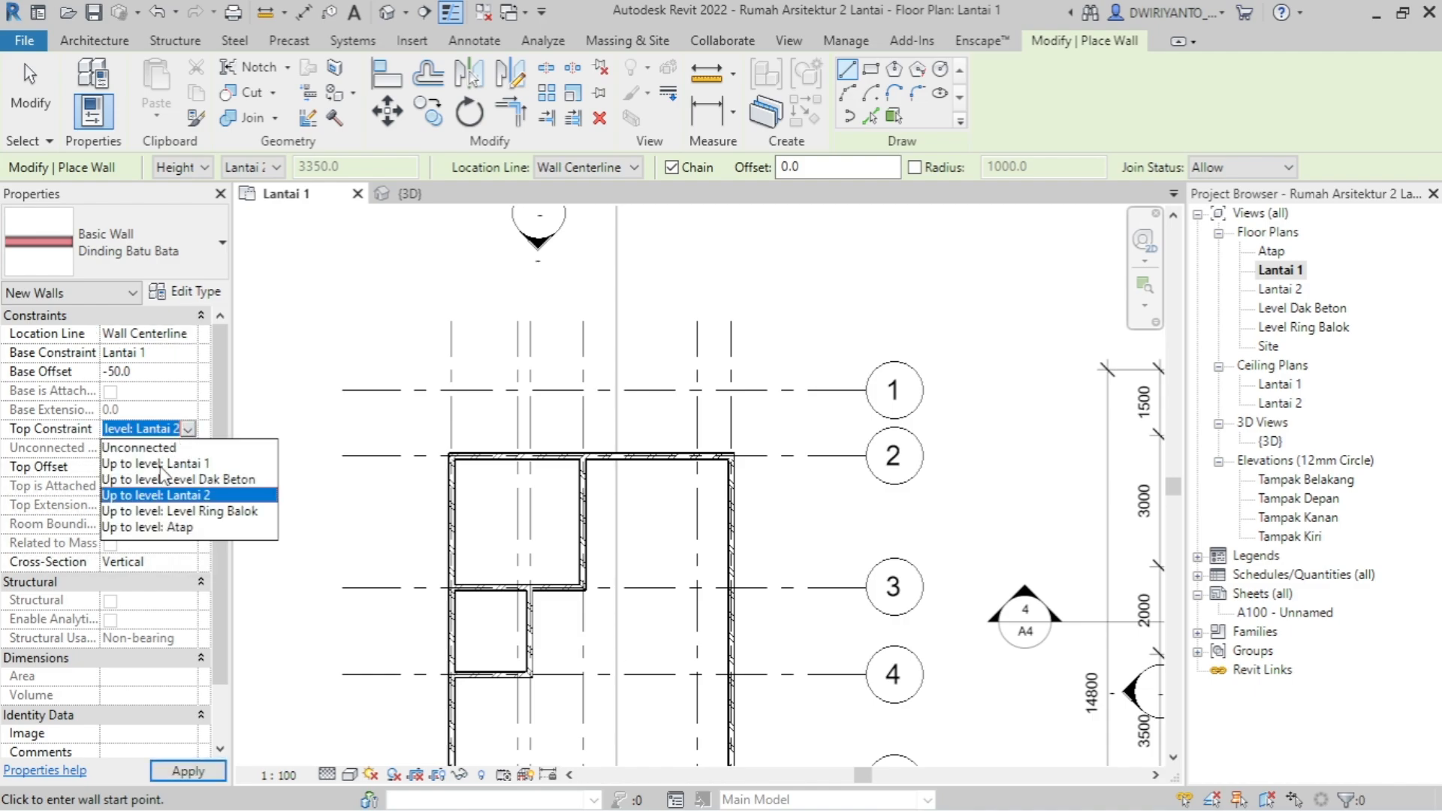
{"action": "left_click", "coordinate": [209, 493]}
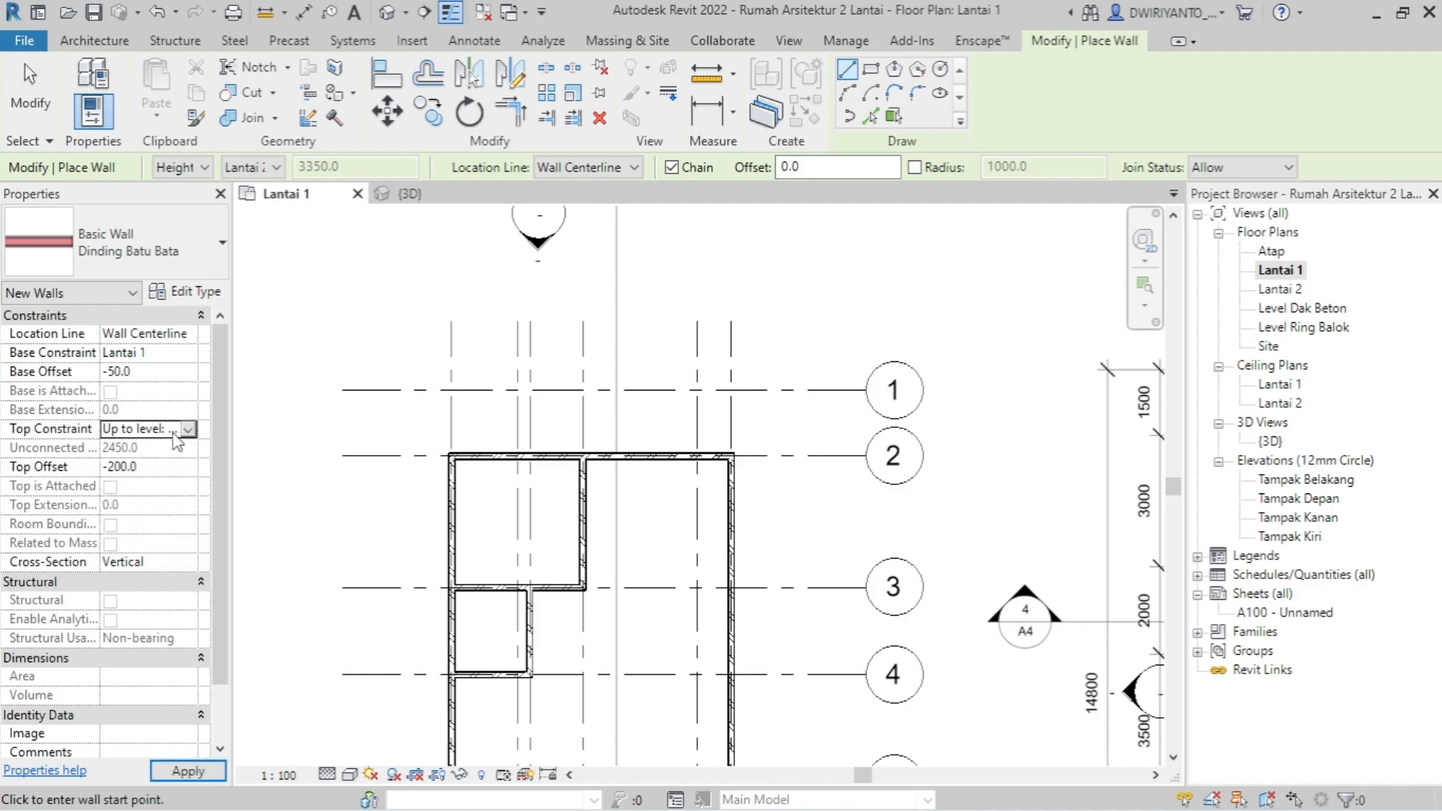
- Draw the rear walls from grid intersection A-2 through A-1 and D-1 back to D-2
{"action": "scroll", "coordinate": [465, 435], "scroll_direction": "up", "scroll_amount": 2}
{"action": "left_click", "coordinate": [444, 461]}
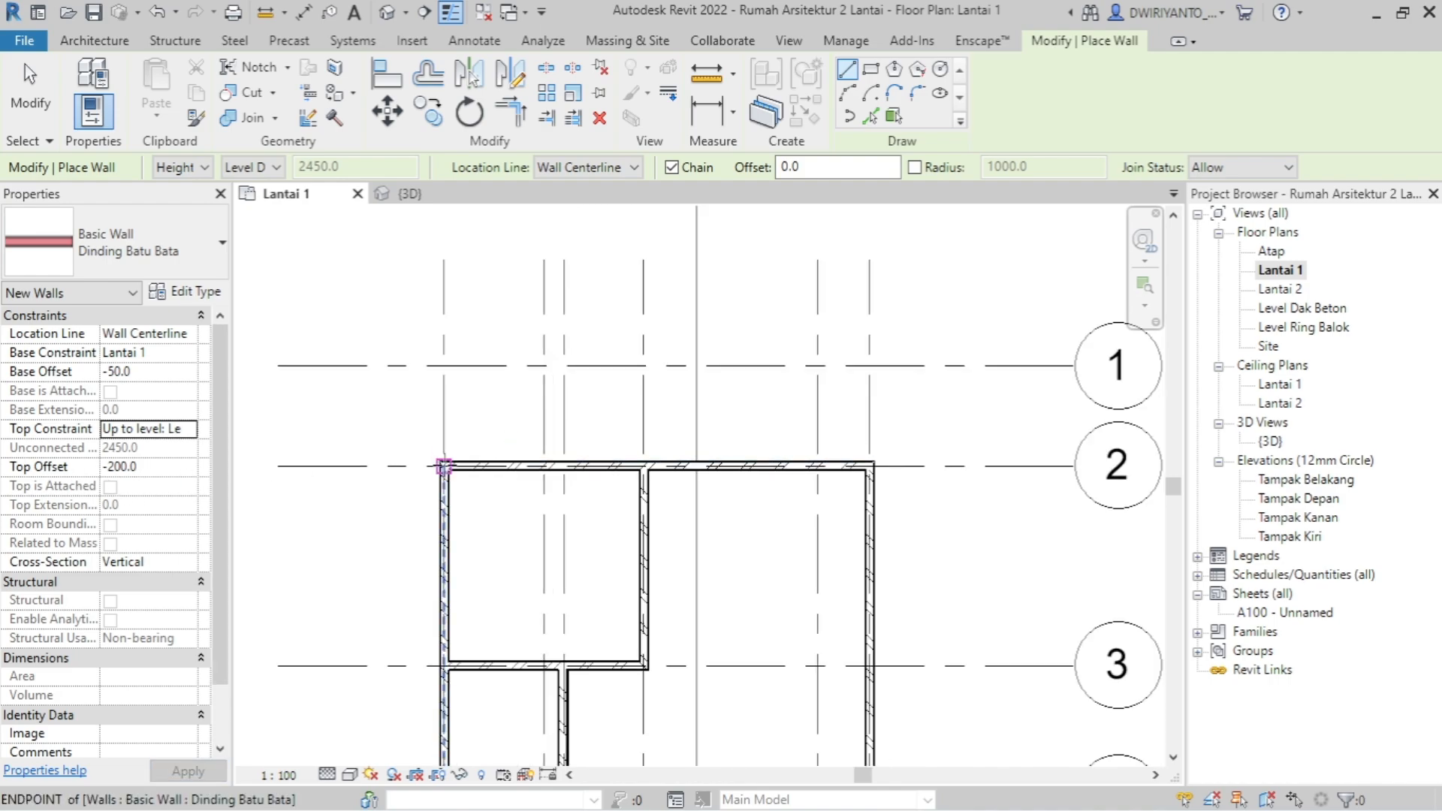
{"action": "scroll", "coordinate": [450, 461], "scroll_direction": "up", "scroll_amount": 2}
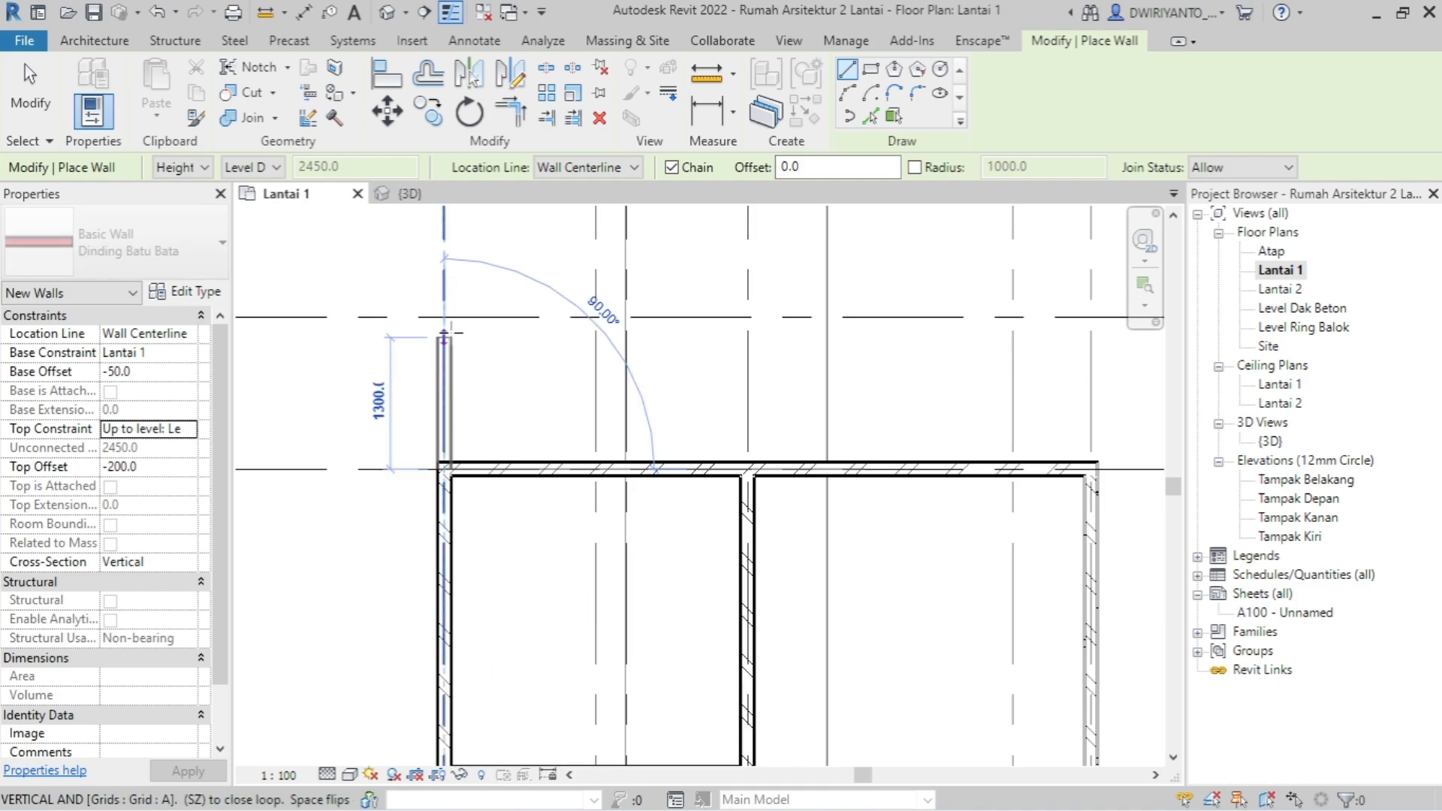
{"action": "left_click", "coordinate": [444, 317]}
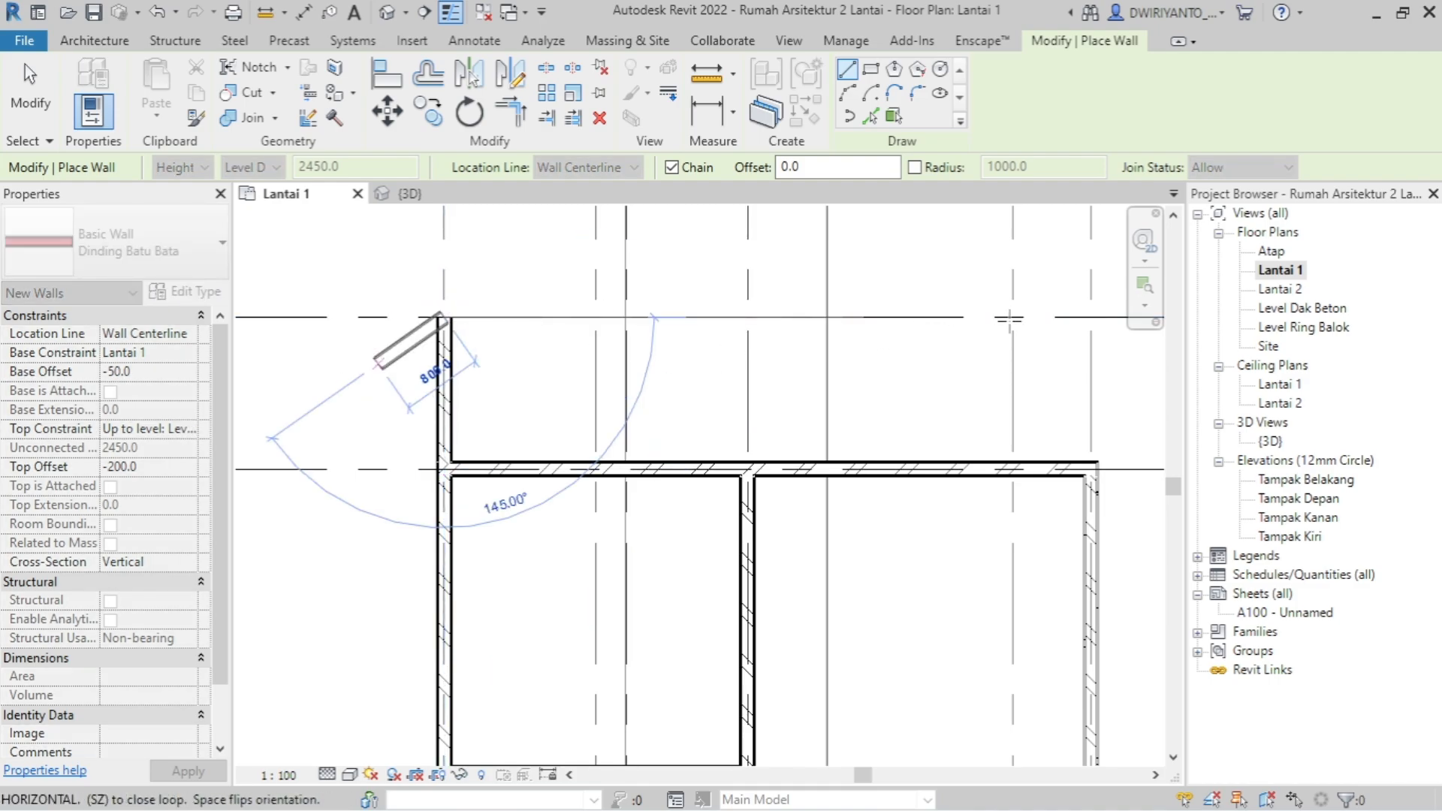
{"action": "scroll", "coordinate": [369, 371], "scroll_direction": "down", "scroll_amount": 2}
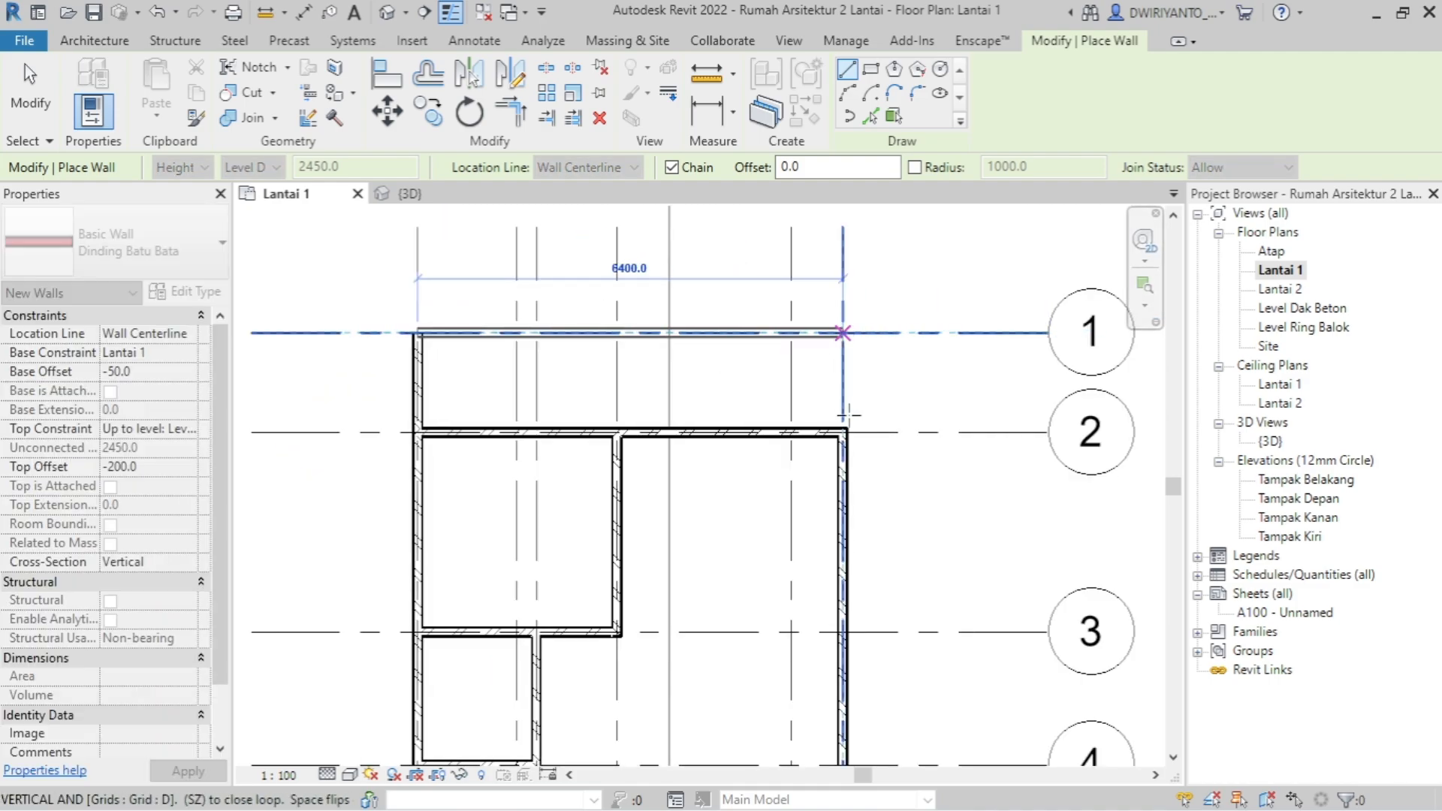
{"action": "left_click", "coordinate": [843, 332]}
{"action": "left_click", "coordinate": [843, 432]}
{"action": "scroll", "coordinate": [841, 391], "scroll_direction": "down", "scroll_amount": 2}
{"action": "scroll", "coordinate": [473, 447], "scroll_direction": "down", "scroll_amount": 3}
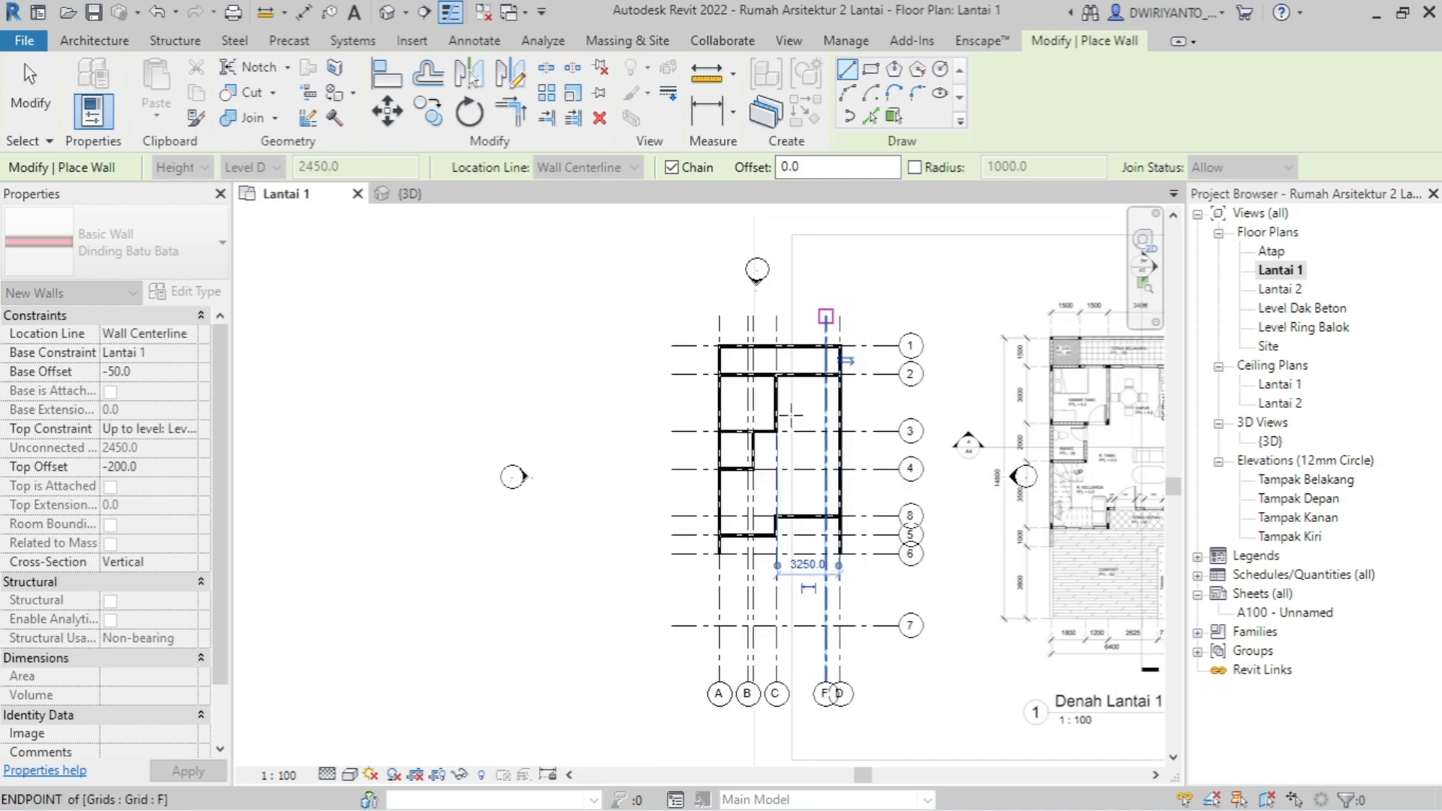
- Draw a carport side wall with an unconnected height of 1500 mm along grid A from grid 6 to grid 7
{"action": "scroll", "coordinate": [737, 531], "scroll_direction": "up", "scroll_amount": 5}
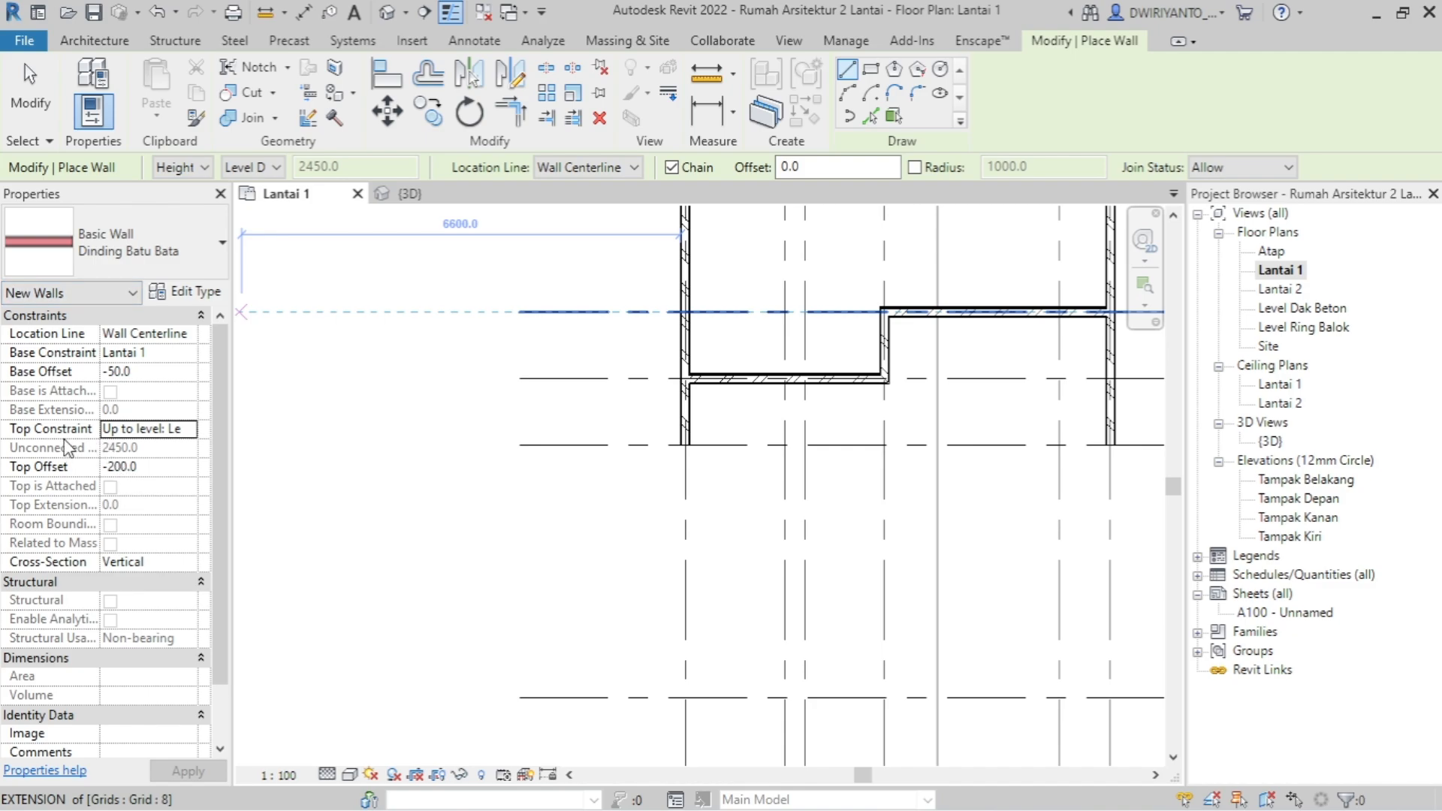
{"action": "left_click", "coordinate": [193, 432]}
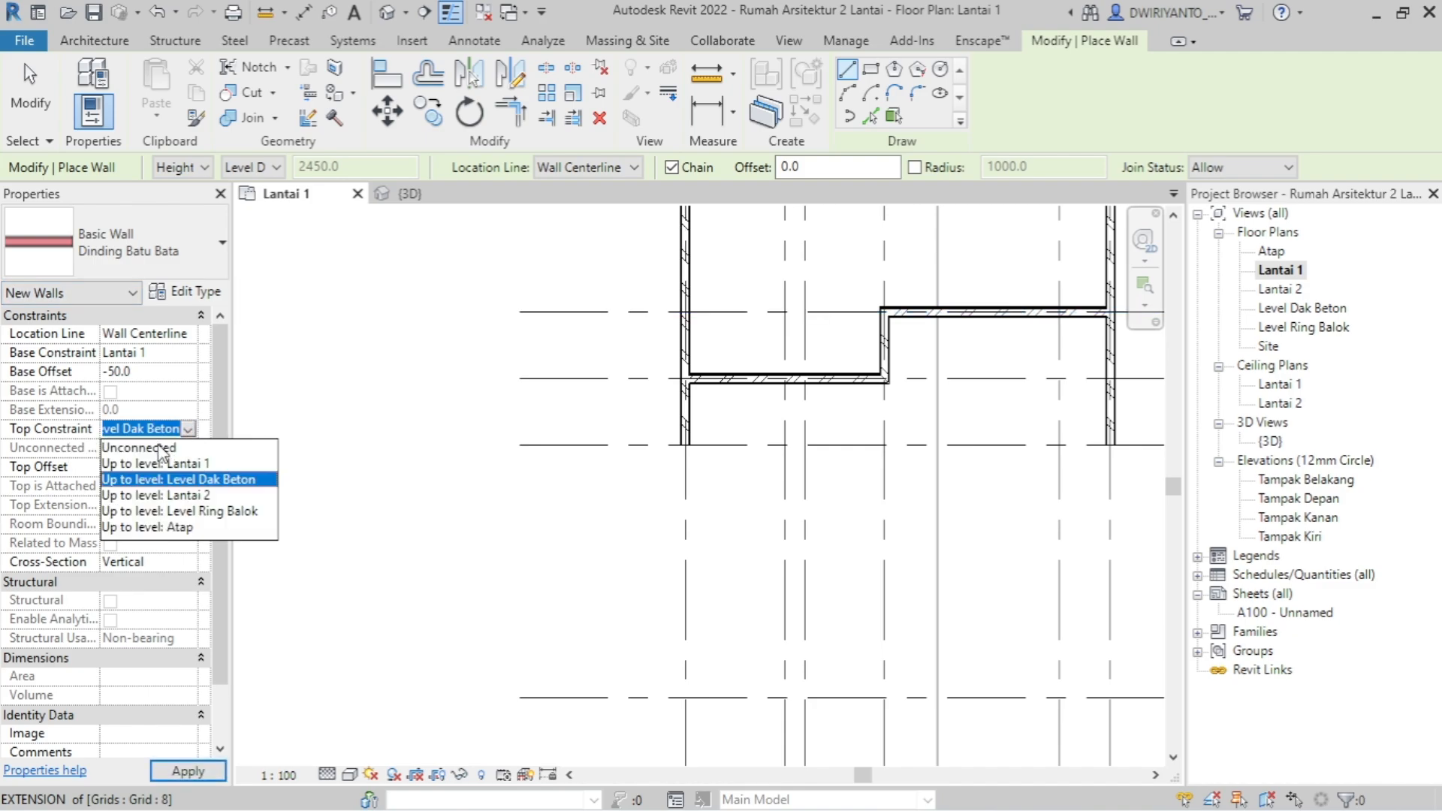
{"action": "left_click", "coordinate": [157, 448]}
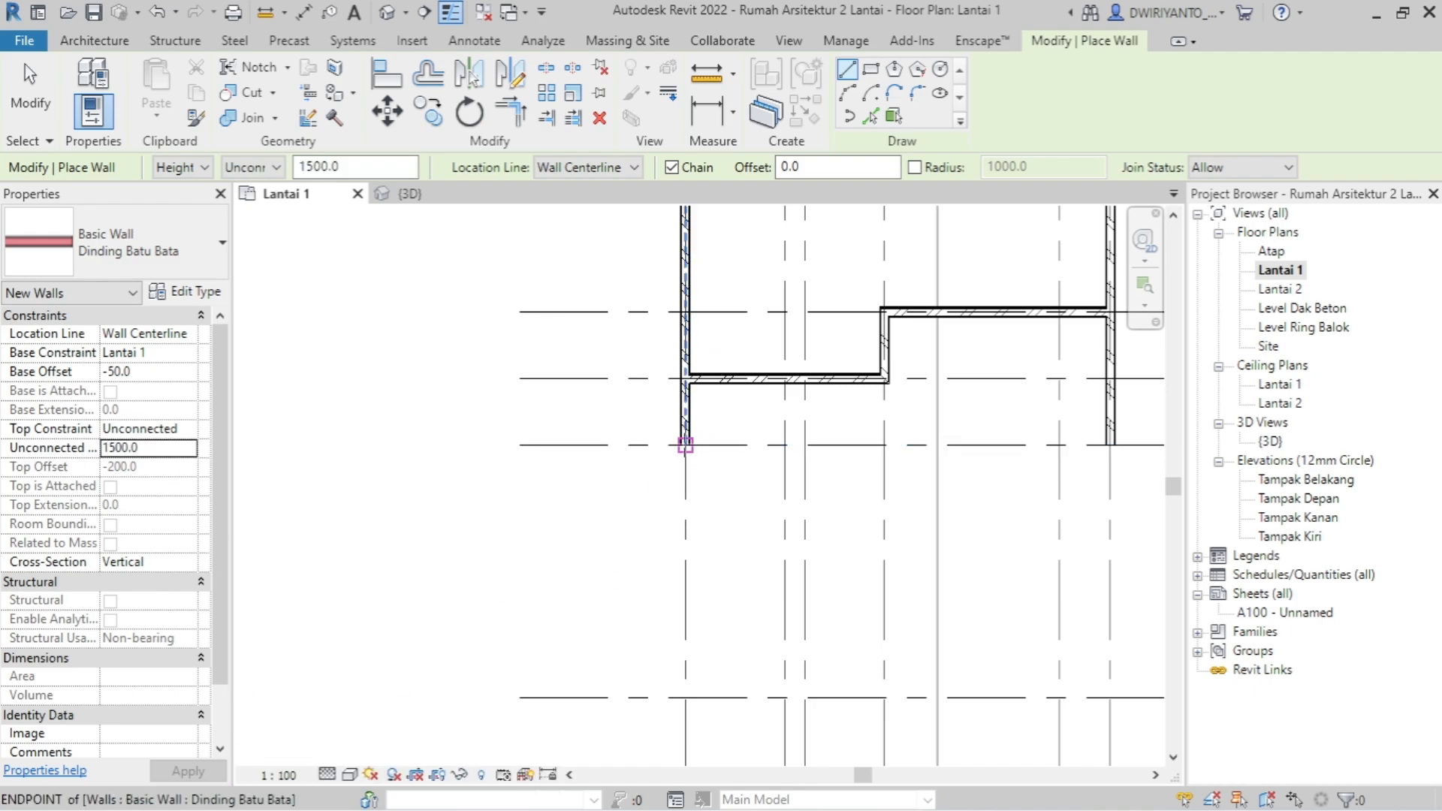
{"action": "left_click", "coordinate": [685, 445]}
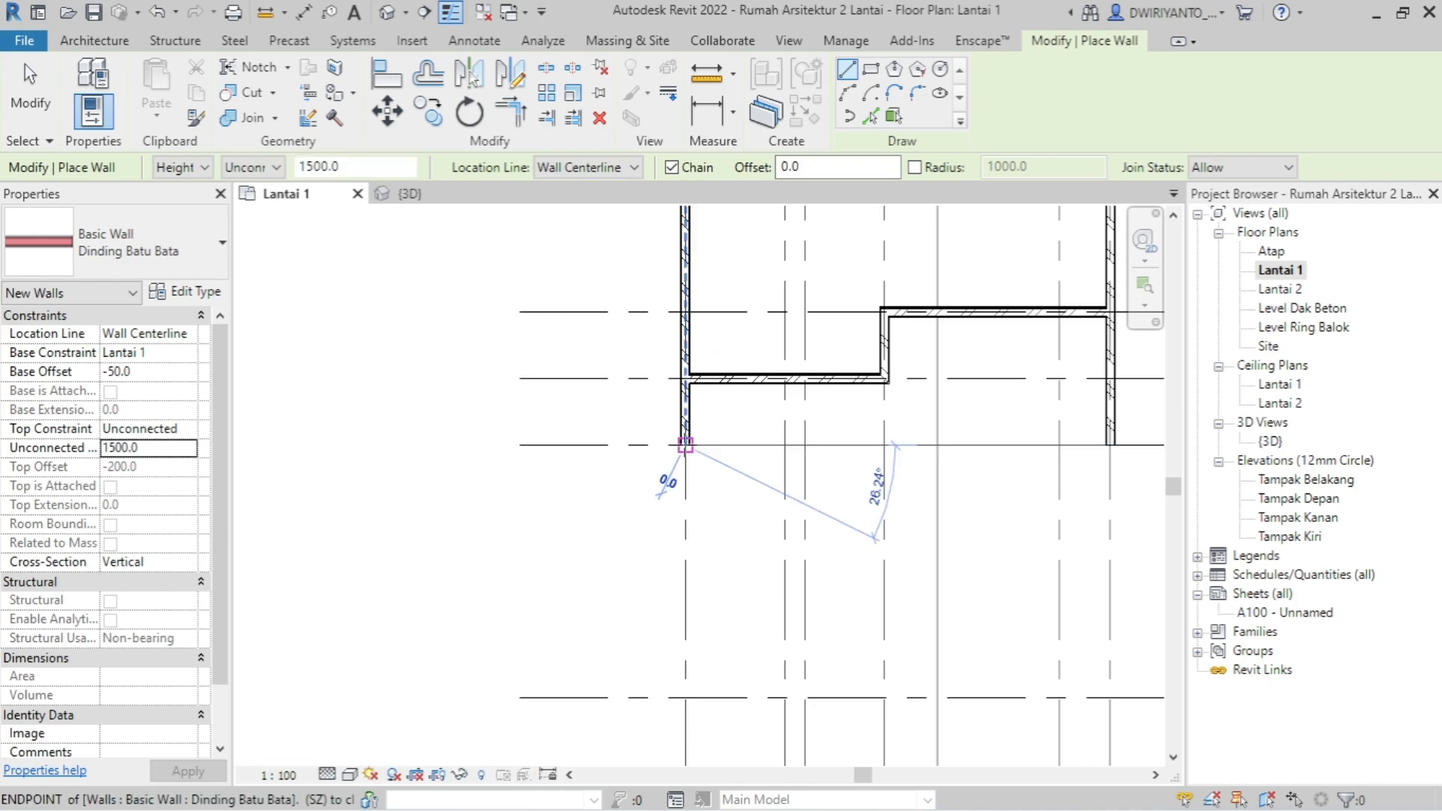
{"action": "left_click", "coordinate": [685, 699]}
{"action": "key", "text": "Escape"}
{"action": "key", "text": "Escape"}
{"action": "scroll", "coordinate": [695, 619], "scroll_direction": "up", "scroll_amount": 1}
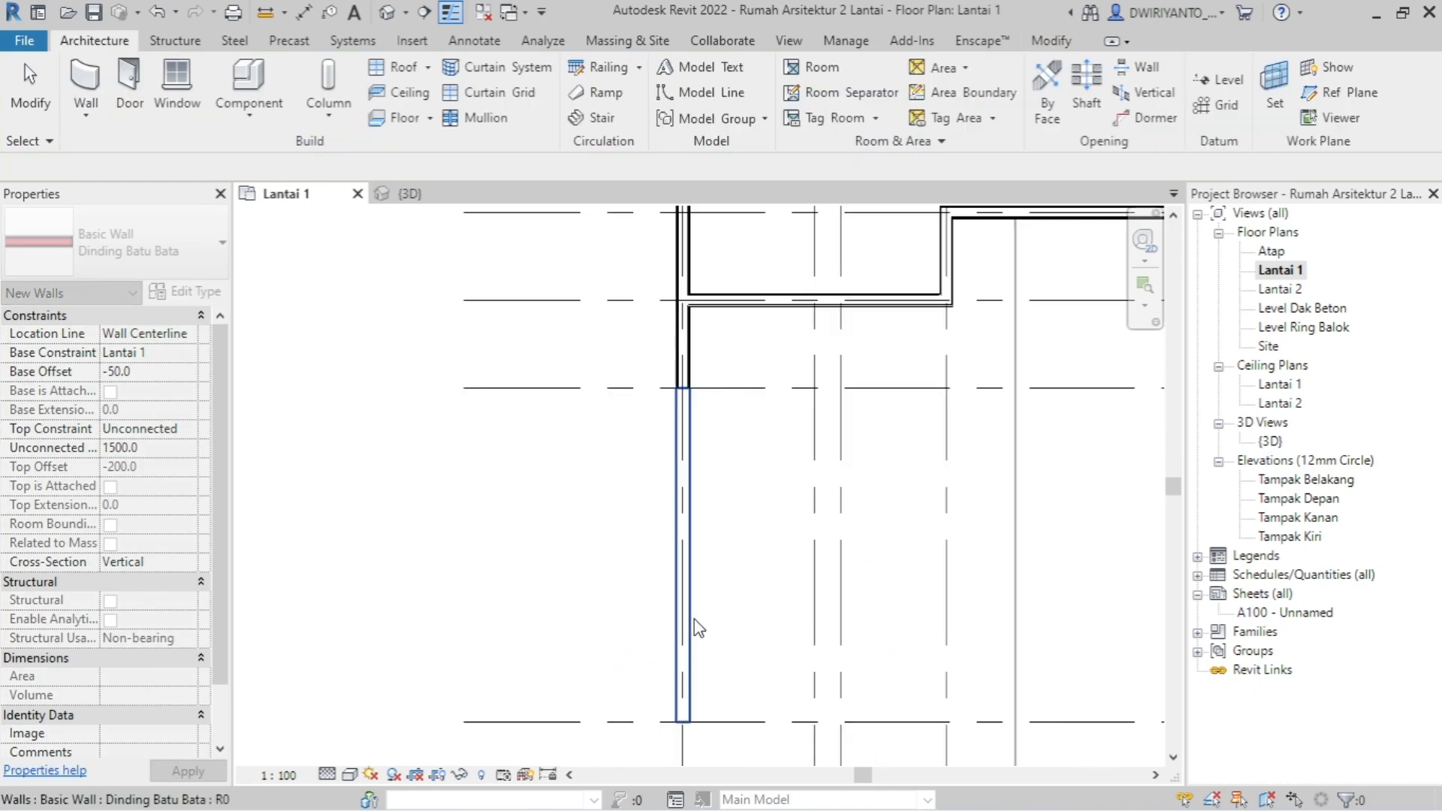
- Copy the low carport wall from grid A to grid D
{"action": "left_click", "coordinate": [695, 612]}
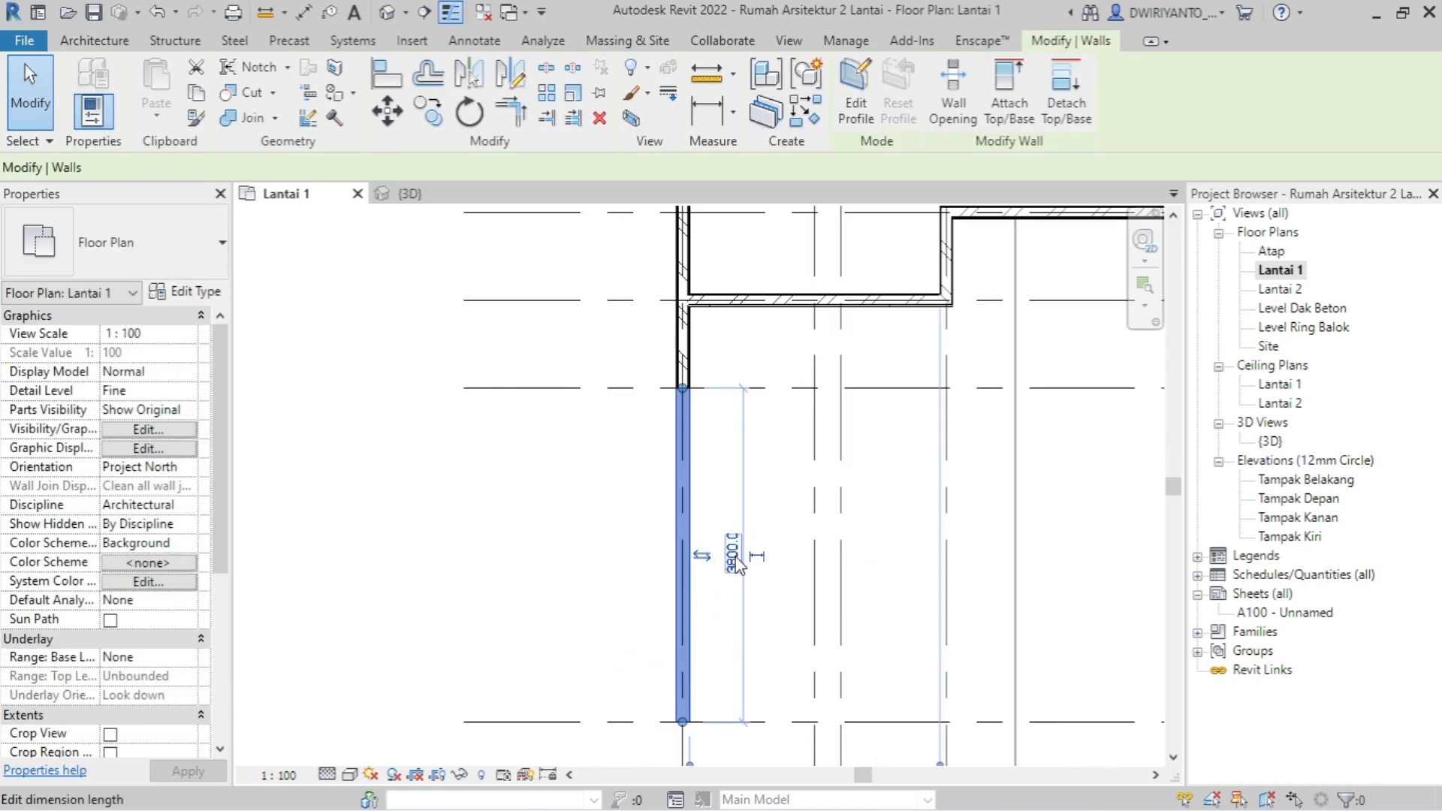
{"action": "left_click", "coordinate": [439, 120]}
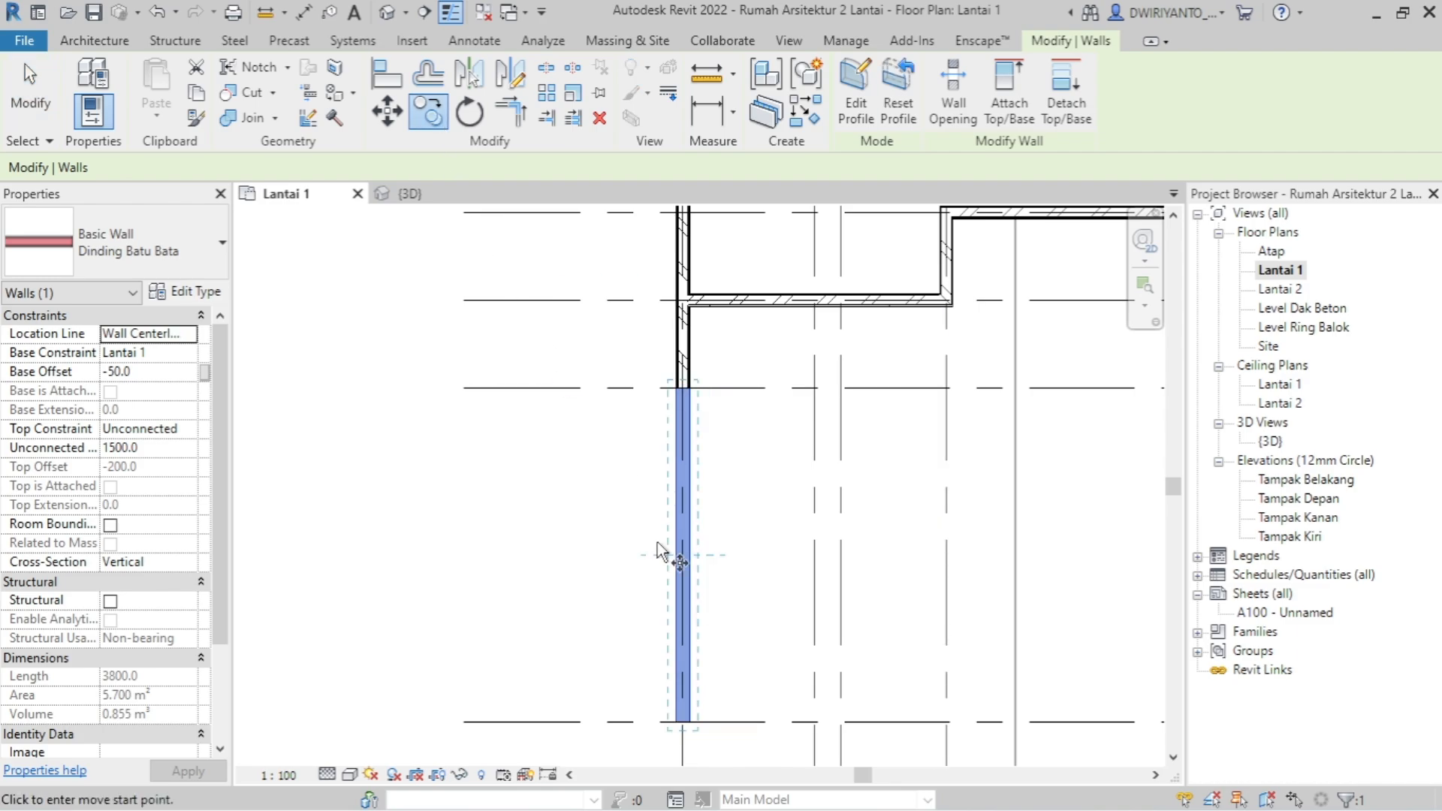
{"action": "left_click", "coordinate": [681, 754]}
{"action": "scroll", "coordinate": [406, 624], "scroll_direction": "down", "scroll_amount": 4}
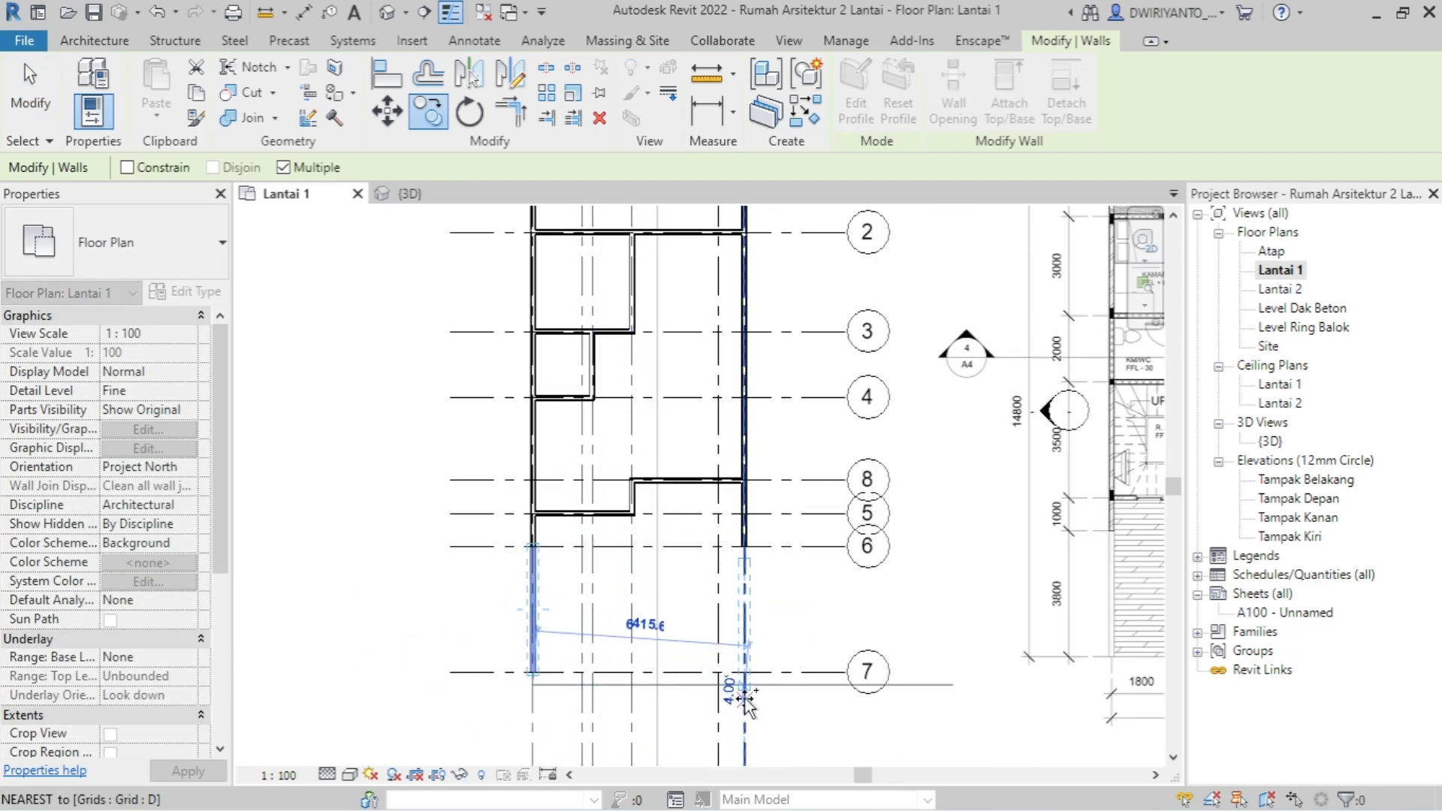
{"action": "left_click", "coordinate": [747, 685]}
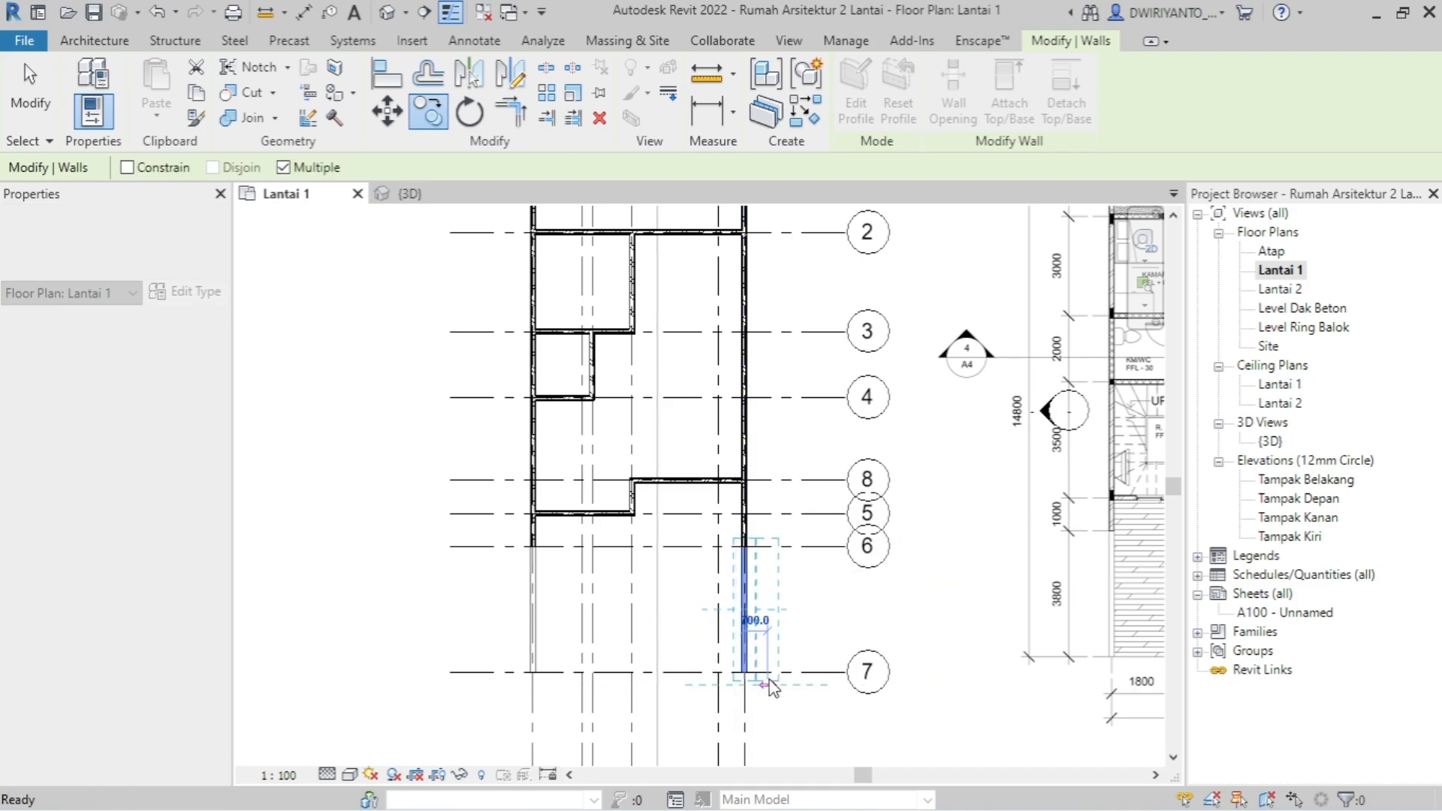
{"action": "key", "text": "Escape"}
{"action": "key", "text": "Escape"}
{"action": "scroll", "coordinate": [786, 626], "scroll_direction": "down", "scroll_amount": 2}
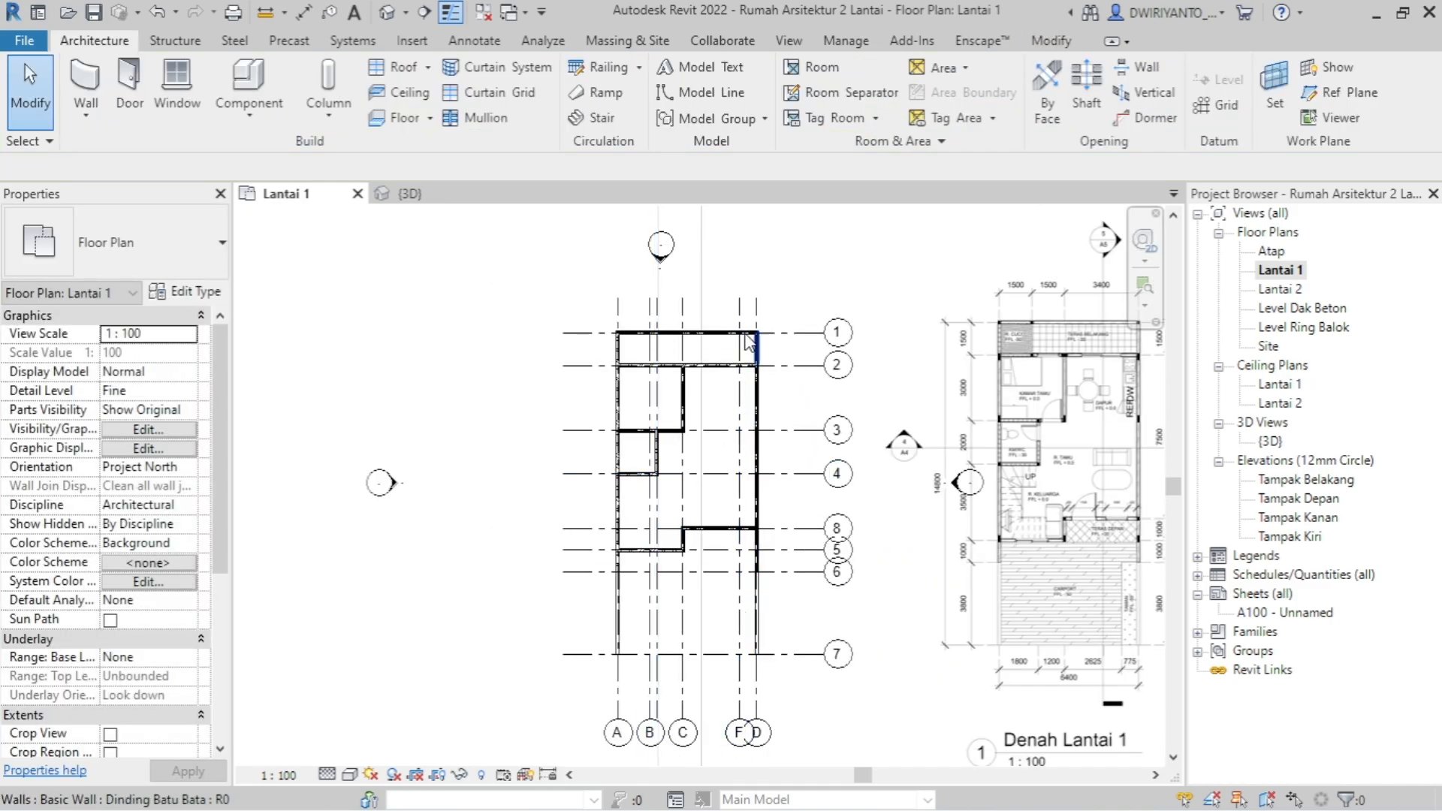
- Open the default 3D view and examine the ground-floor walls from several angles
{"action": "double_click", "coordinate": [1277, 443]}
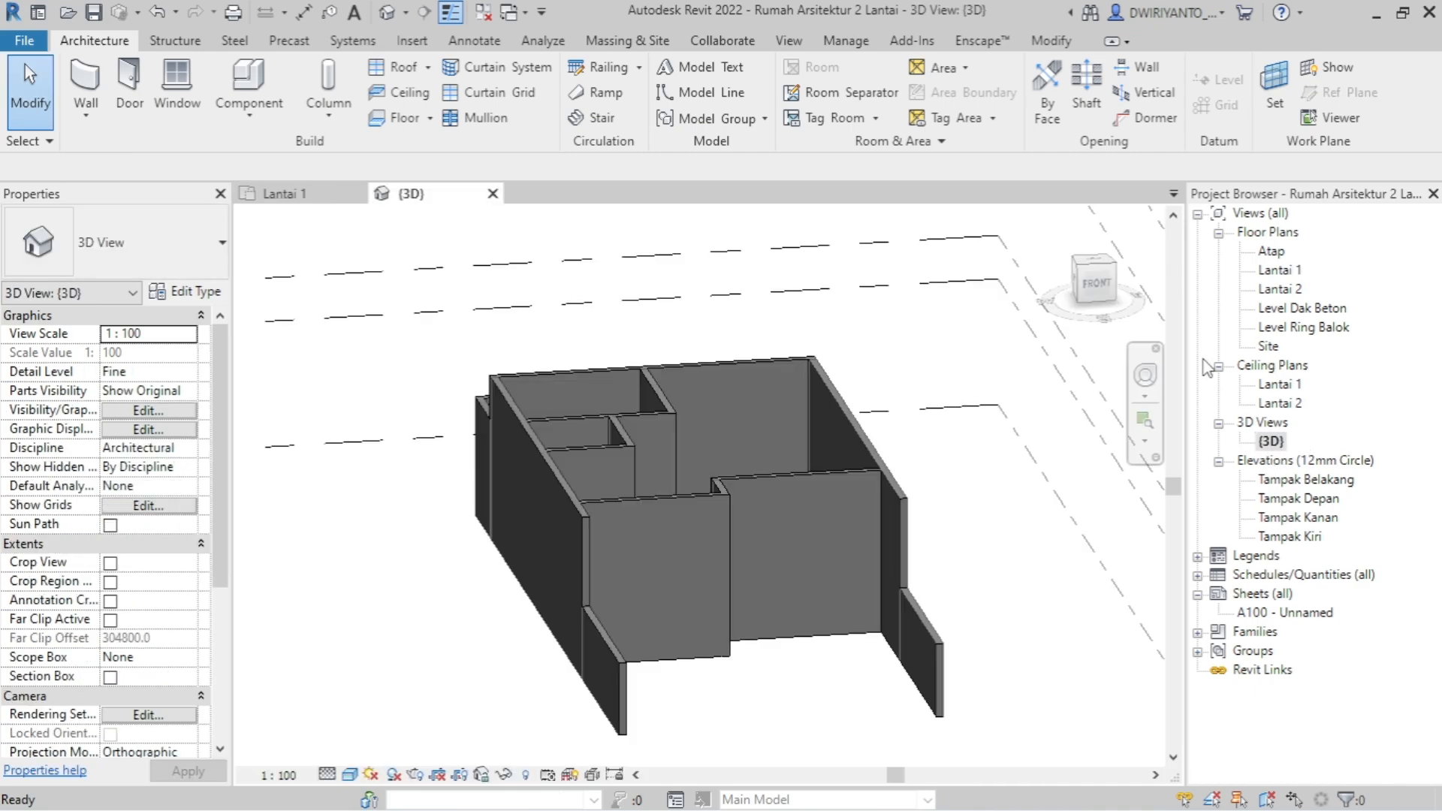
{"action": "scroll", "coordinate": [885, 484], "scroll_direction": "down", "scroll_amount": 2}
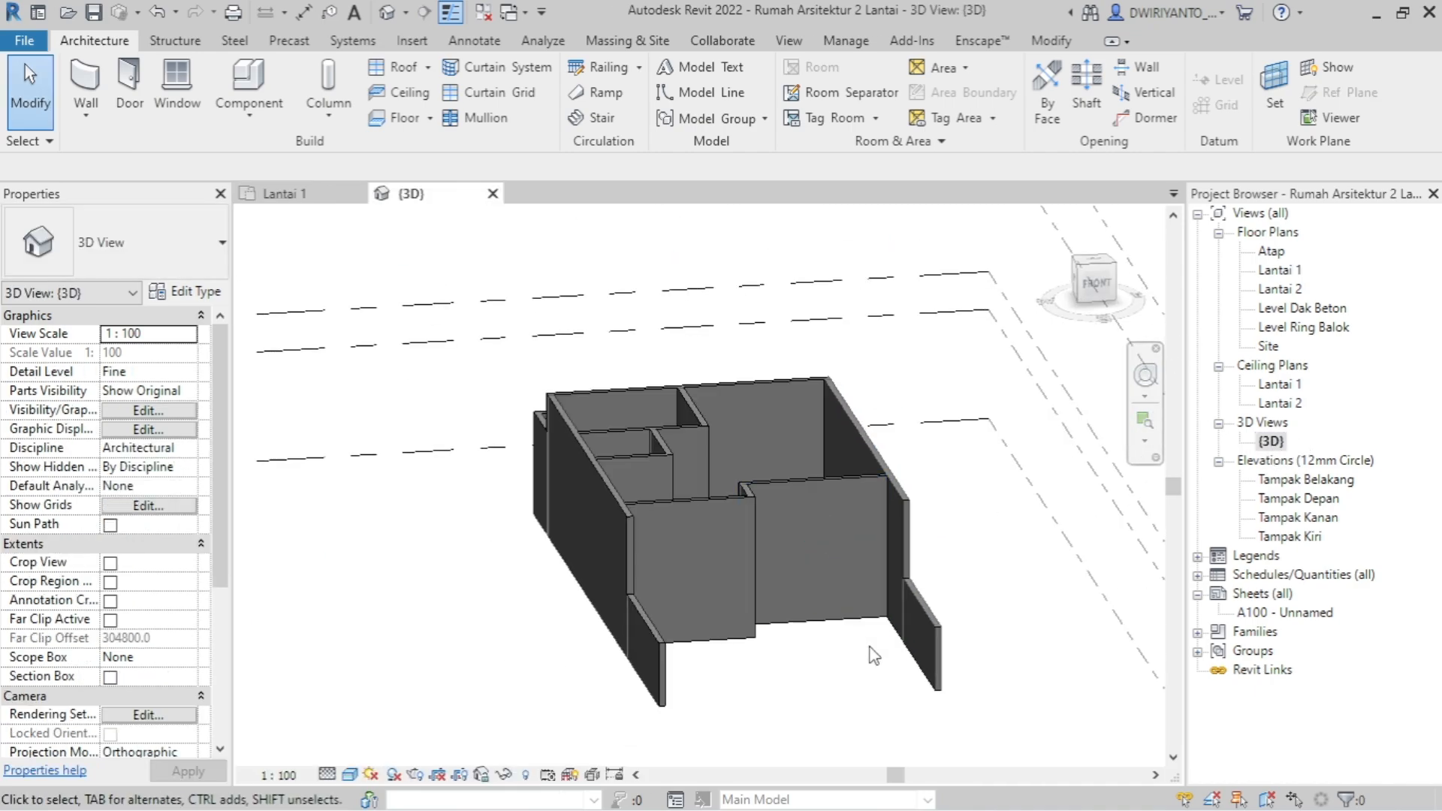
{"action": "middle_click_drag", "start_coordinate": [873, 655], "coordinate": [810, 529], "text": "shift"}
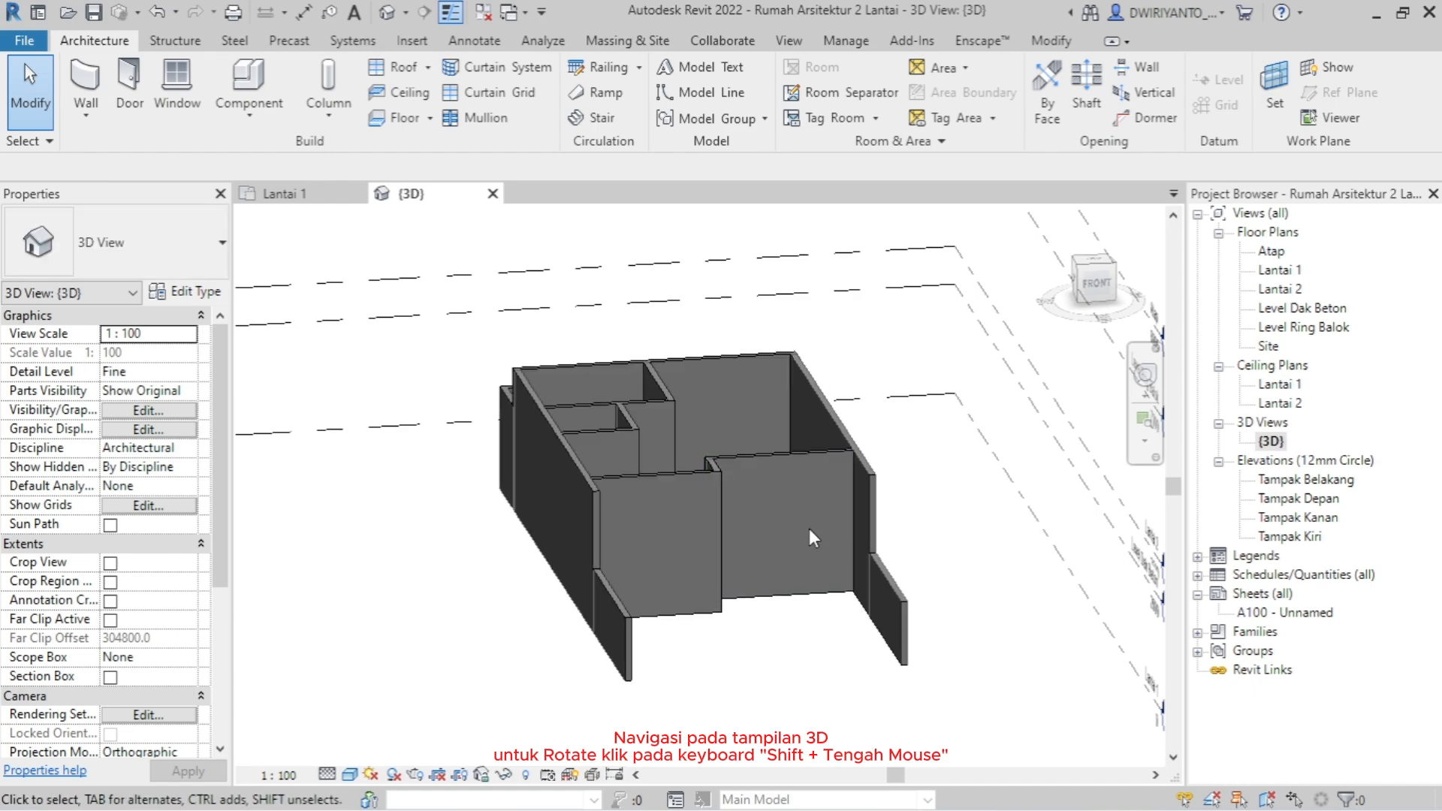
{"action": "scroll", "coordinate": [798, 542], "scroll_direction": "up", "scroll_amount": 2}
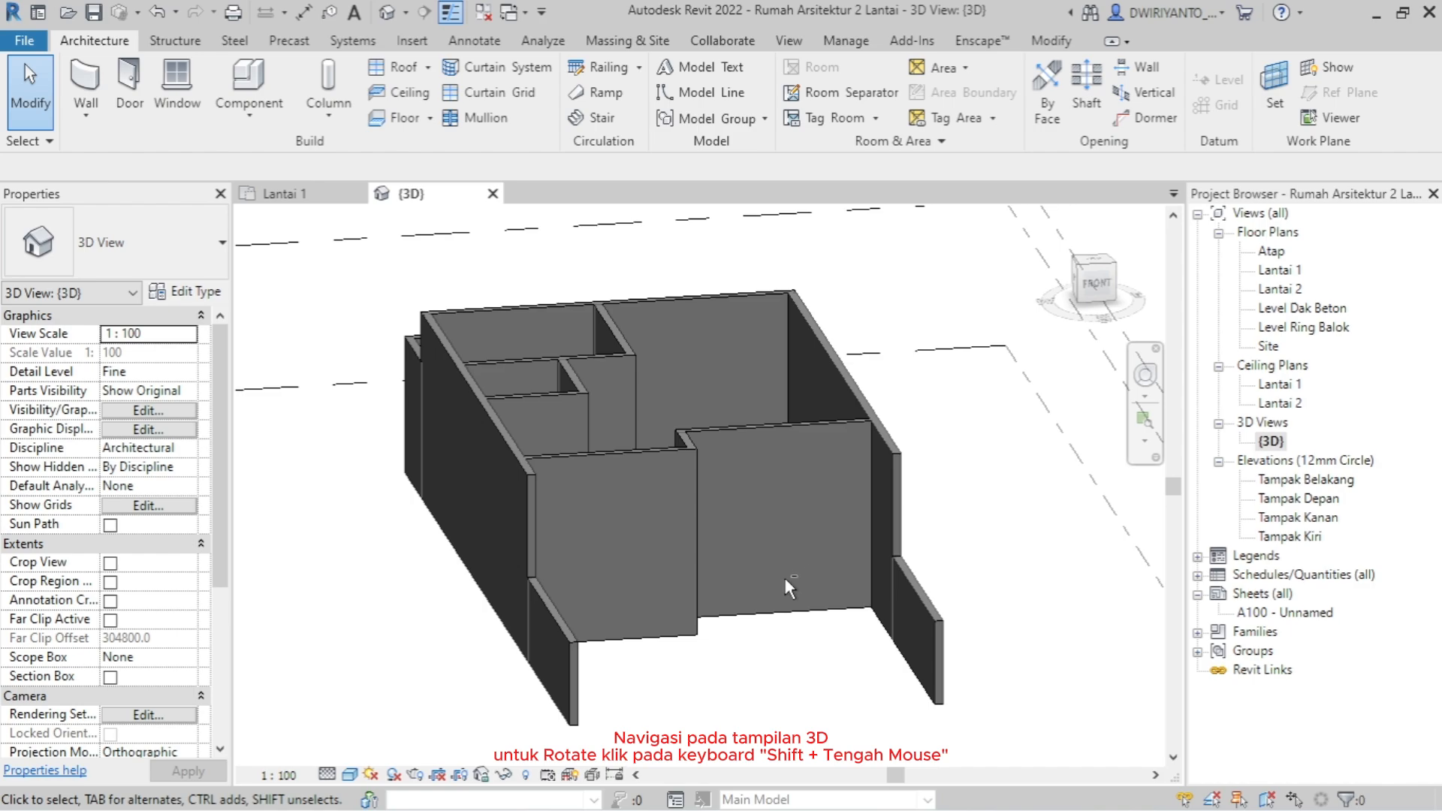
{"action": "middle_click_drag", "start_coordinate": [787, 569], "coordinate": [797, 576], "text": "shift"}
{"action": "mouse_move", "coordinate": [785, 578]}
{"action": "middle_mouse_down", "text": "shift"}
{"action": "mouse_move", "coordinate": [799, 582]}
{"action": "mouse_move", "coordinate": [787, 558]}
{"action": "middle_mouse_up", "text": "shift"}
{"action": "scroll", "coordinate": [727, 431], "scroll_direction": "up", "scroll_amount": 2}
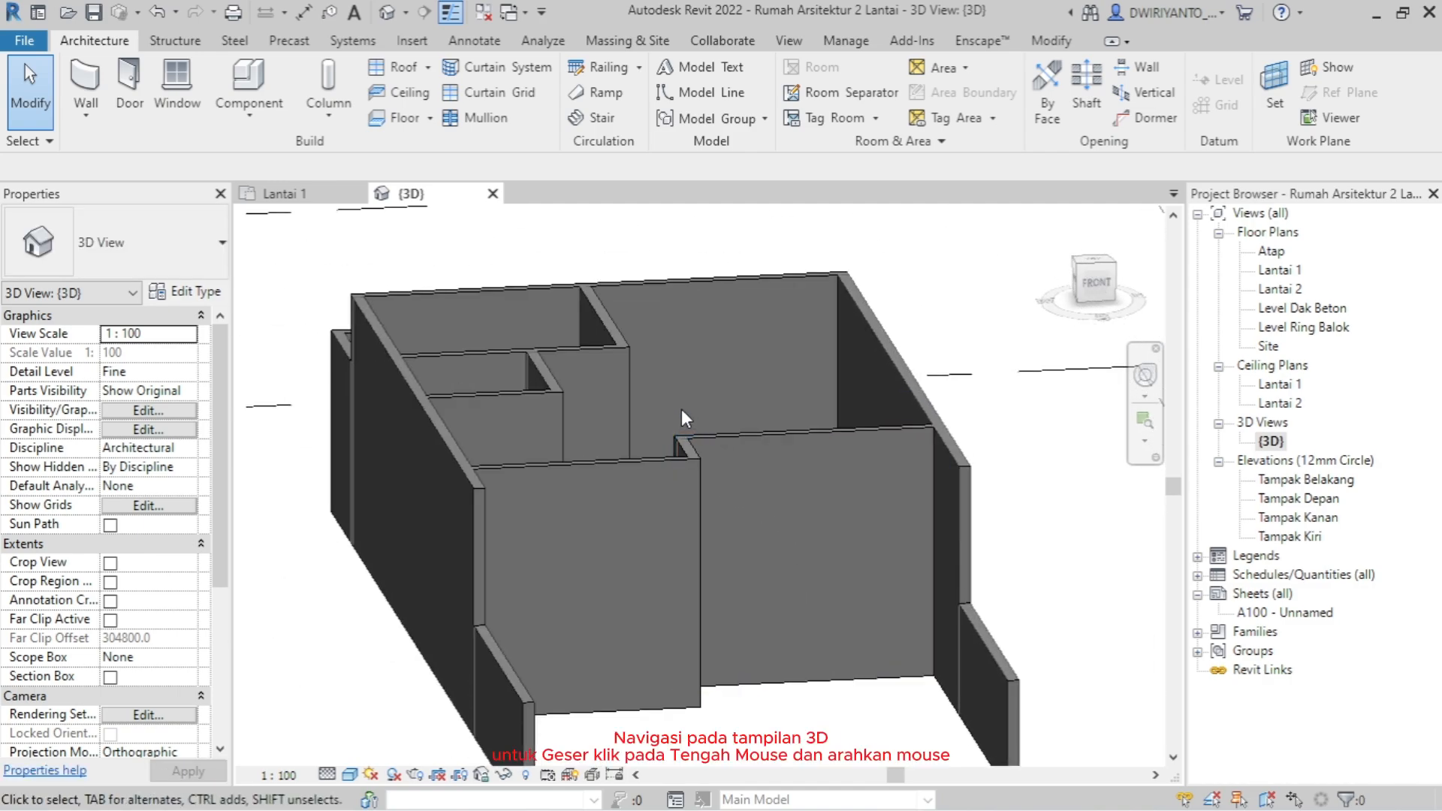
{"action": "middle_click_drag", "start_coordinate": [661, 414], "coordinate": [704, 402]}
{"action": "scroll", "coordinate": [736, 393], "scroll_direction": "down", "scroll_amount": 2}
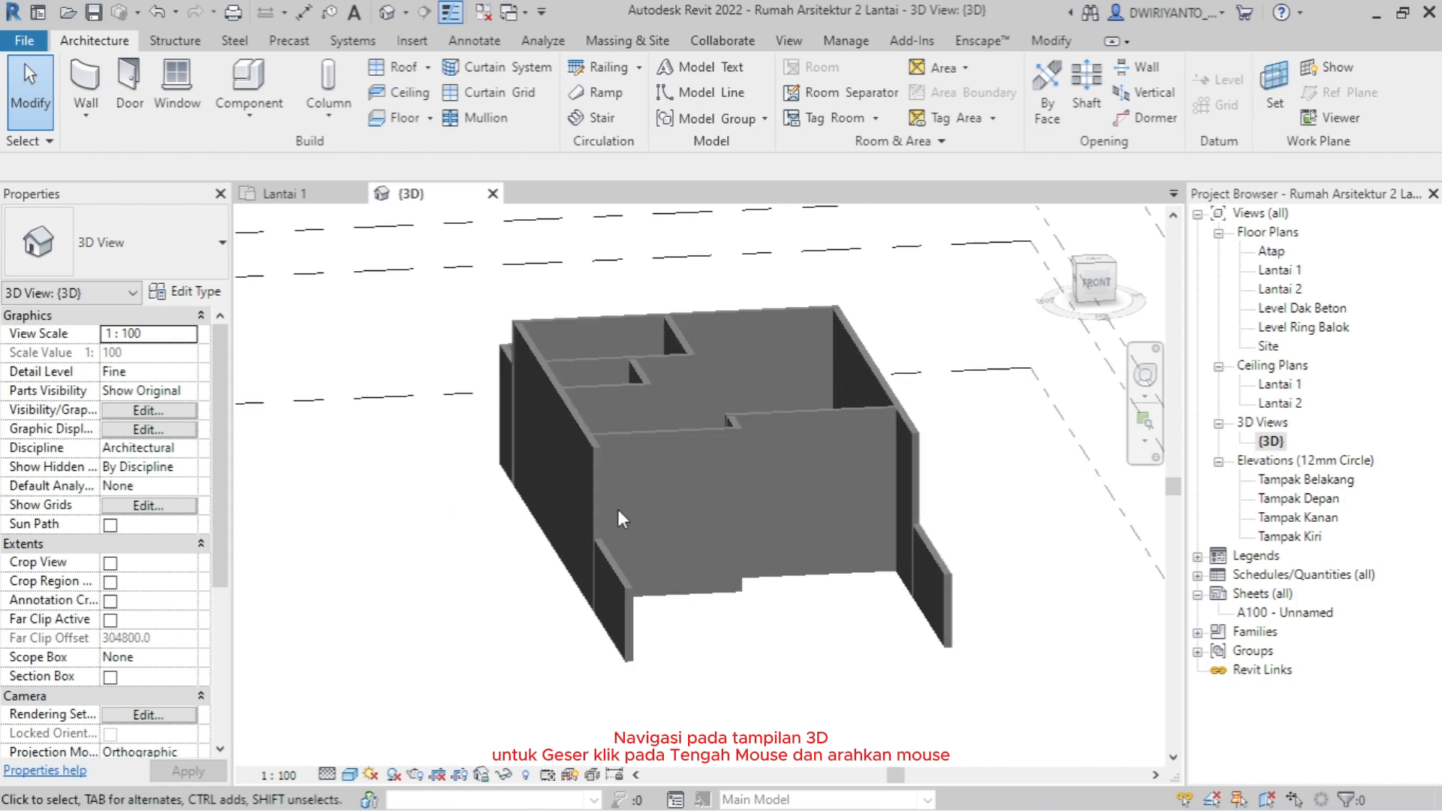
- Set the 3D view's visual style to Realistic and inspect the walls around the house
{"action": "left_click", "coordinate": [350, 775]}
{"action": "left_click", "coordinate": [389, 755]}
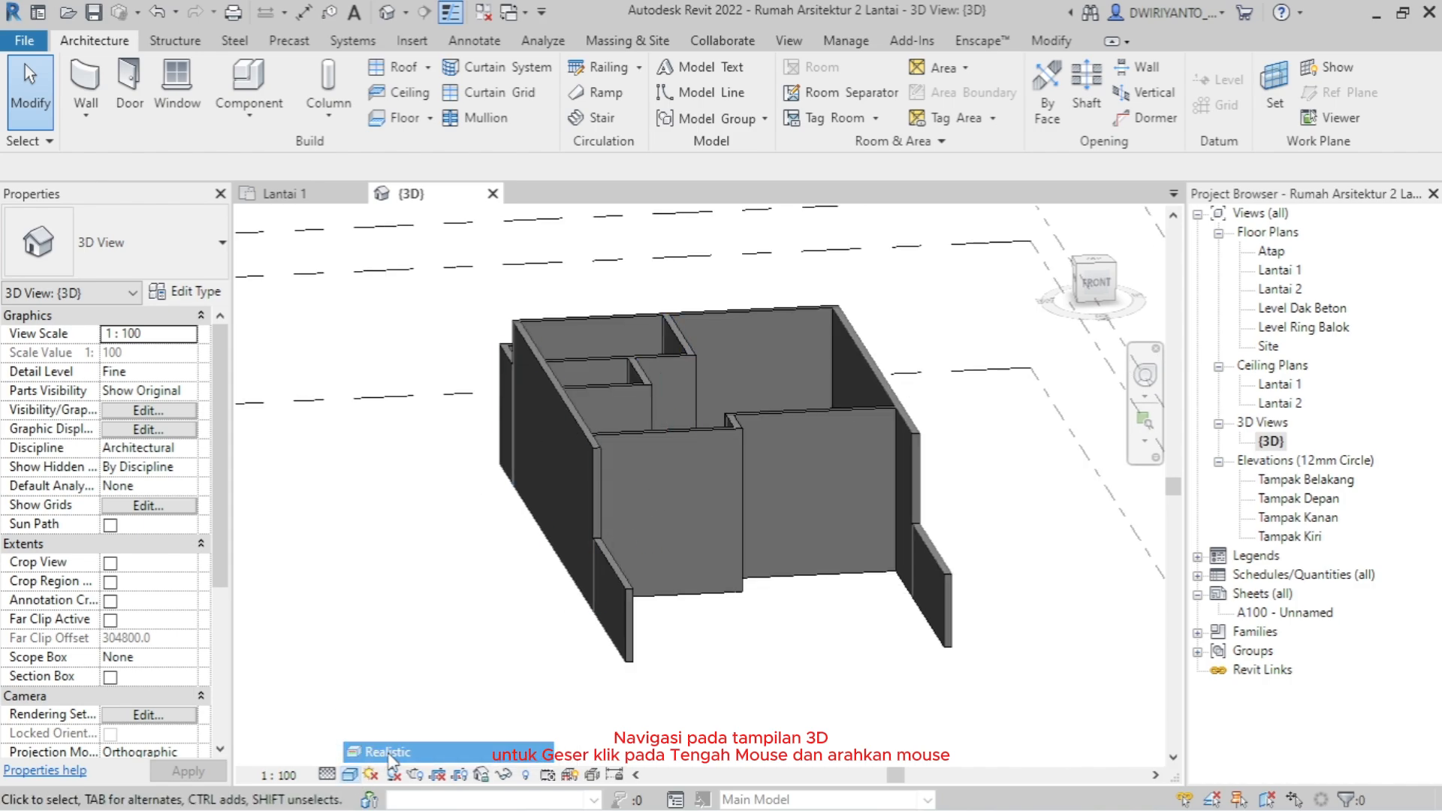
{"action": "scroll", "coordinate": [605, 583], "scroll_direction": "up", "scroll_amount": 2}
{"action": "middle_click_drag", "start_coordinate": [774, 594], "coordinate": [834, 530], "text": "shift"}
{"action": "scroll", "coordinate": [838, 473], "scroll_direction": "down", "scroll_amount": 3}
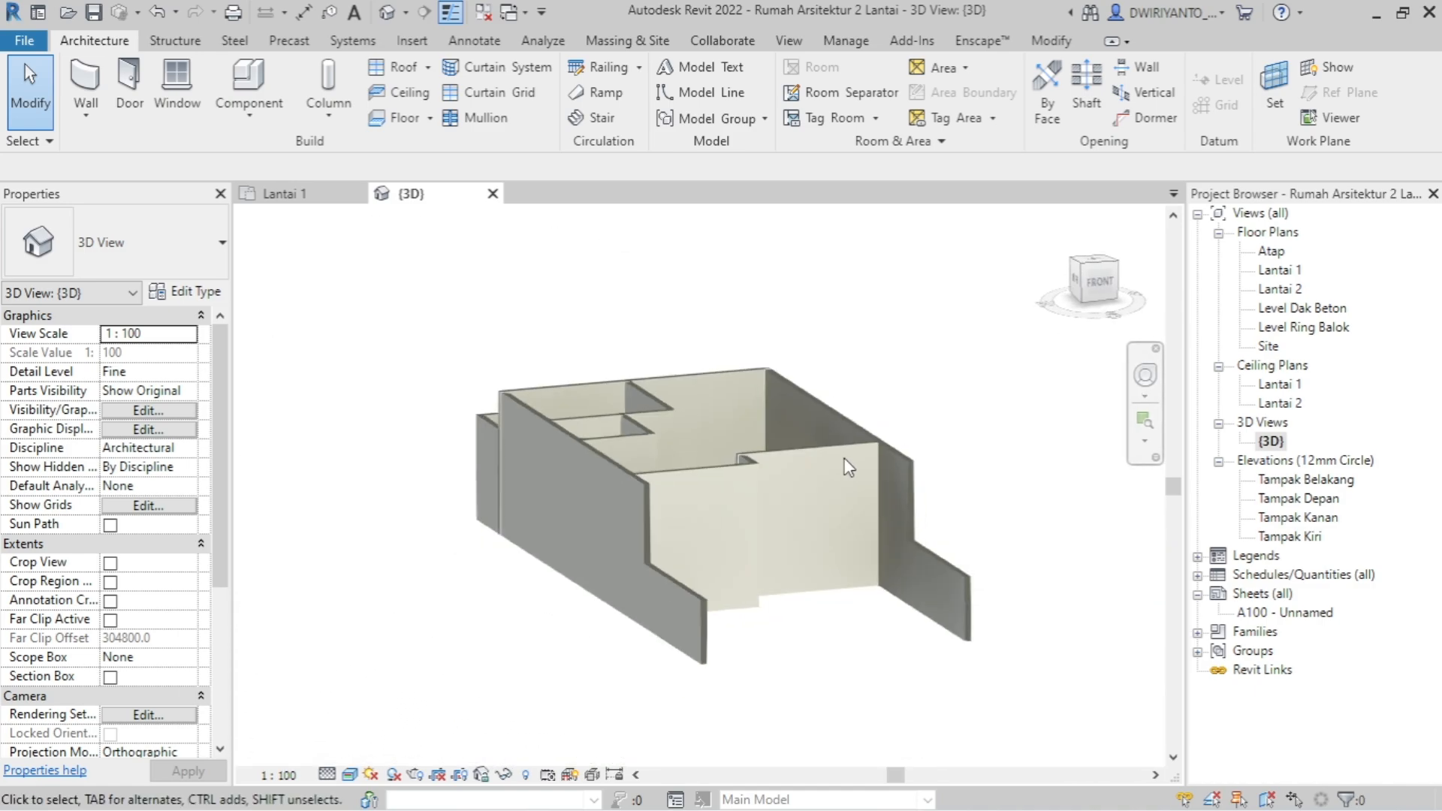
{"action": "scroll", "coordinate": [629, 539], "scroll_direction": "up", "scroll_amount": 2}
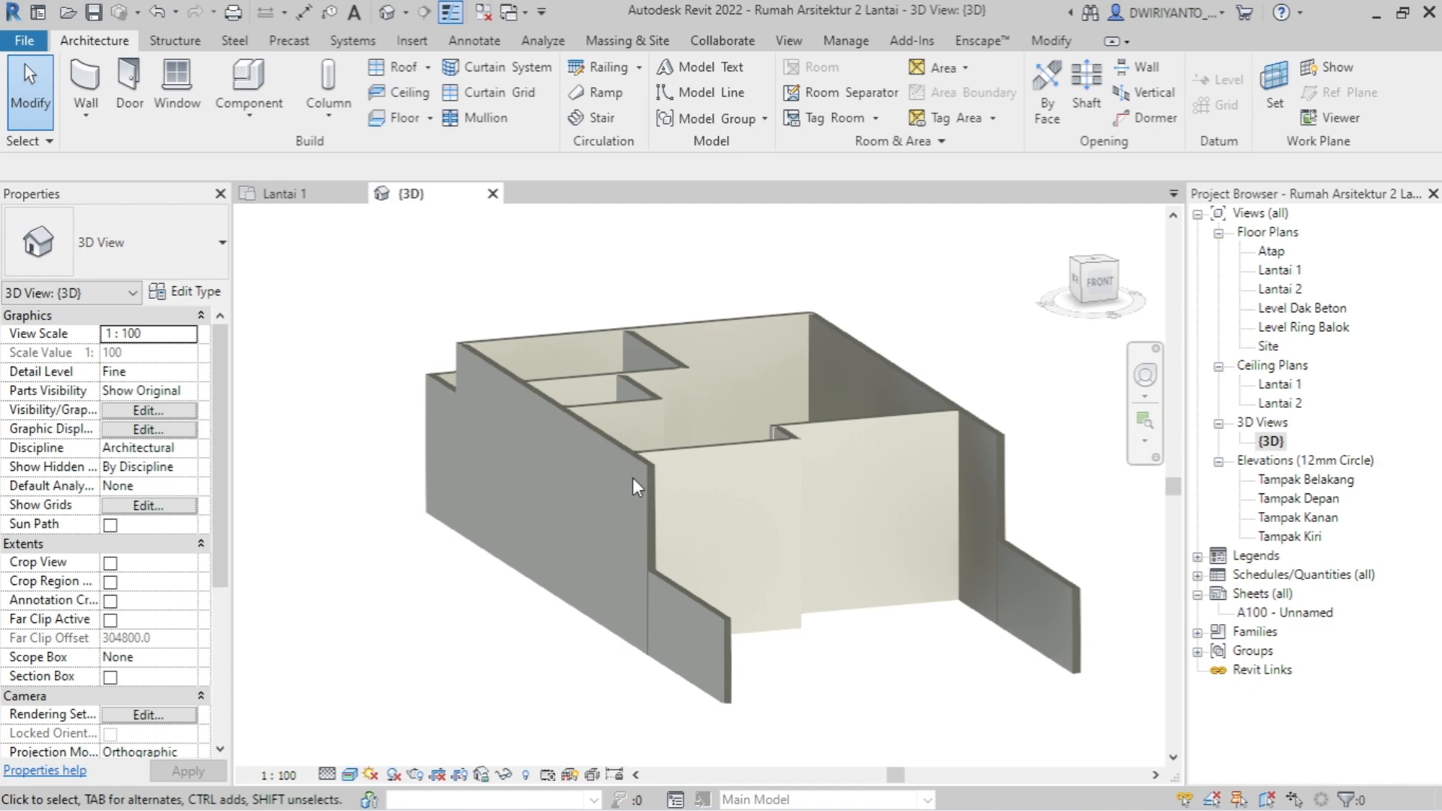
{"action": "scroll", "coordinate": [644, 541], "scroll_direction": "up", "scroll_amount": 2}
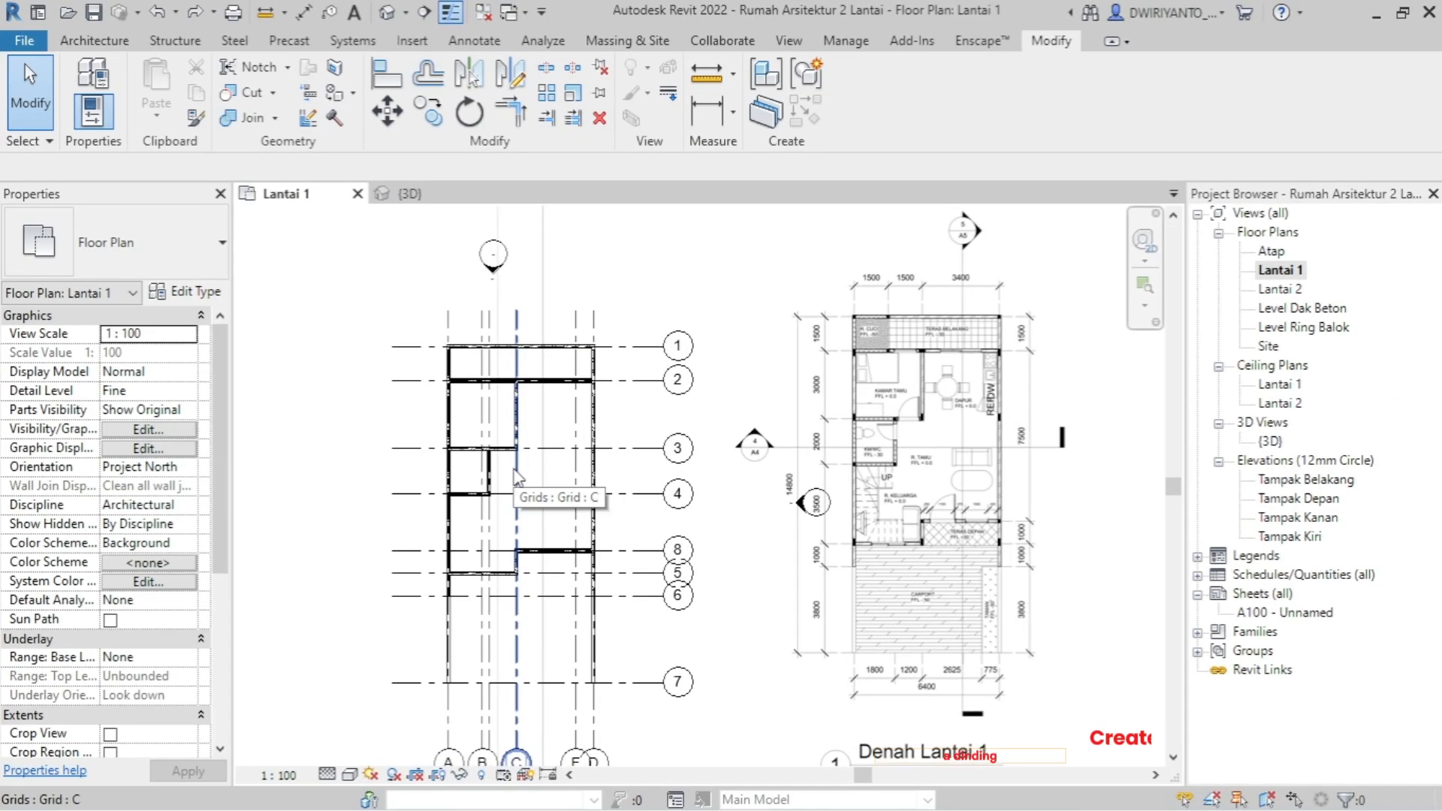
- Examine the column positions and sizes on the Denah Lantai 1 reference plan and the matching wall junctions in the Lantai 1 model
{"action": "scroll", "coordinate": [691, 304], "scroll_direction": "down", "scroll_amount": 1}
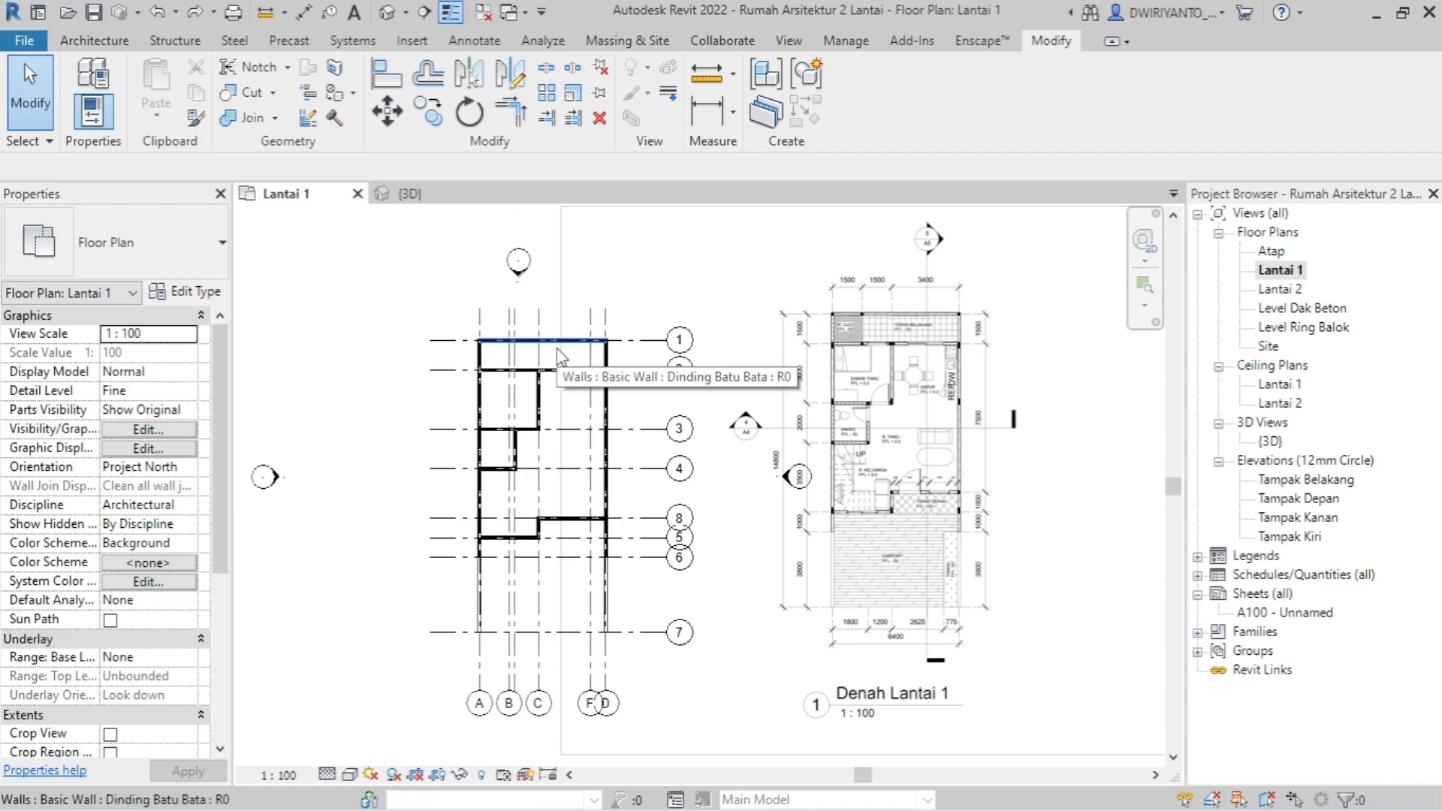
{"action": "scroll", "coordinate": [552, 364], "scroll_direction": "up", "scroll_amount": 6}
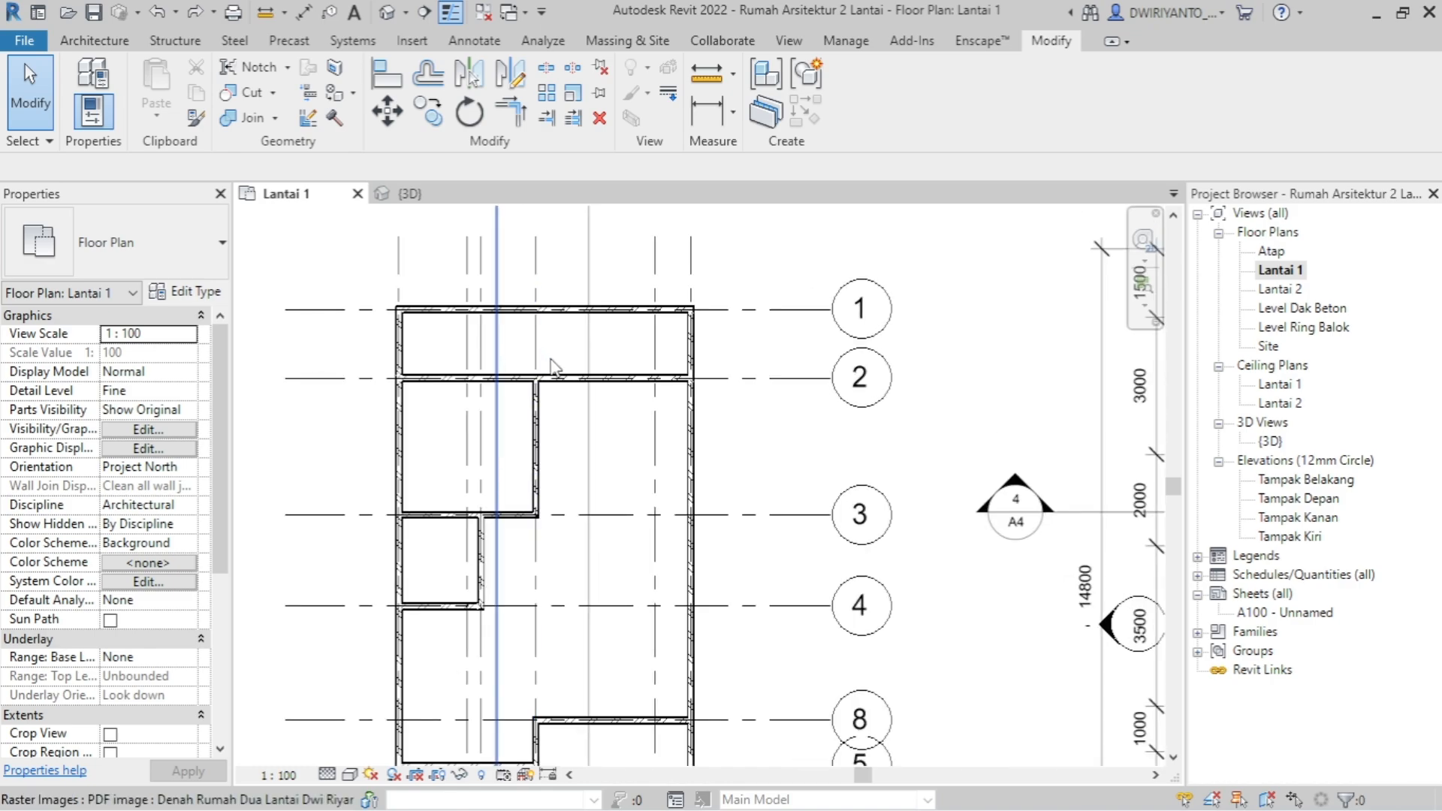
{"action": "scroll", "coordinate": [546, 408], "scroll_direction": "up", "scroll_amount": 2}
{"action": "scroll", "coordinate": [507, 484], "scroll_direction": "down", "scroll_amount": 7}
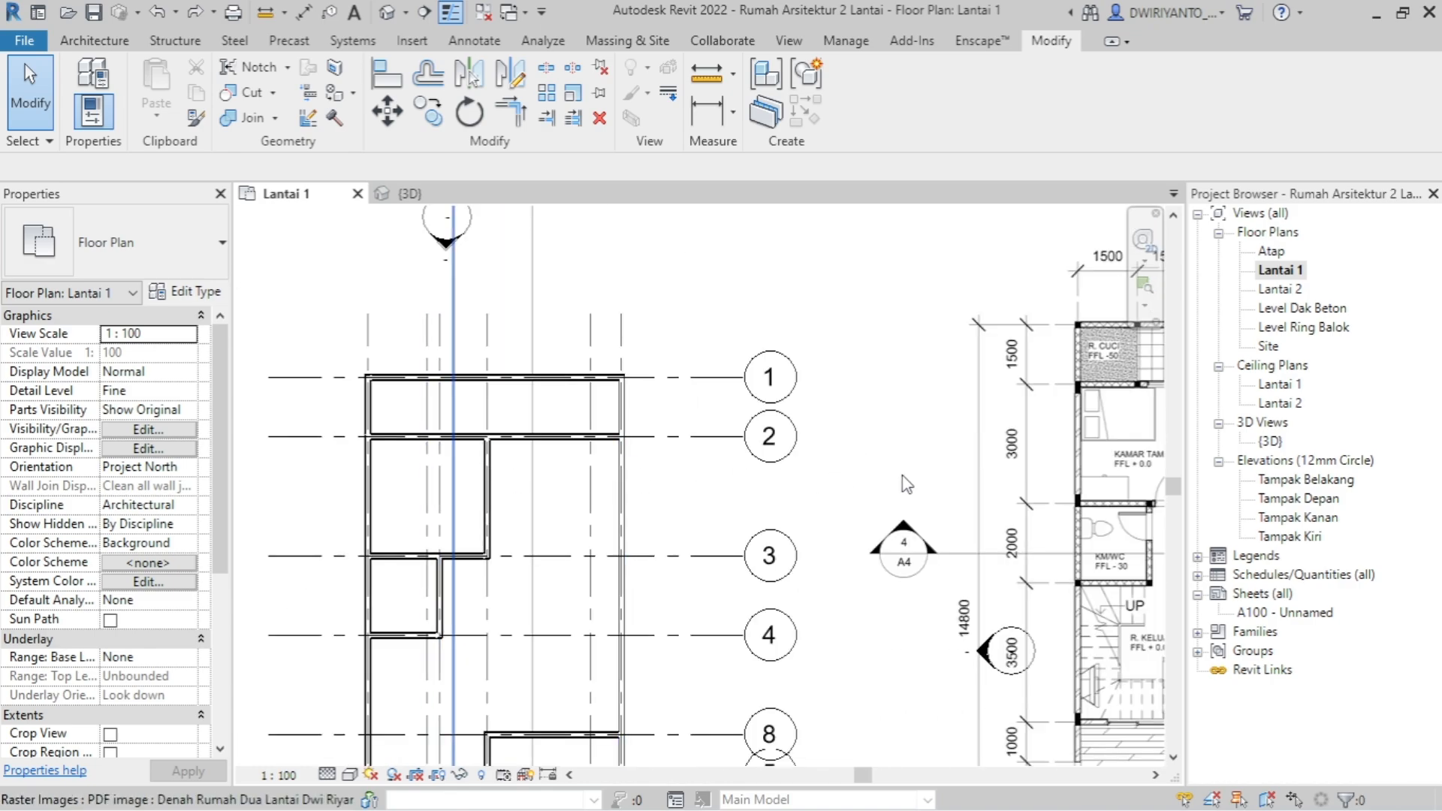
{"action": "scroll", "coordinate": [873, 471], "scroll_direction": "down", "scroll_amount": 1}
{"action": "middle_click_drag", "start_coordinate": [754, 456], "coordinate": [520, 434]}
{"action": "scroll", "coordinate": [894, 381], "scroll_direction": "up", "scroll_amount": 5}
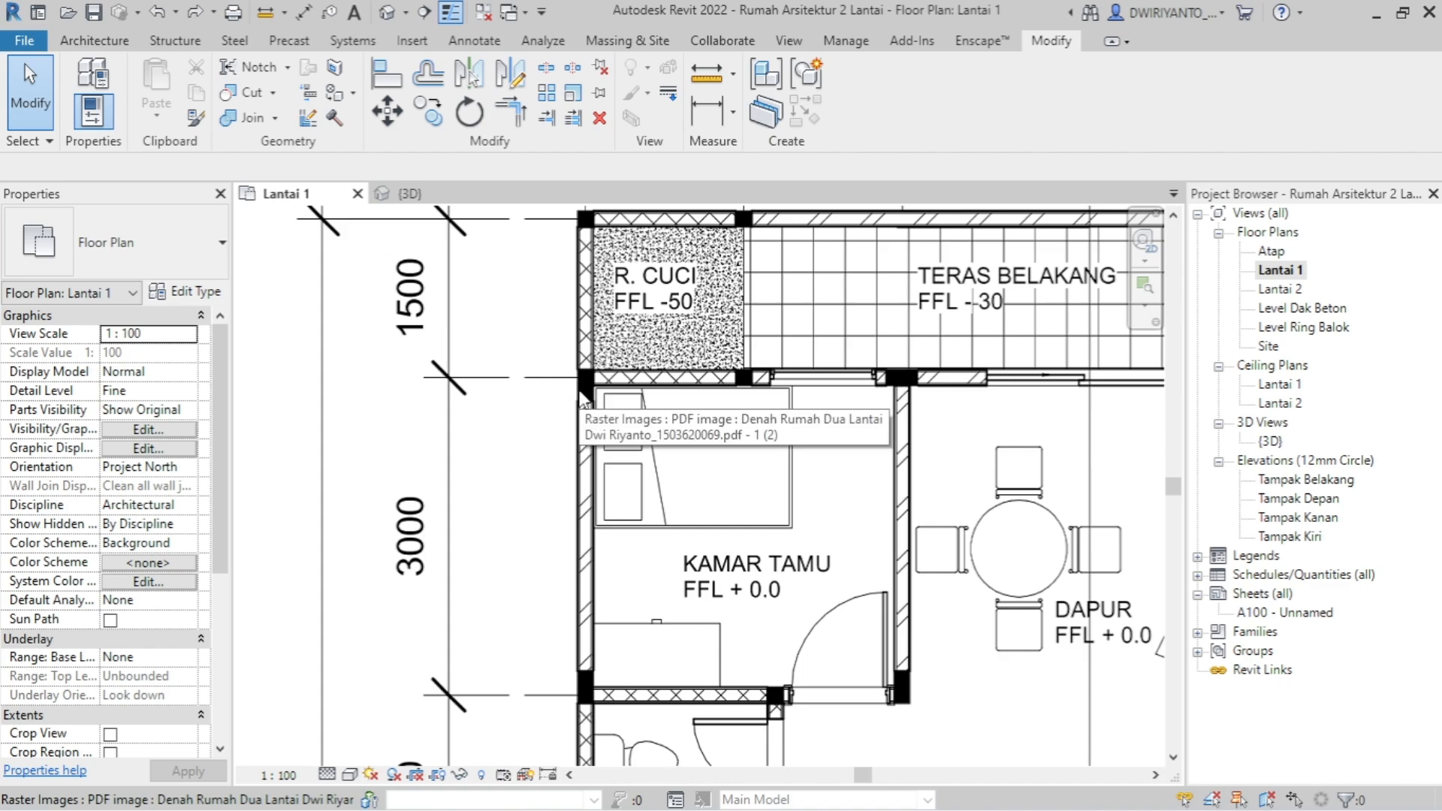
{"action": "scroll", "coordinate": [560, 525], "scroll_direction": "down", "scroll_amount": 1}
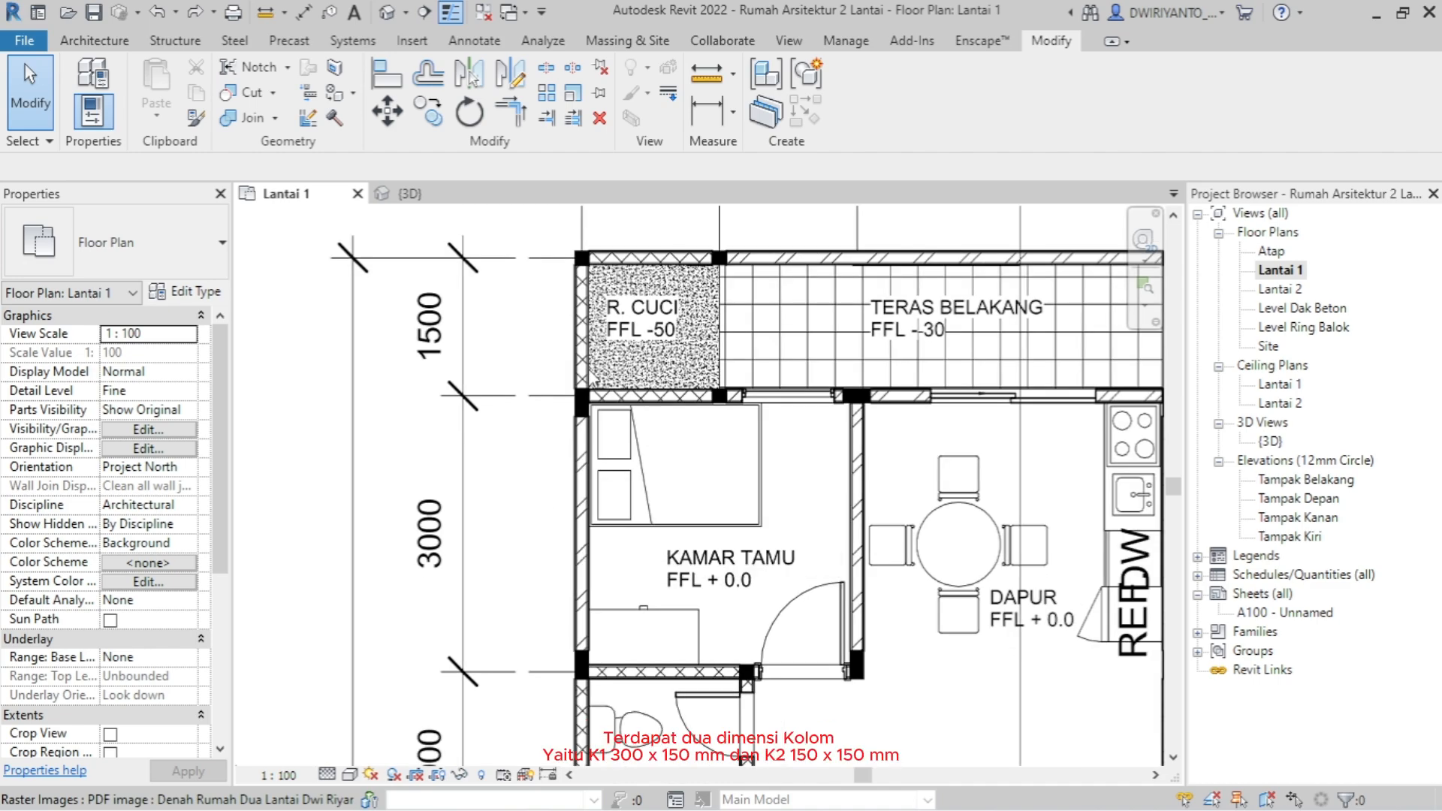
{"action": "scroll", "coordinate": [592, 416], "scroll_direction": "up", "scroll_amount": 2}
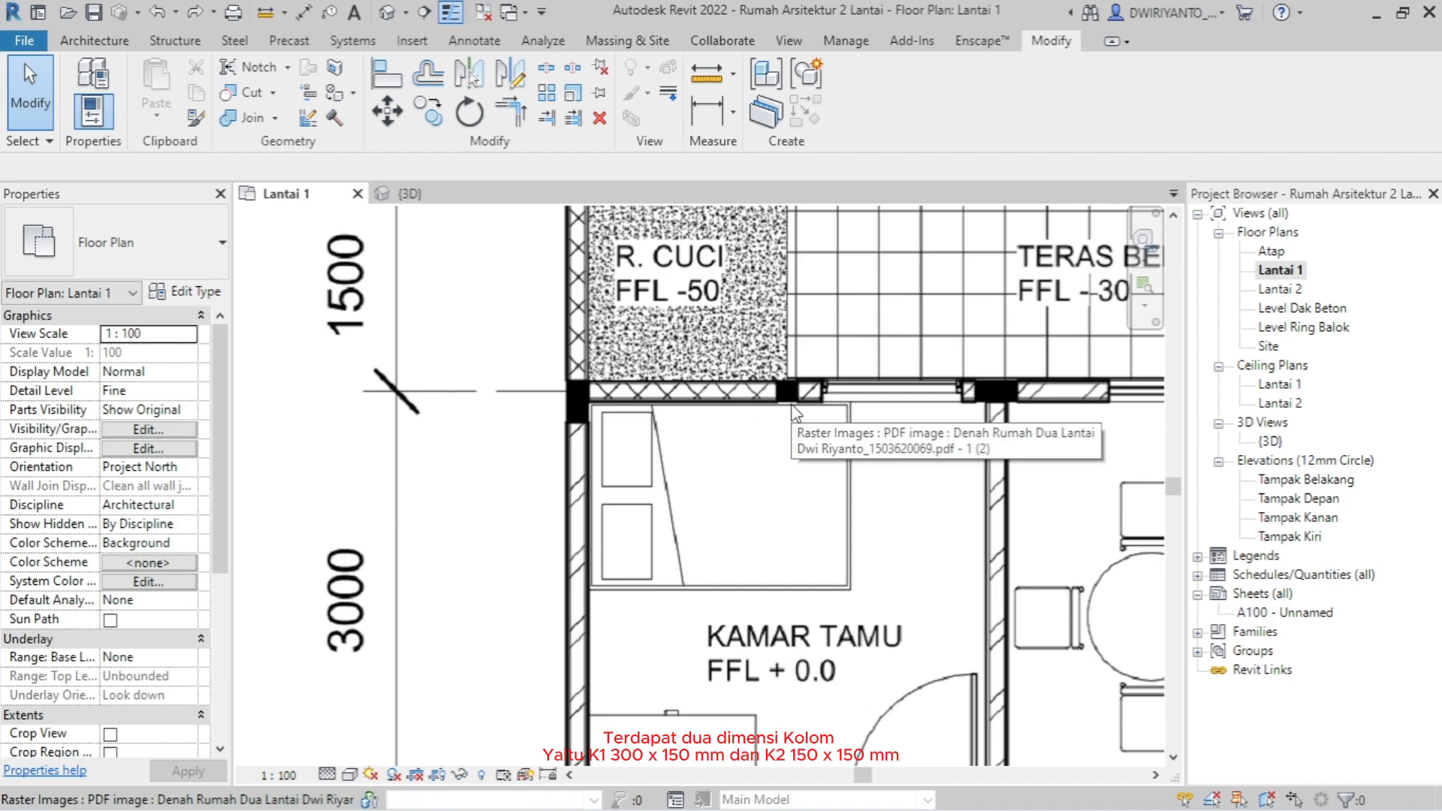
{"action": "scroll", "coordinate": [785, 392], "scroll_direction": "up", "scroll_amount": 1}
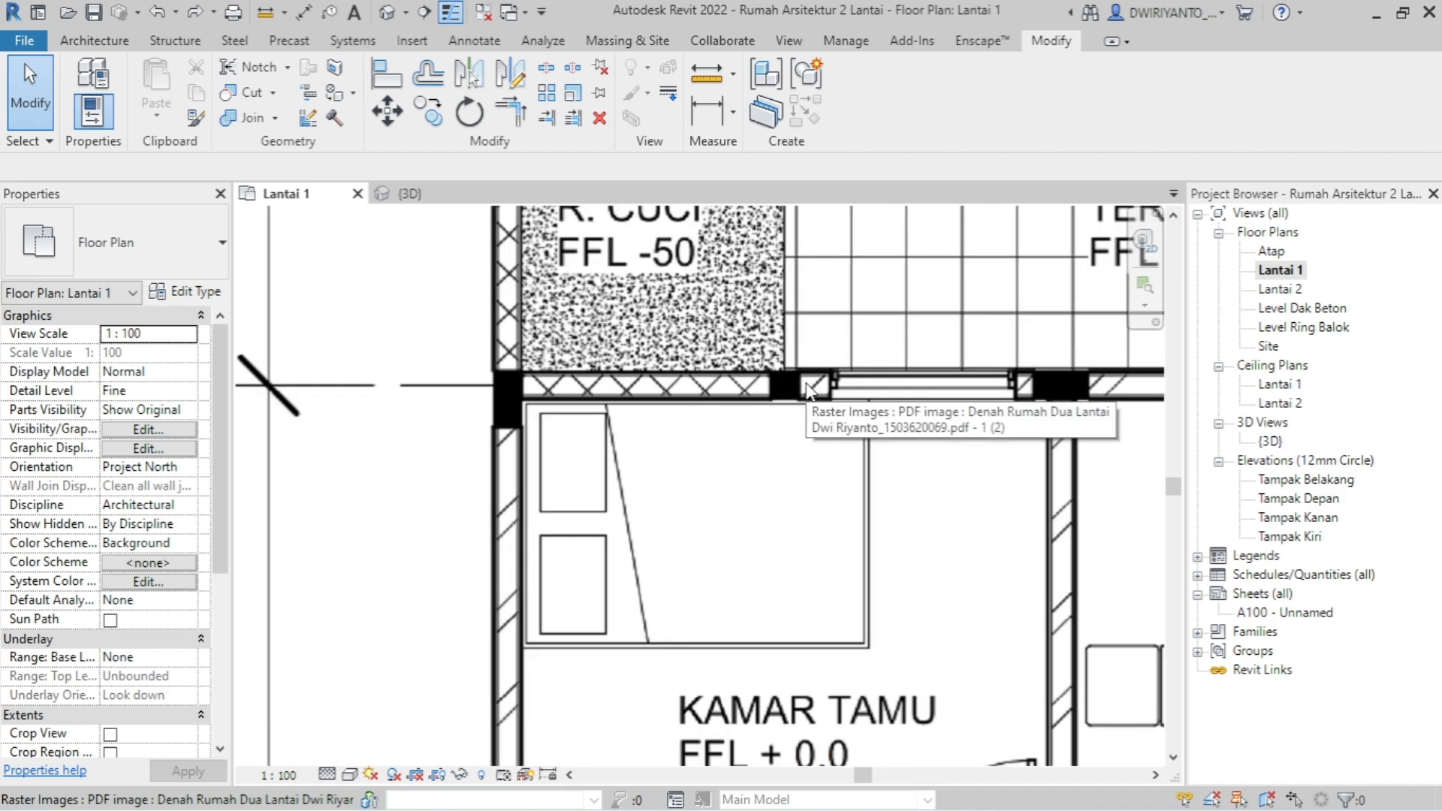
{"action": "scroll", "coordinate": [802, 393], "scroll_direction": "down", "scroll_amount": 5}
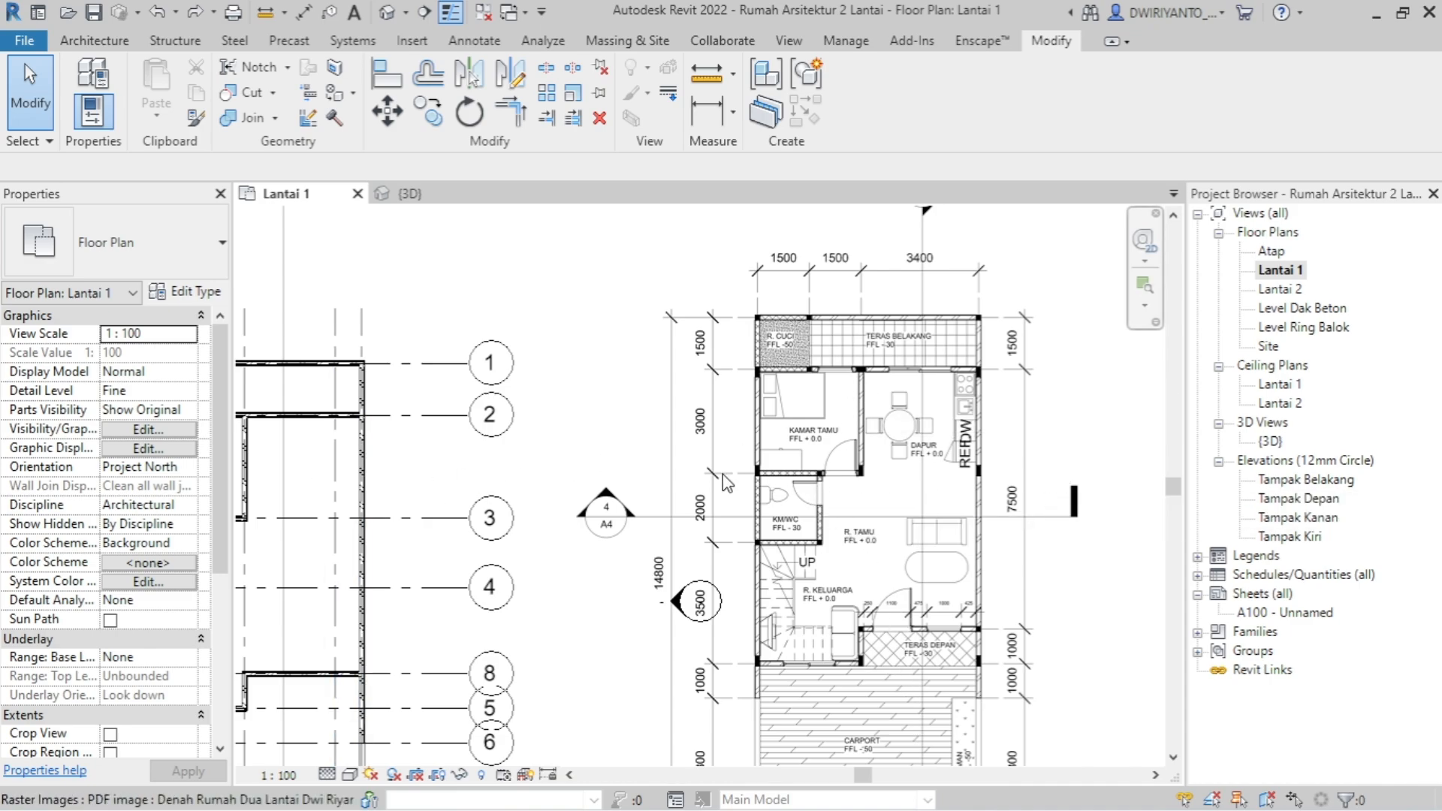
{"action": "scroll", "coordinate": [722, 475], "scroll_direction": "down", "scroll_amount": 2}
{"action": "middle_click_drag", "start_coordinate": [702, 473], "coordinate": [713, 475]}
{"action": "scroll", "coordinate": [680, 480], "scroll_direction": "up", "scroll_amount": 6}
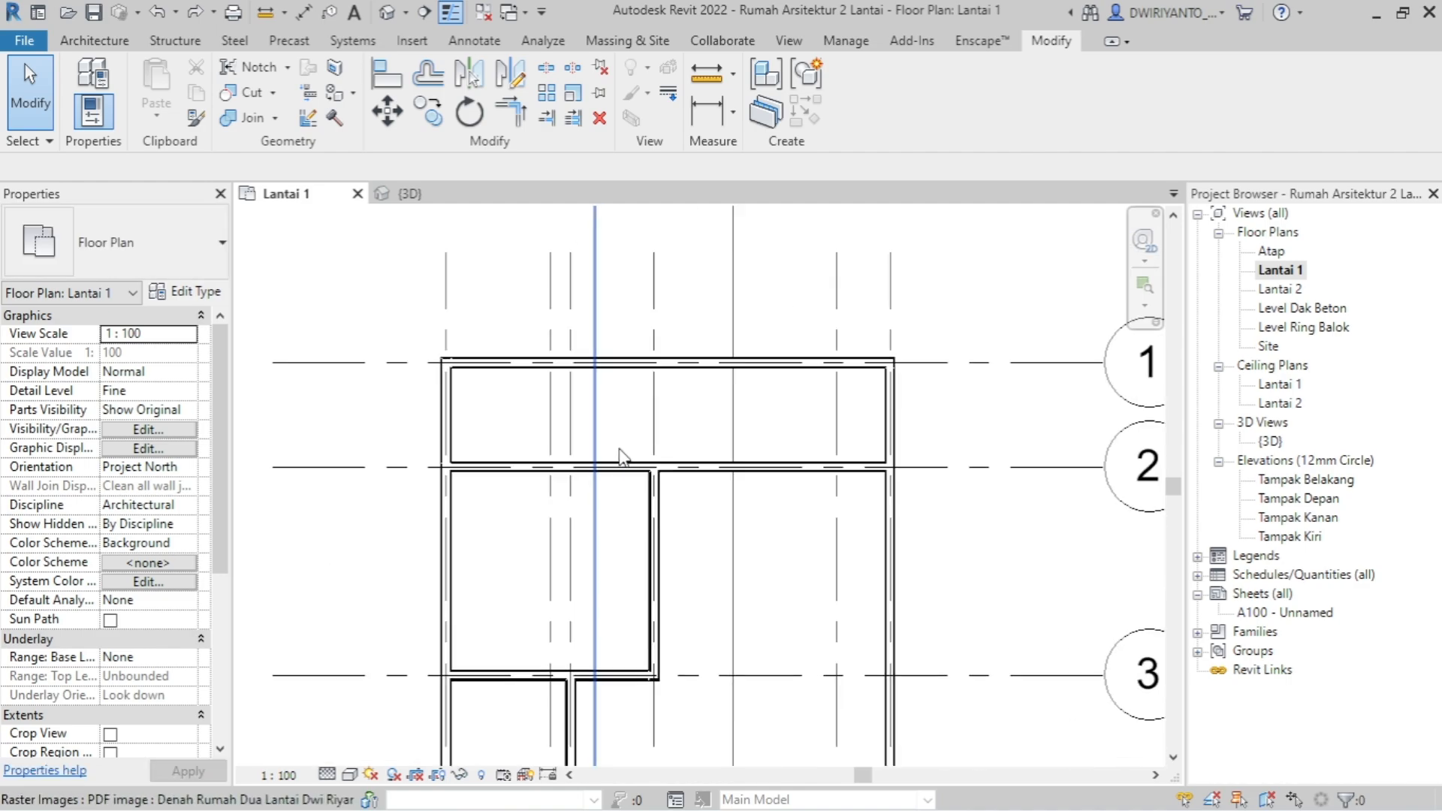
{"action": "scroll", "coordinate": [667, 500], "scroll_direction": "up", "scroll_amount": 5}
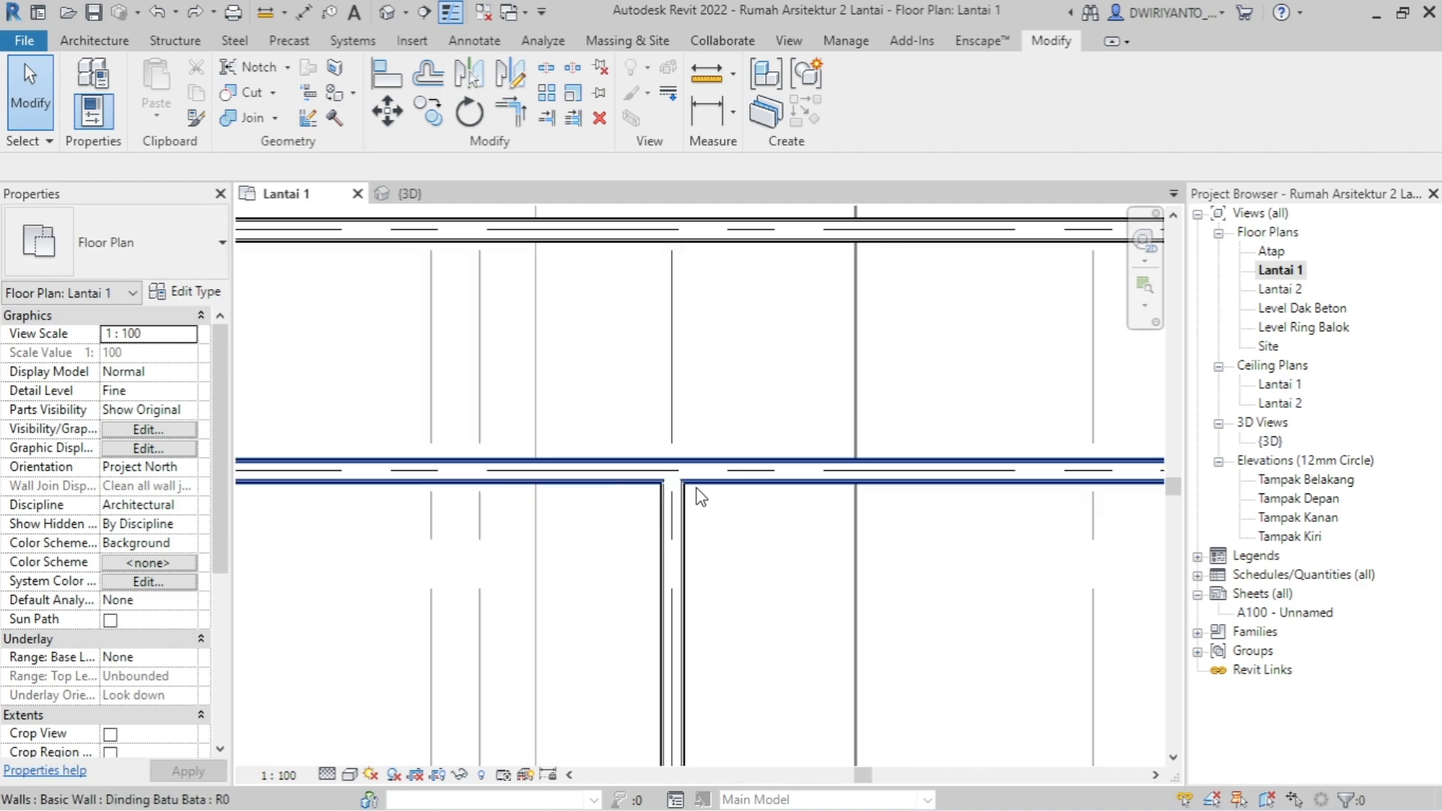
- Cut a rectangular wall opening about 346 mm wide in the horizontal wall where the vertical wall meets it
{"action": "left_click", "coordinate": [749, 487]}
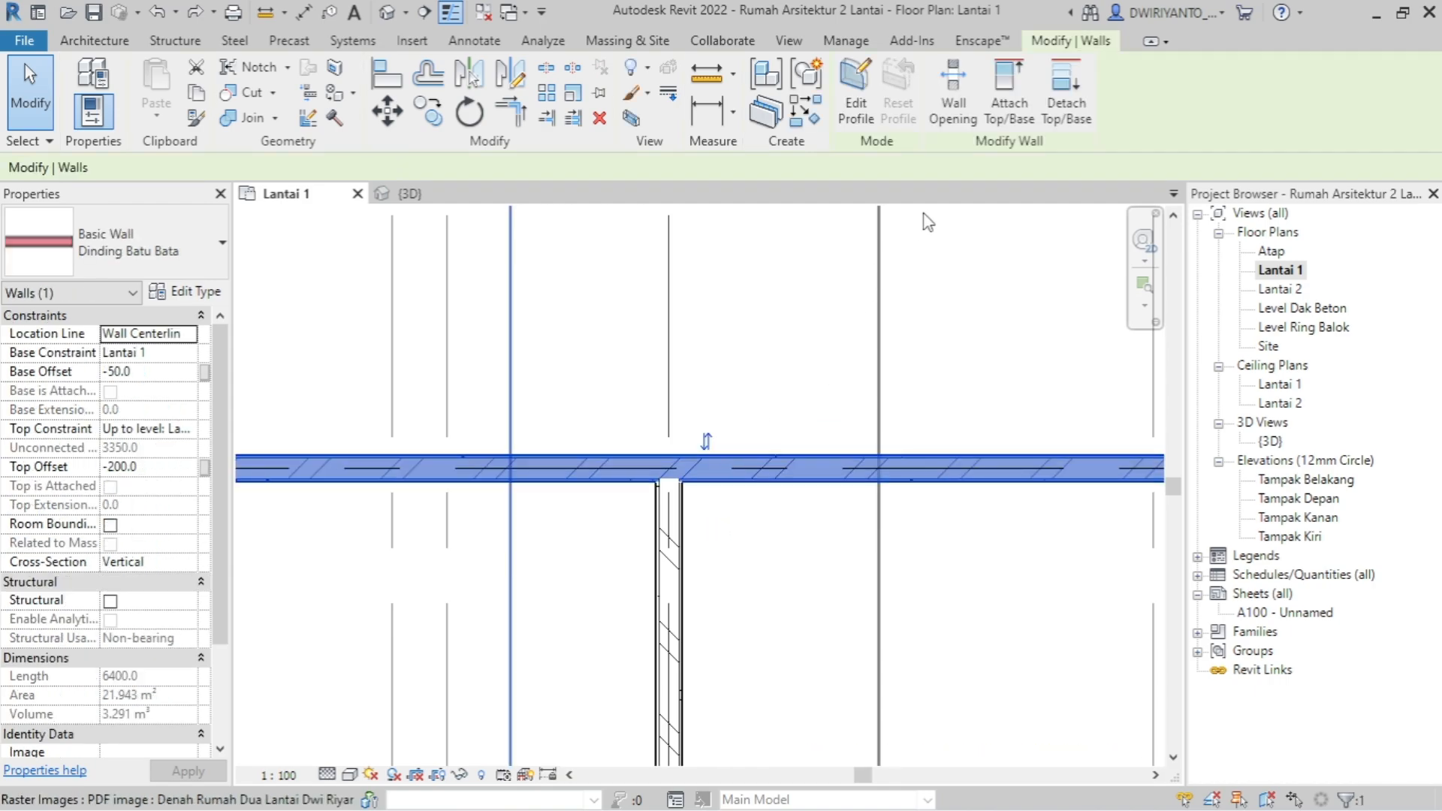
{"action": "left_click", "coordinate": [953, 84]}
{"action": "scroll", "coordinate": [635, 458], "scroll_direction": "up", "scroll_amount": 2}
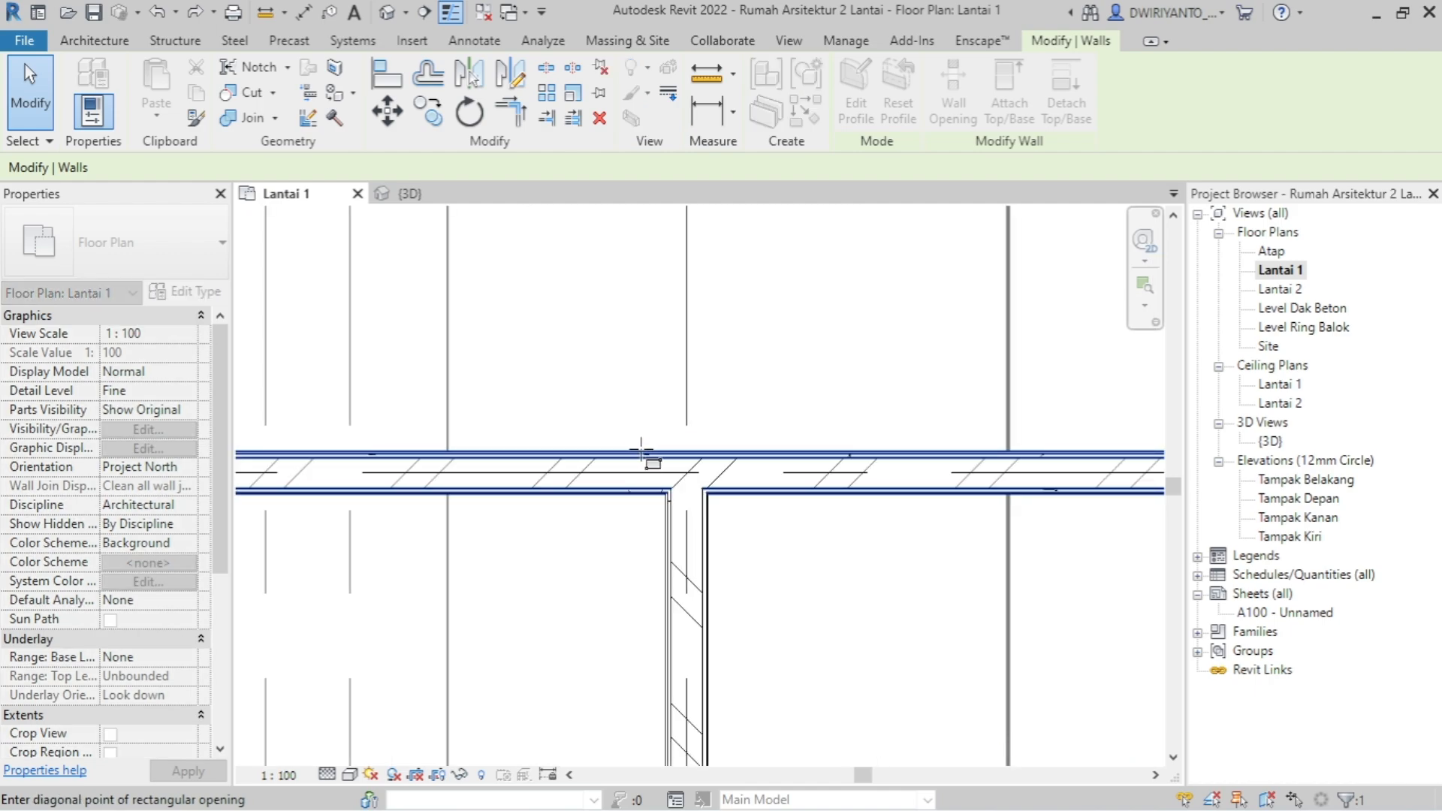
{"action": "left_click", "coordinate": [641, 453]}
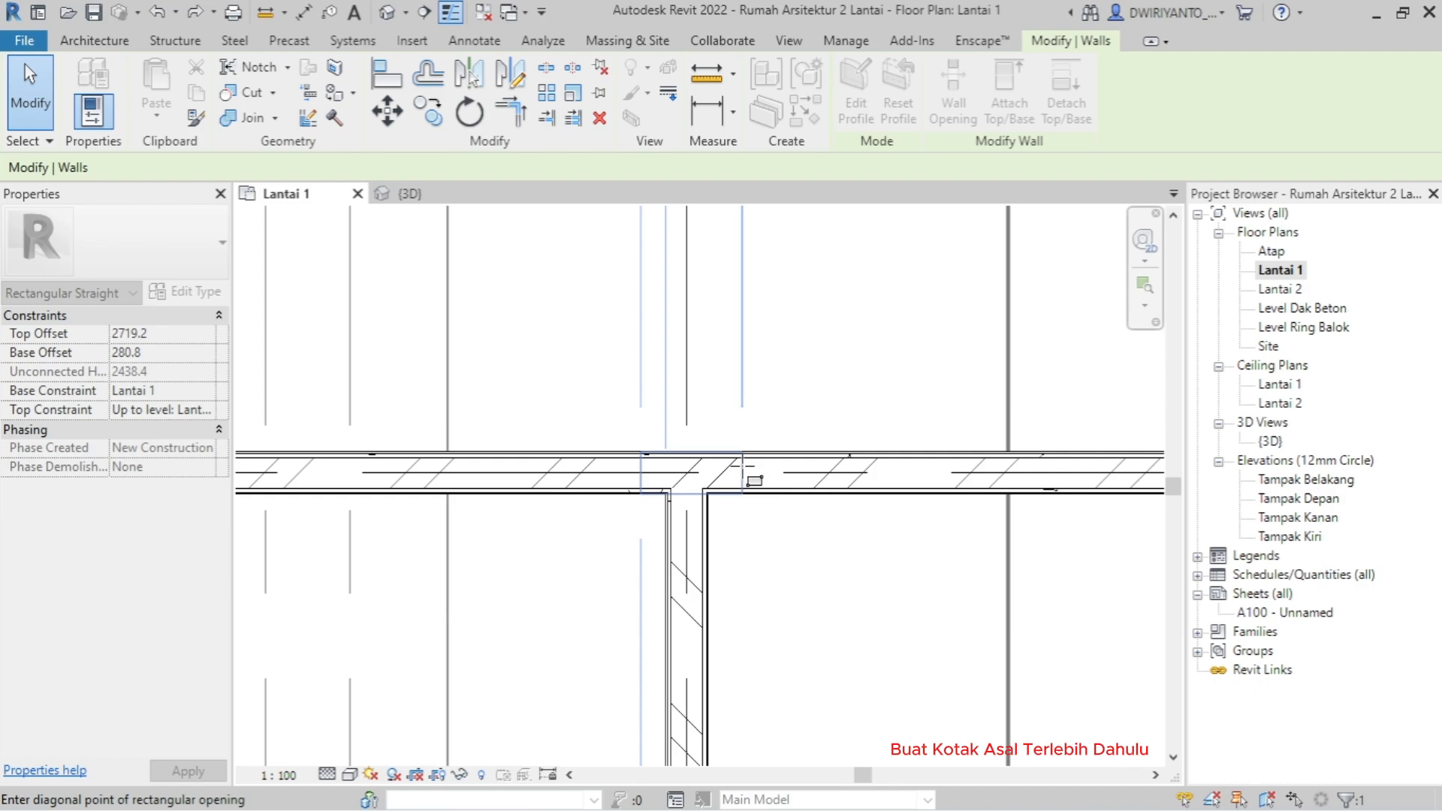
{"action": "left_click", "coordinate": [740, 477]}
{"action": "scroll", "coordinate": [744, 474], "scroll_direction": "down", "scroll_amount": 3}
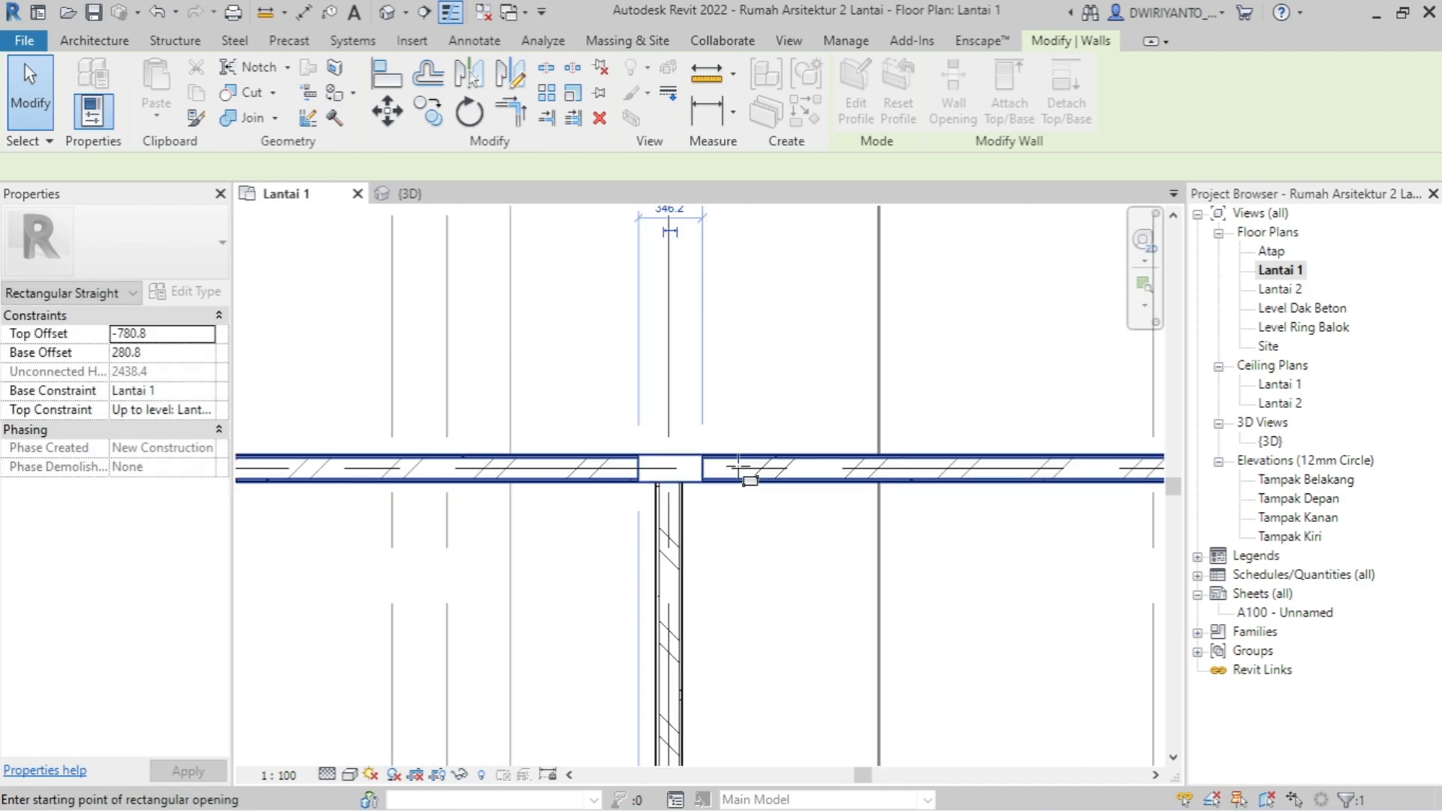
{"action": "key", "text": "Escape"}
{"action": "key", "text": "Escape"}
- Set the wall opening's top offset to -200 and base offset to -50
{"action": "scroll", "coordinate": [713, 515], "scroll_direction": "up", "scroll_amount": 3}
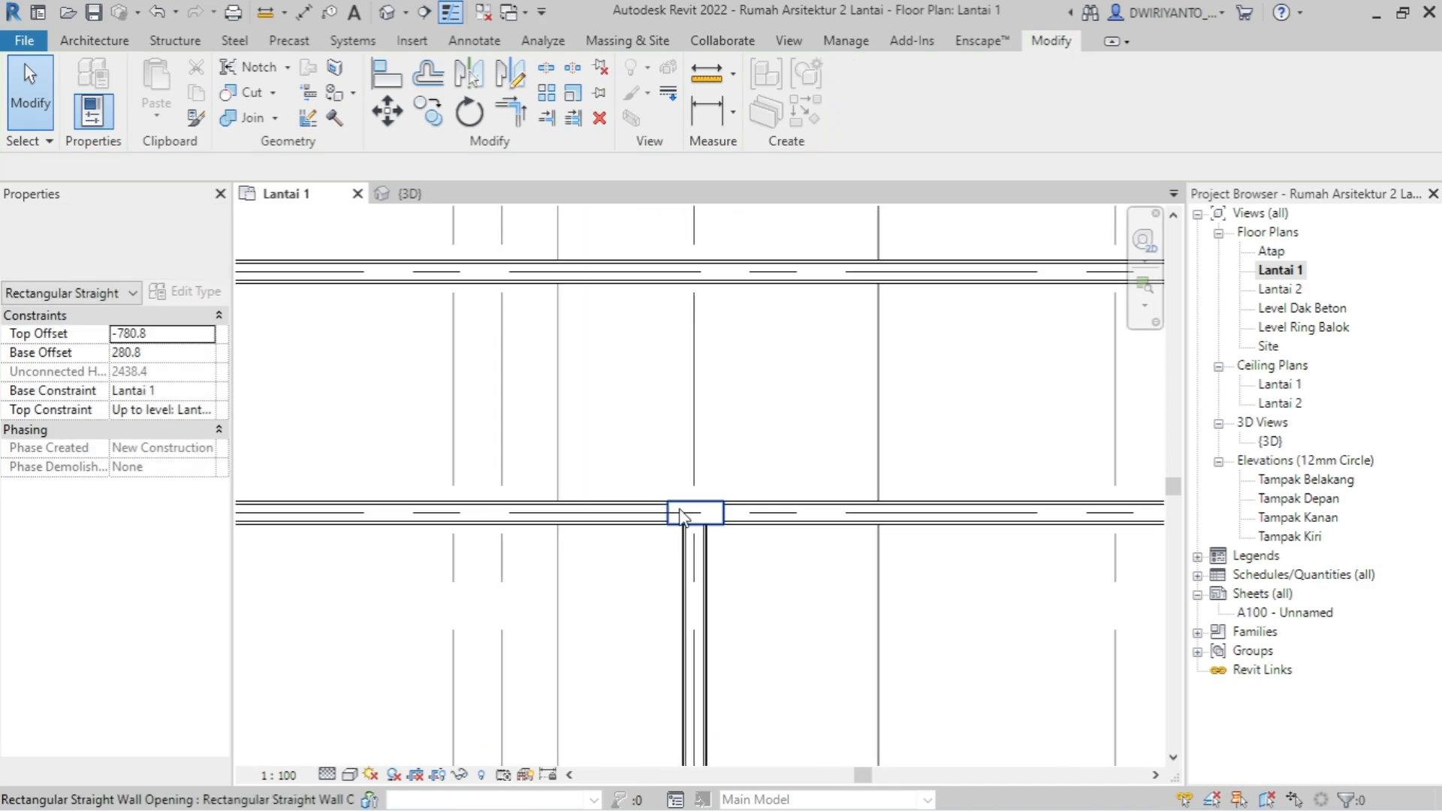
{"action": "left_click", "coordinate": [713, 516]}
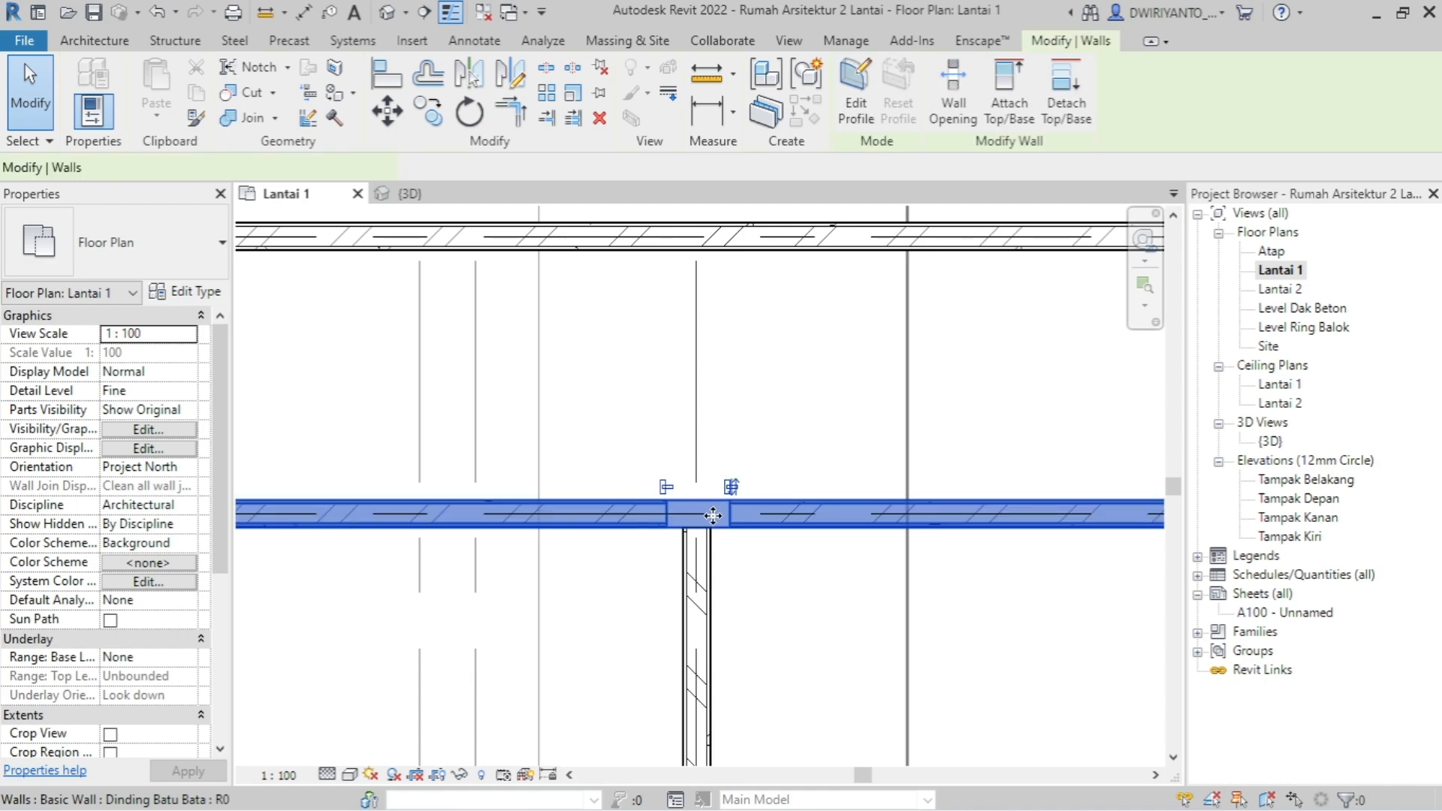
{"action": "left_click", "coordinate": [737, 435]}
{"action": "key", "text": "Escape"}
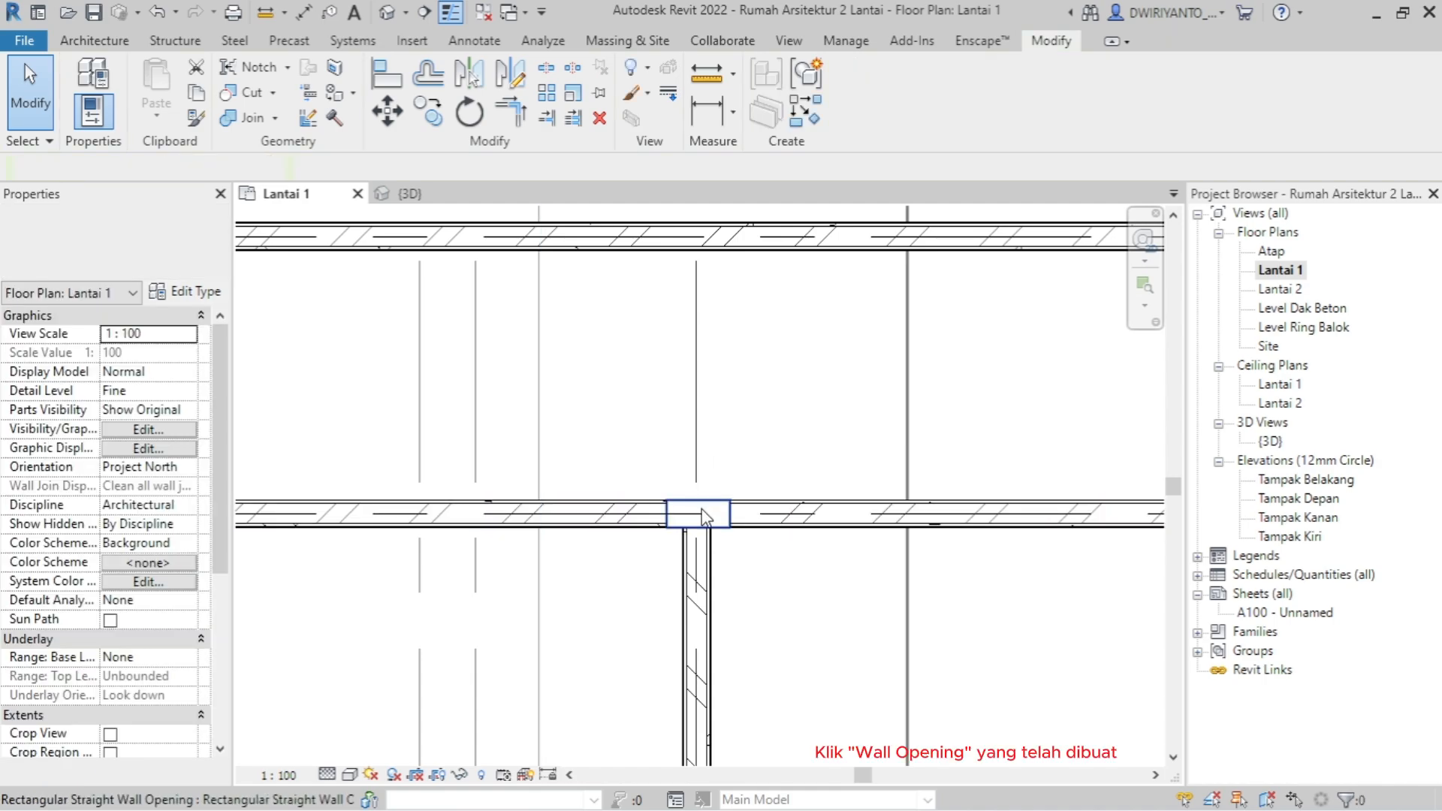
{"action": "left_click", "coordinate": [703, 512]}
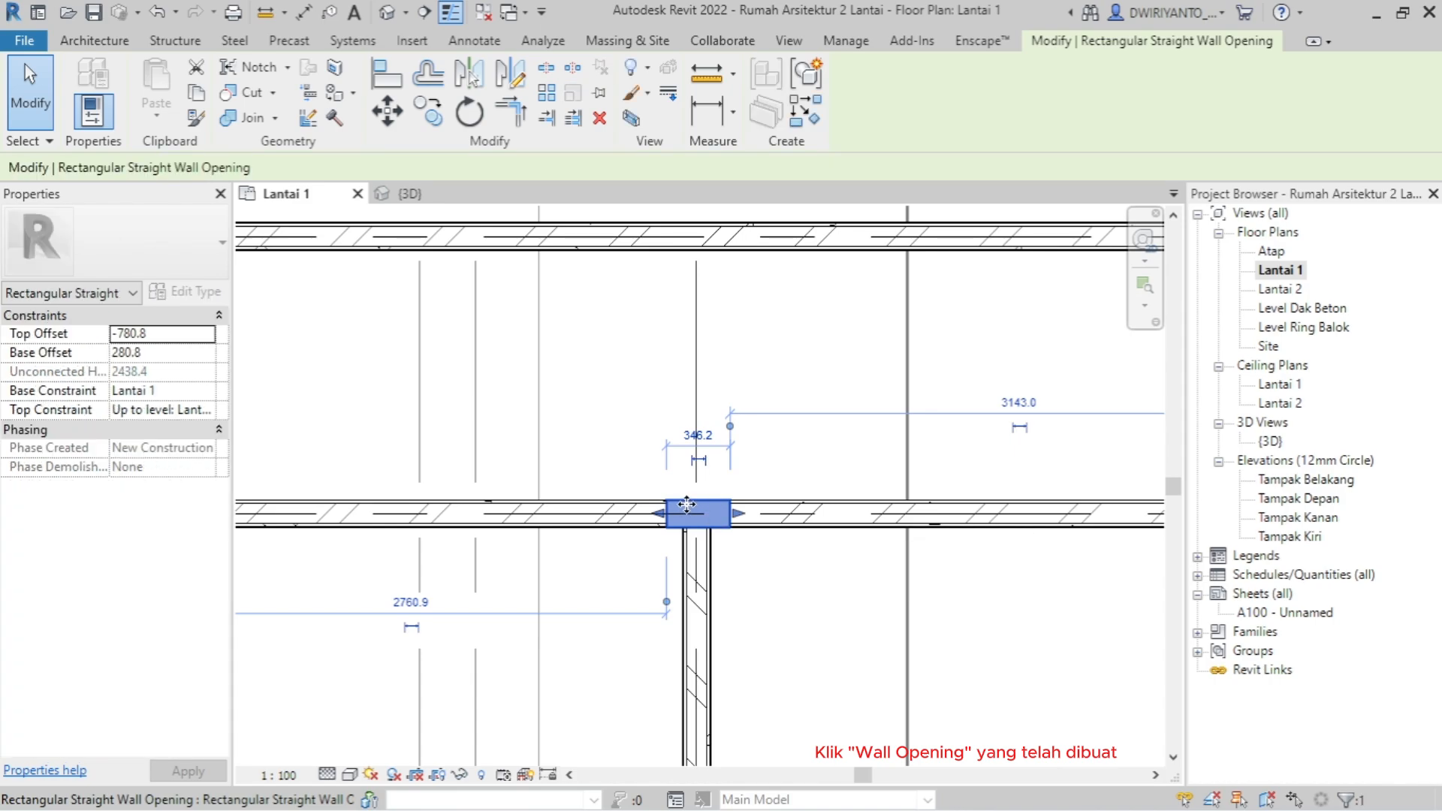
{"action": "left_click", "coordinate": [180, 333]}
{"action": "type", "text": "-"}
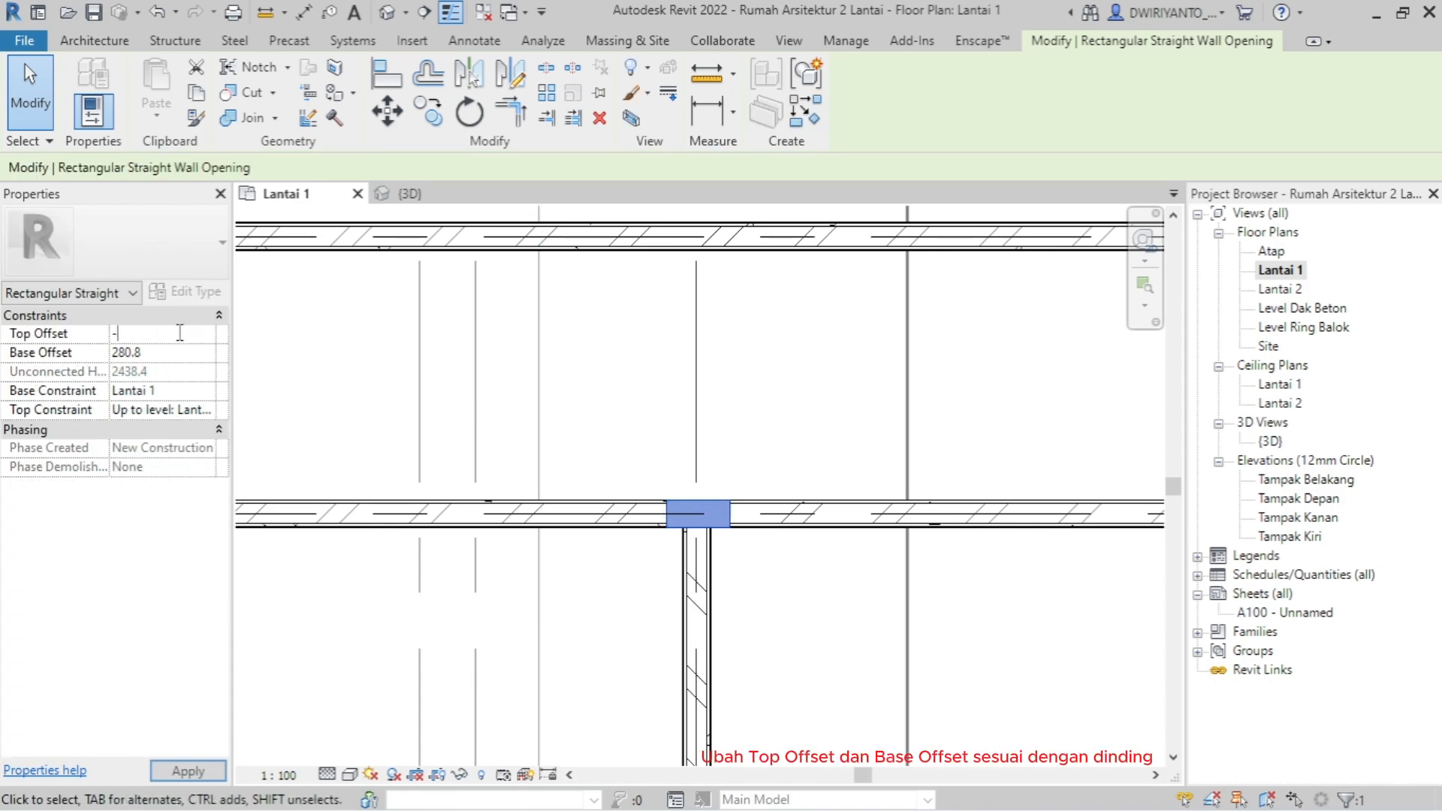
{"action": "left_click", "coordinate": [152, 352]}
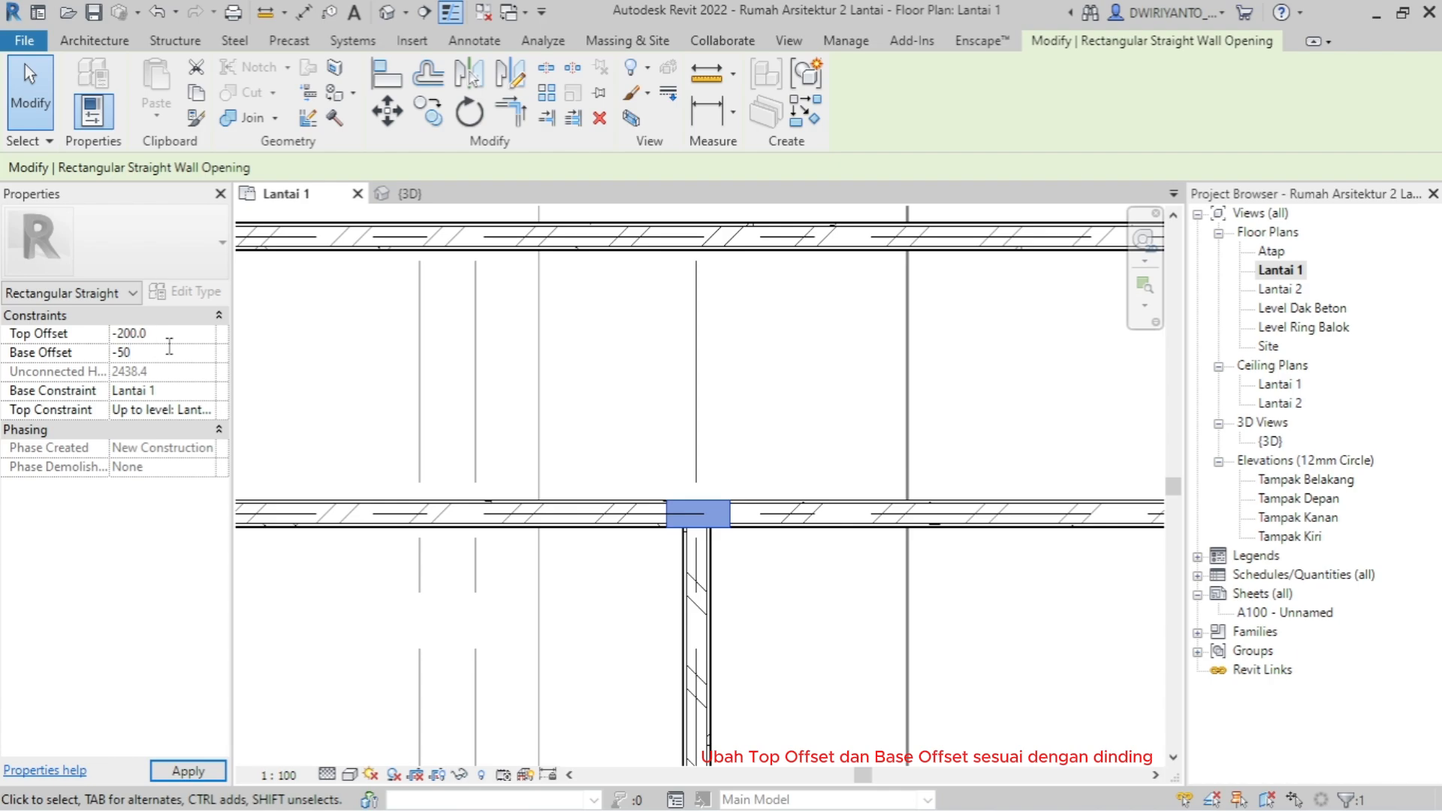
{"action": "key", "text": "Return"}
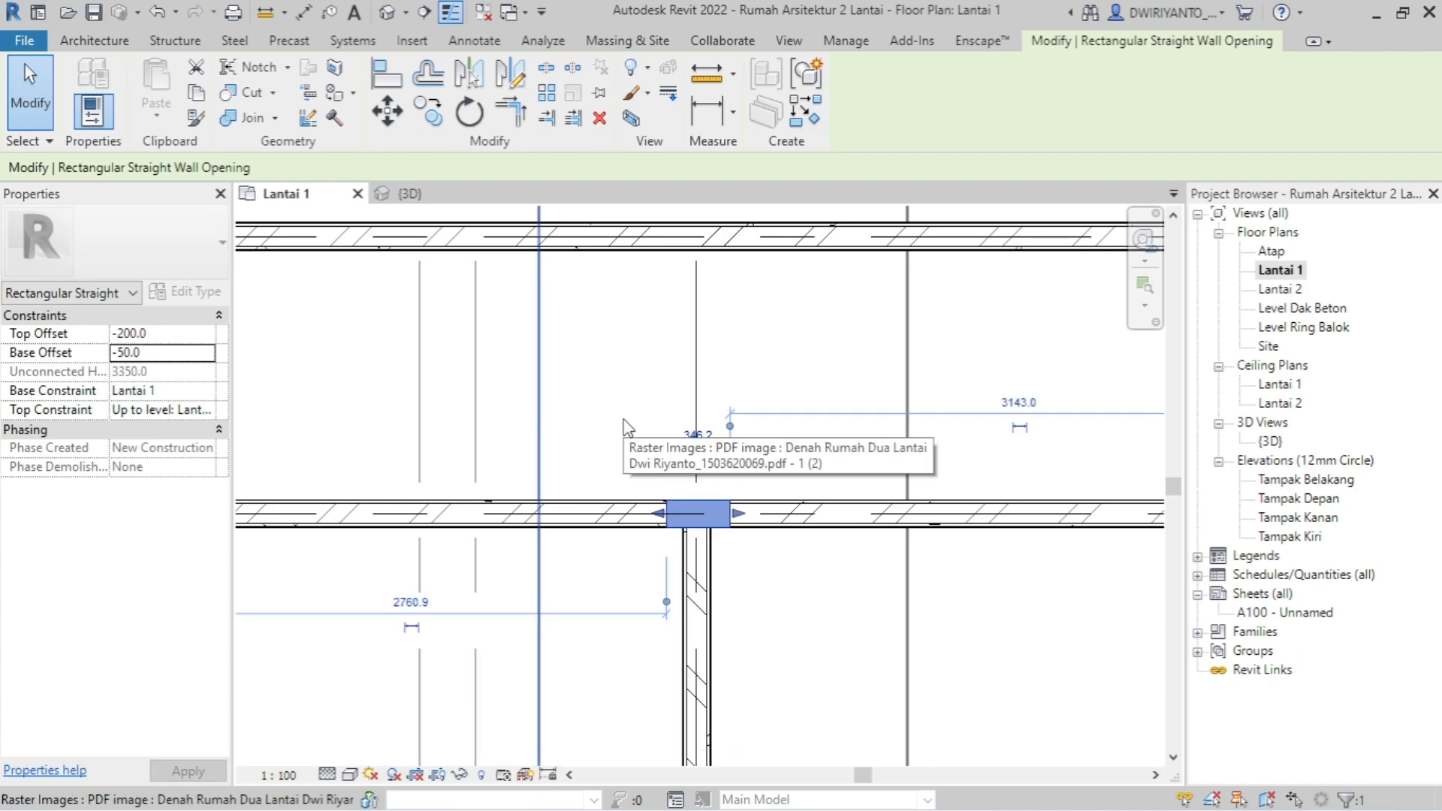
- Set the wall opening's width at the T-junction to 300 mm
{"action": "scroll", "coordinate": [686, 444], "scroll_direction": "up", "scroll_amount": 2}
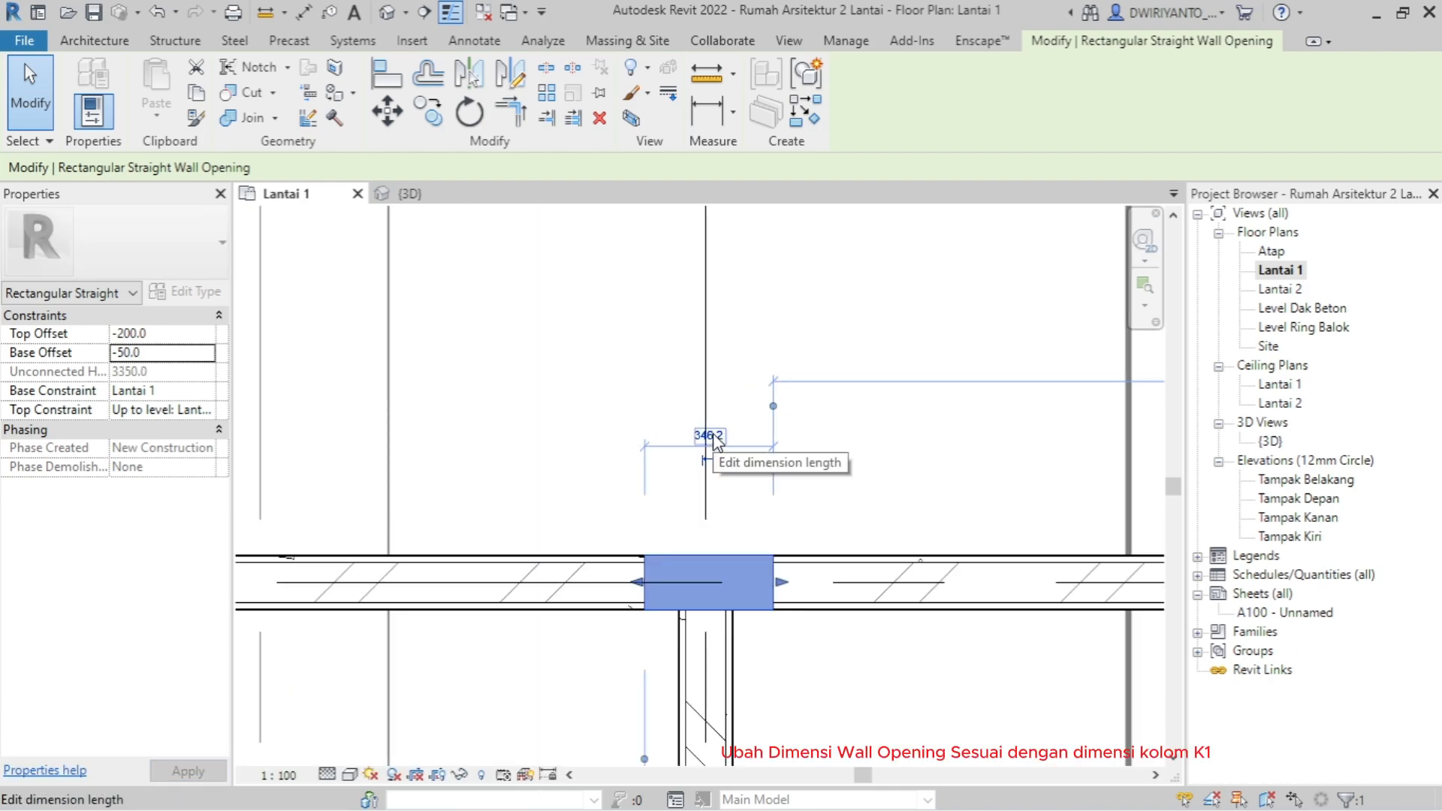
{"action": "left_click", "coordinate": [710, 436]}
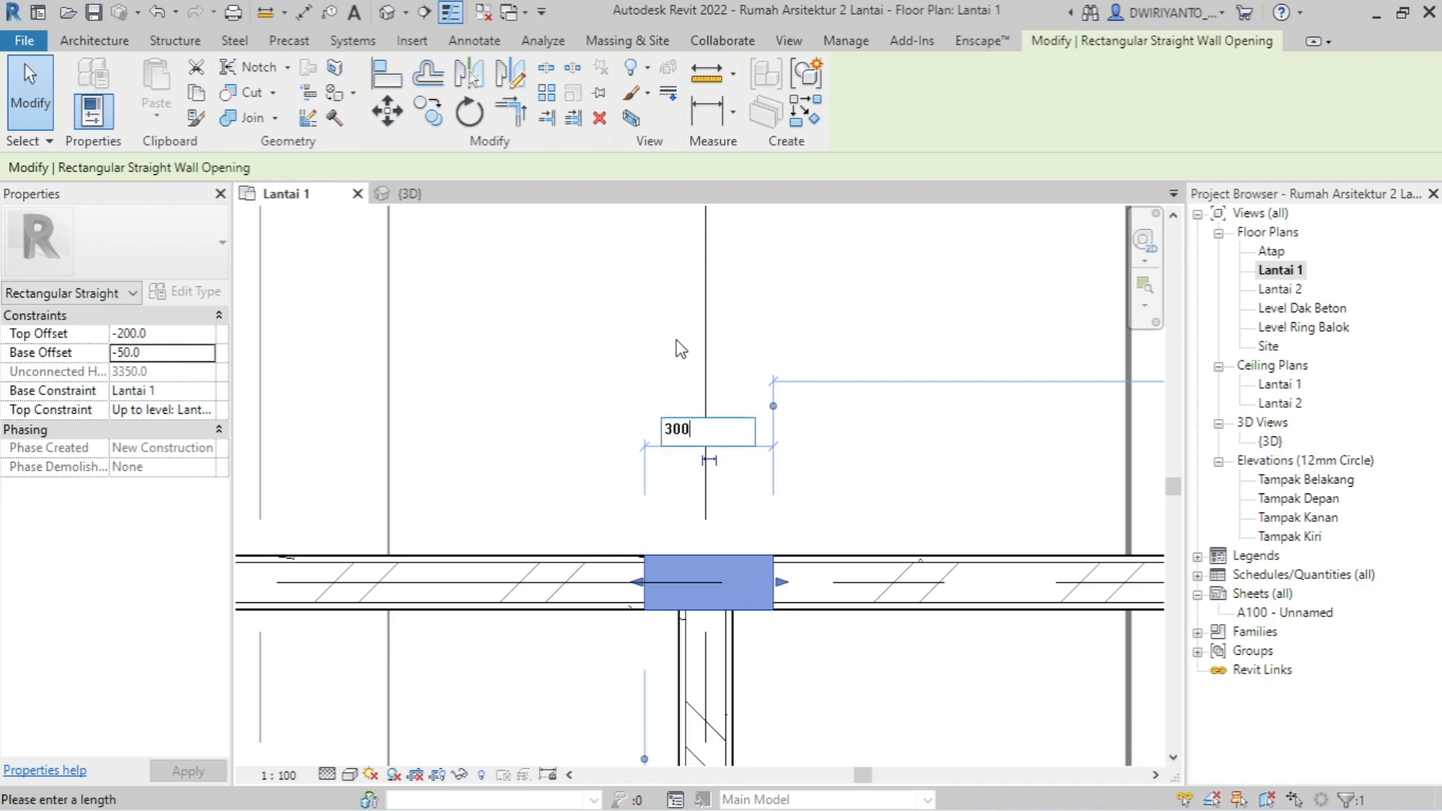
{"action": "type", "text": "300"}
{"action": "key", "text": "Return"}
{"action": "scroll", "coordinate": [759, 564], "scroll_direction": "up", "scroll_amount": 1}
{"action": "left_click", "coordinate": [759, 519]}
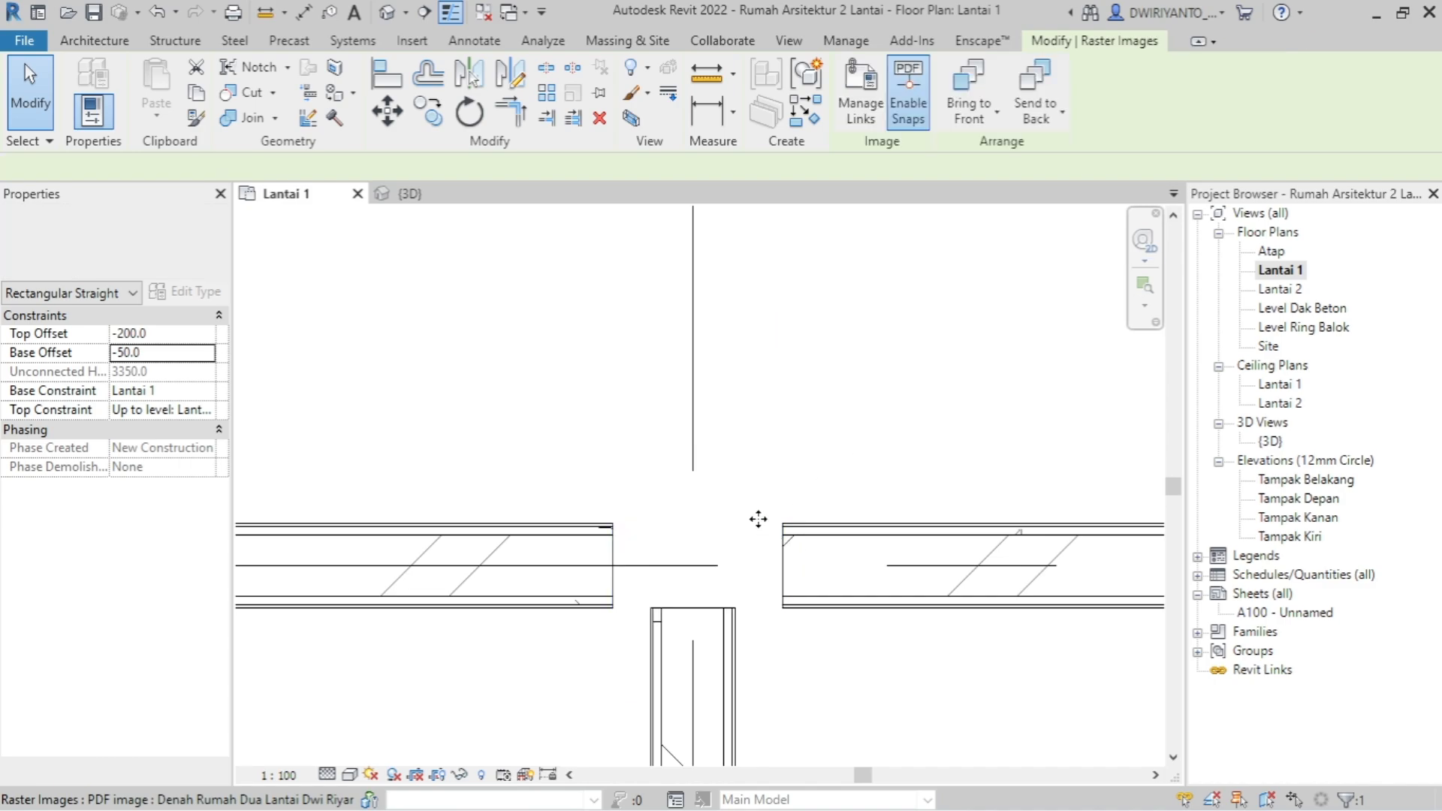
{"action": "scroll", "coordinate": [758, 519], "scroll_direction": "down", "scroll_amount": 2}
{"action": "key", "text": "Escape"}
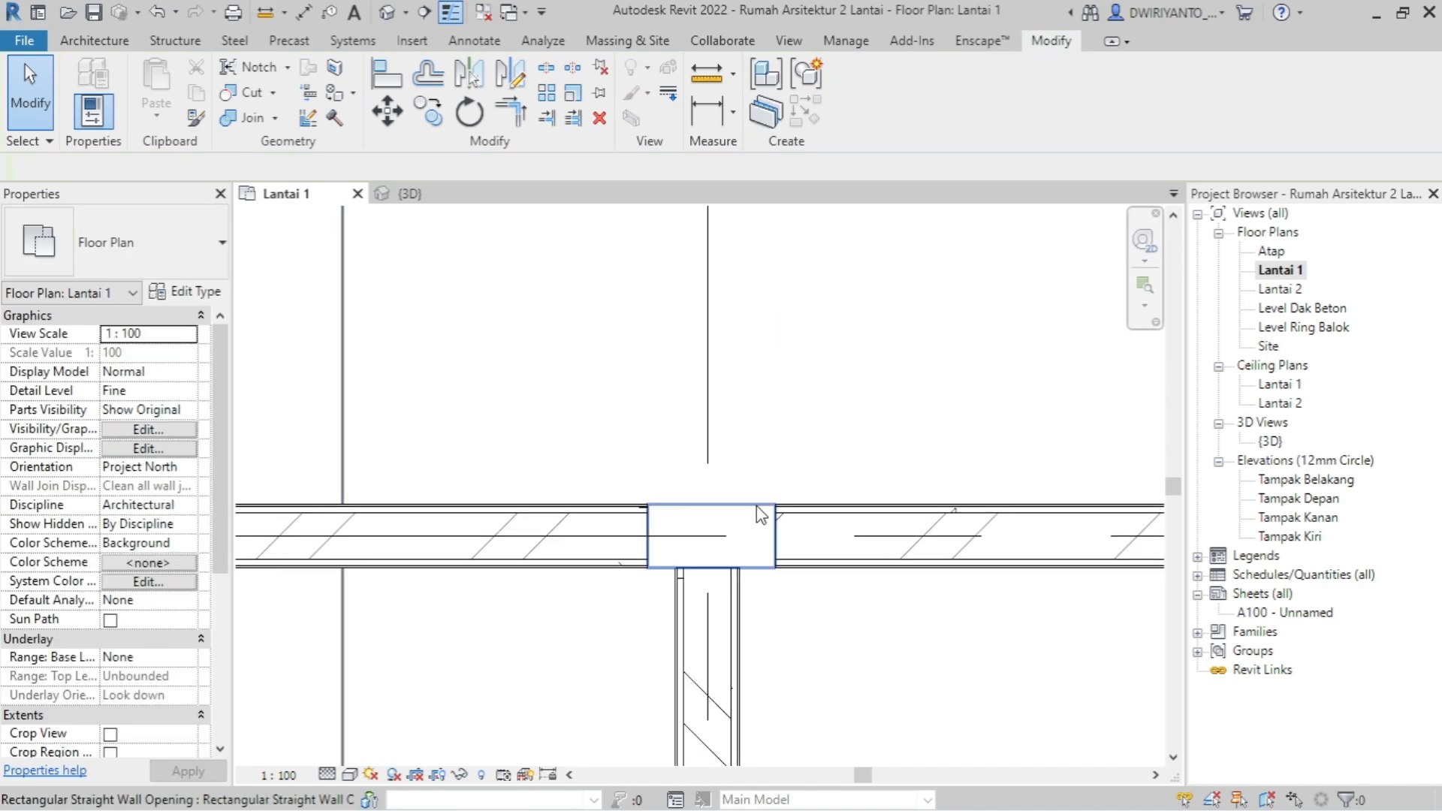
{"action": "left_click", "coordinate": [757, 511]}
{"action": "scroll", "coordinate": [704, 622], "scroll_direction": "up", "scroll_amount": 1}
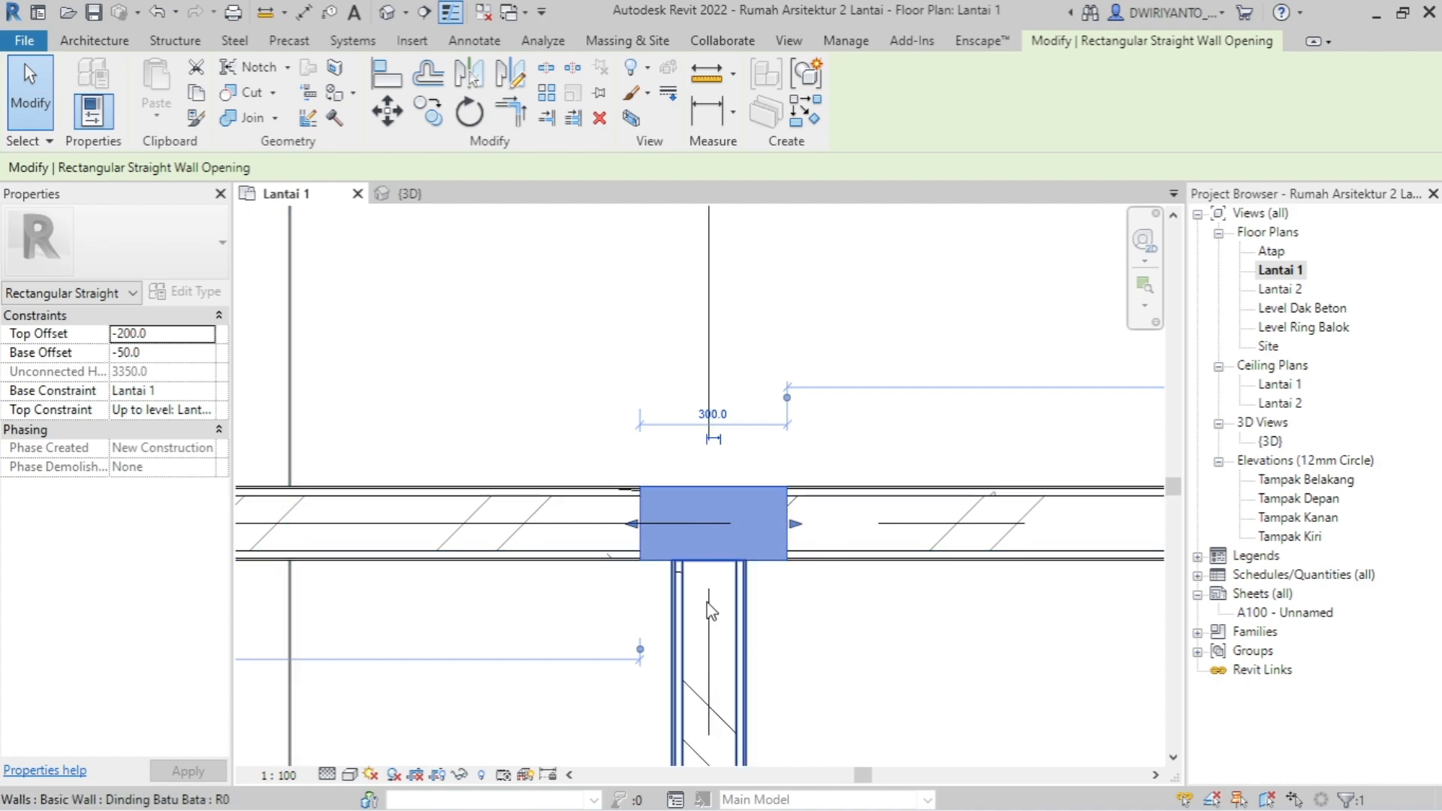
{"action": "scroll", "coordinate": [715, 622], "scroll_direction": "up", "scroll_amount": 1}
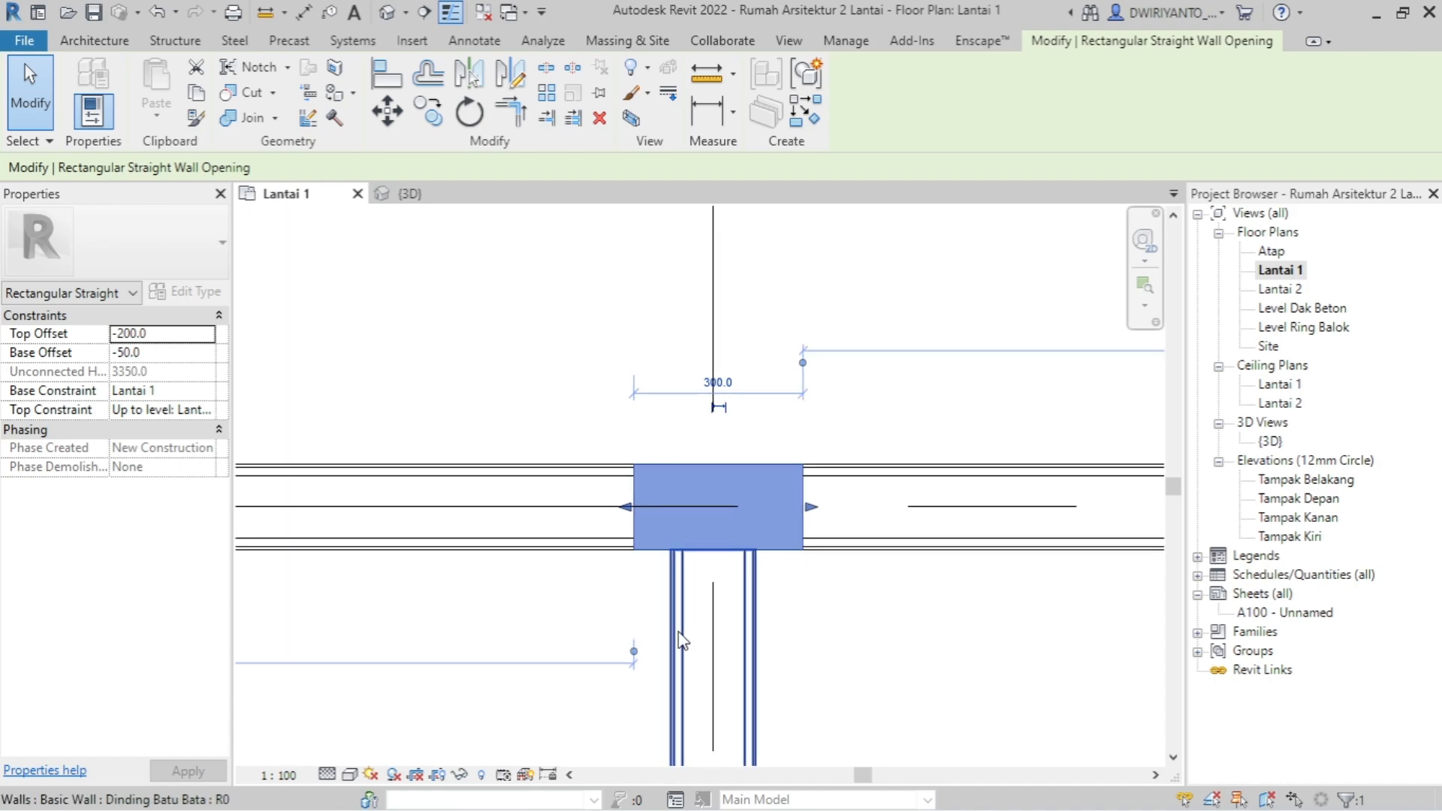
- Create reference planes offset 150 mm to both sides of the vertical wall's centerline by picking that centerline
{"action": "left_click", "coordinate": [536, 332]}
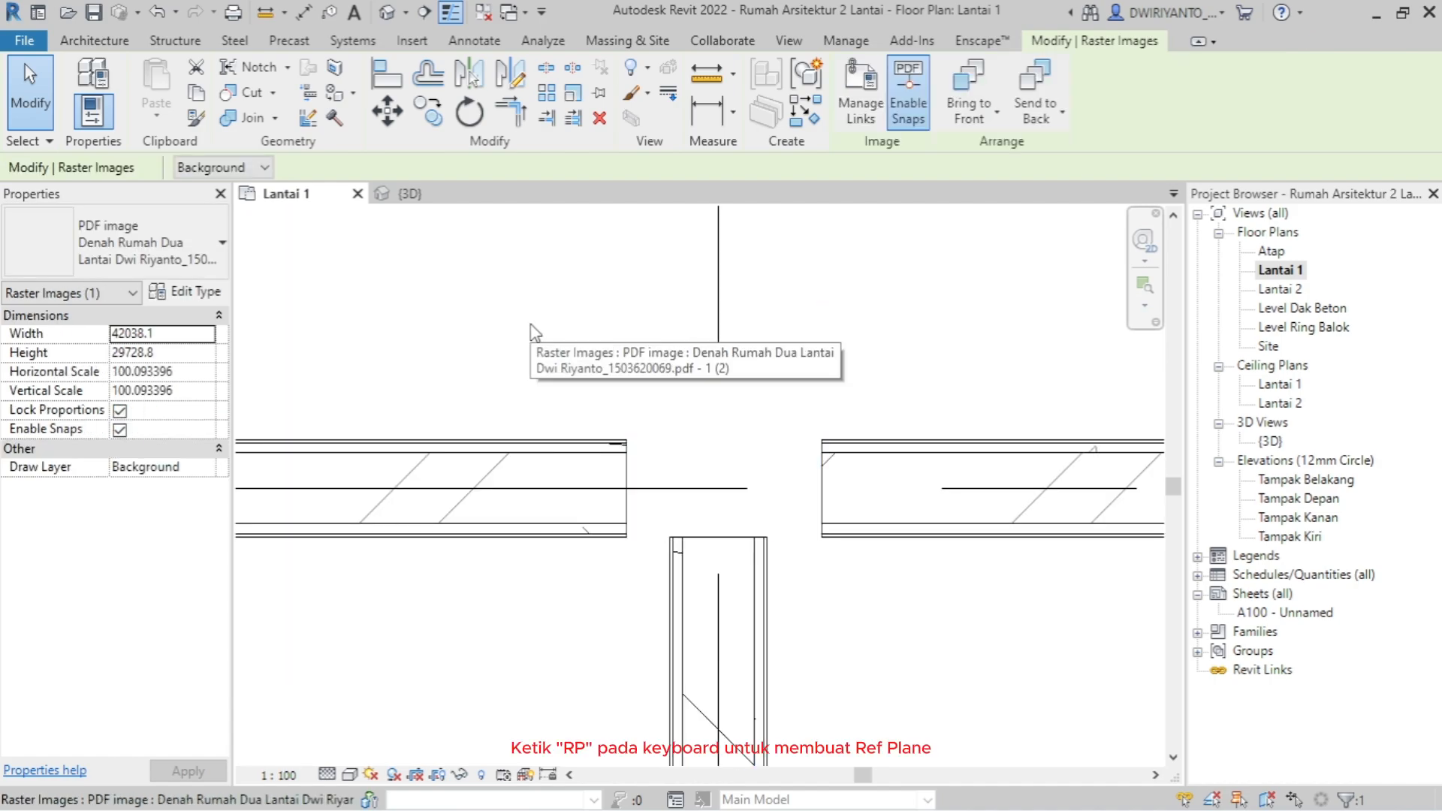
{"action": "key", "text": "r"}
{"action": "key", "text": "p"}
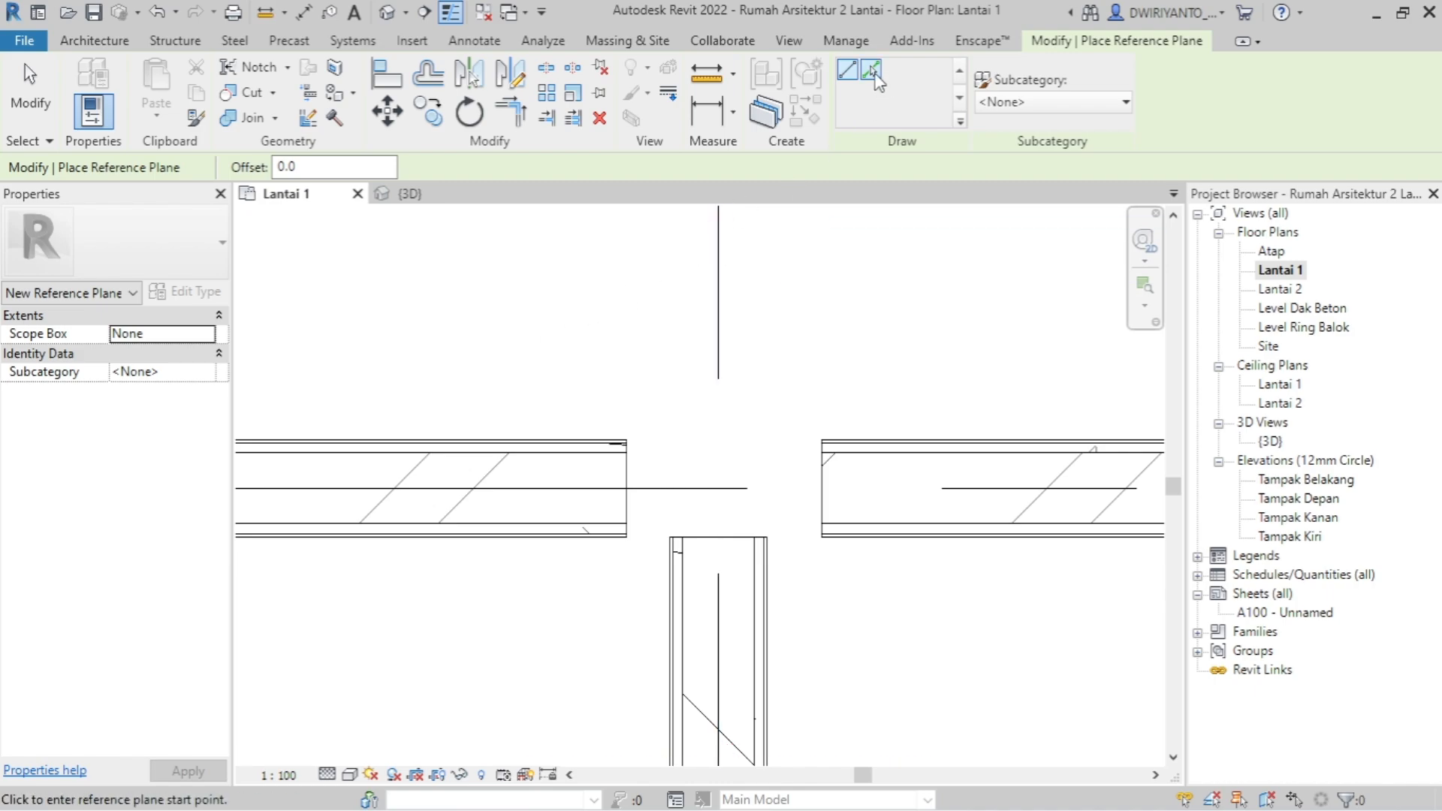
{"action": "left_click", "coordinate": [873, 72]}
{"action": "left_click_drag", "start_coordinate": [321, 166], "coordinate": [275, 166]}
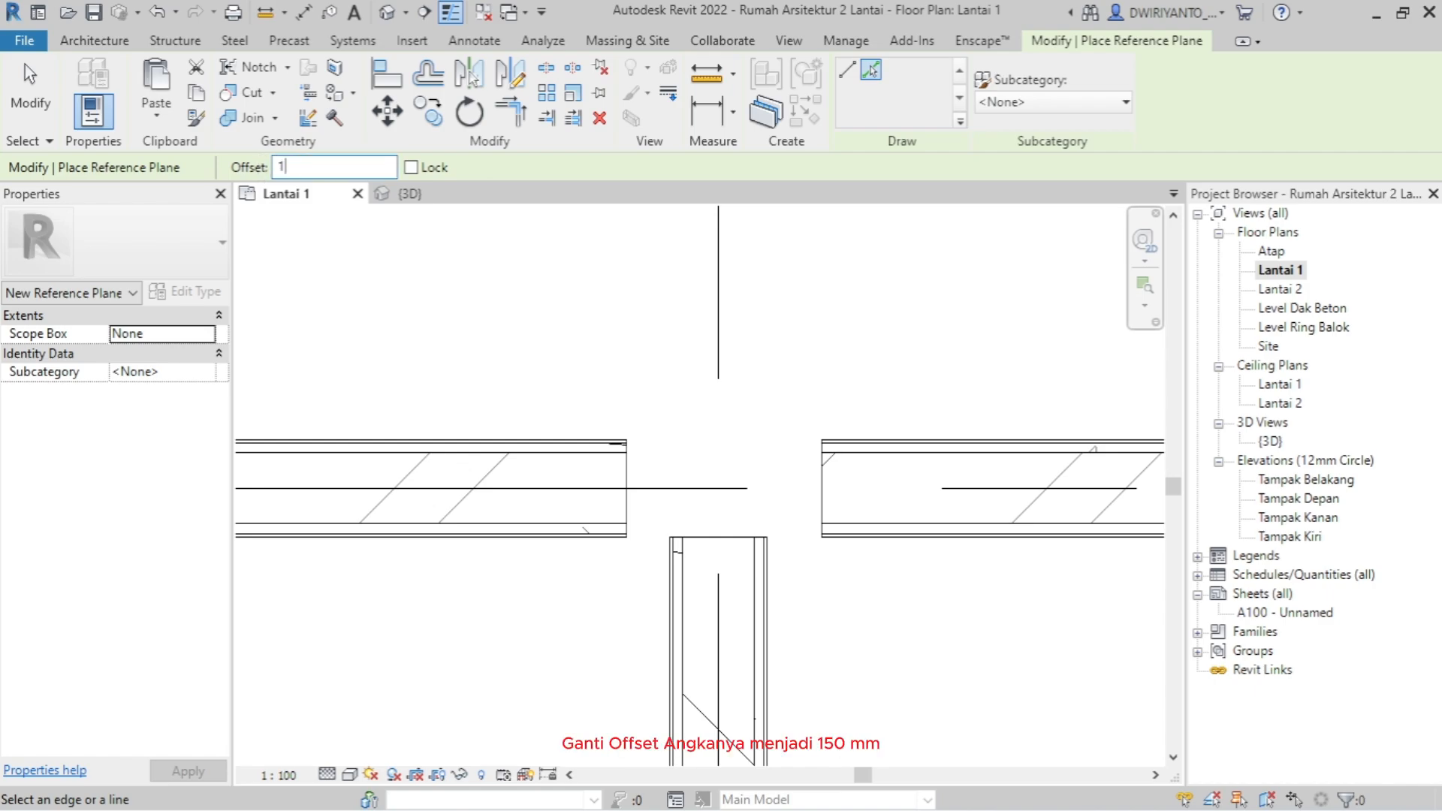
{"action": "type", "text": "150"}
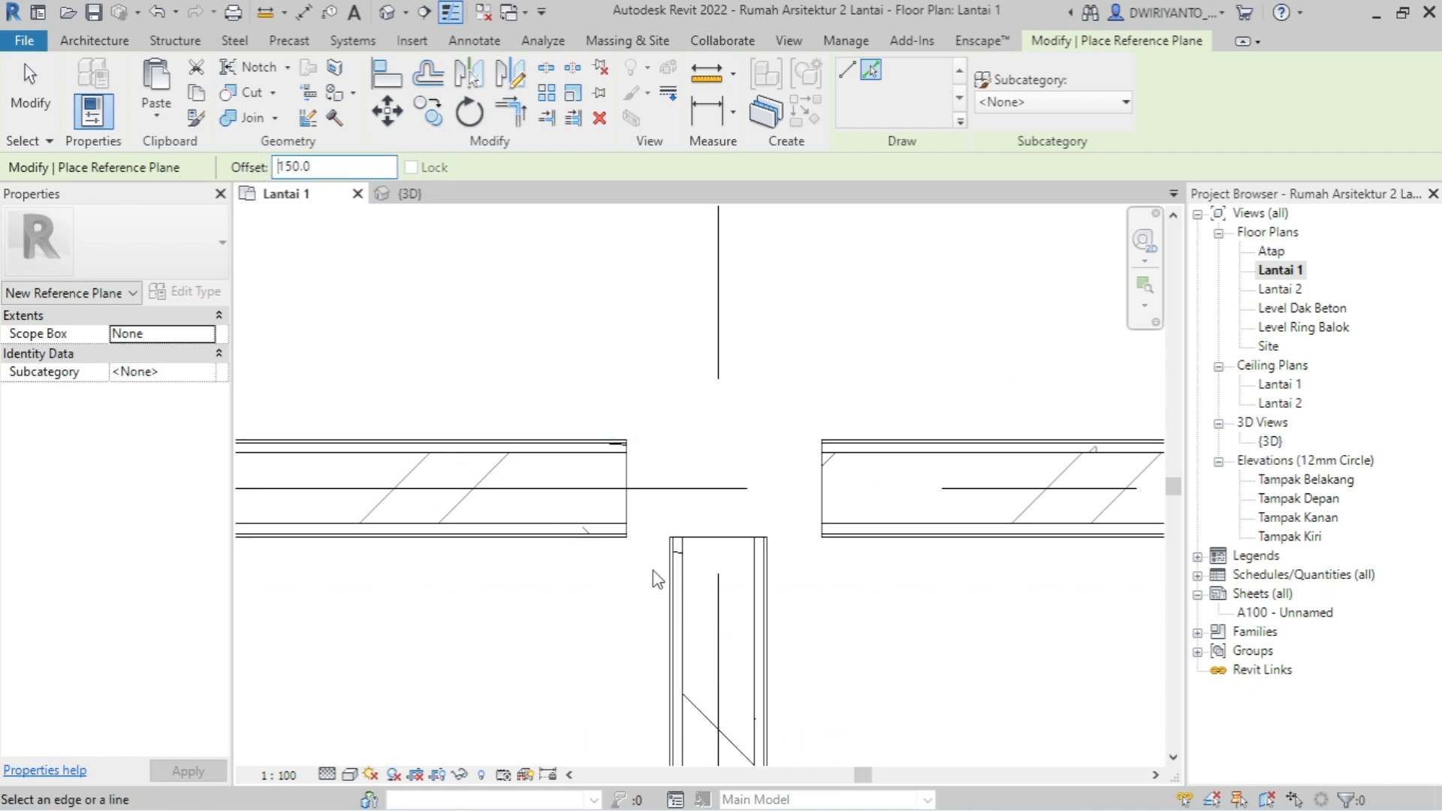
{"action": "left_click", "coordinate": [719, 613]}
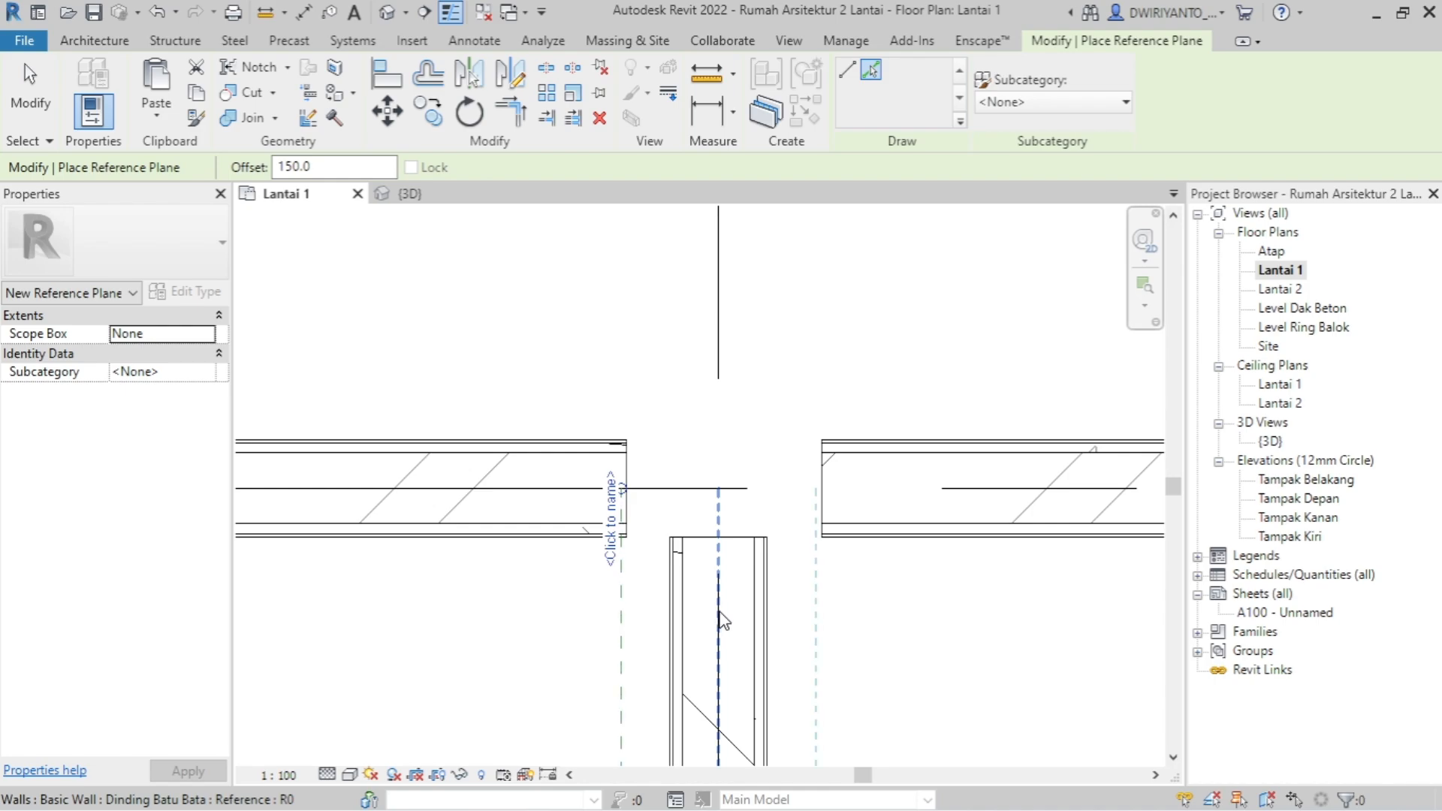
{"action": "left_click", "coordinate": [723, 616]}
{"action": "key", "text": "Escape"}
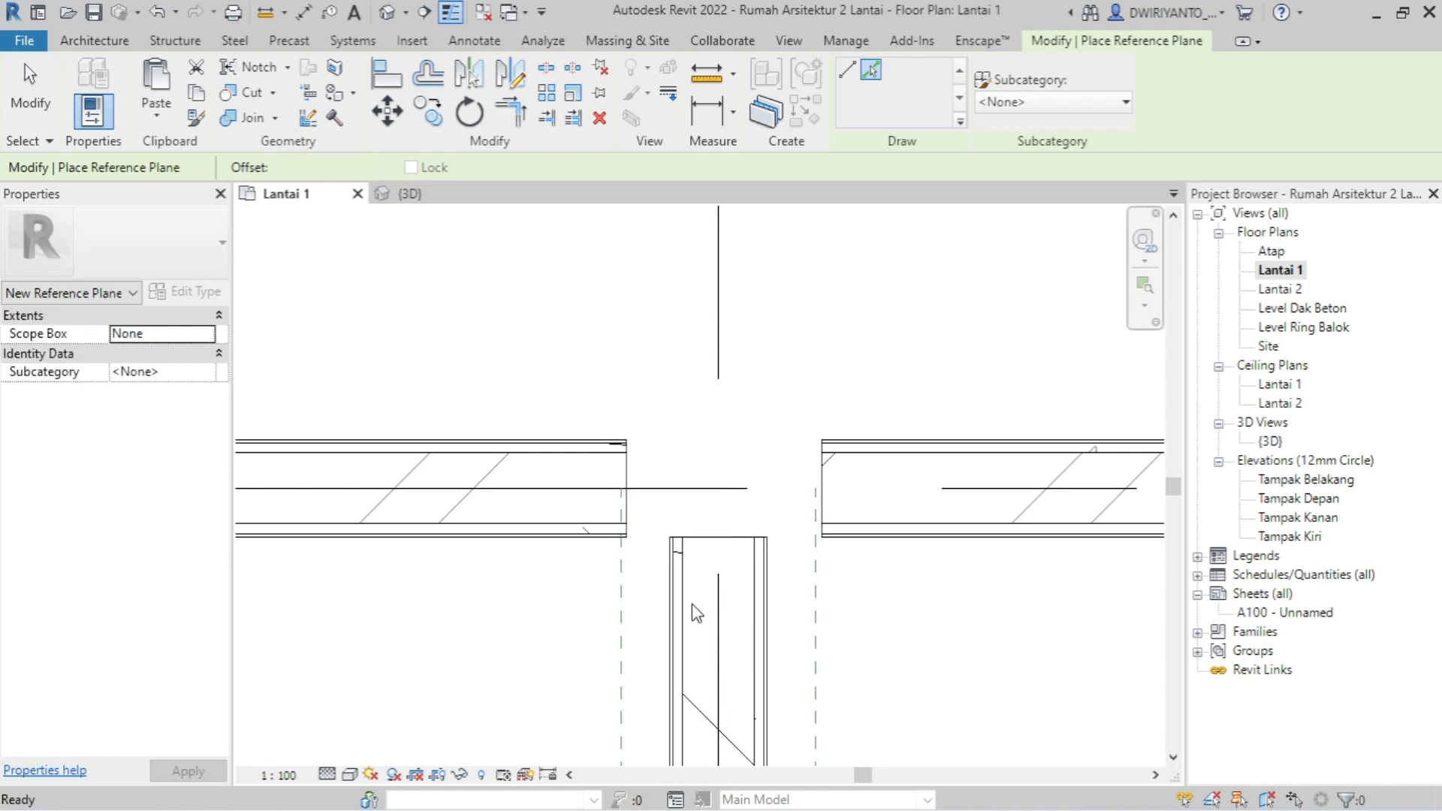
{"action": "key", "text": "Escape"}
- Align the opening's left edge with the reference plane left of the vertical wall
{"action": "scroll", "coordinate": [668, 526], "scroll_direction": "down", "scroll_amount": 2}
{"action": "scroll", "coordinate": [664, 579], "scroll_direction": "up", "scroll_amount": 5}
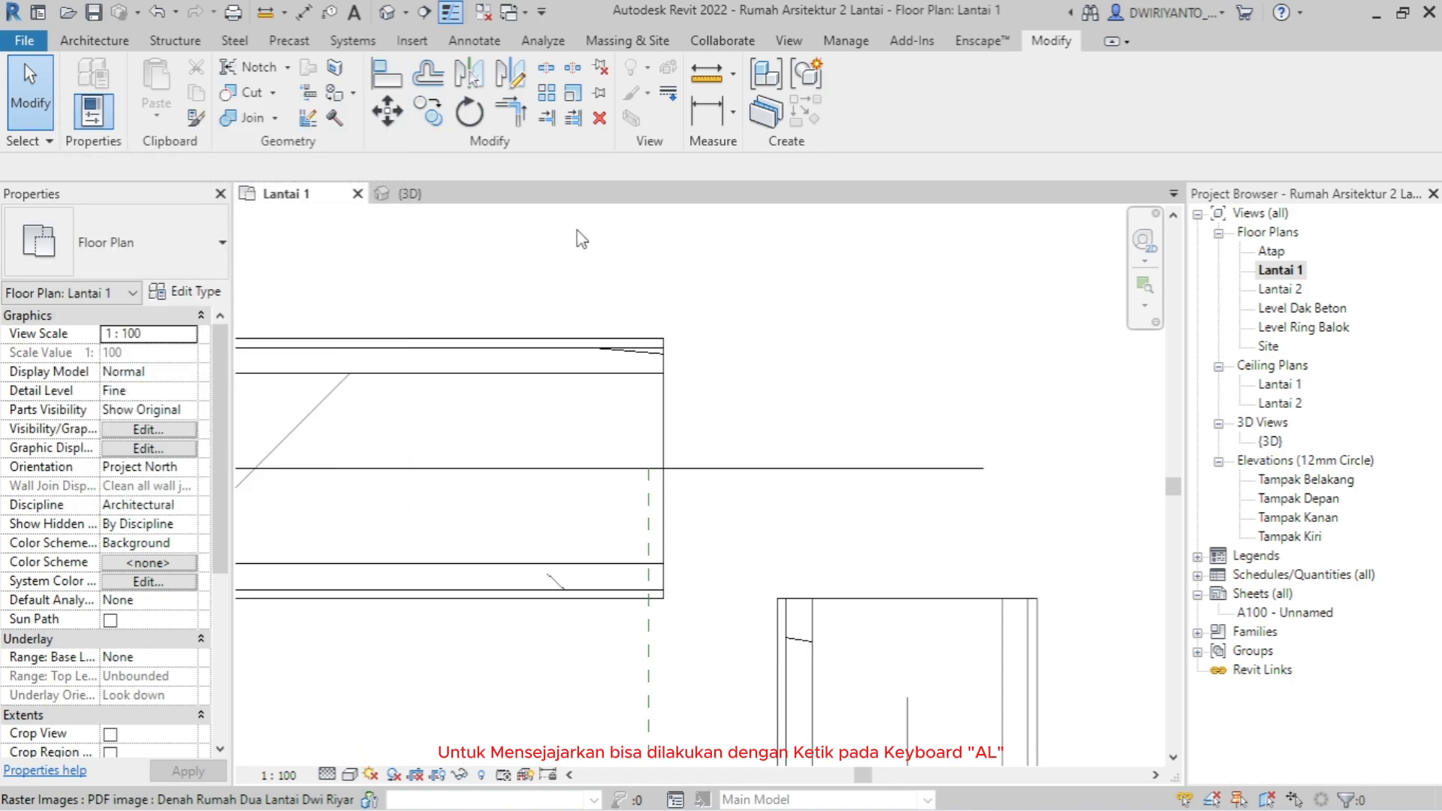
{"action": "key", "text": "a"}
{"action": "key", "text": "l"}
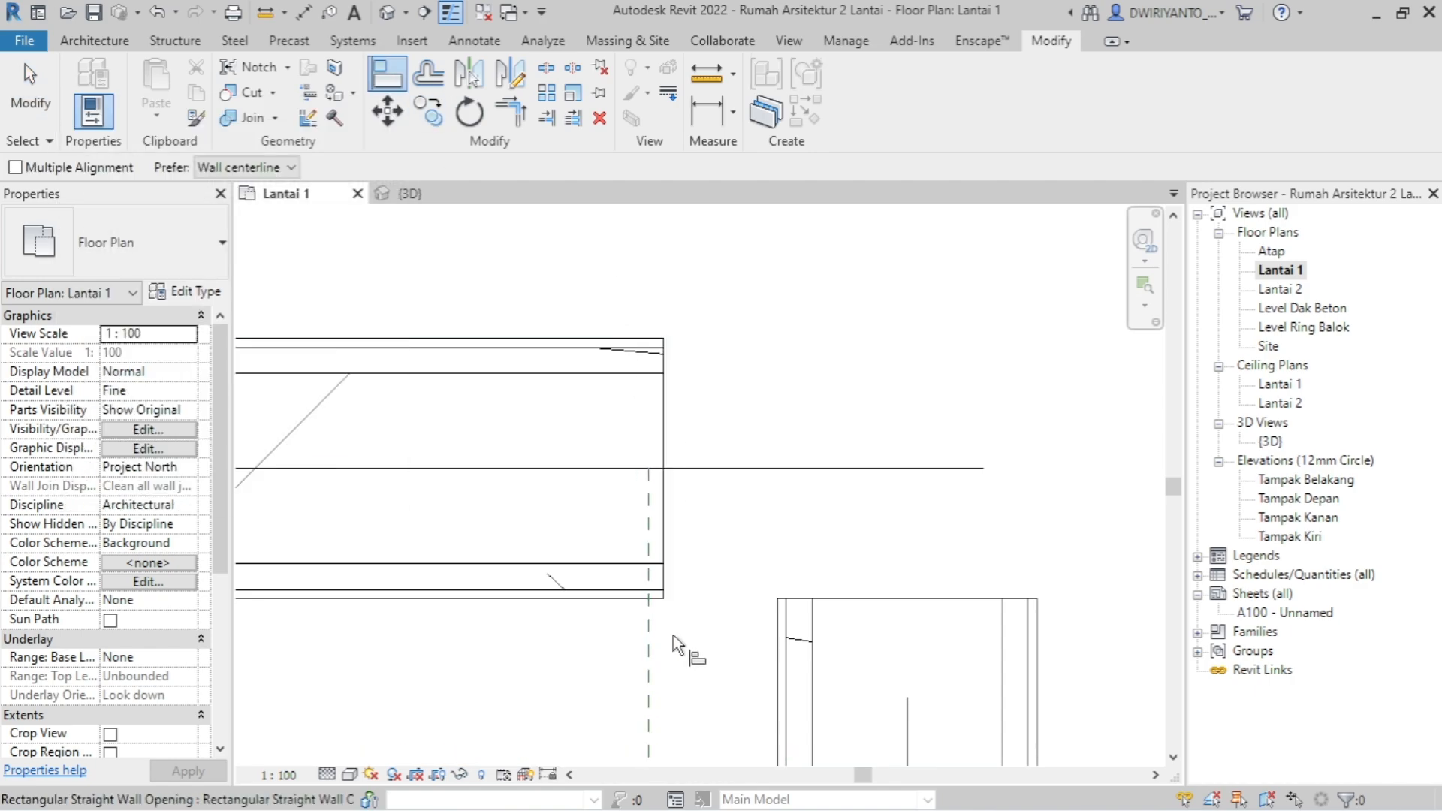
{"action": "left_click", "coordinate": [651, 666]}
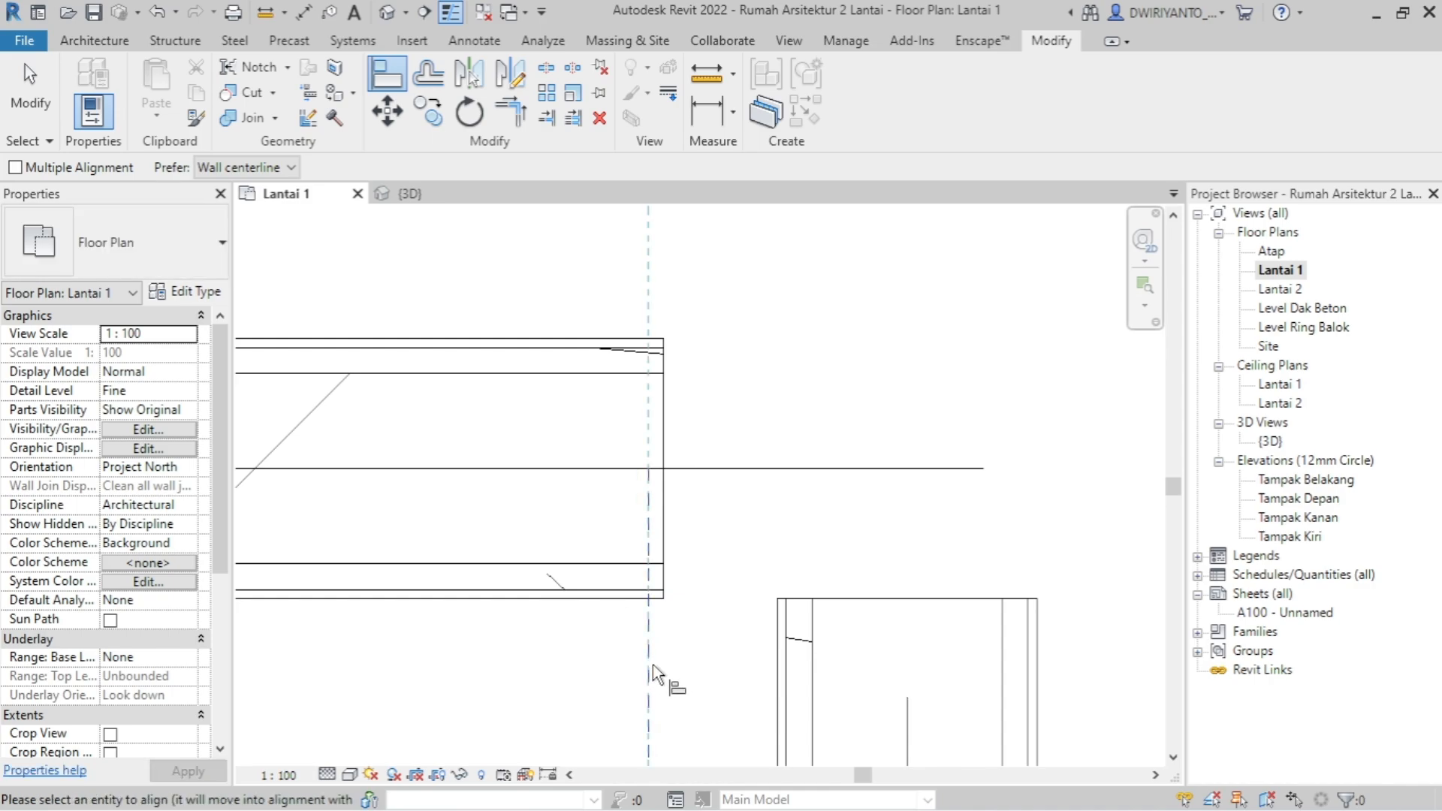
{"action": "scroll", "coordinate": [652, 665], "scroll_direction": "up", "scroll_amount": 2}
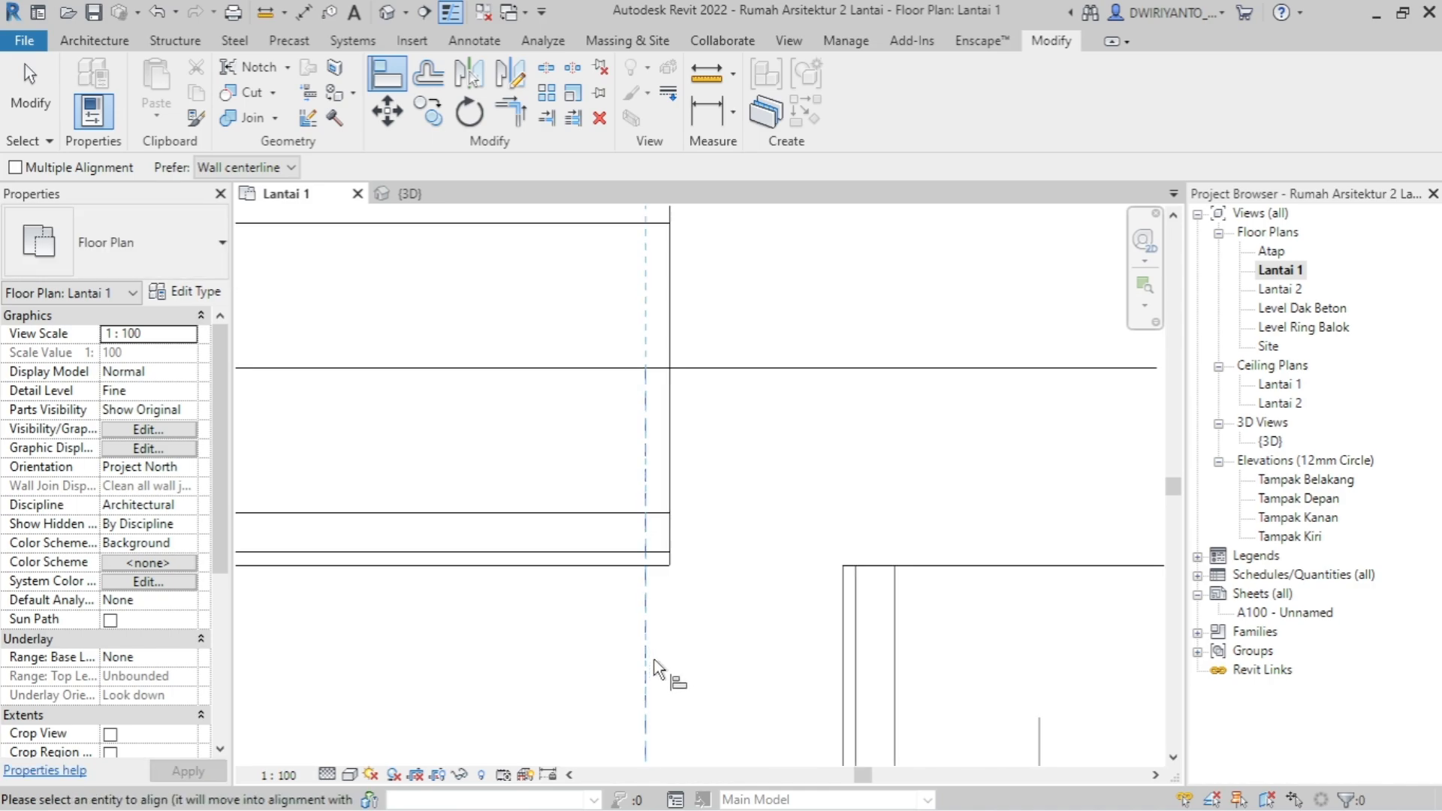
{"action": "left_click", "coordinate": [673, 496]}
{"action": "scroll", "coordinate": [402, 515], "scroll_direction": "down", "scroll_amount": 2}
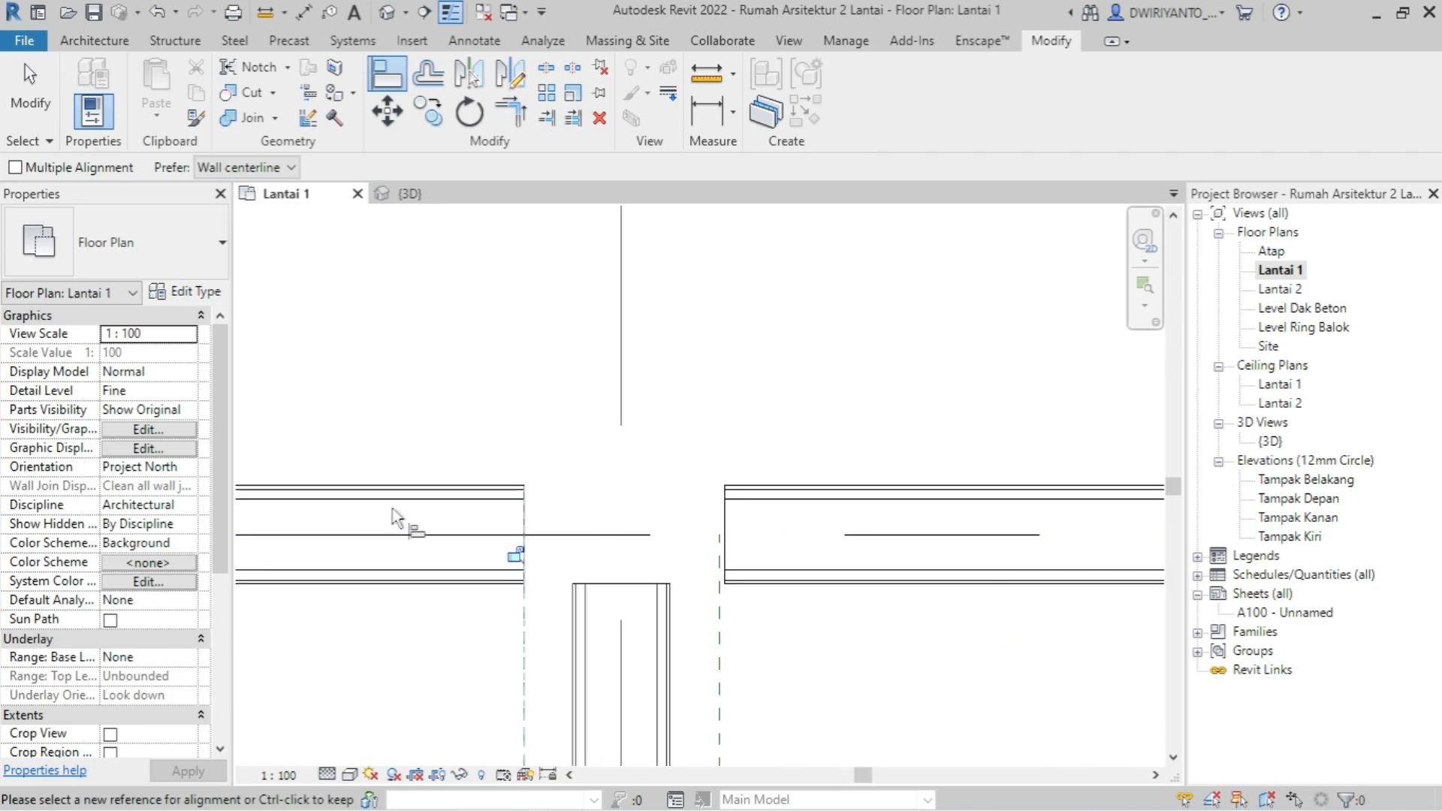
- Align the opening's right edge with the reference plane right of the vertical wall
{"action": "scroll", "coordinate": [752, 581], "scroll_direction": "up", "scroll_amount": 3}
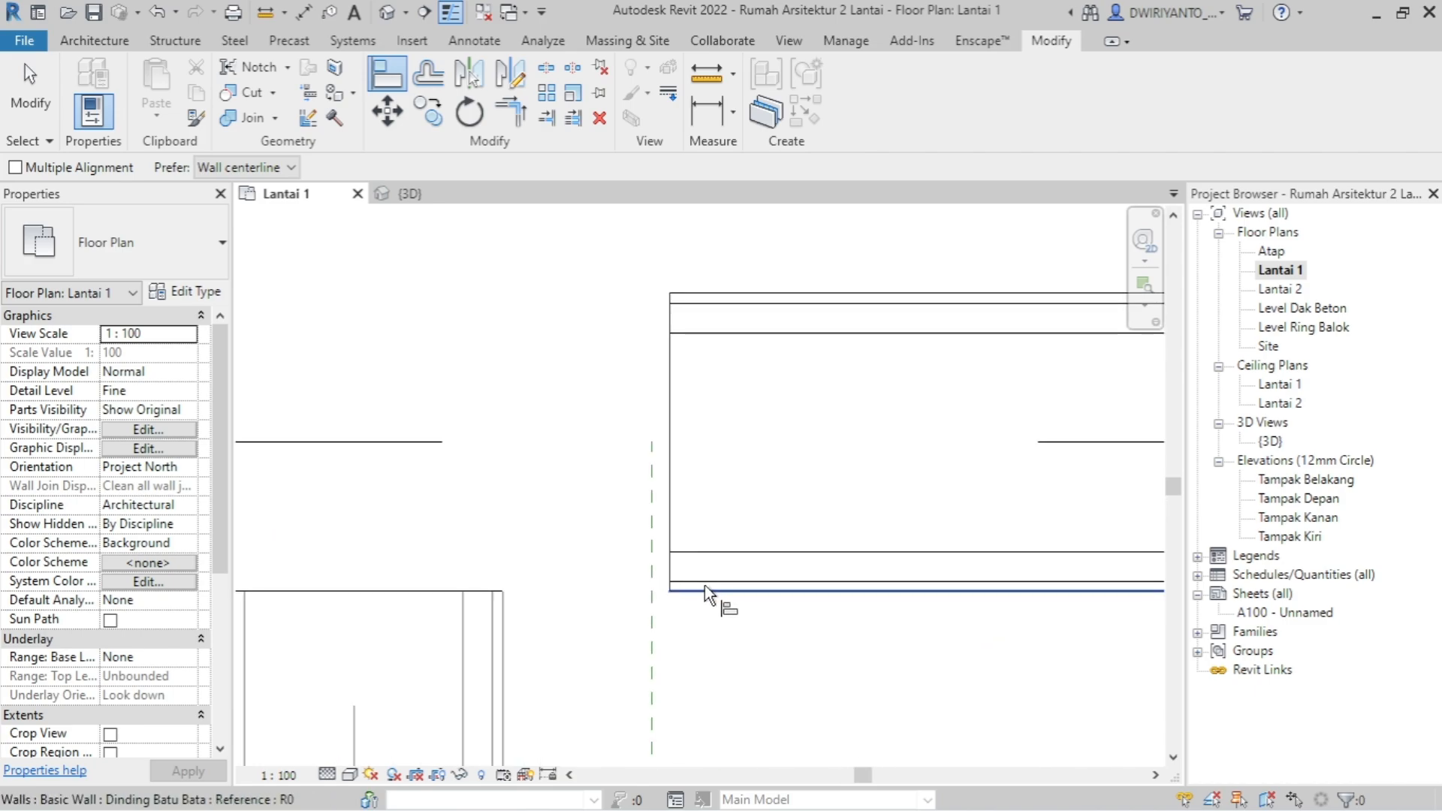
{"action": "left_click", "coordinate": [652, 643]}
{"action": "left_click", "coordinate": [669, 530]}
{"action": "scroll", "coordinate": [676, 480], "scroll_direction": "down", "scroll_amount": 3}
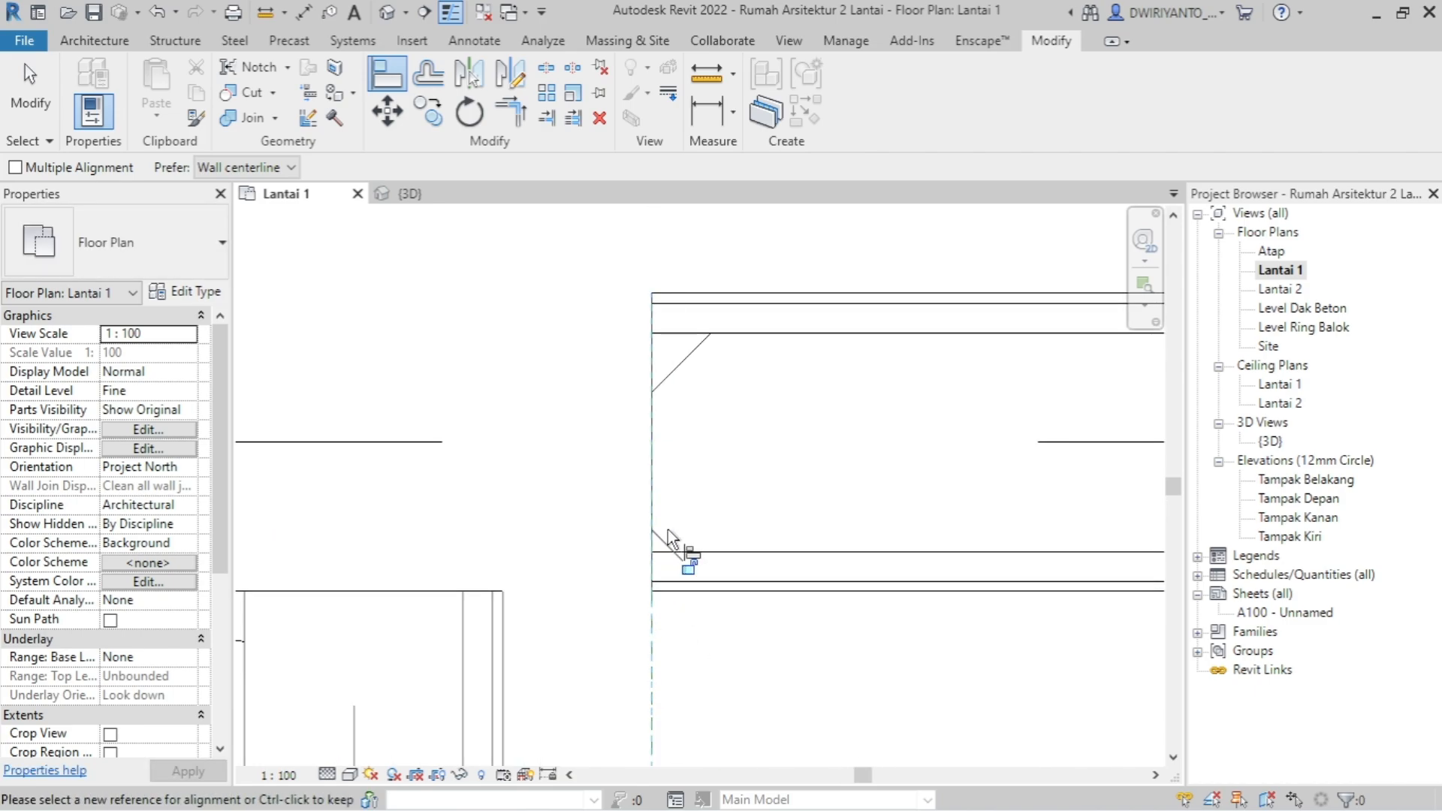
{"action": "scroll", "coordinate": [700, 530], "scroll_direction": "down", "scroll_amount": 2}
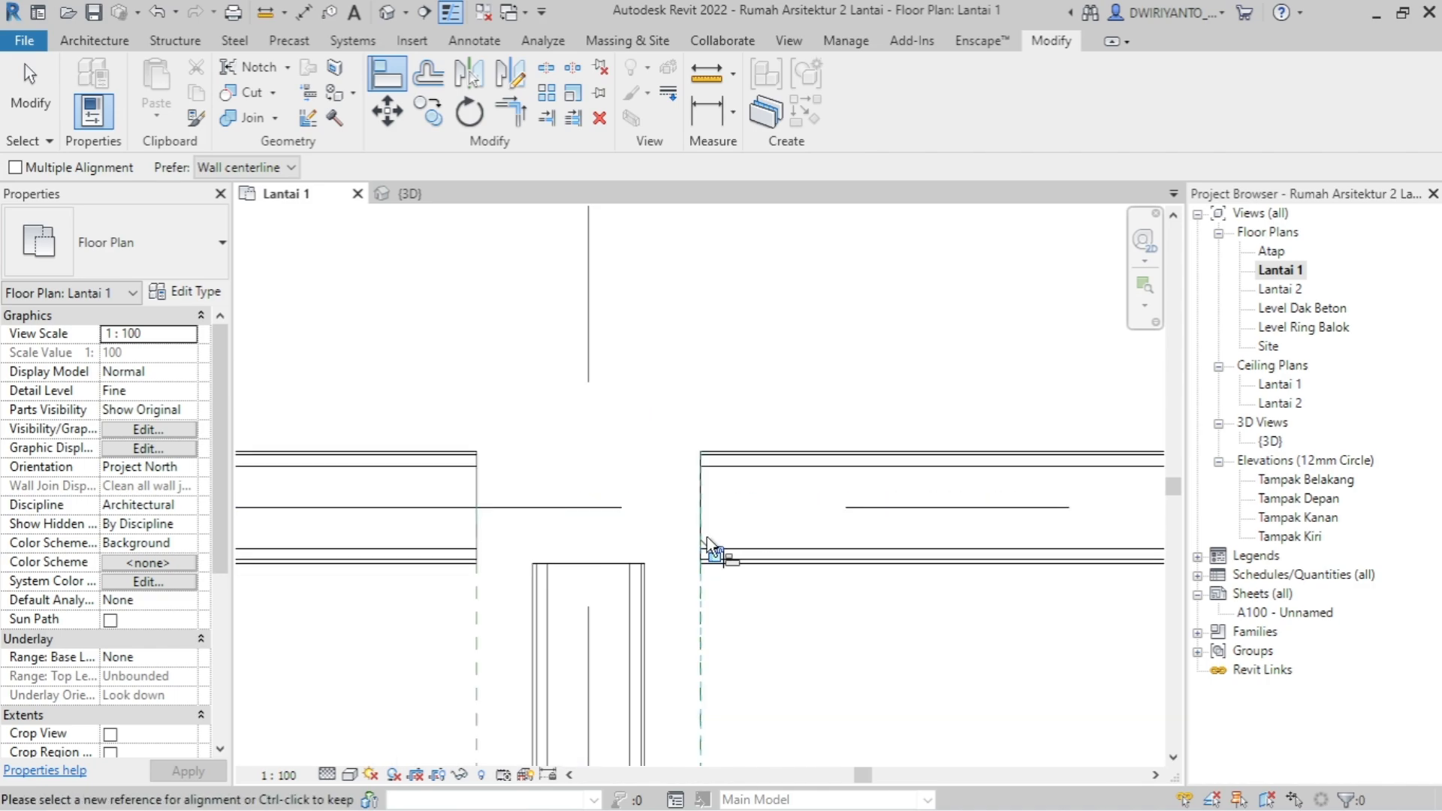
{"action": "key", "text": "Escape"}
{"action": "key", "text": "Escape"}
- Delete both reference planes beside the vertical wall
{"action": "scroll", "coordinate": [676, 500], "scroll_direction": "down", "scroll_amount": 2}
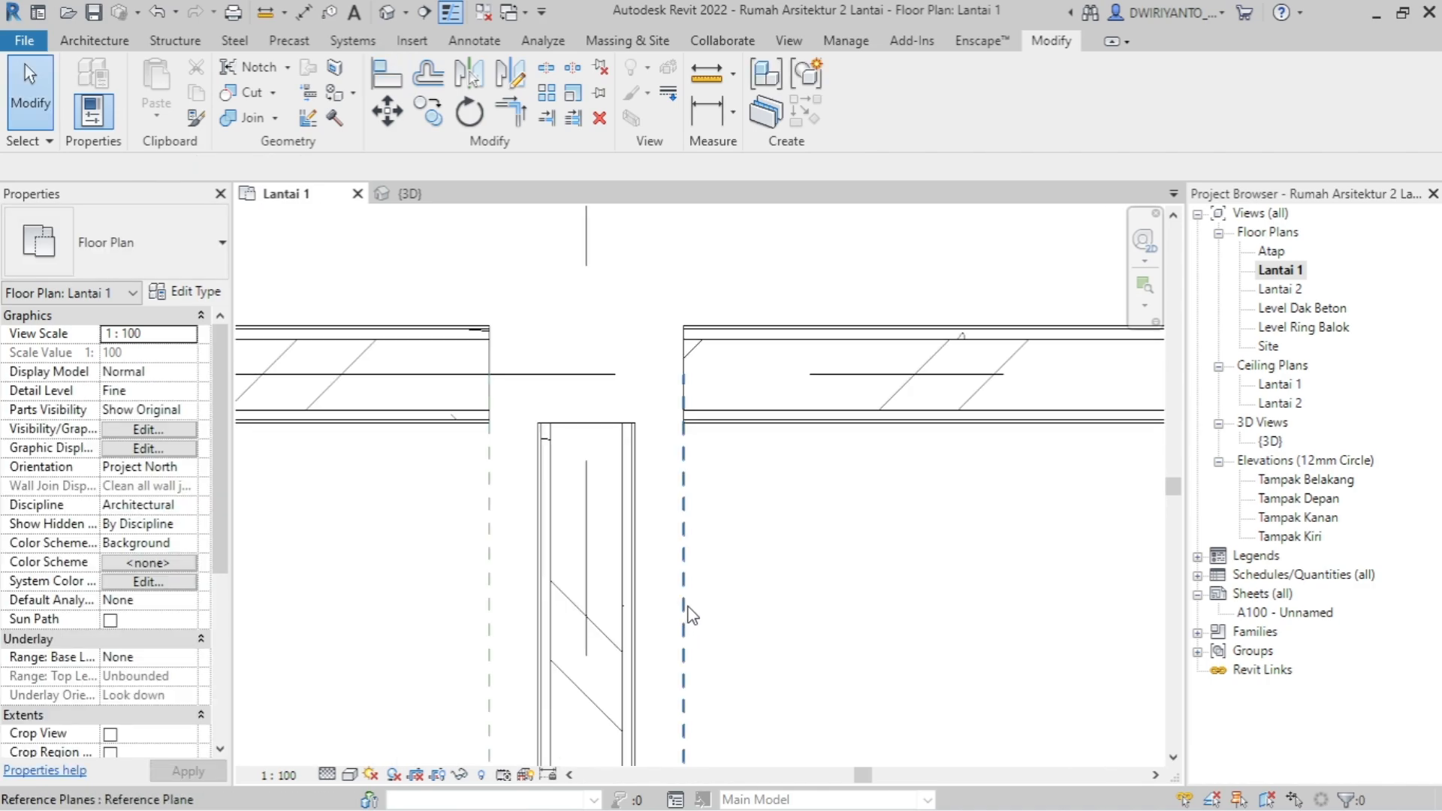
{"action": "left_click", "coordinate": [686, 605]}
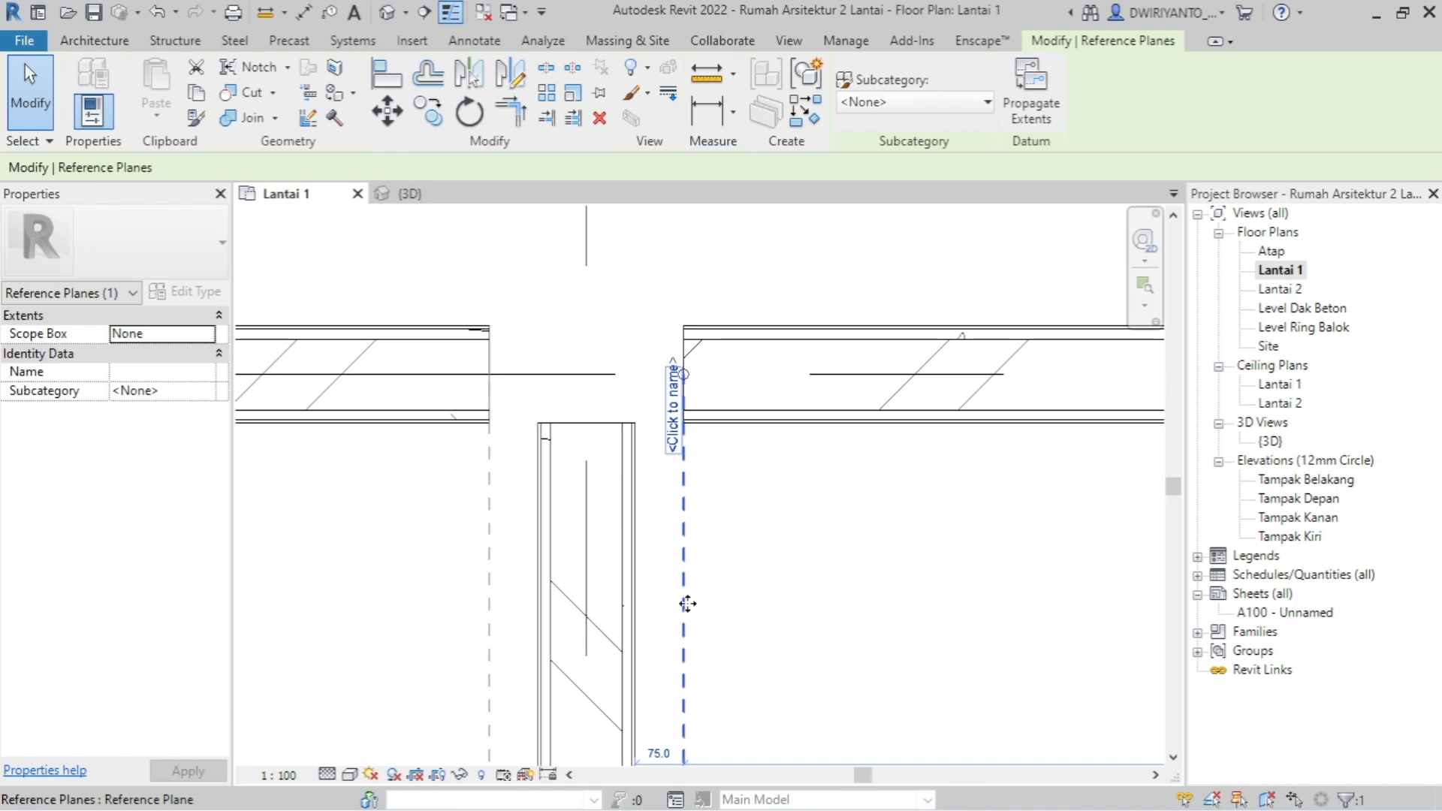
{"action": "left_click_drag", "start_coordinate": [687, 606], "coordinate": [492, 597]}
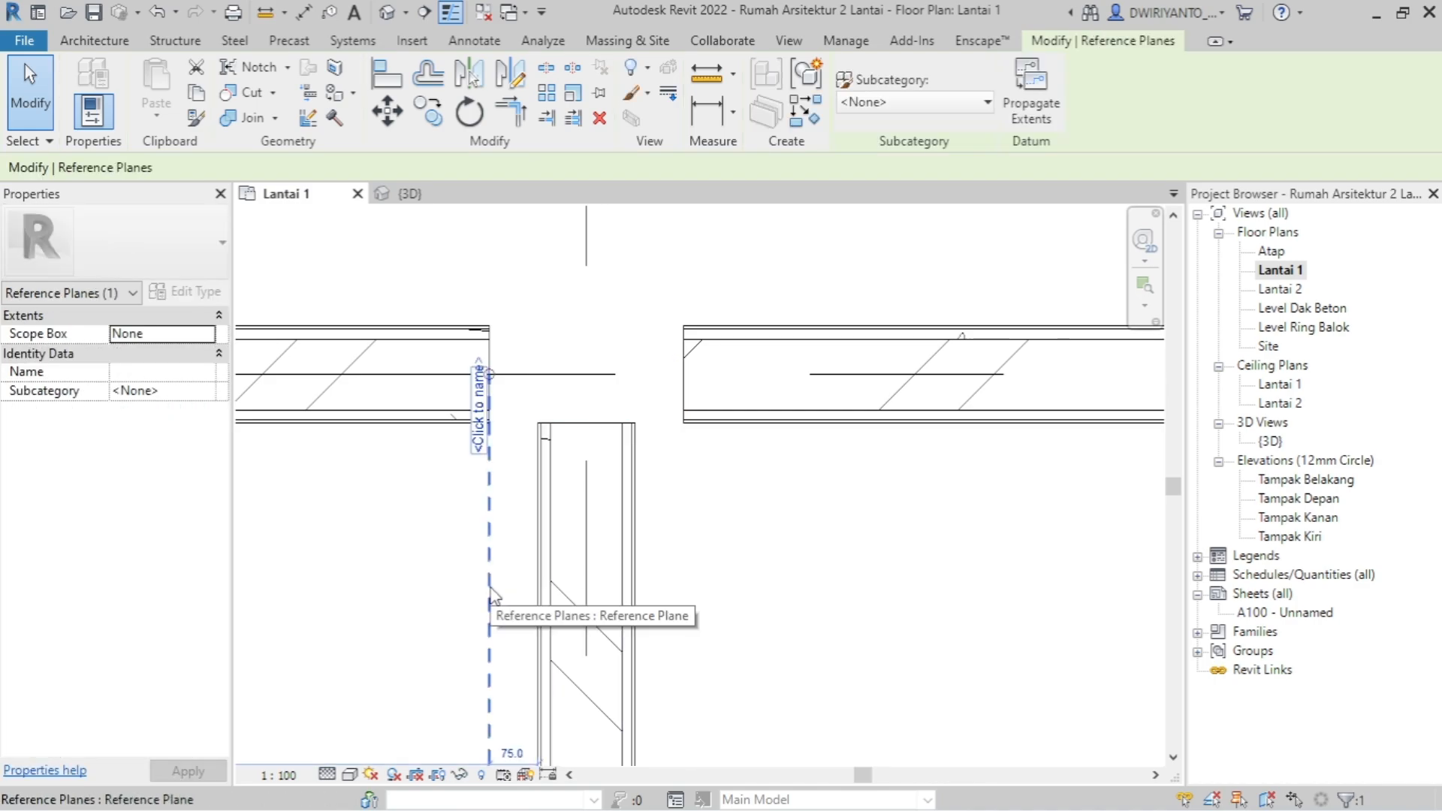
{"action": "key", "text": "Delete"}
{"action": "scroll", "coordinate": [505, 609], "scroll_direction": "down", "scroll_amount": 3}
{"action": "scroll", "coordinate": [575, 474], "scroll_direction": "up", "scroll_amount": 2}
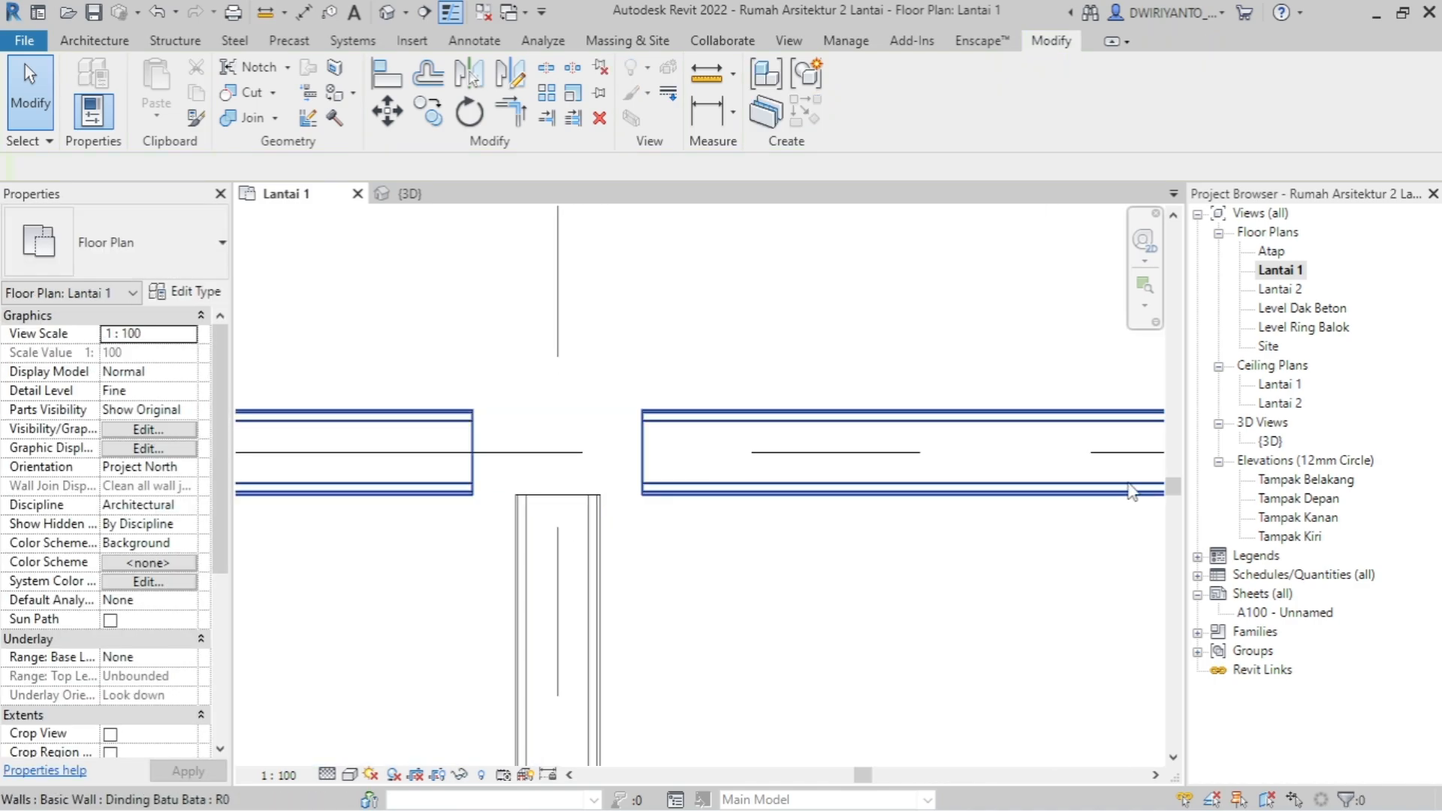
- Inspect the opening cut beside the vertical wall in the 3D view, and return to the Lantai 1 floor plan
{"action": "double_click", "coordinate": [1271, 442]}
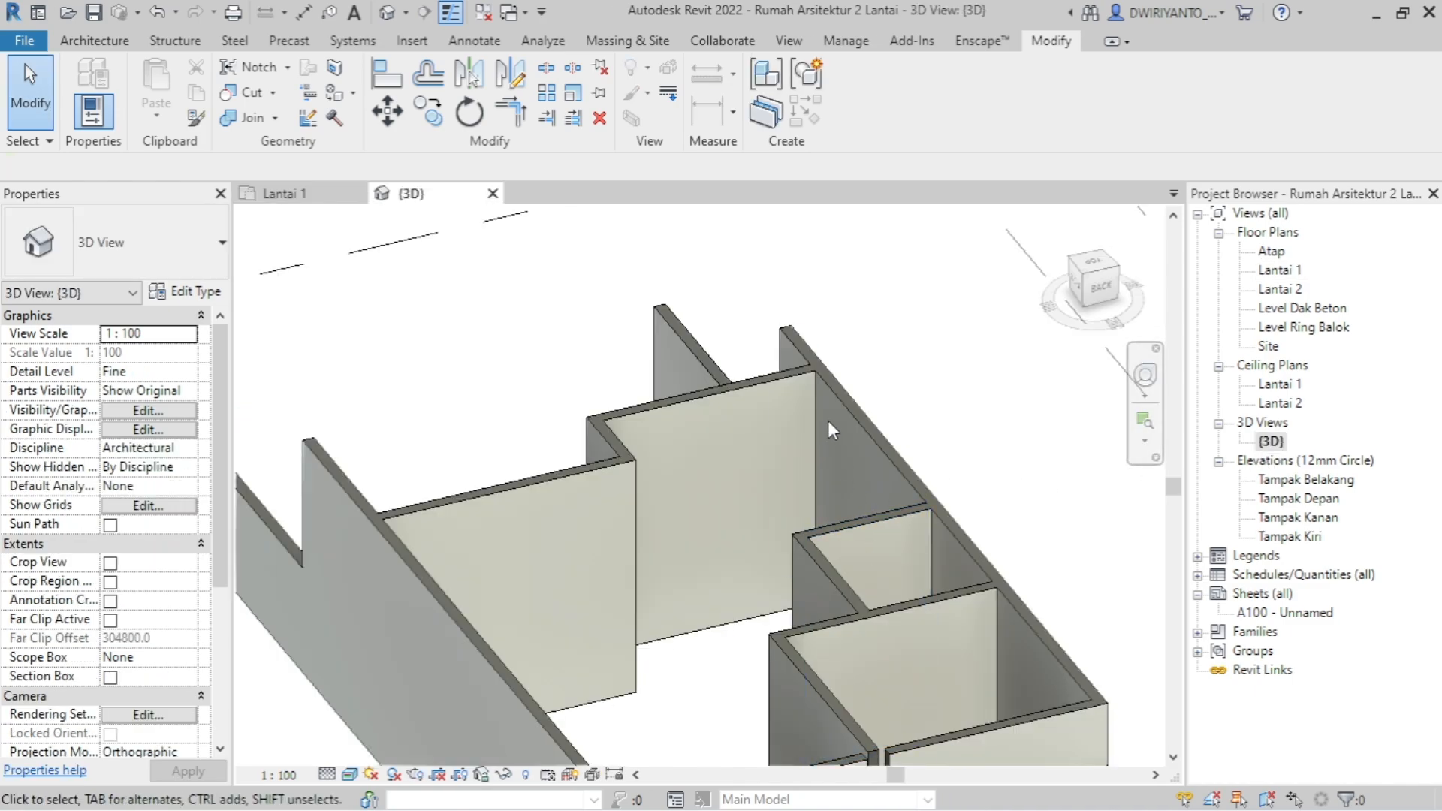
{"action": "scroll", "coordinate": [852, 696], "scroll_direction": "up", "scroll_amount": 5}
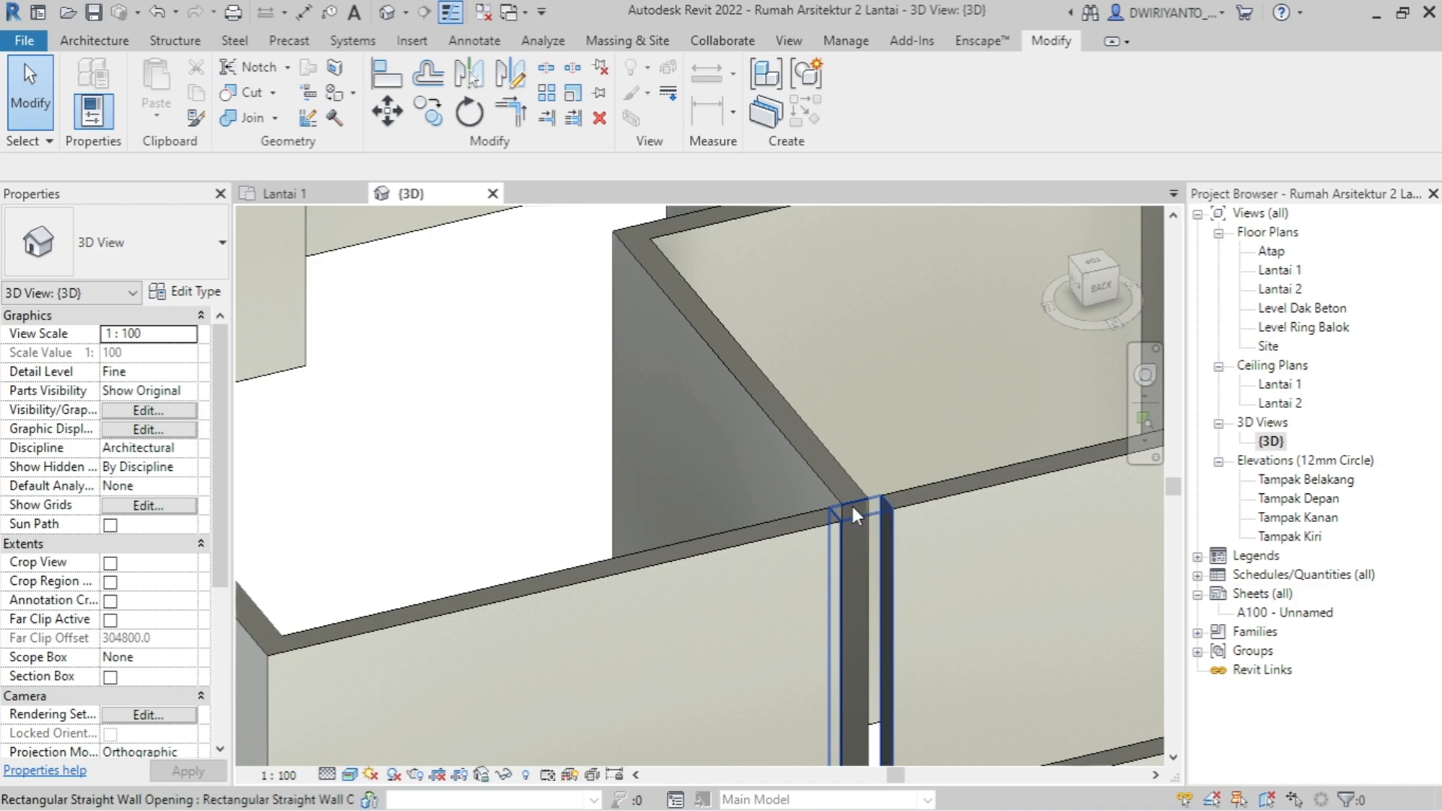
{"action": "scroll", "coordinate": [840, 512], "scroll_direction": "down", "scroll_amount": 1}
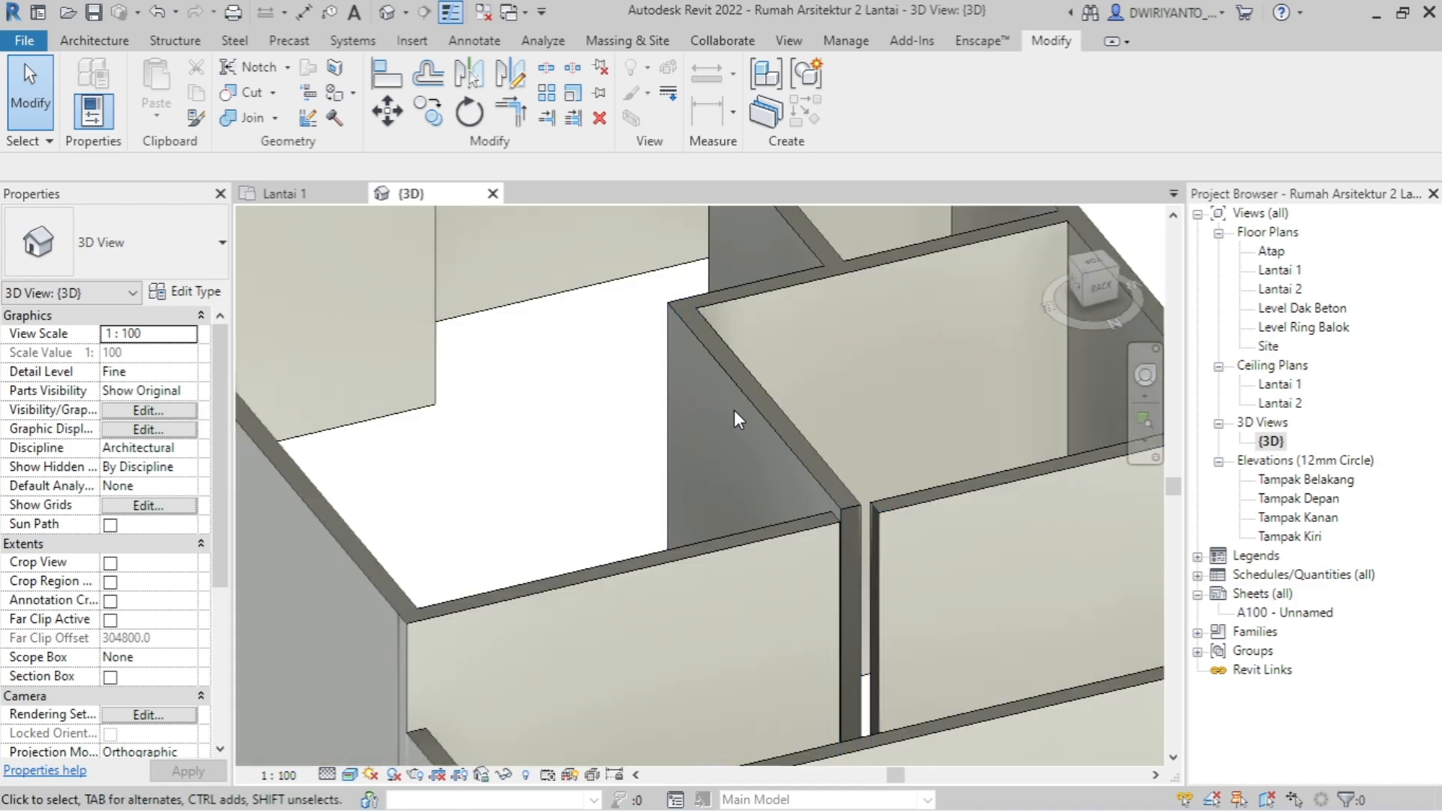
{"action": "scroll", "coordinate": [737, 390], "scroll_direction": "down", "scroll_amount": 2}
{"action": "scroll", "coordinate": [826, 421], "scroll_direction": "up", "scroll_amount": 1}
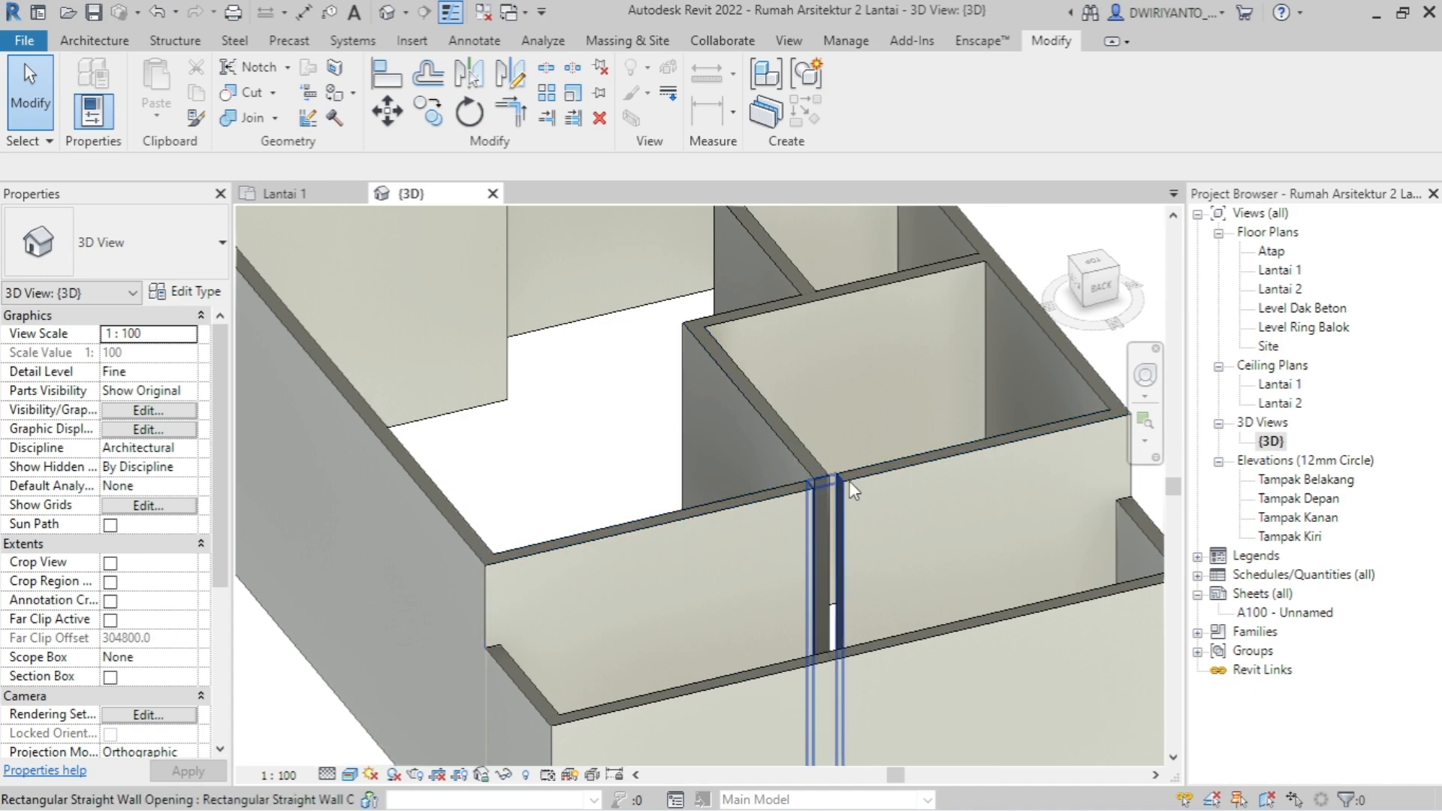
{"action": "double_click", "coordinate": [1285, 271]}
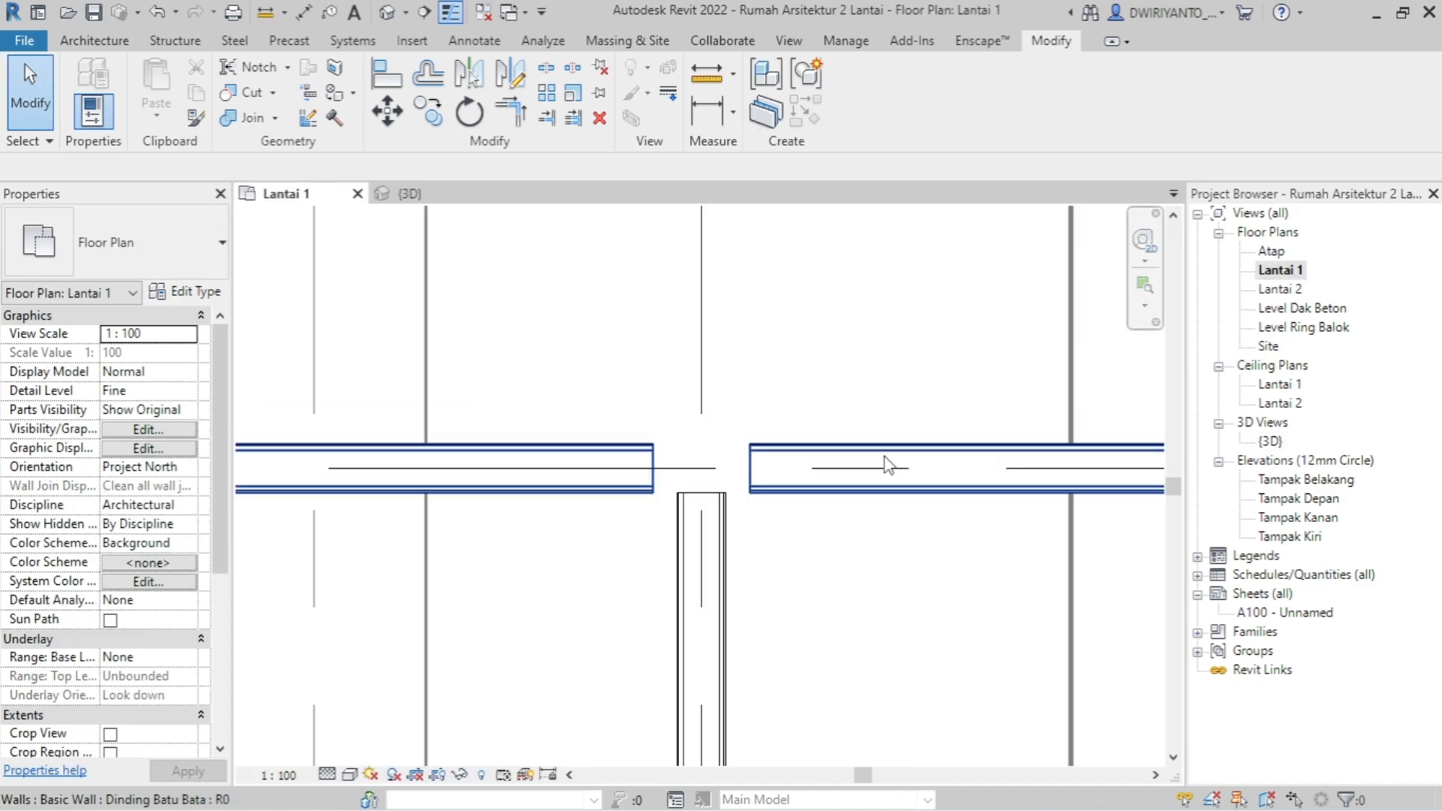
- Cut a wall opening about 219 mm long at the upper end of the left vertical wall, where the horizontal wall meets it
{"action": "scroll", "coordinate": [889, 466], "scroll_direction": "down", "scroll_amount": 5}
{"action": "scroll", "coordinate": [577, 440], "scroll_direction": "up", "scroll_amount": 3}
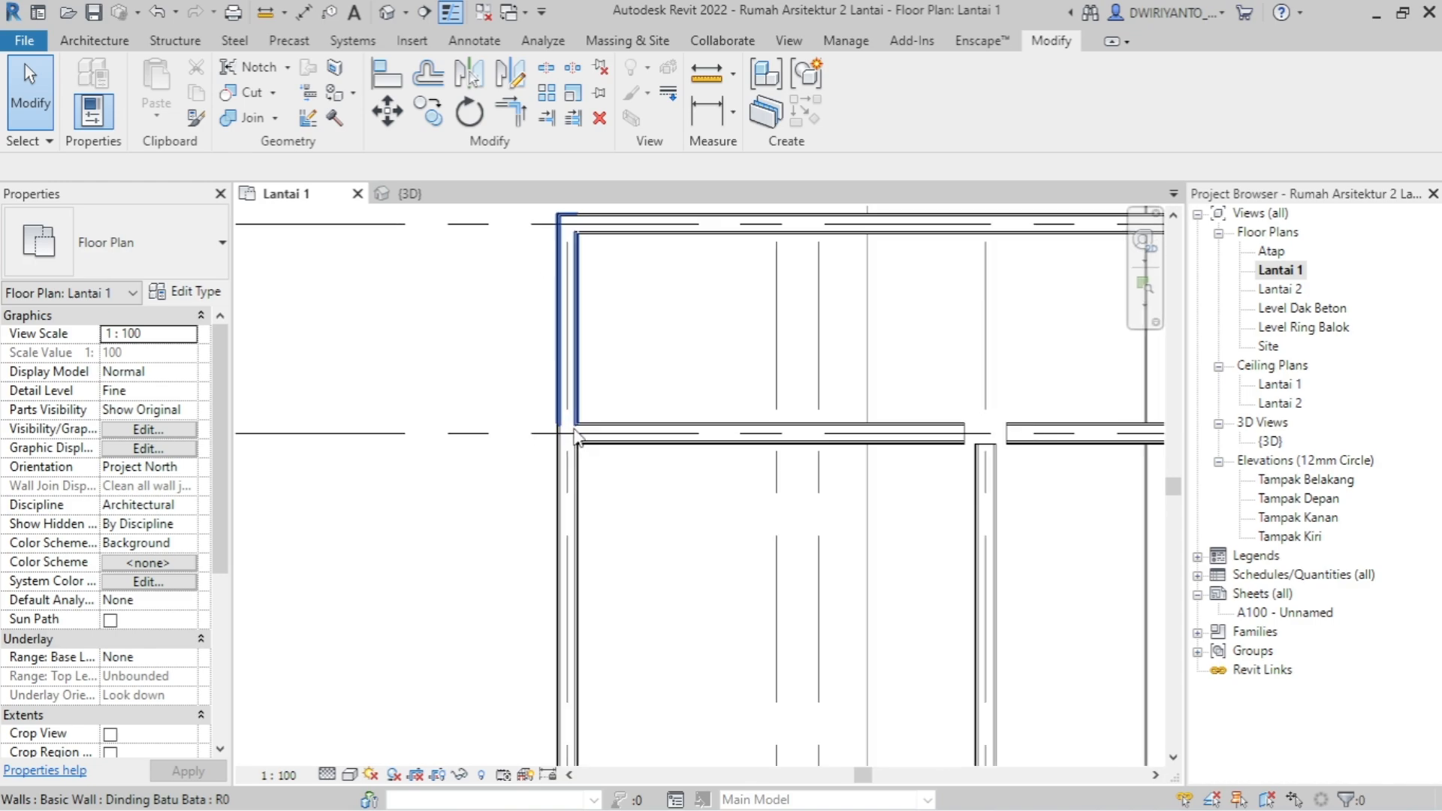
{"action": "scroll", "coordinate": [577, 439], "scroll_direction": "up", "scroll_amount": 2}
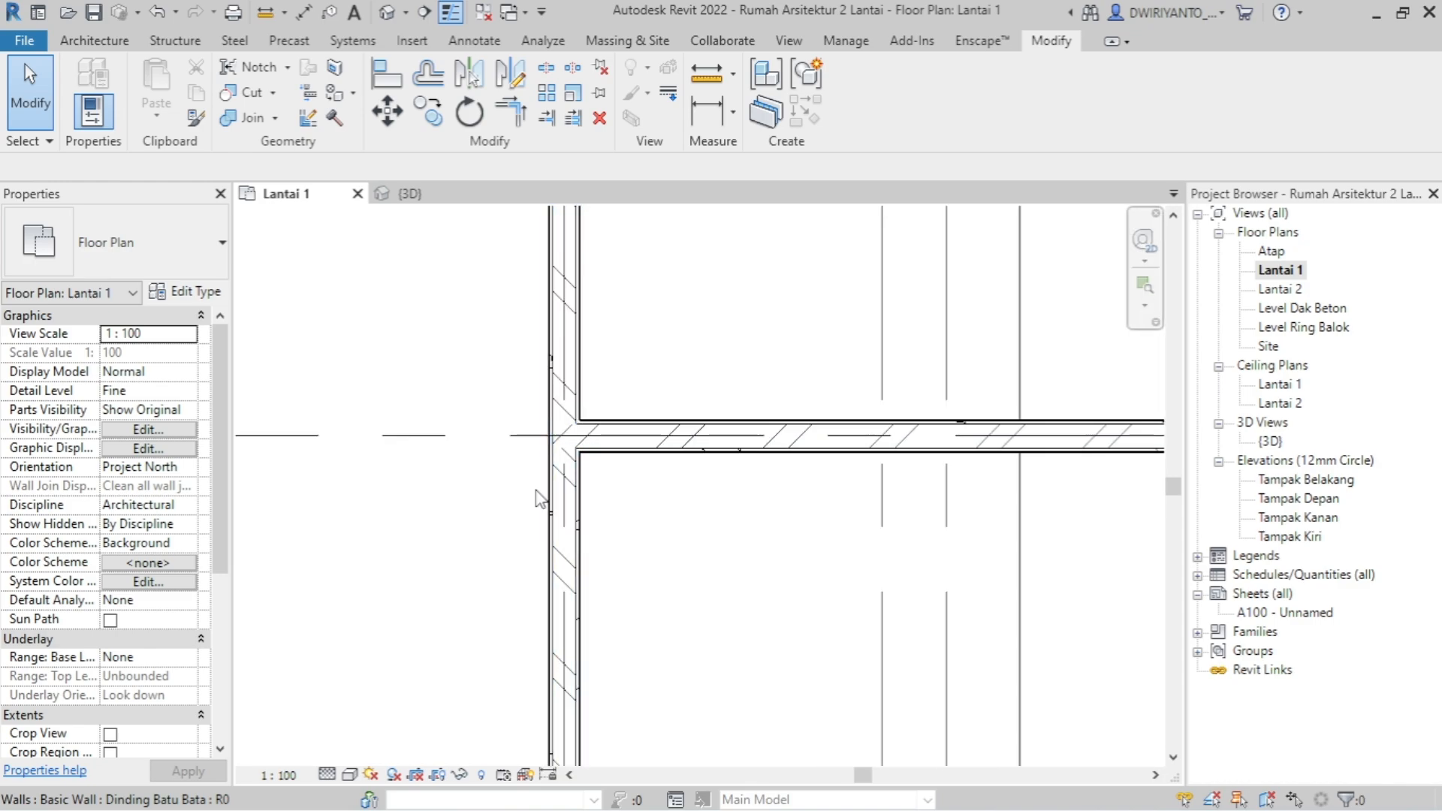
{"action": "scroll", "coordinate": [542, 451], "scroll_direction": "up", "scroll_amount": 1}
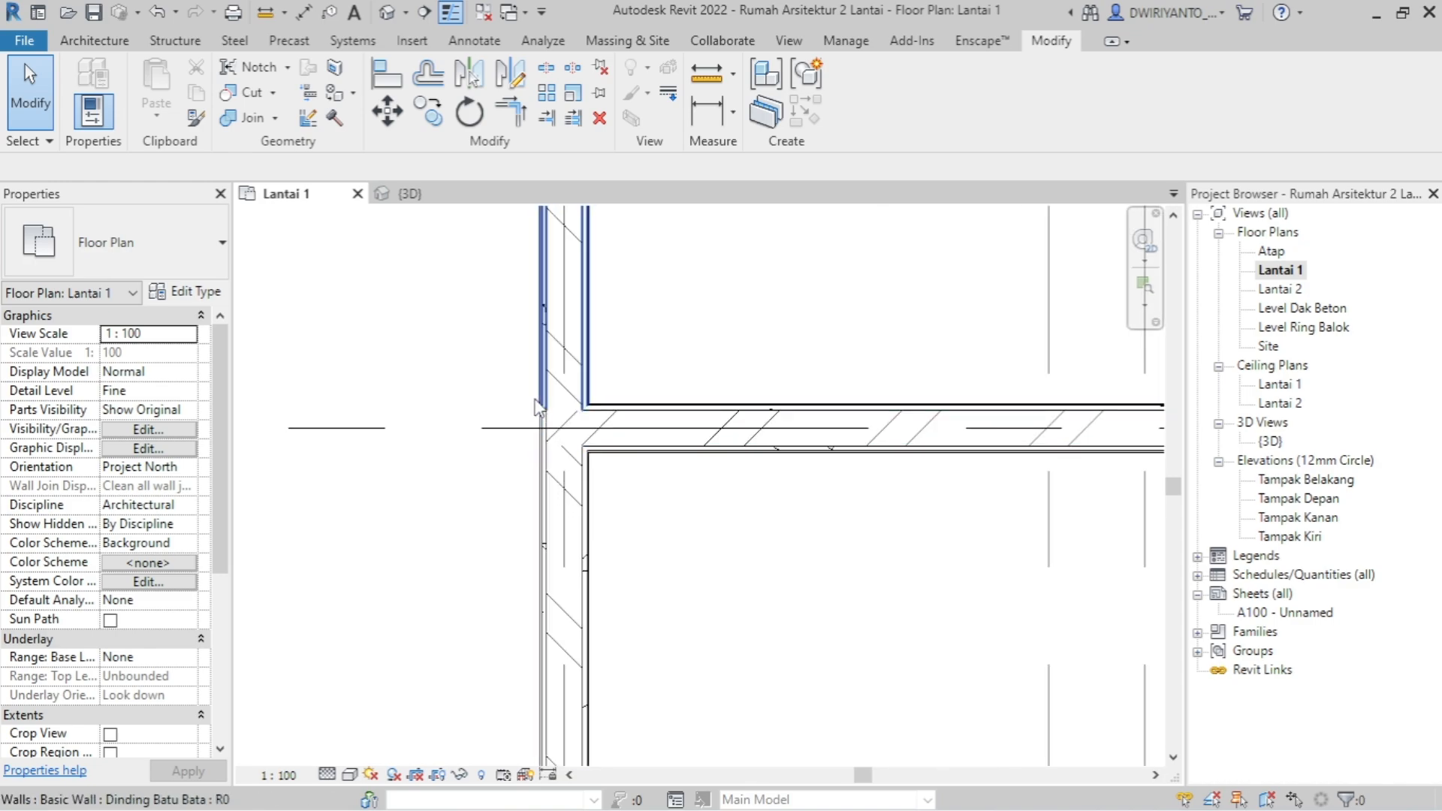
{"action": "left_click", "coordinate": [589, 505]}
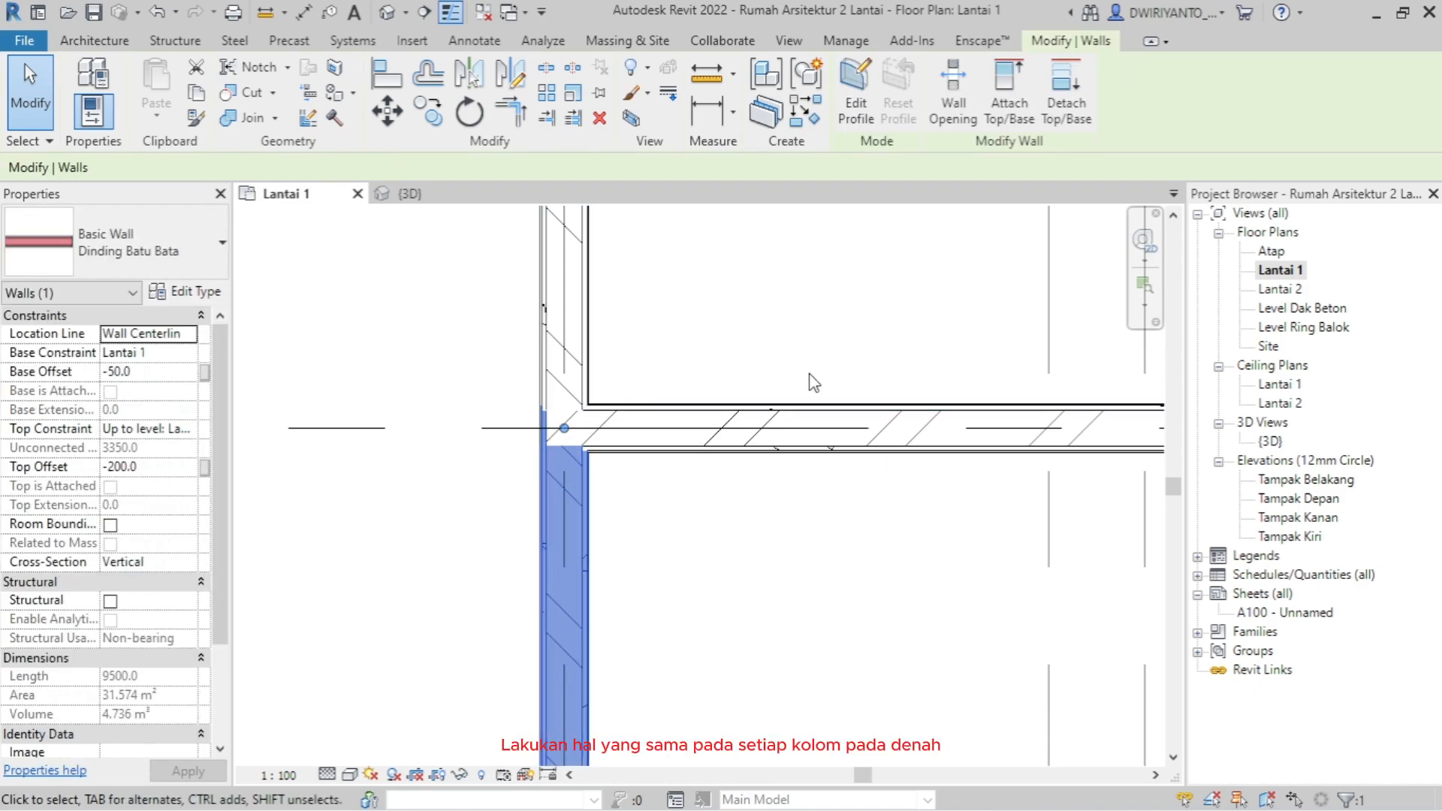
{"action": "left_click", "coordinate": [955, 84]}
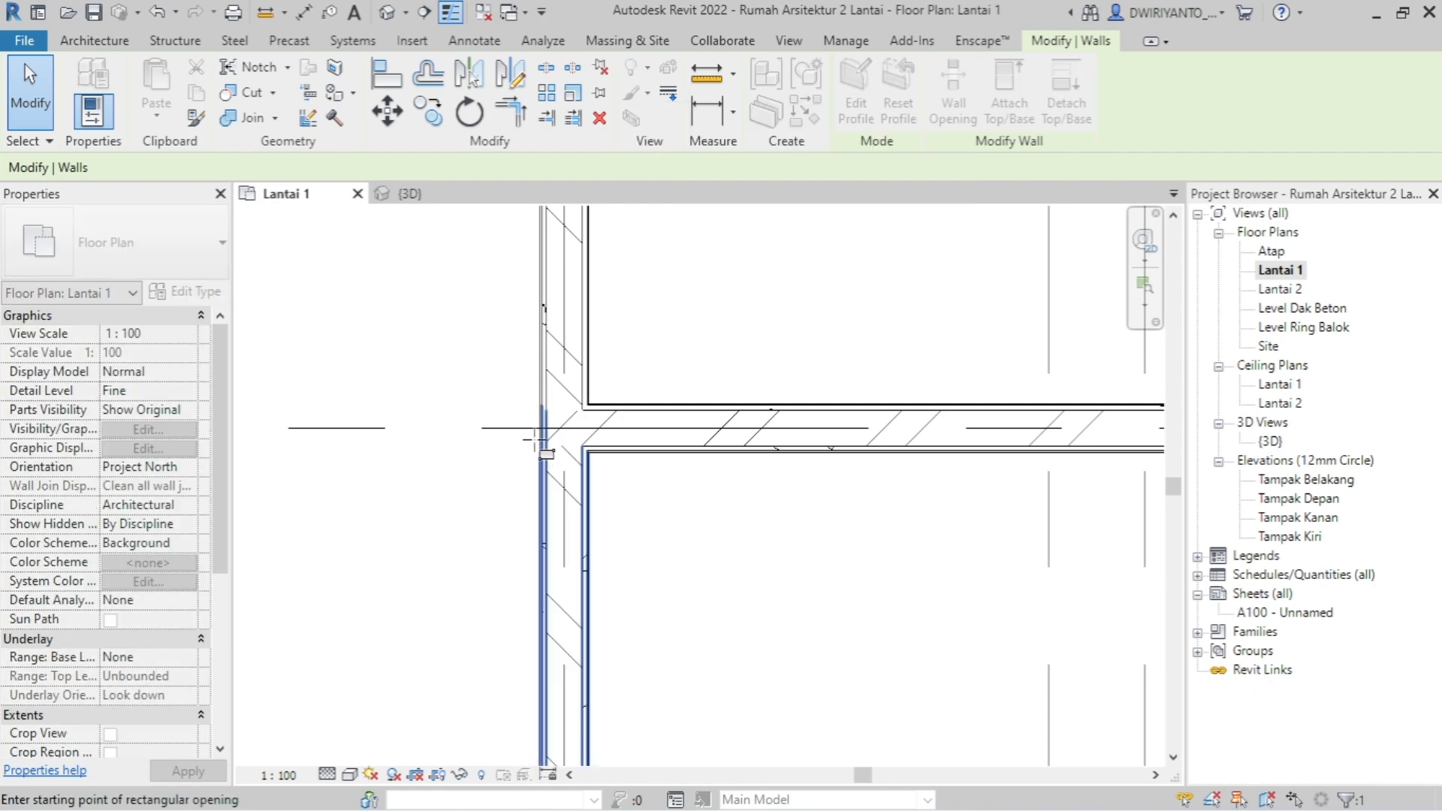
{"action": "scroll", "coordinate": [578, 394], "scroll_direction": "up", "scroll_amount": 2}
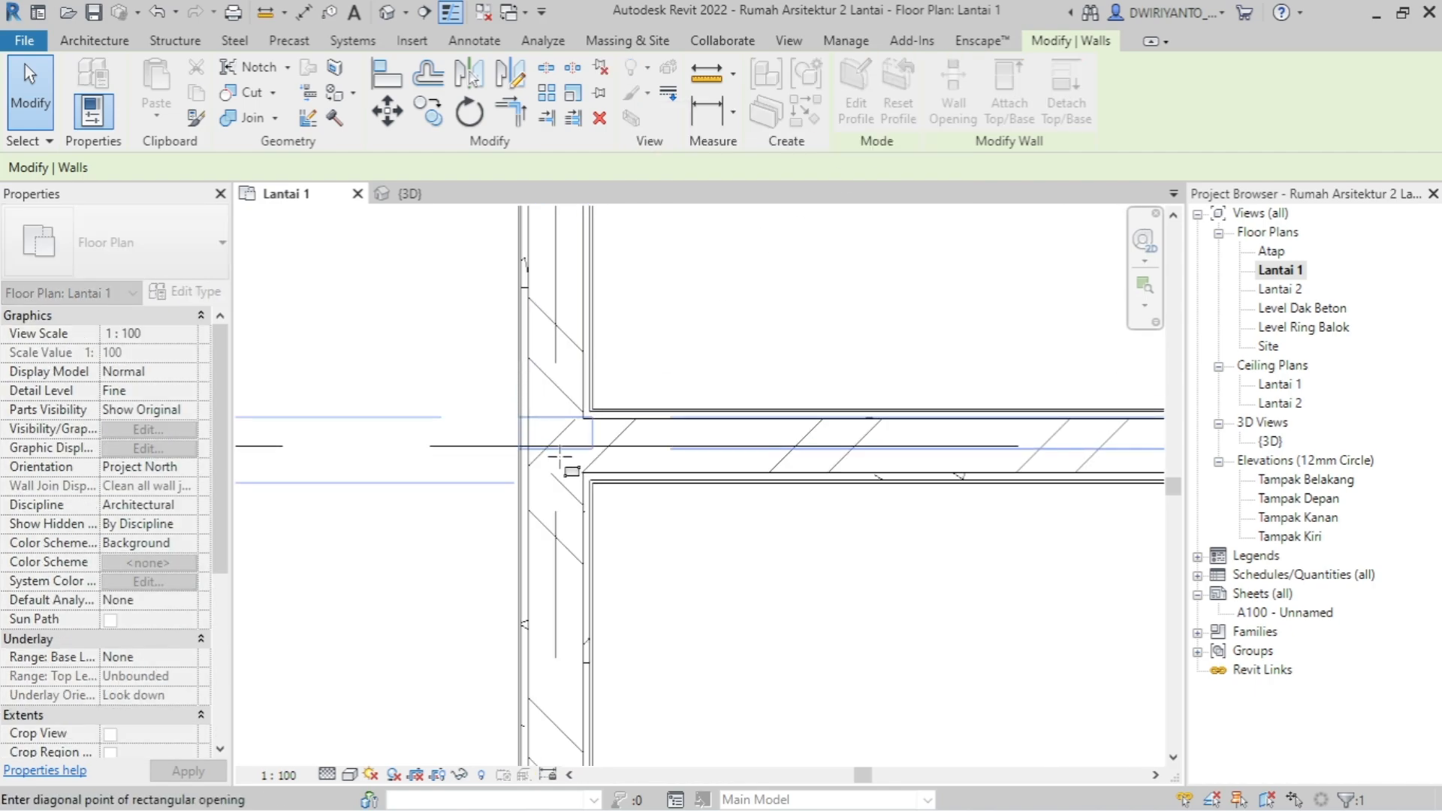
{"action": "left_click", "coordinate": [586, 526]}
{"action": "scroll", "coordinate": [584, 525], "scroll_direction": "down", "scroll_amount": 2}
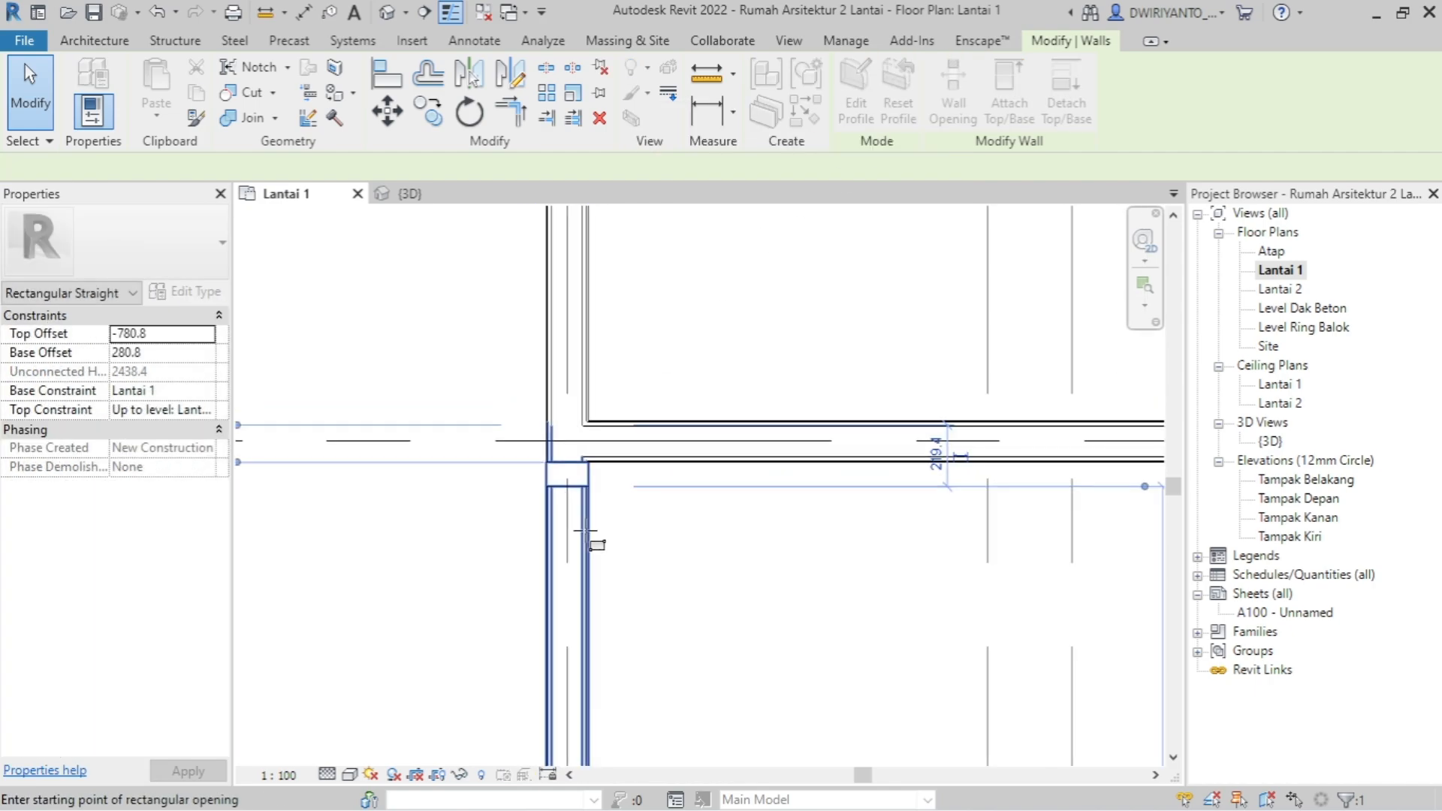
{"action": "key", "text": "Escape"}
{"action": "key", "text": "Escape"}
{"action": "scroll", "coordinate": [559, 474], "scroll_direction": "up", "scroll_amount": 1}
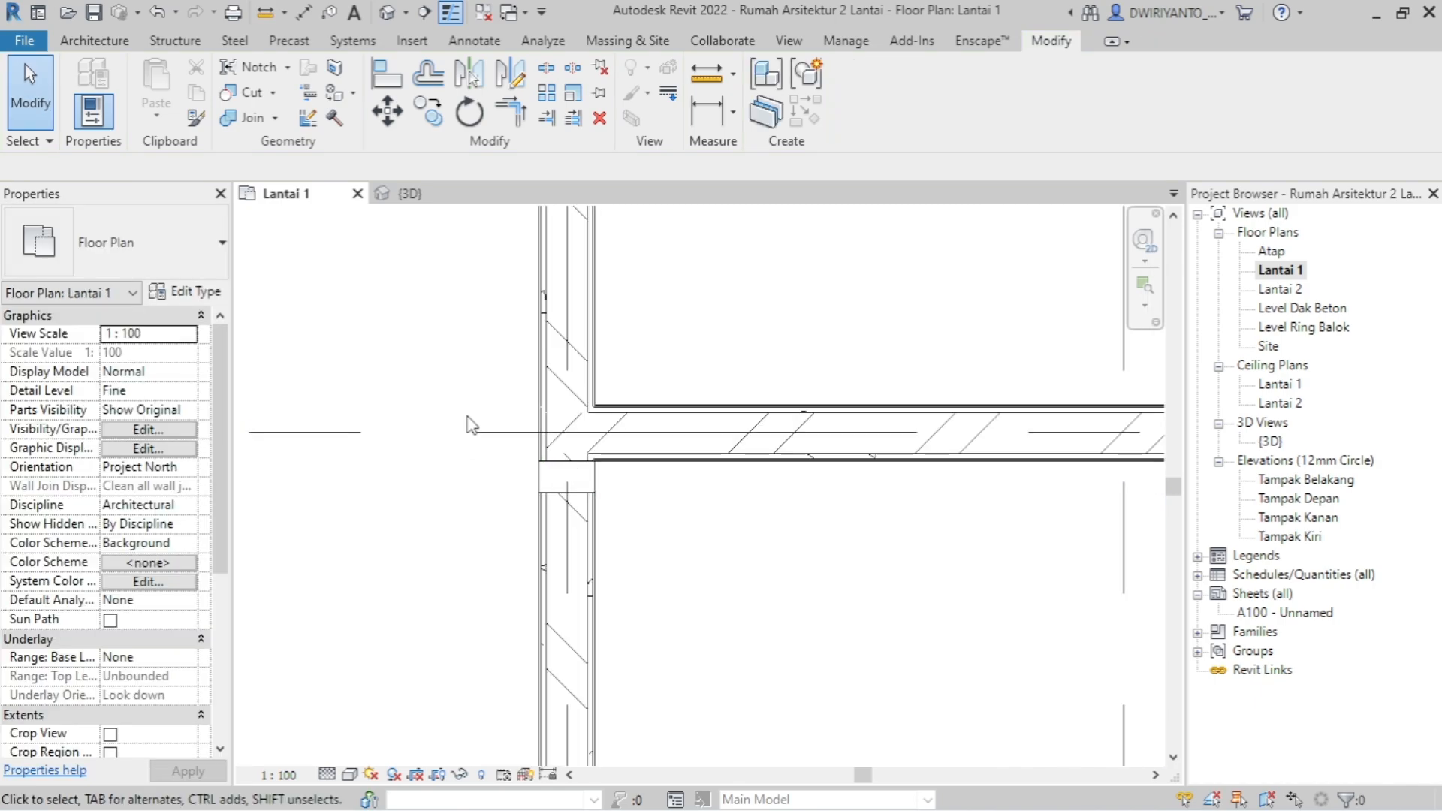
- Try to set the new opening's temporary dimension beside the junction to 300 mm
{"action": "left_click", "coordinate": [557, 490]}
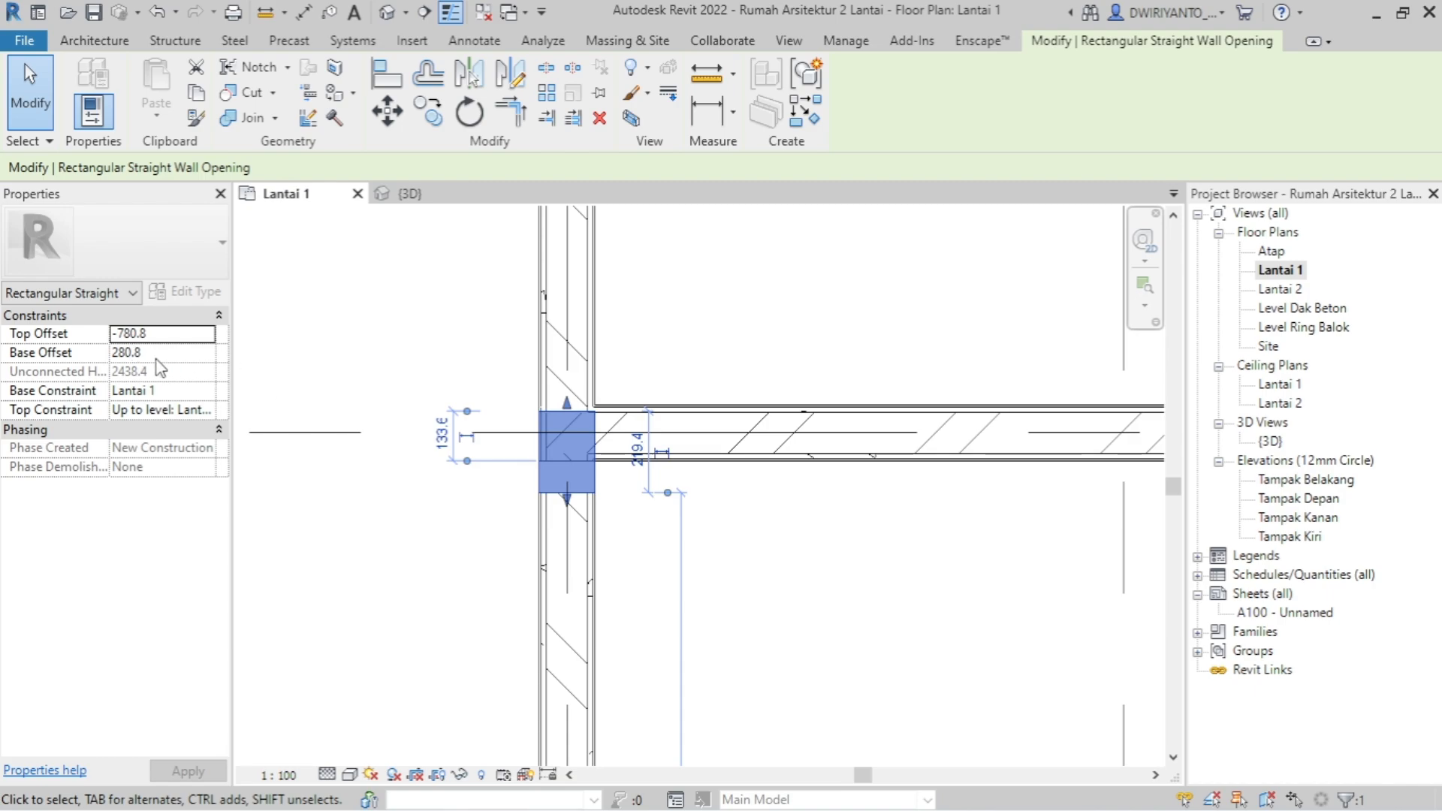
{"action": "left_click", "coordinate": [443, 435]}
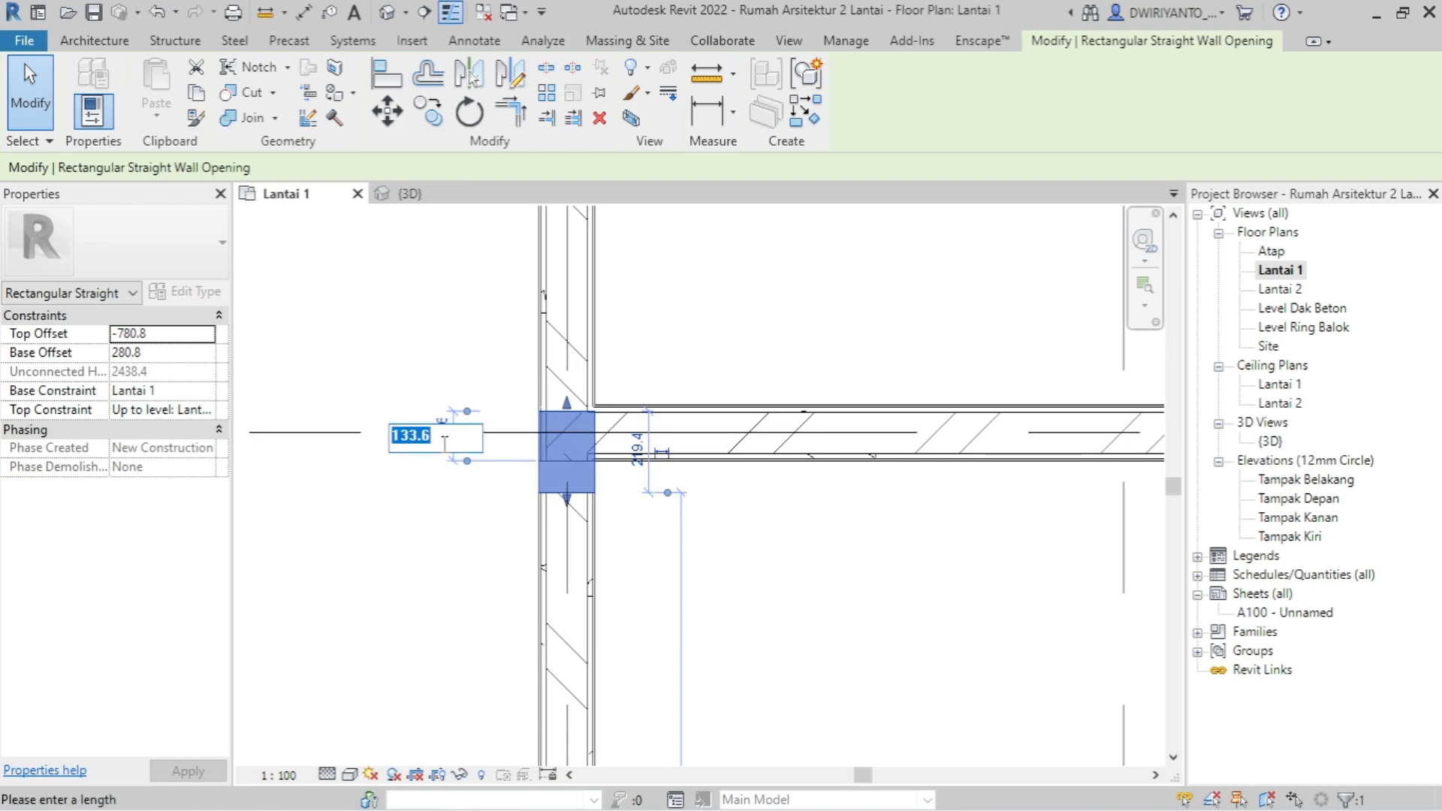
{"action": "key", "text": "Return"}
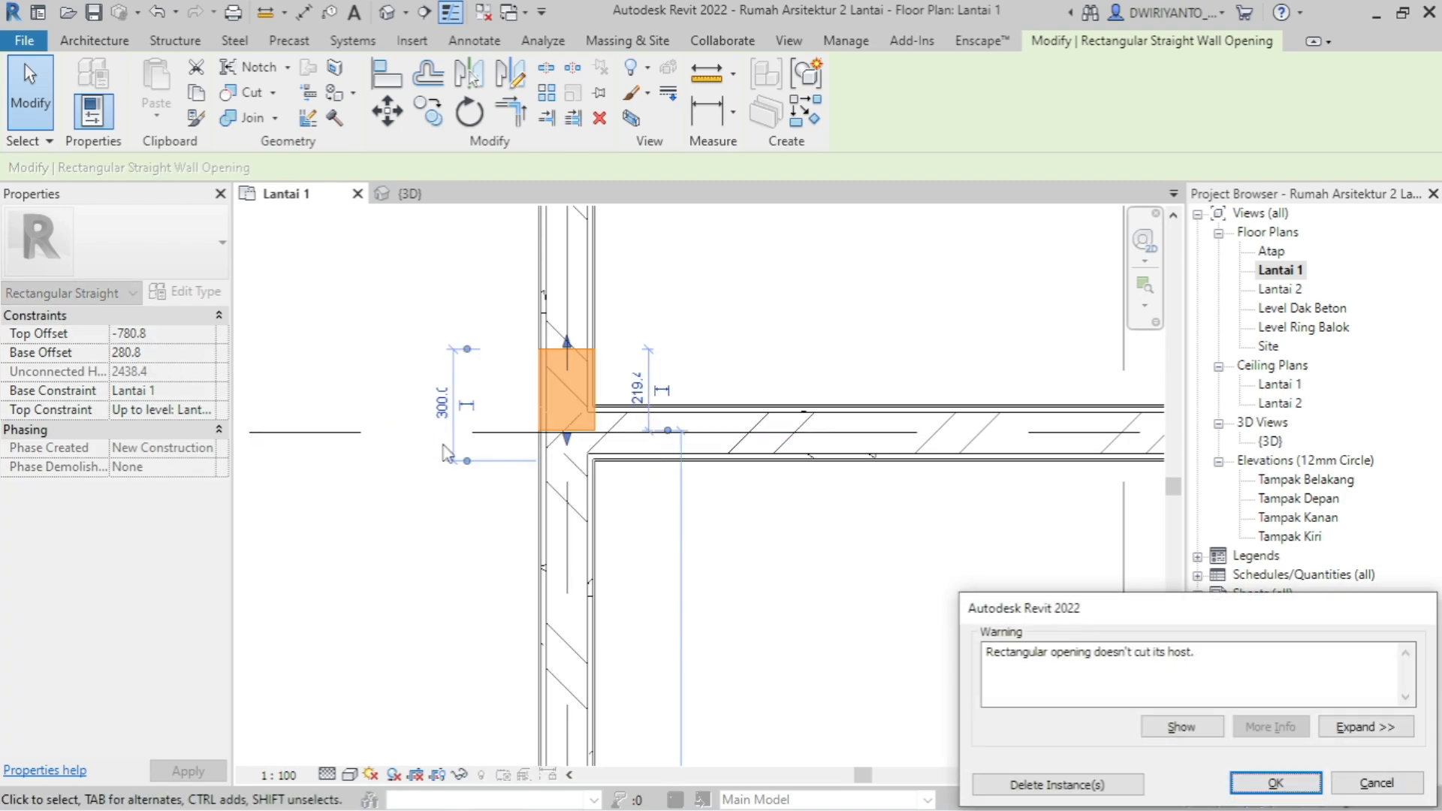
{"action": "left_click", "coordinate": [1377, 783]}
- Set the vertical wall opening's top offset to -200 and base offset to -50
{"action": "scroll", "coordinate": [573, 460], "scroll_direction": "up", "scroll_amount": 4}
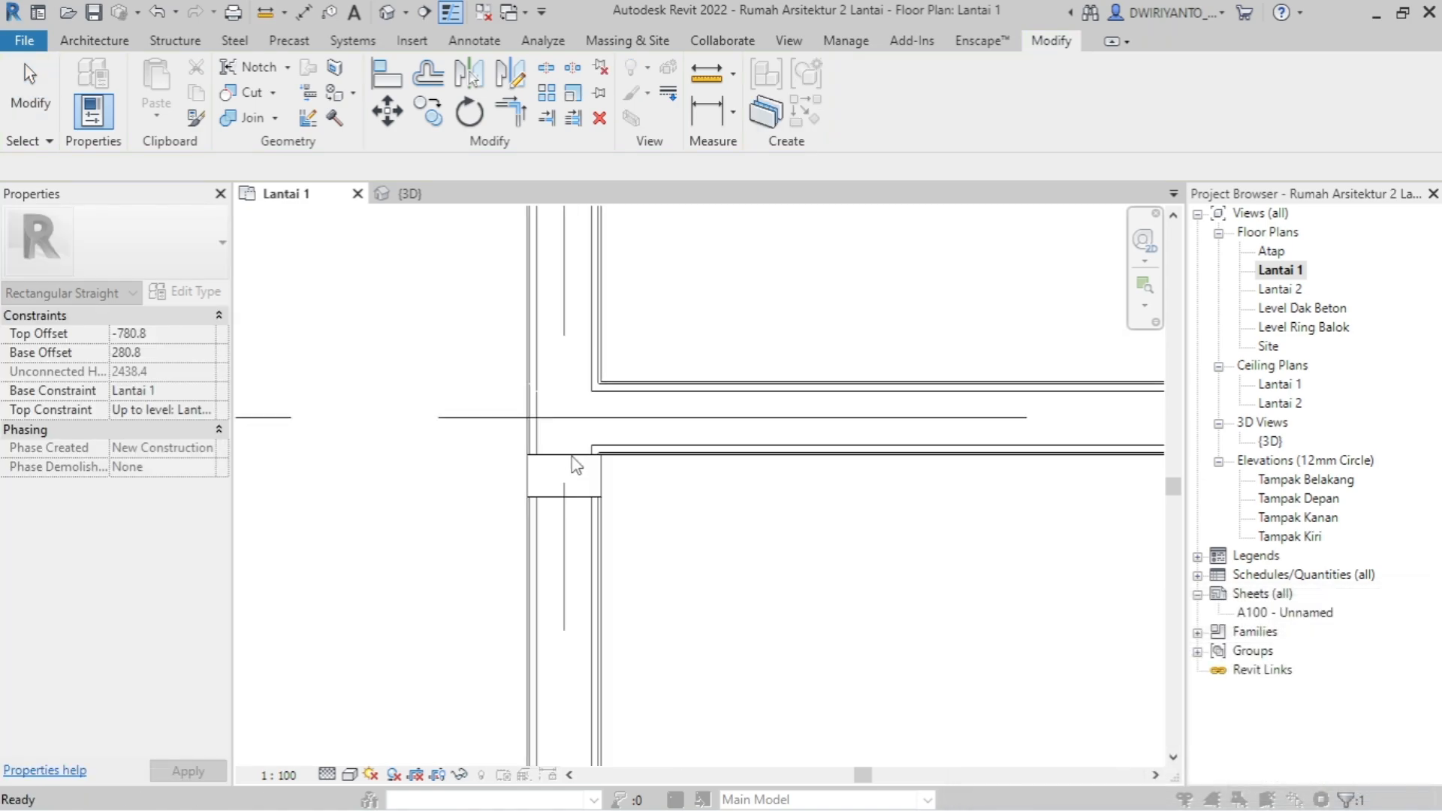
{"action": "left_click", "coordinate": [601, 487]}
{"action": "left_click", "coordinate": [166, 334]}
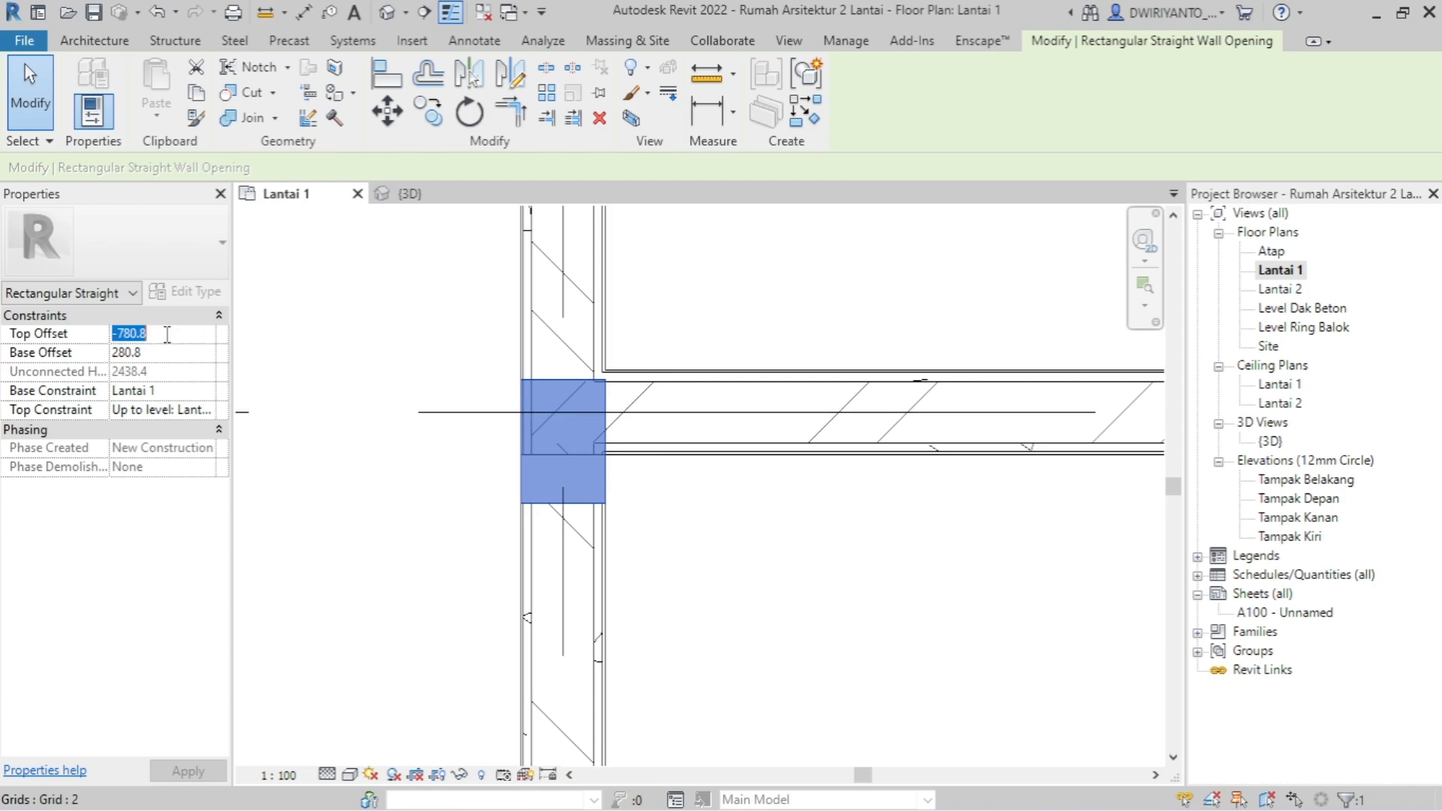
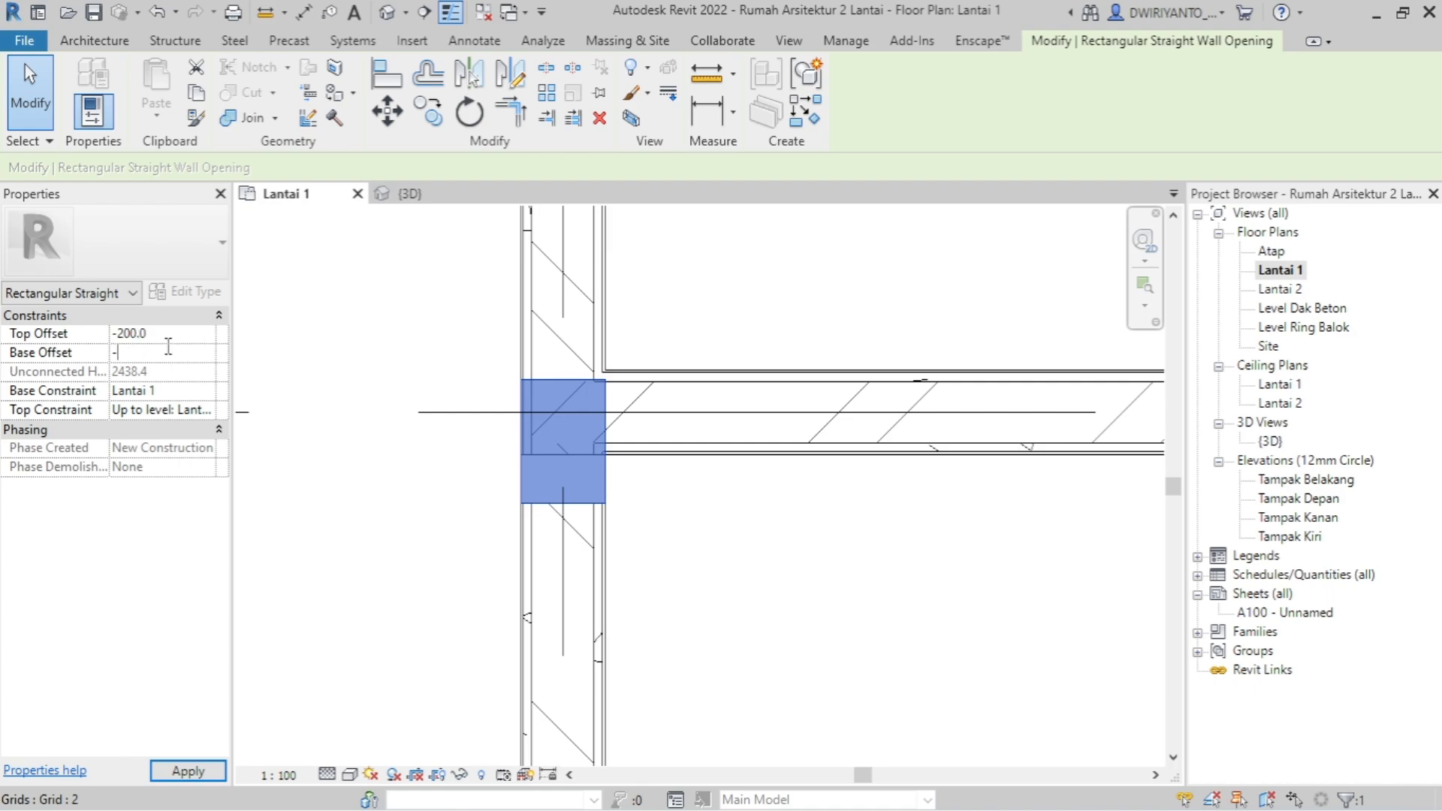
{"action": "left_click", "coordinate": [187, 771]}
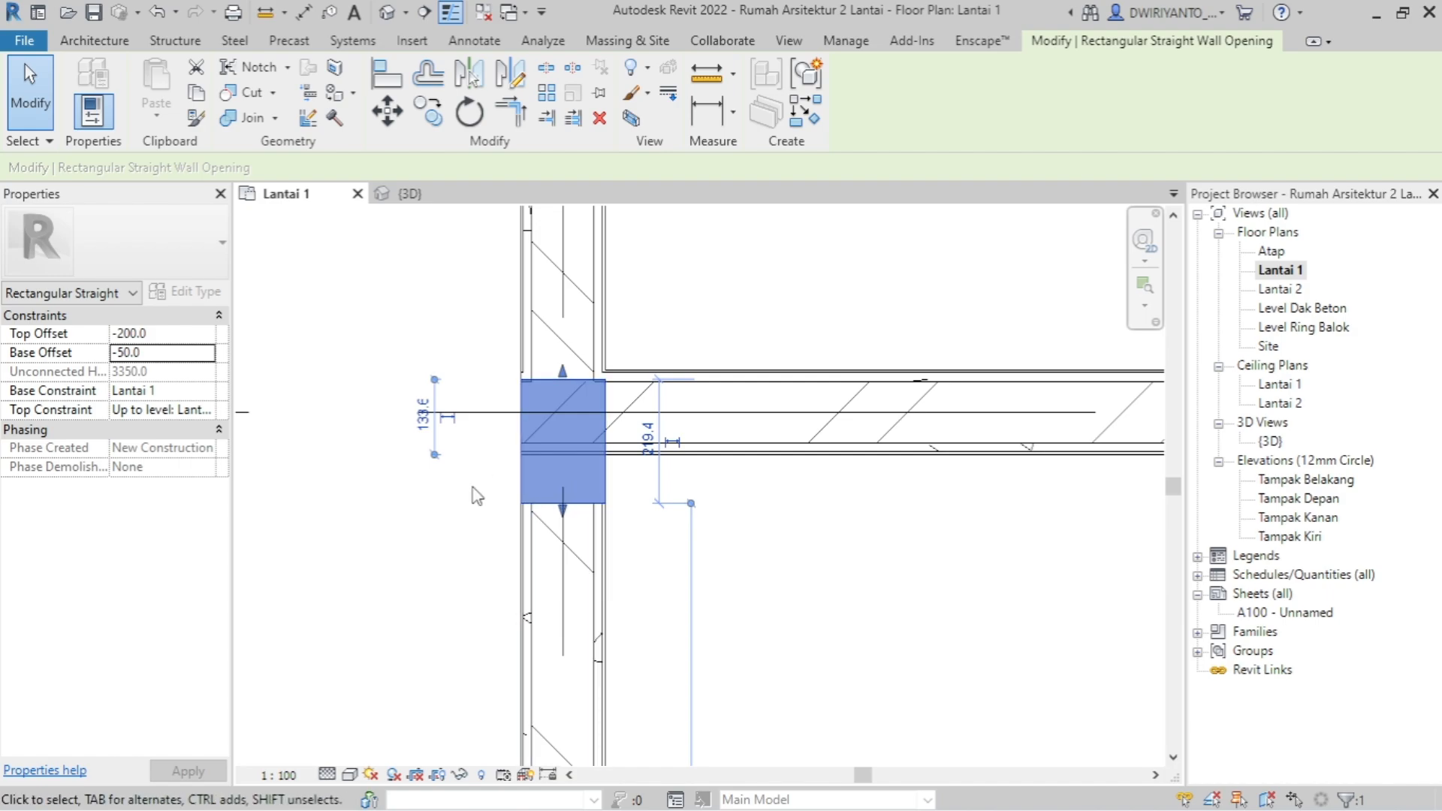
{"action": "left_click", "coordinate": [434, 517]}
- Create a reference plane offset 150 mm below the horizontal wall's lower face by picking that face
{"action": "key", "text": "r"}
{"action": "key", "text": "p"}
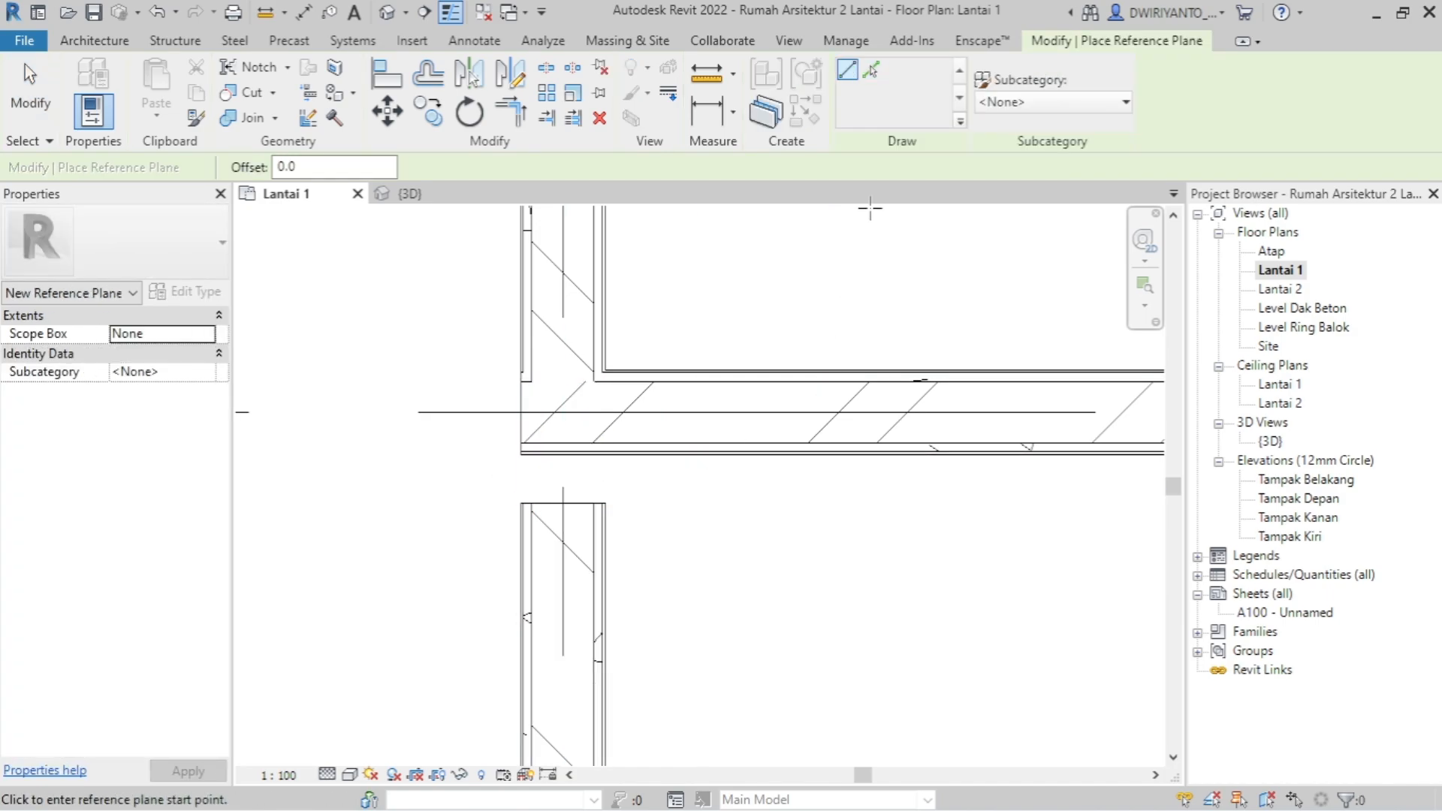
{"action": "left_click", "coordinate": [871, 70]}
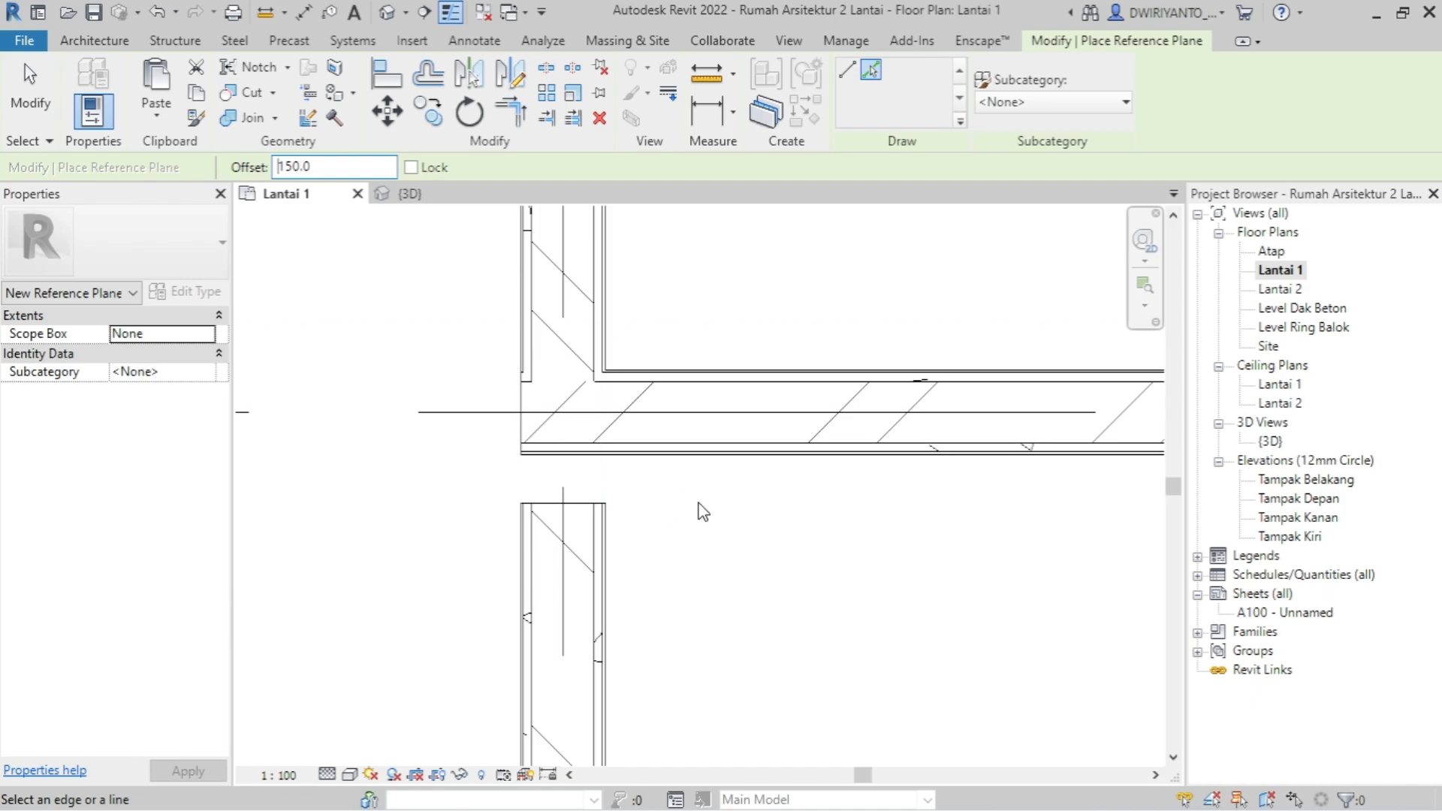
{"action": "left_click", "coordinate": [711, 468]}
{"action": "scroll", "coordinate": [647, 516], "scroll_direction": "down", "scroll_amount": 1}
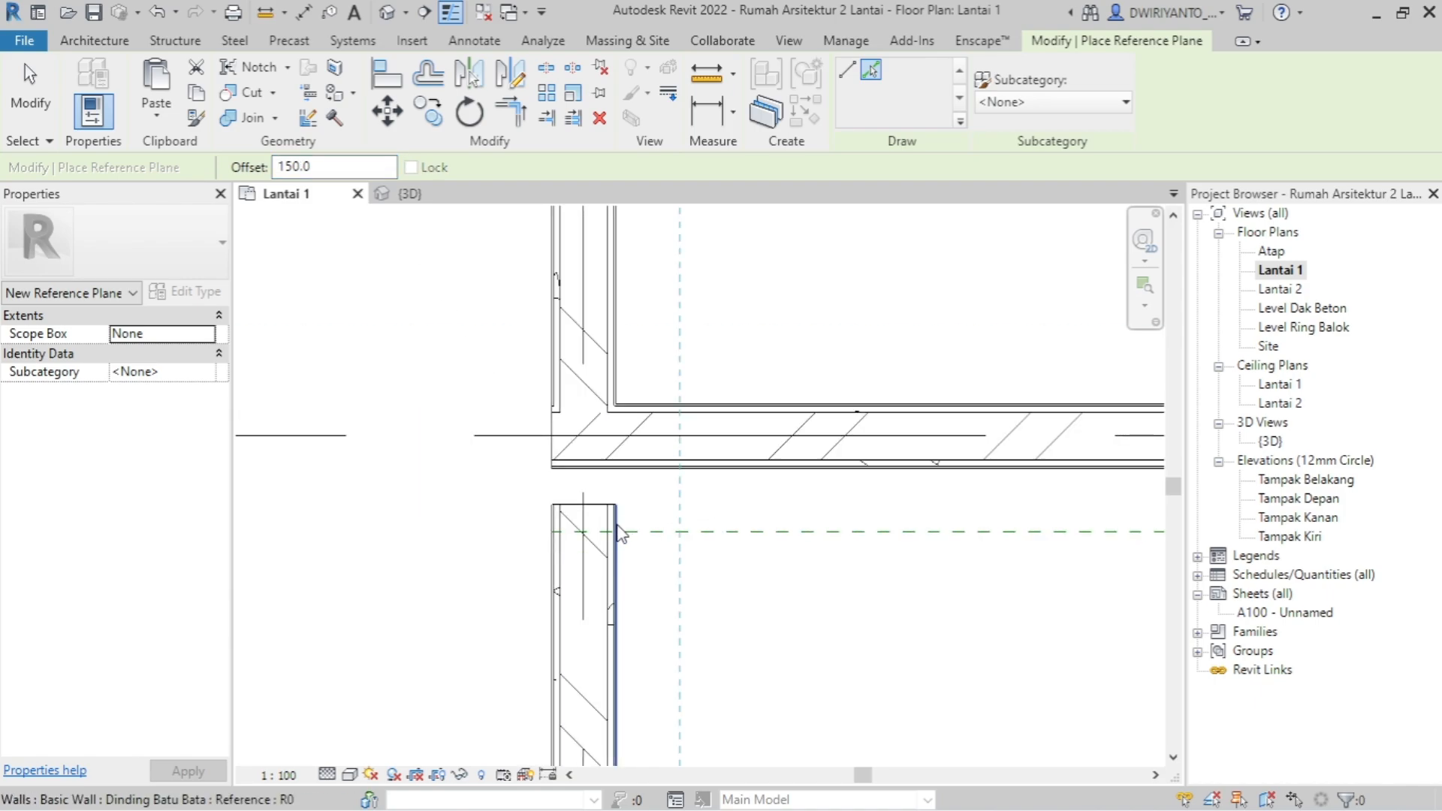
{"action": "key", "text": "Escape"}
{"action": "key", "text": "Escape"}
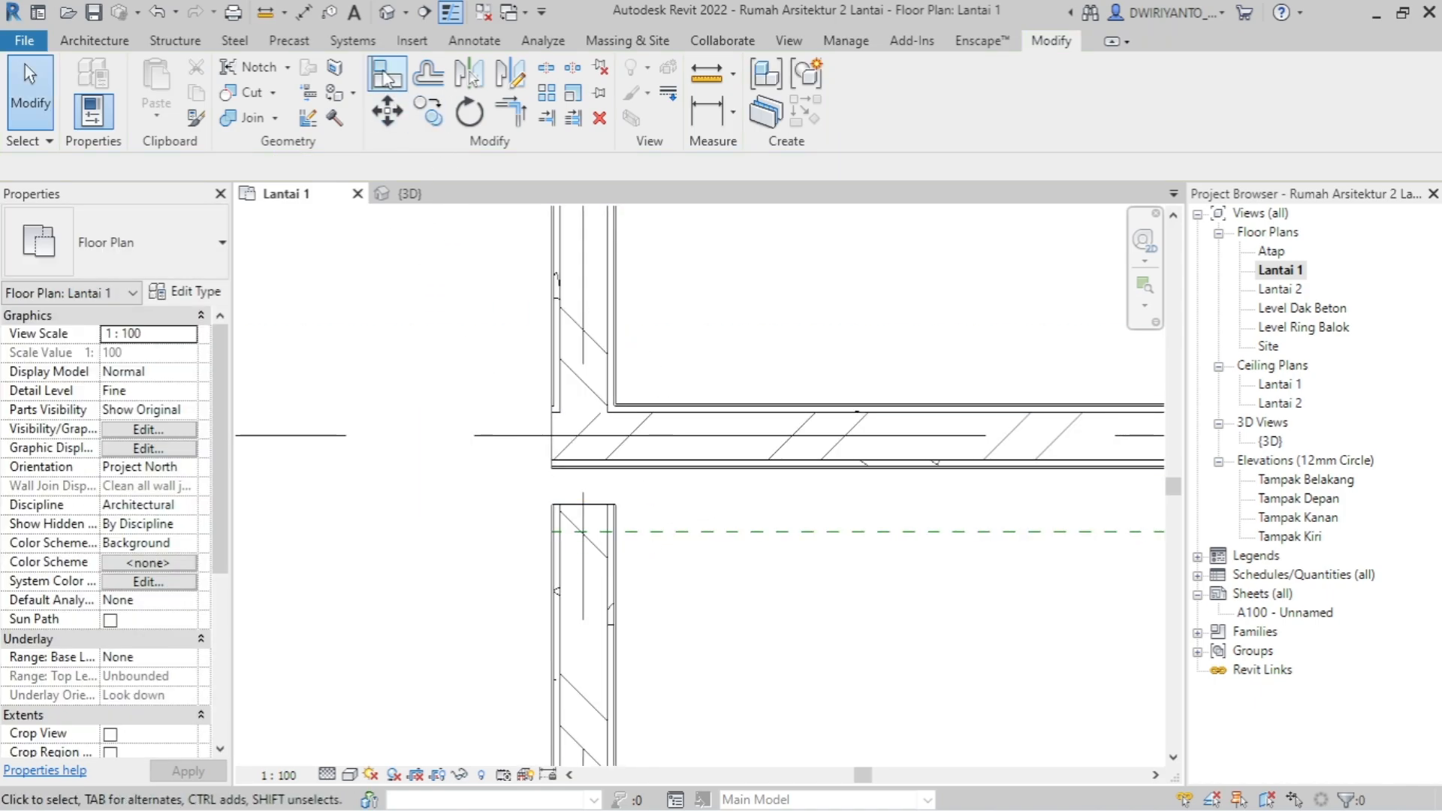
- Align the lower edge of the vertical wall's opening with the reference plane below the horizontal wall
{"action": "left_click", "coordinate": [387, 75]}
{"action": "scroll", "coordinate": [637, 514], "scroll_direction": "up", "scroll_amount": 1}
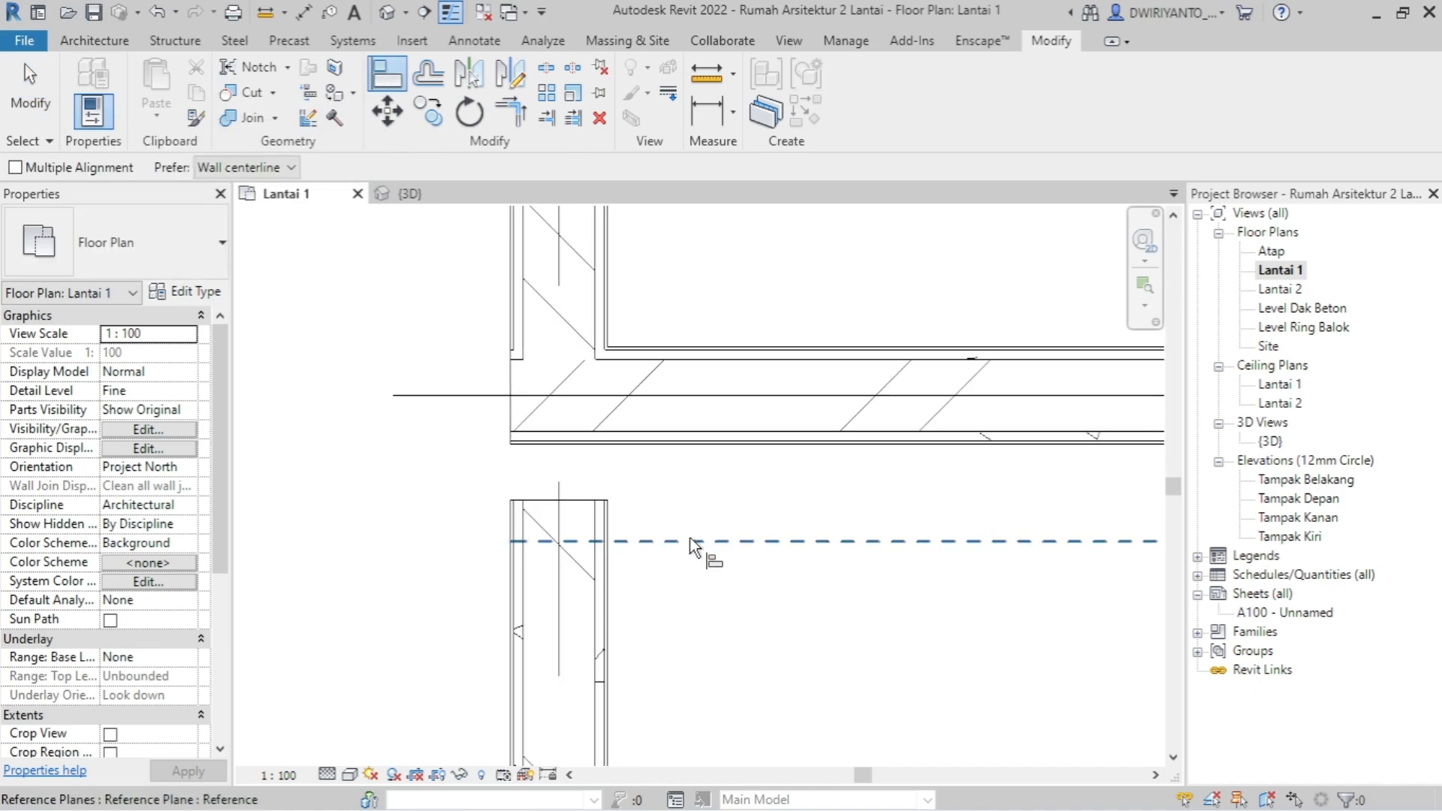
{"action": "left_click", "coordinate": [690, 540]}
{"action": "scroll", "coordinate": [688, 542], "scroll_direction": "up", "scroll_amount": 2}
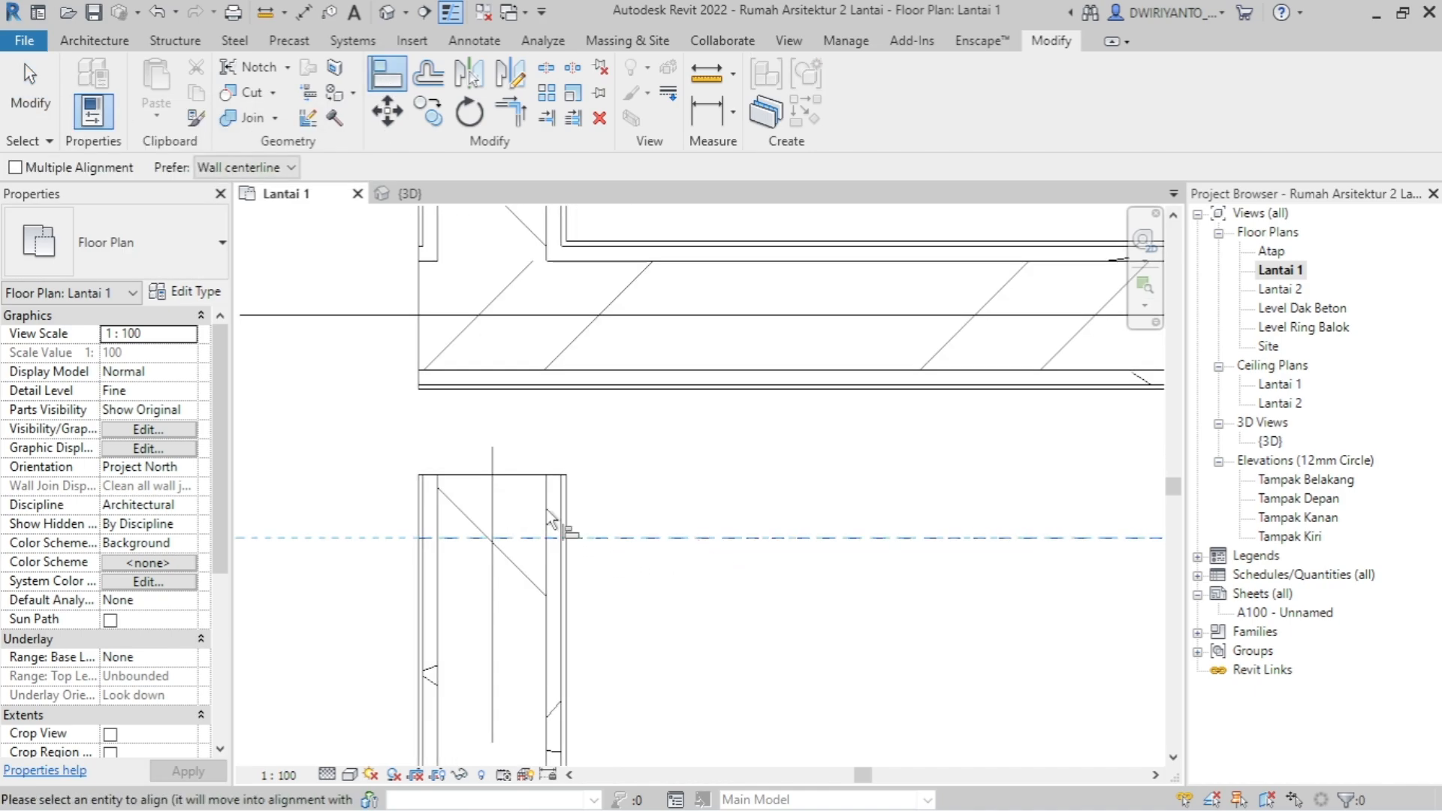
{"action": "left_click", "coordinate": [530, 476]}
{"action": "scroll", "coordinate": [531, 484], "scroll_direction": "down", "scroll_amount": 2}
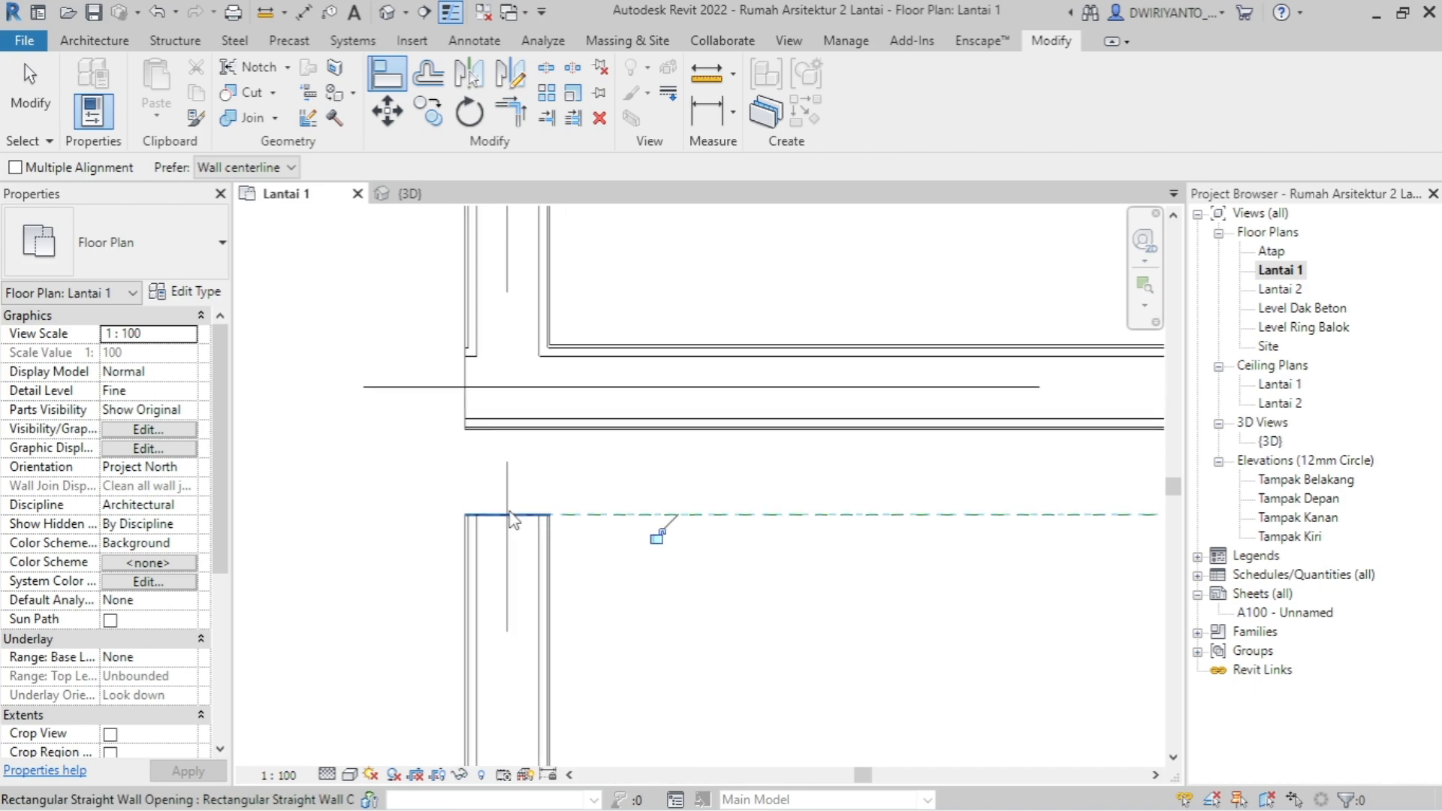
{"action": "key", "text": "Escape"}
{"action": "key", "text": "Escape"}
{"action": "left_click", "coordinate": [550, 483]}
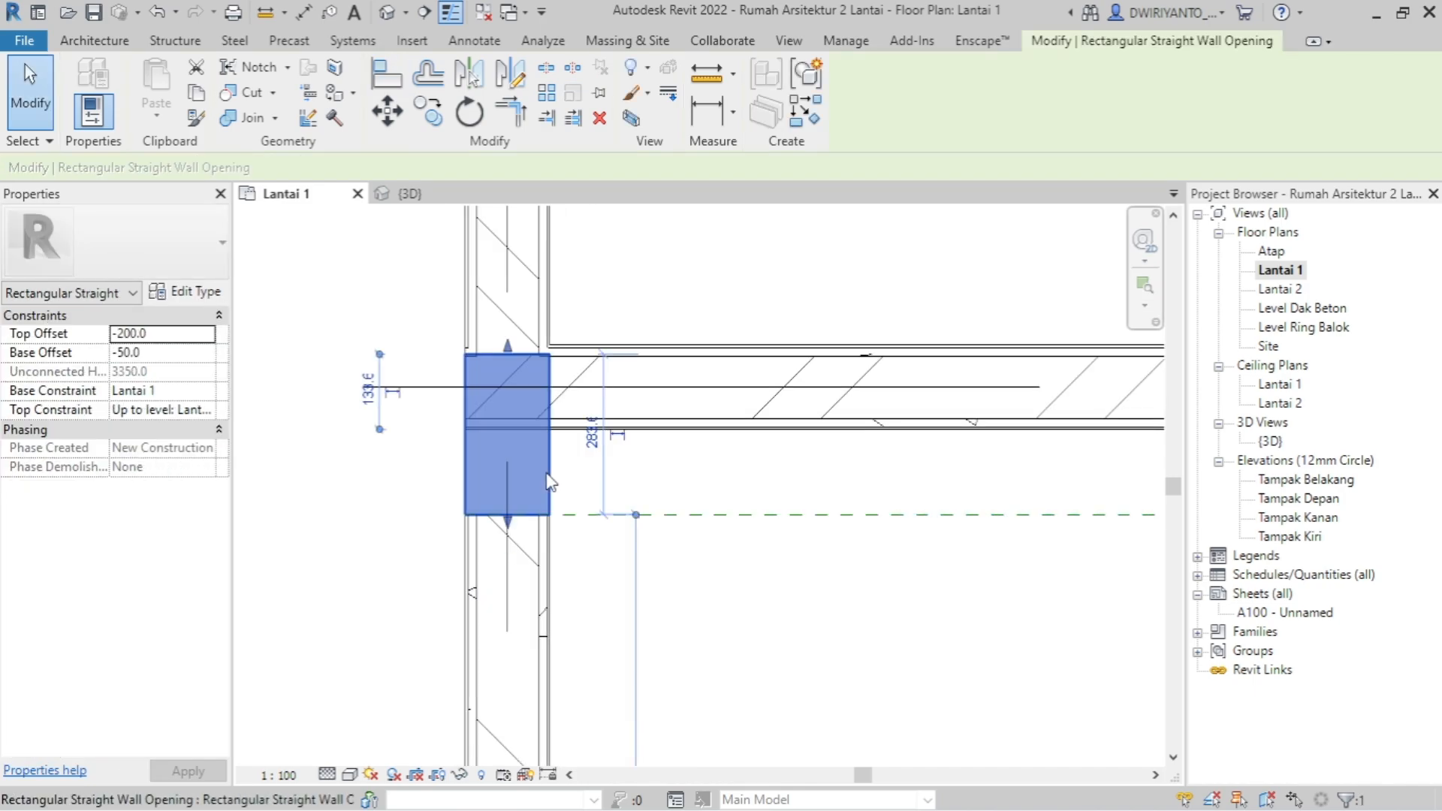
{"action": "scroll", "coordinate": [516, 366], "scroll_direction": "up", "scroll_amount": 1}
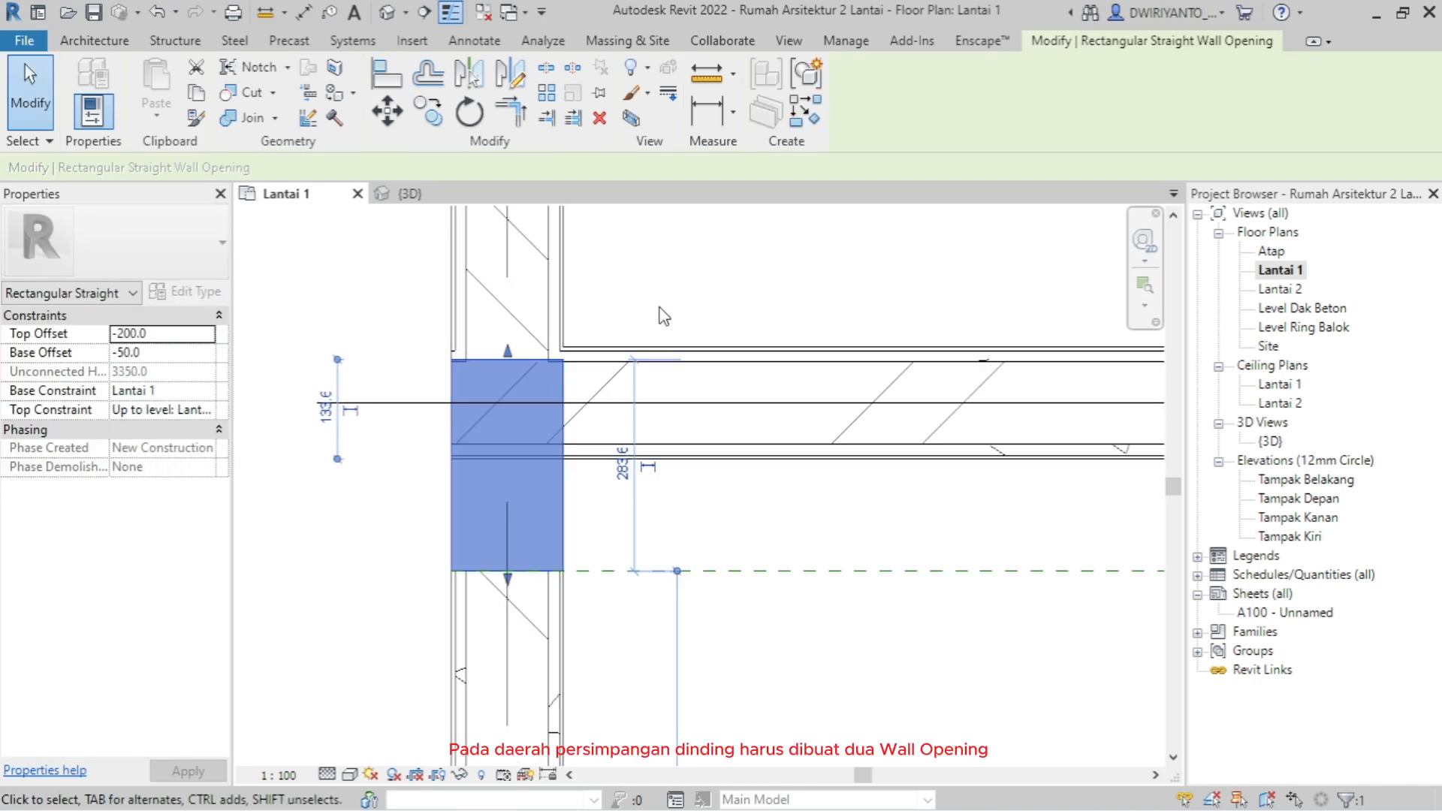
{"action": "left_click", "coordinate": [370, 499]}
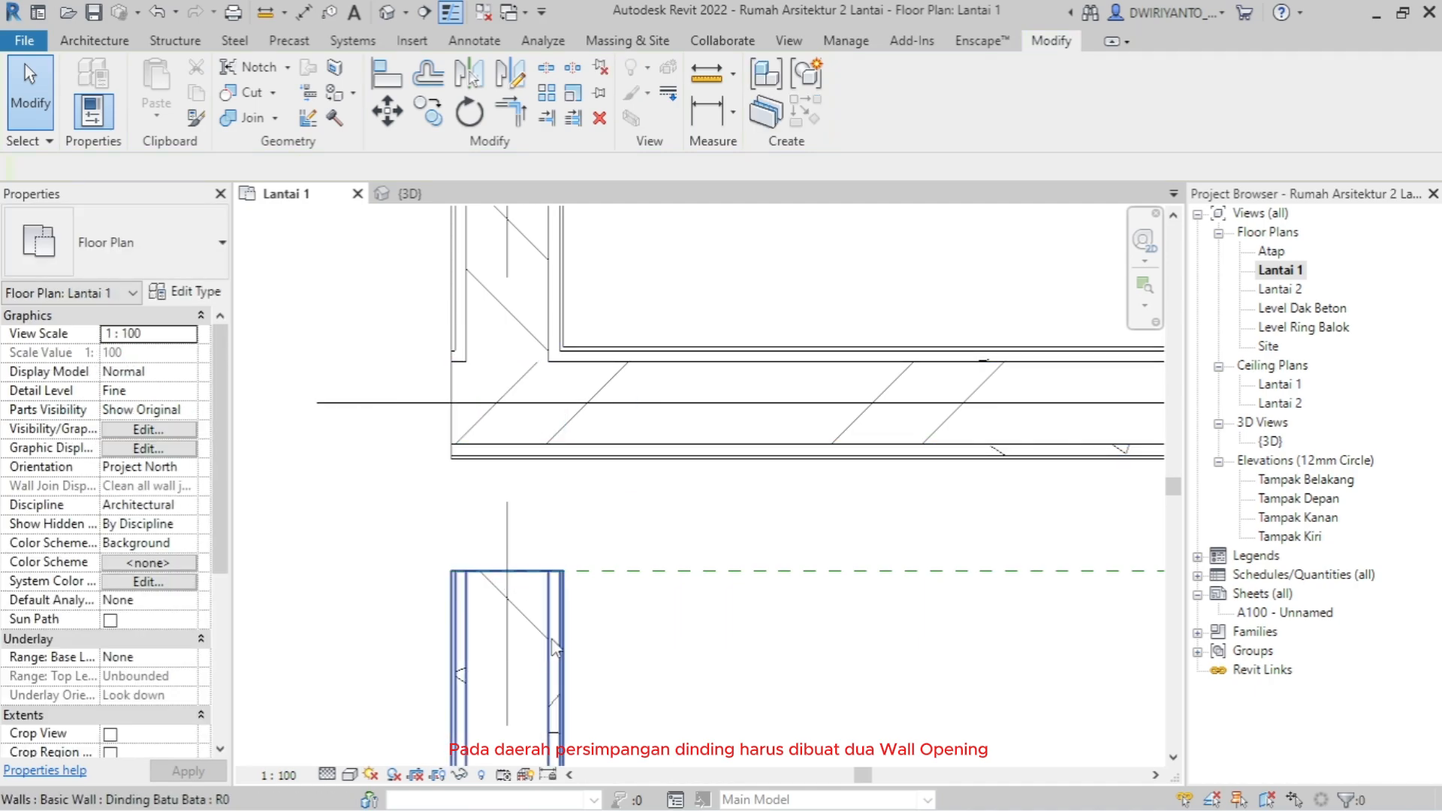
- Cut a second wall opening about 154 mm long at the horizontal wall's left end, covering the junction with the vertical wall
{"action": "left_click", "coordinate": [672, 458]}
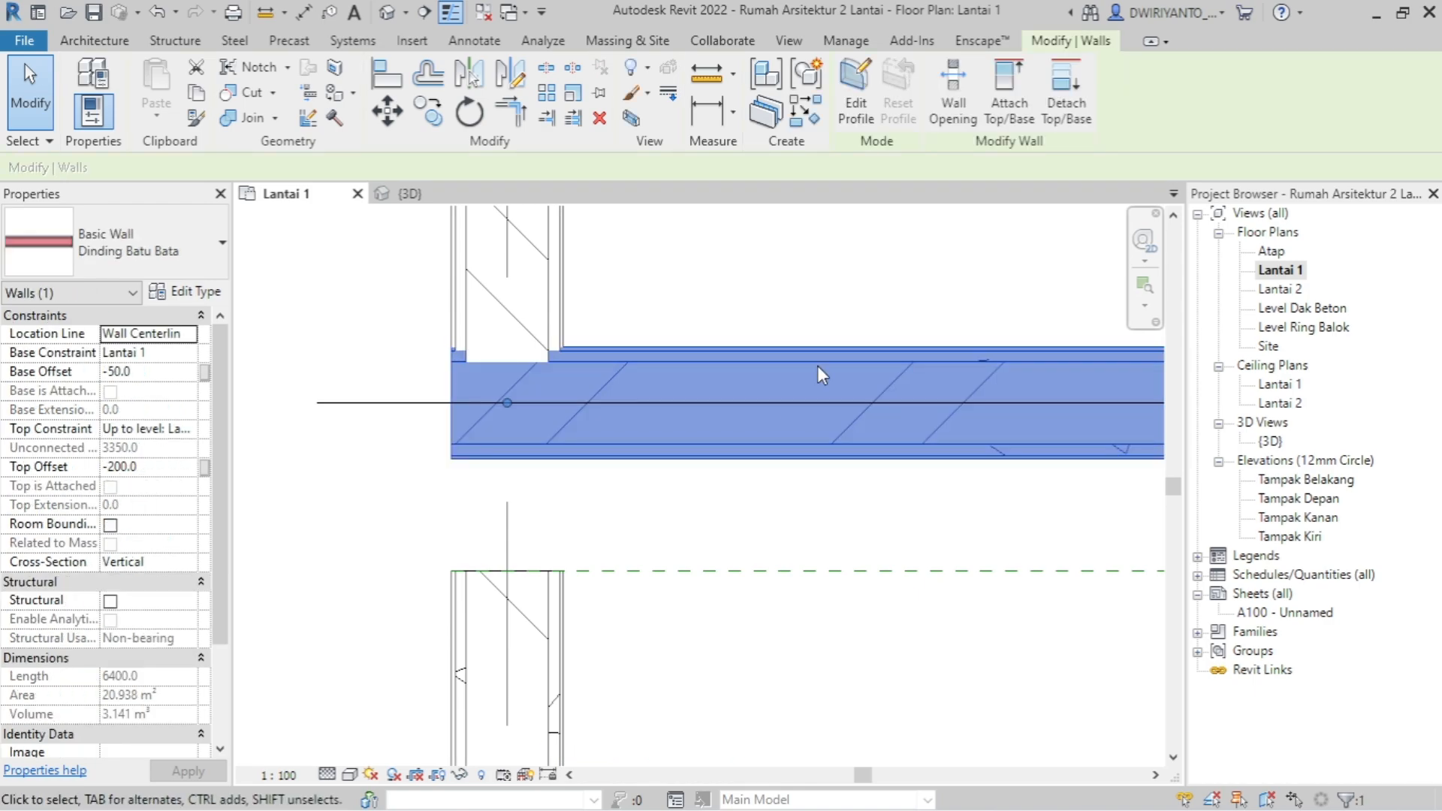
{"action": "left_click", "coordinate": [953, 82]}
{"action": "scroll", "coordinate": [484, 336], "scroll_direction": "up", "scroll_amount": 2}
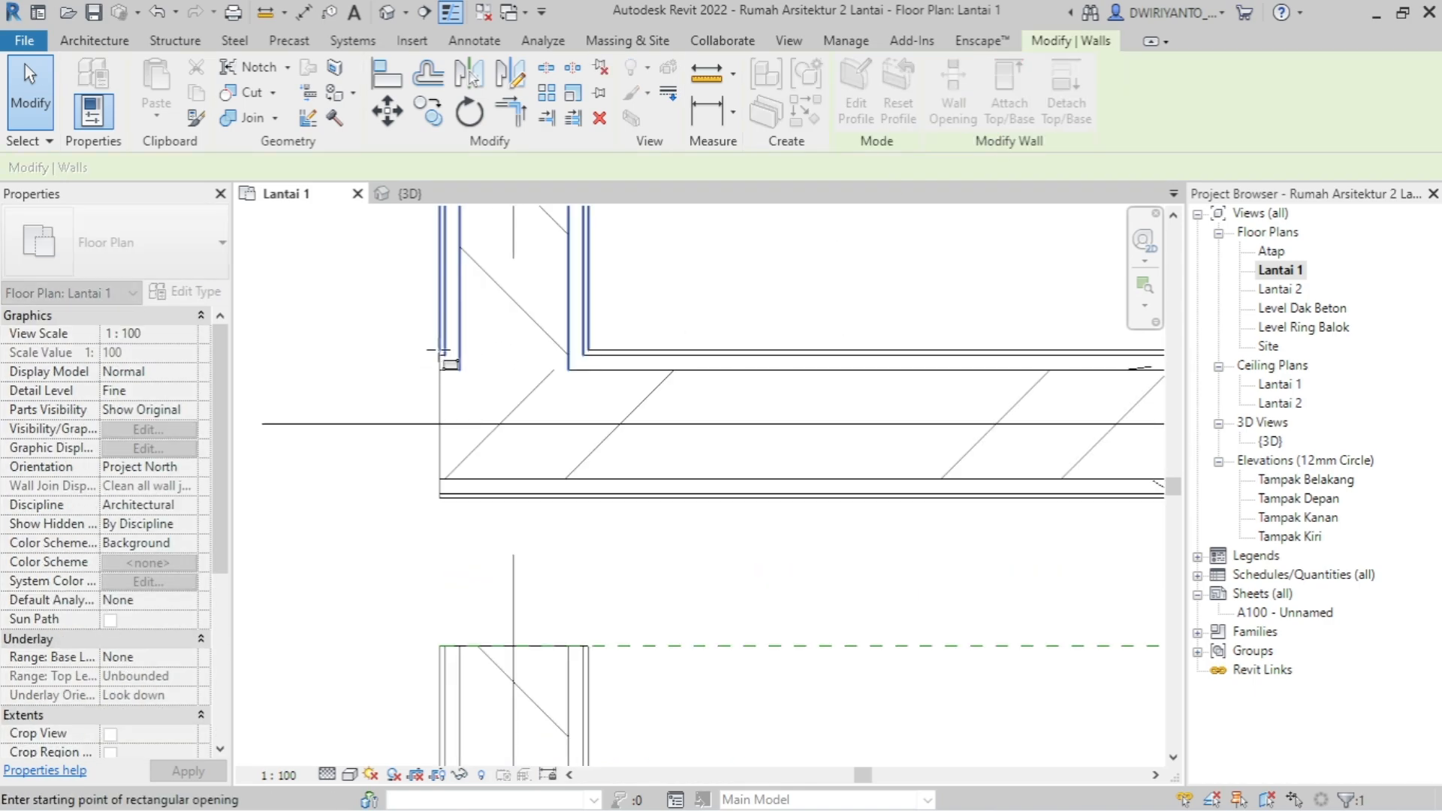
{"action": "left_click", "coordinate": [590, 400]}
{"action": "scroll", "coordinate": [589, 402], "scroll_direction": "down", "scroll_amount": 2}
{"action": "scroll", "coordinate": [564, 443], "scroll_direction": "up", "scroll_amount": 3}
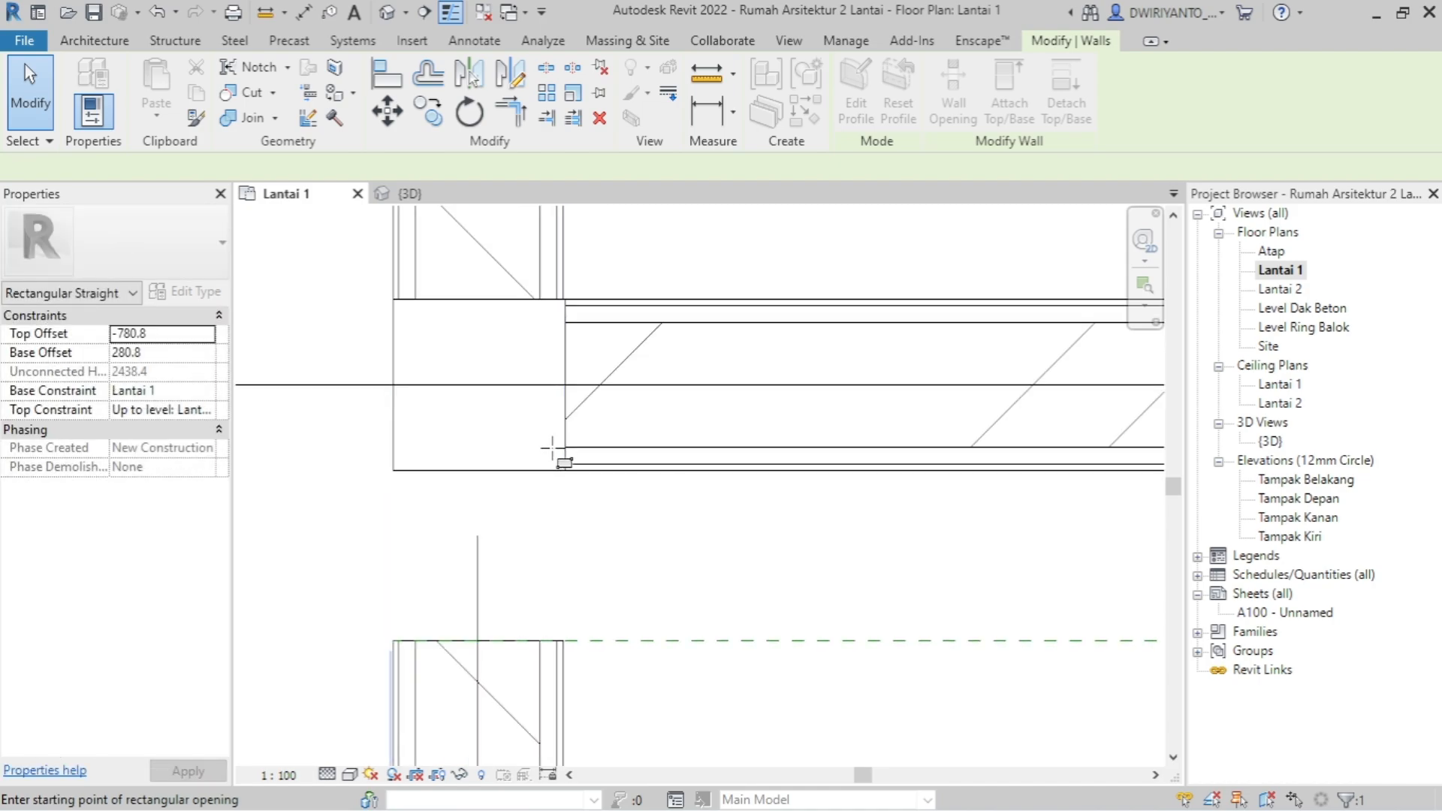
{"action": "key", "text": "Escape"}
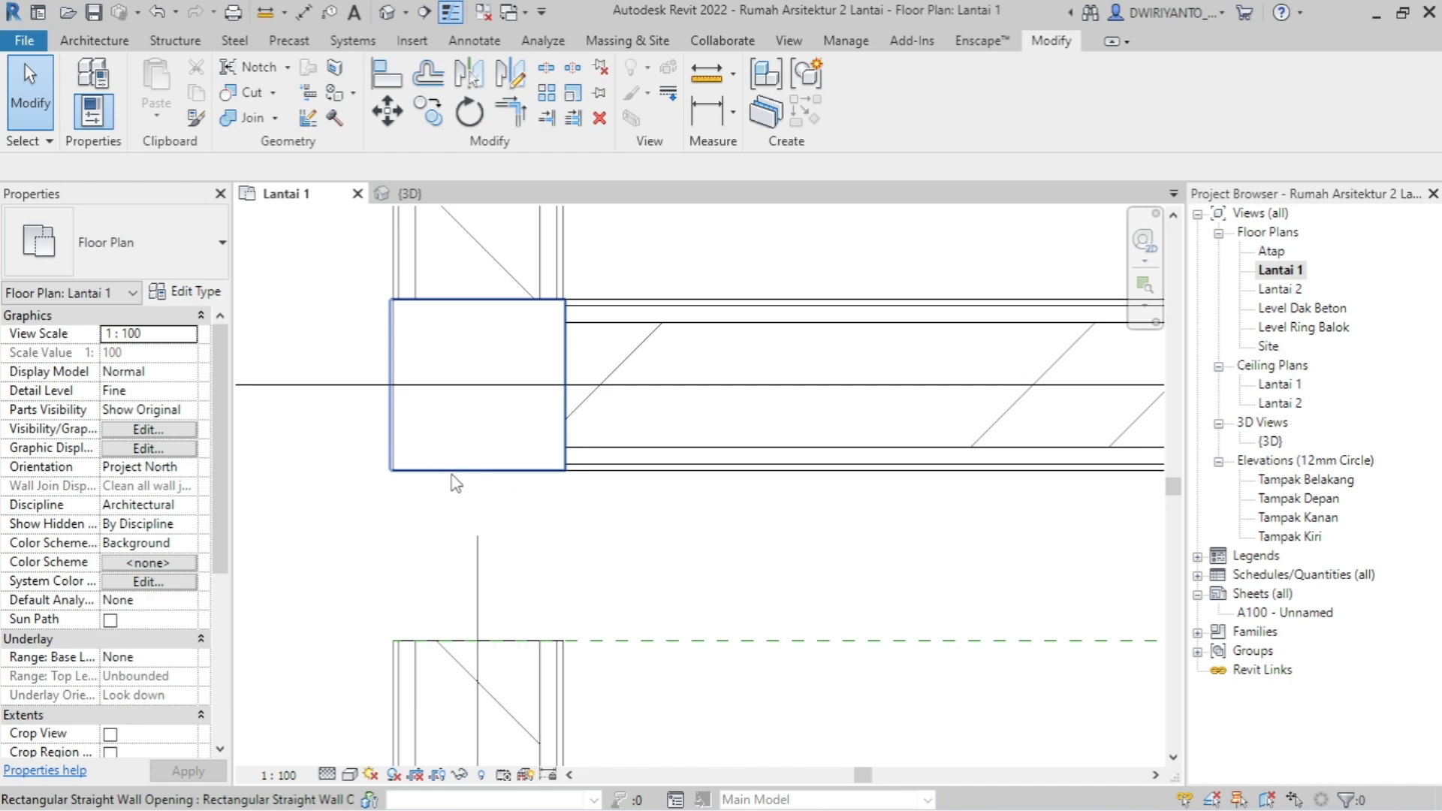
- Set the horizontal wall opening's top offset to -200 and base offset to -50
{"action": "left_click", "coordinate": [456, 480]}
{"action": "left_click", "coordinate": [165, 333]}
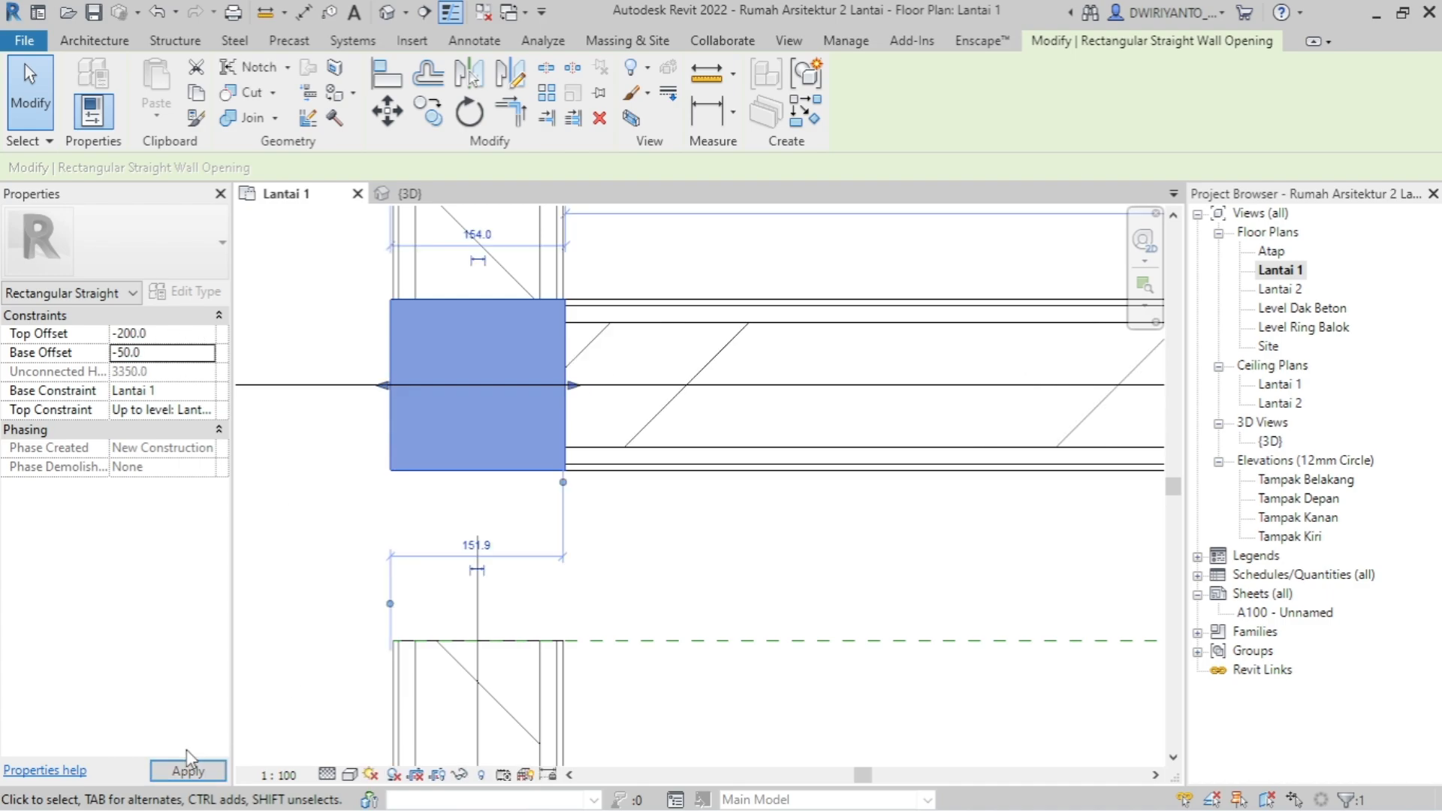
- Apply the horizontal wall opening's offsets and set its length to 150 mm
{"action": "left_click", "coordinate": [189, 771]}
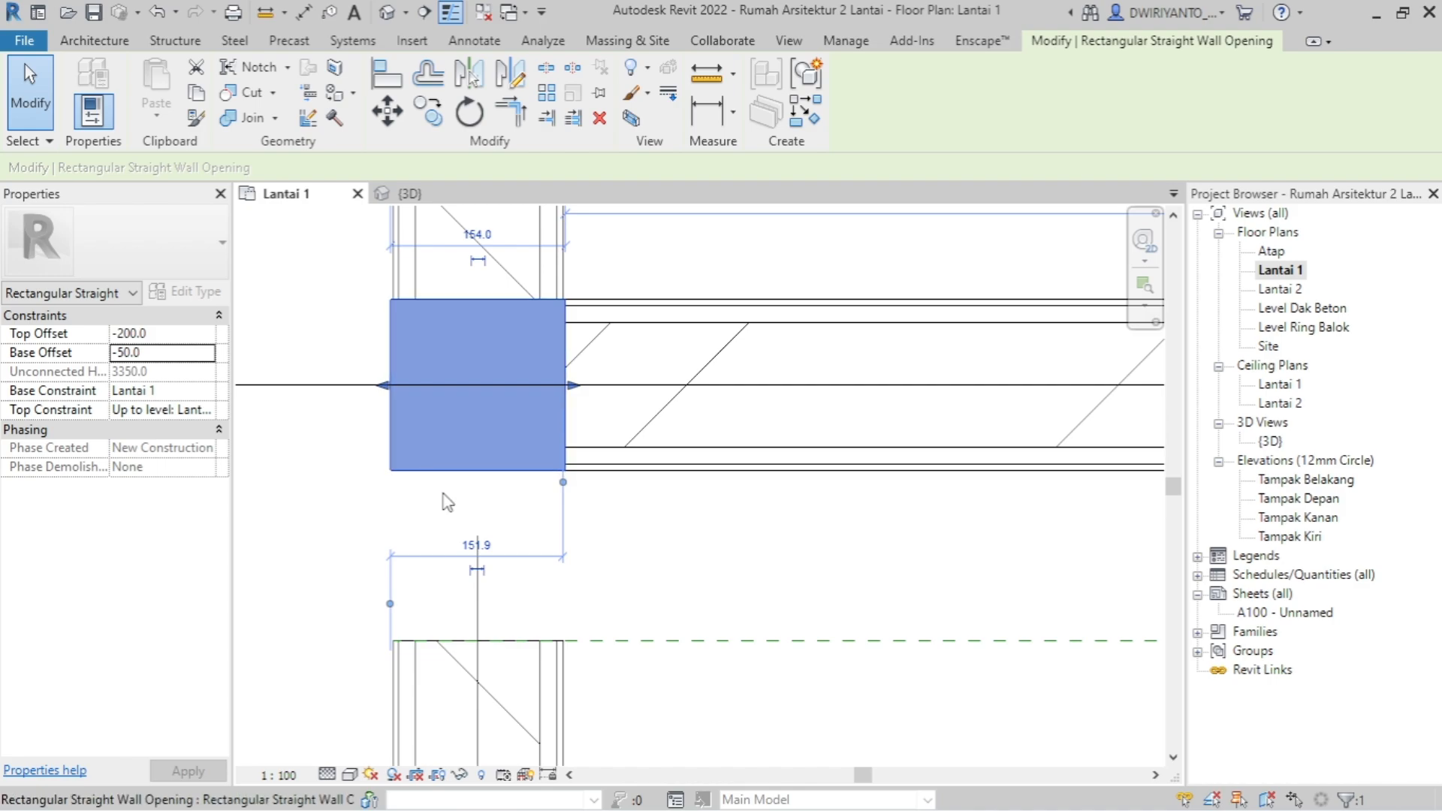
{"action": "left_click", "coordinate": [475, 547]}
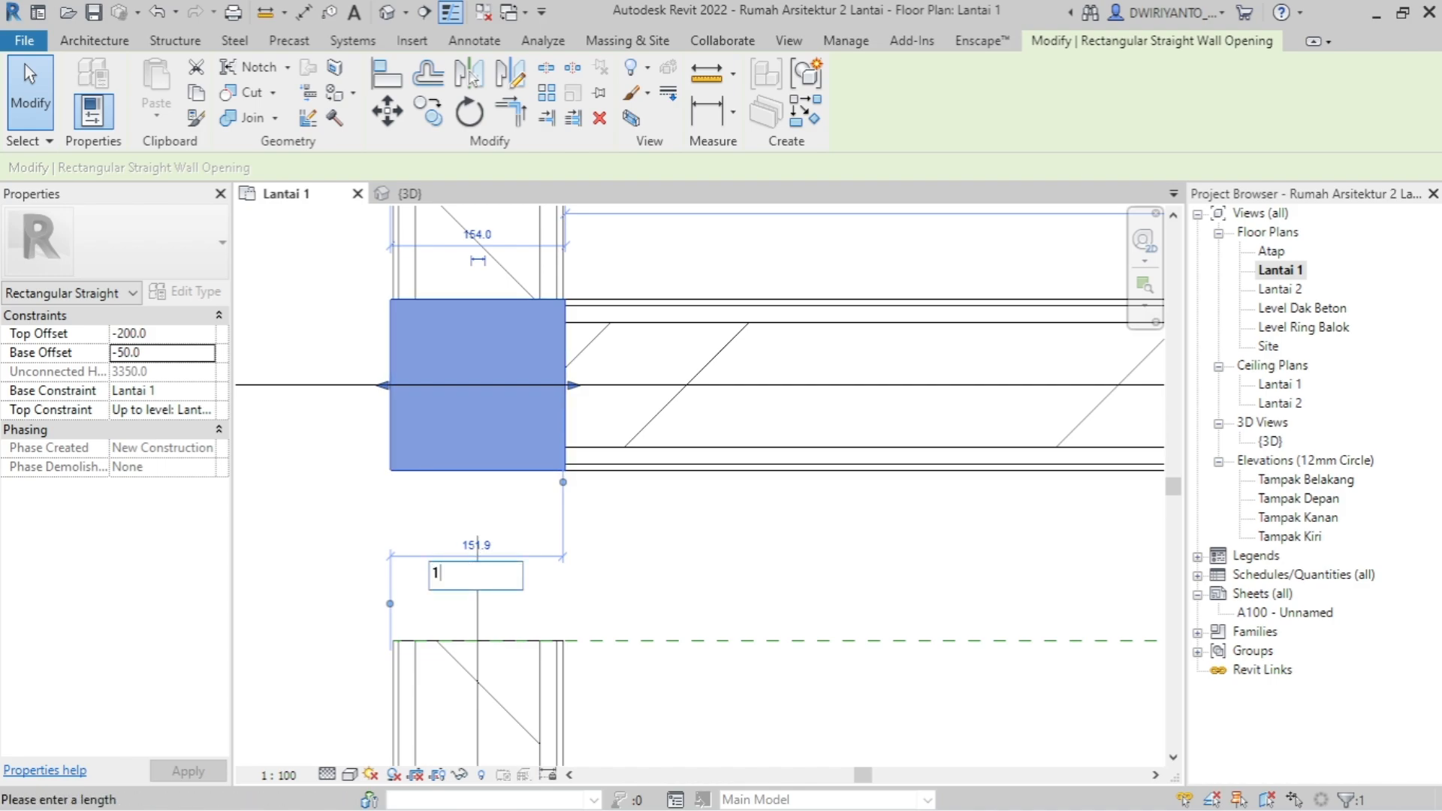
{"action": "type", "text": "150"}
{"action": "key", "text": "Return"}
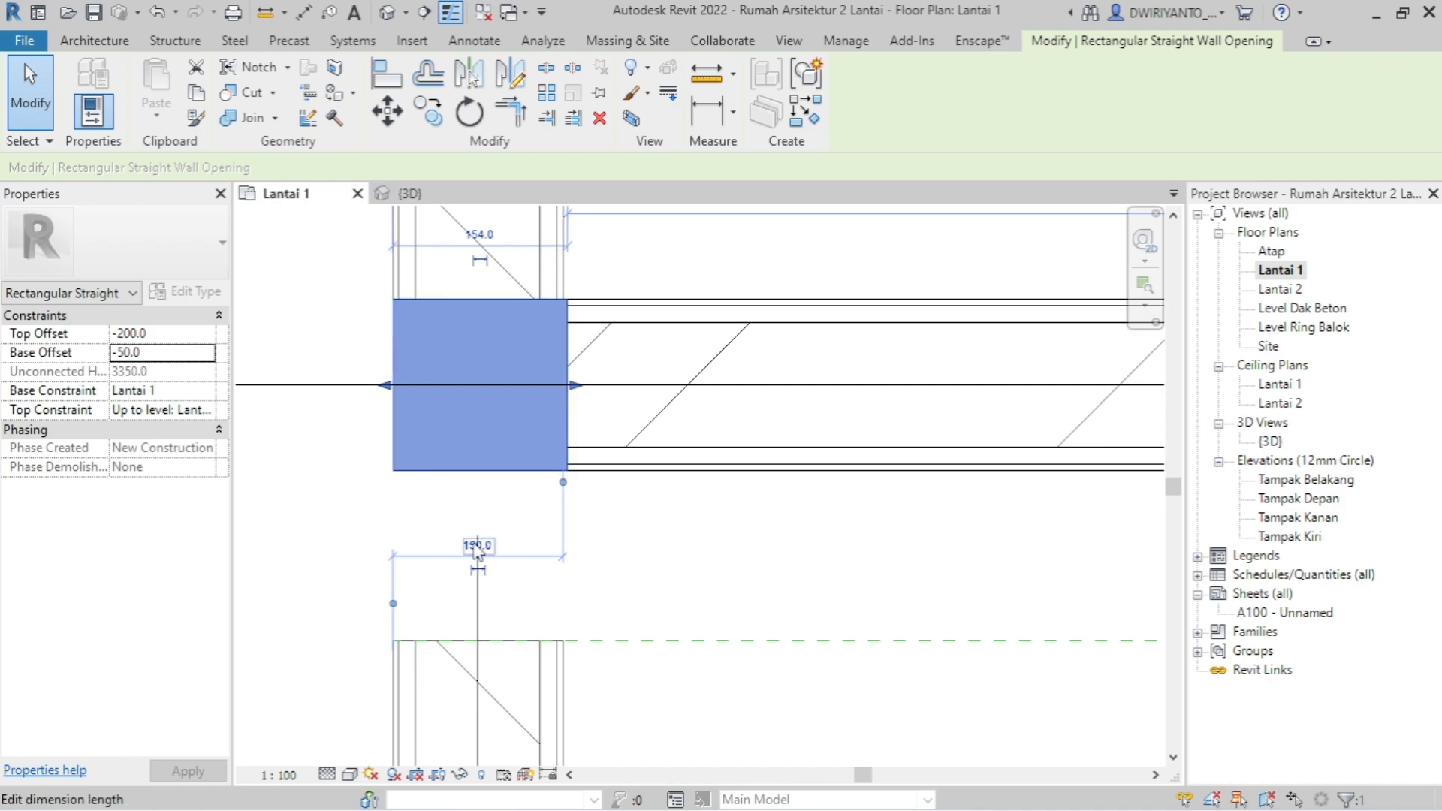
{"action": "left_click", "coordinate": [328, 505]}
- Align the horizontal wall opening's right edge with the vertical wall's right face
{"action": "scroll", "coordinate": [455, 325], "scroll_direction": "up", "scroll_amount": 1}
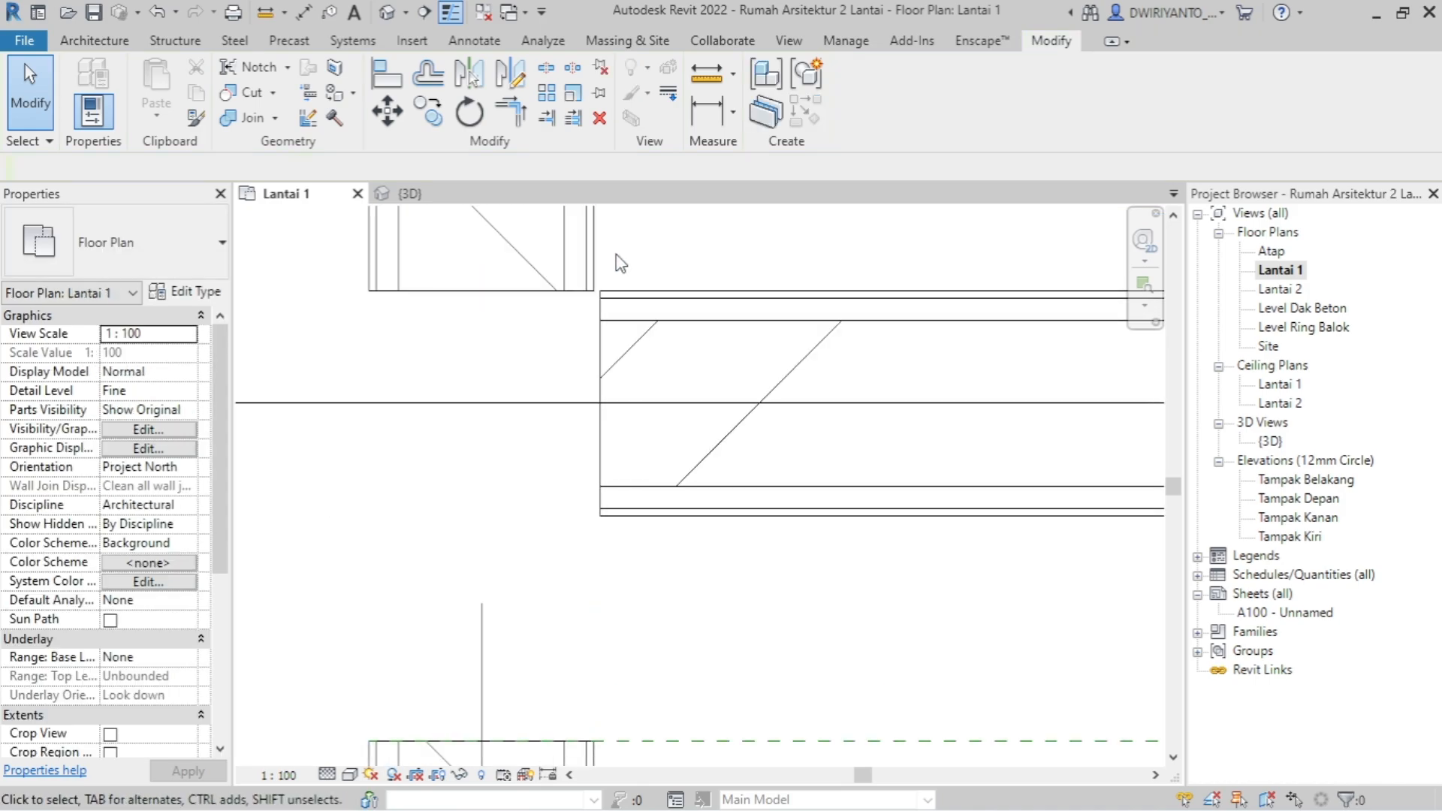
{"action": "scroll", "coordinate": [620, 252], "scroll_direction": "up", "scroll_amount": 2}
{"action": "left_click", "coordinate": [386, 73]}
{"action": "scroll", "coordinate": [571, 316], "scroll_direction": "up", "scroll_amount": 2}
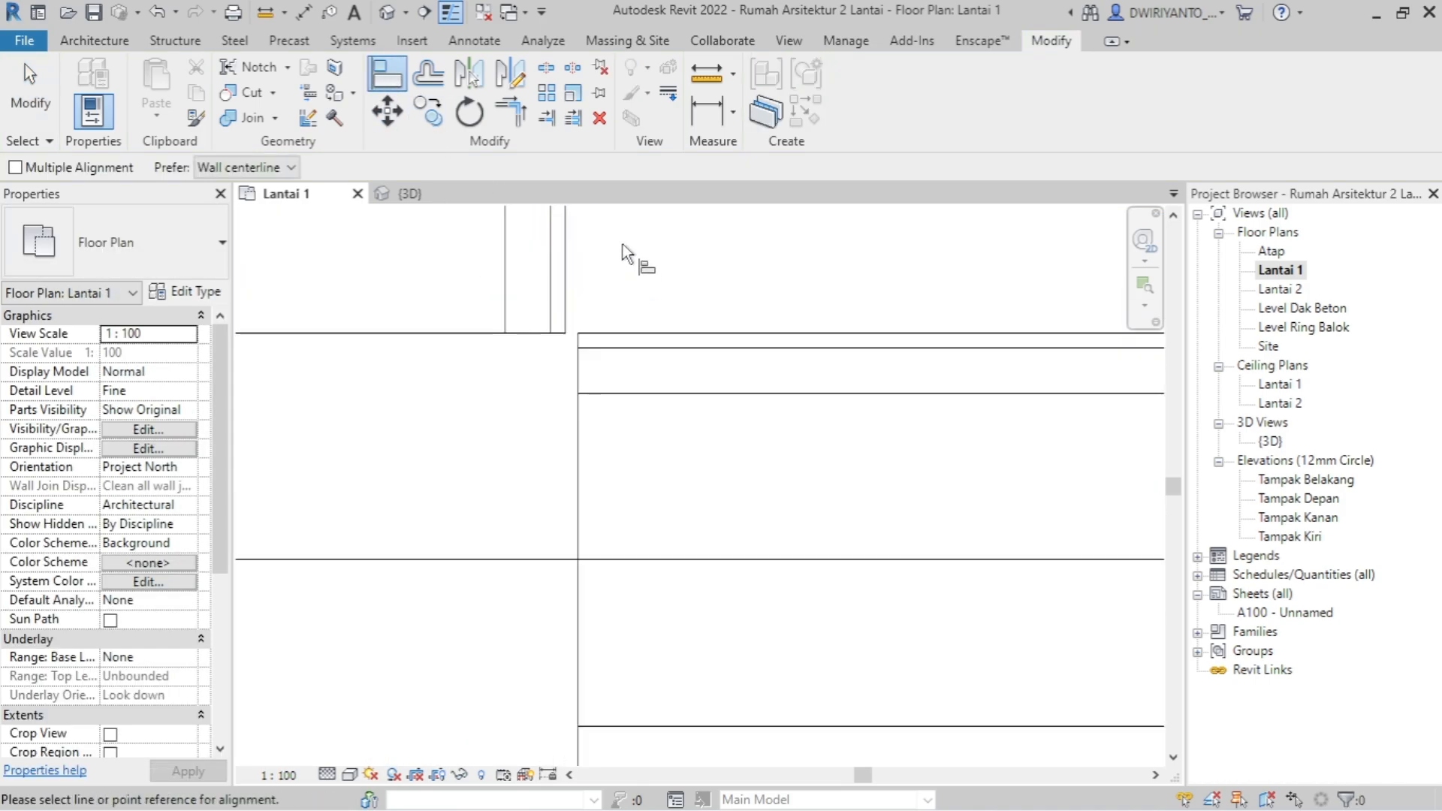
{"action": "left_click", "coordinate": [554, 316]}
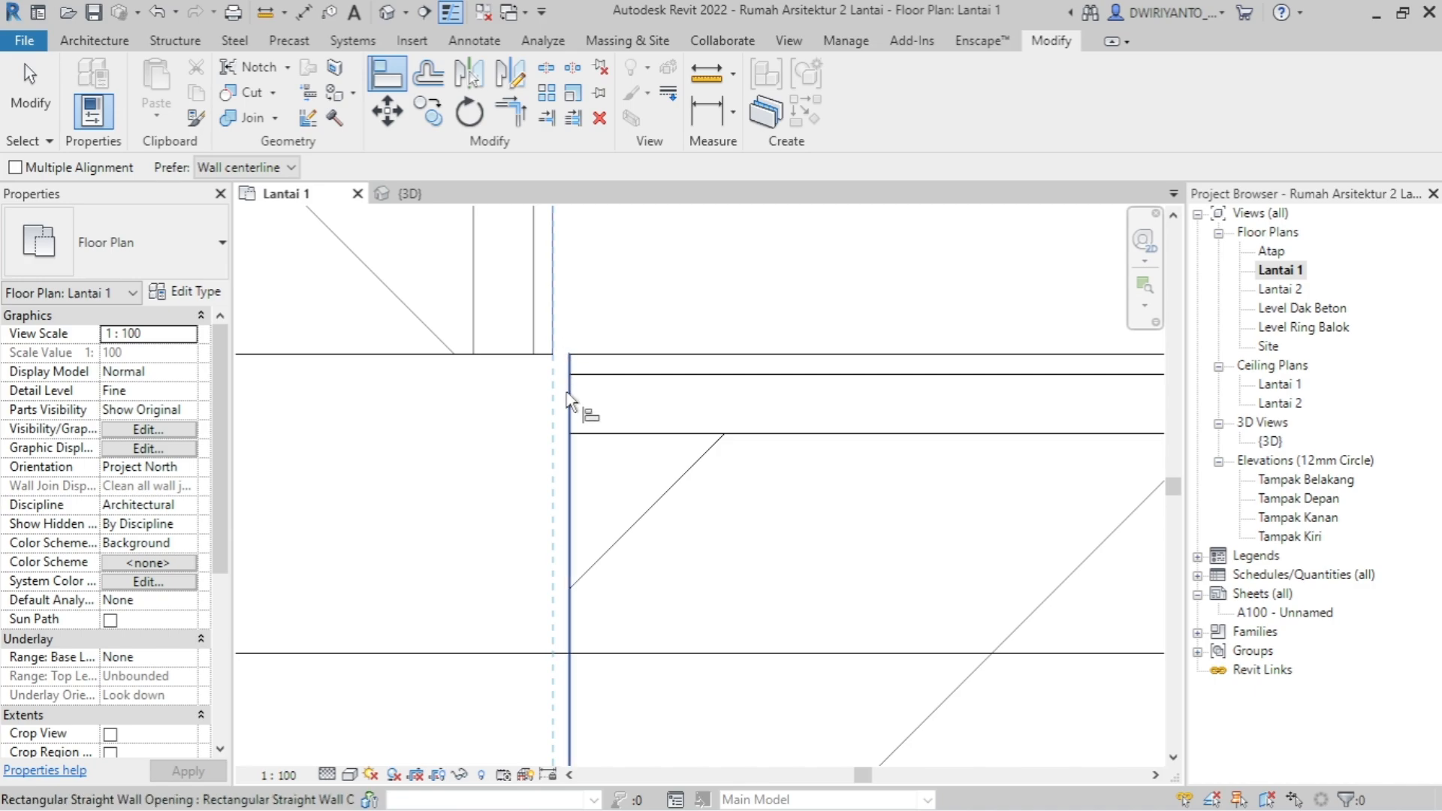
{"action": "scroll", "coordinate": [602, 323], "scroll_direction": "down", "scroll_amount": 1}
{"action": "key", "text": "Escape"}
{"action": "key", "text": "Escape"}
{"action": "scroll", "coordinate": [568, 447], "scroll_direction": "down", "scroll_amount": 1}
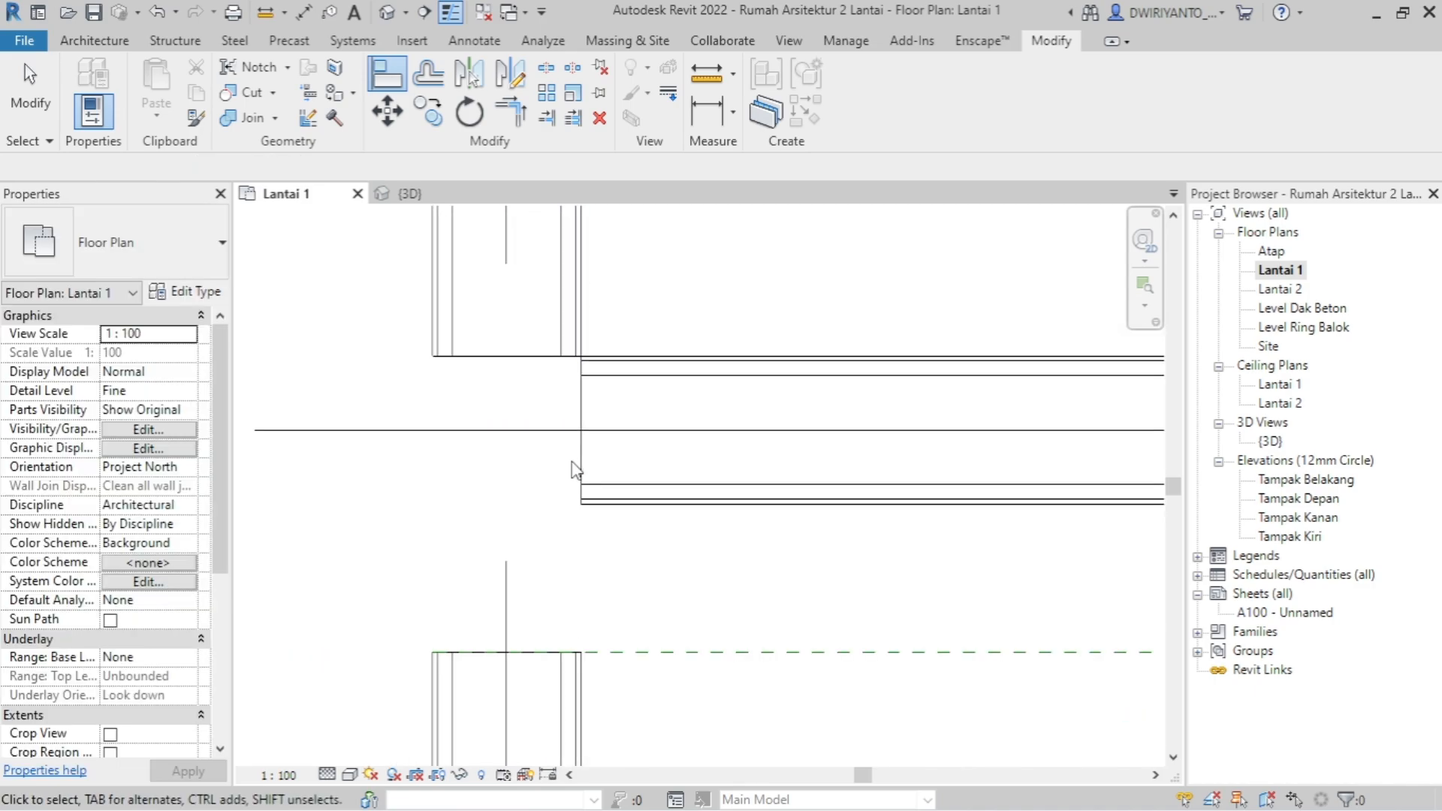
- Inspect the new junction openings in the {3D} view from the other side, then return to the Lantai 1 plan
{"action": "double_click", "coordinate": [1271, 441]}
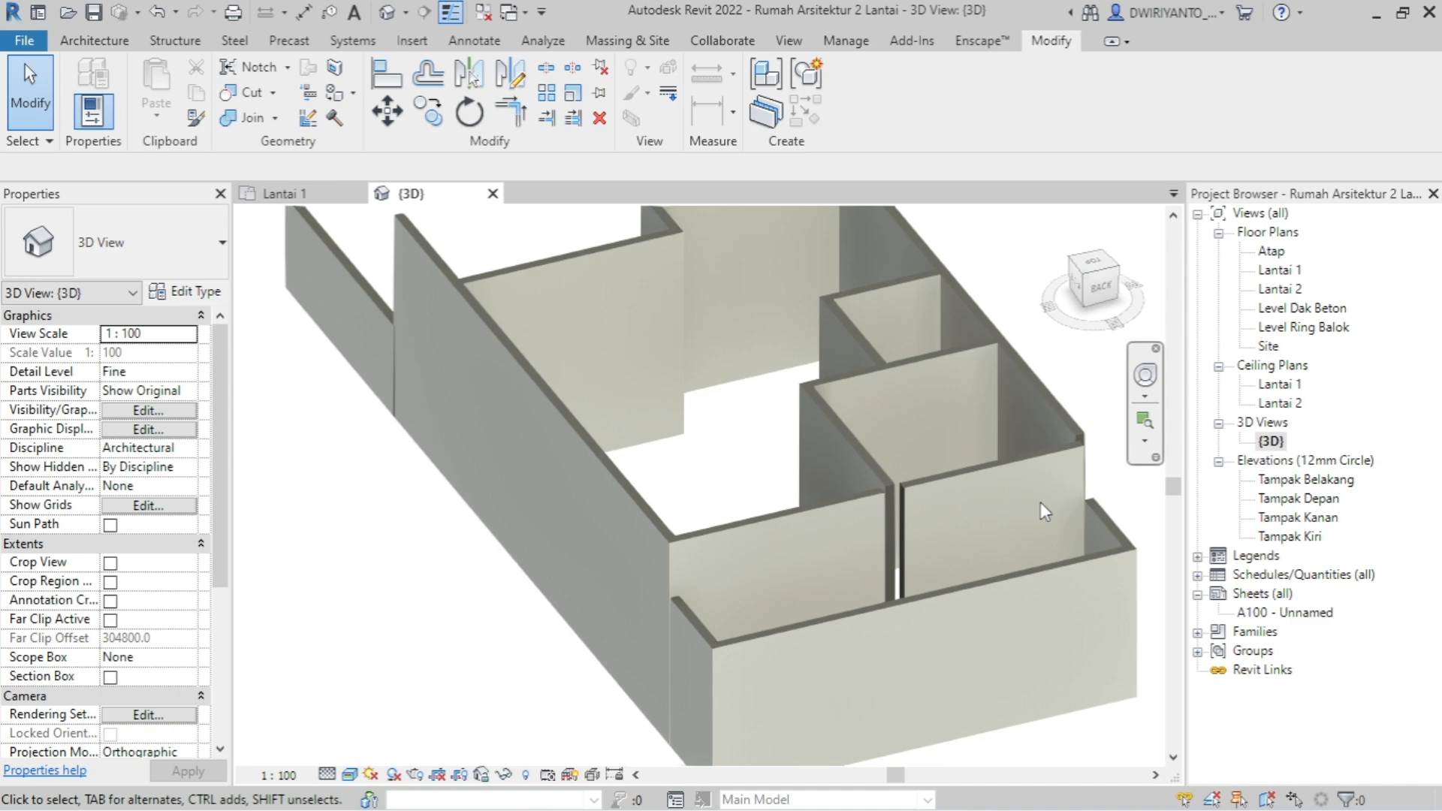
{"action": "middle_click_drag", "start_coordinate": [939, 496], "coordinate": [850, 534], "text": "shift"}
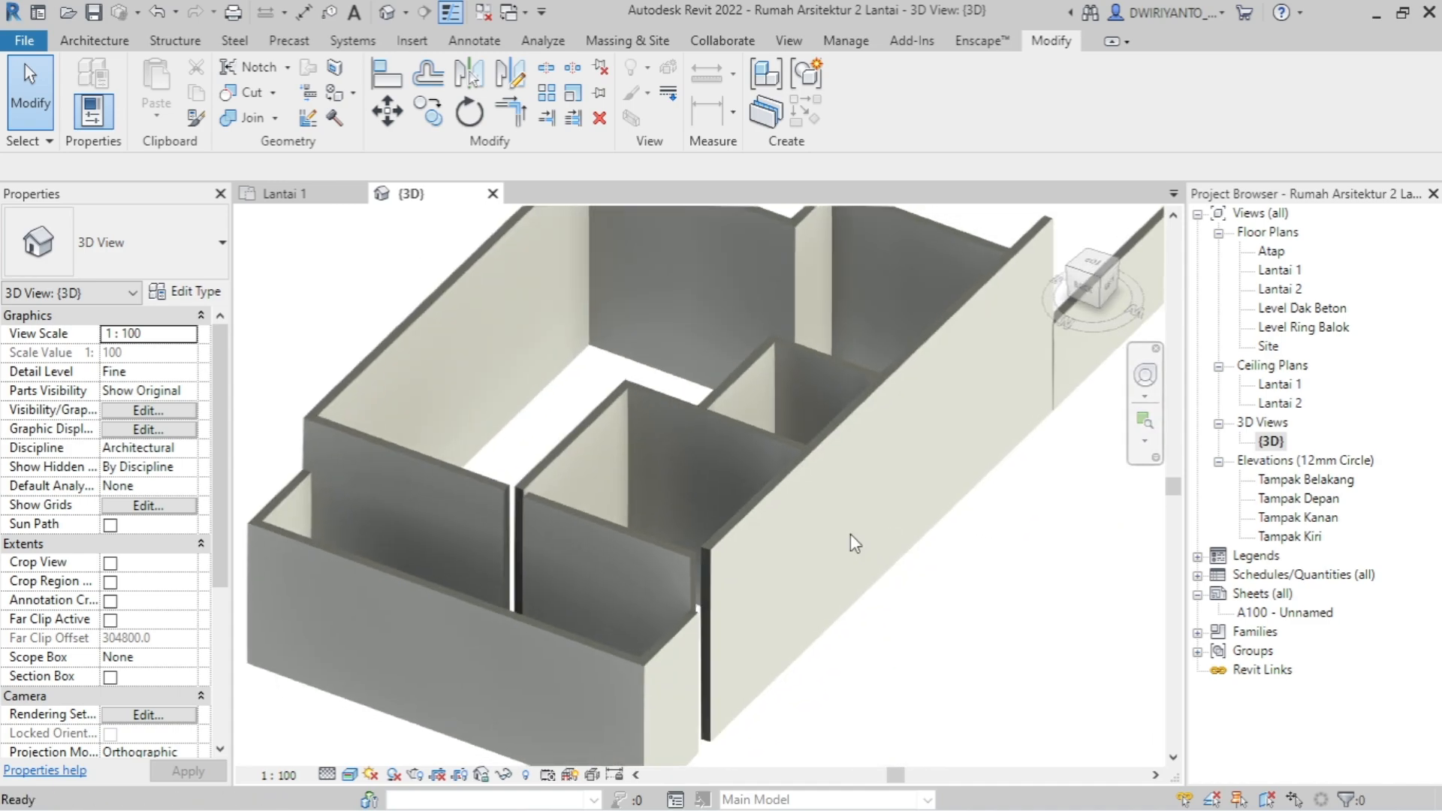
{"action": "scroll", "coordinate": [690, 606], "scroll_direction": "up", "scroll_amount": 5}
{"action": "scroll", "coordinate": [709, 565], "scroll_direction": "down", "scroll_amount": 2}
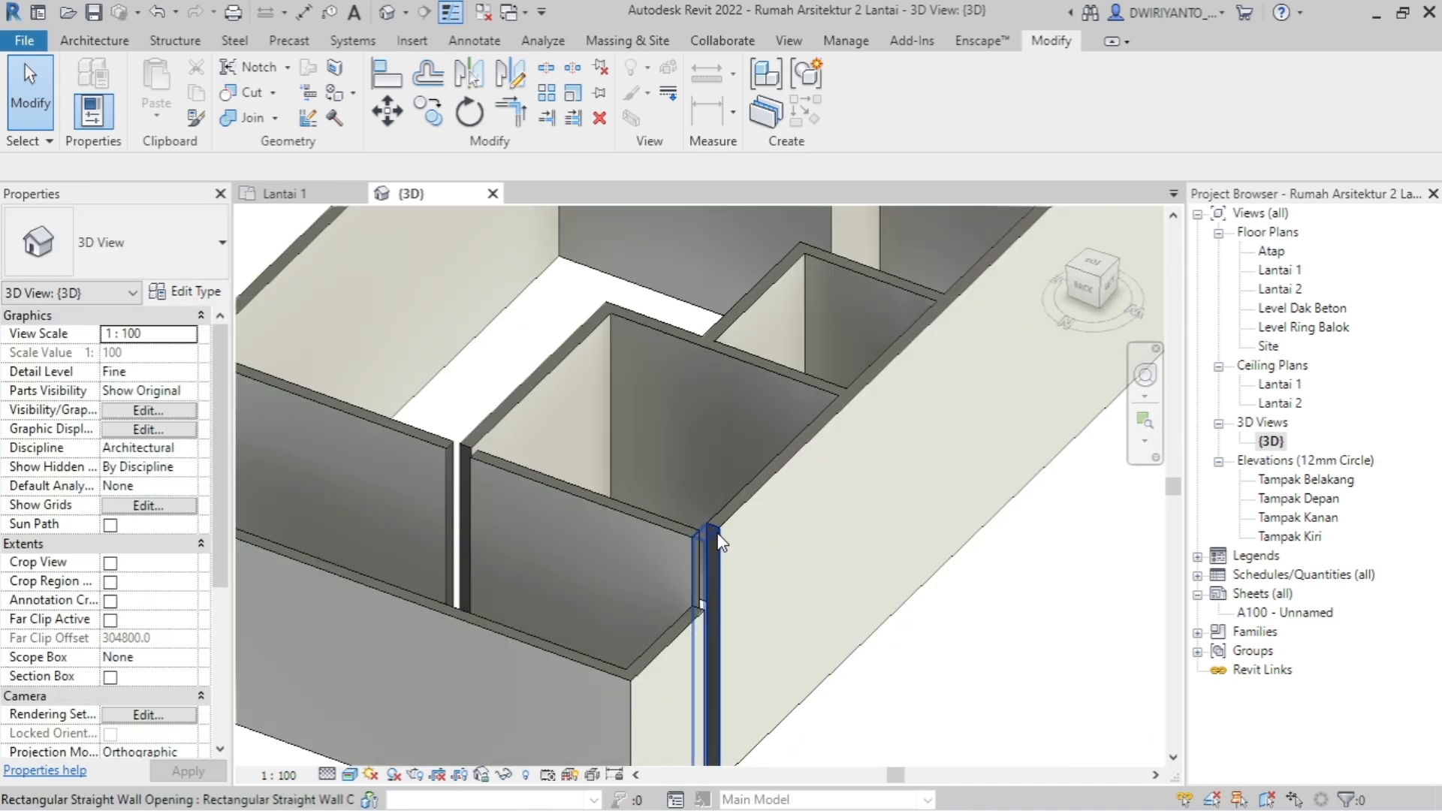
{"action": "double_click", "coordinate": [1277, 270]}
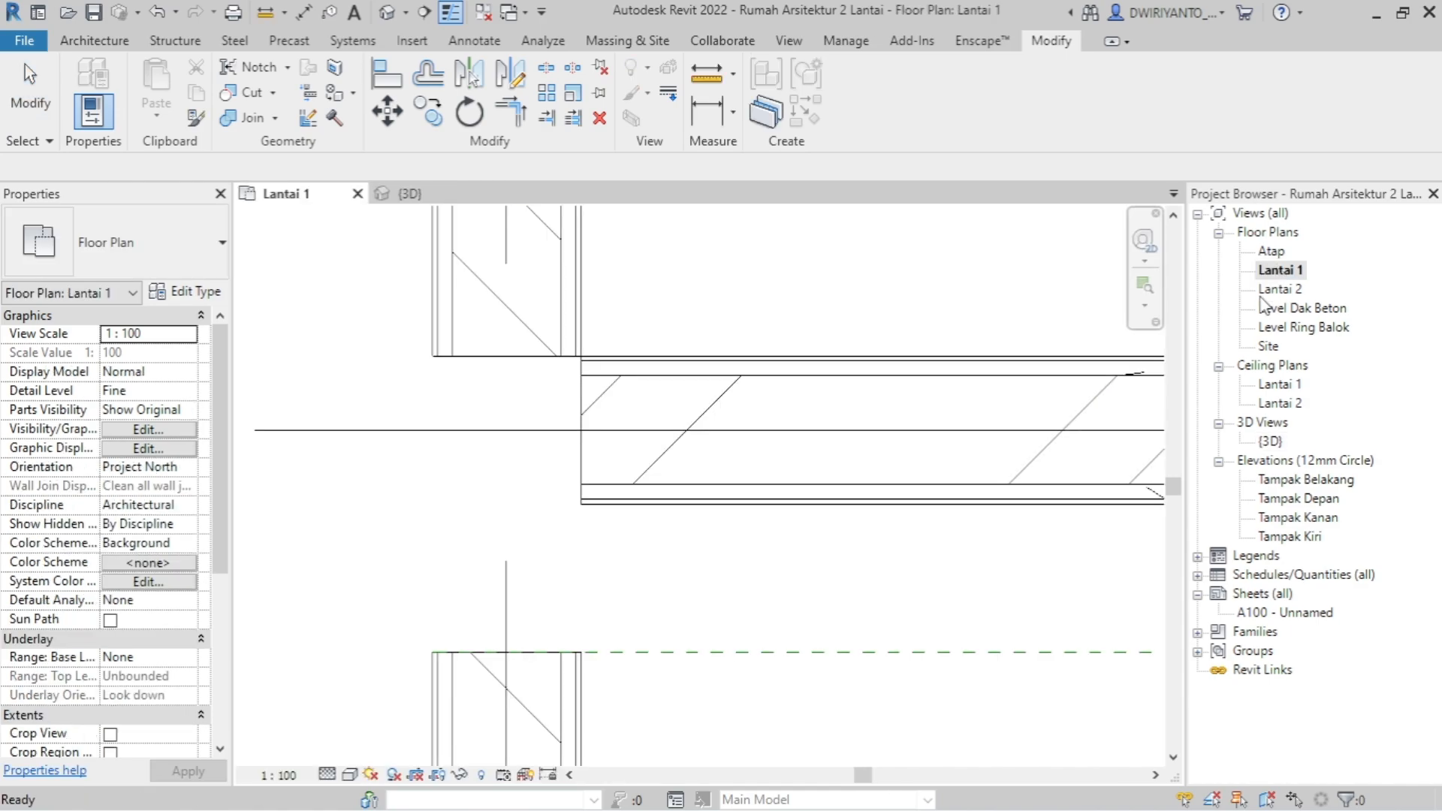
- Measure the vertical wall opening between its upper and lower edges with an aligned dimension, without placing the dimension
{"action": "scroll", "coordinate": [631, 532], "scroll_direction": "up", "scroll_amount": 4}
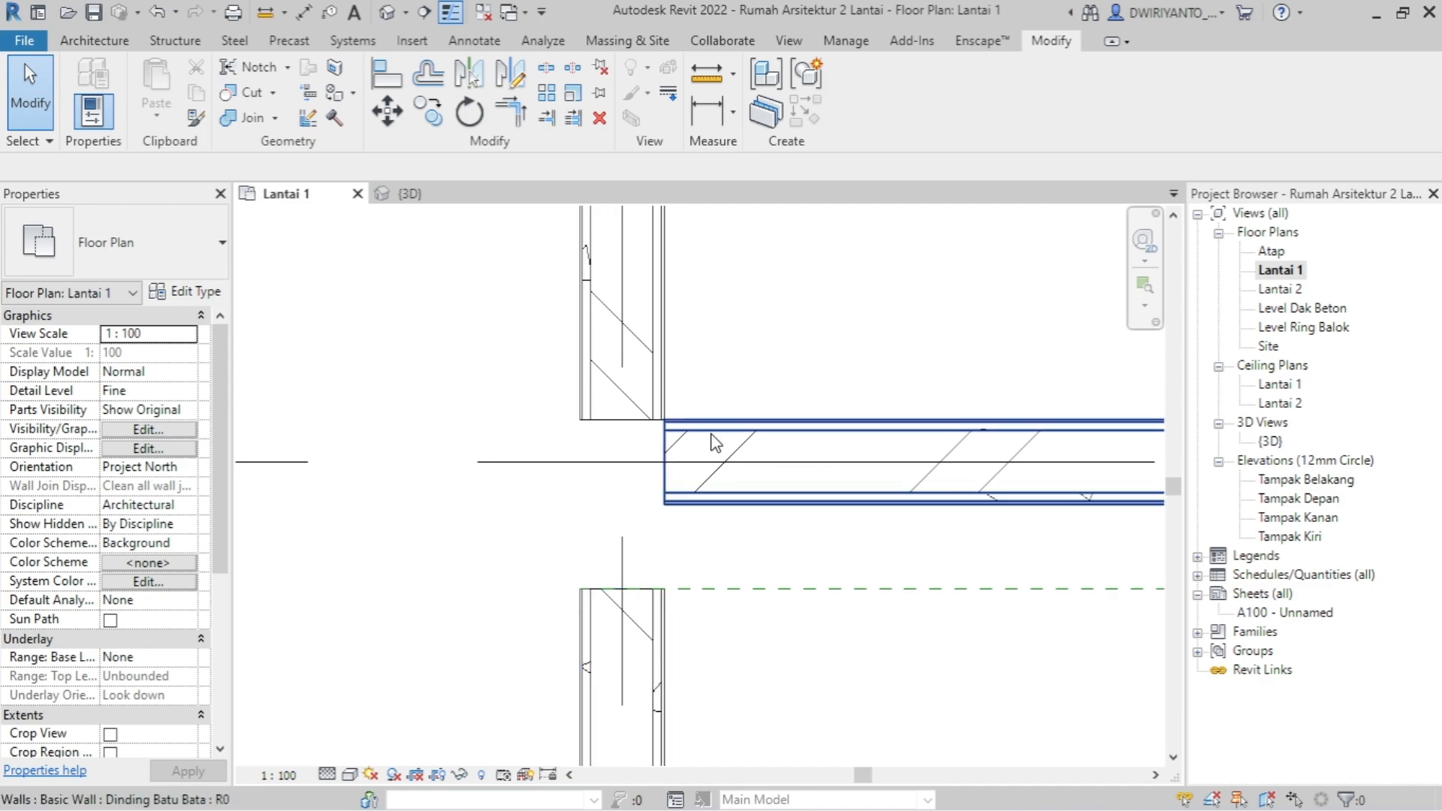
{"action": "scroll", "coordinate": [556, 464], "scroll_direction": "up", "scroll_amount": 2}
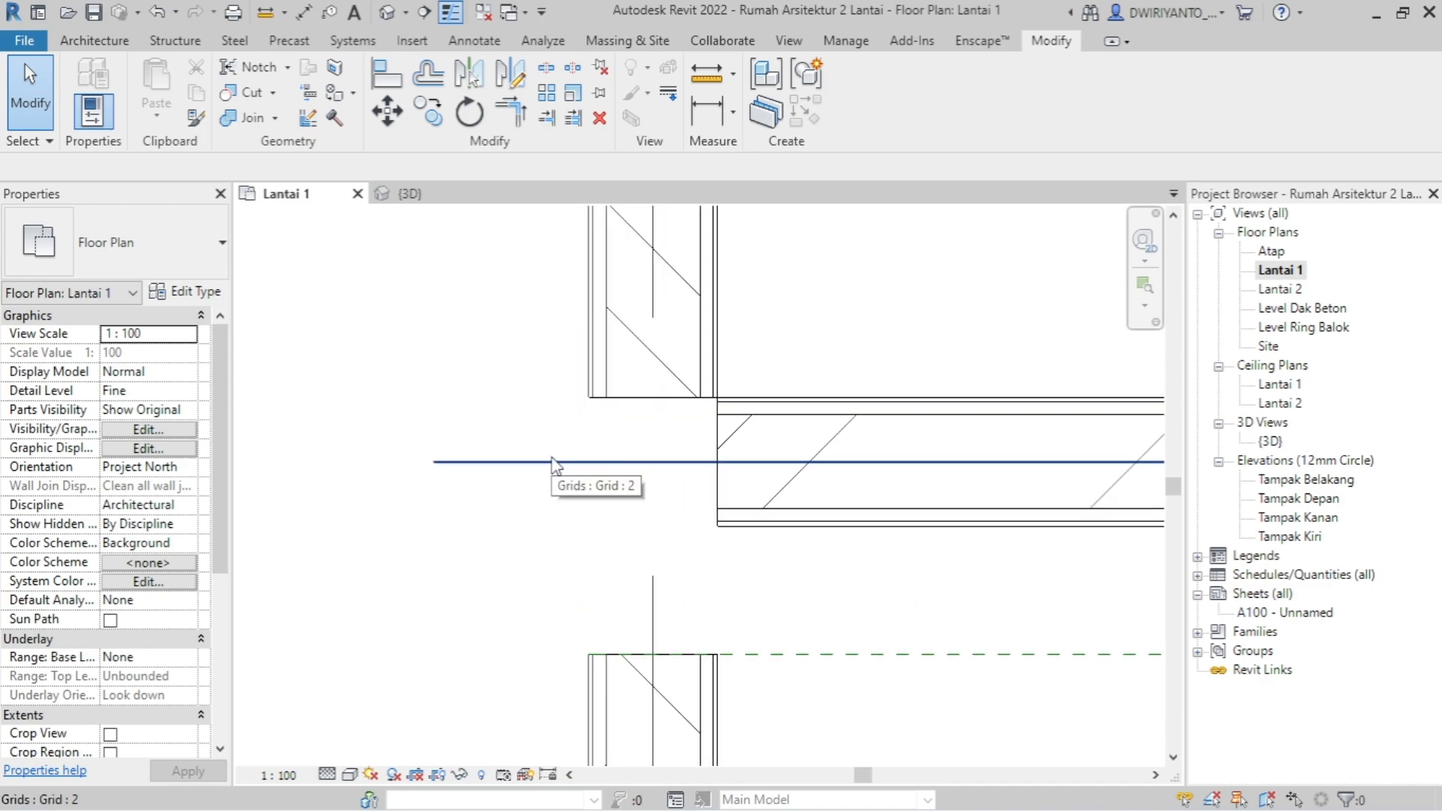
{"action": "key", "text": "d"}
{"action": "key", "text": "i"}
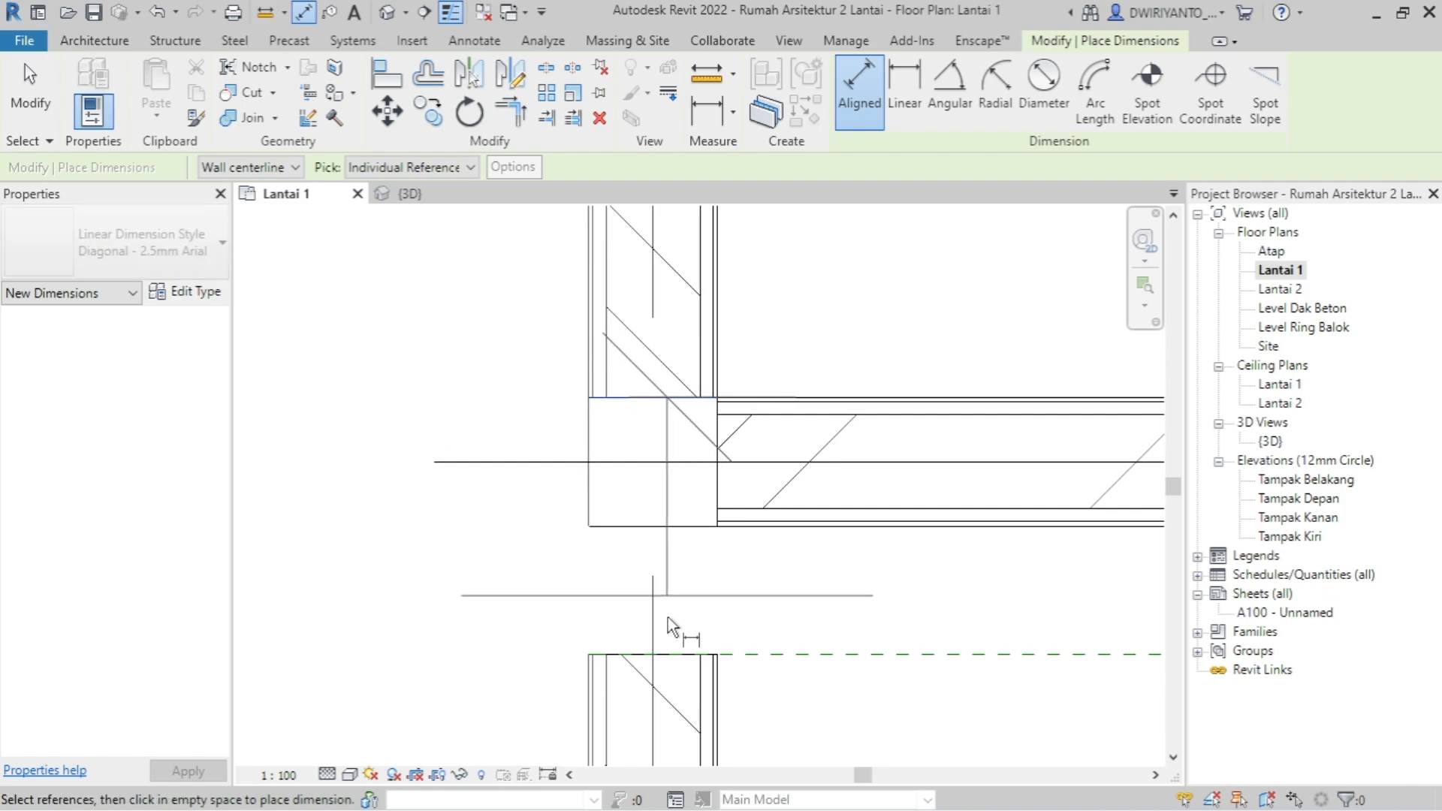
{"action": "left_click", "coordinate": [676, 653]}
{"action": "scroll", "coordinate": [541, 563], "scroll_direction": "down", "scroll_amount": 1}
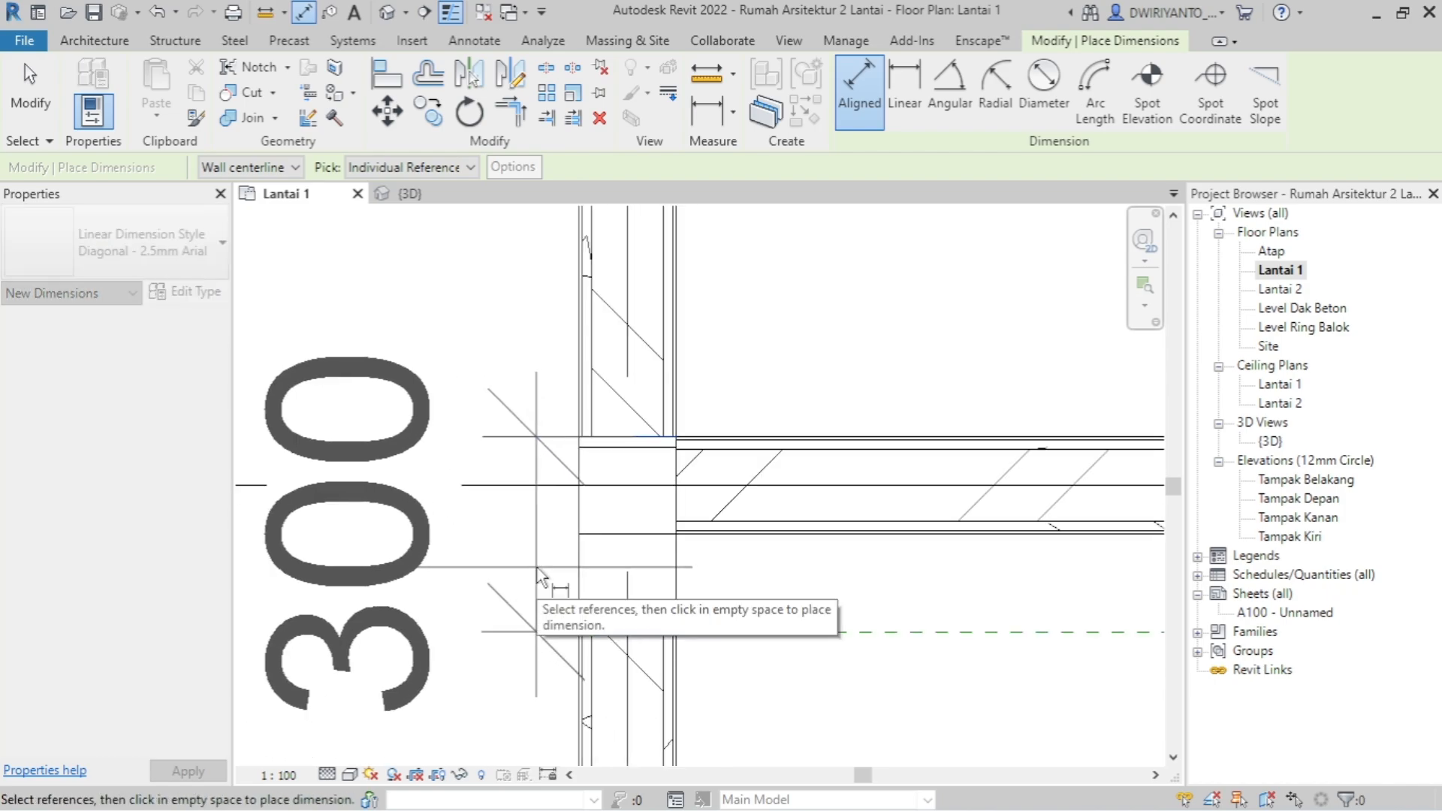
{"action": "key", "text": "Escape"}
- Cut a wall opening about 161 mm long in the grid 3 horizontal wall, over its T-junction with the vertical wall below
{"action": "scroll", "coordinate": [458, 469], "scroll_direction": "down", "scroll_amount": 8}
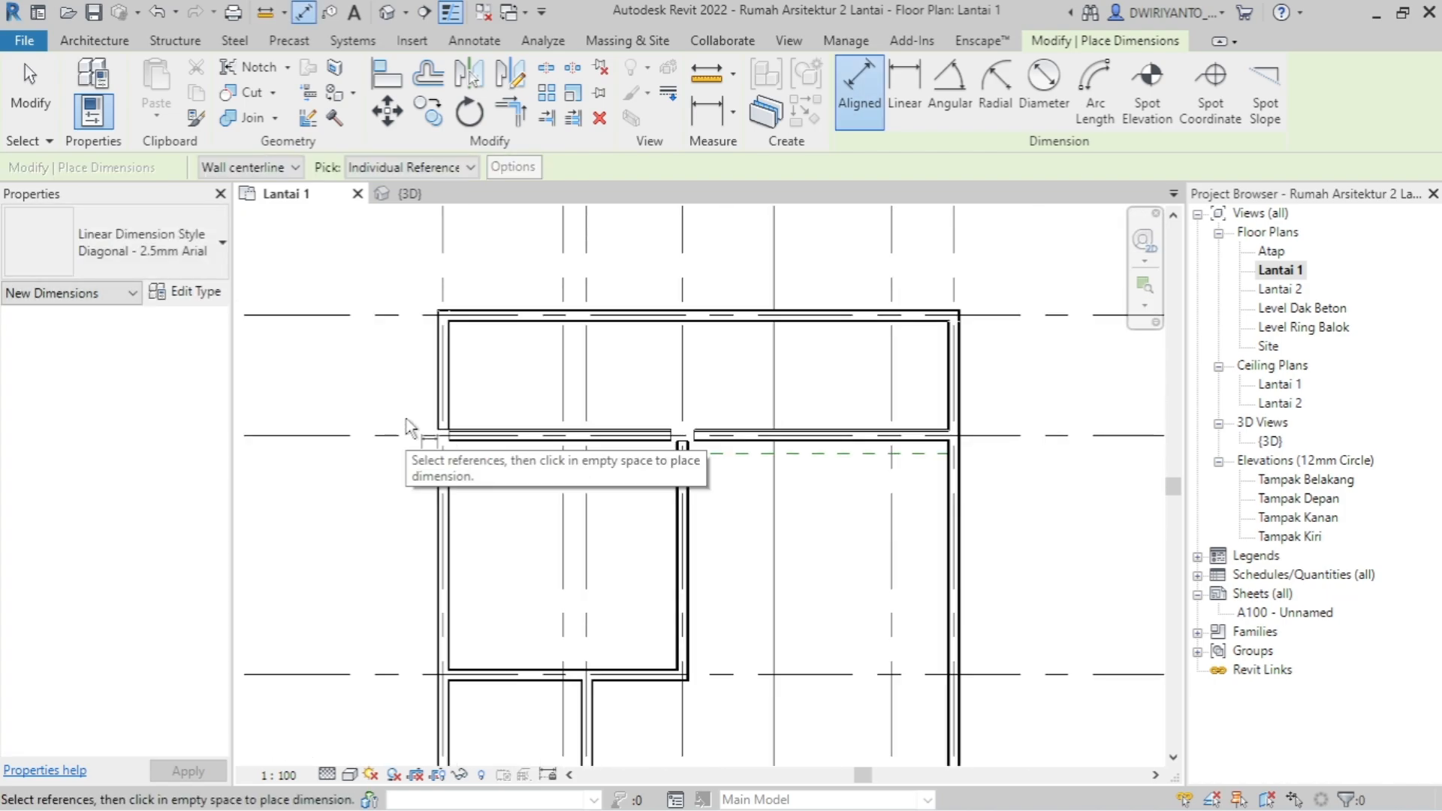
{"action": "scroll", "coordinate": [516, 409], "scroll_direction": "down", "scroll_amount": 2}
{"action": "scroll", "coordinate": [595, 613], "scroll_direction": "up", "scroll_amount": 3}
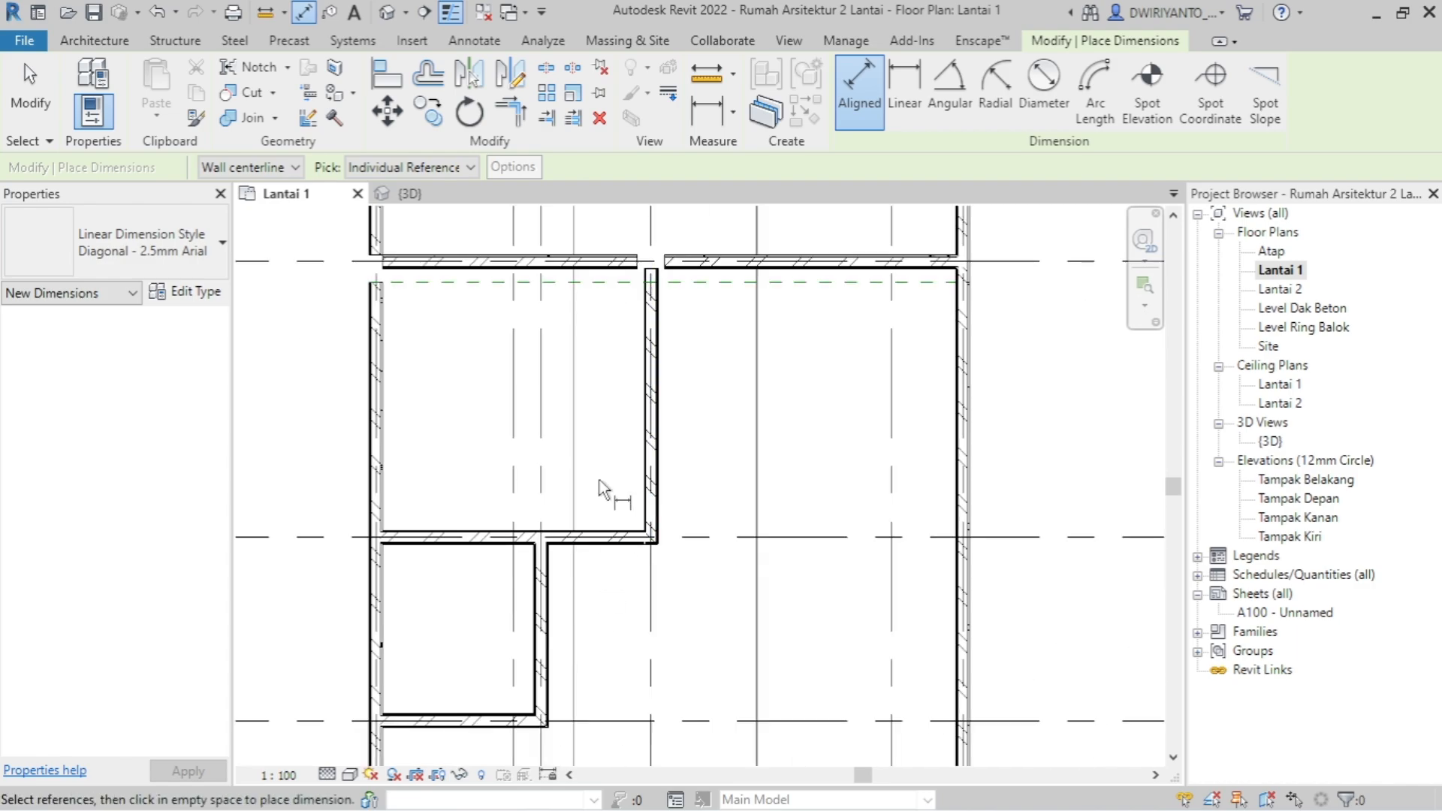
{"action": "scroll", "coordinate": [596, 499], "scroll_direction": "down", "scroll_amount": 2}
{"action": "scroll", "coordinate": [554, 516], "scroll_direction": "up", "scroll_amount": 5}
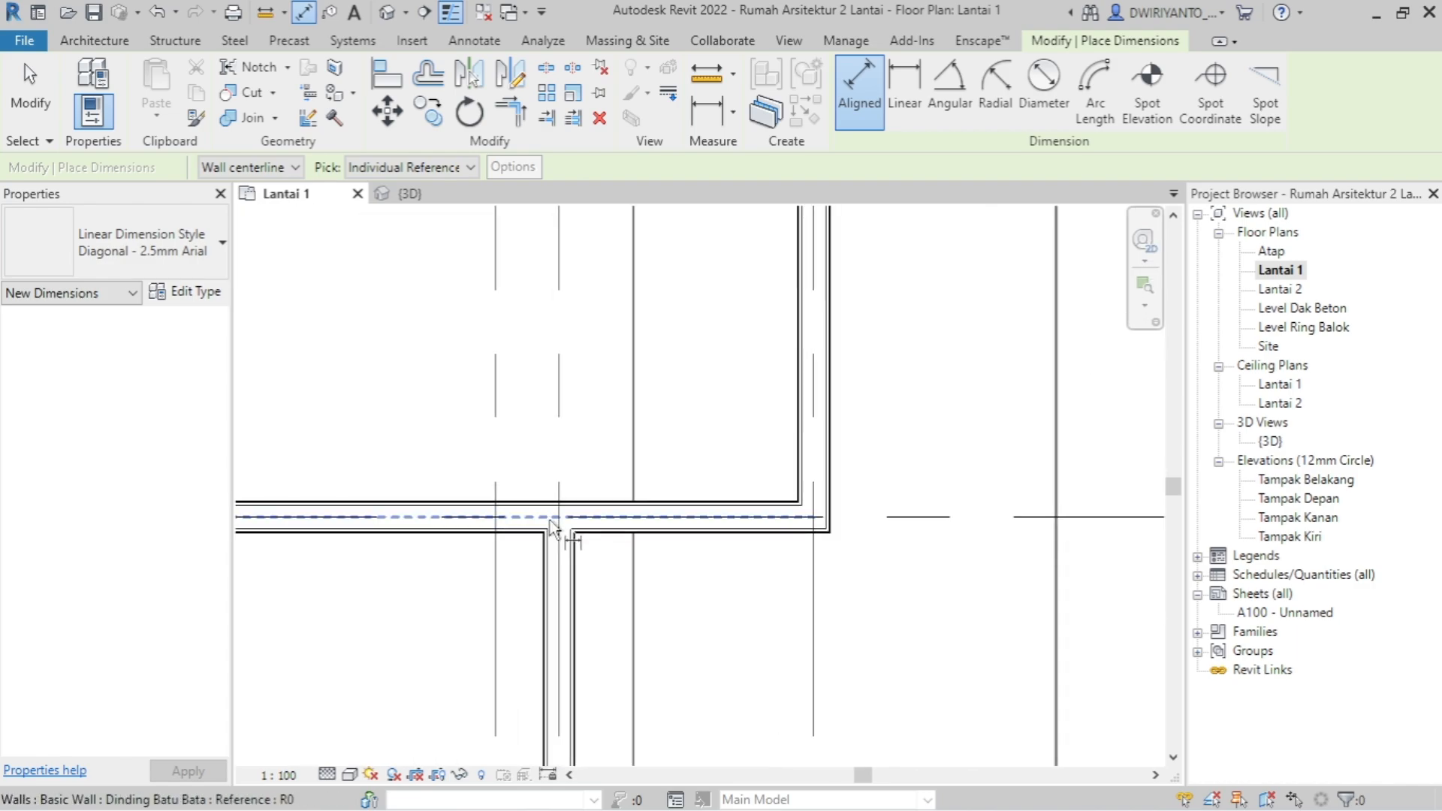
{"action": "key", "text": "Escape"}
{"action": "key", "text": "Escape"}
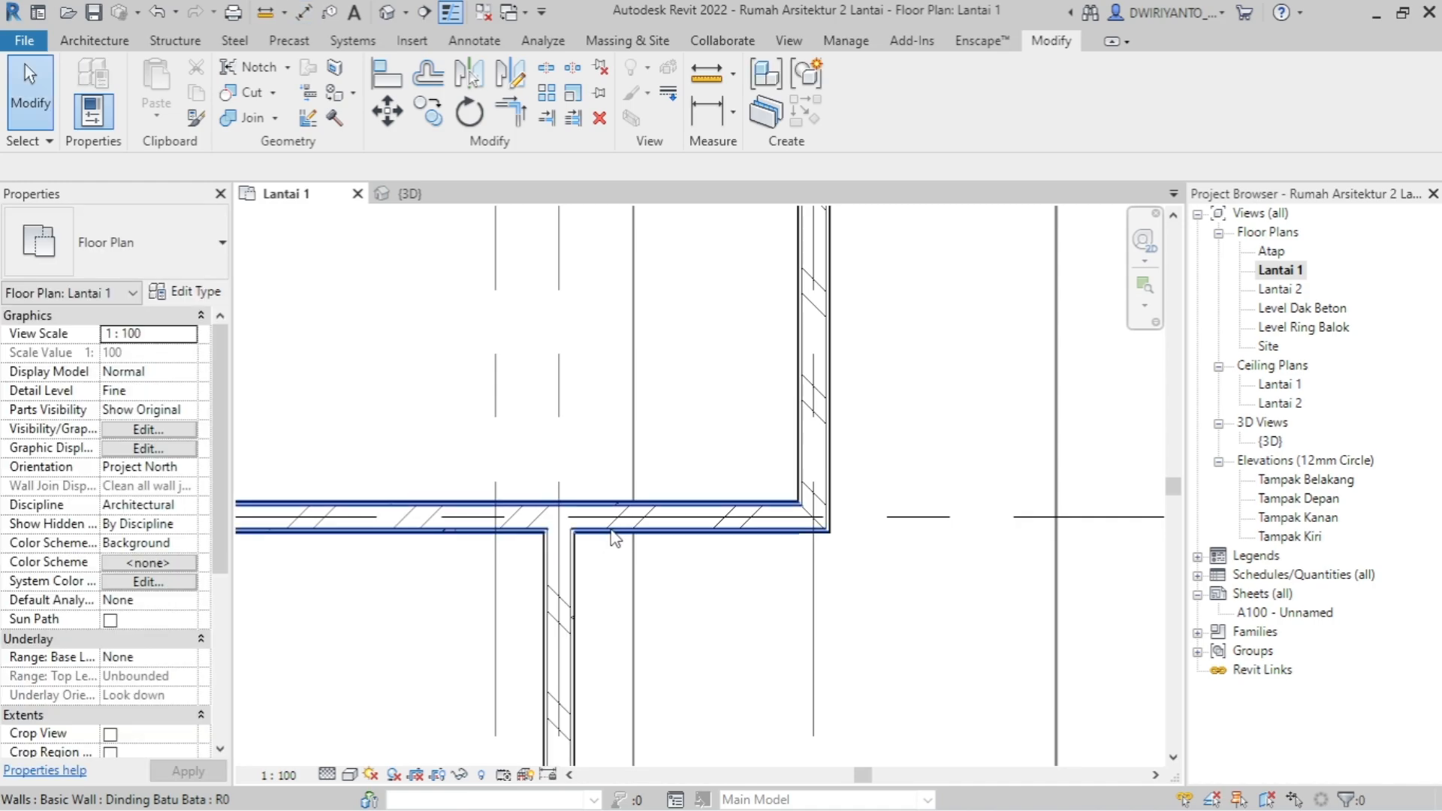
{"action": "left_click", "coordinate": [545, 522]}
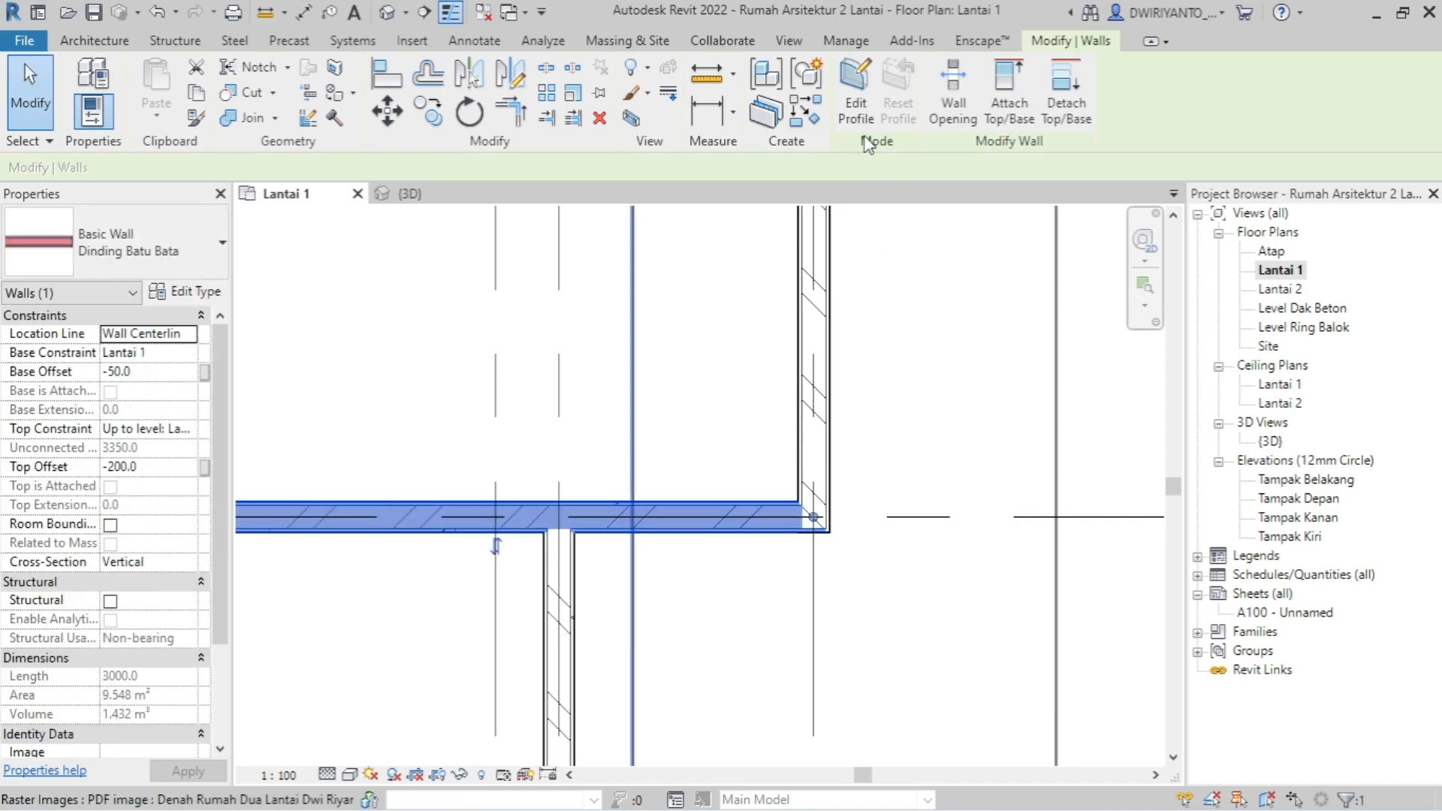
{"action": "left_click", "coordinate": [953, 86]}
{"action": "scroll", "coordinate": [554, 541], "scroll_direction": "down", "scroll_amount": 1}
{"action": "scroll", "coordinate": [554, 541], "scroll_direction": "up", "scroll_amount": 1}
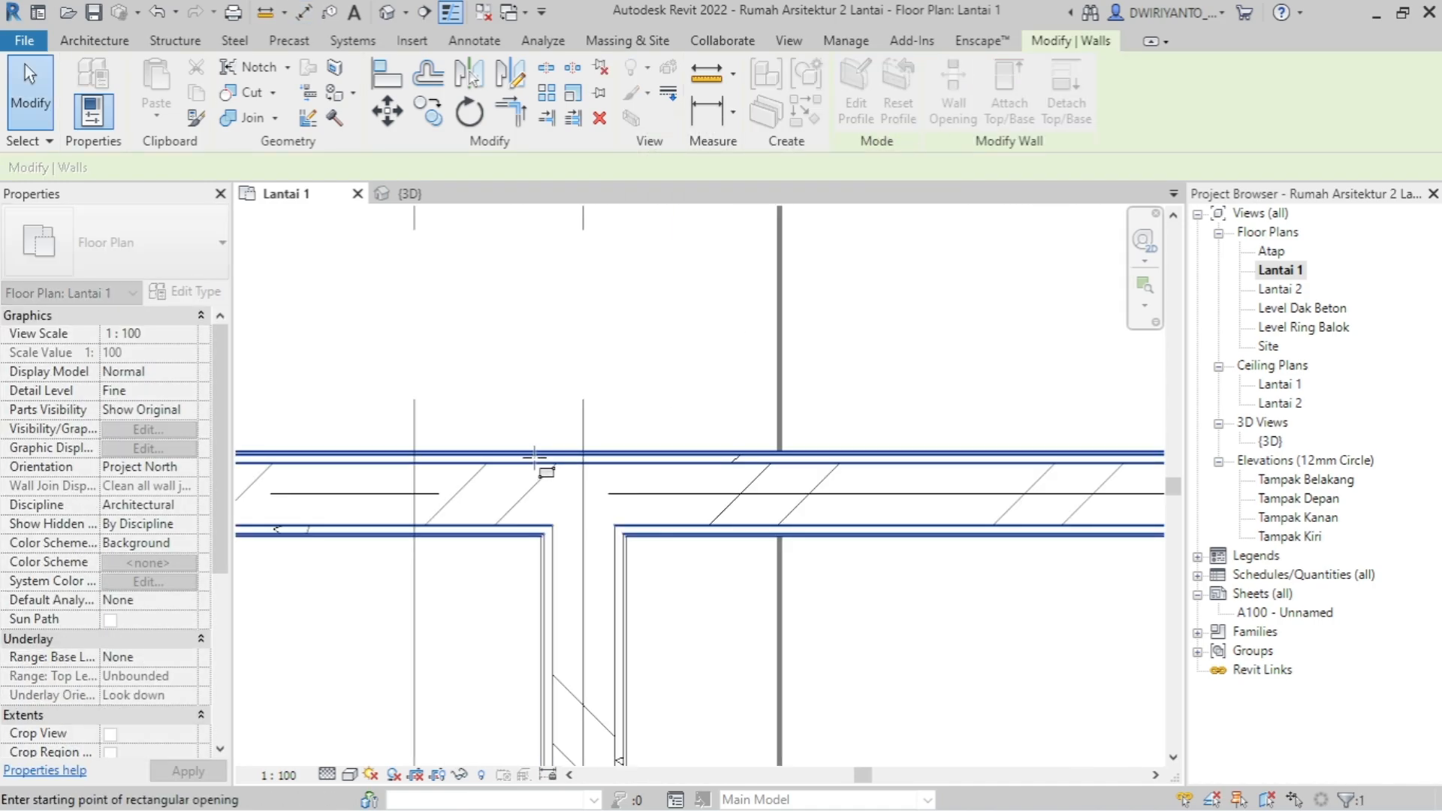
{"action": "left_click", "coordinate": [635, 513]}
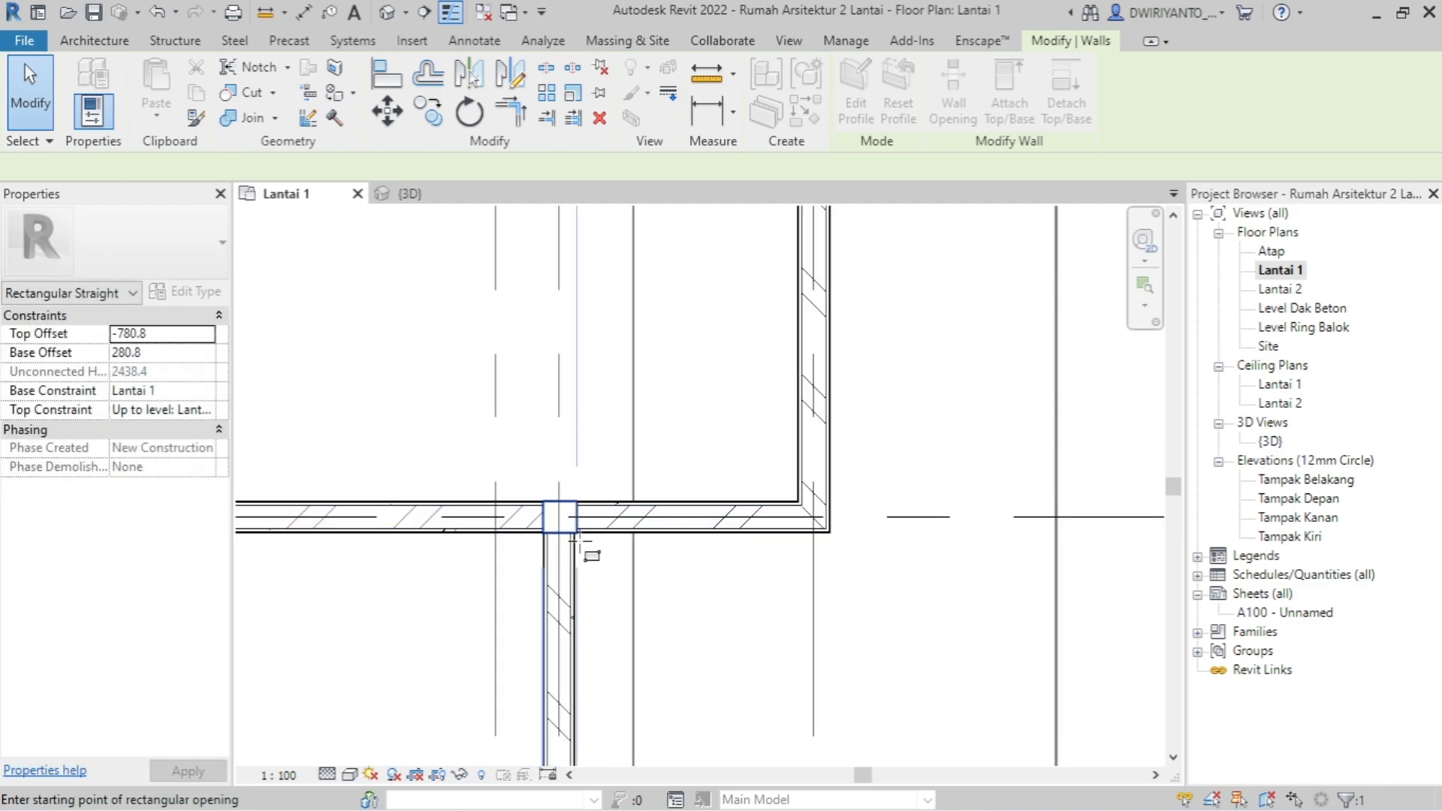
{"action": "key", "text": "Escape"}
- Set the T-junction opening's top offset to -200 and base offset to -50
{"action": "scroll", "coordinate": [567, 517], "scroll_direction": "up", "scroll_amount": 1}
{"action": "left_click", "coordinate": [594, 474]}
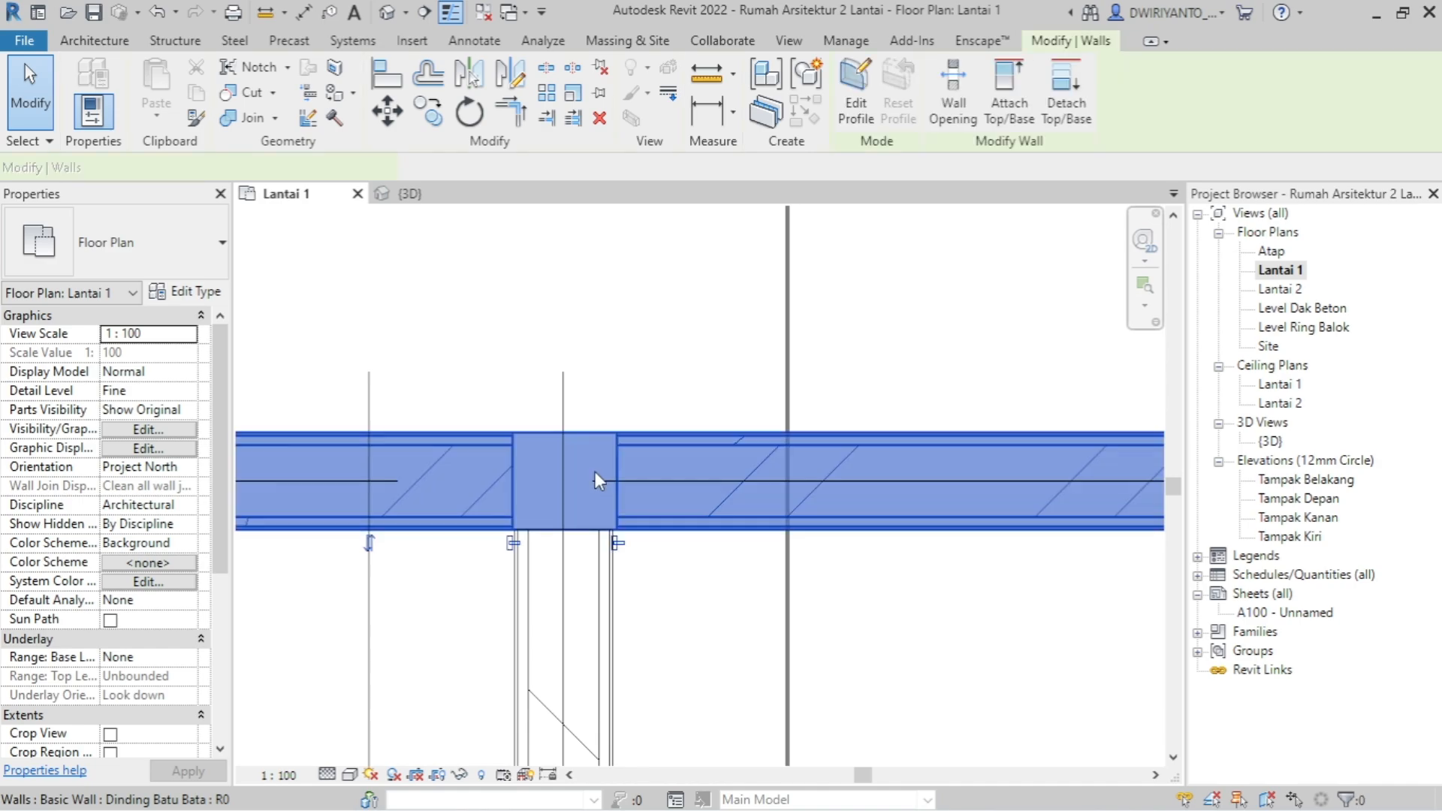
{"action": "key", "text": "Escape"}
{"action": "left_click", "coordinate": [590, 433]}
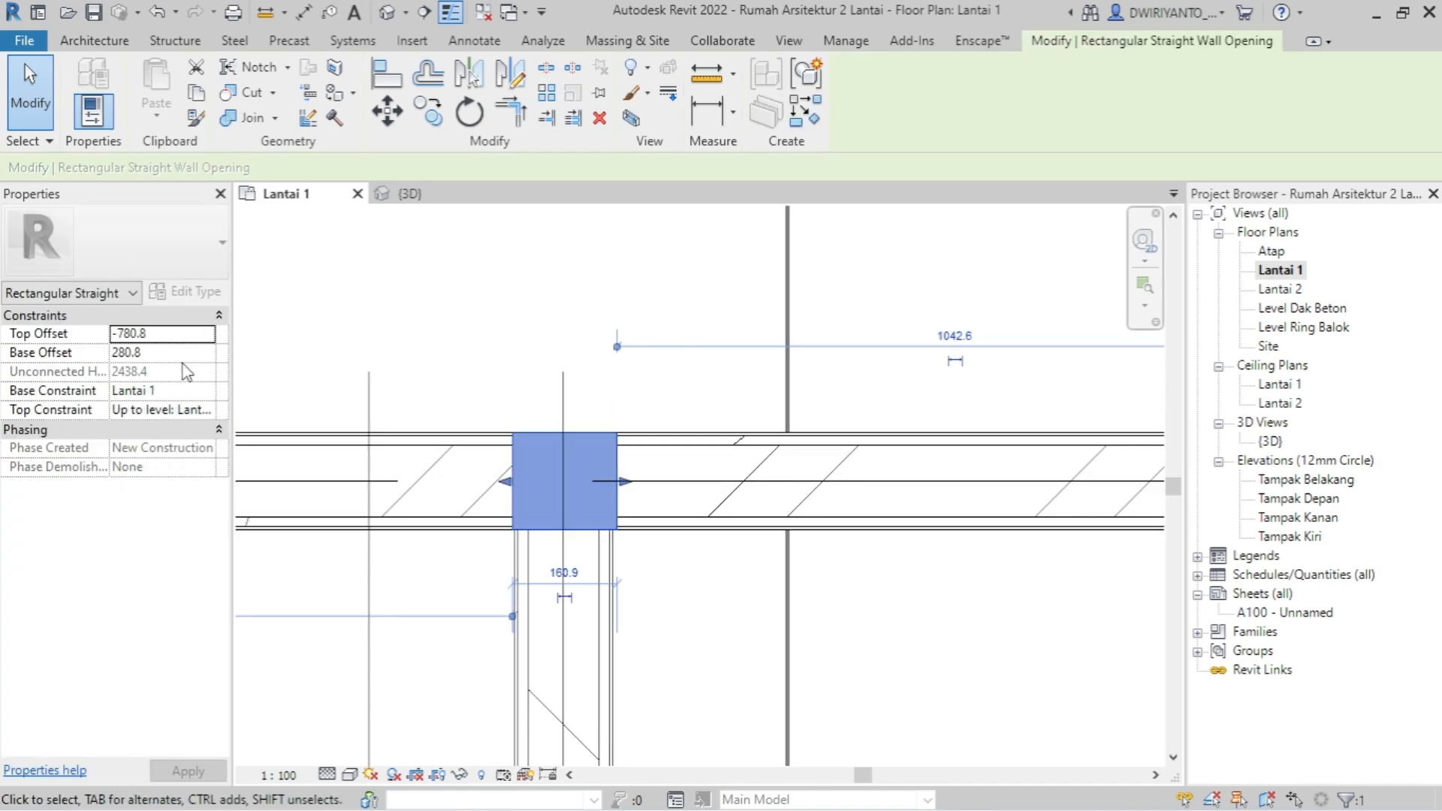
{"action": "left_click", "coordinate": [166, 333]}
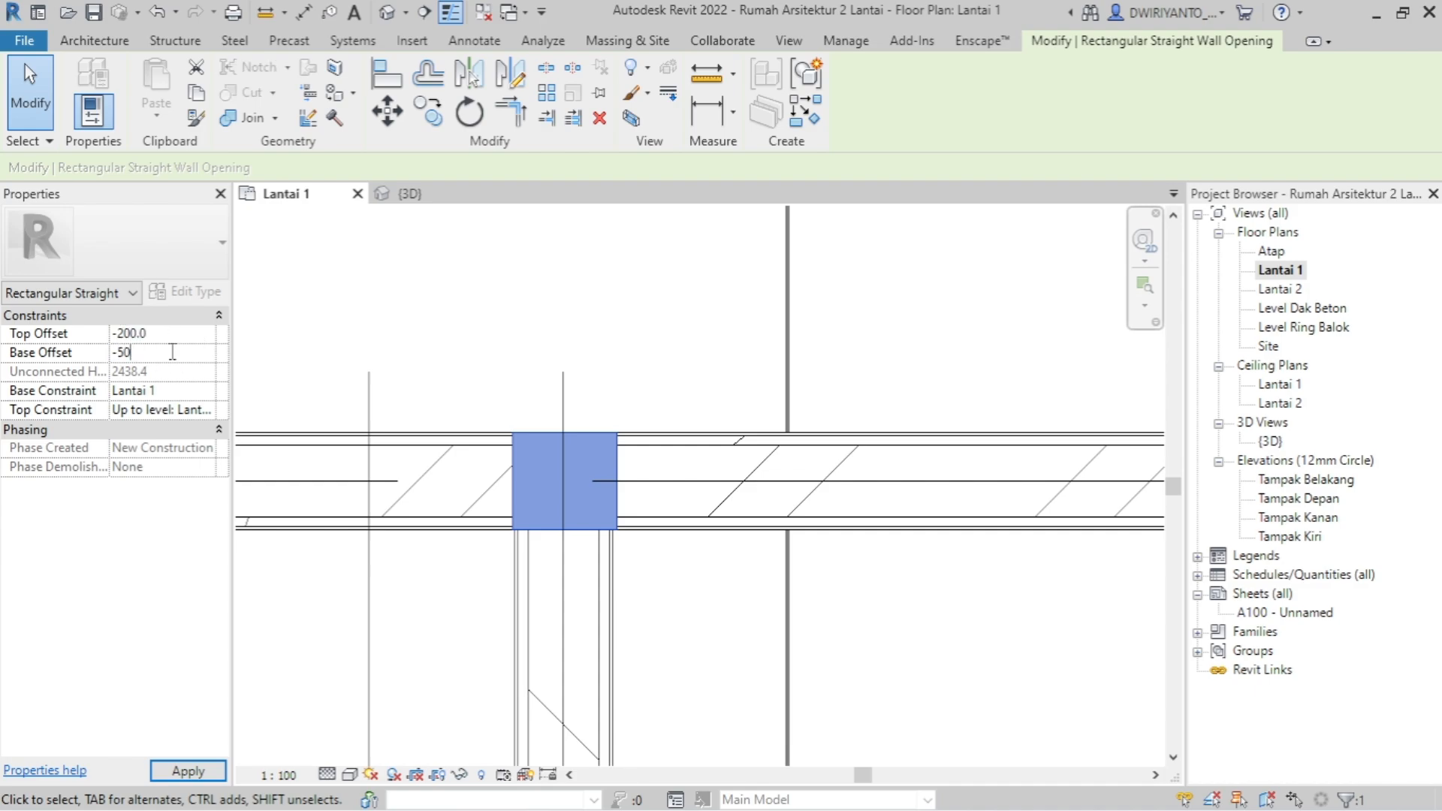
{"action": "left_click", "coordinate": [188, 771]}
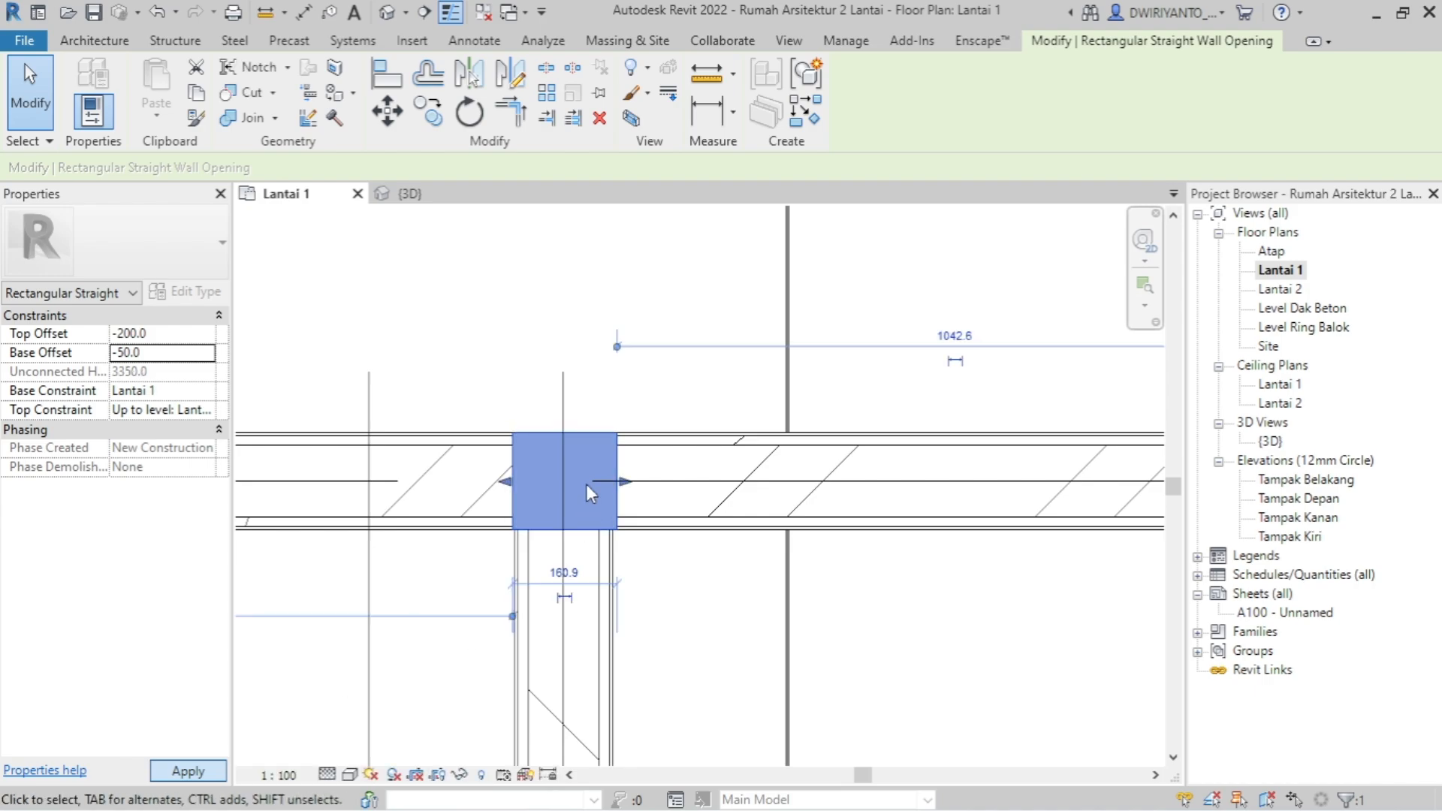
- Align the T-junction opening's left and right edges with the outer faces of the vertical wall below
{"action": "scroll", "coordinate": [553, 363], "scroll_direction": "up", "scroll_amount": 1}
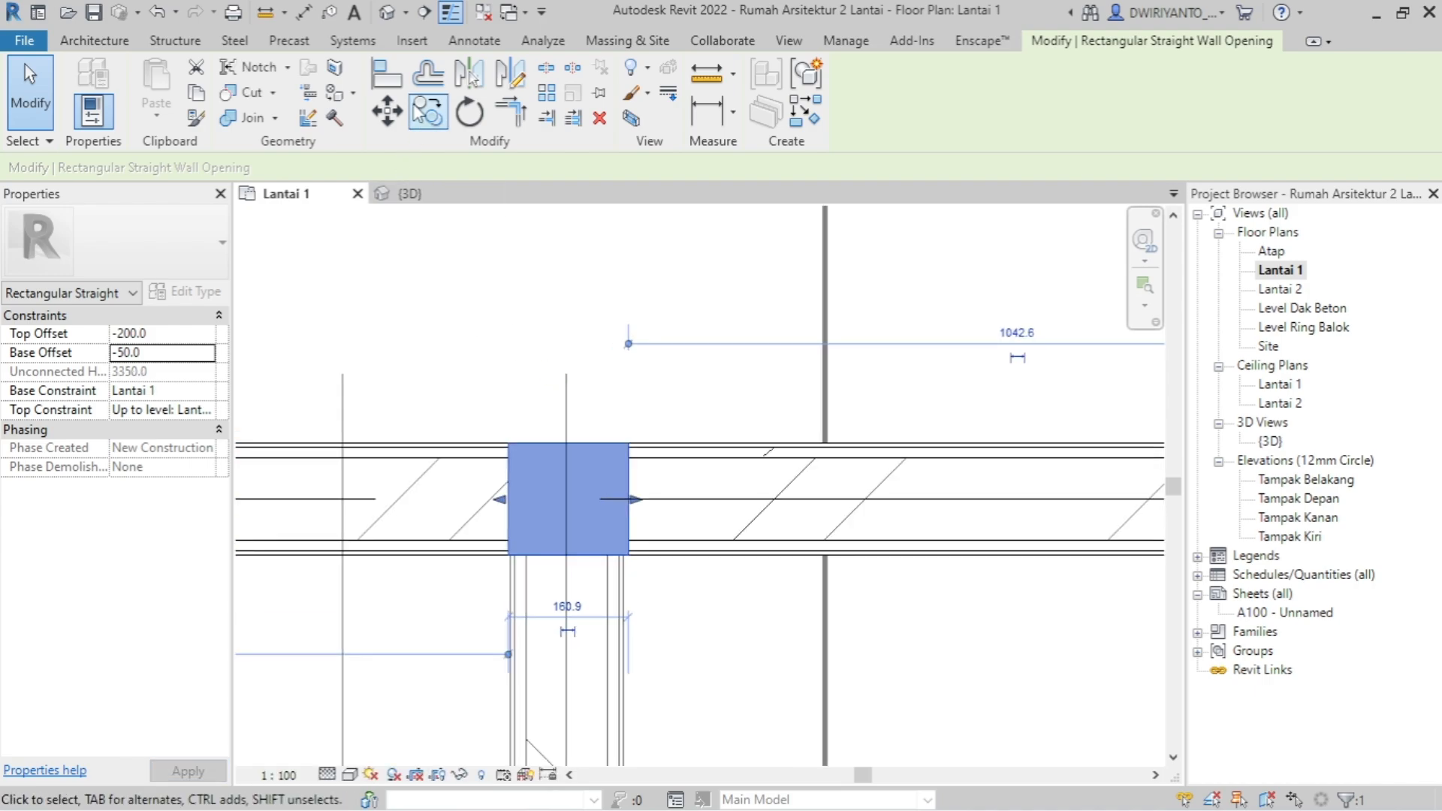
{"action": "left_click", "coordinate": [387, 75]}
{"action": "scroll", "coordinate": [507, 589], "scroll_direction": "up", "scroll_amount": 3}
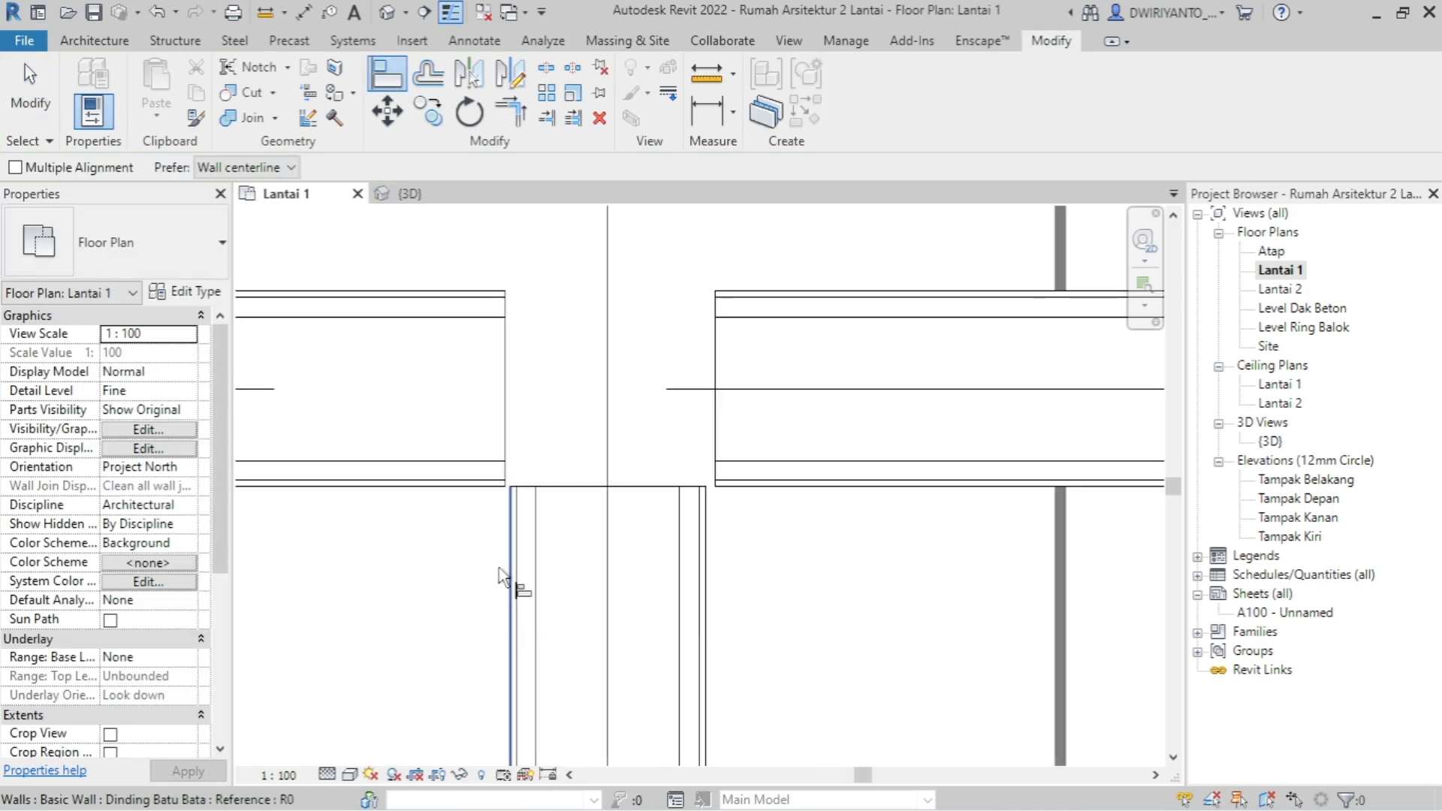
{"action": "left_click", "coordinate": [513, 557]}
{"action": "scroll", "coordinate": [508, 413], "scroll_direction": "up", "scroll_amount": 1}
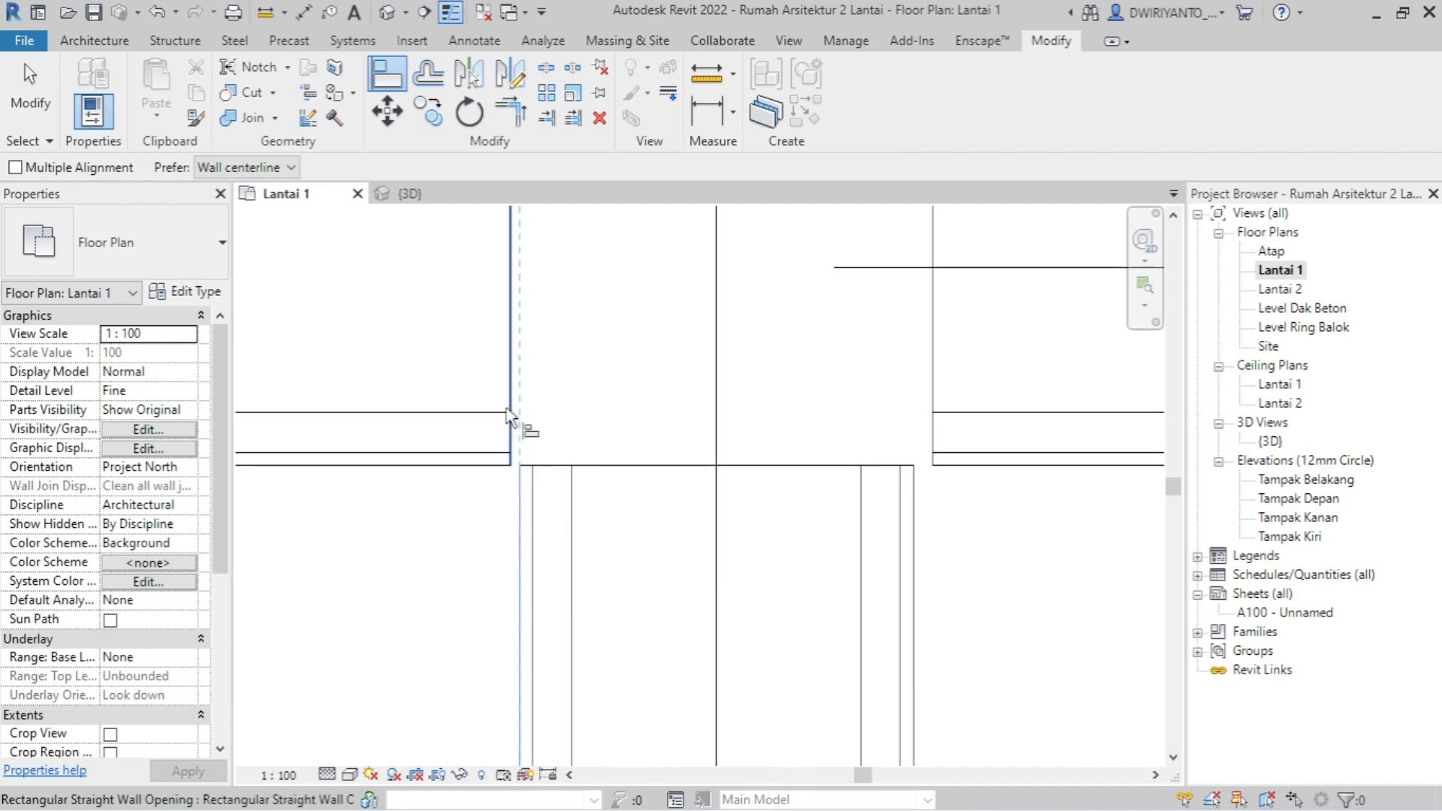
{"action": "scroll", "coordinate": [494, 610], "scroll_direction": "down", "scroll_amount": 2}
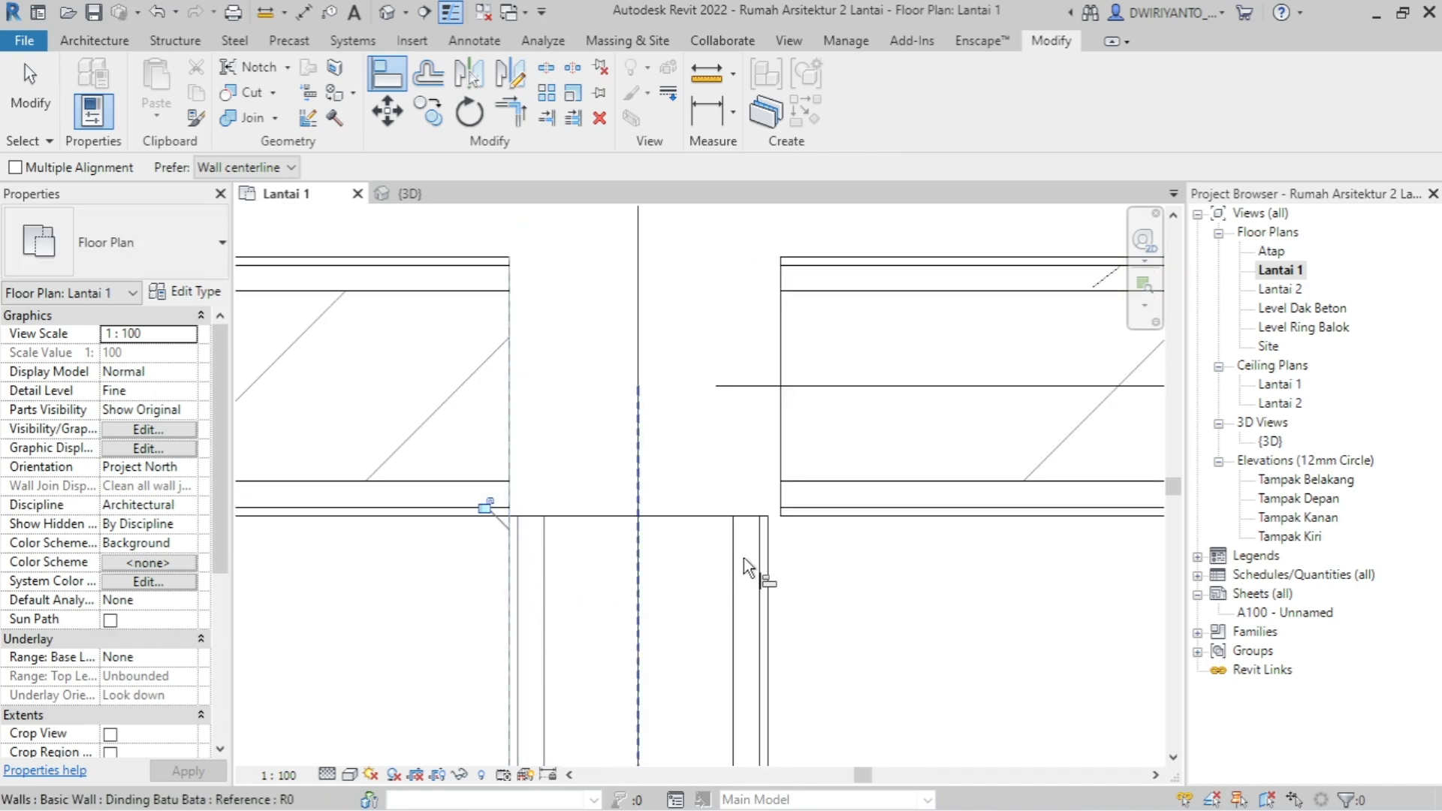
{"action": "left_click", "coordinate": [768, 587]}
{"action": "left_click", "coordinate": [781, 481]}
{"action": "scroll", "coordinate": [654, 661], "scroll_direction": "down", "scroll_amount": 2}
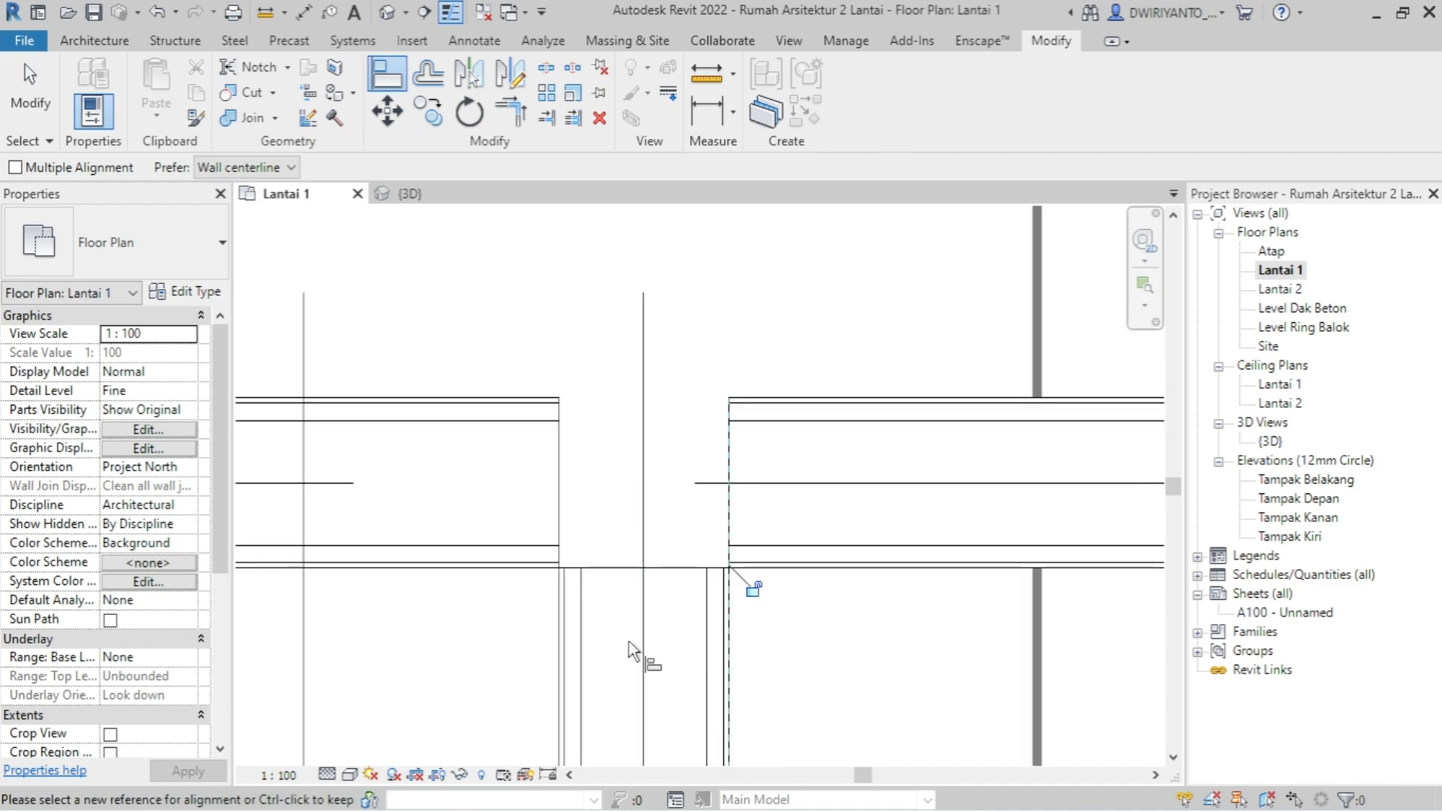
{"action": "key", "text": "Escape"}
- Examine the column positions around R. Cuci and Kamar Tamu on the imported floor plan image
{"action": "scroll", "coordinate": [661, 412], "scroll_direction": "up", "scroll_amount": 4}
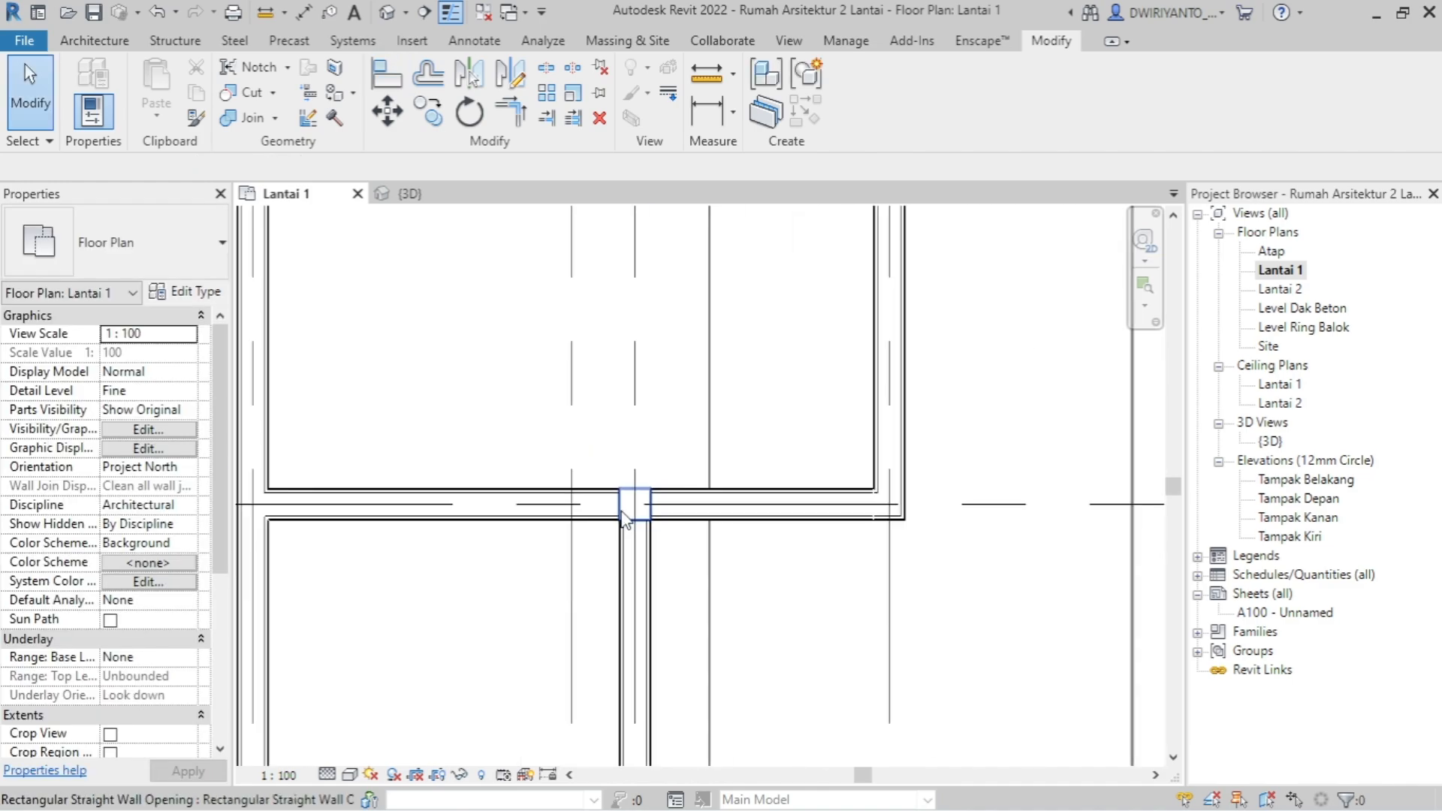
{"action": "scroll", "coordinate": [721, 532], "scroll_direction": "down", "scroll_amount": 4}
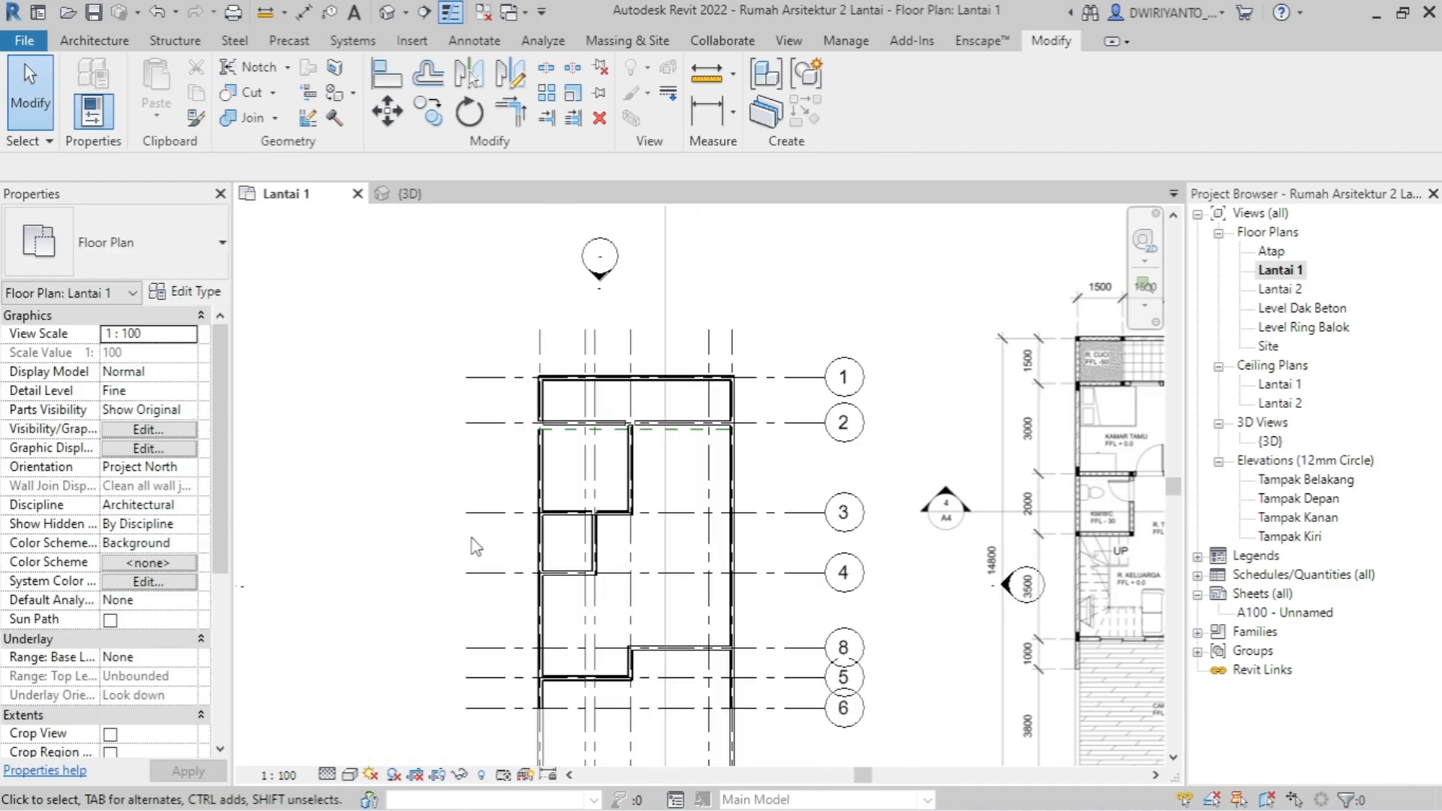
{"action": "mouse_move", "coordinate": [951, 413]}
{"action": "middle_mouse_down"}
{"action": "mouse_move", "coordinate": [955, 504]}
{"action": "mouse_move", "coordinate": [537, 505]}
{"action": "middle_mouse_up"}
{"action": "scroll", "coordinate": [769, 548], "scroll_direction": "up", "scroll_amount": 3}
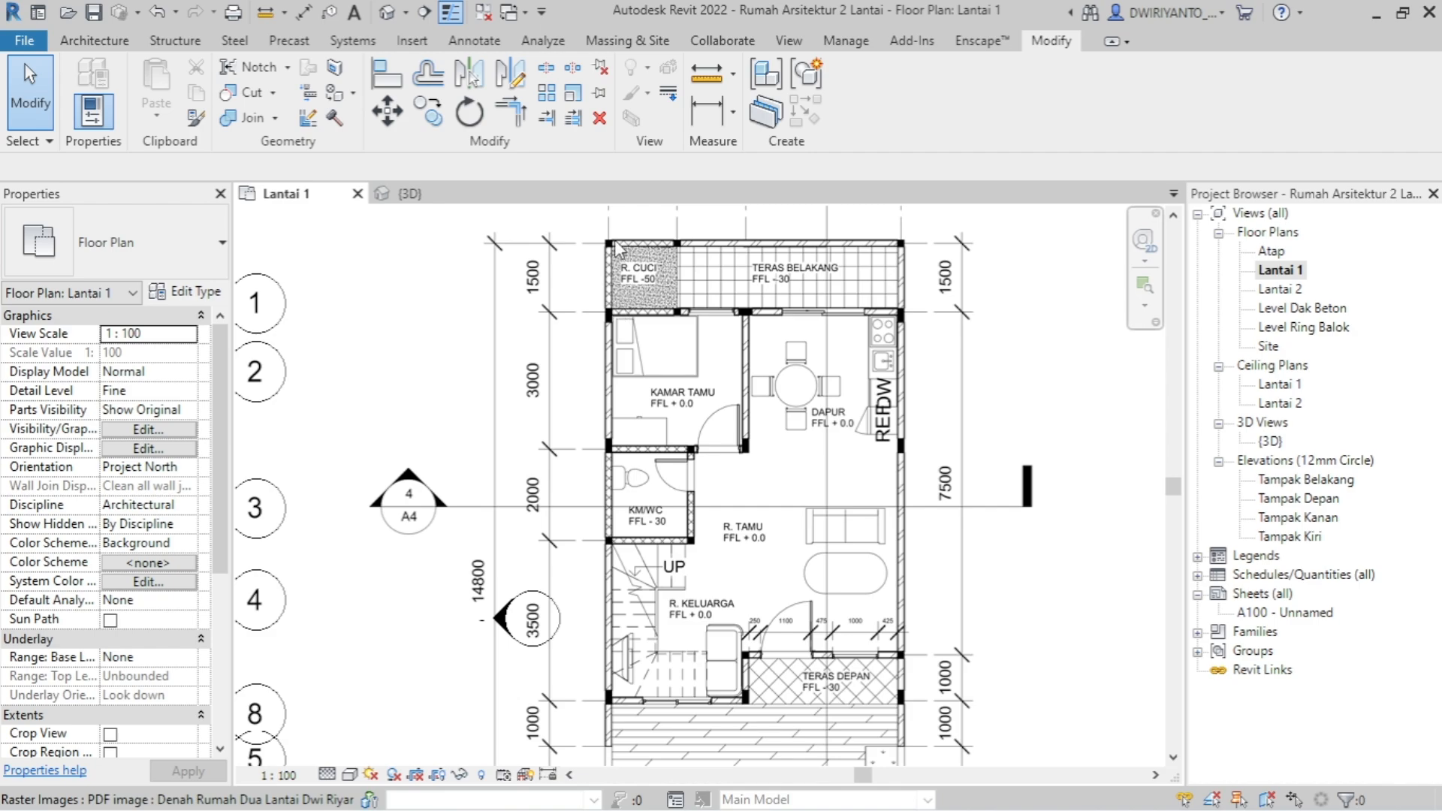
{"action": "scroll", "coordinate": [616, 248], "scroll_direction": "up", "scroll_amount": 4}
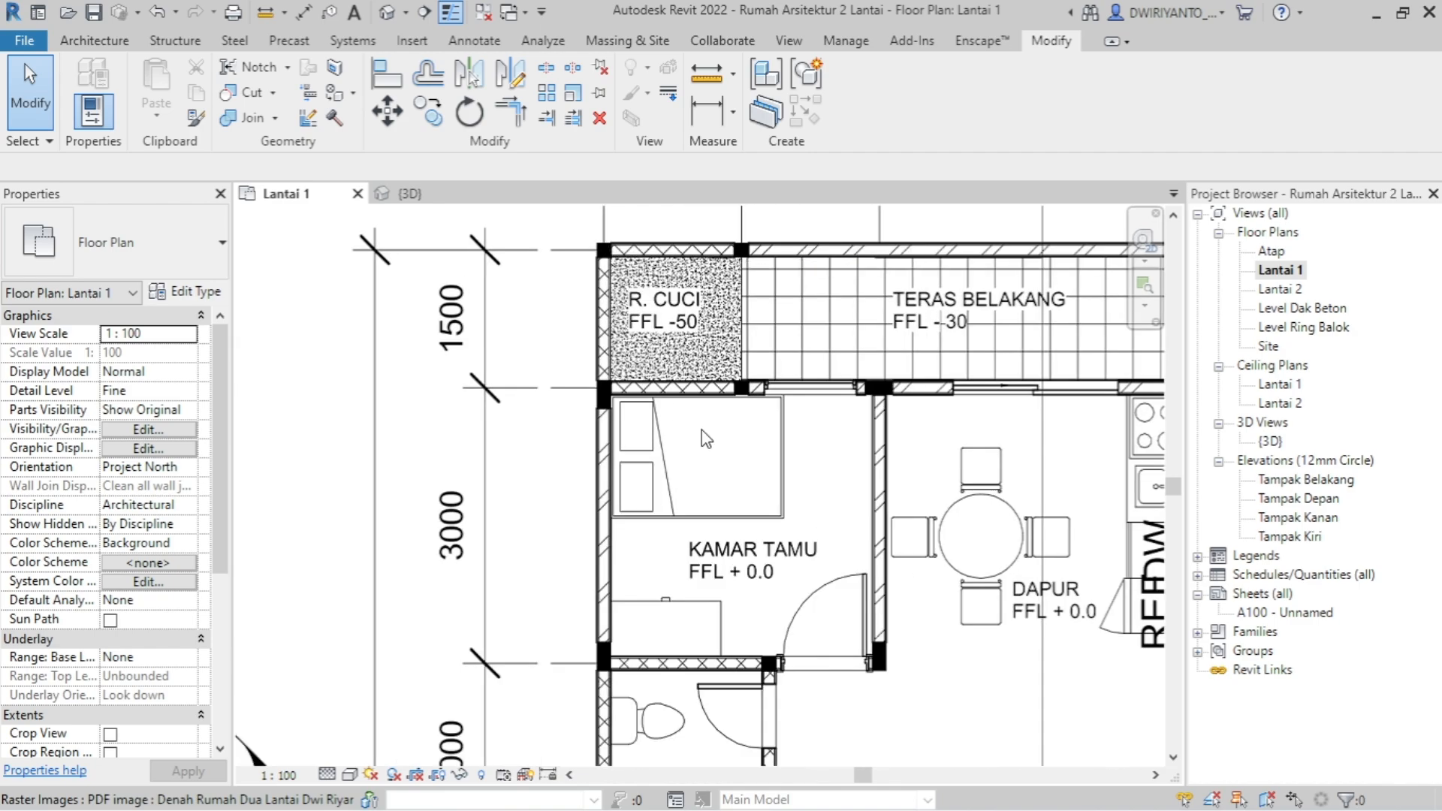
- Split the leftmost vertical wall about 145 mm below grid 1, just under its corner with the top horizontal wall
{"action": "scroll", "coordinate": [784, 489], "scroll_direction": "down", "scroll_amount": 5}
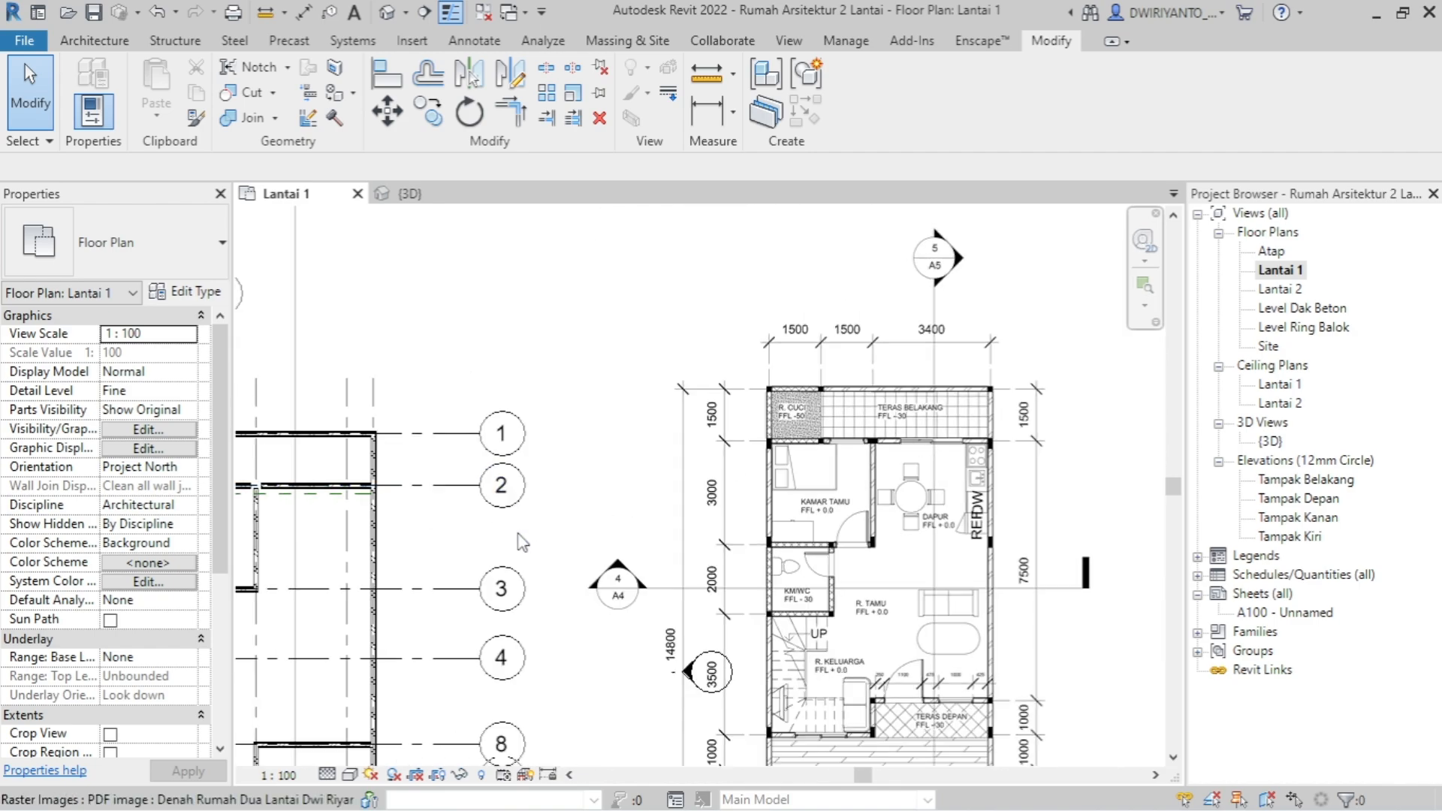
{"action": "middle_click_drag", "start_coordinate": [522, 543], "coordinate": [774, 526]}
{"action": "scroll", "coordinate": [489, 370], "scroll_direction": "up", "scroll_amount": 3}
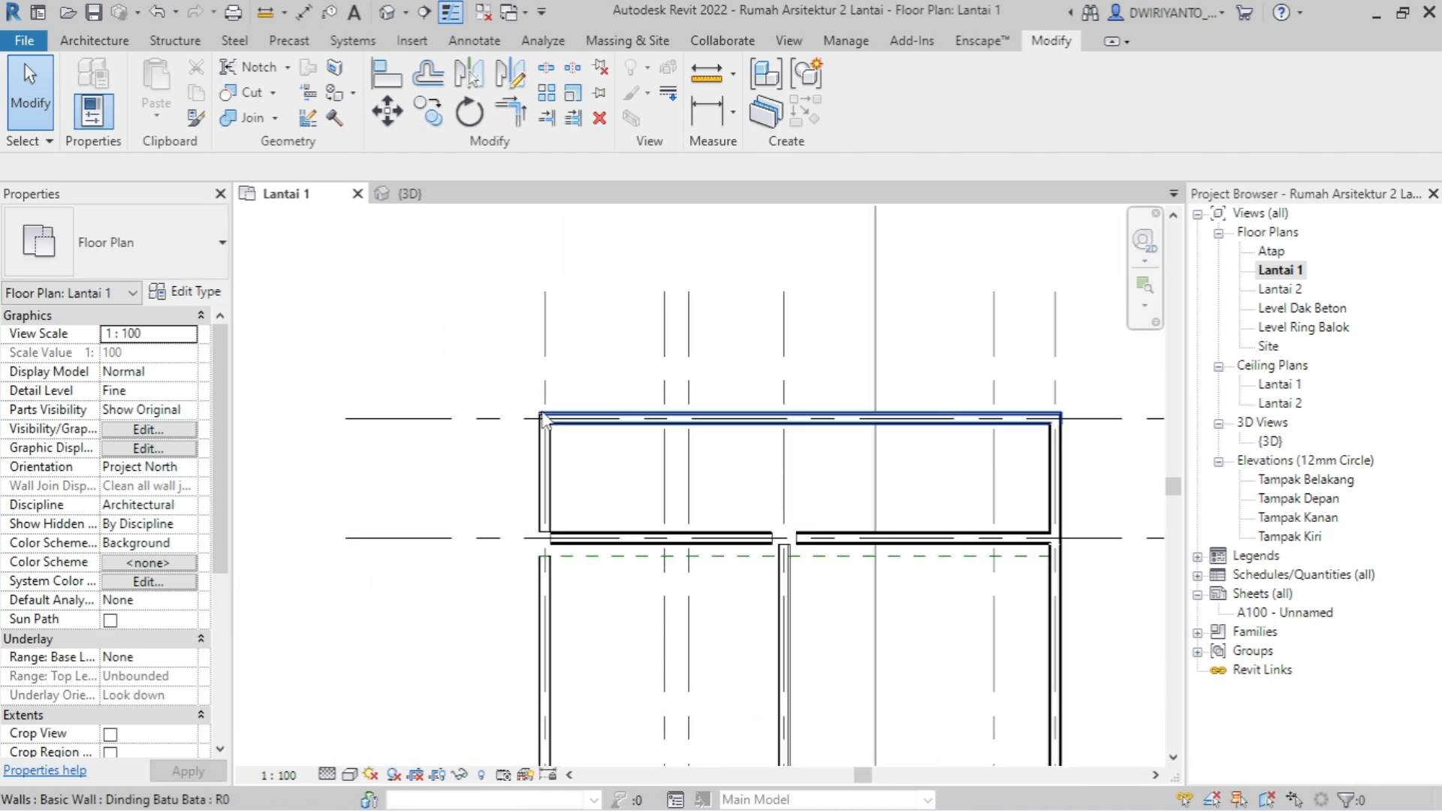
{"action": "scroll", "coordinate": [543, 421], "scroll_direction": "up", "scroll_amount": 4}
{"action": "left_click", "coordinate": [618, 444]}
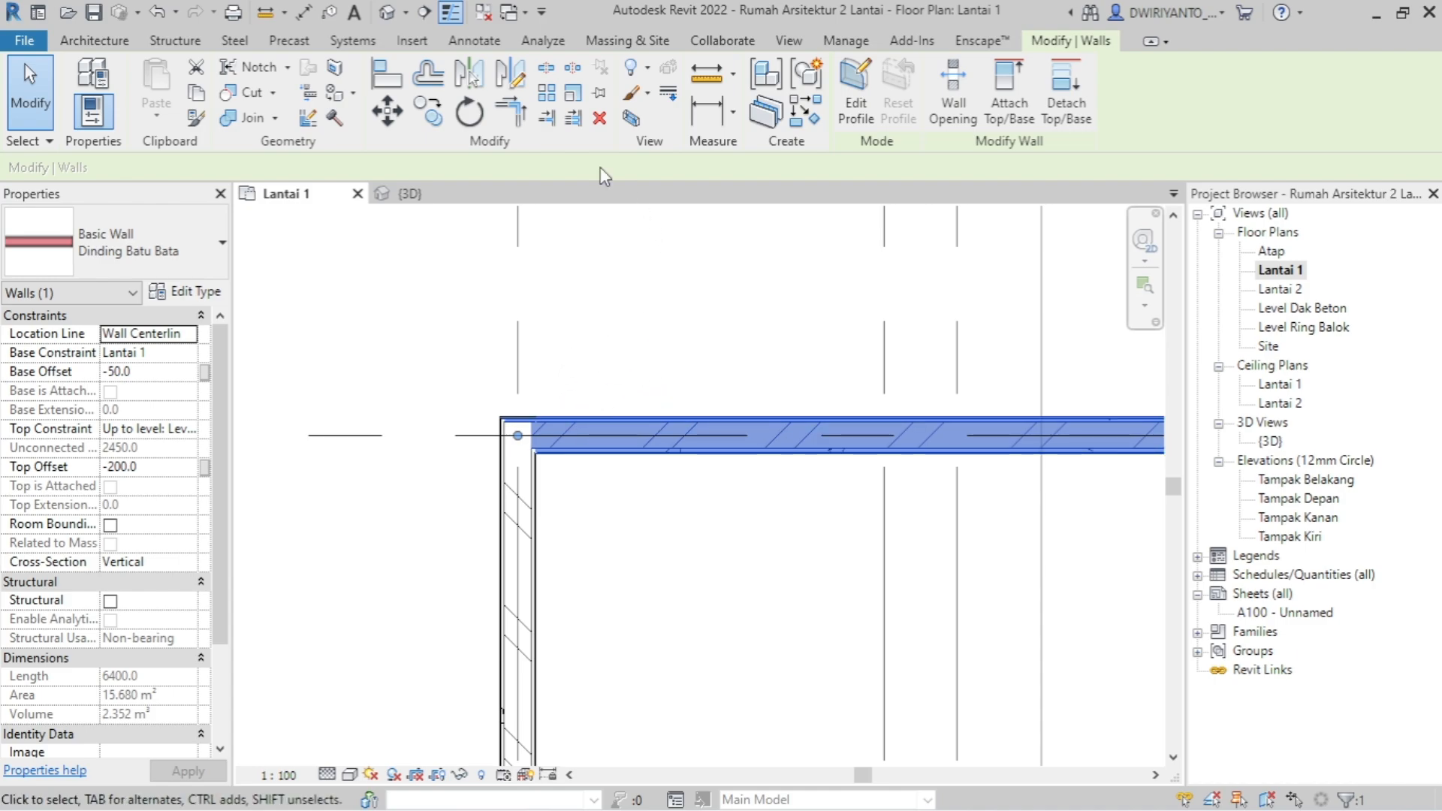
{"action": "left_click", "coordinate": [602, 357]}
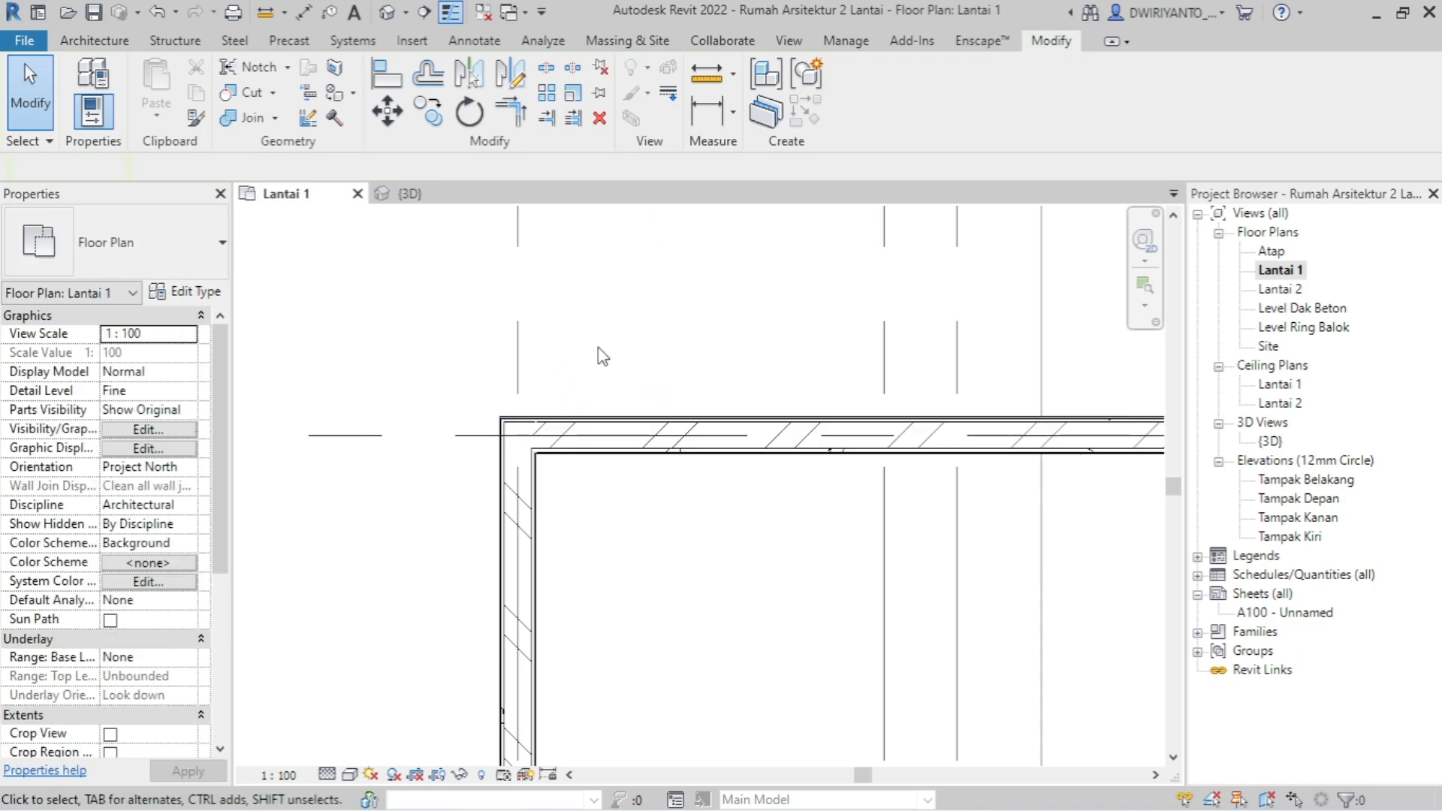
{"action": "left_click", "coordinate": [546, 69]}
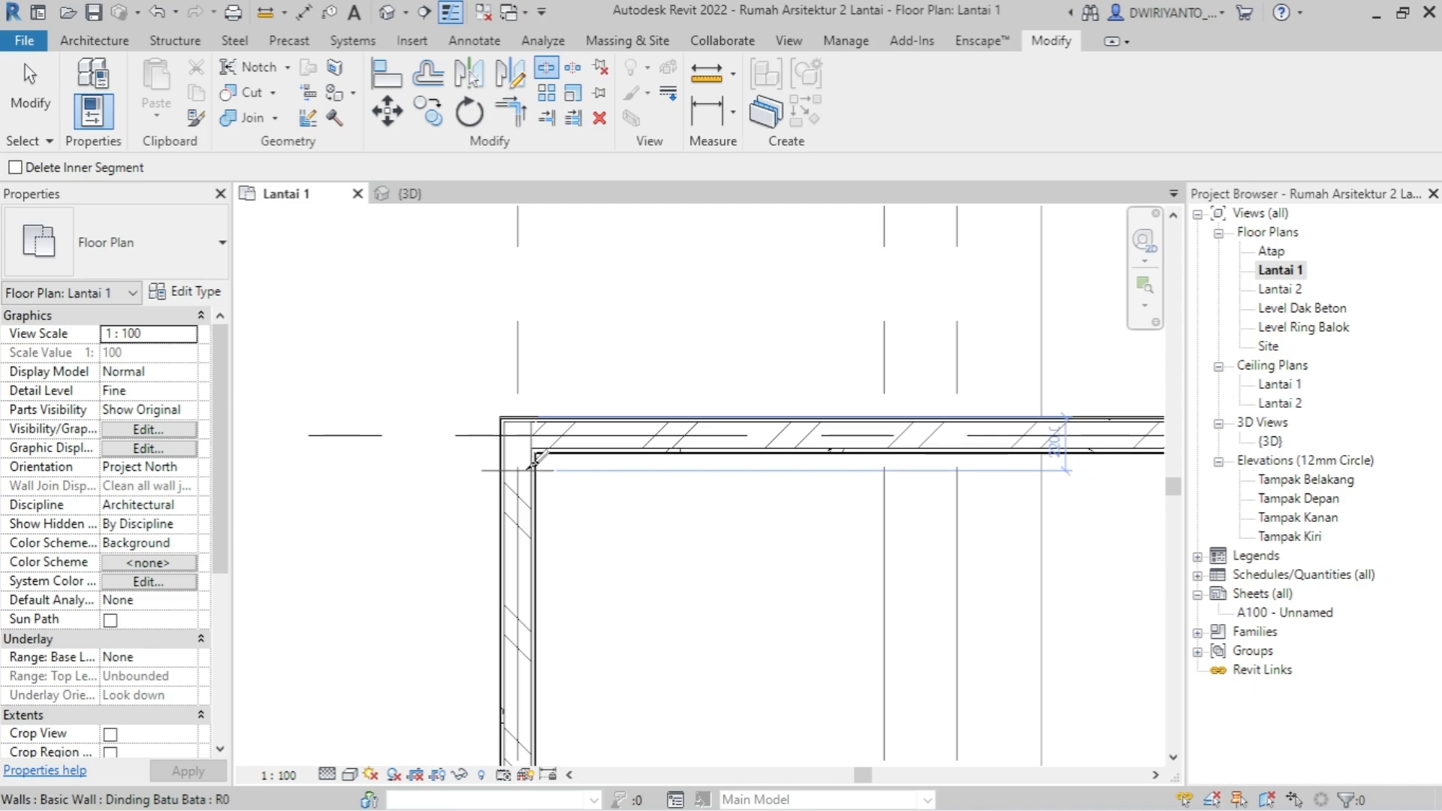
{"action": "scroll", "coordinate": [521, 448], "scroll_direction": "up", "scroll_amount": 2}
{"action": "left_click", "coordinate": [526, 442]}
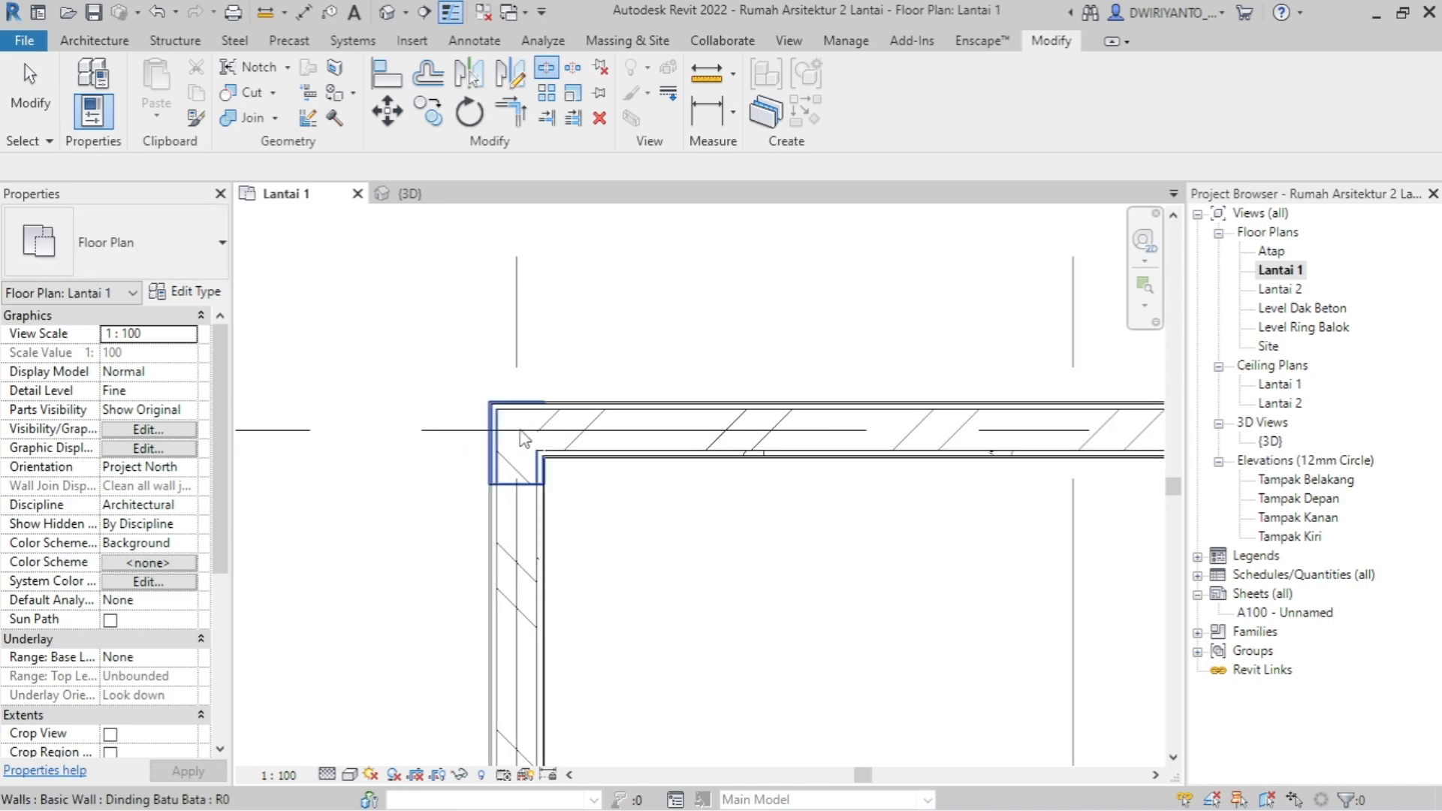
- Delete the short wall segment left at the corner of grid 1 and the leftmost vertical wall
{"action": "key", "text": "Escape"}
{"action": "key", "text": "Escape"}
{"action": "left_click", "coordinate": [511, 469]}
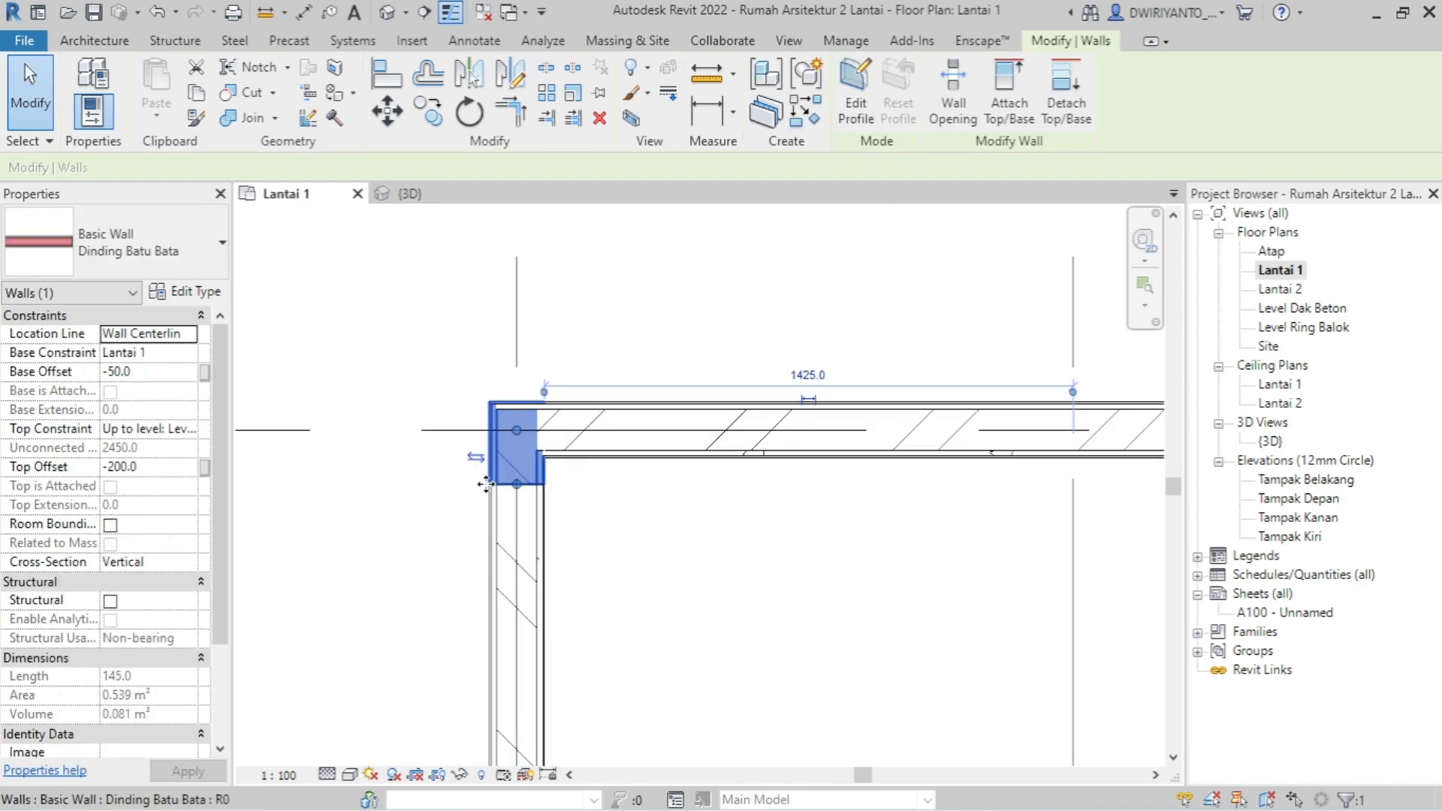
{"action": "key", "text": "Delete"}
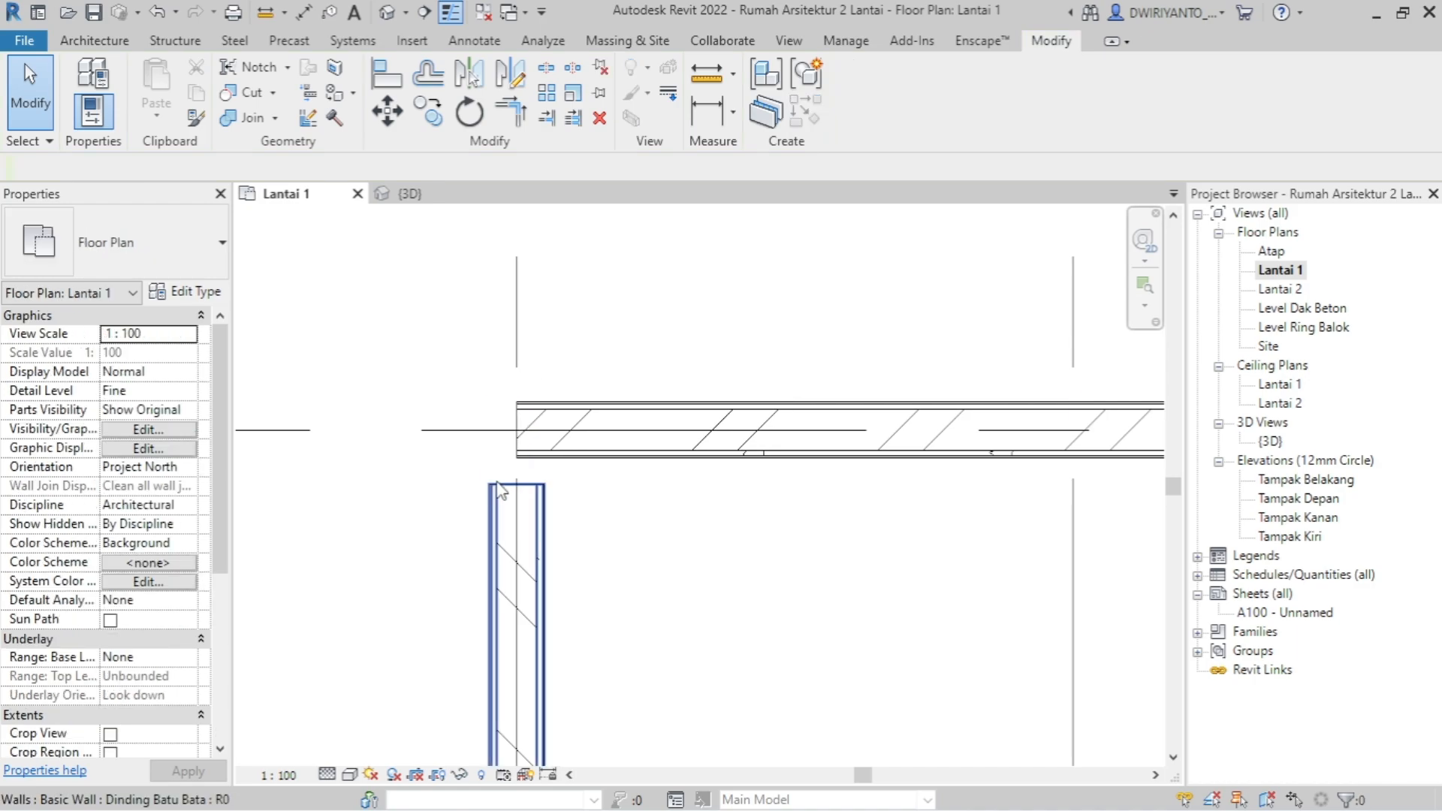
- Cut a wall opening about 84 mm long at the left end of the grid 1 horizontal wall
{"action": "left_click", "coordinate": [533, 439]}
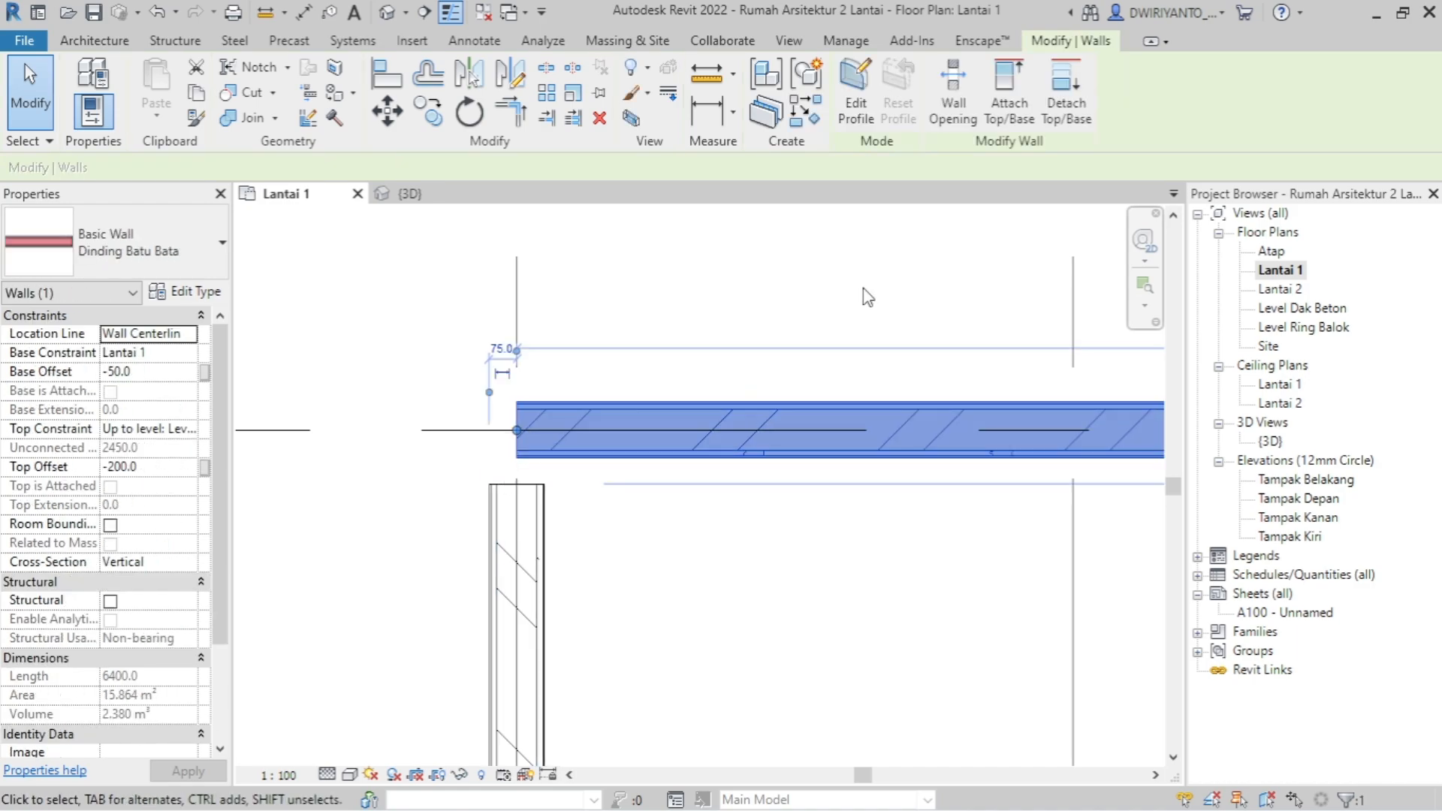
{"action": "left_click", "coordinate": [969, 101]}
{"action": "scroll", "coordinate": [492, 417], "scroll_direction": "up", "scroll_amount": 2}
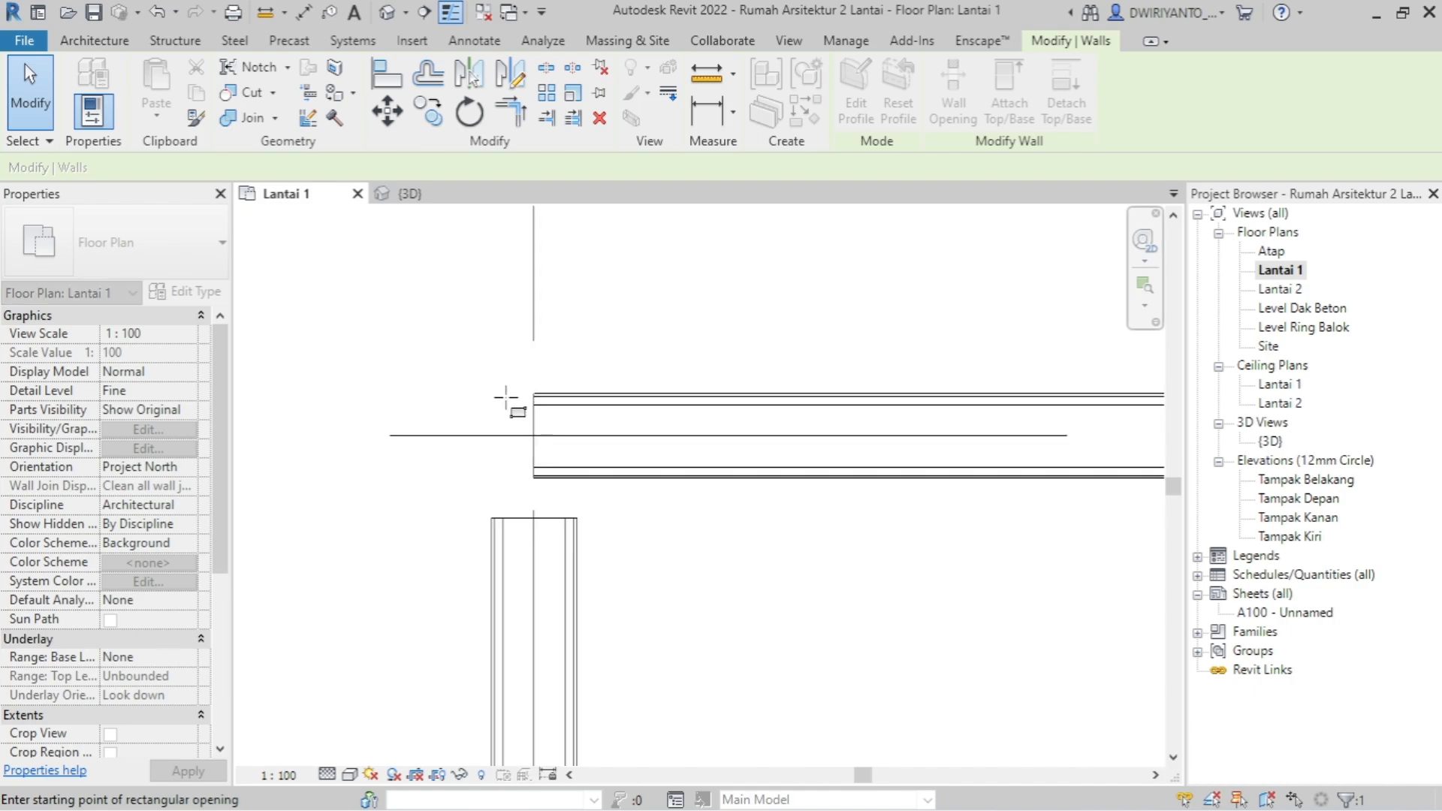
{"action": "left_click", "coordinate": [530, 393]}
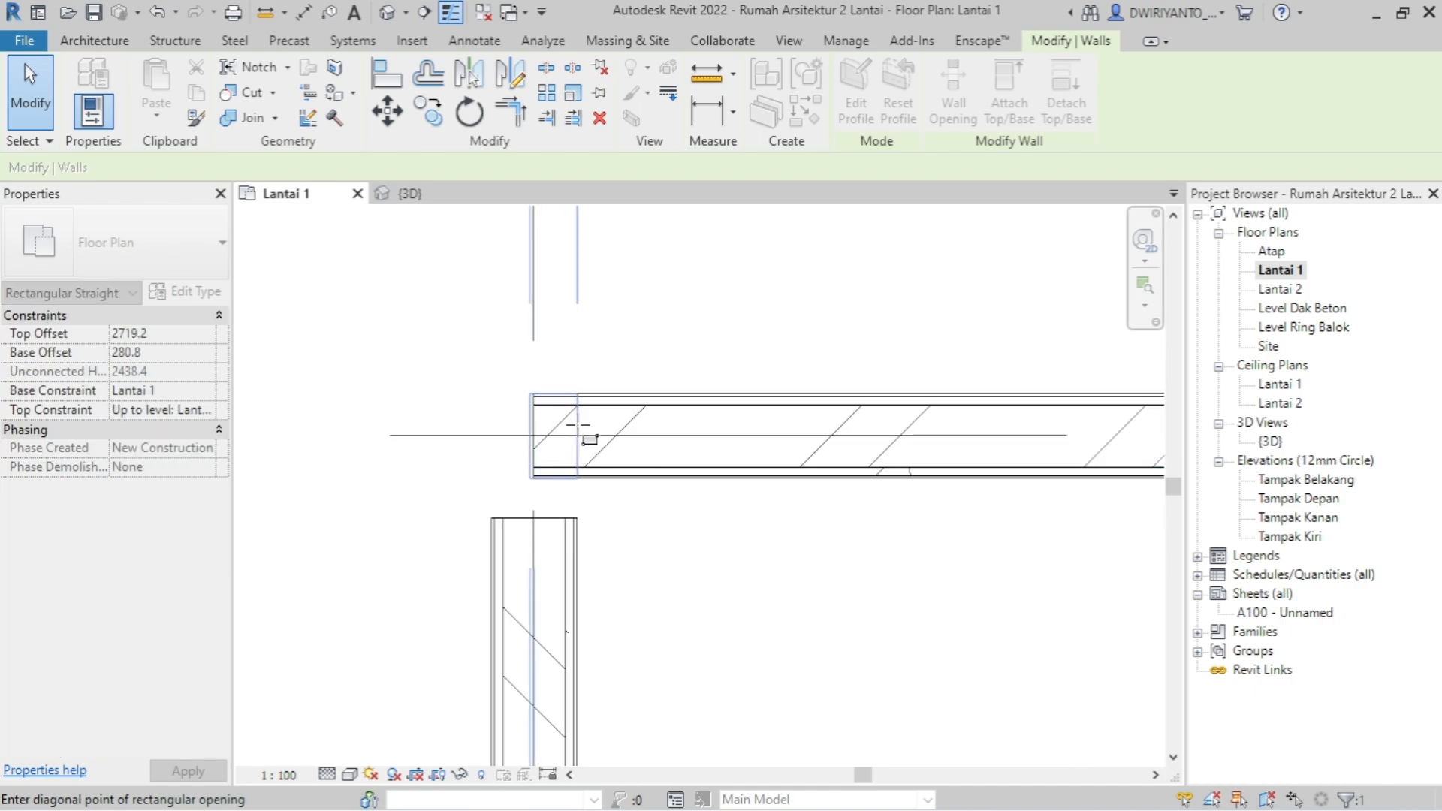
{"action": "left_click", "coordinate": [579, 426]}
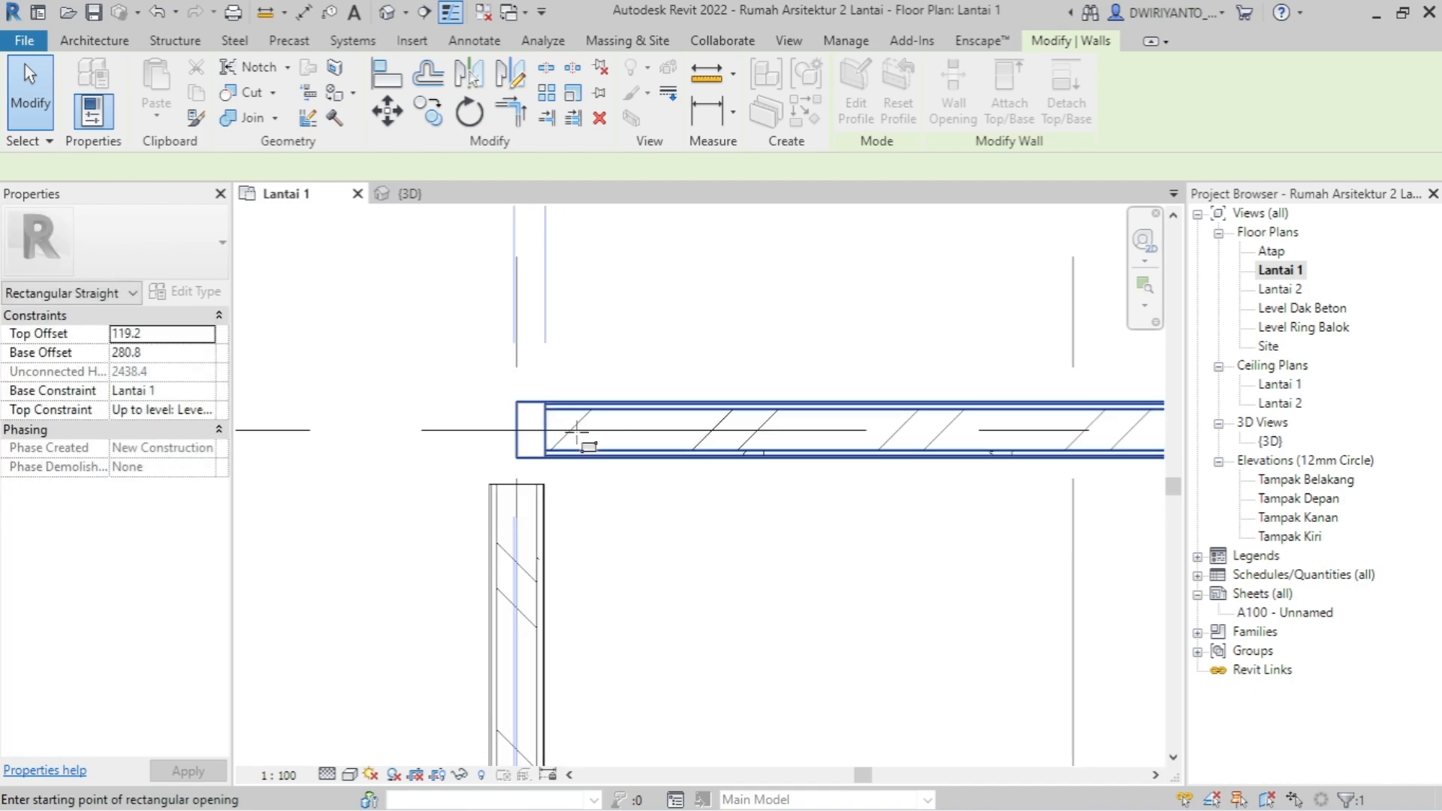
{"action": "key", "text": "Escape"}
{"action": "key", "text": "Escape"}
- Set the corner opening's top offset to -200, base offset to -50 and top constraint to Level Dak Beton
{"action": "left_click", "coordinate": [531, 454]}
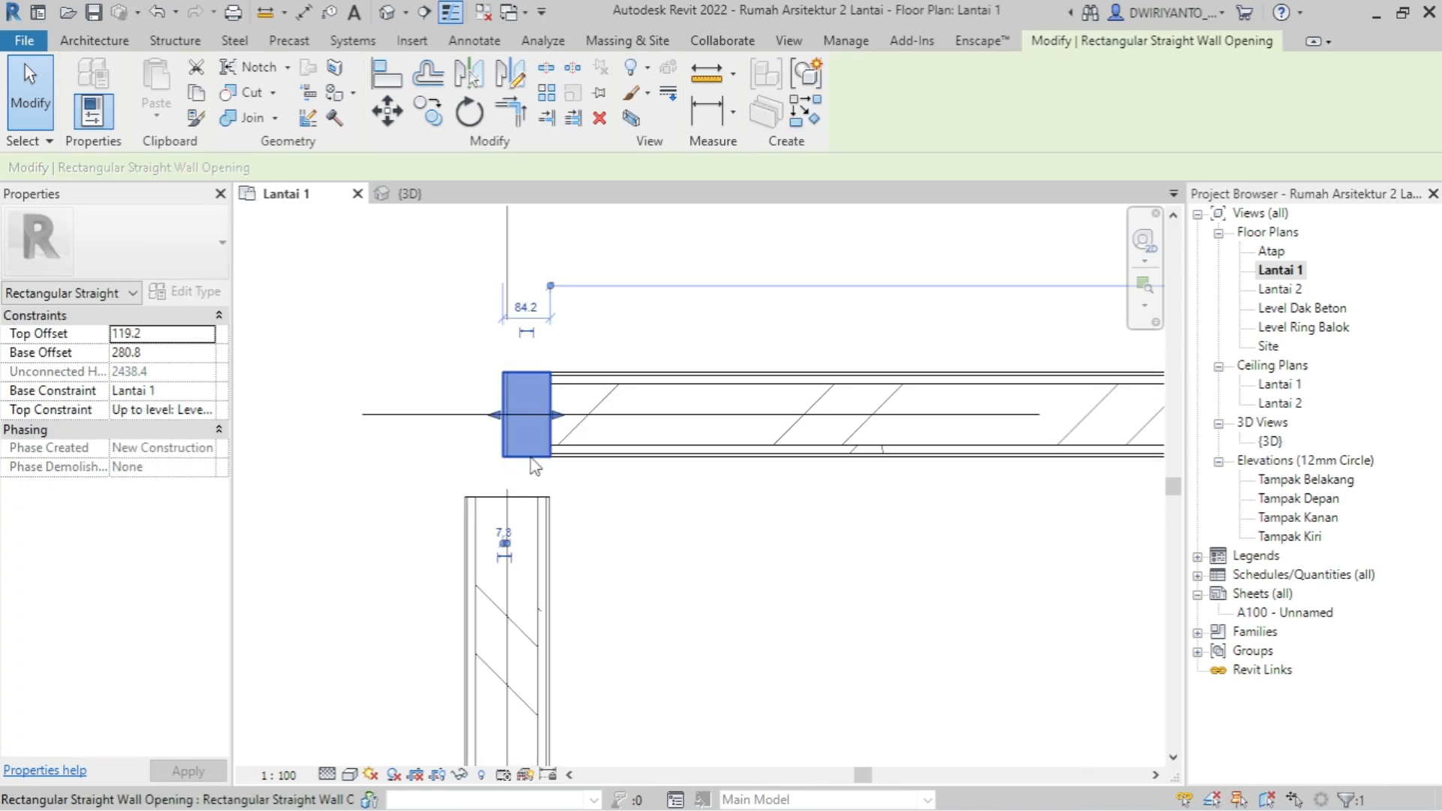
{"action": "left_click", "coordinate": [165, 337]}
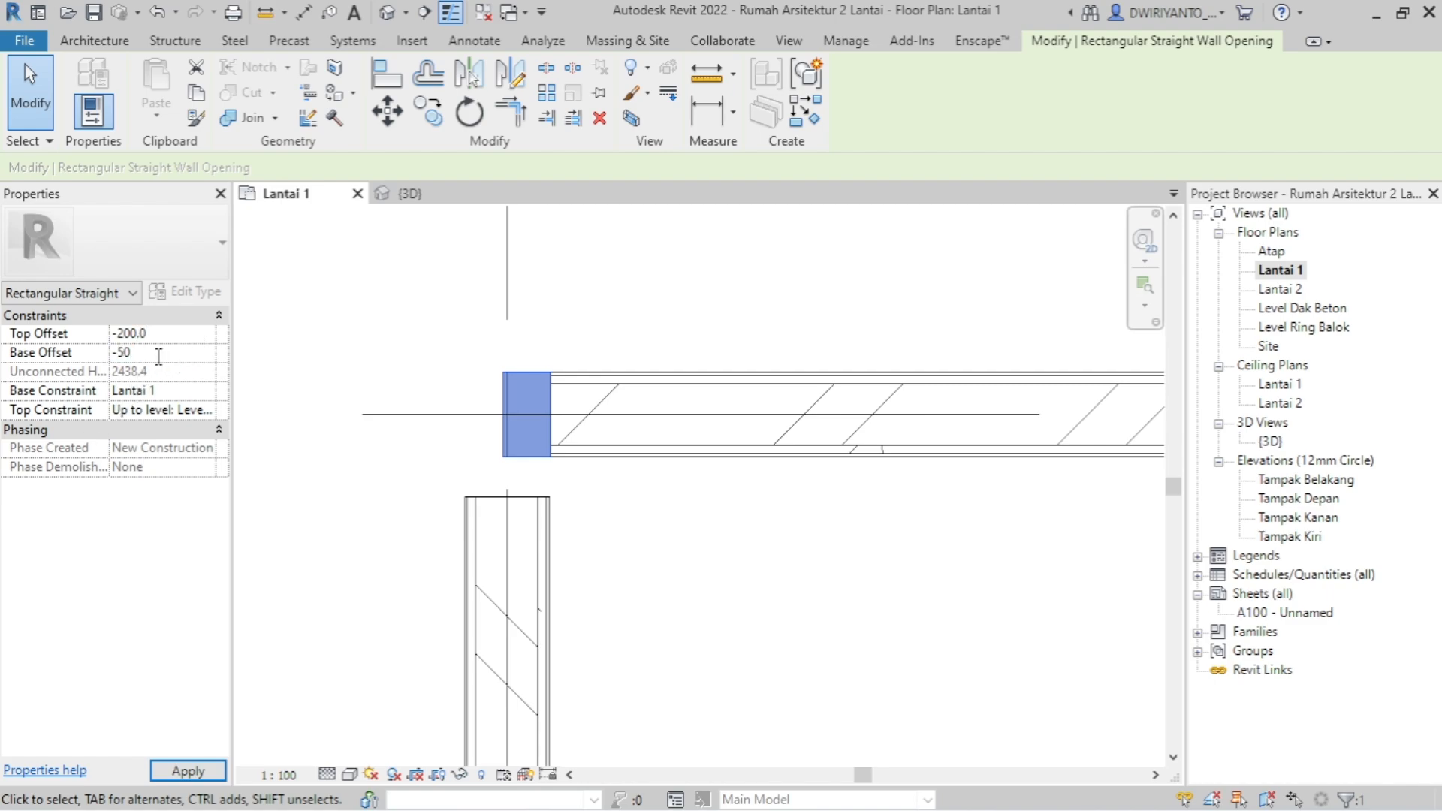
{"action": "key", "text": "Return"}
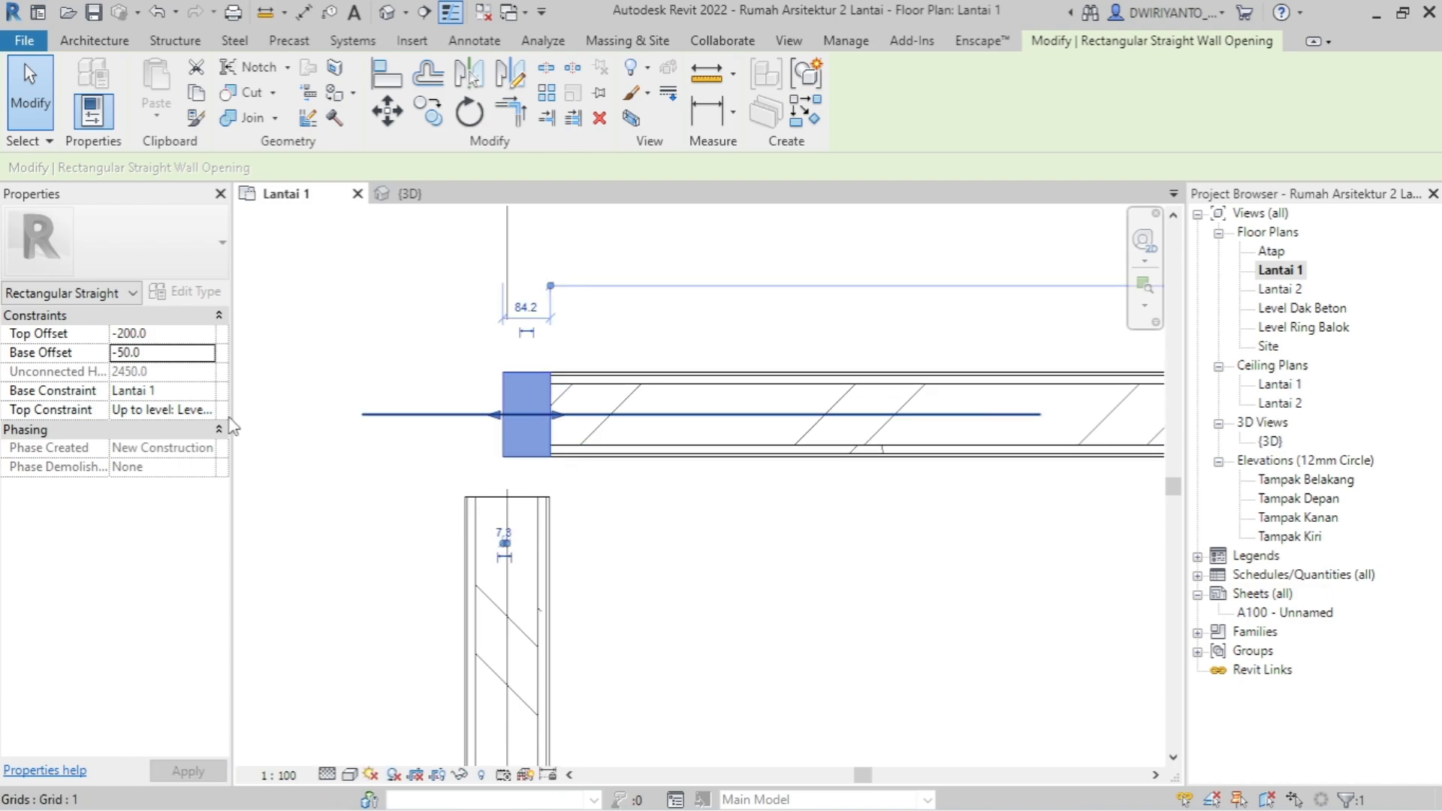
{"action": "left_click", "coordinate": [206, 413]}
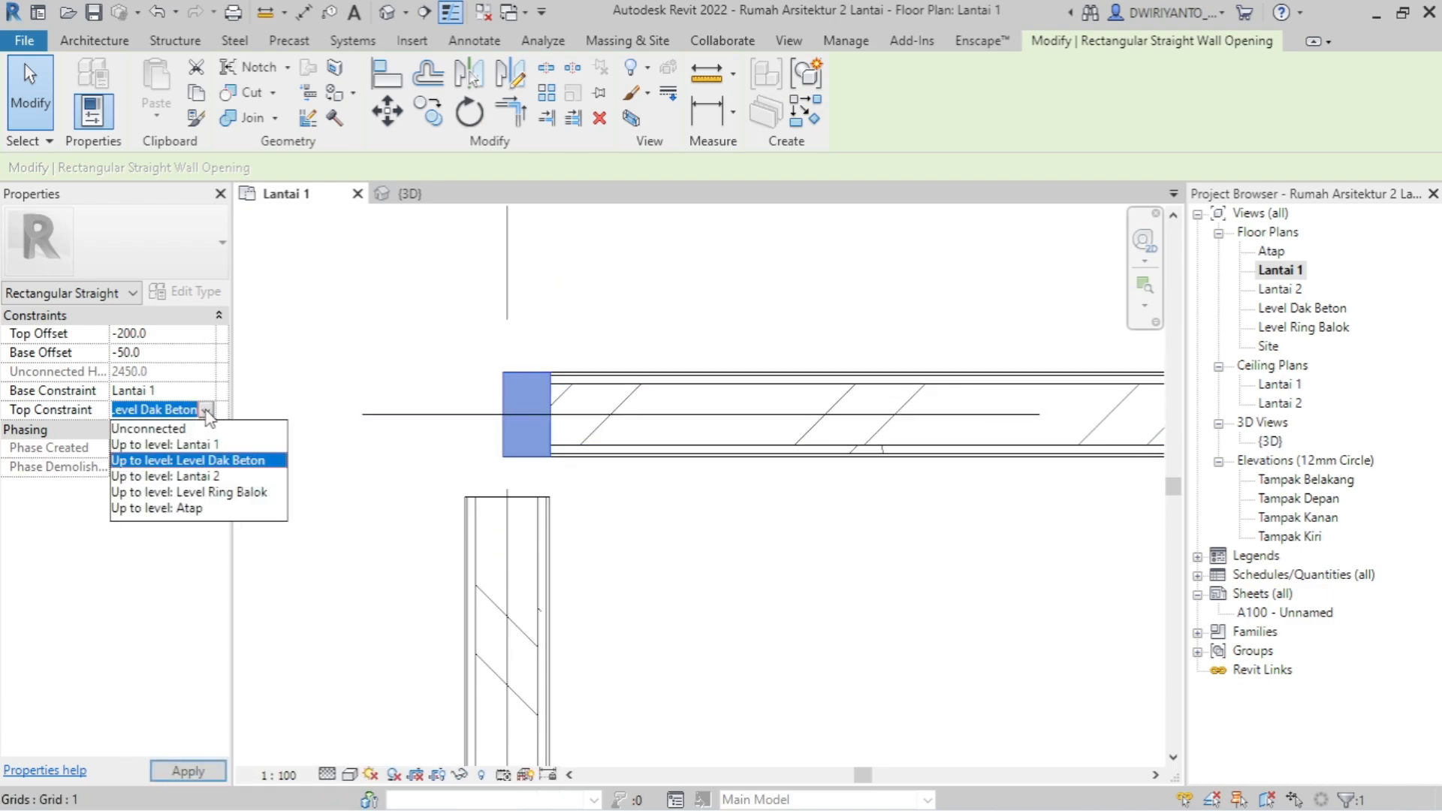
{"action": "left_click", "coordinate": [233, 461]}
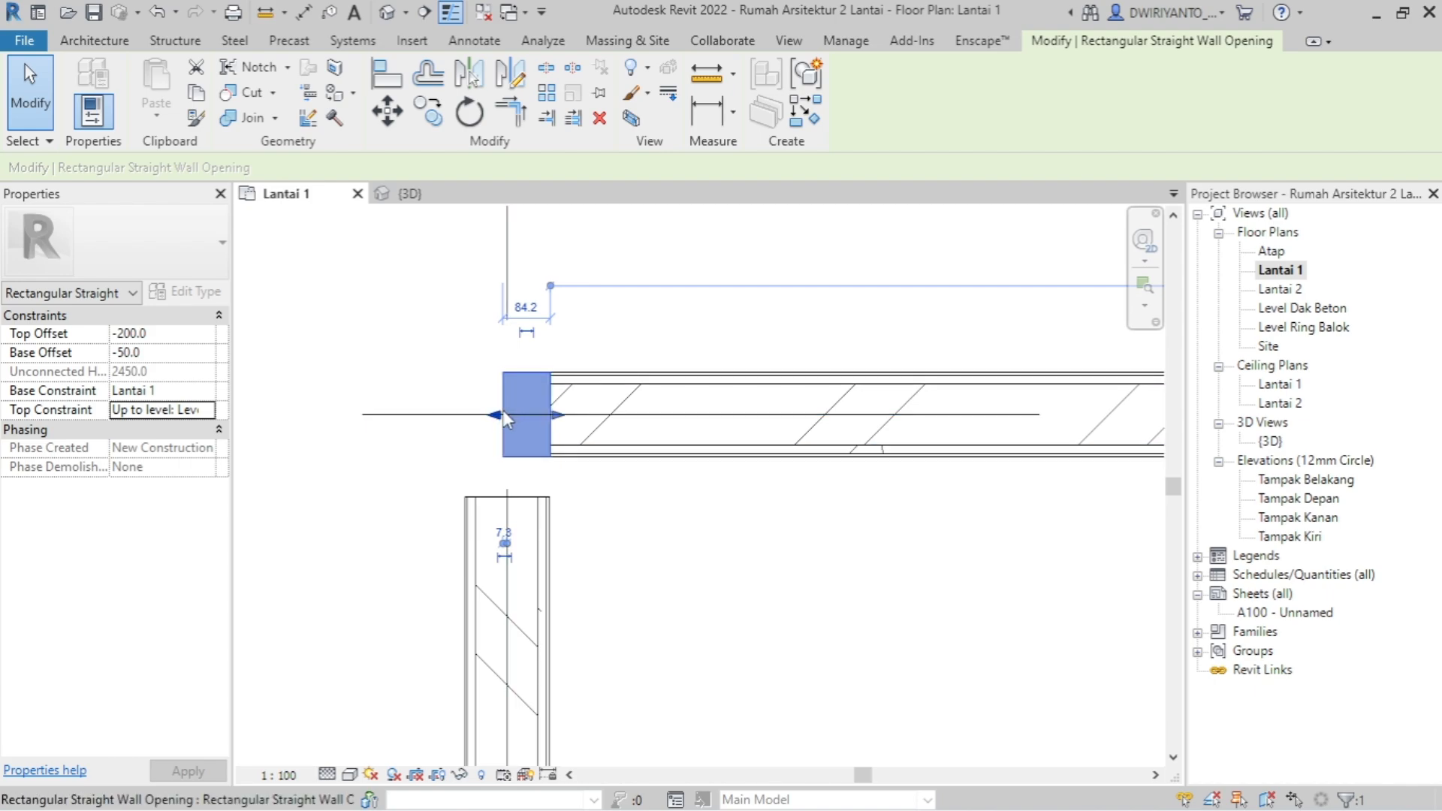
{"action": "scroll", "coordinate": [502, 409], "scroll_direction": "down", "scroll_amount": 2}
{"action": "left_click", "coordinate": [604, 367]}
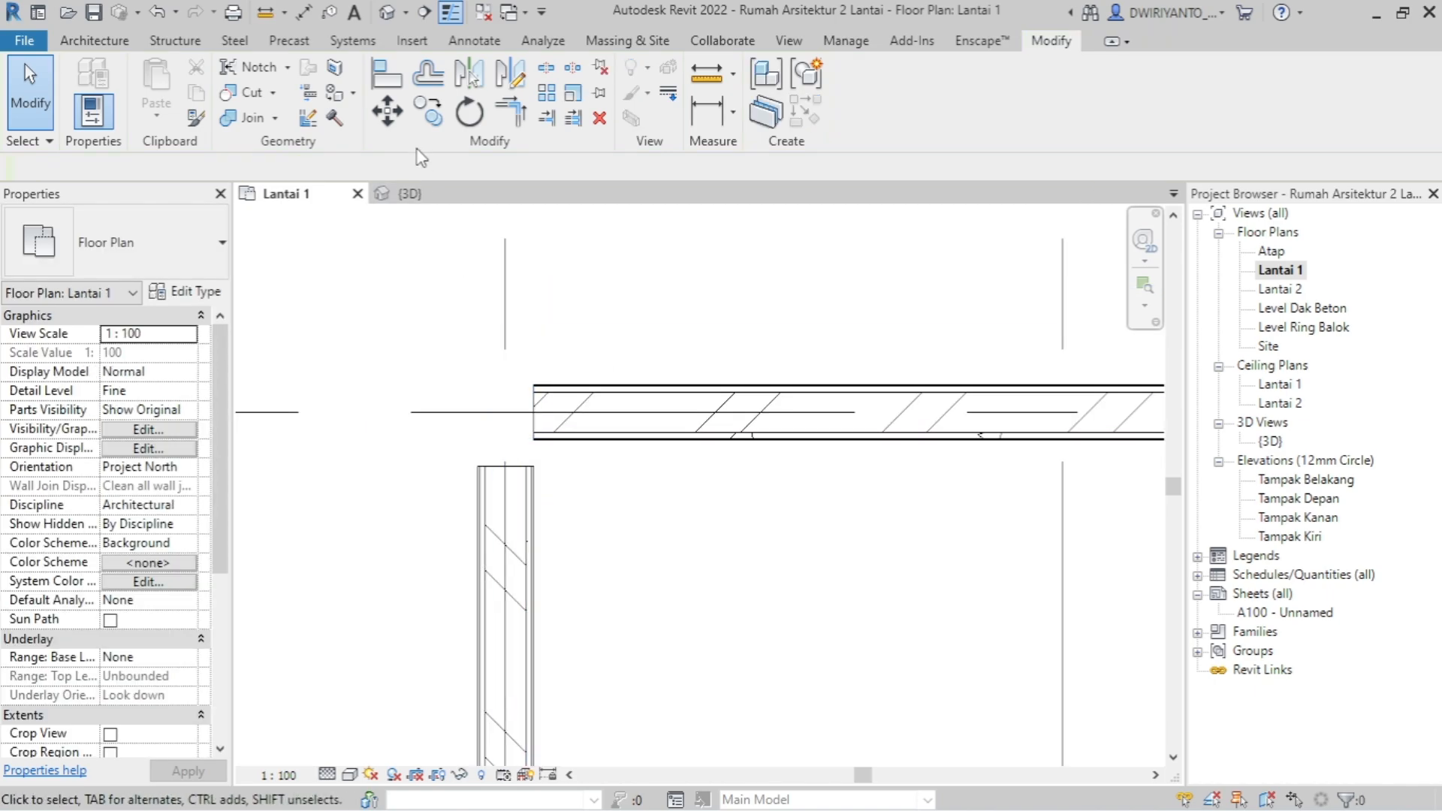
- Align the top end of the leftmost vertical wall with the lower face of the grid 1 horizontal wall
{"action": "left_click", "coordinate": [387, 75]}
{"action": "scroll", "coordinate": [552, 472], "scroll_direction": "up", "scroll_amount": 4}
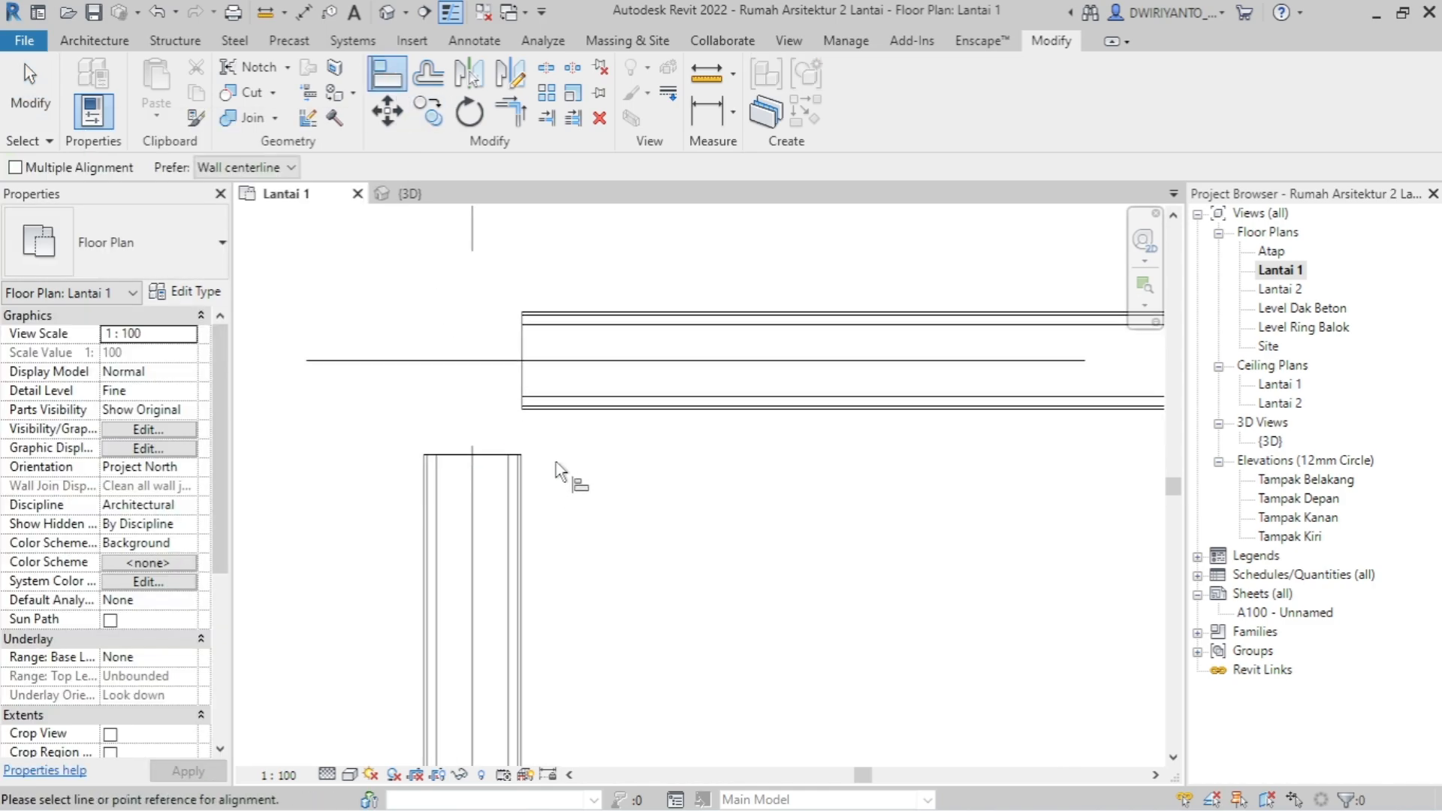
{"action": "left_click", "coordinate": [555, 397]}
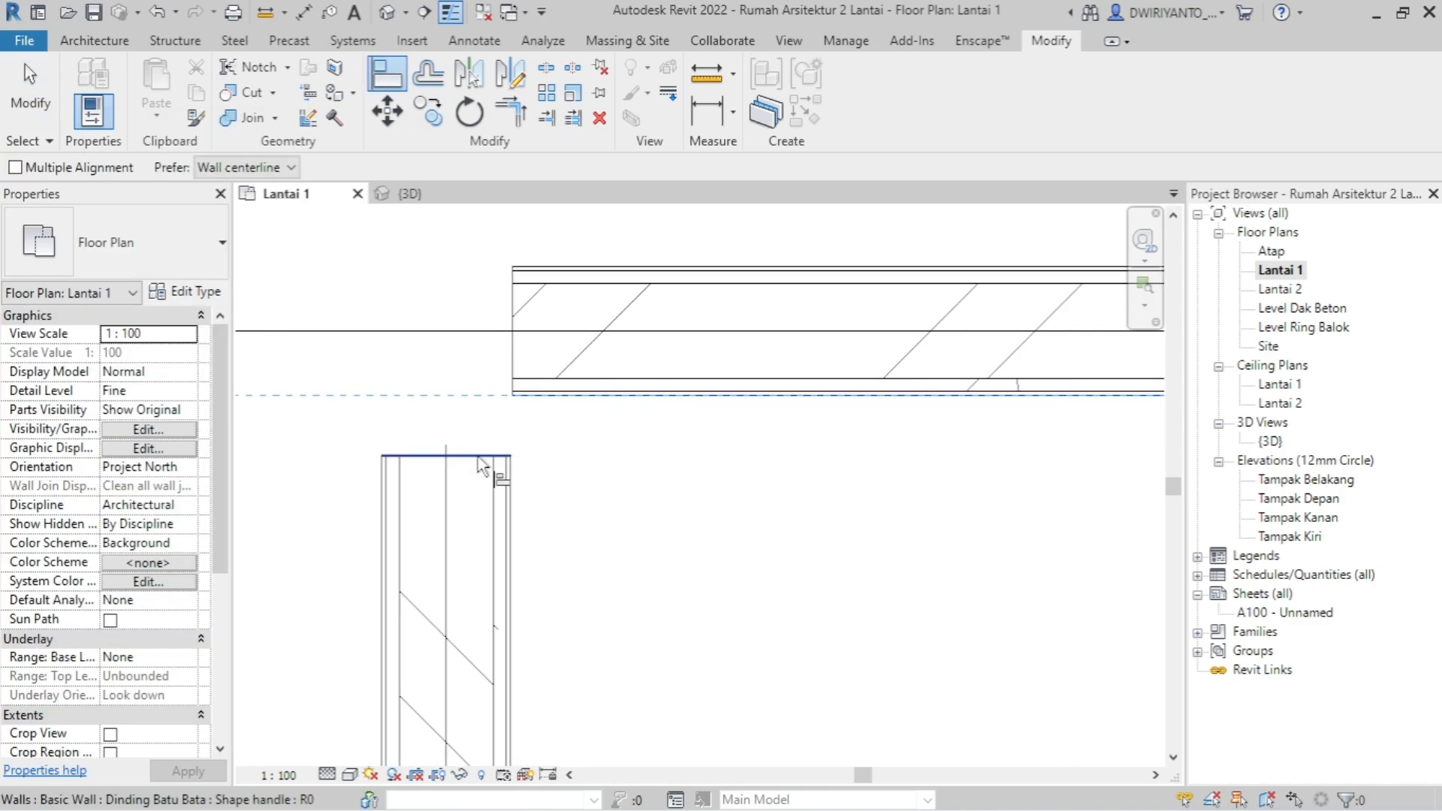
{"action": "left_click", "coordinate": [480, 465]}
{"action": "scroll", "coordinate": [484, 443], "scroll_direction": "up", "scroll_amount": 4}
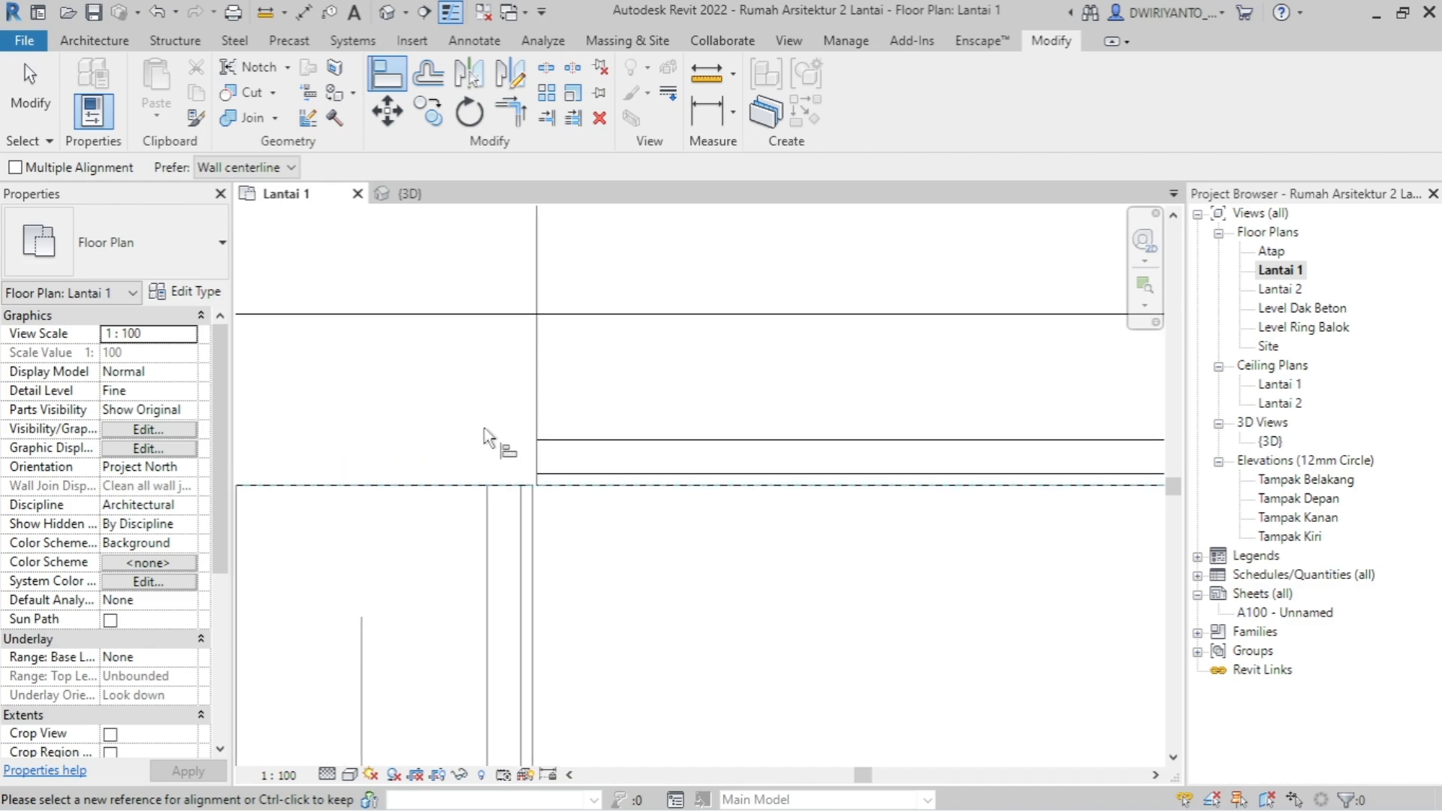
{"action": "key", "text": "Escape"}
{"action": "key", "text": "Escape"}
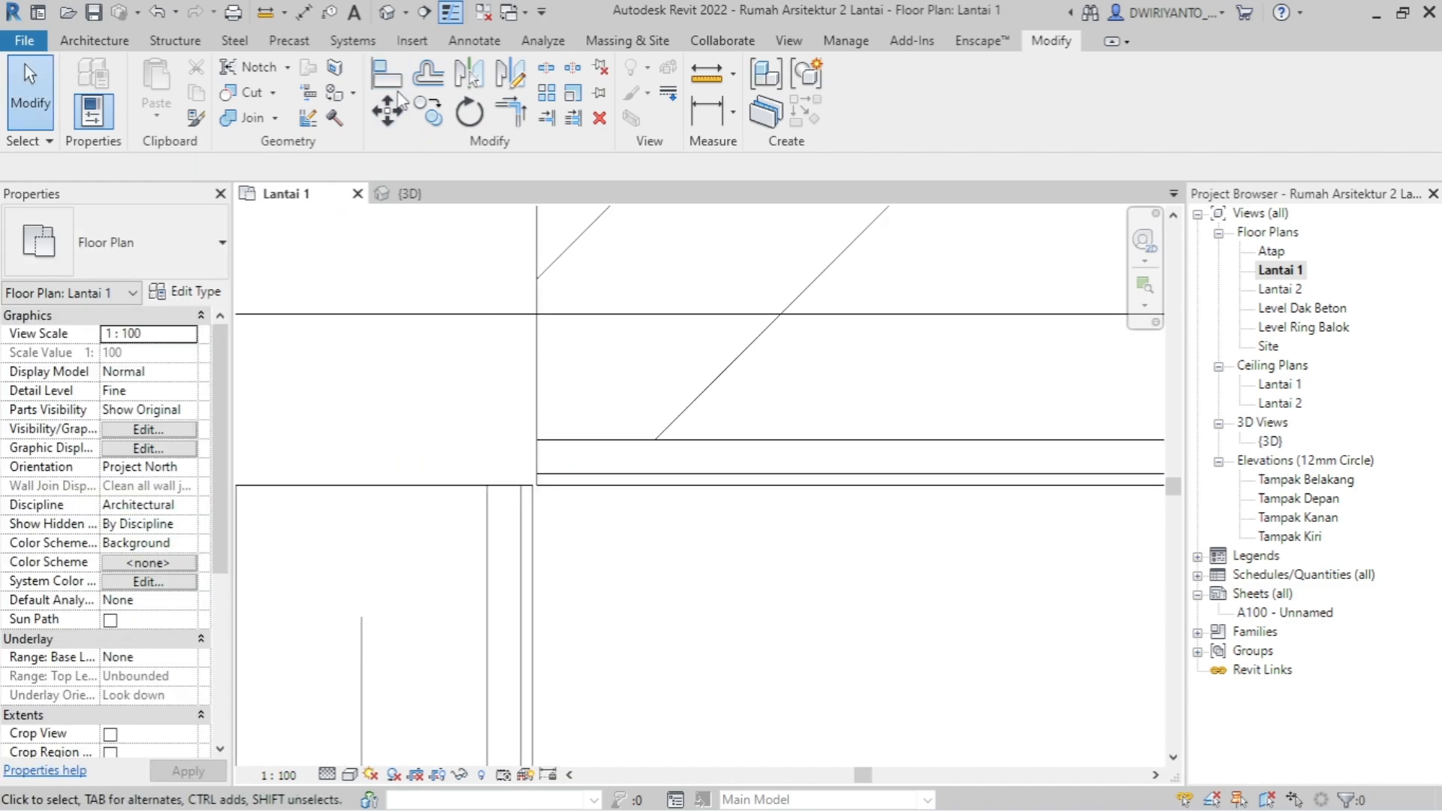
- Align the corner opening's right edge with the inner face of the leftmost vertical wall
{"action": "key", "text": "a"}
{"action": "key", "text": "l"}
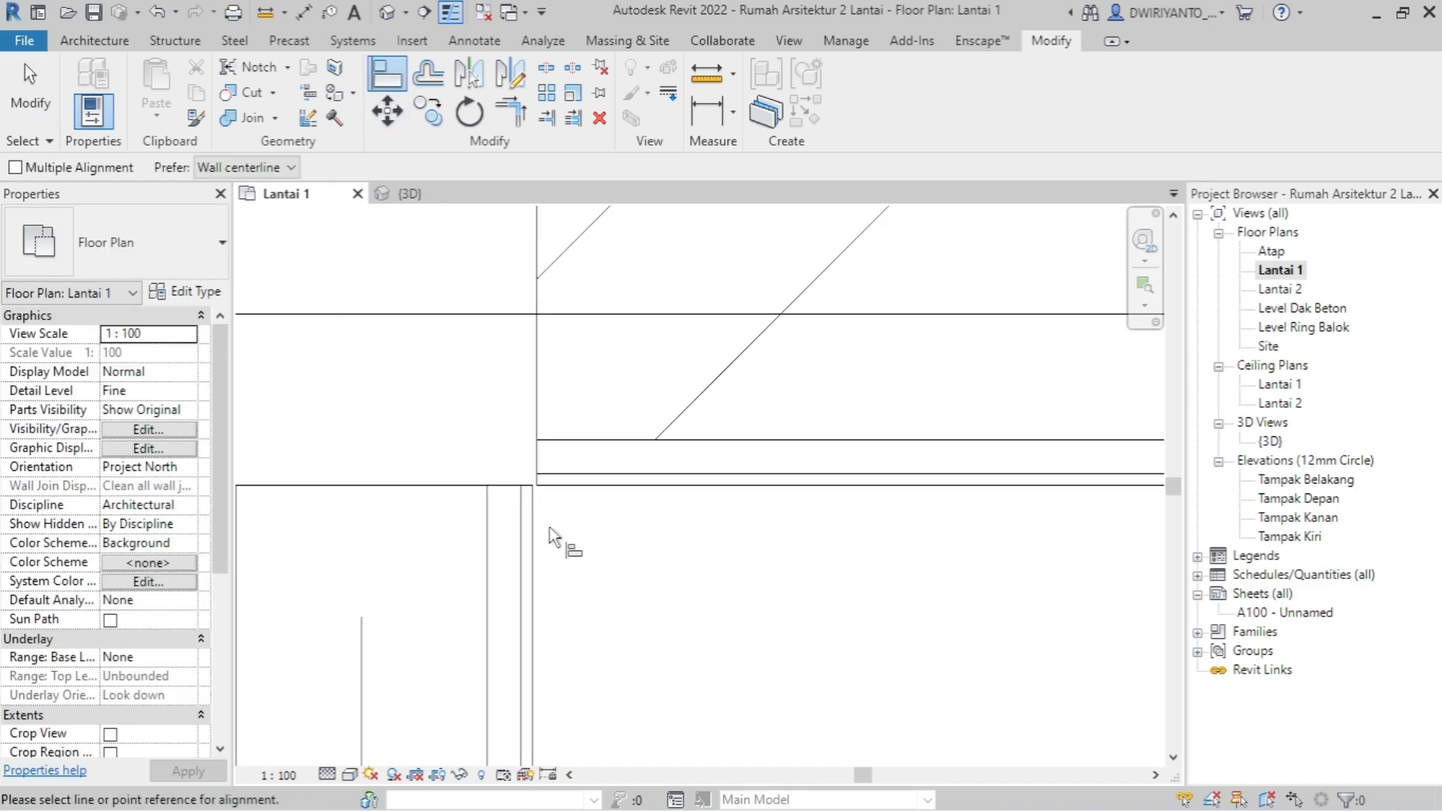
{"action": "left_click", "coordinate": [538, 457]}
{"action": "scroll", "coordinate": [528, 551], "scroll_direction": "down", "scroll_amount": 2}
{"action": "key", "text": "Escape"}
{"action": "scroll", "coordinate": [493, 489], "scroll_direction": "down", "scroll_amount": 5}
{"action": "key", "text": "Escape"}
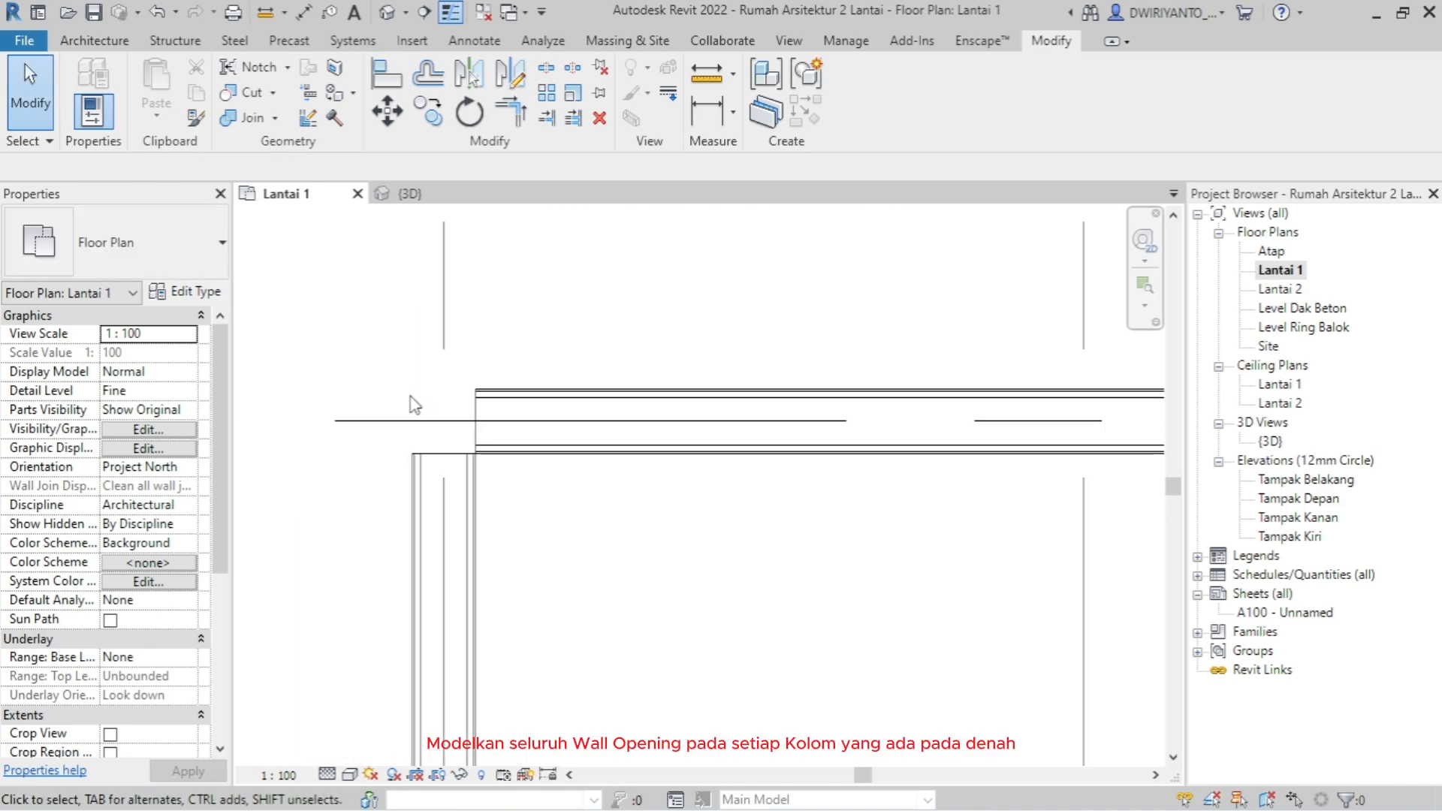
- Examine the remaining wall junctions between grids 1 and 6 on Lantai 1 that need column openings
{"action": "scroll", "coordinate": [416, 406], "scroll_direction": "down", "scroll_amount": 5}
{"action": "middle_click_drag", "start_coordinate": [547, 461], "coordinate": [644, 418]}
{"action": "mouse_move", "coordinate": [661, 488]}
{"action": "middle_mouse_down"}
{"action": "mouse_move", "coordinate": [725, 502]}
{"action": "mouse_move", "coordinate": [705, 409]}
{"action": "middle_mouse_up"}
{"action": "scroll", "coordinate": [661, 443], "scroll_direction": "down", "scroll_amount": 1}
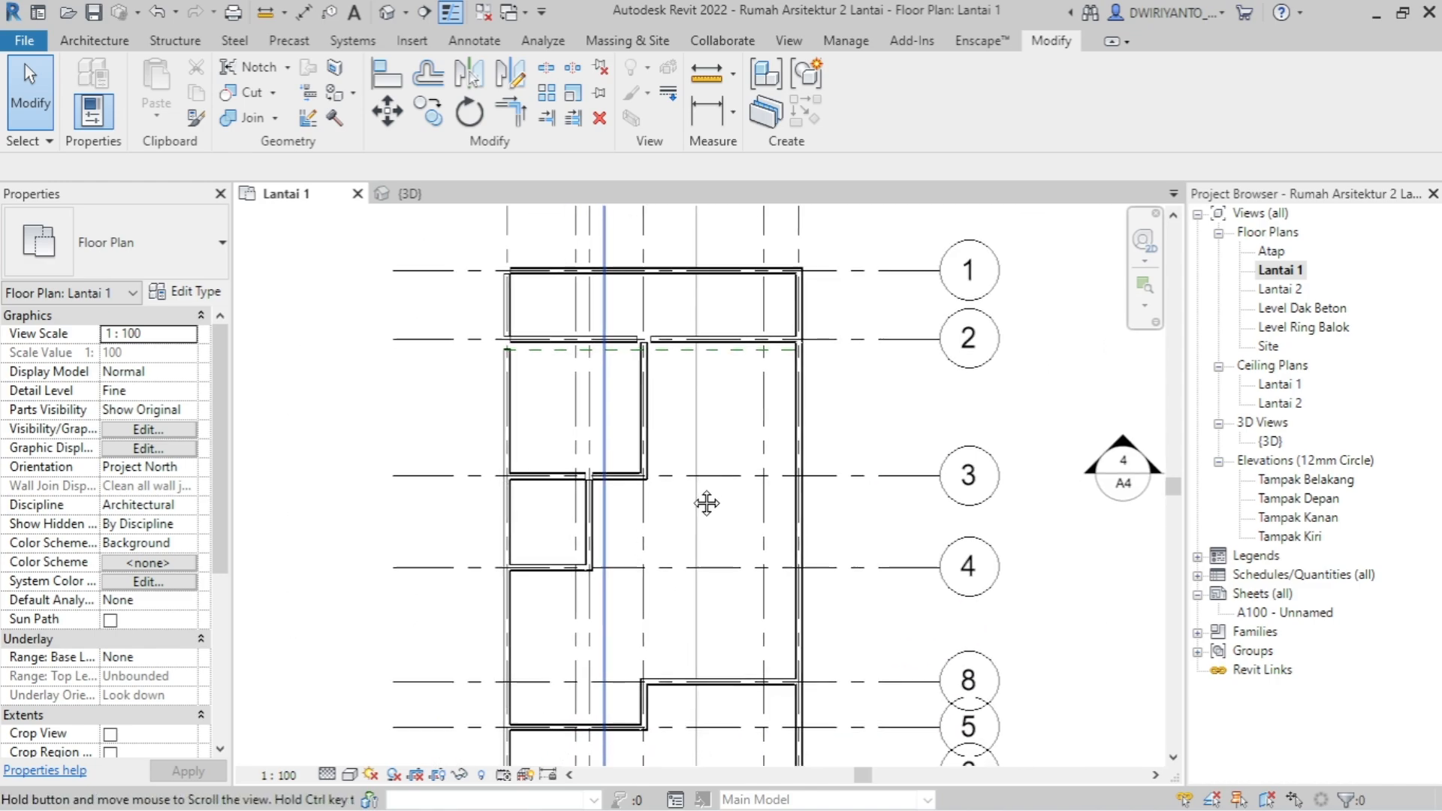
{"action": "middle_click_drag", "start_coordinate": [707, 504], "coordinate": [716, 488]}
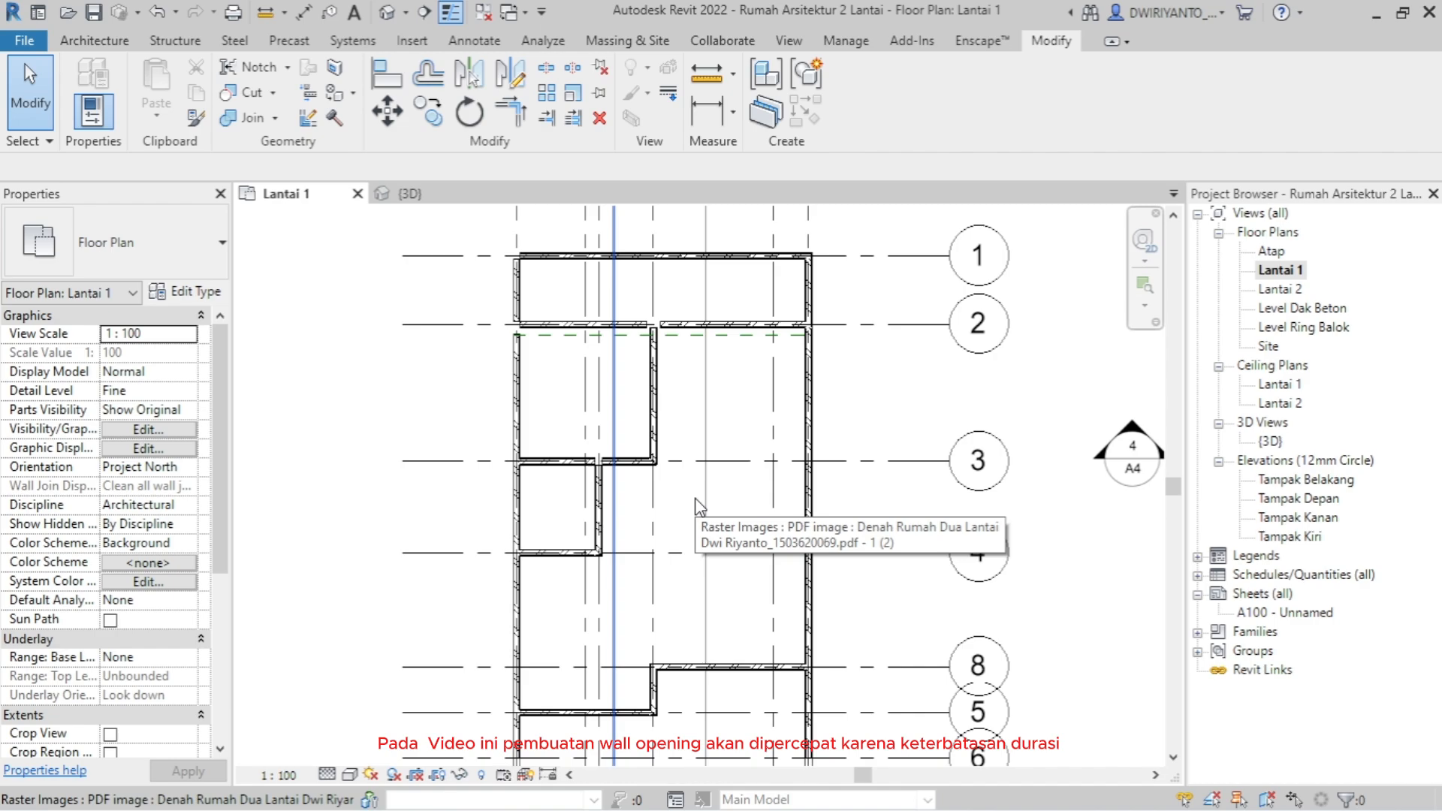
{"action": "scroll", "coordinate": [751, 443], "scroll_direction": "down", "scroll_amount": 2}
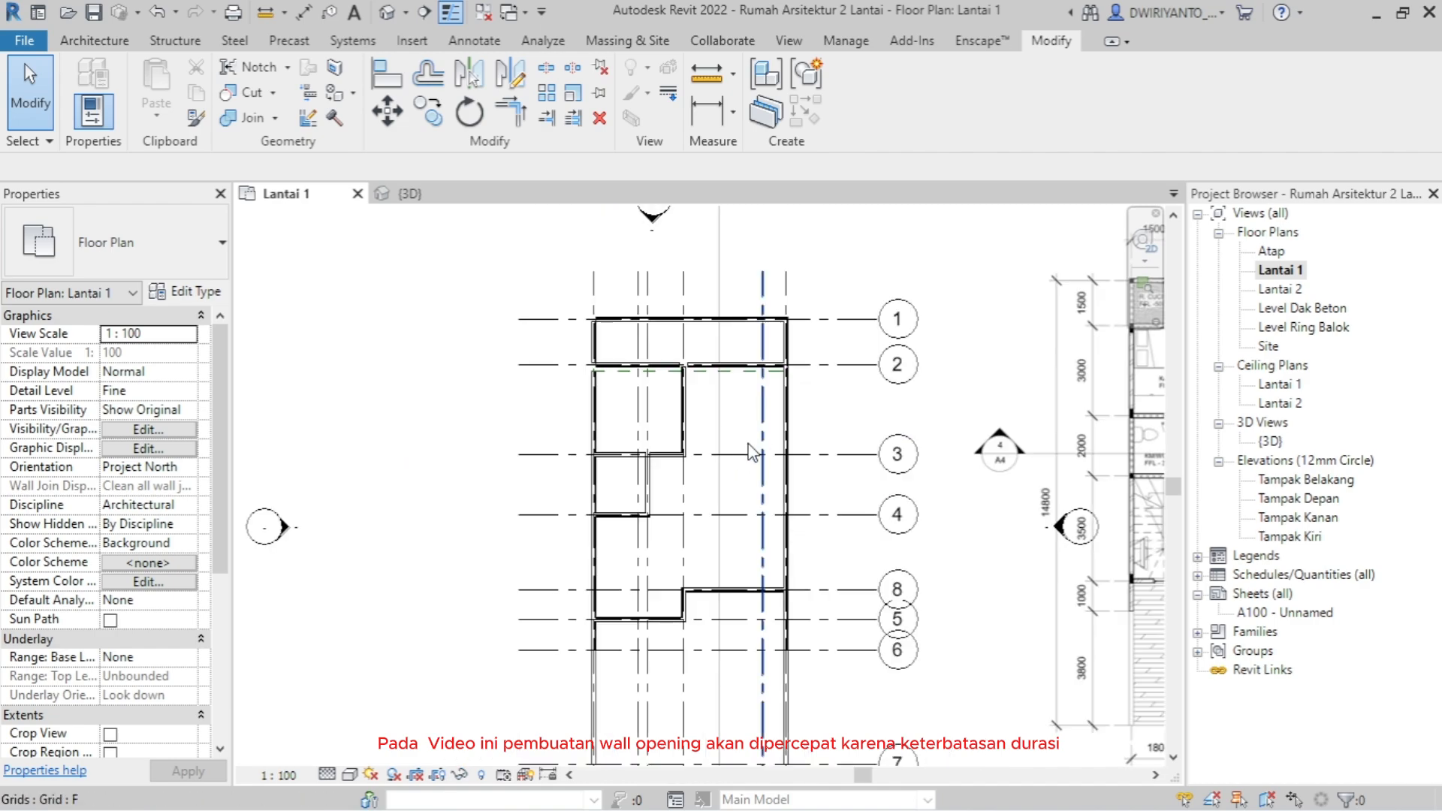
{"action": "scroll", "coordinate": [693, 359], "scroll_direction": "up", "scroll_amount": 3}
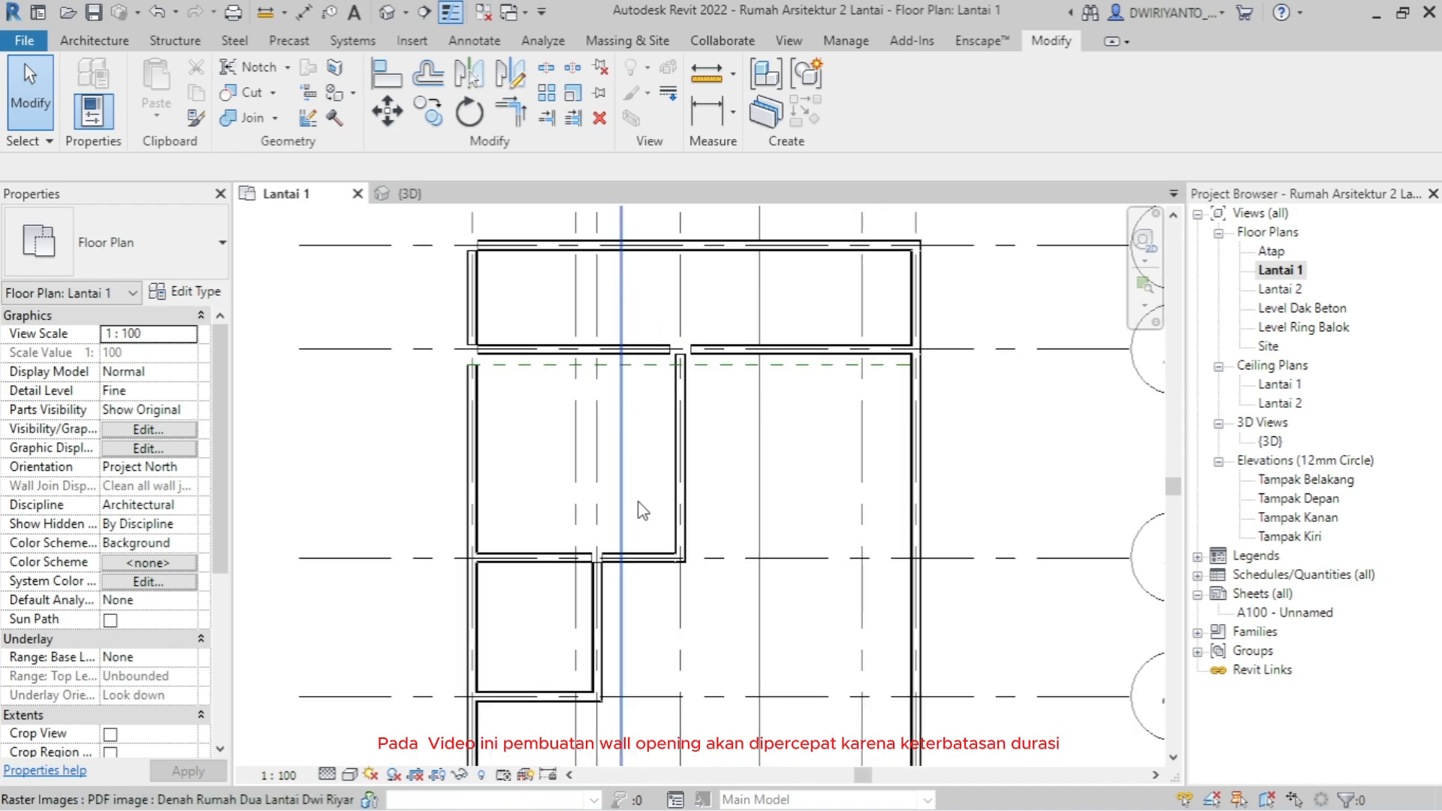
{"action": "scroll", "coordinate": [552, 499], "scroll_direction": "up", "scroll_amount": 1}
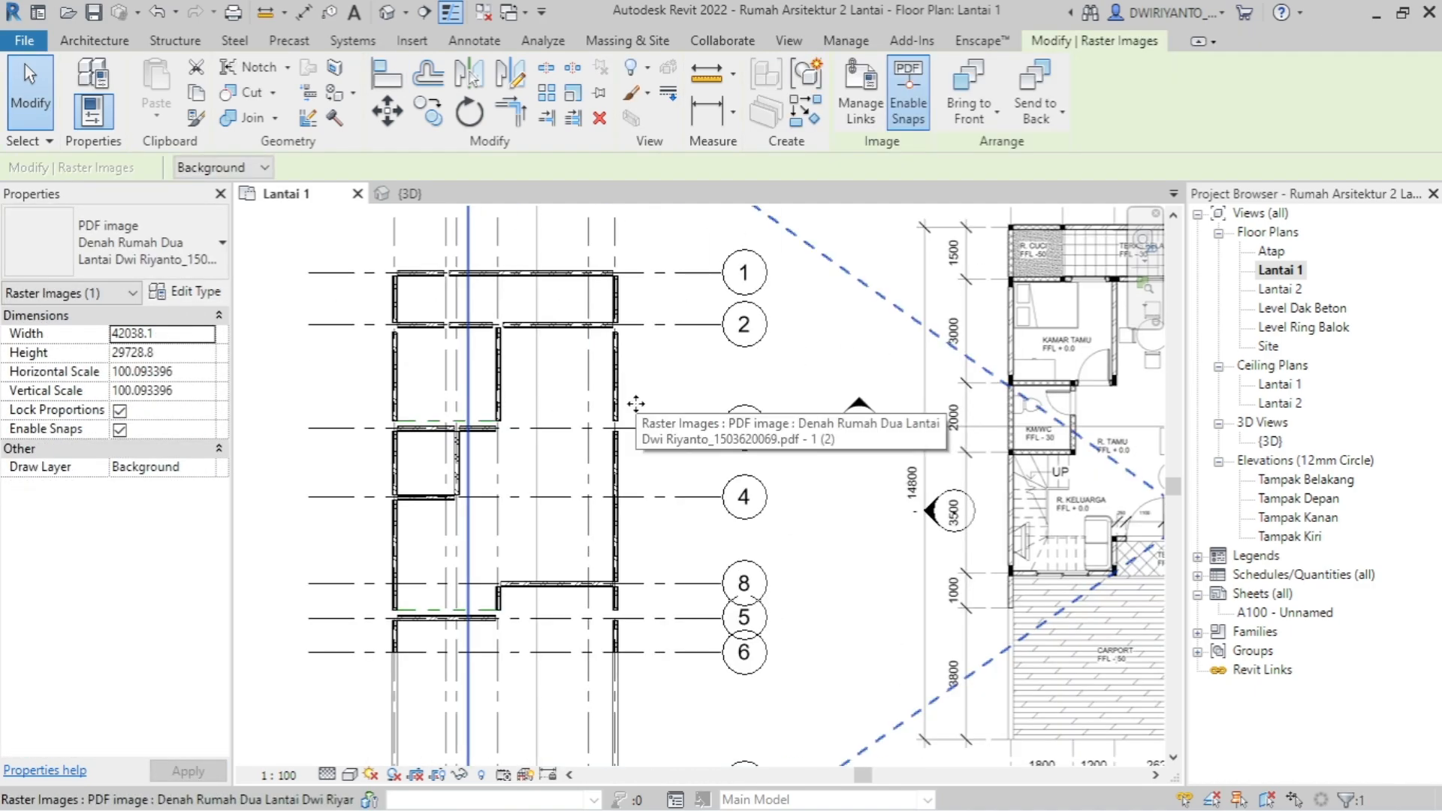
- Compare the wall openings with the column positions on the floor plan image, and open the {3D} view
{"action": "scroll", "coordinate": [534, 354], "scroll_direction": "up", "scroll_amount": 2}
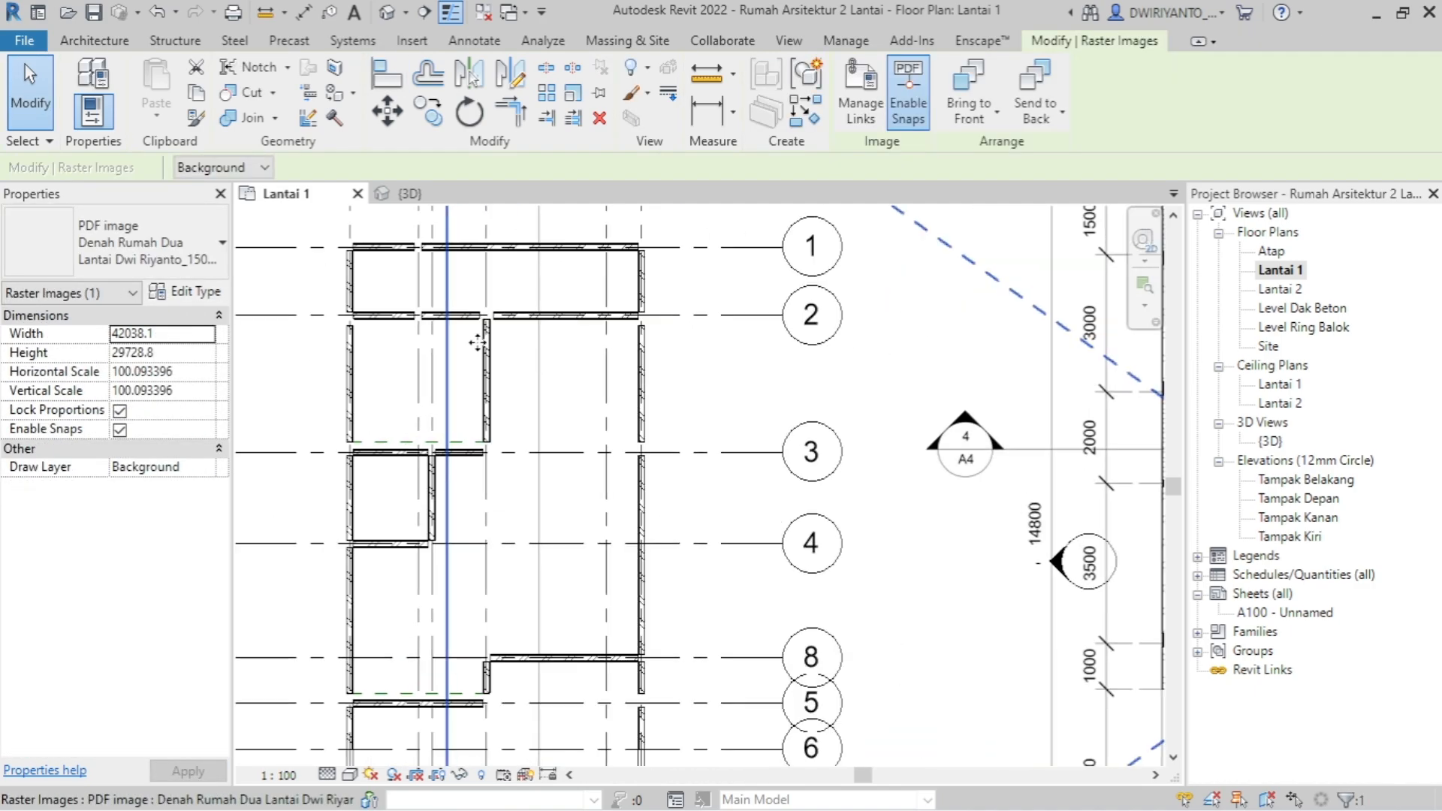
{"action": "scroll", "coordinate": [535, 377], "scroll_direction": "down", "scroll_amount": 1}
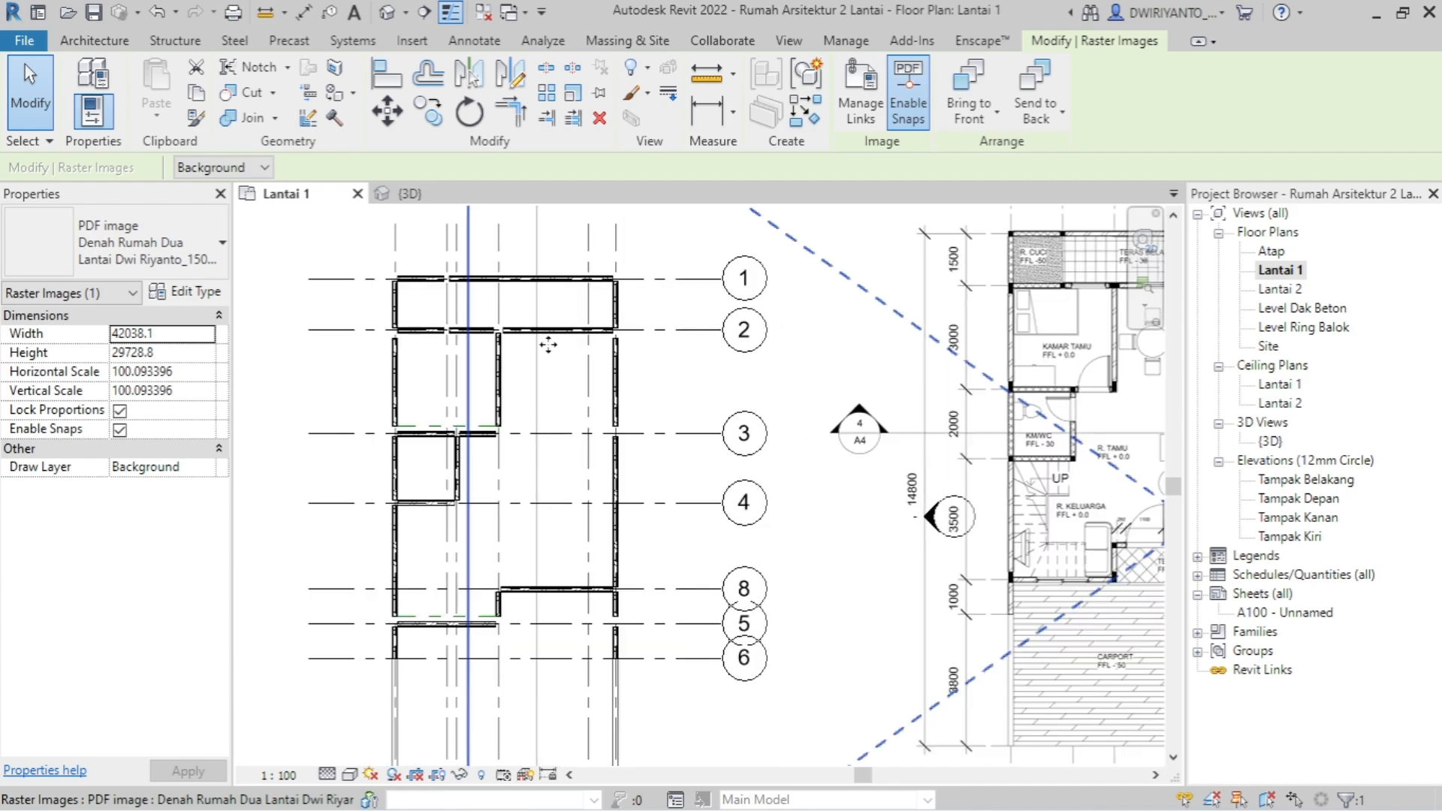
{"action": "middle_click_drag", "start_coordinate": [938, 338], "coordinate": [979, 419]}
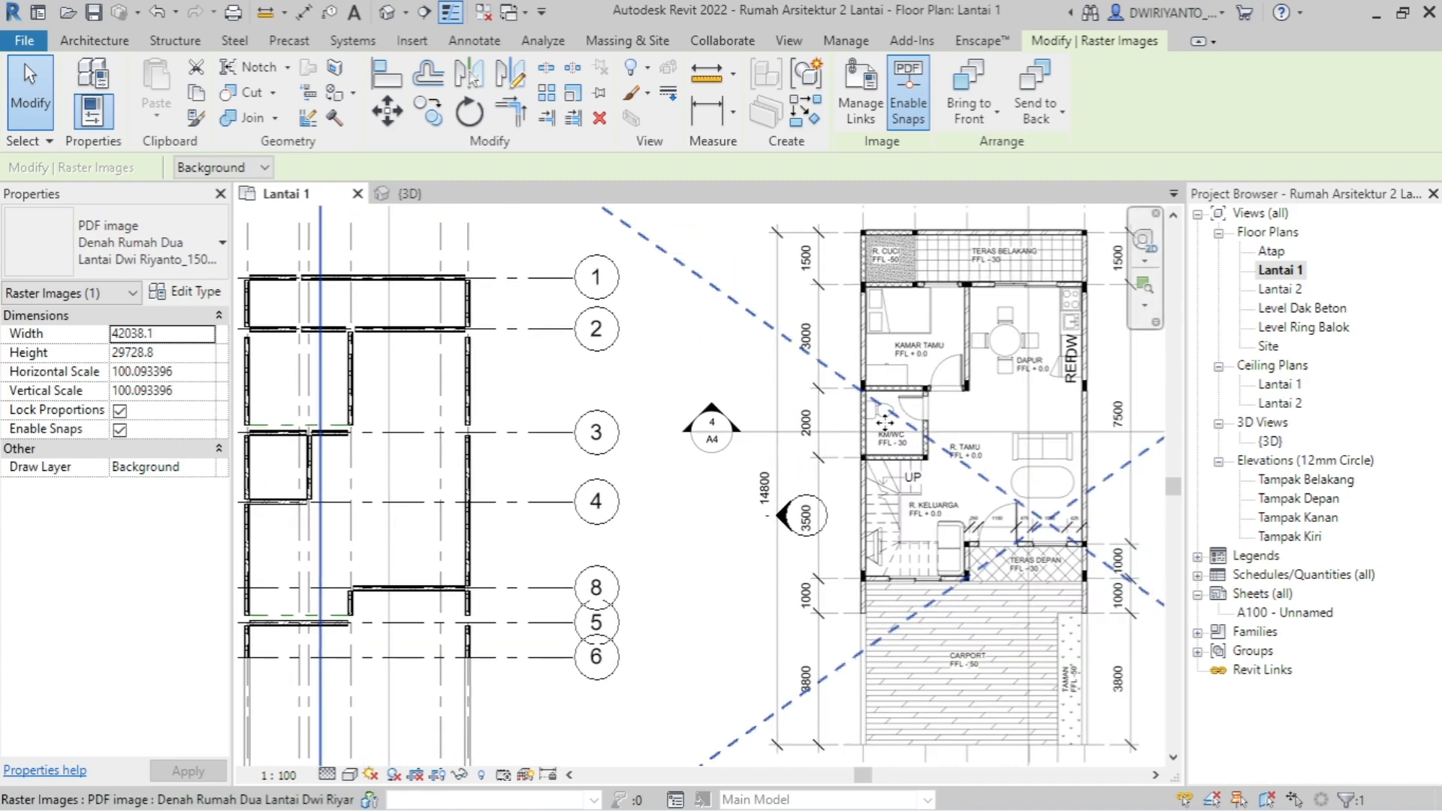
{"action": "scroll", "coordinate": [885, 423], "scroll_direction": "down", "scroll_amount": 1}
{"action": "scroll", "coordinate": [432, 589], "scroll_direction": "up", "scroll_amount": 1}
{"action": "scroll", "coordinate": [535, 532], "scroll_direction": "up", "scroll_amount": 1}
{"action": "scroll", "coordinate": [550, 581], "scroll_direction": "up", "scroll_amount": 2}
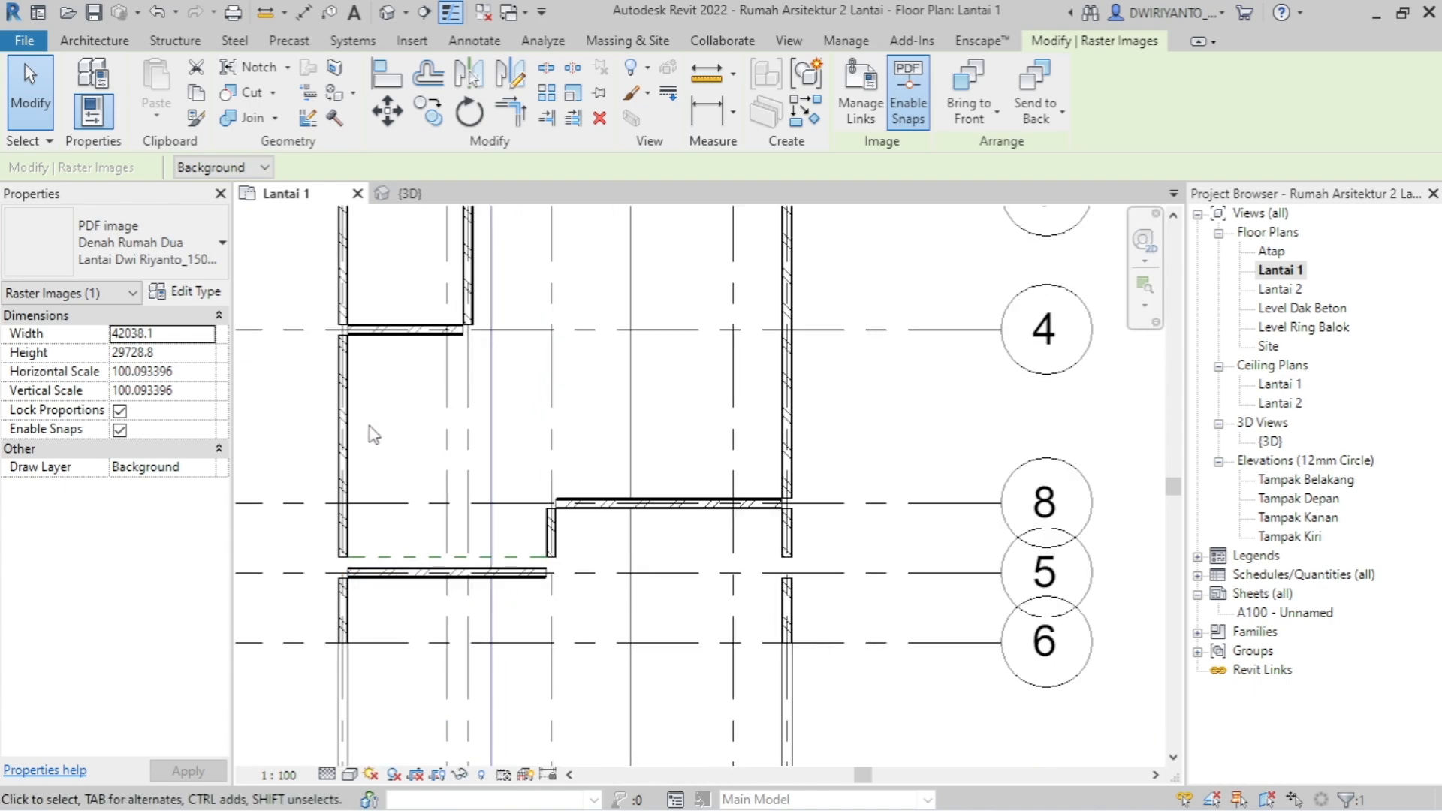
{"action": "scroll", "coordinate": [406, 568], "scroll_direction": "down", "scroll_amount": 2}
{"action": "scroll", "coordinate": [718, 552], "scroll_direction": "down", "scroll_amount": 1}
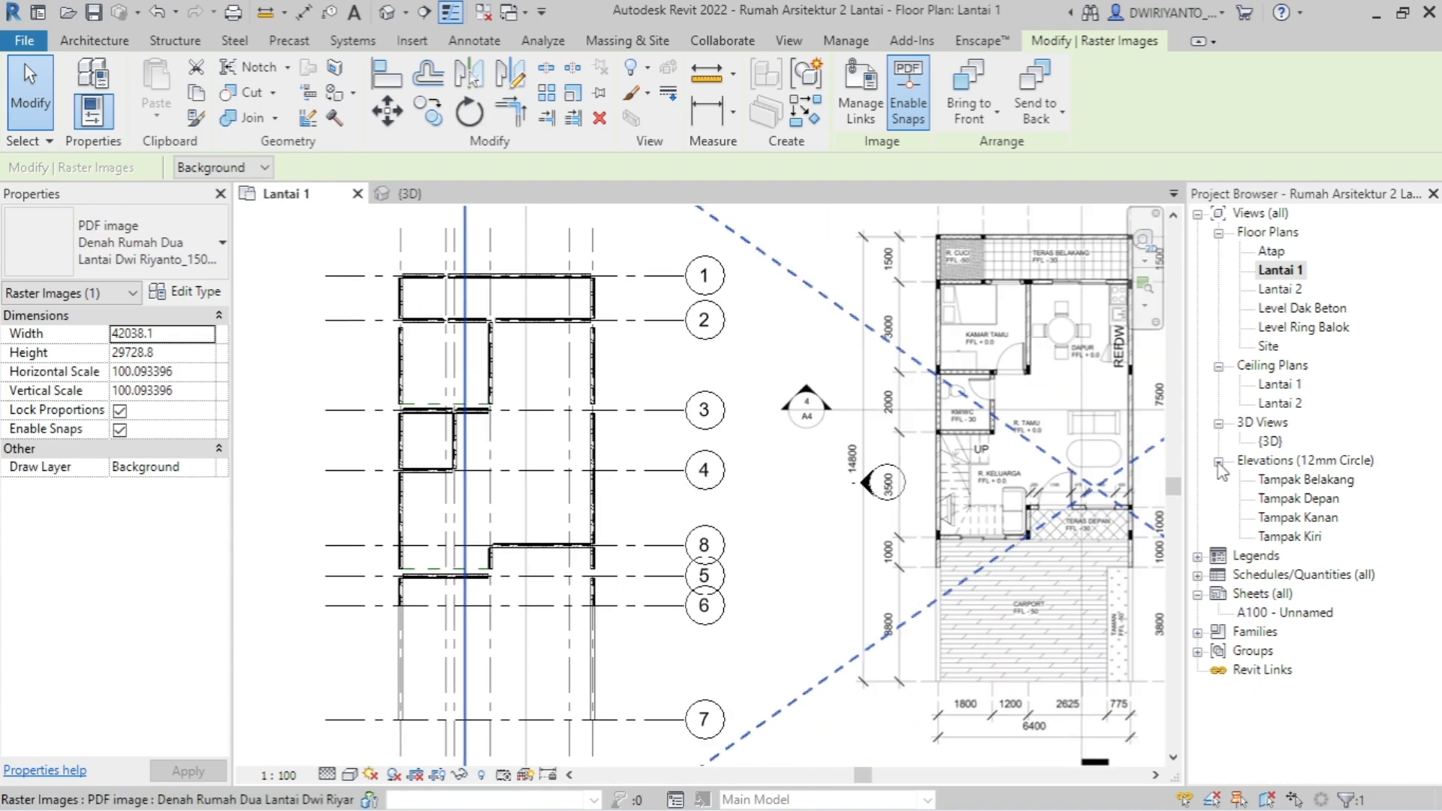
{"action": "double_click", "coordinate": [1269, 441]}
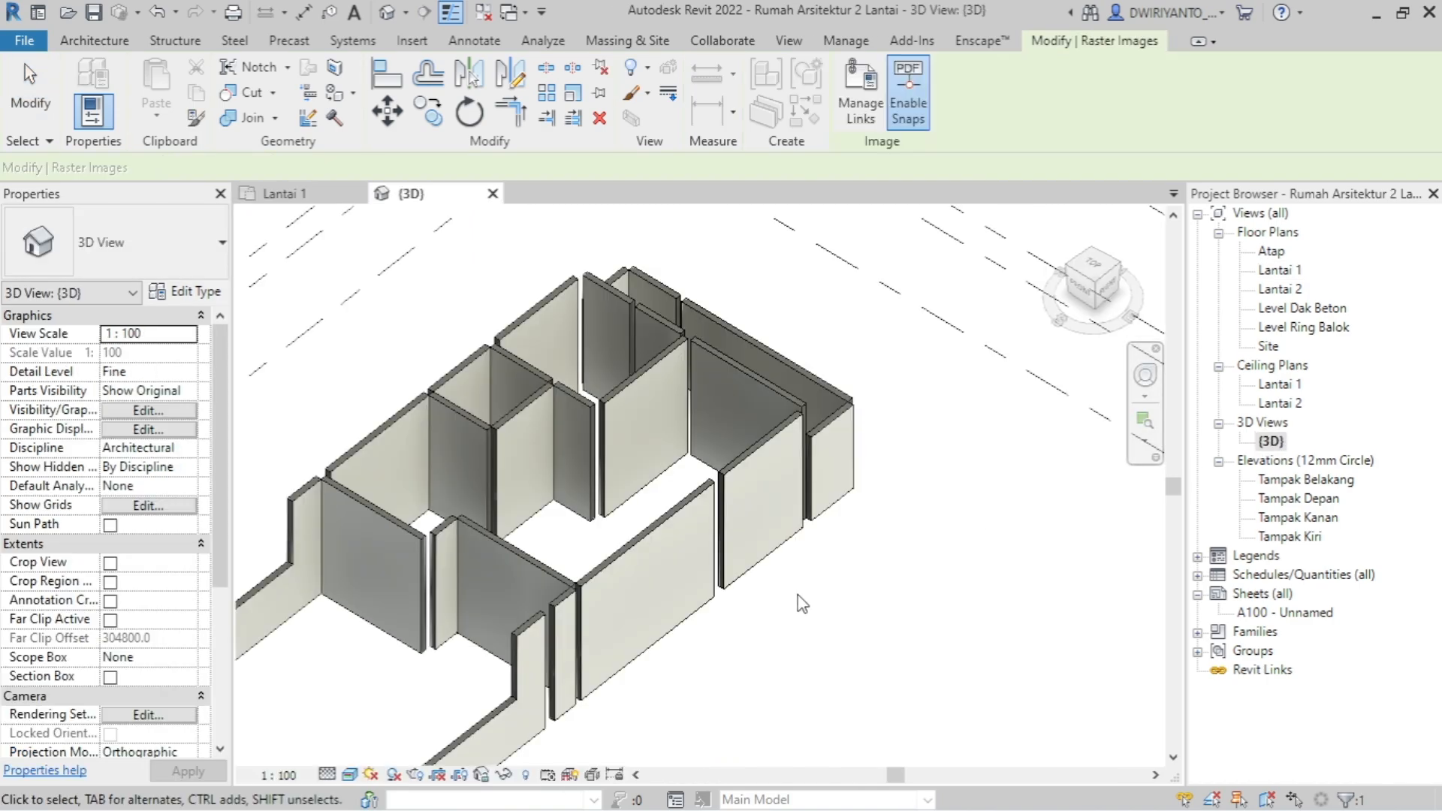
- Examine the ground-floor walls and their column openings from several sides in the 3D view
{"action": "middle_click_drag", "start_coordinate": [803, 603], "coordinate": [370, 631], "text": "shift"}
{"action": "middle_click_drag", "start_coordinate": [767, 649], "coordinate": [526, 631], "text": "shift"}
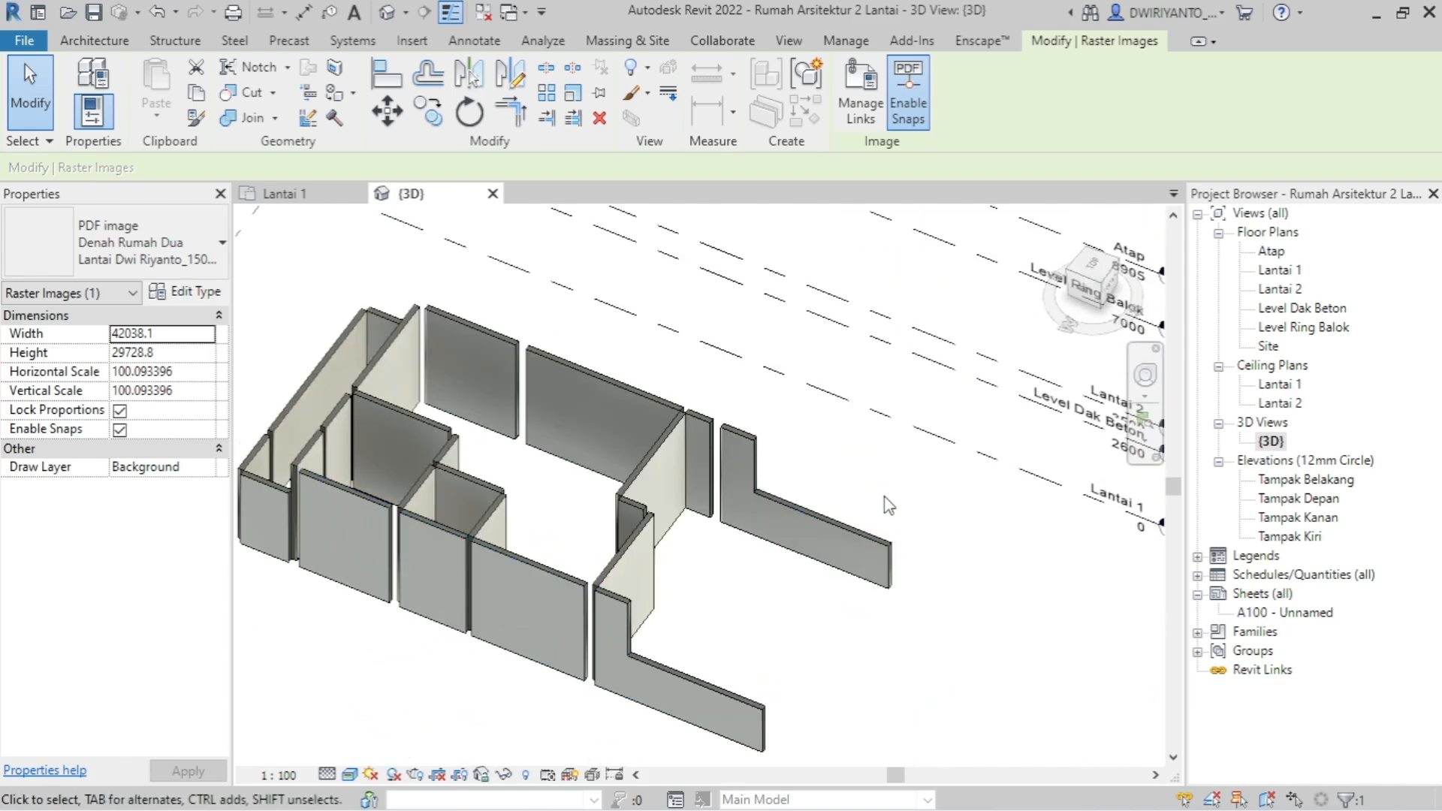
{"action": "middle_click_drag", "start_coordinate": [889, 504], "coordinate": [562, 535], "text": "shift"}
{"action": "scroll", "coordinate": [669, 481], "scroll_direction": "up", "scroll_amount": 2}
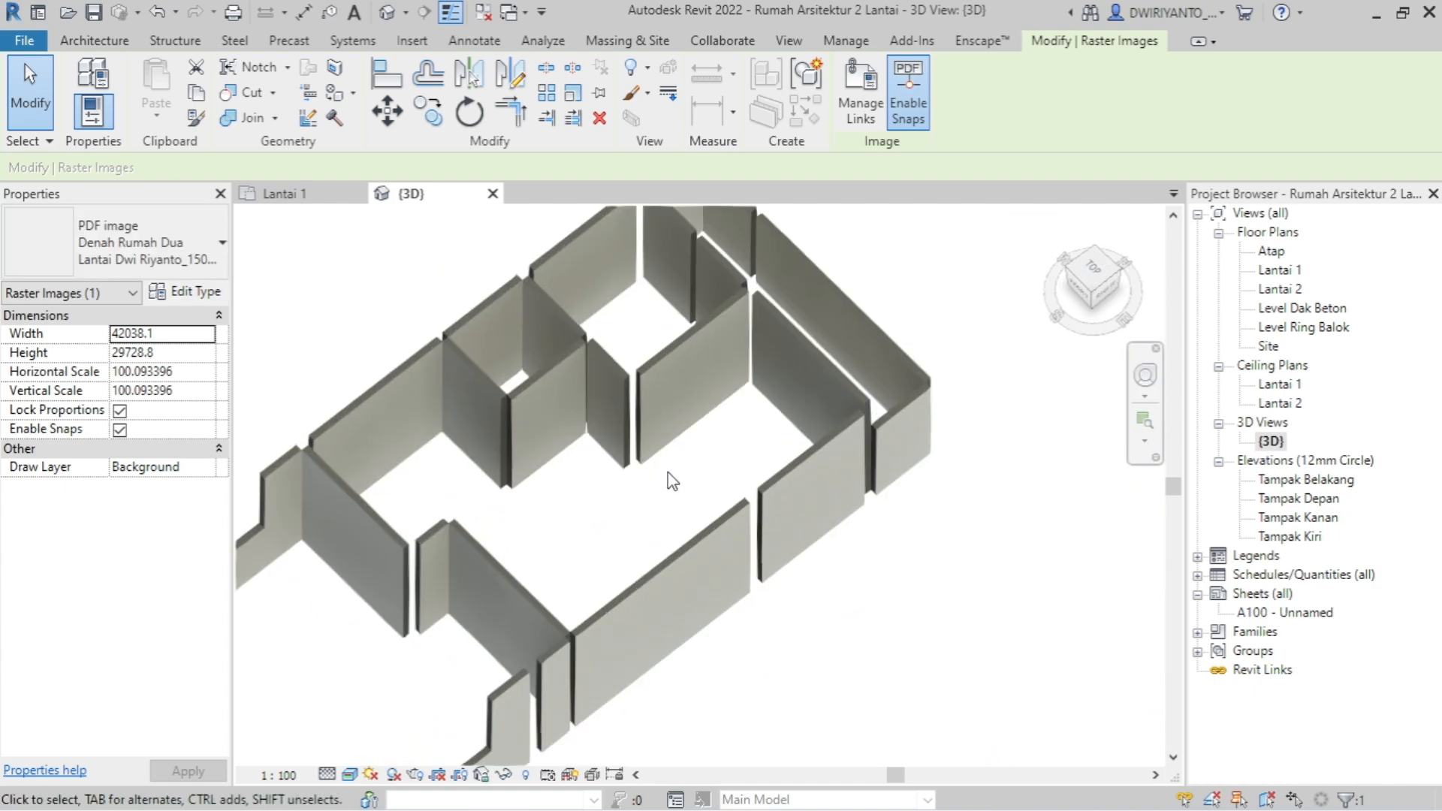
{"action": "middle_click_drag", "start_coordinate": [721, 494], "coordinate": [911, 413], "text": "shift"}
- Open the Lantai 1 floor plan and examine the column openings at the wall junctions along grids 1, 2 and 3
{"action": "double_click", "coordinate": [1280, 270]}
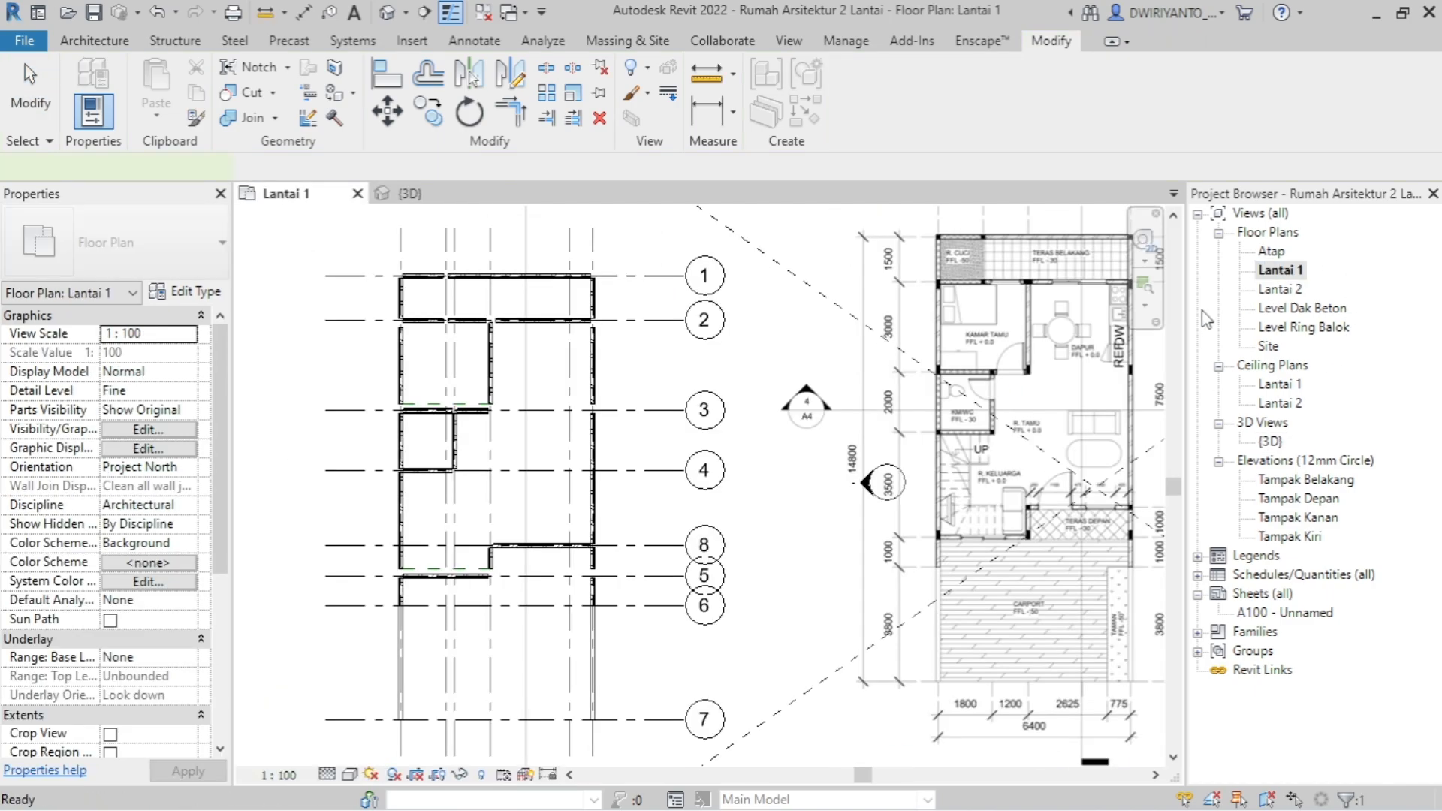
{"action": "left_click", "coordinate": [866, 396]}
{"action": "scroll", "coordinate": [541, 419], "scroll_direction": "up", "scroll_amount": 2}
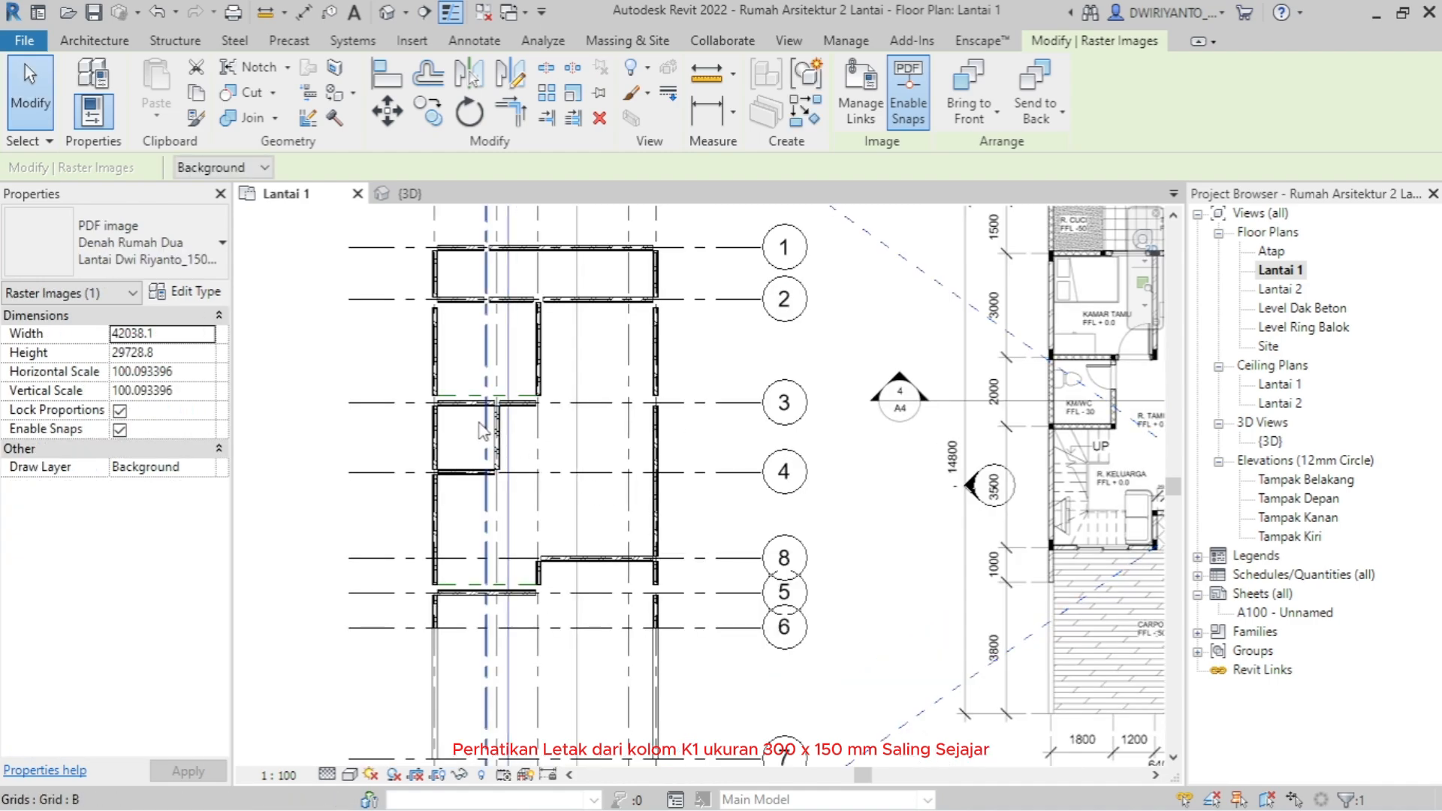
{"action": "scroll", "coordinate": [454, 344], "scroll_direction": "up", "scroll_amount": 4}
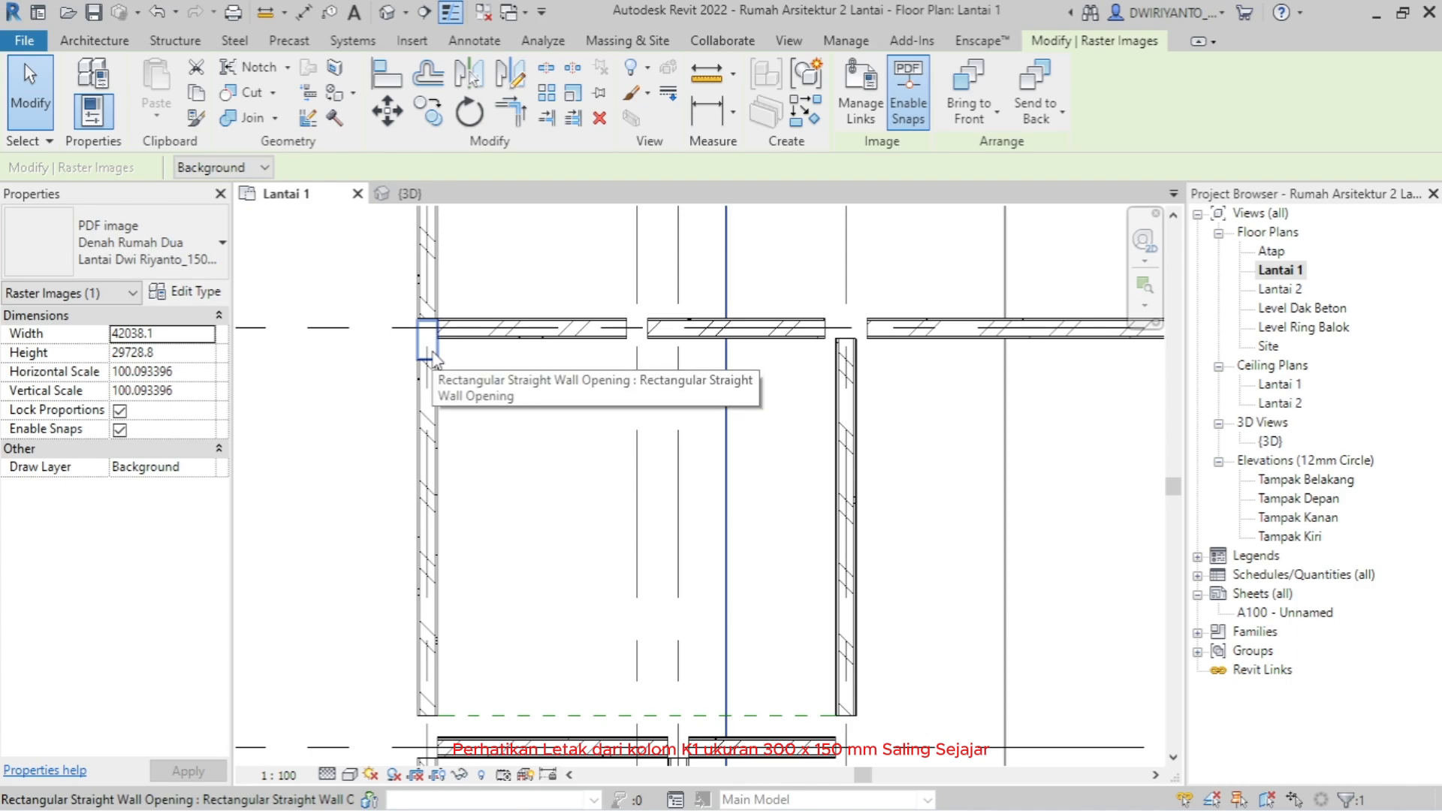
{"action": "scroll", "coordinate": [391, 423], "scroll_direction": "down", "scroll_amount": 2}
{"action": "scroll", "coordinate": [399, 344], "scroll_direction": "up", "scroll_amount": 1}
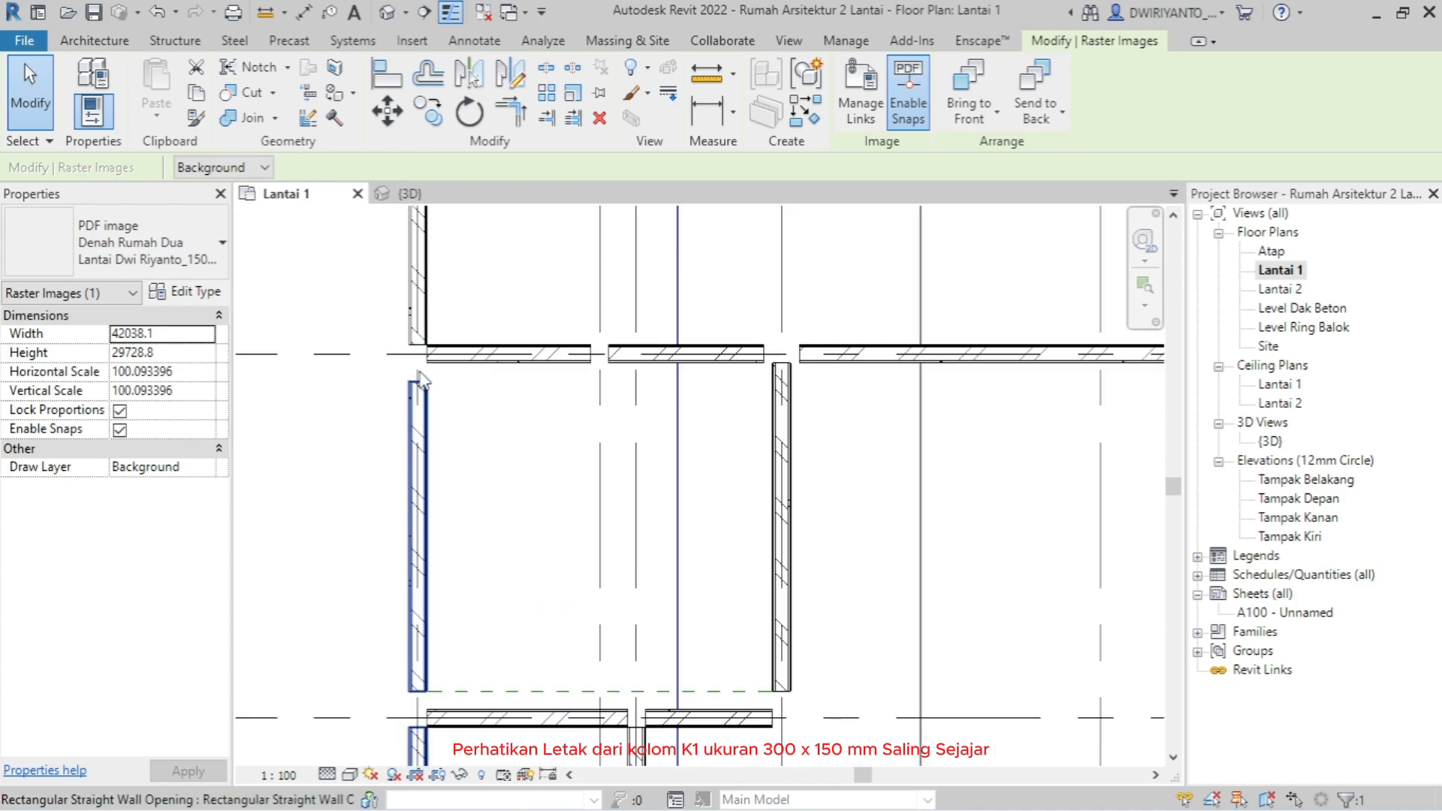
{"action": "scroll", "coordinate": [417, 376], "scroll_direction": "down", "scroll_amount": 1}
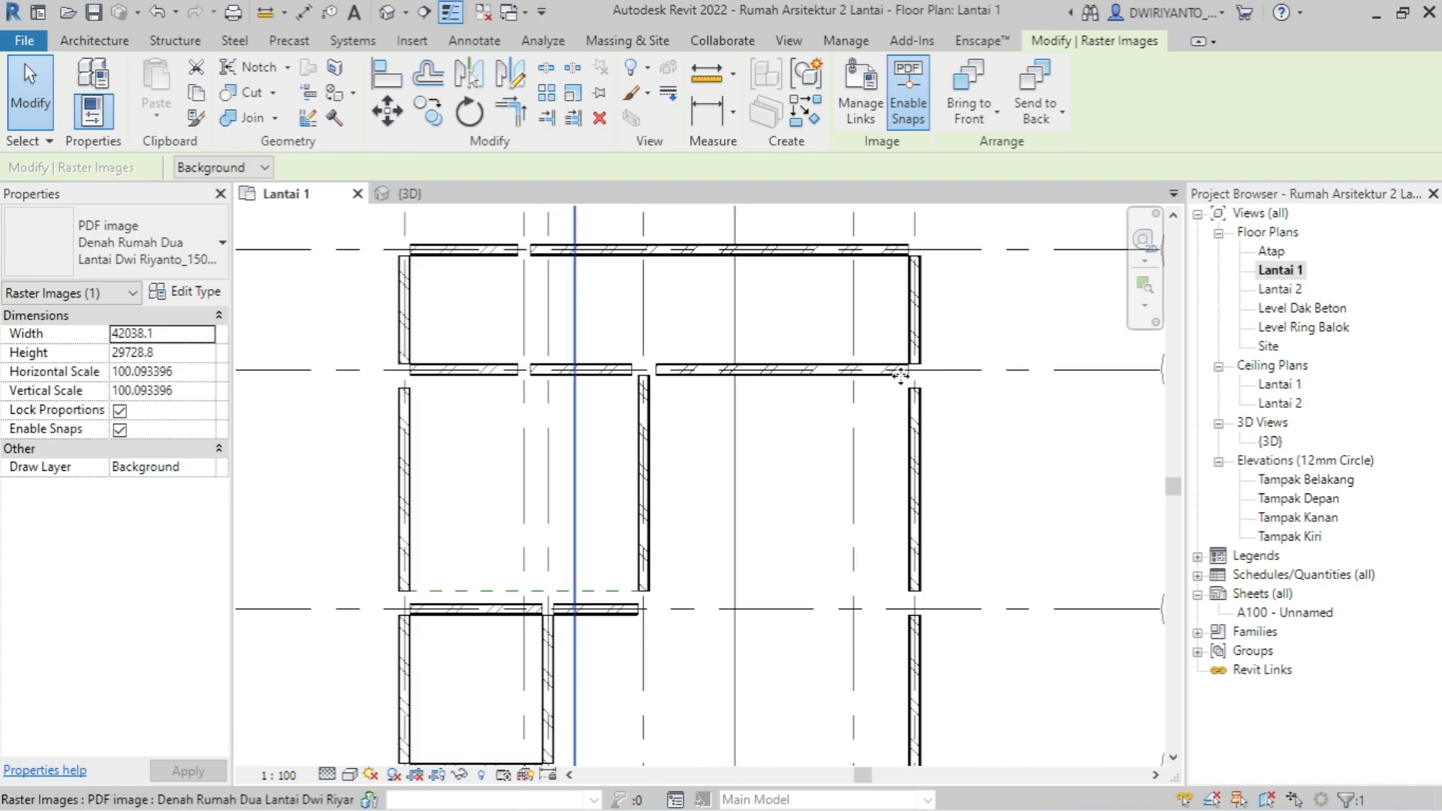
{"action": "scroll", "coordinate": [763, 541], "scroll_direction": "down", "scroll_amount": 2}
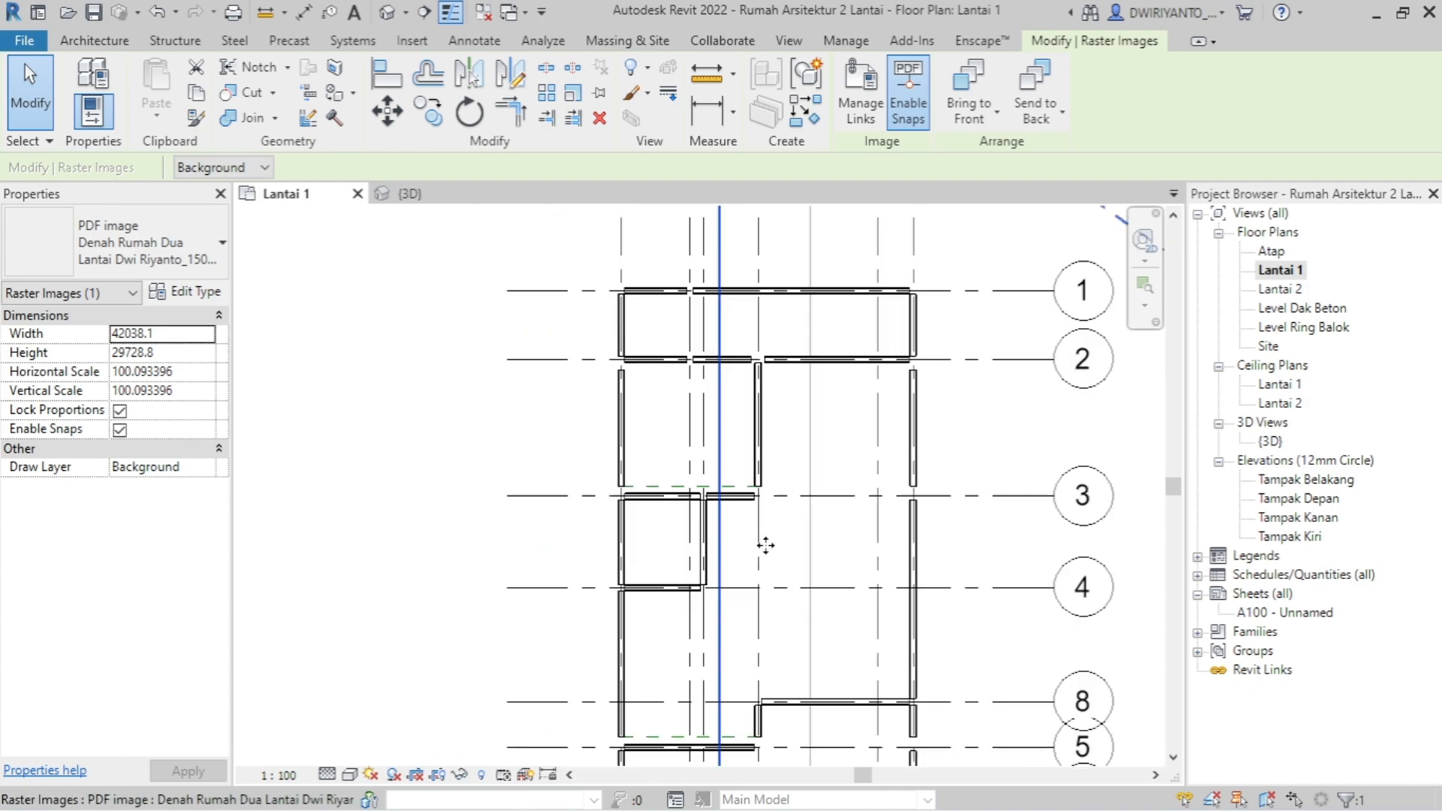
{"action": "scroll", "coordinate": [526, 481], "scroll_direction": "up", "scroll_amount": 3}
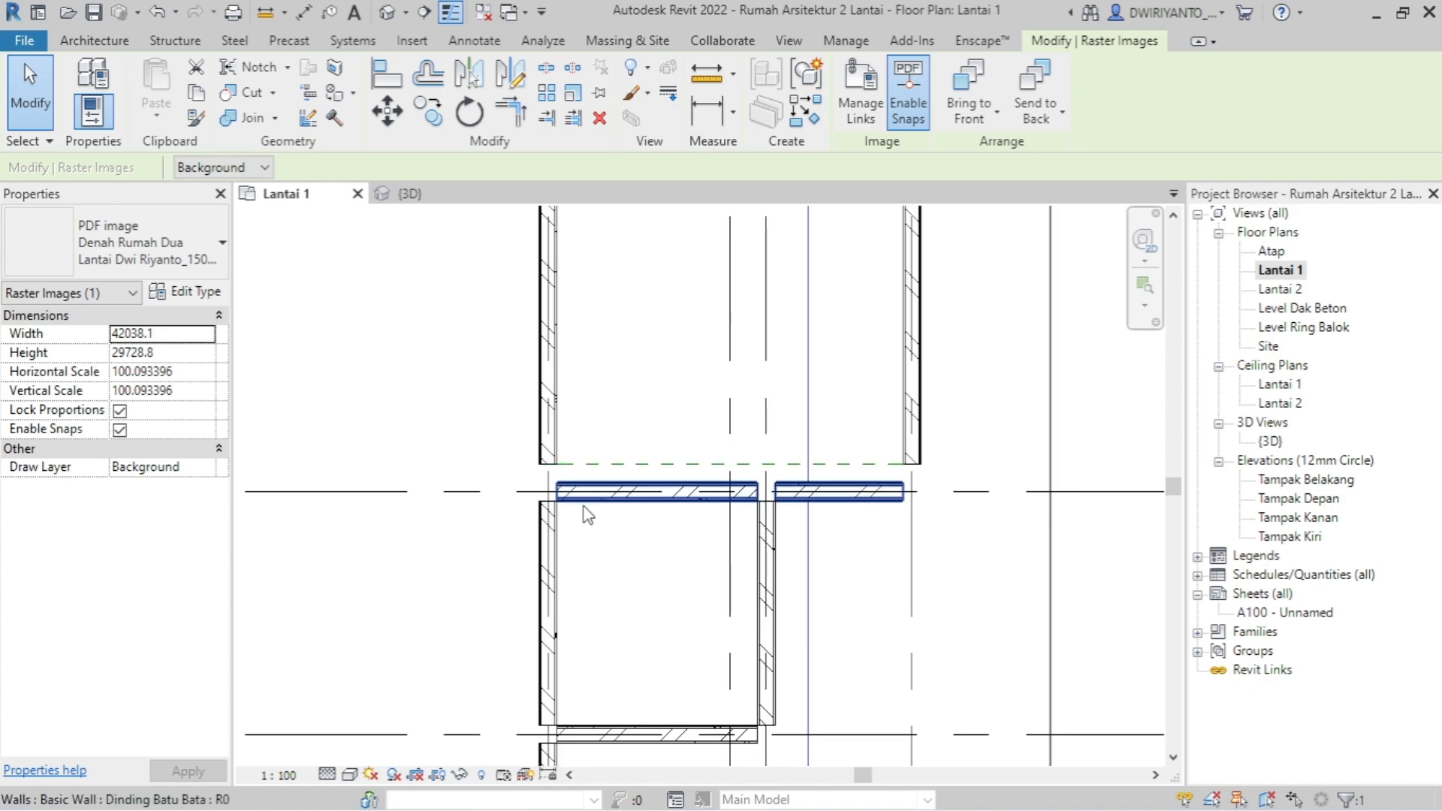
{"action": "scroll", "coordinate": [583, 506], "scroll_direction": "down", "scroll_amount": 1}
{"action": "scroll", "coordinate": [1044, 492], "scroll_direction": "up", "scroll_amount": 2}
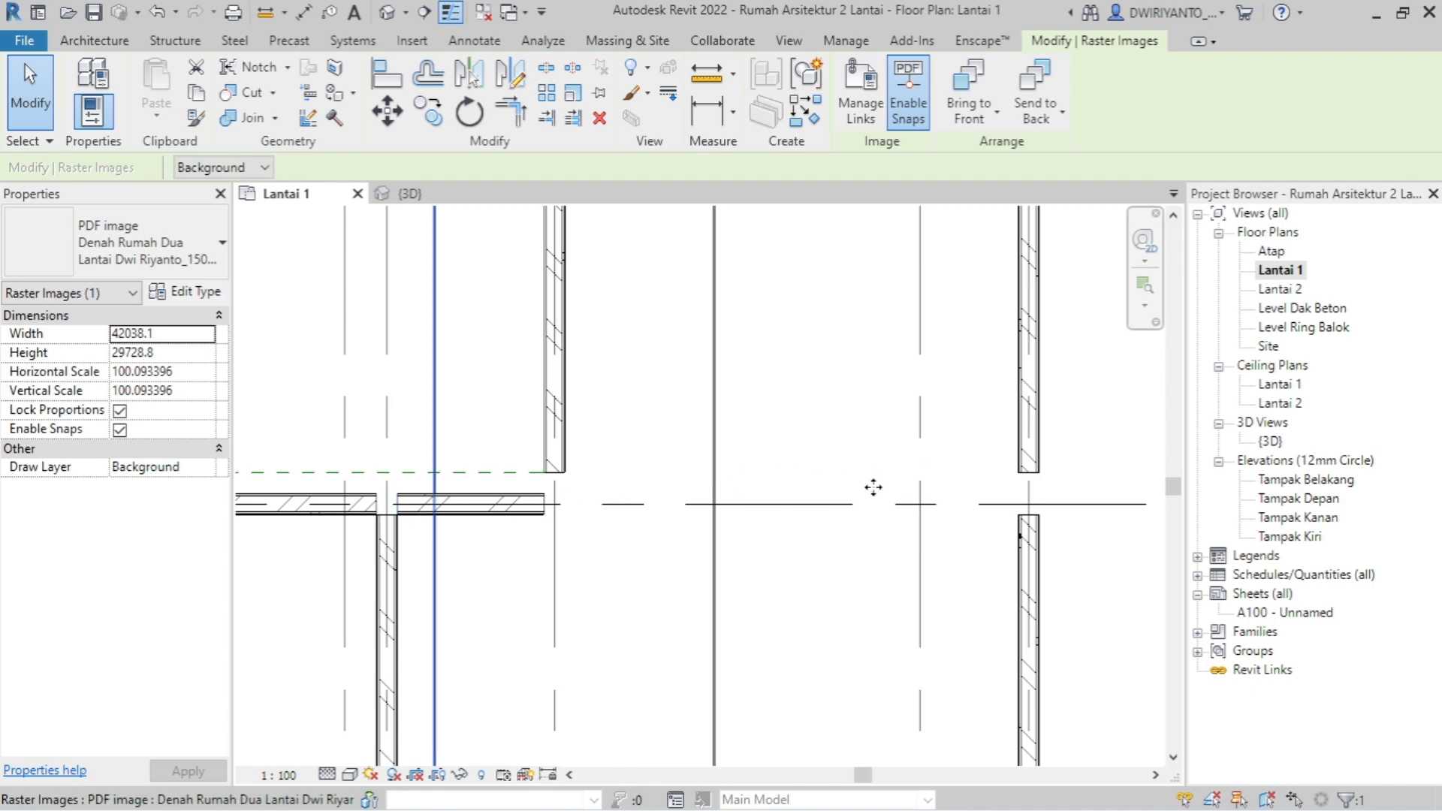
{"action": "scroll", "coordinate": [873, 488], "scroll_direction": "up", "scroll_amount": 1}
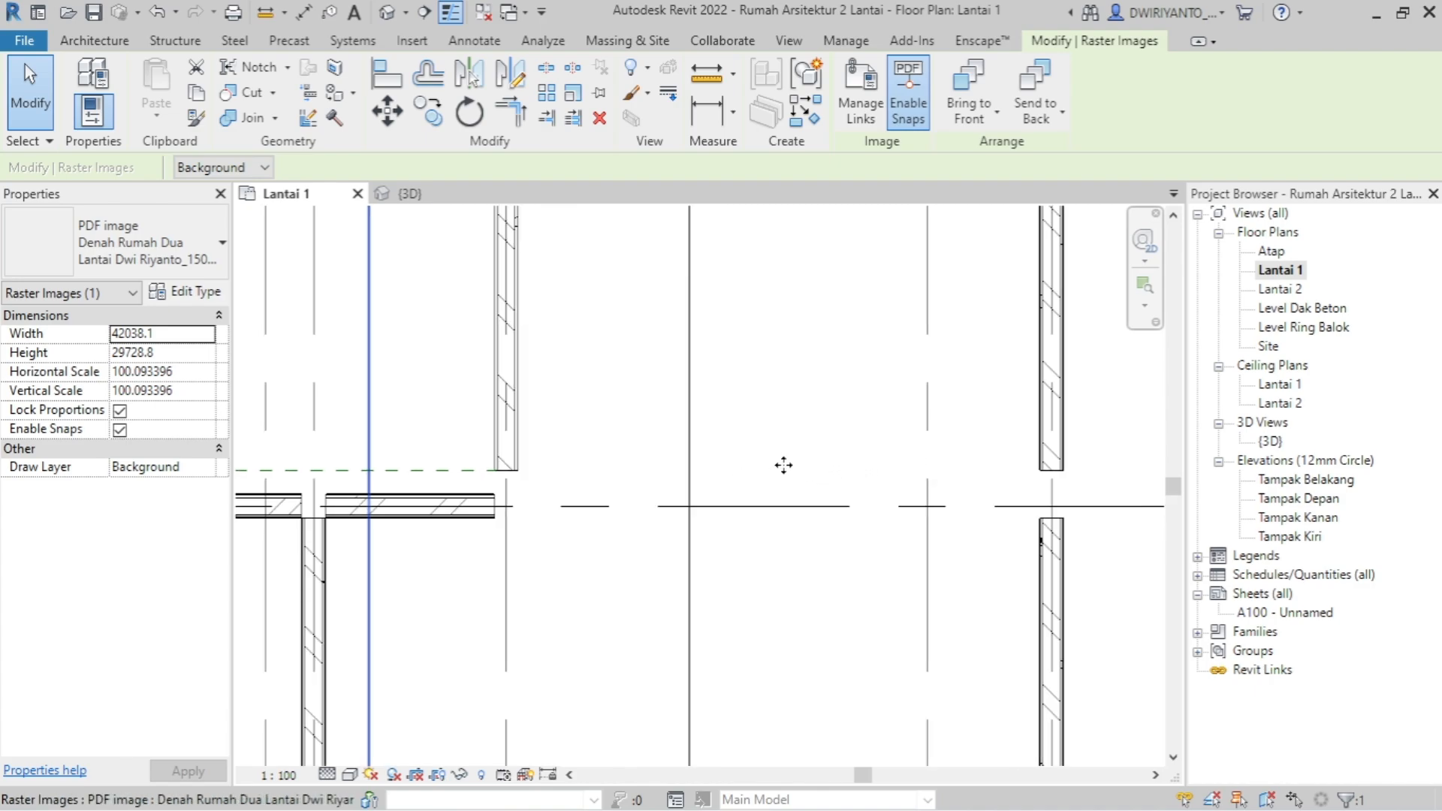
- Check the distance between the reference plane above grid 3 and the upper face of the grid 3 horizontal wall
{"action": "scroll", "coordinate": [783, 467], "scroll_direction": "up", "scroll_amount": 1}
{"action": "key", "text": "d"}
{"action": "key", "text": "i"}
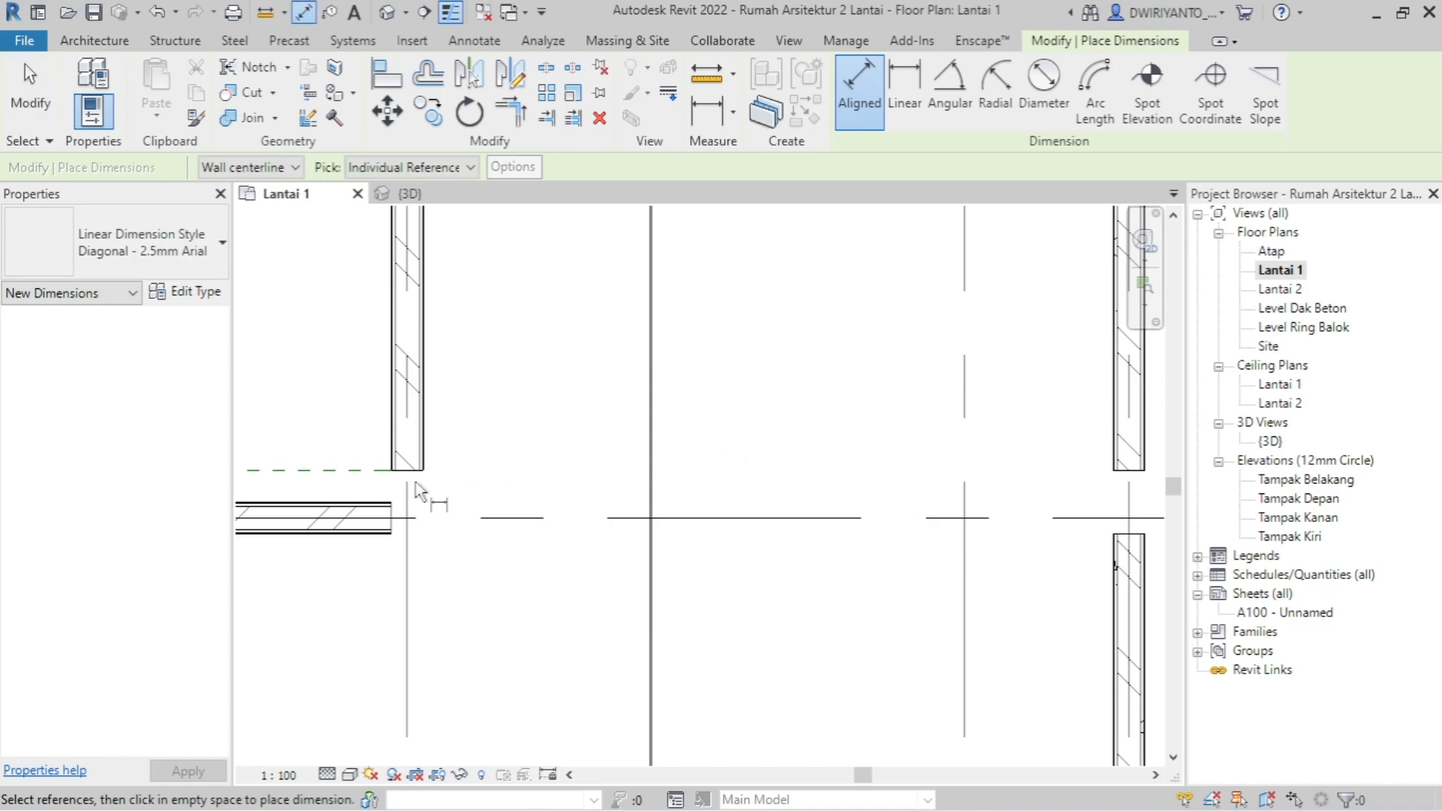
{"action": "scroll", "coordinate": [451, 531], "scroll_direction": "up", "scroll_amount": 1}
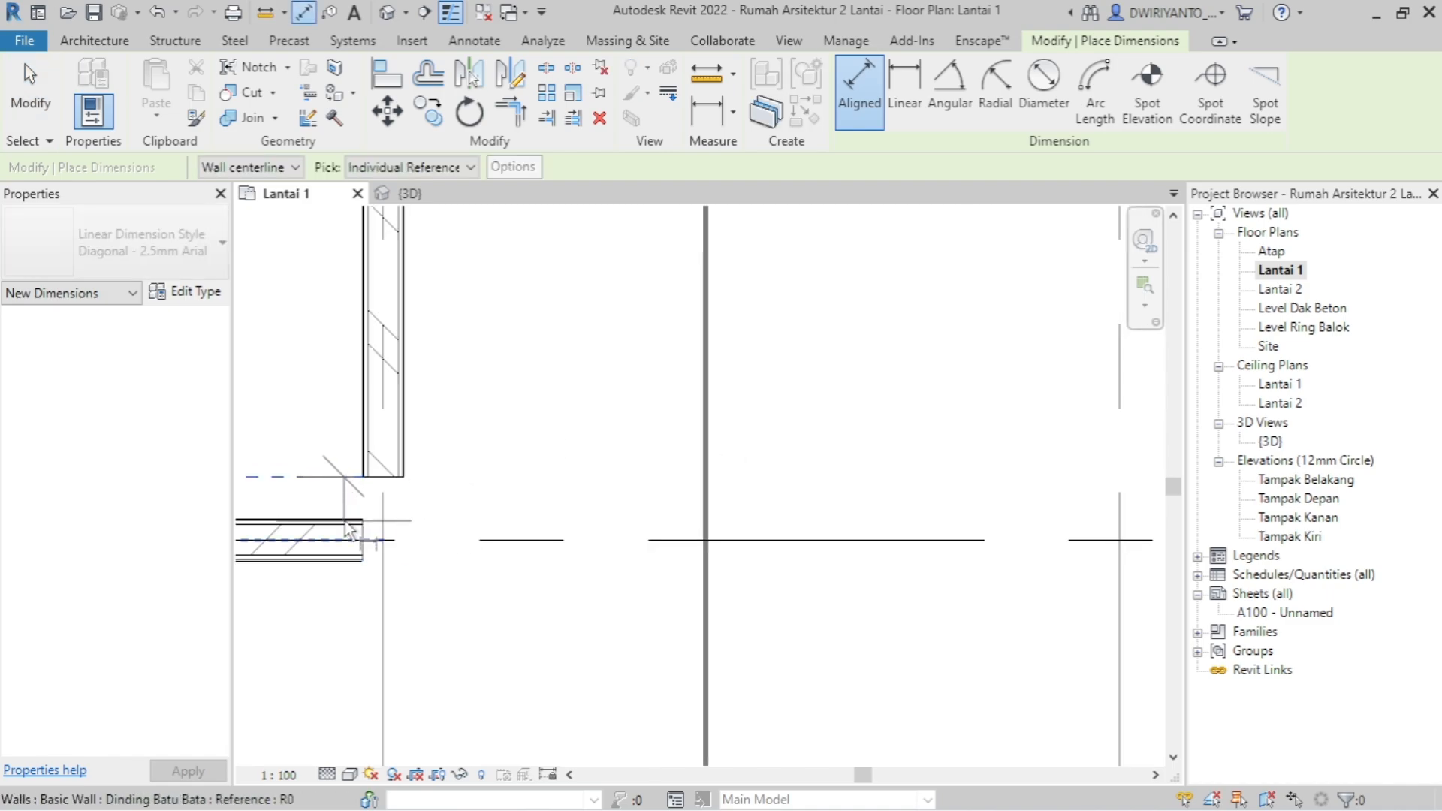
{"action": "scroll", "coordinate": [345, 520], "scroll_direction": "up", "scroll_amount": 4}
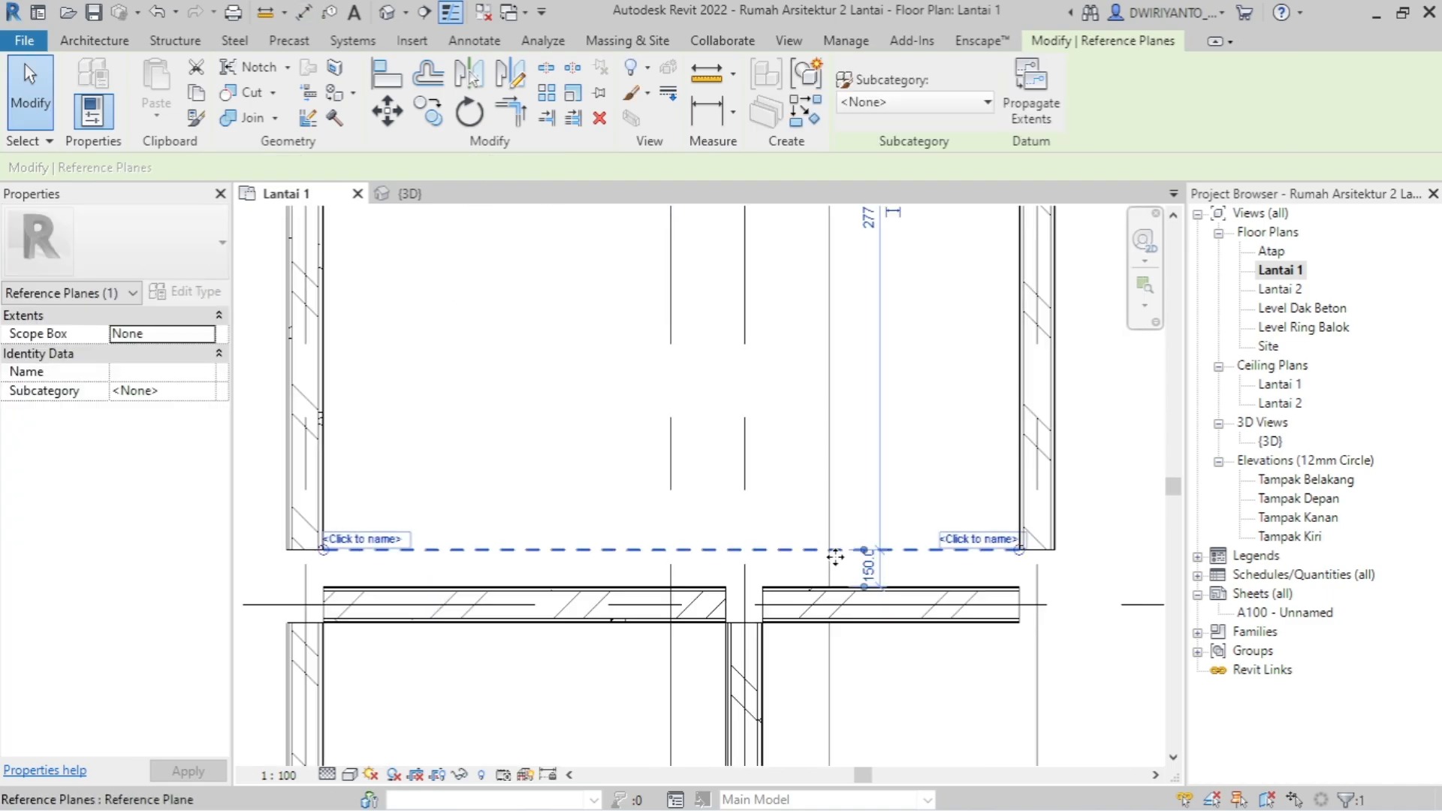
{"action": "scroll", "coordinate": [849, 564], "scroll_direction": "up", "scroll_amount": 2}
{"action": "left_click", "coordinate": [869, 569]}
{"action": "scroll", "coordinate": [676, 511], "scroll_direction": "down", "scroll_amount": 6}
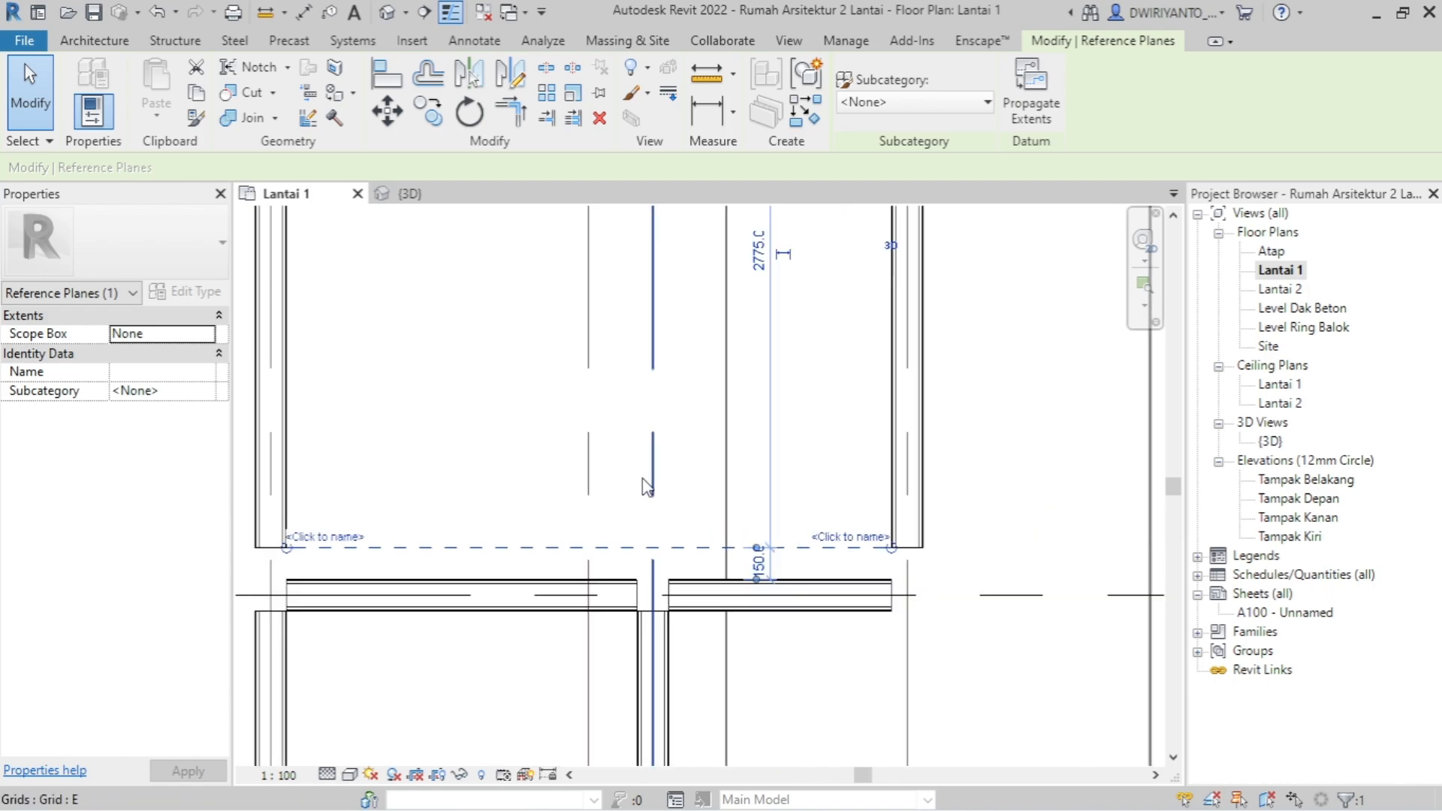
{"action": "left_click", "coordinate": [721, 529]}
- Review the alignment of the column openings across the whole Lantai 1 wall layout, from grid 1 to grid 6
{"action": "scroll", "coordinate": [716, 487], "scroll_direction": "down", "scroll_amount": 2}
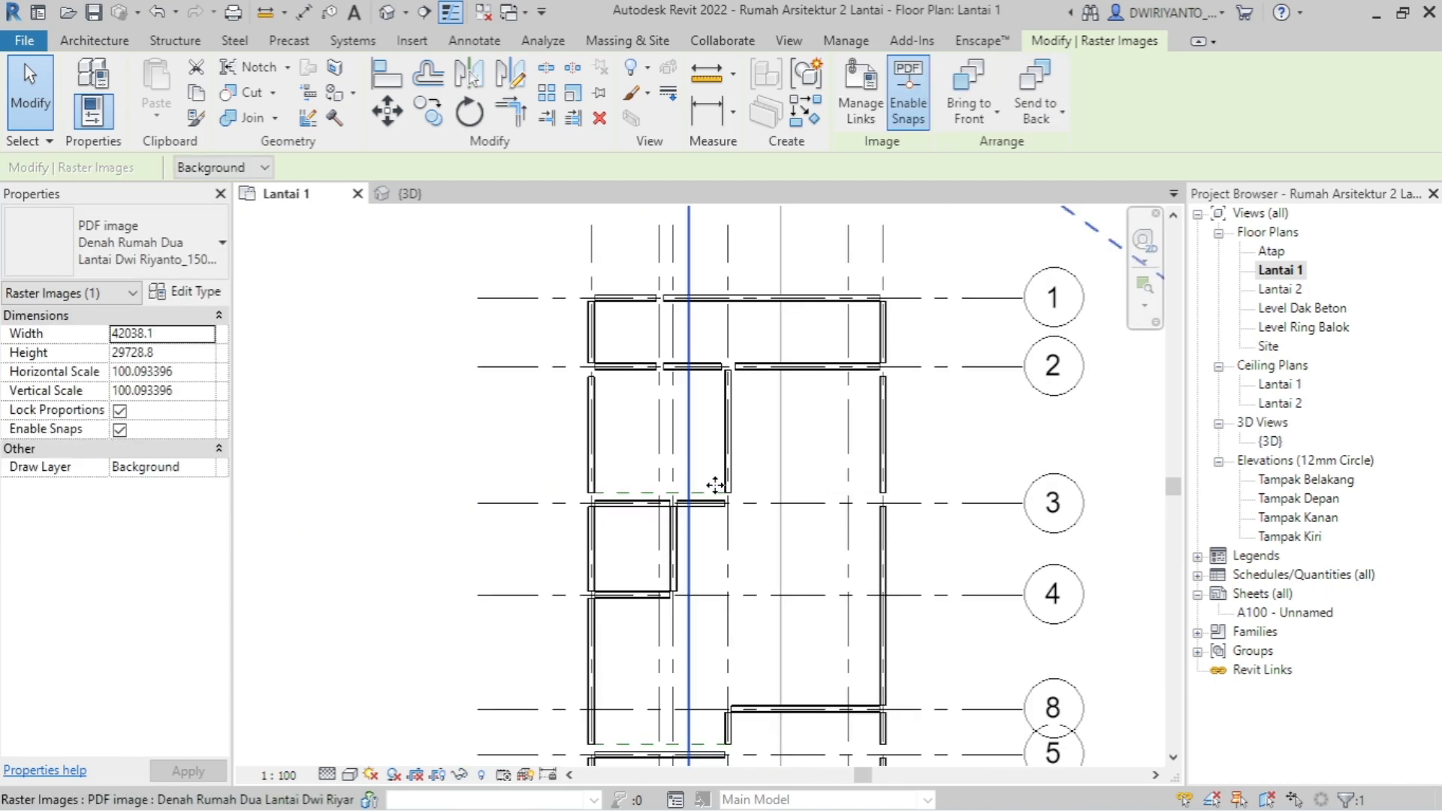
{"action": "left_click", "coordinate": [551, 377]}
{"action": "scroll", "coordinate": [551, 375], "scroll_direction": "up", "scroll_amount": 1}
{"action": "scroll", "coordinate": [612, 379], "scroll_direction": "up", "scroll_amount": 2}
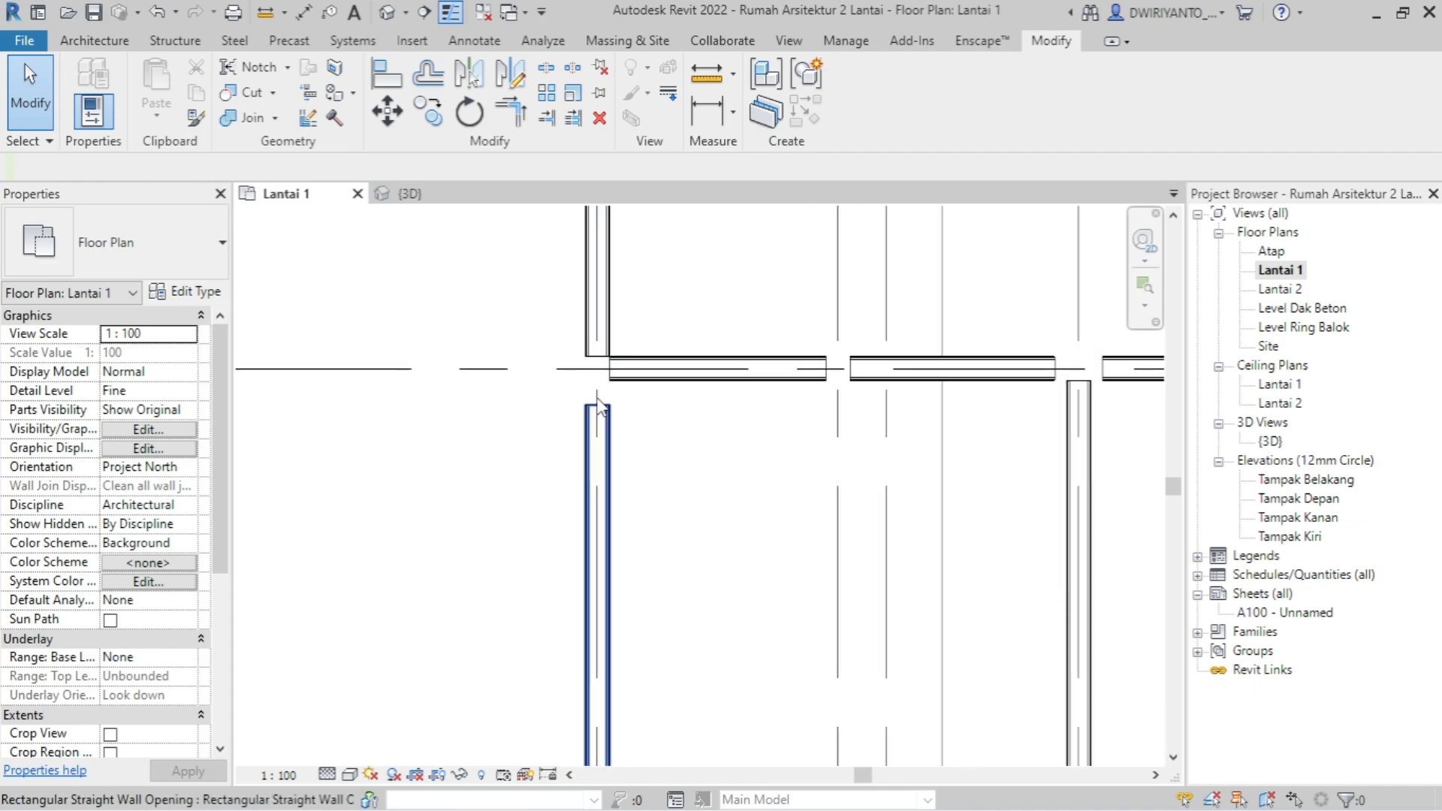
{"action": "scroll", "coordinate": [597, 409], "scroll_direction": "down", "scroll_amount": 3}
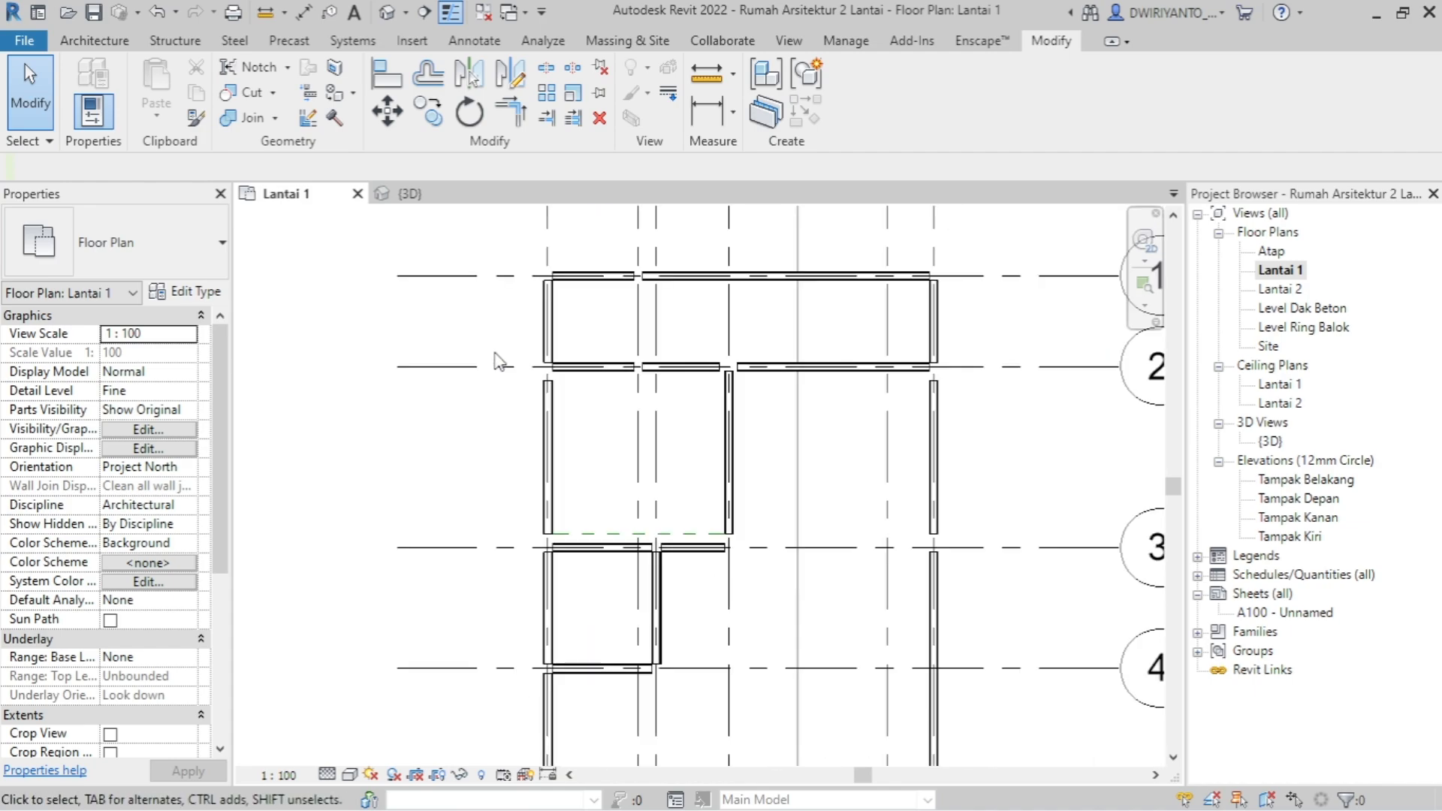
{"action": "scroll", "coordinate": [755, 695], "scroll_direction": "up", "scroll_amount": 1}
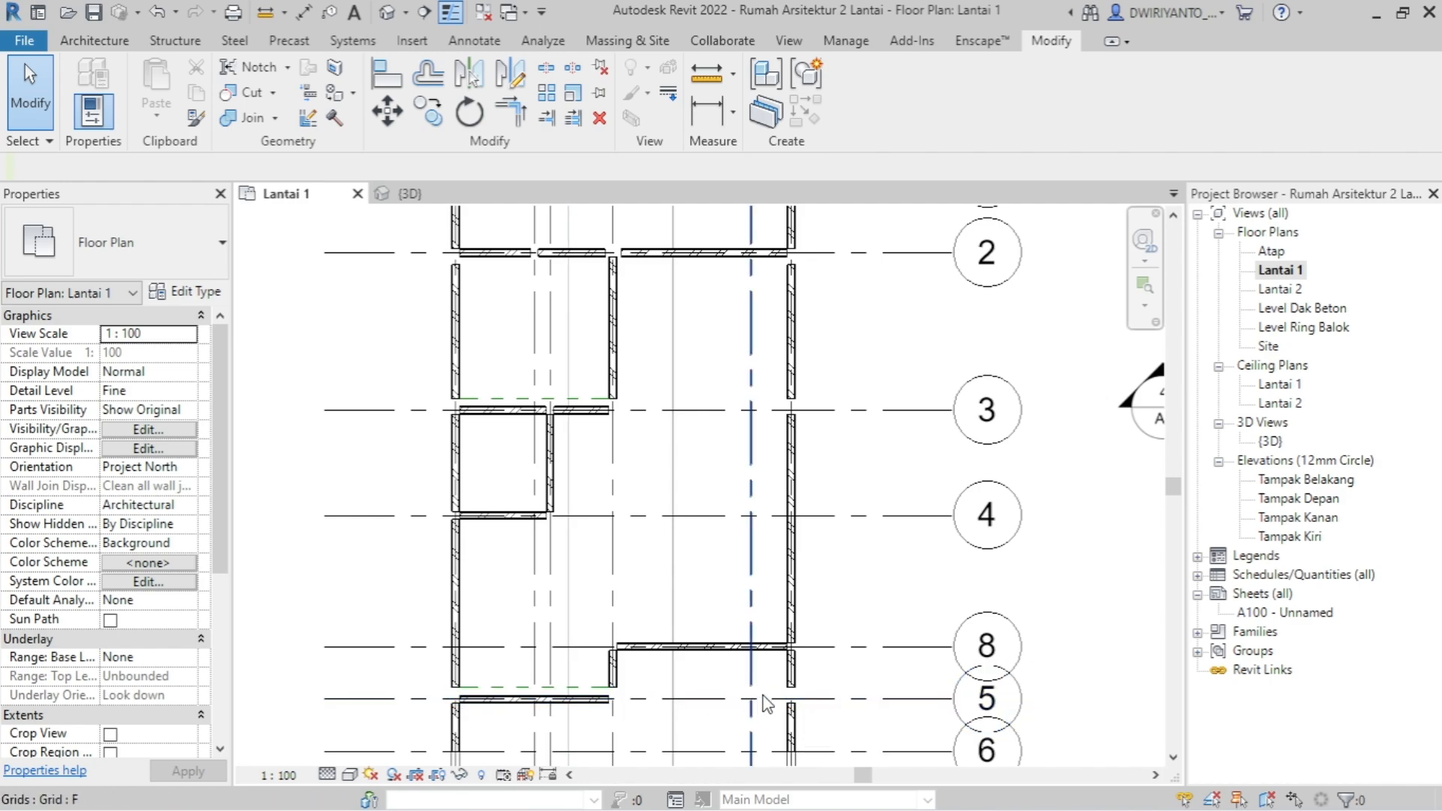
{"action": "scroll", "coordinate": [731, 571], "scroll_direction": "down", "scroll_amount": 2}
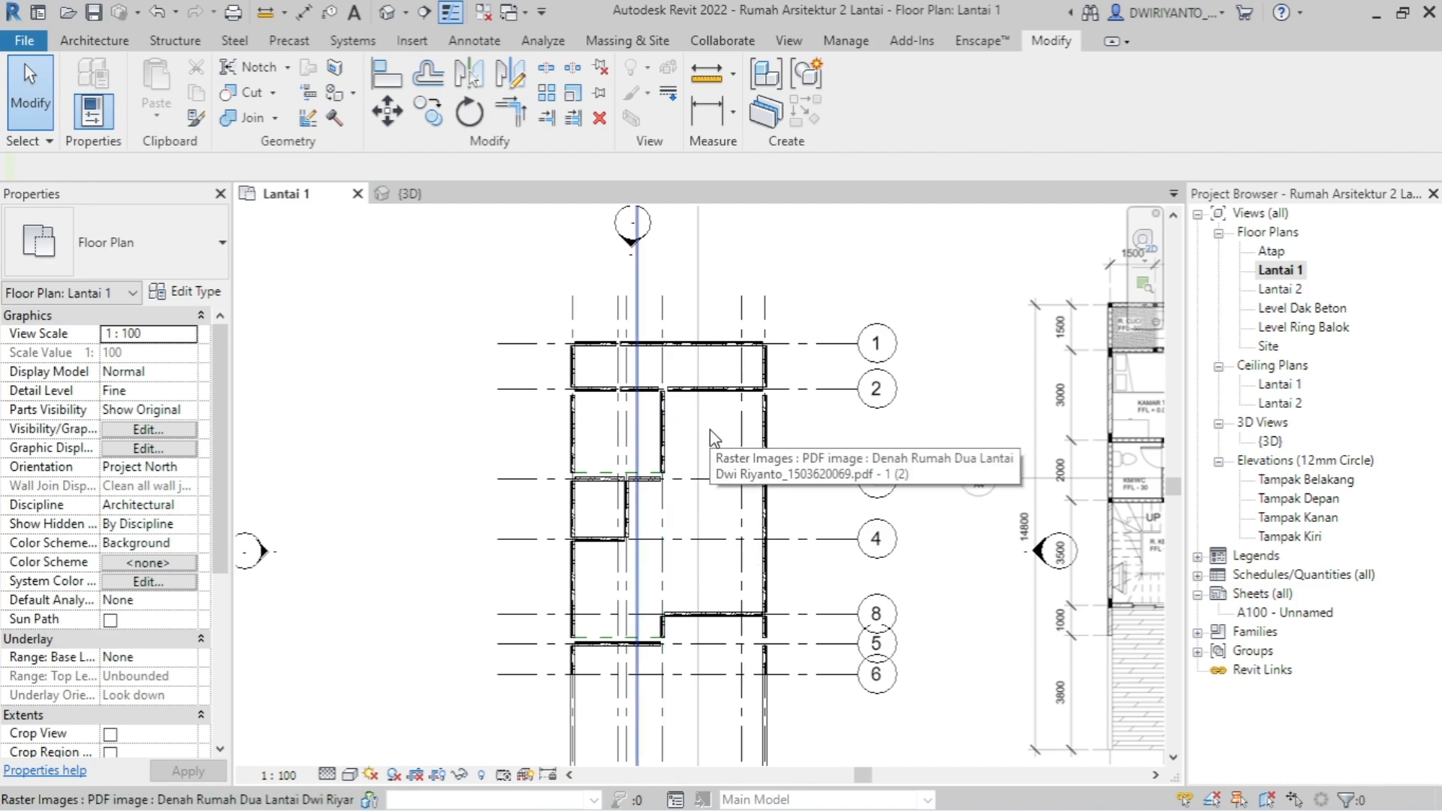
{"action": "scroll", "coordinate": [703, 451], "scroll_direction": "up", "scroll_amount": 2}
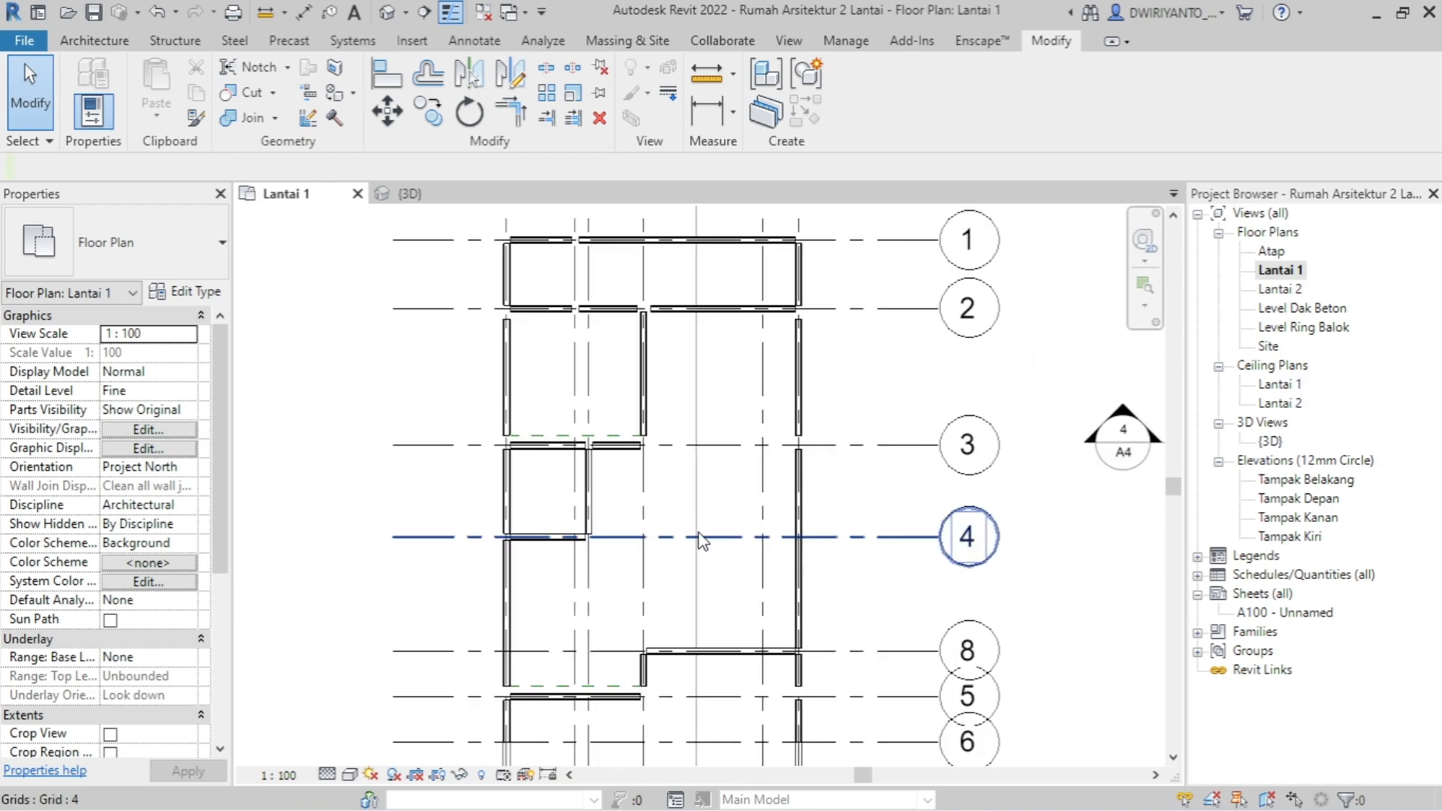